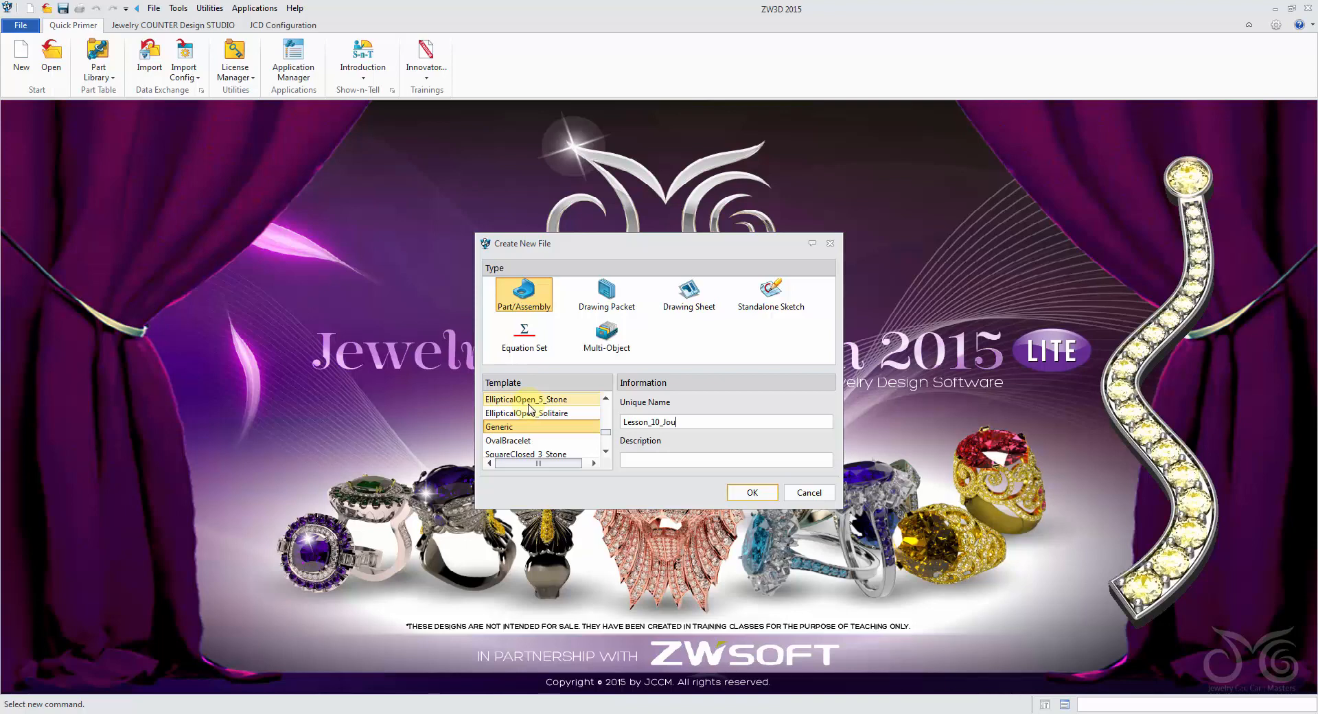
- Create a new part file named Lesson_10_Journey_Pendant from the Generic template
type("endant")
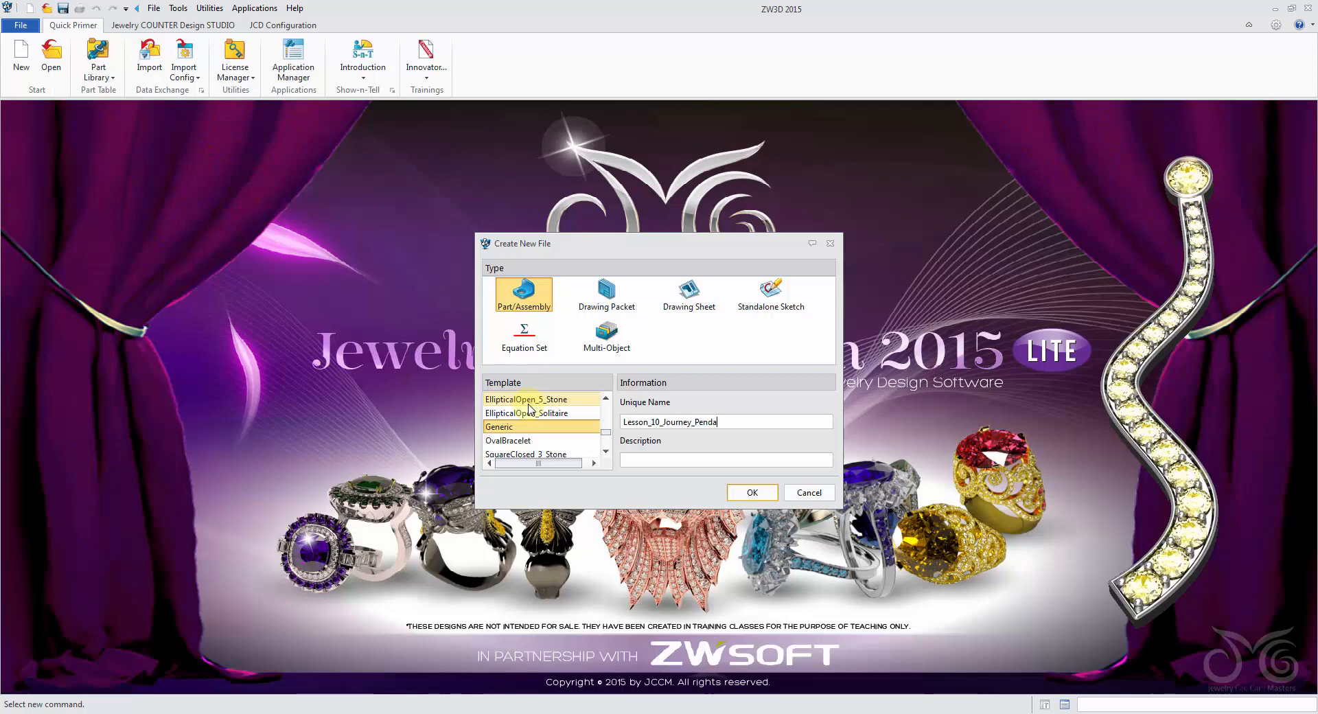
left_click(766, 498)
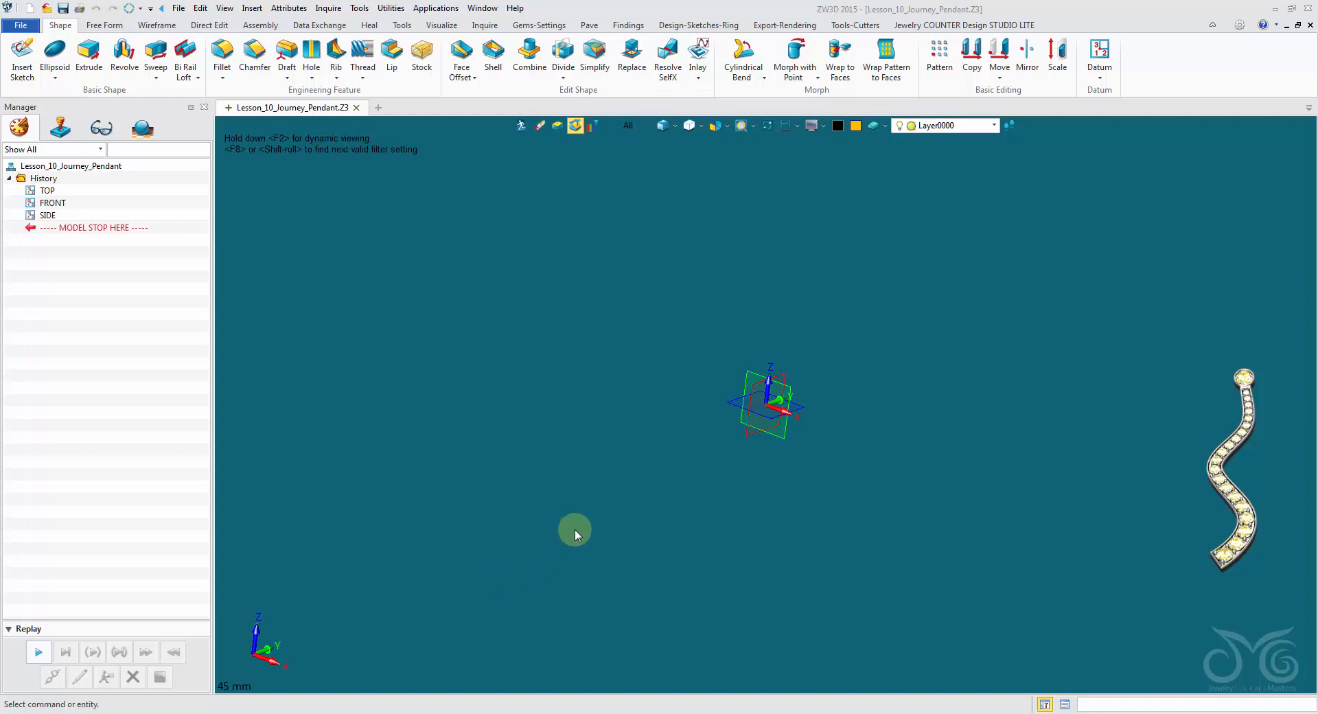
- Insert a sketch on the TOP plane, using the centroid defined by the plane
right_click(615, 263)
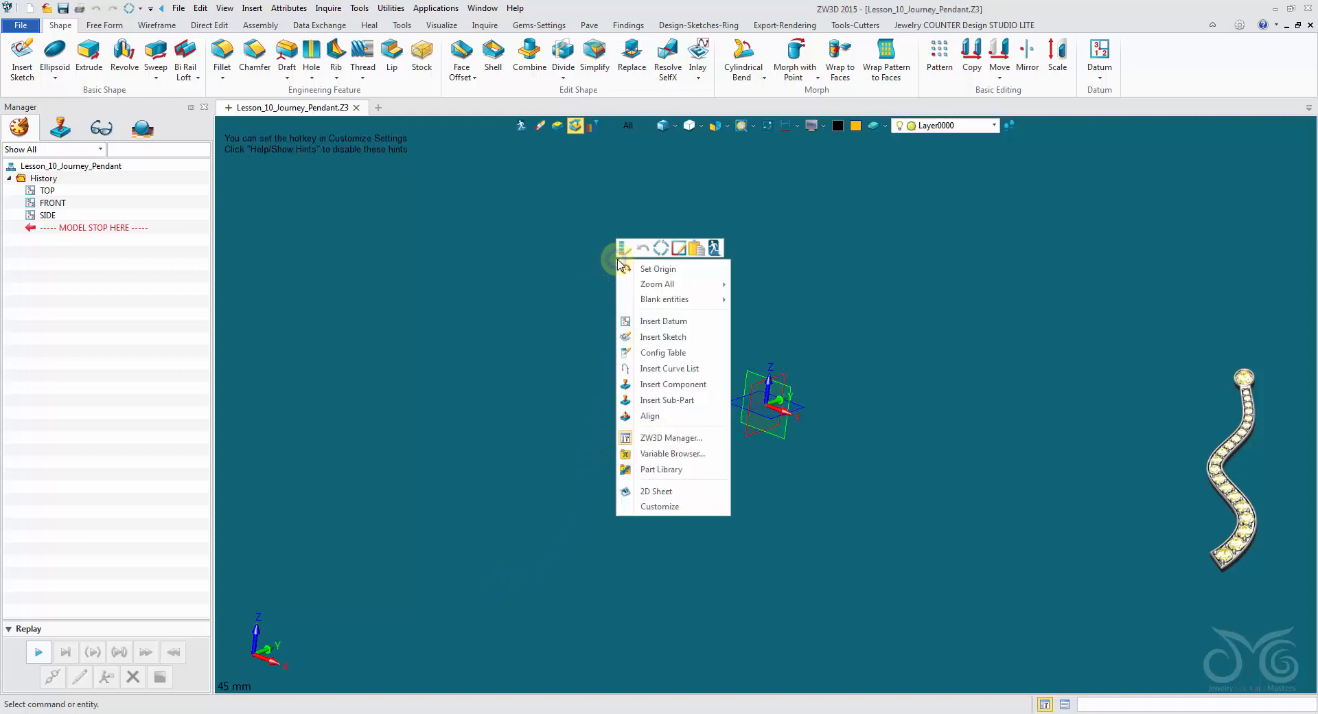
left_click(685, 338)
left_click(724, 403)
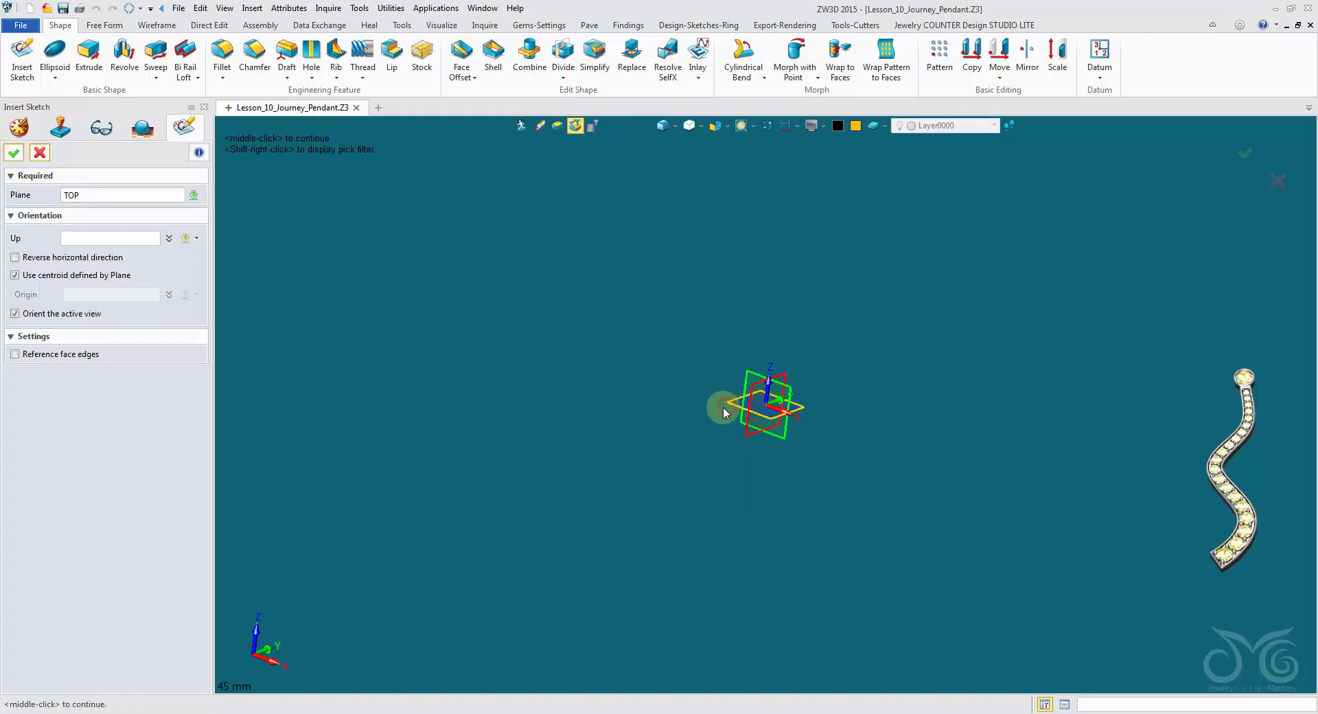
left_click(15, 276)
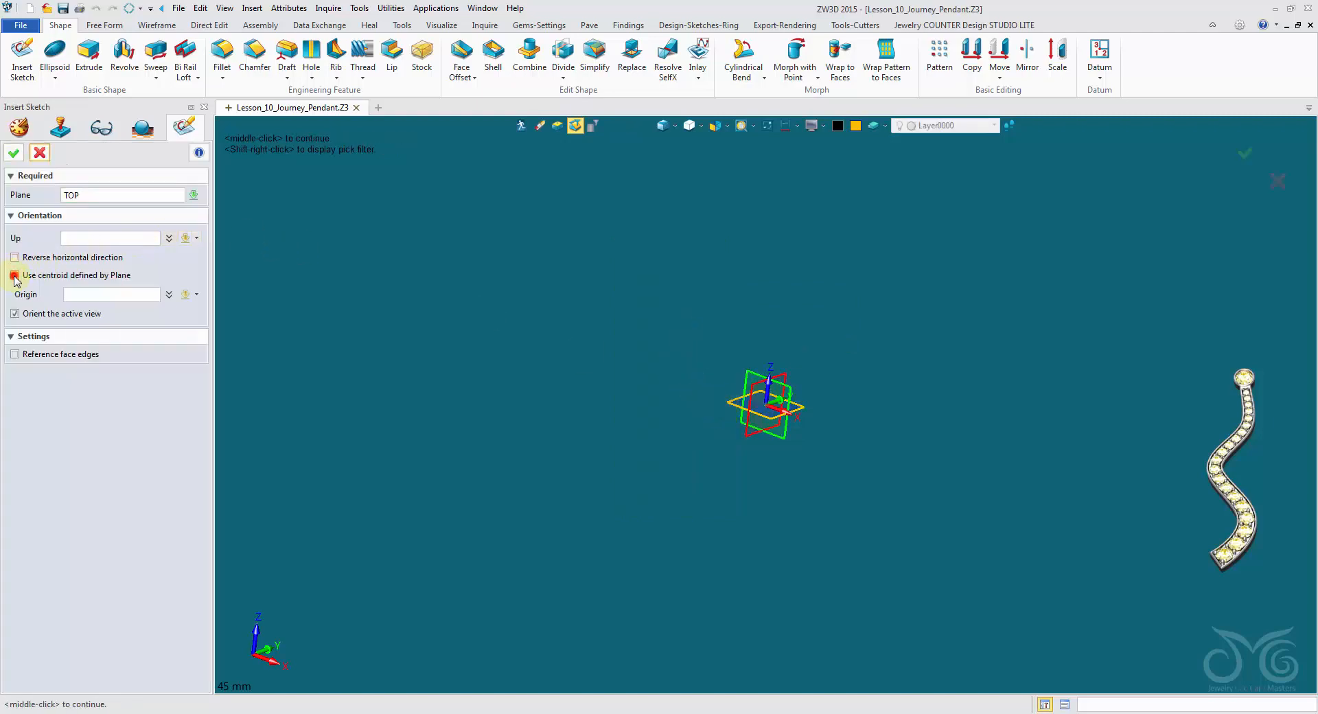
left_click(14, 275)
left_click(13, 152)
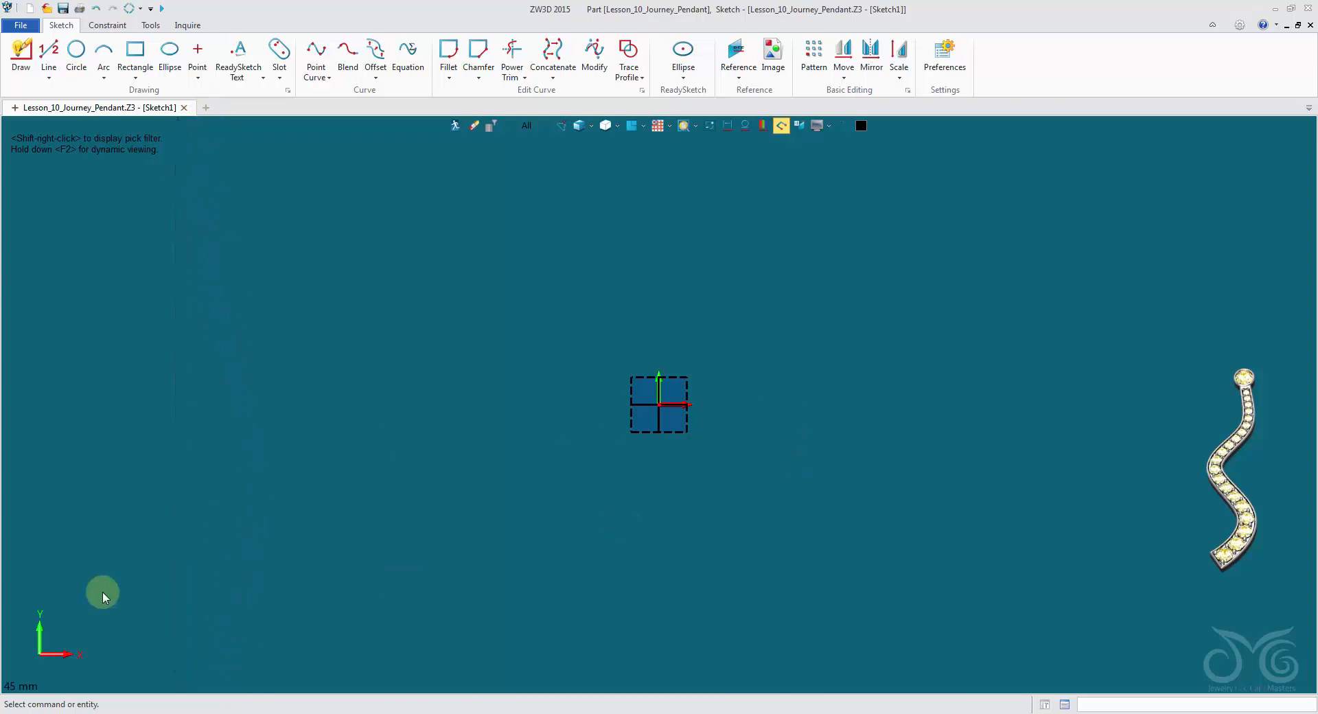
- Draw an S-shaped open point curve through five points, about 28.5 mm tall, starting directly above the origin and winding down past it
scroll(743, 439, "up", 1)
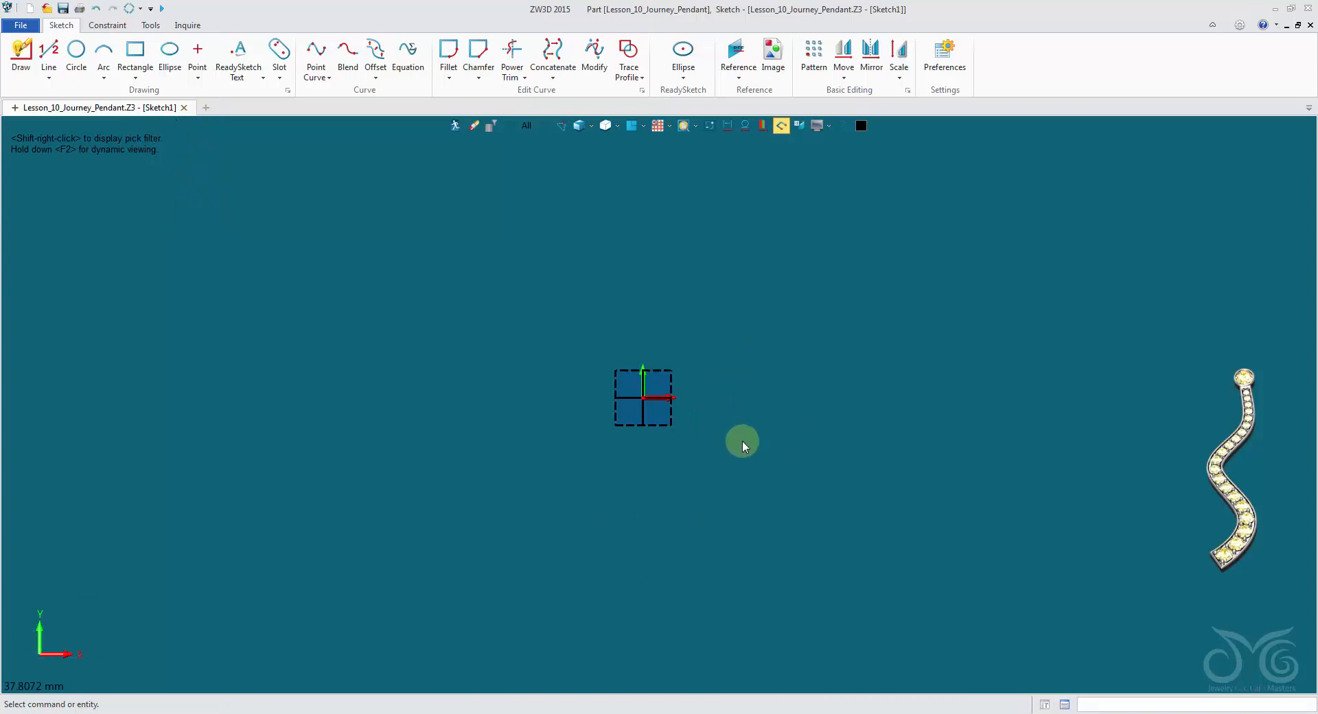
scroll(740, 443, "up", 1)
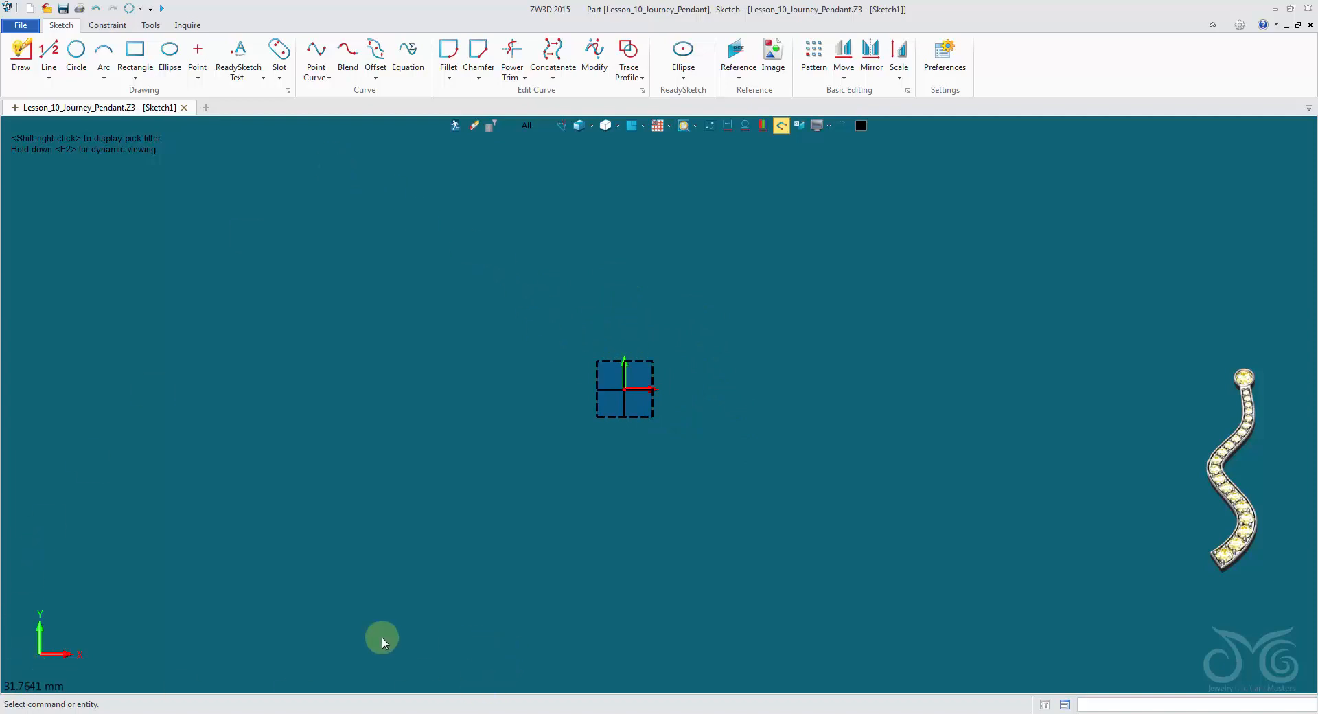
scroll(587, 482, "up", 1)
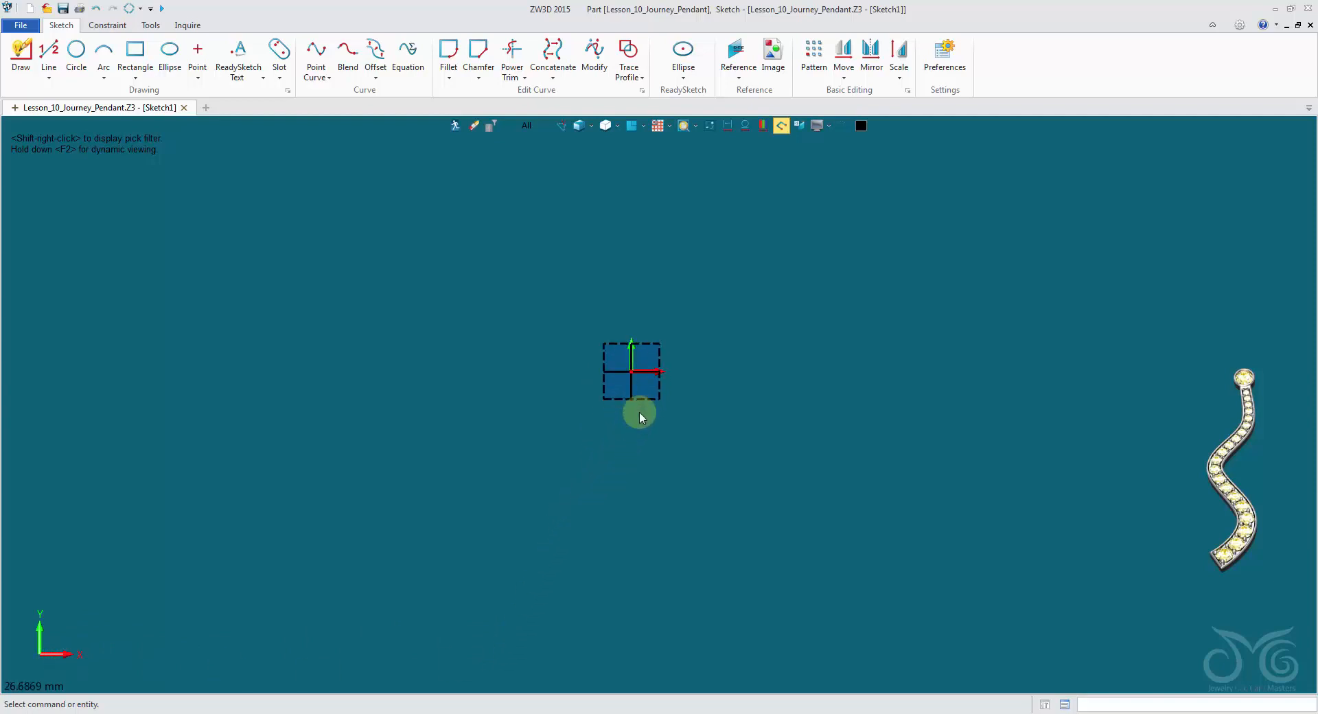
scroll(639, 411, "down", 1)
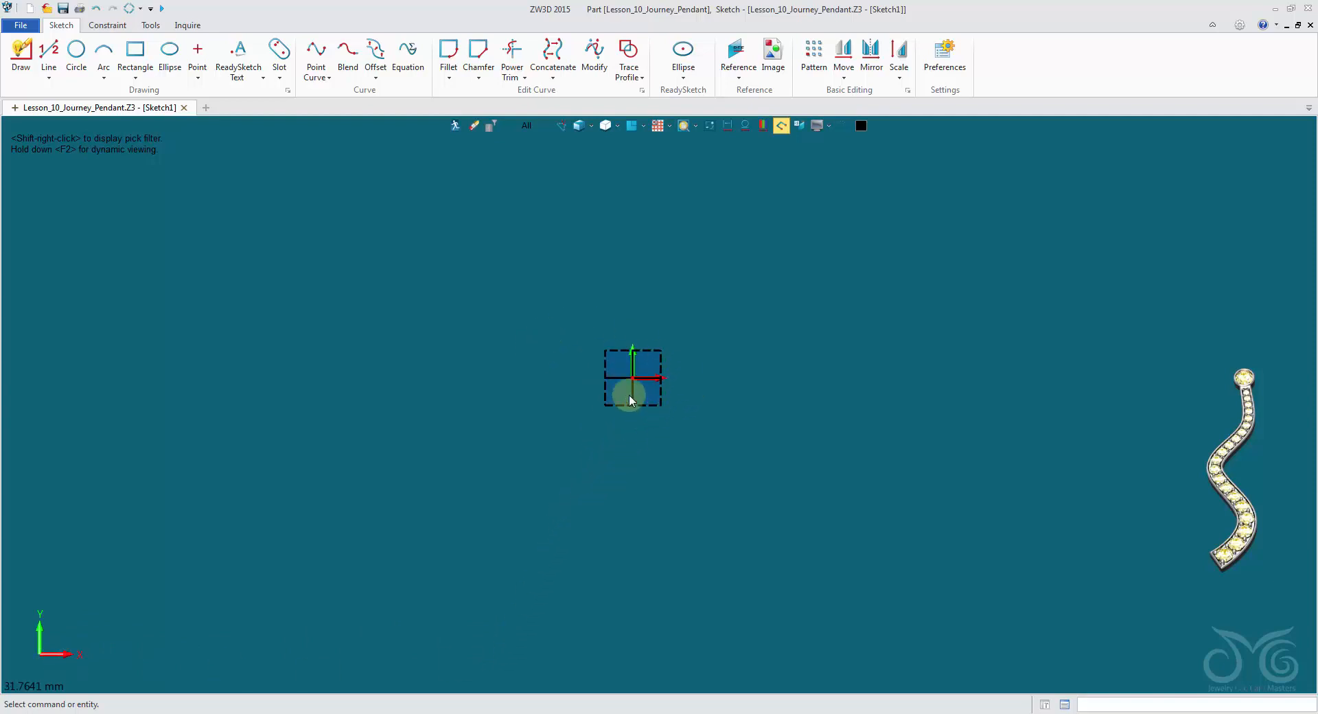
left_click(323, 53)
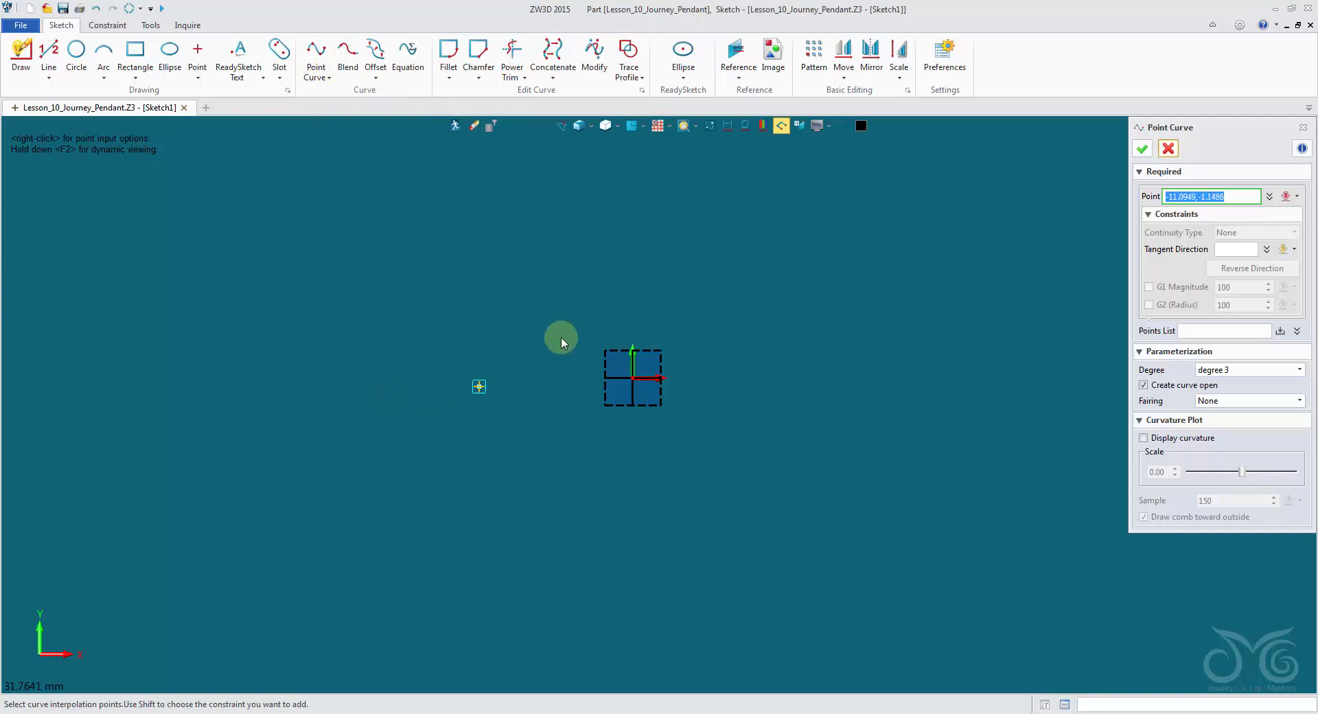
left_click(632, 162)
left_click(705, 267)
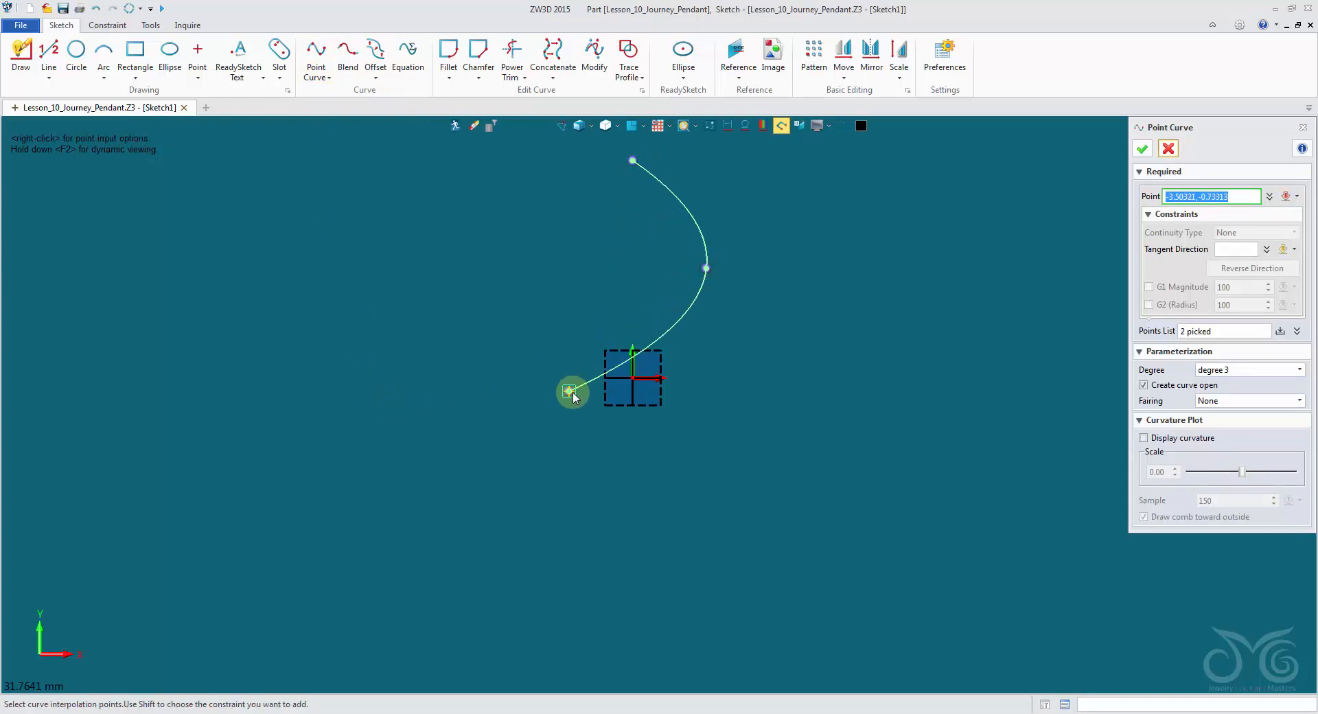
left_click(597, 378)
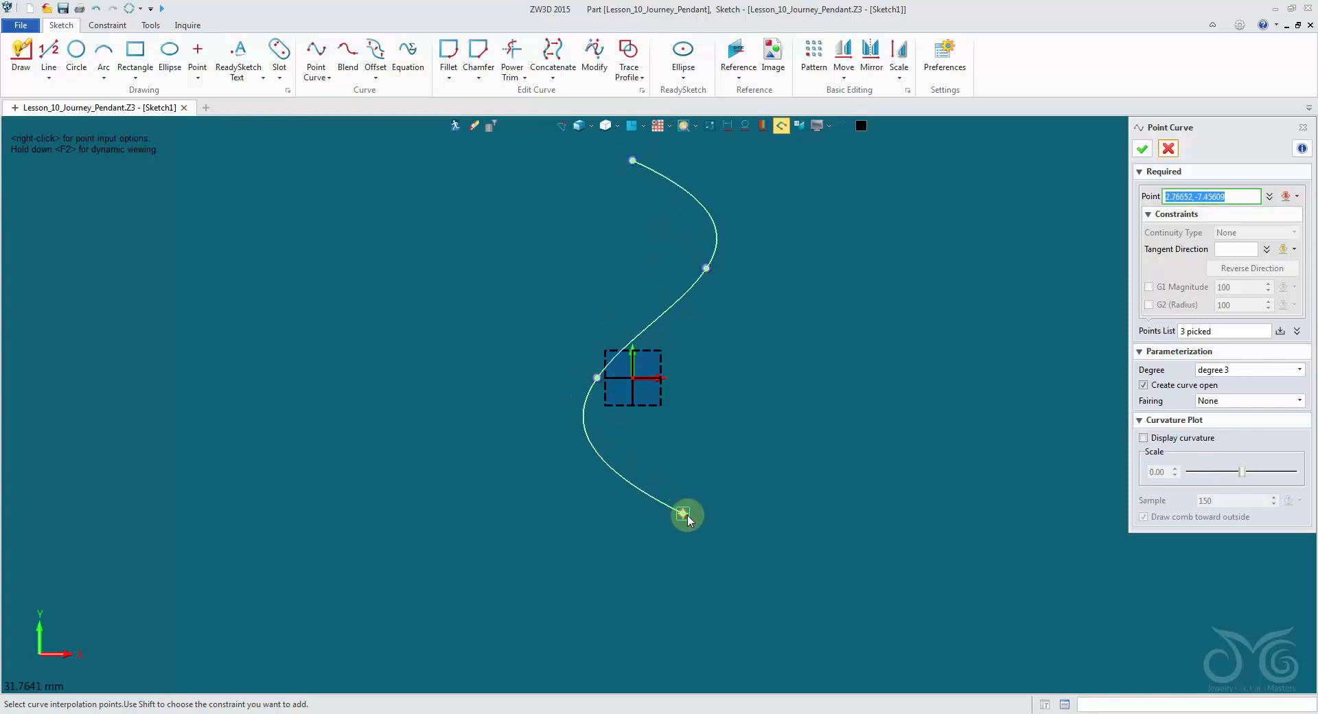
left_click(696, 516)
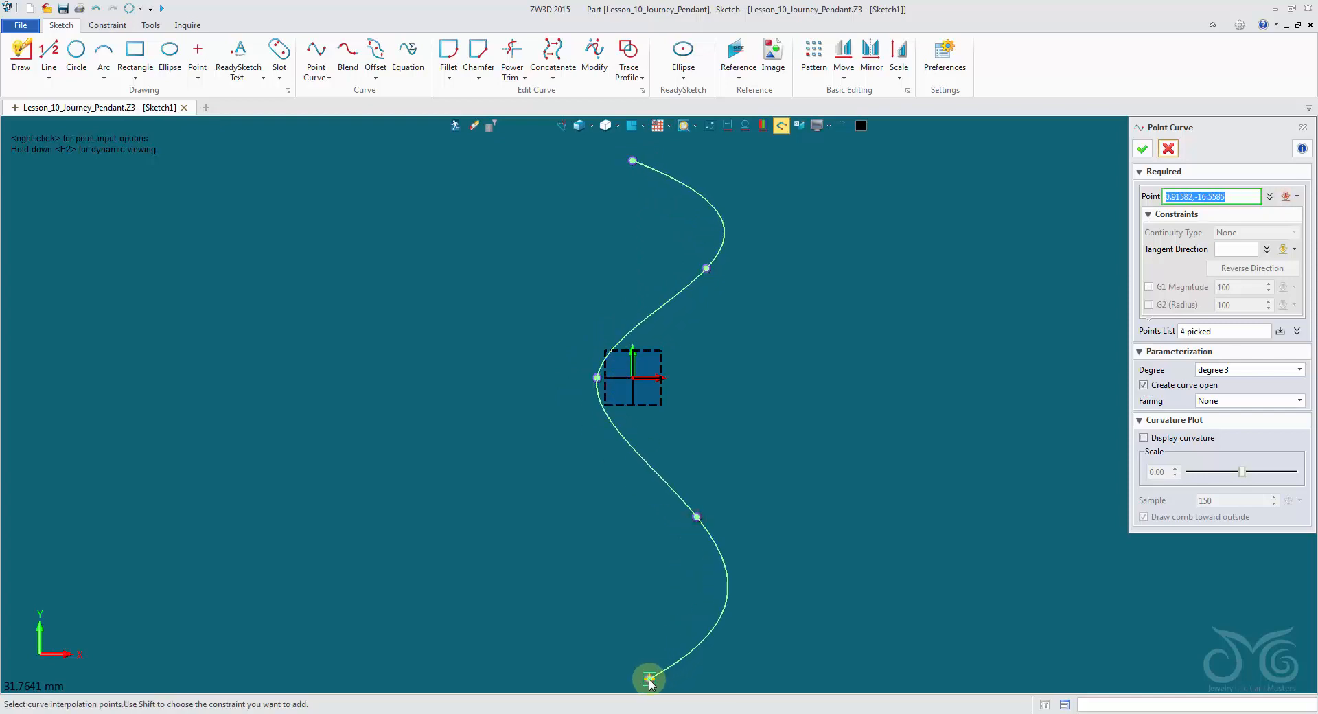
left_click(649, 681)
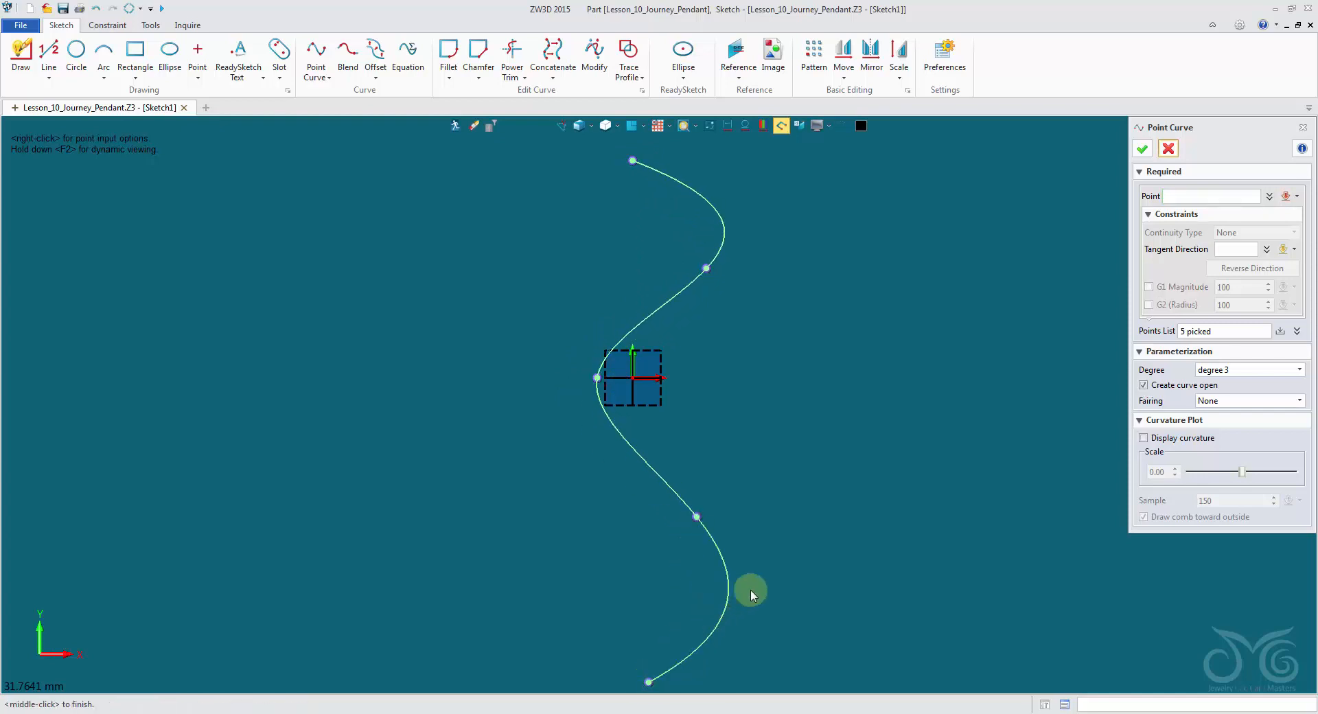
left_click(1137, 187)
- Flatten the curve by moving its second and fourth points inward and steepening their tangents and the start tangent, accept it and exit the sketch
left_click(706, 270)
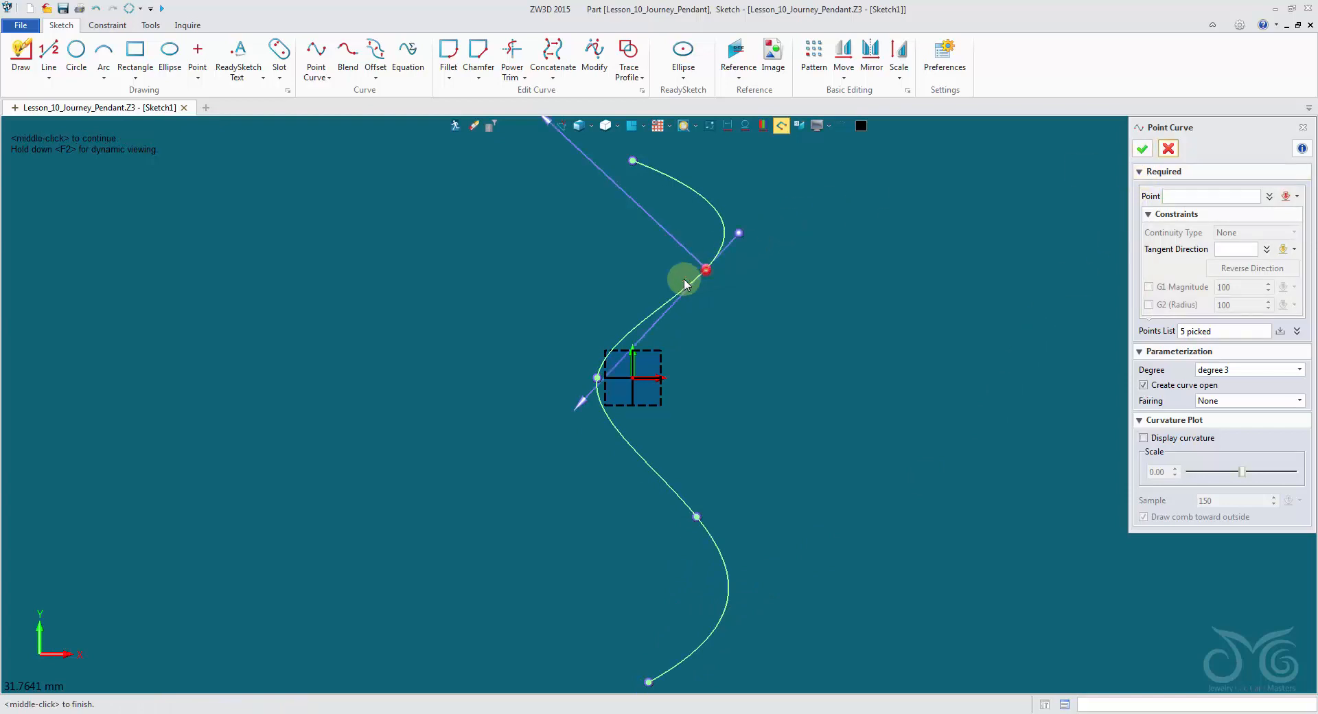
left_click(632, 161)
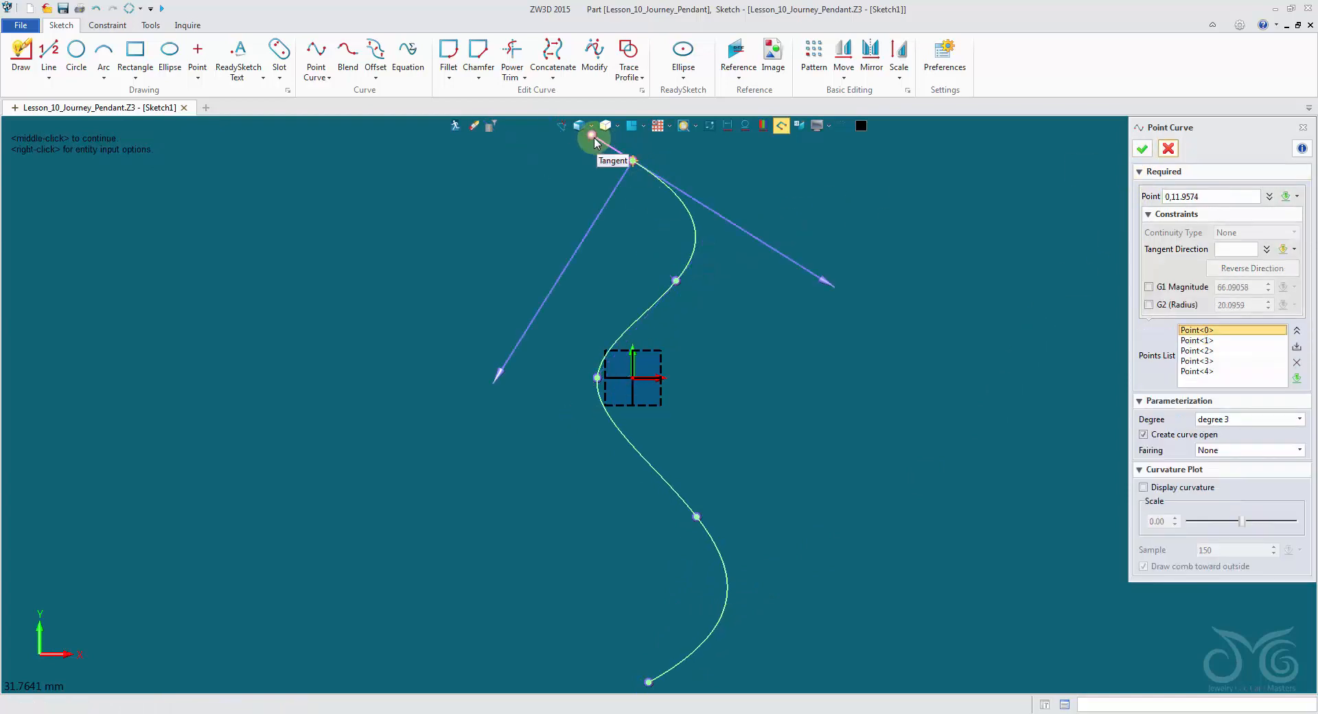
left_click_drag(594, 137, 610, 126)
mouse_move(676, 280)
left_mouse_down()
mouse_move(645, 263)
mouse_move(662, 265)
left_mouse_up()
left_click(697, 516)
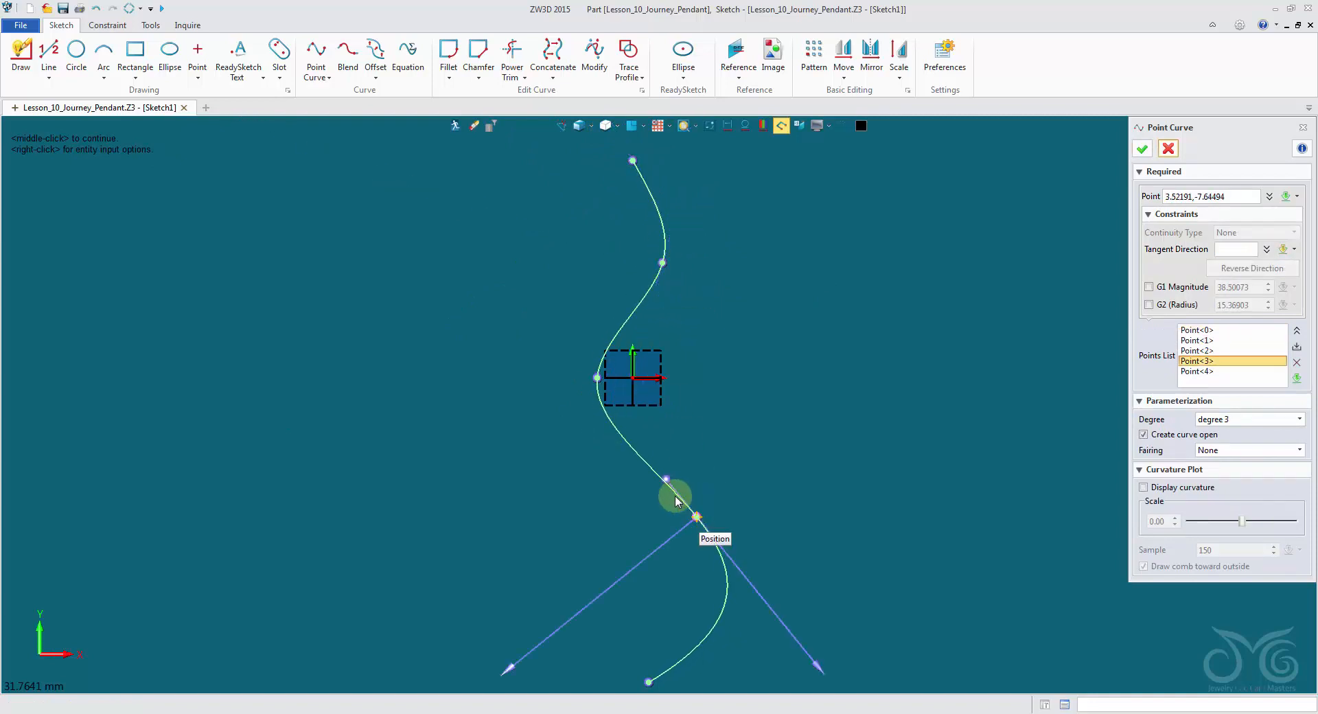
left_click_drag(667, 480, 674, 475)
left_click_drag(697, 519, 674, 533)
left_click_drag(649, 492, 659, 488)
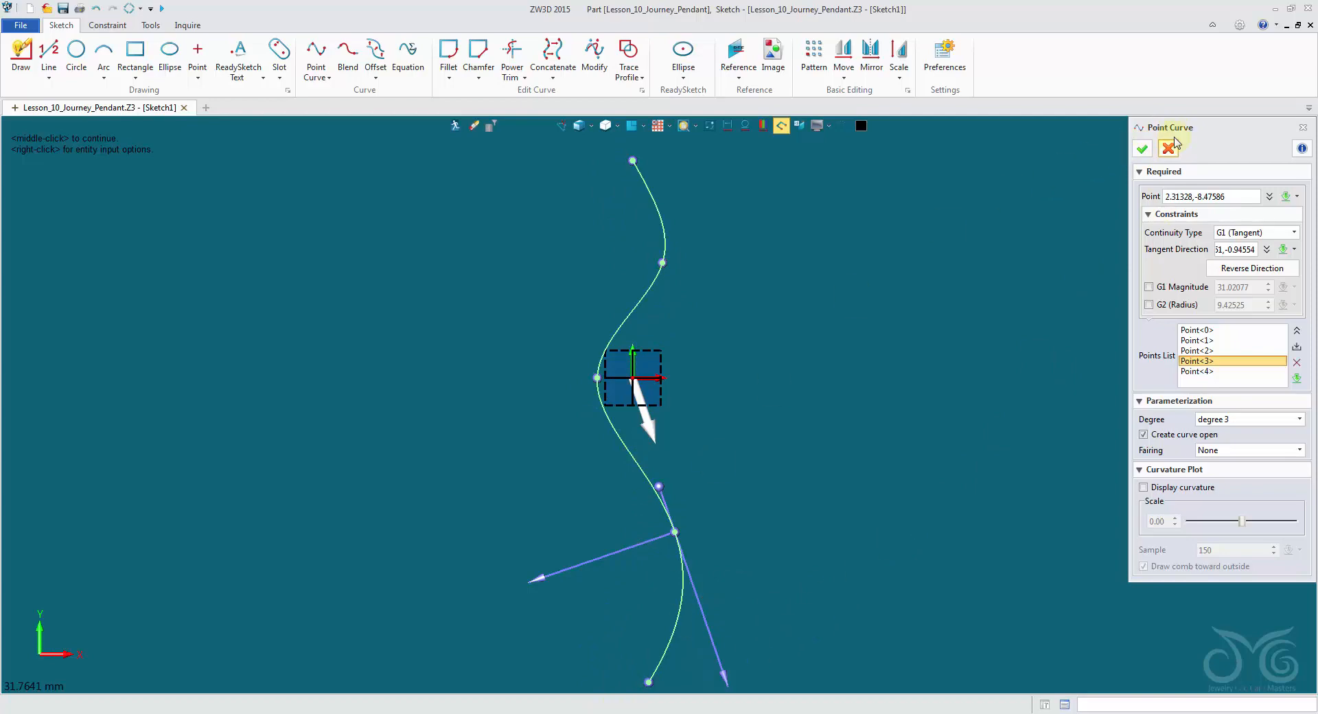
left_click(1141, 149)
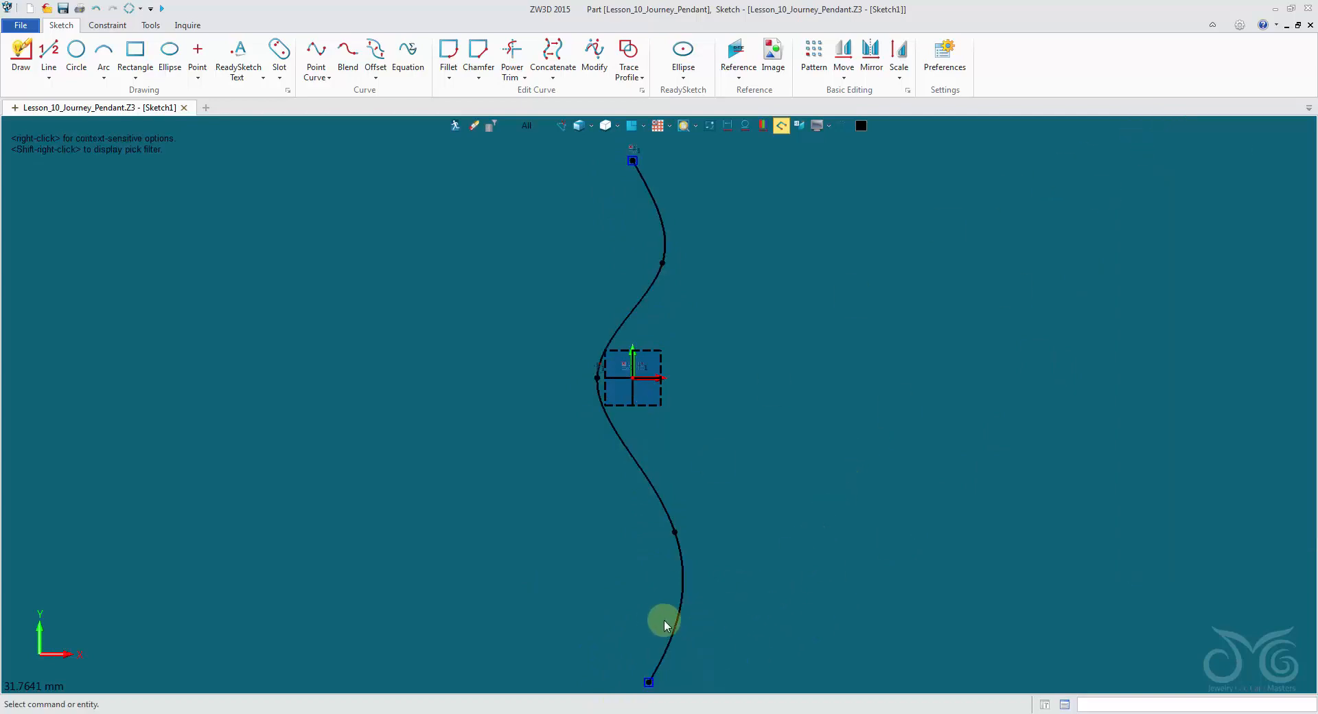
left_click(454, 124)
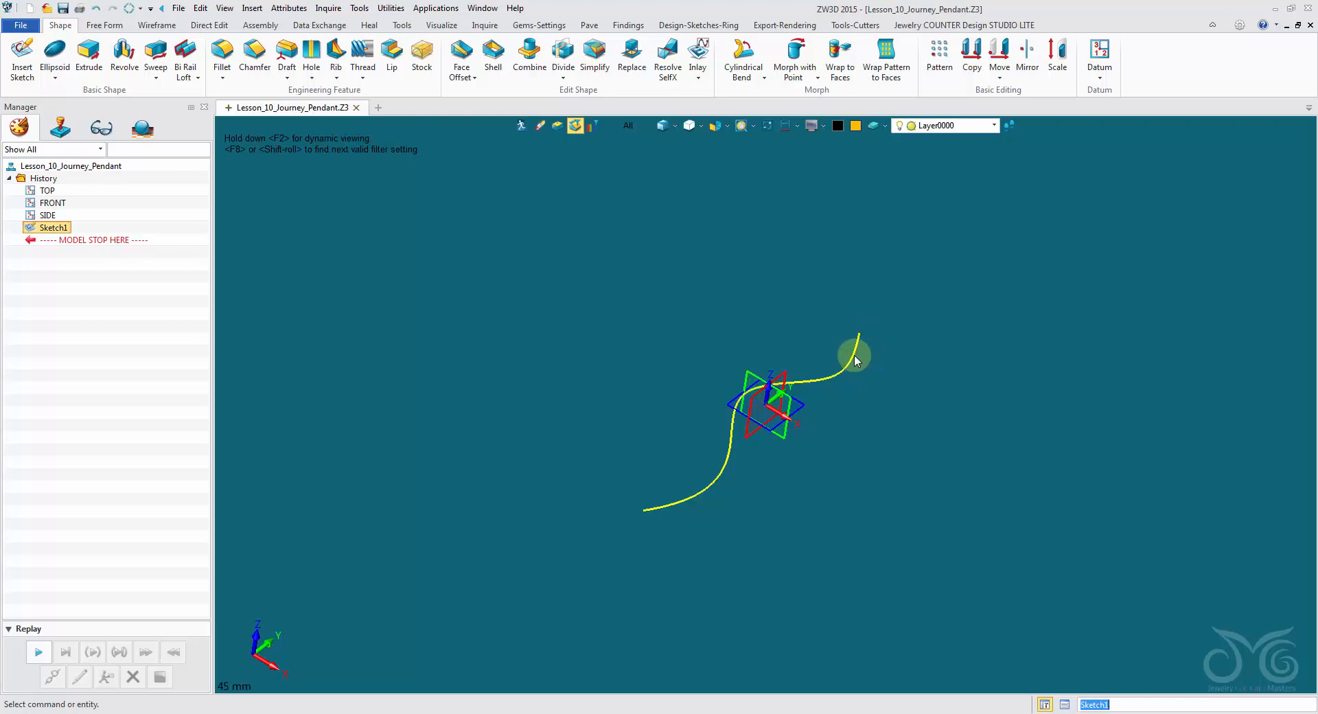
- Reopen the curve sketch, shift its second and fourth points slightly inward and down, and exit the sketch
double_click(721, 480)
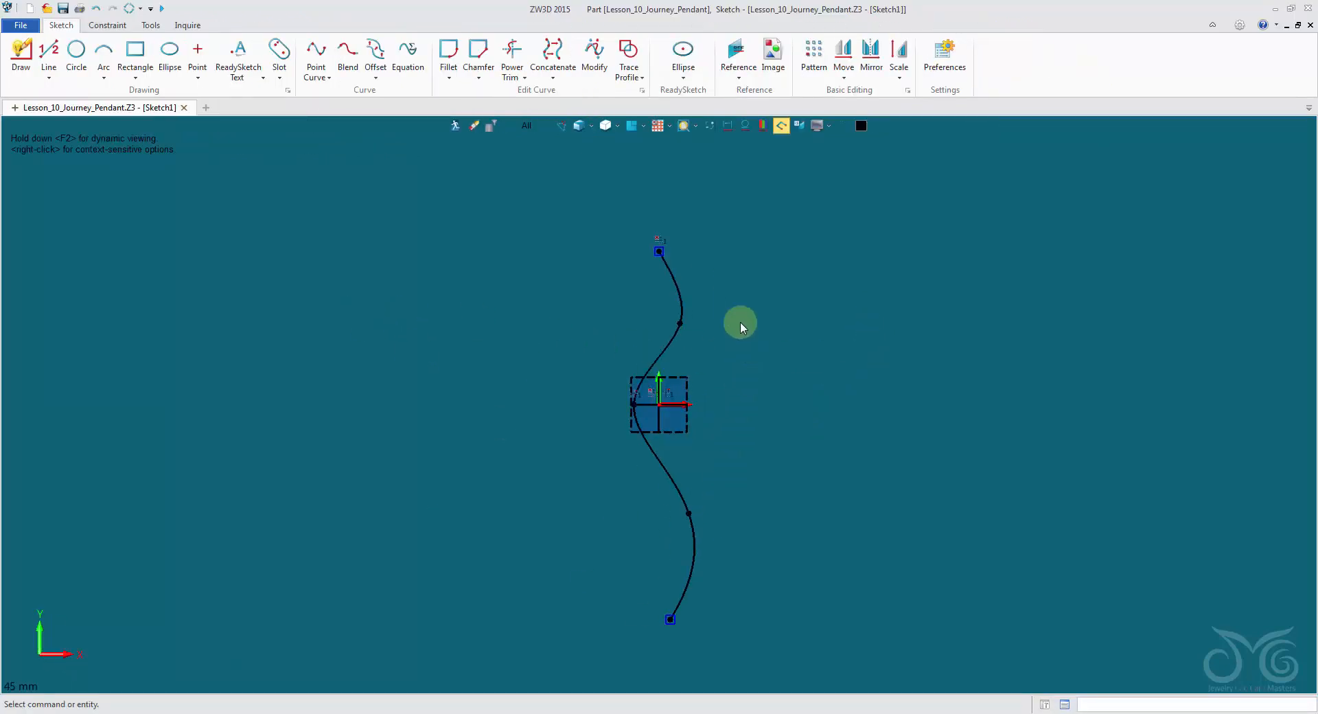
left_click_drag(676, 320, 671, 340)
mouse_move(689, 513)
left_mouse_down()
mouse_move(707, 528)
mouse_move(683, 521)
left_mouse_up()
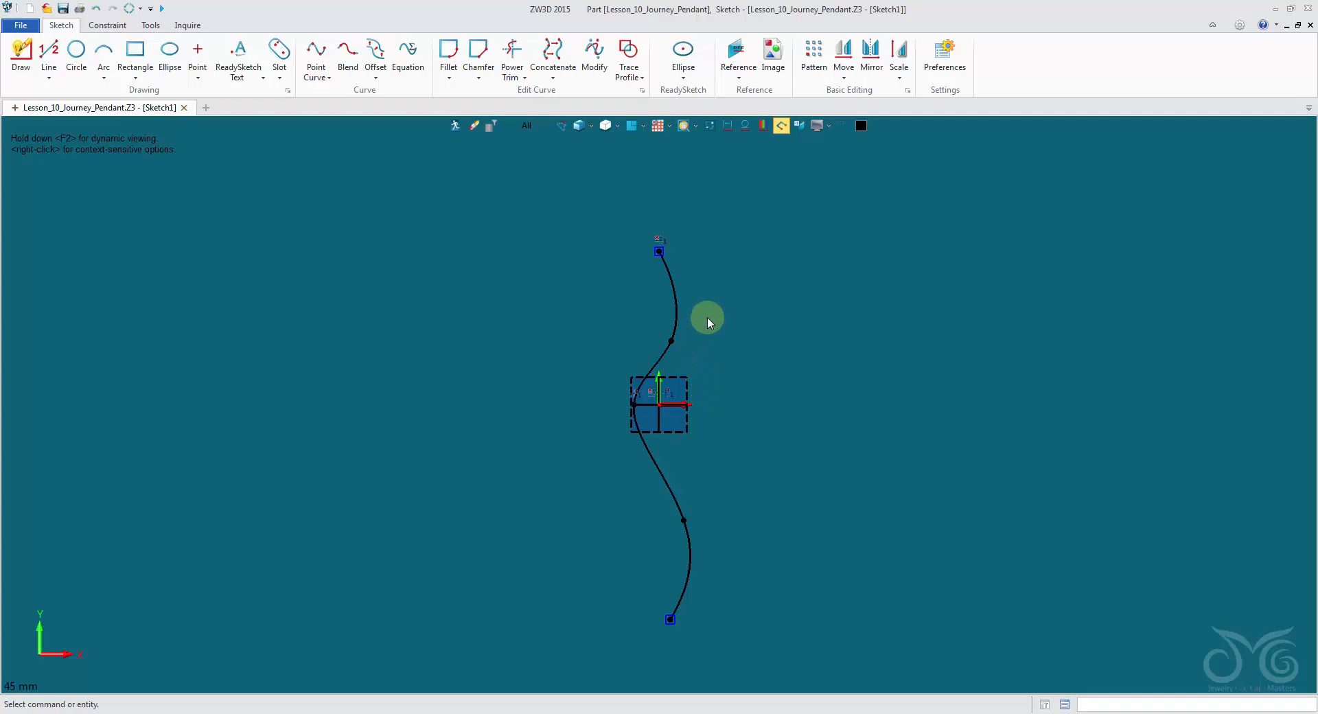
left_click(456, 125)
- Examine the Driving Parameters in the part attributes and close them
left_click(289, 7)
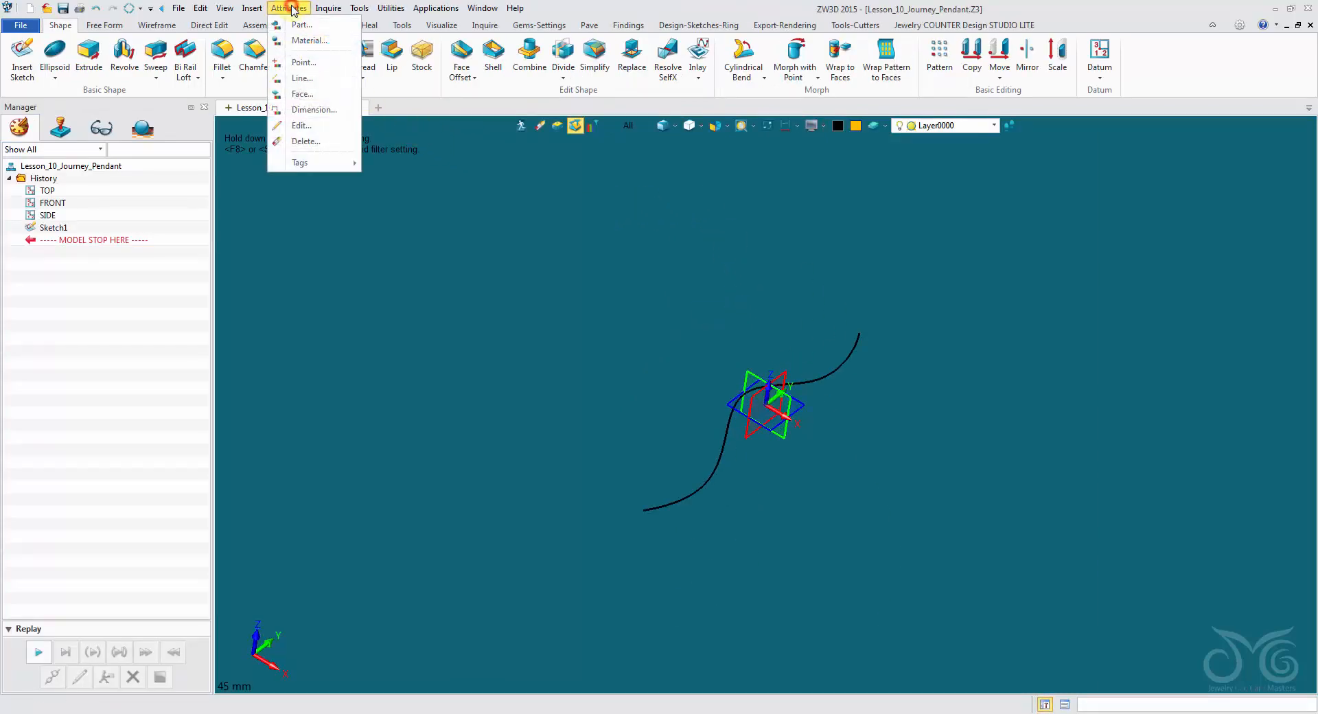
left_click(292, 26)
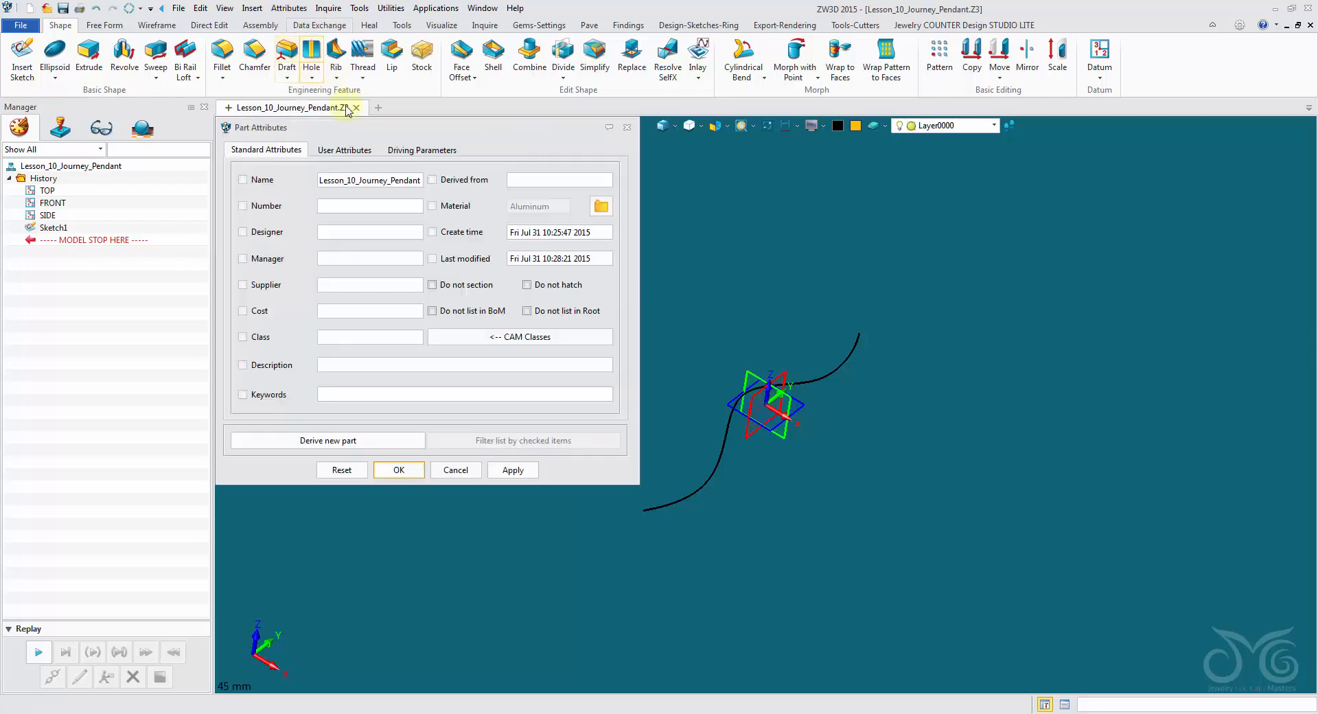
left_click(416, 151)
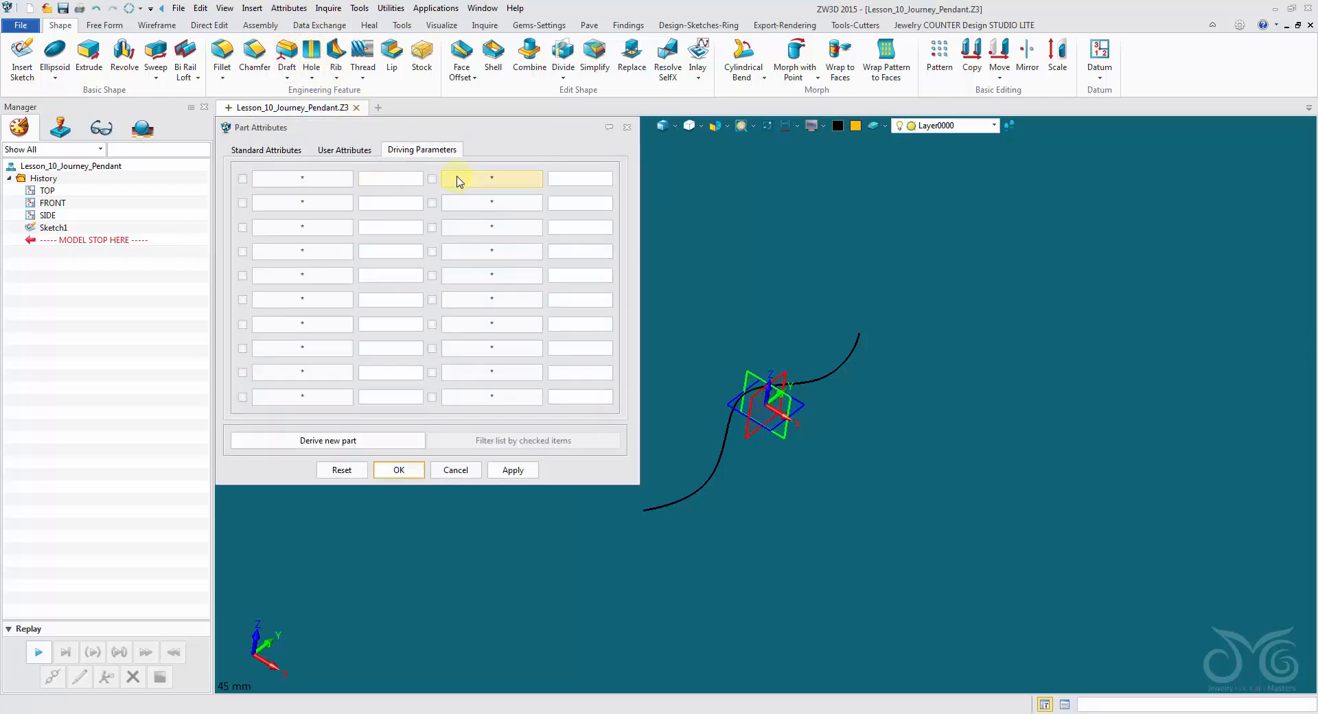
left_click(628, 127)
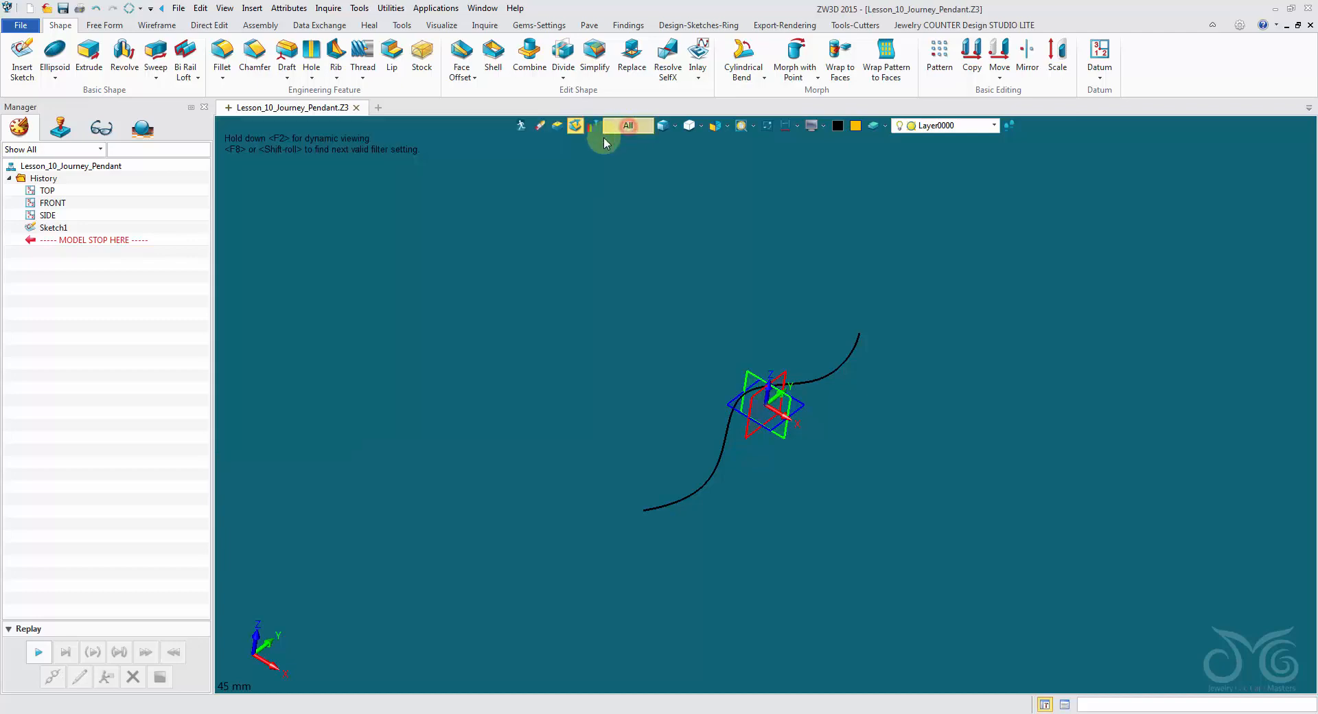
- Reopen the curve sketch and dimension the second point's horizontal offset from the origin, setting it to 2.244952 mm
double_click(724, 454)
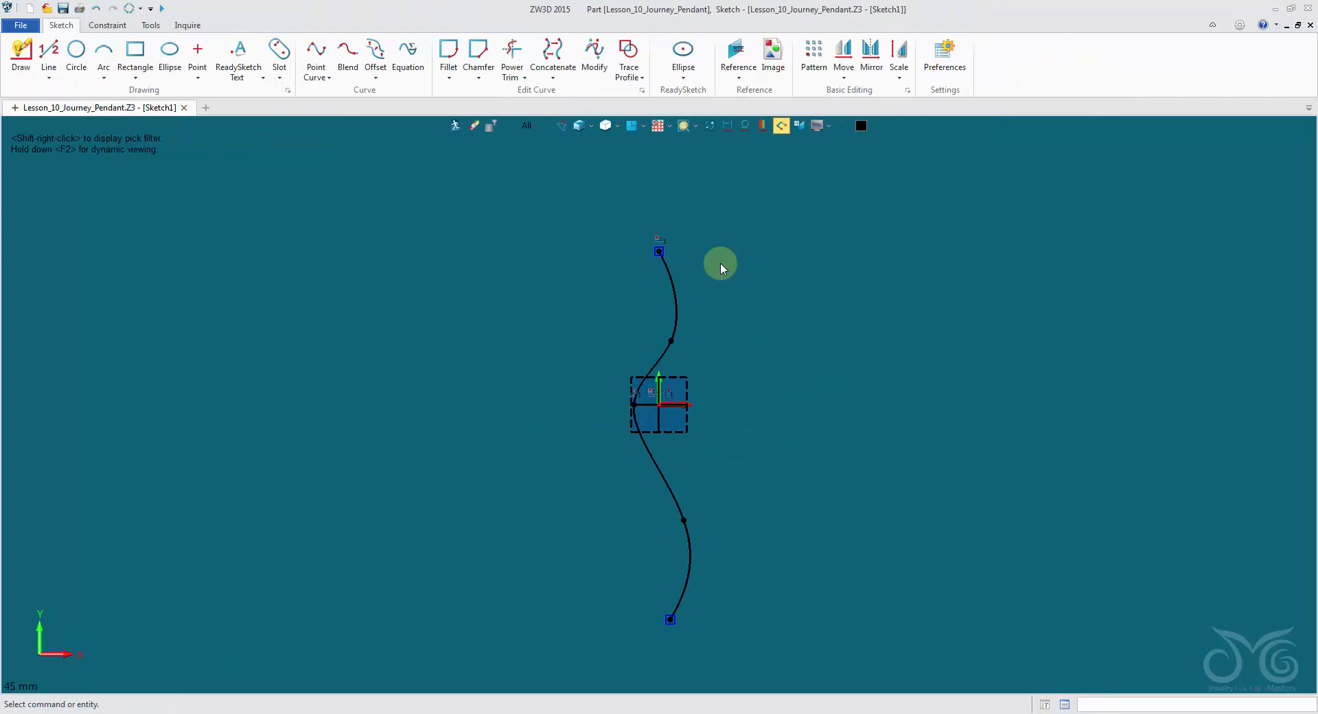
left_click(125, 28)
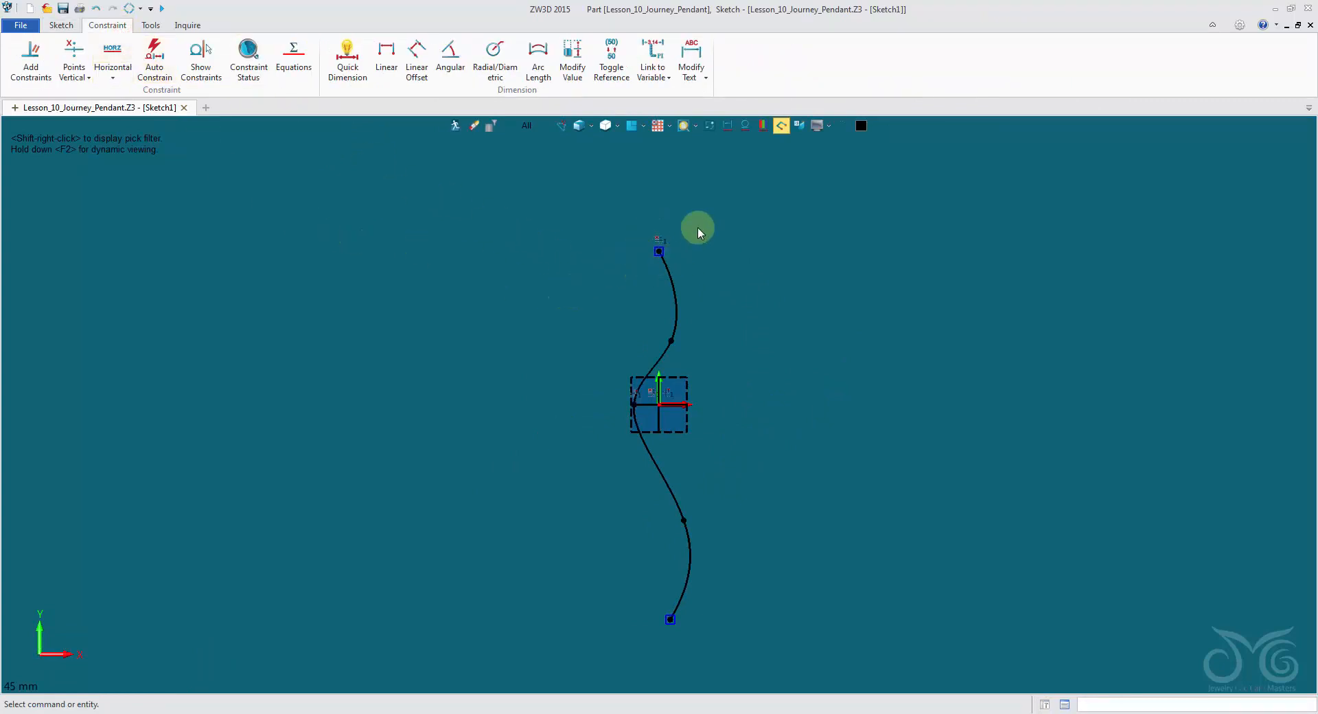
left_click(348, 68)
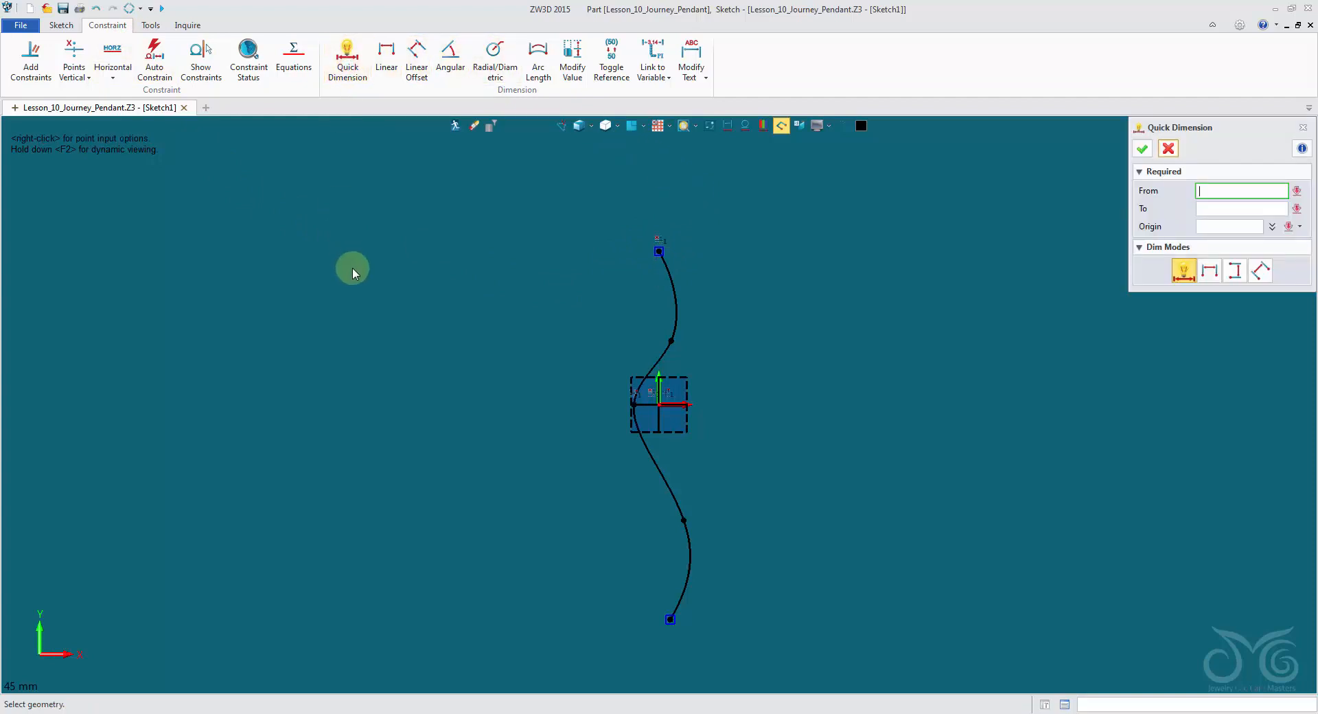
scroll(735, 295, "up", 3)
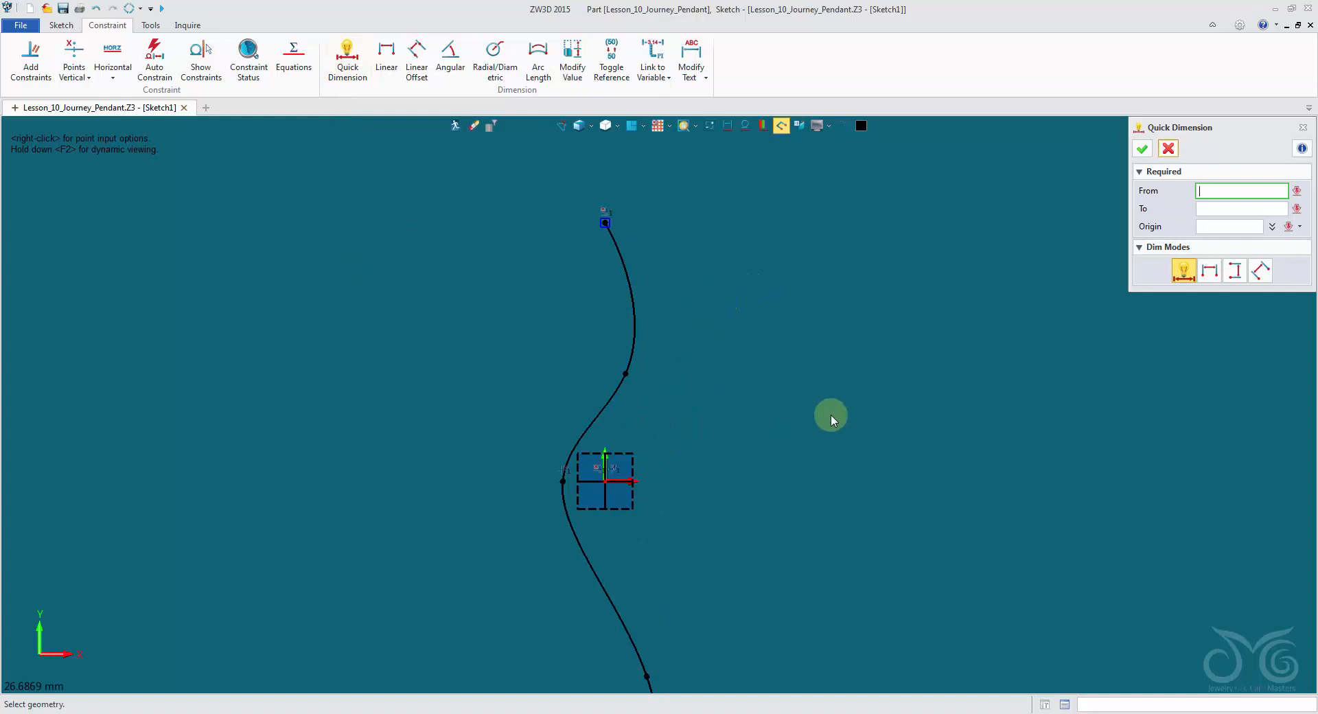
left_click(625, 374)
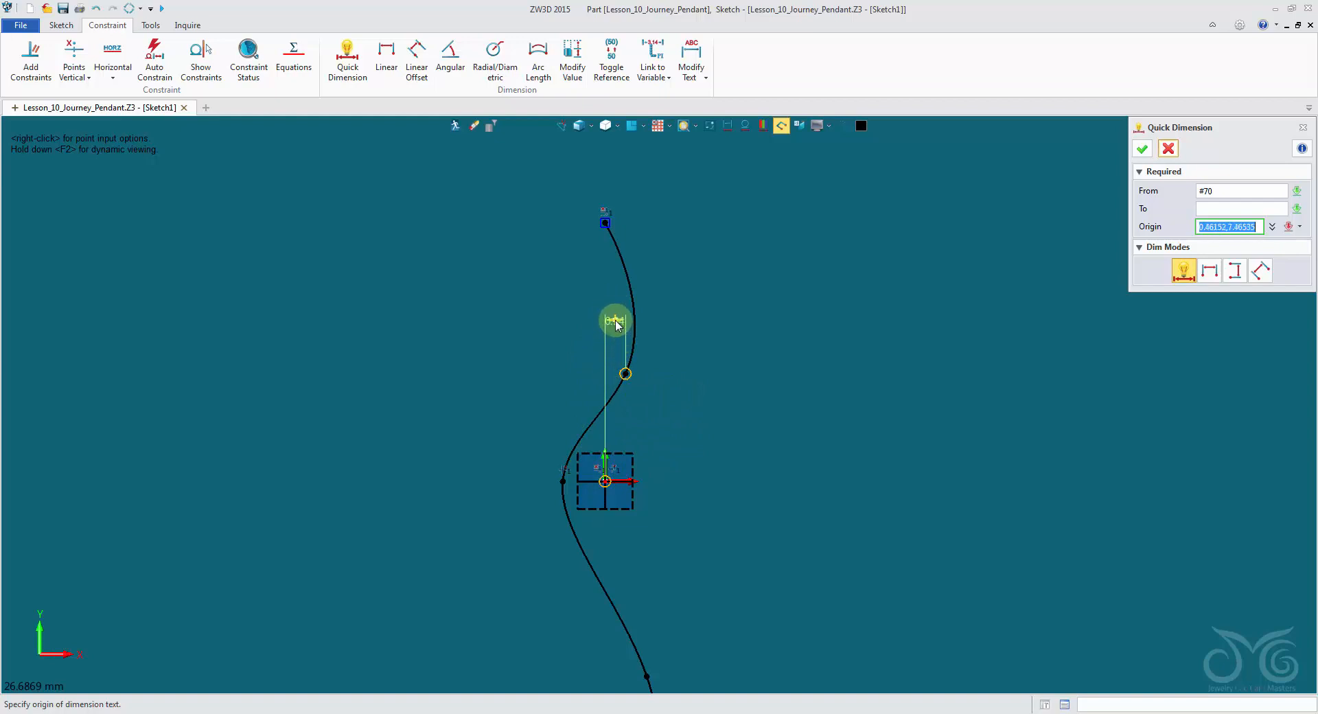
left_click(616, 331)
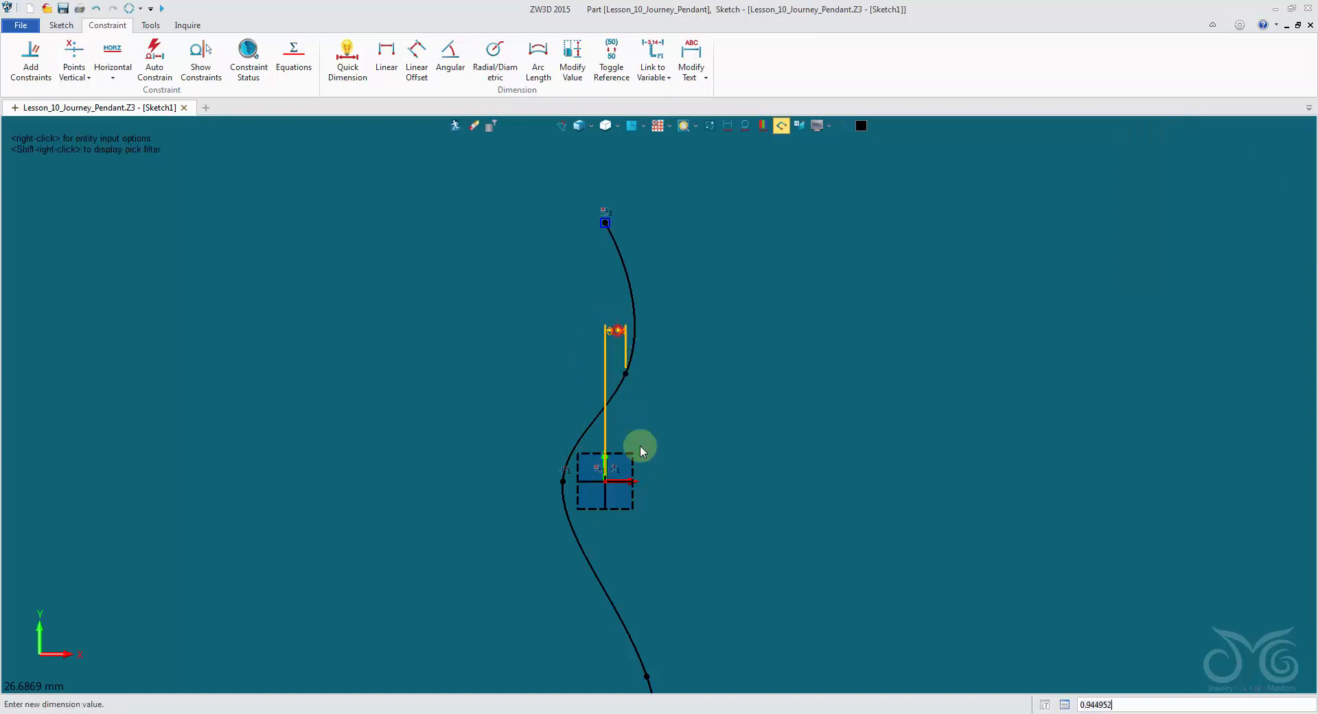
left_click_drag(707, 389, 757, 250)
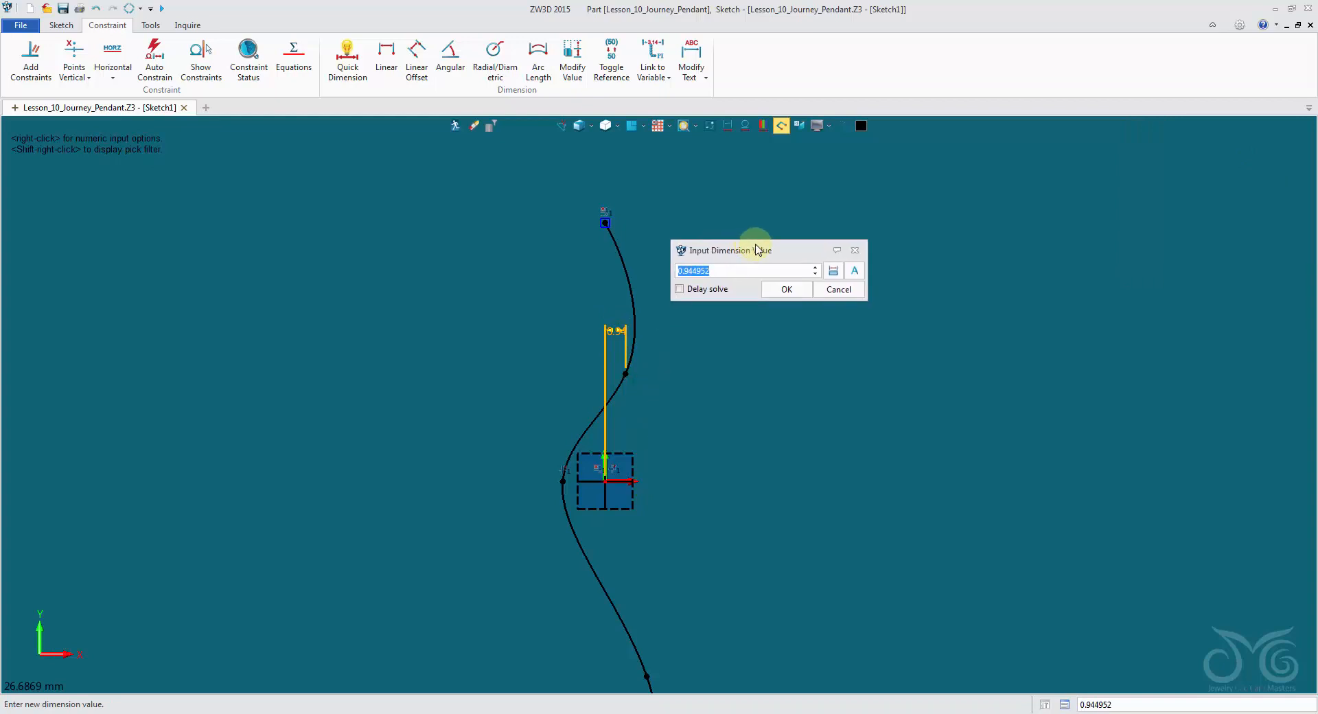
scroll(755, 270, "up", 20)
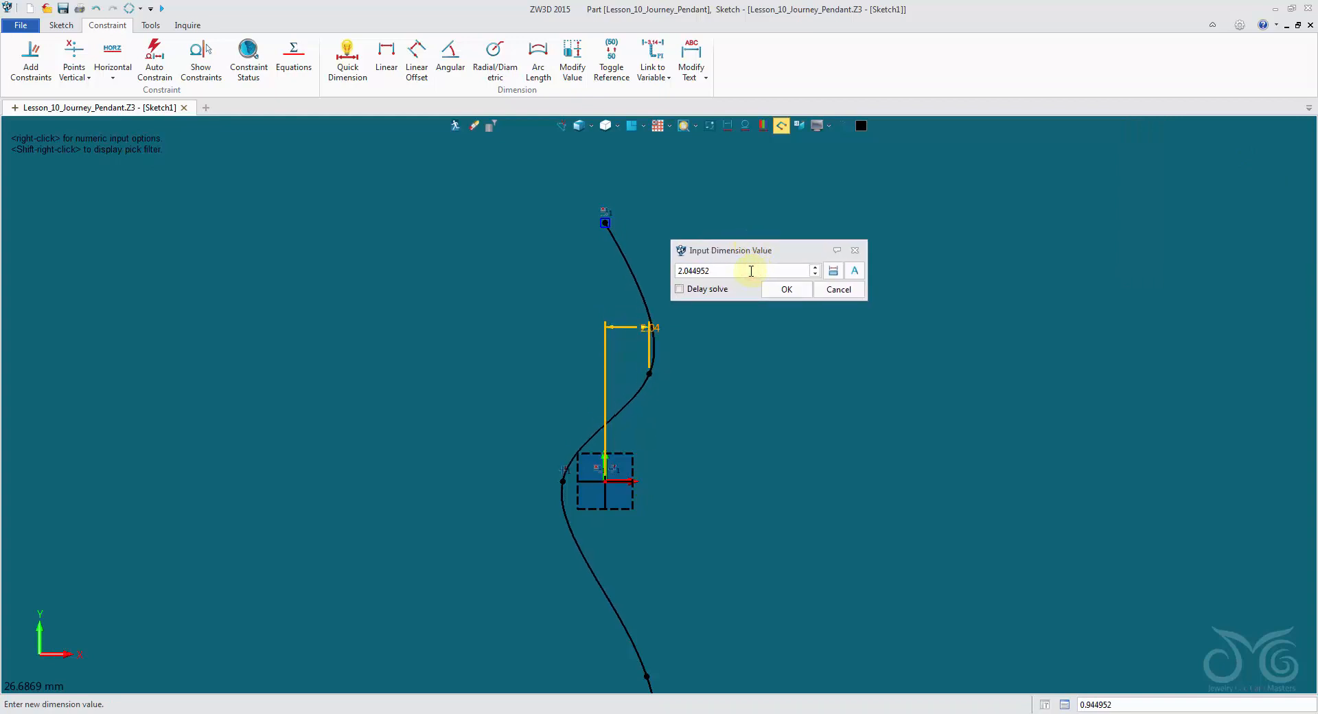
scroll(755, 272, "down", 16)
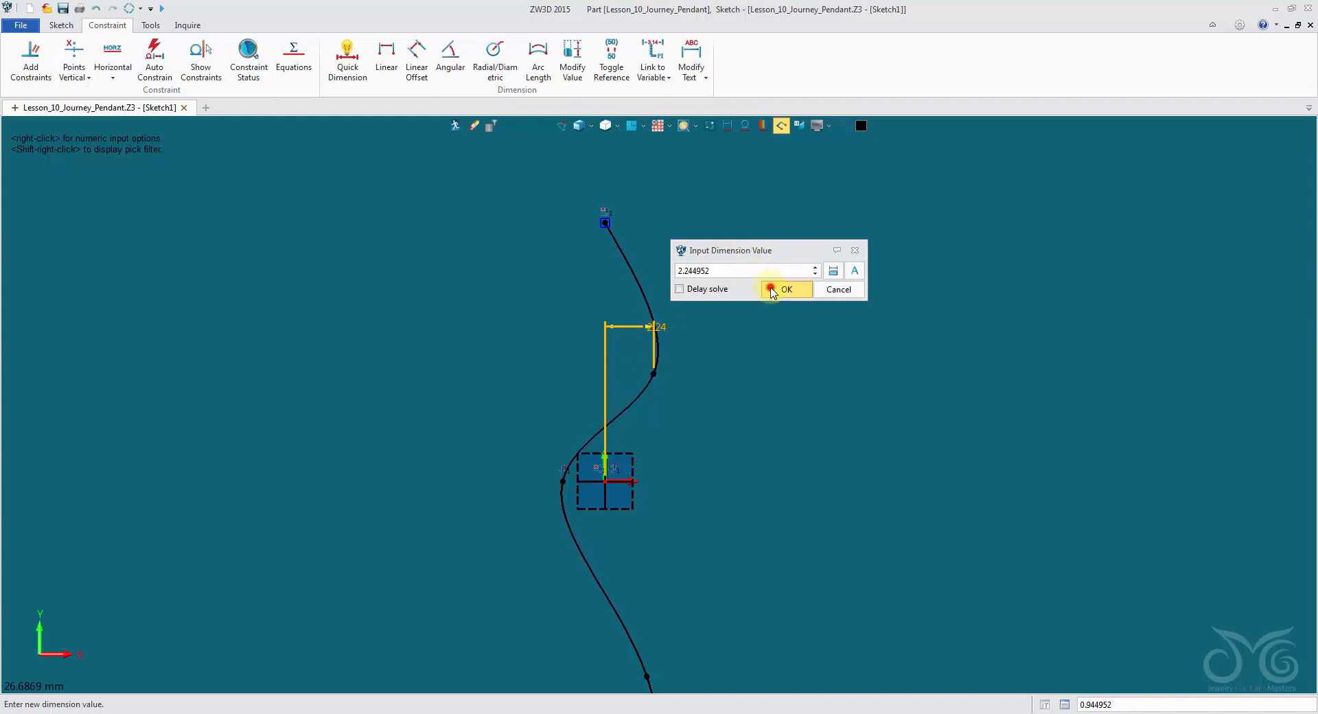
left_click(784, 289)
- Dimension the curve's third point horizontally from the origin and set the offset to 2.35466 mm
left_click(564, 482)
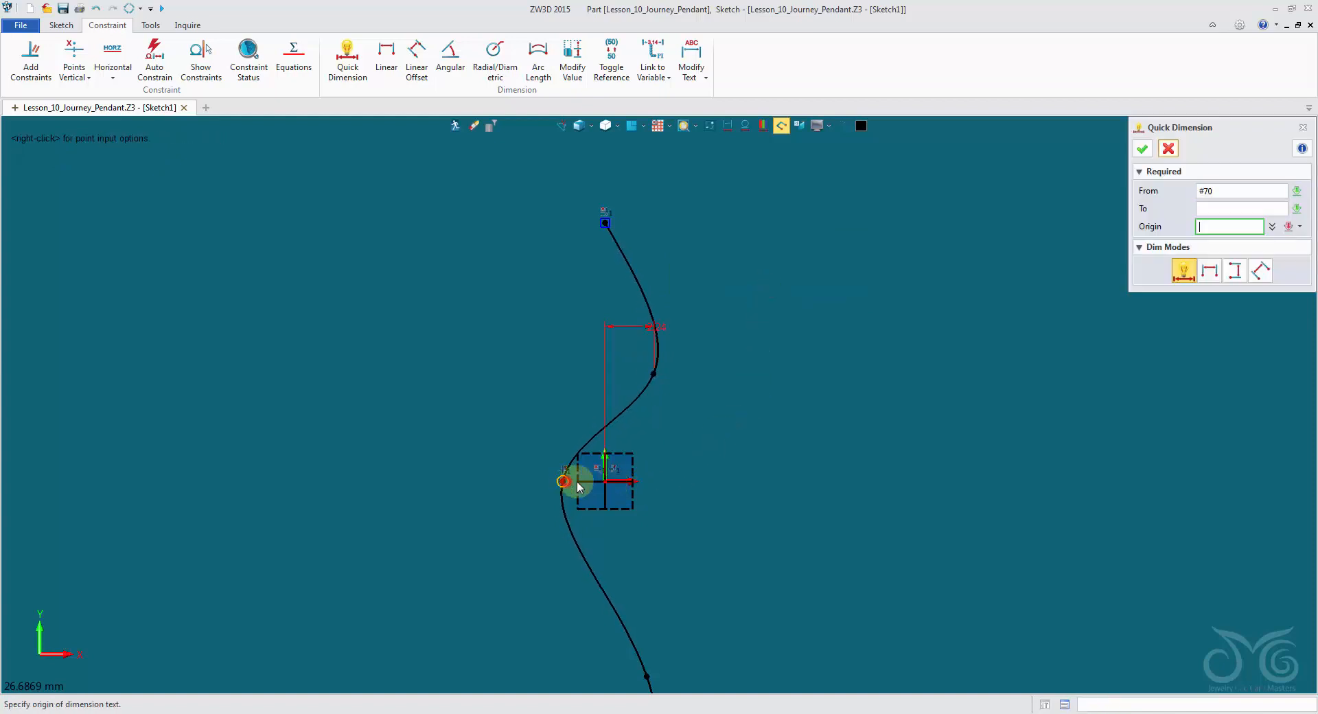
left_click(564, 402)
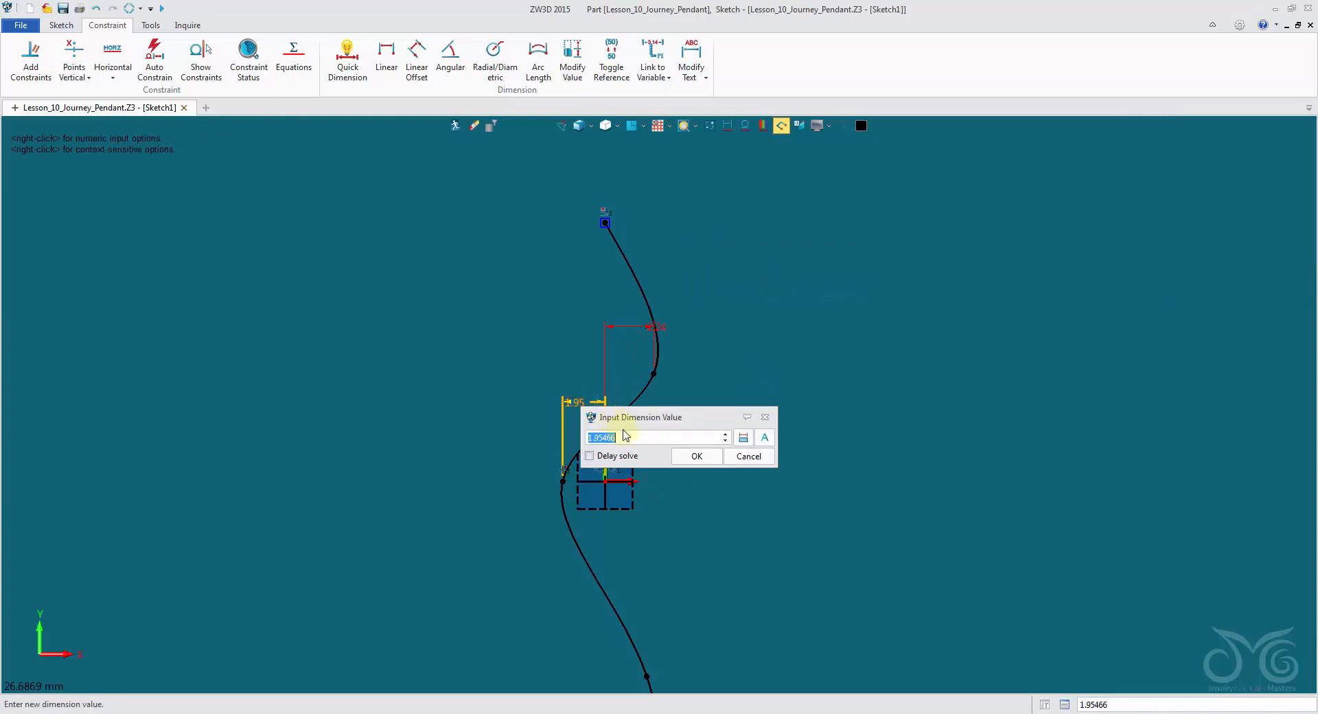
scroll(634, 438, "up", 10)
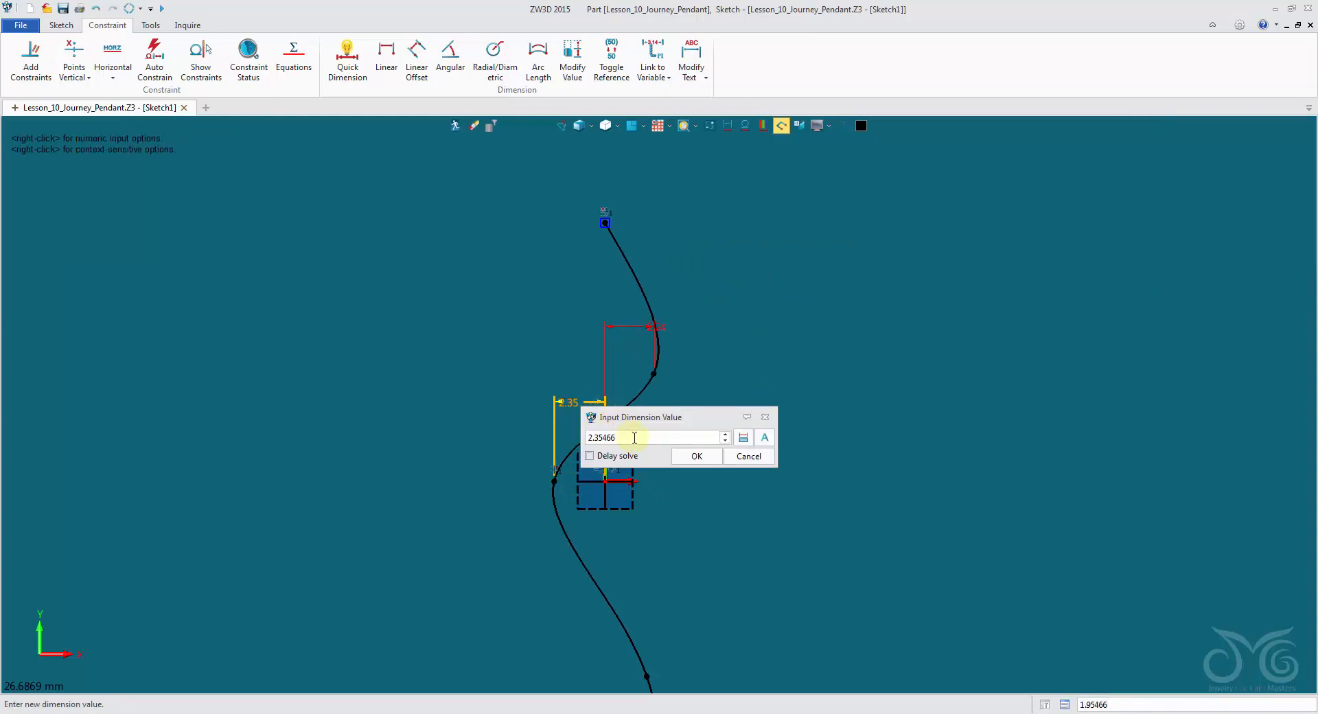
left_click(696, 457)
- Dimension the curve's fourth point horizontally from the origin and increase the offset so the lower bend widens
scroll(700, 473, "down", 3)
scroll(691, 391, "up", 3)
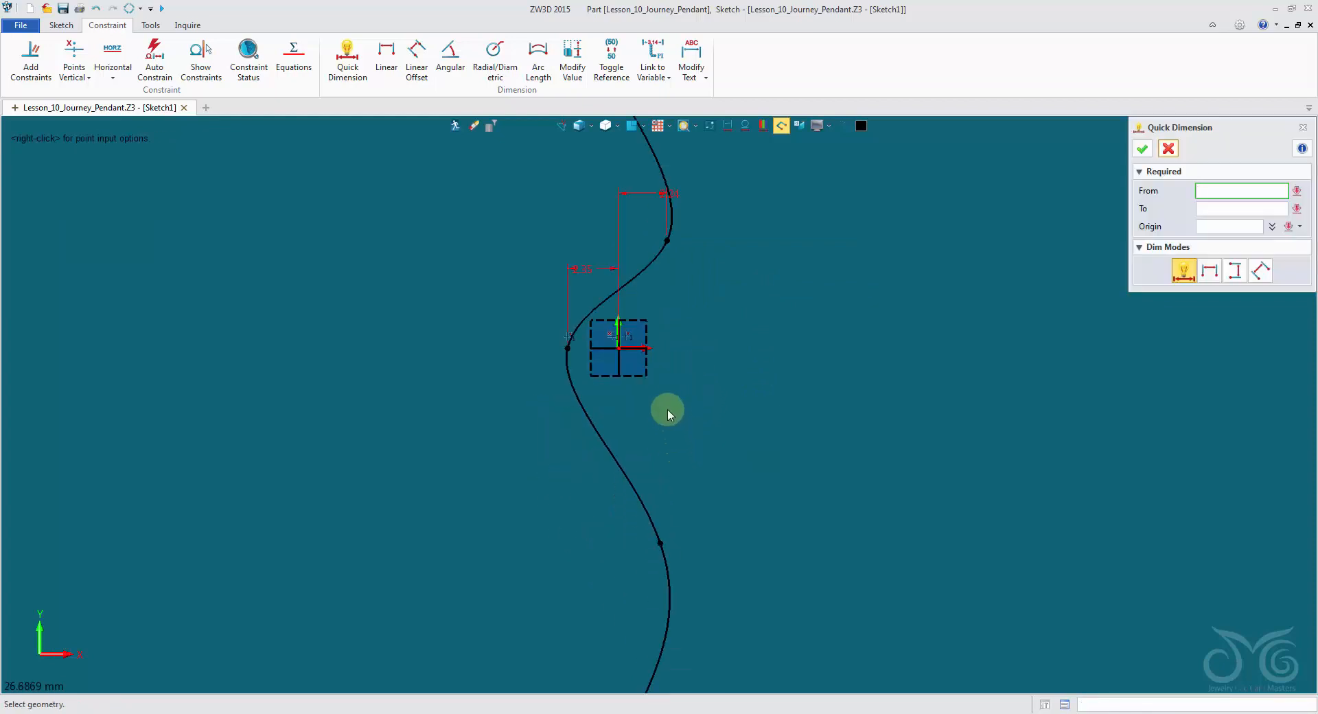
left_click(659, 543)
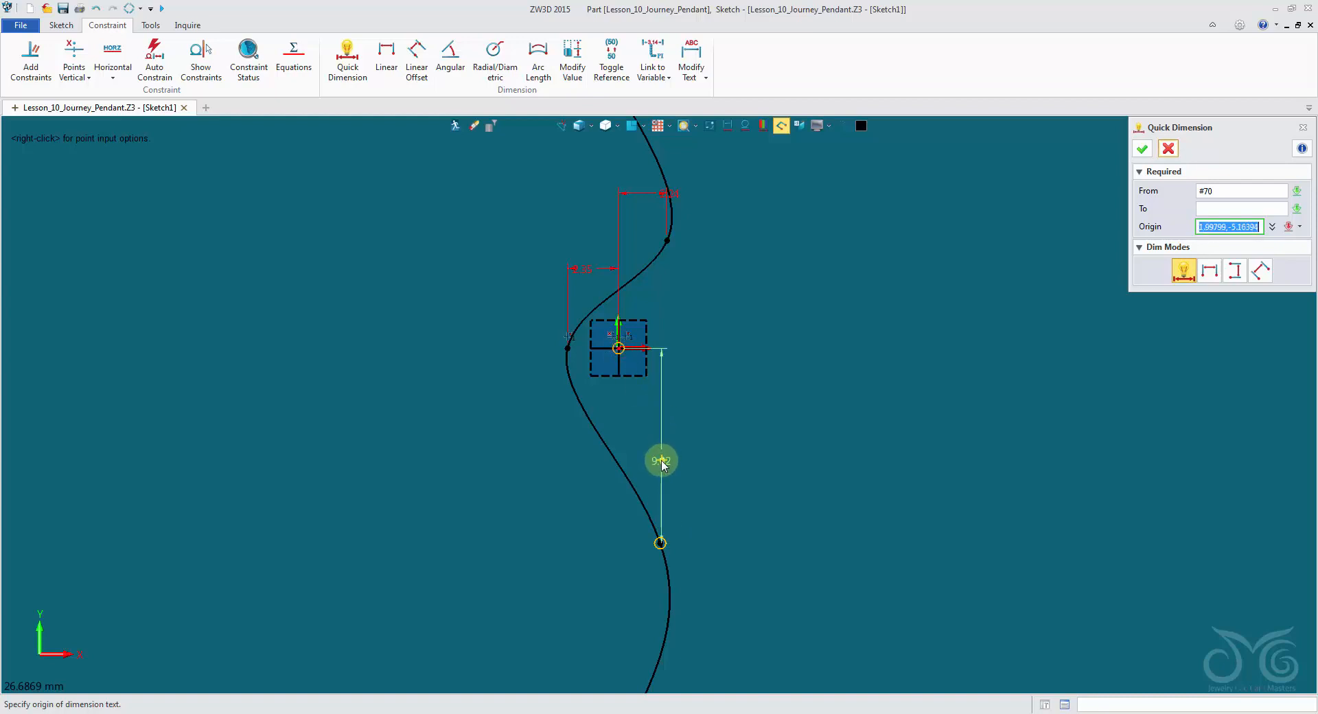
left_click(646, 327)
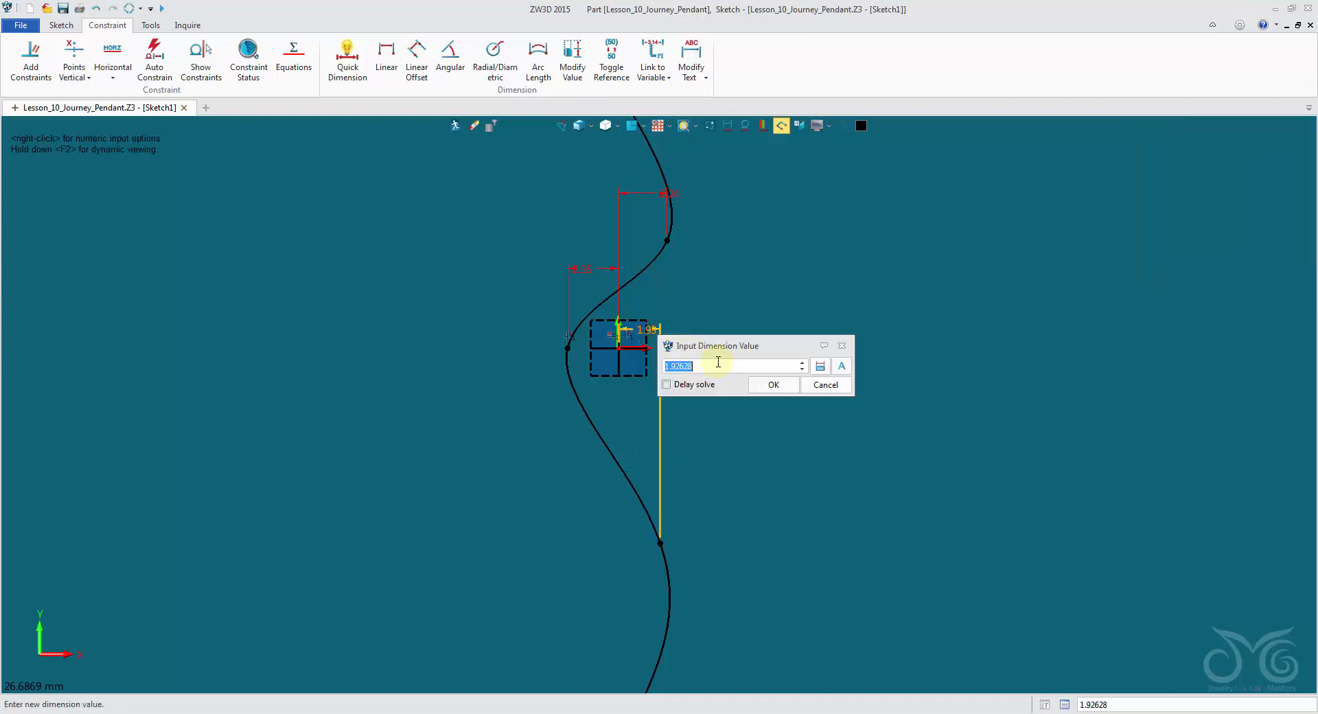
scroll(721, 365, "up", 10)
left_click(758, 391)
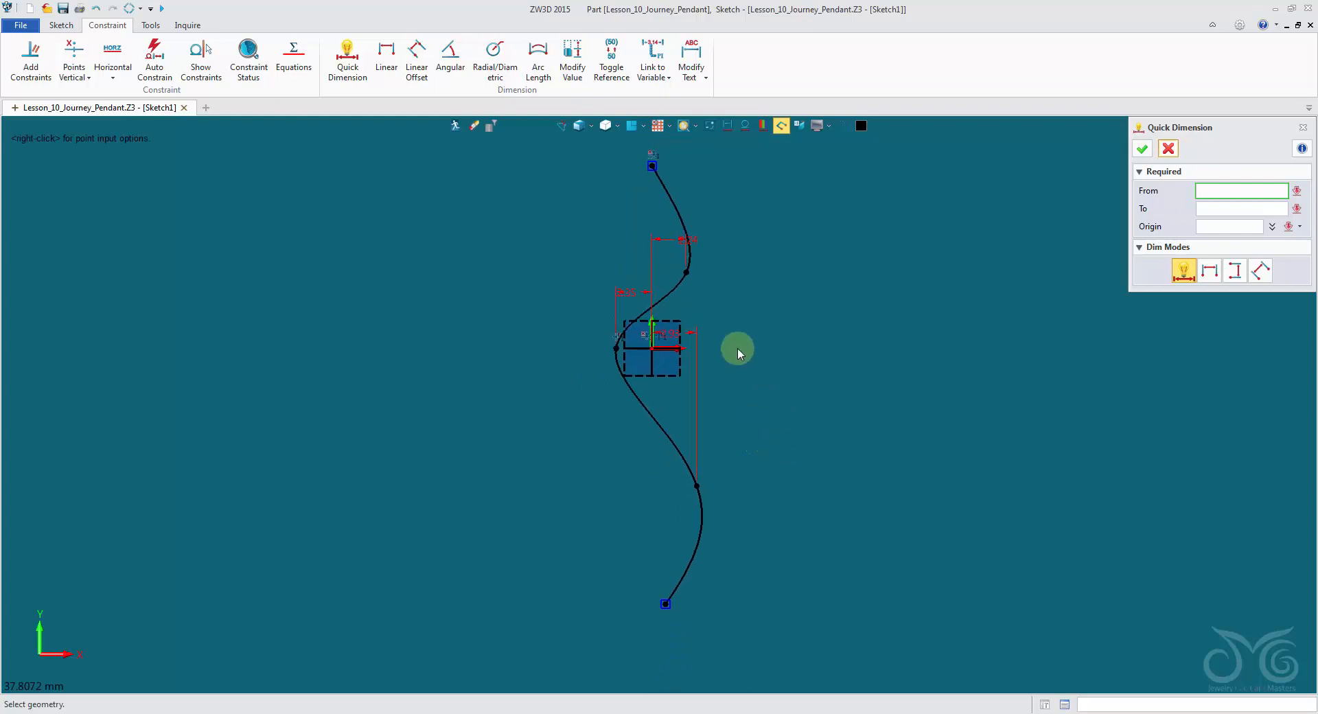
- Dimension the vertical distance from the origin to the curve's lower end point and set it to about 17.9 mm
left_click(652, 348)
left_click(665, 606)
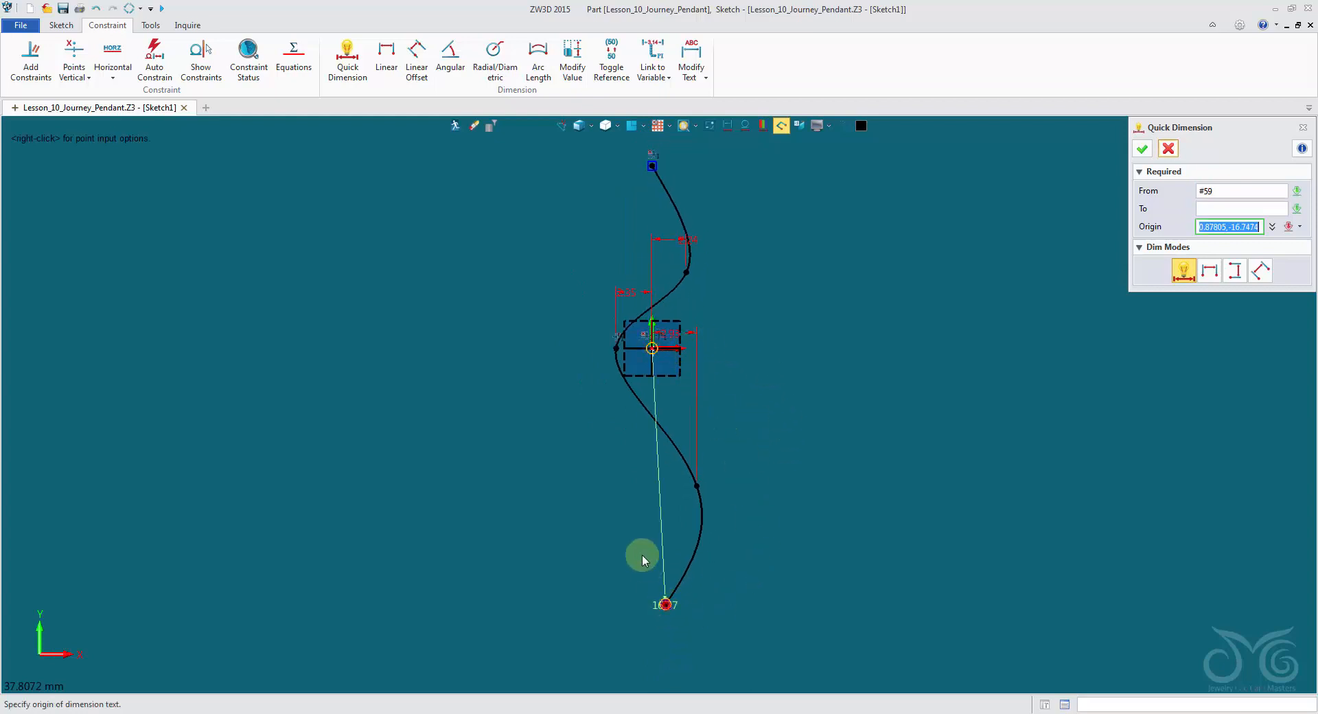
left_click(556, 480)
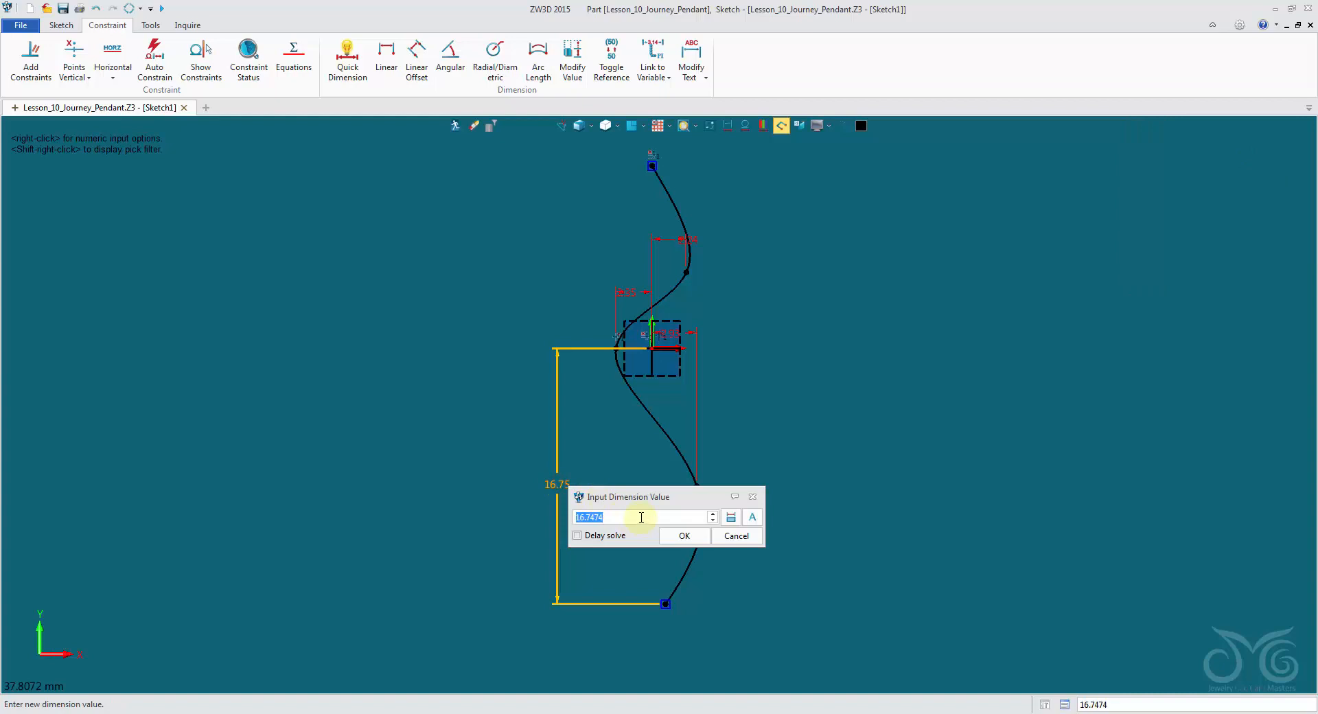
type("17.2474")
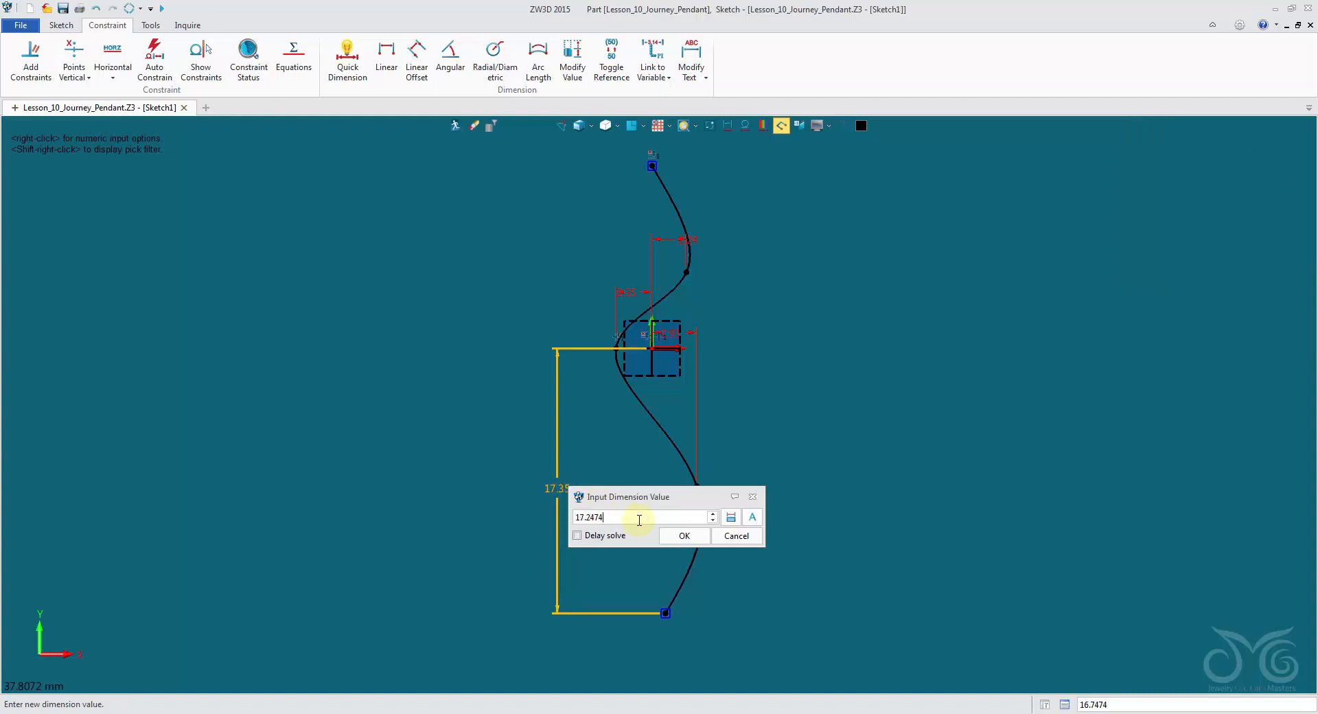
left_click(684, 536)
- Dimension the vertical distance from the origin to the curve's upper end point, set it to about 12.4 mm, and end dimensioning
scroll(764, 381, "down", 3)
middle_click_drag(764, 378, 653, 508)
scroll(652, 413, "up", 4)
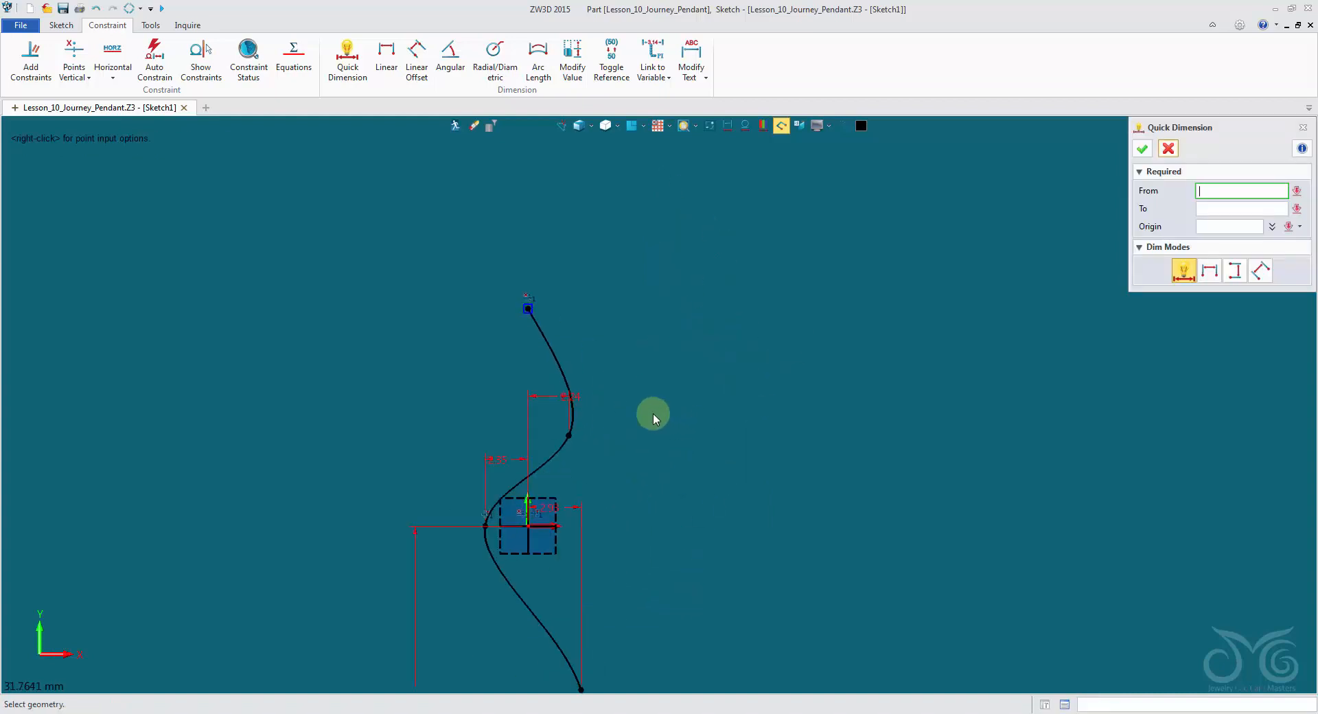
left_click(528, 527)
left_click(527, 308)
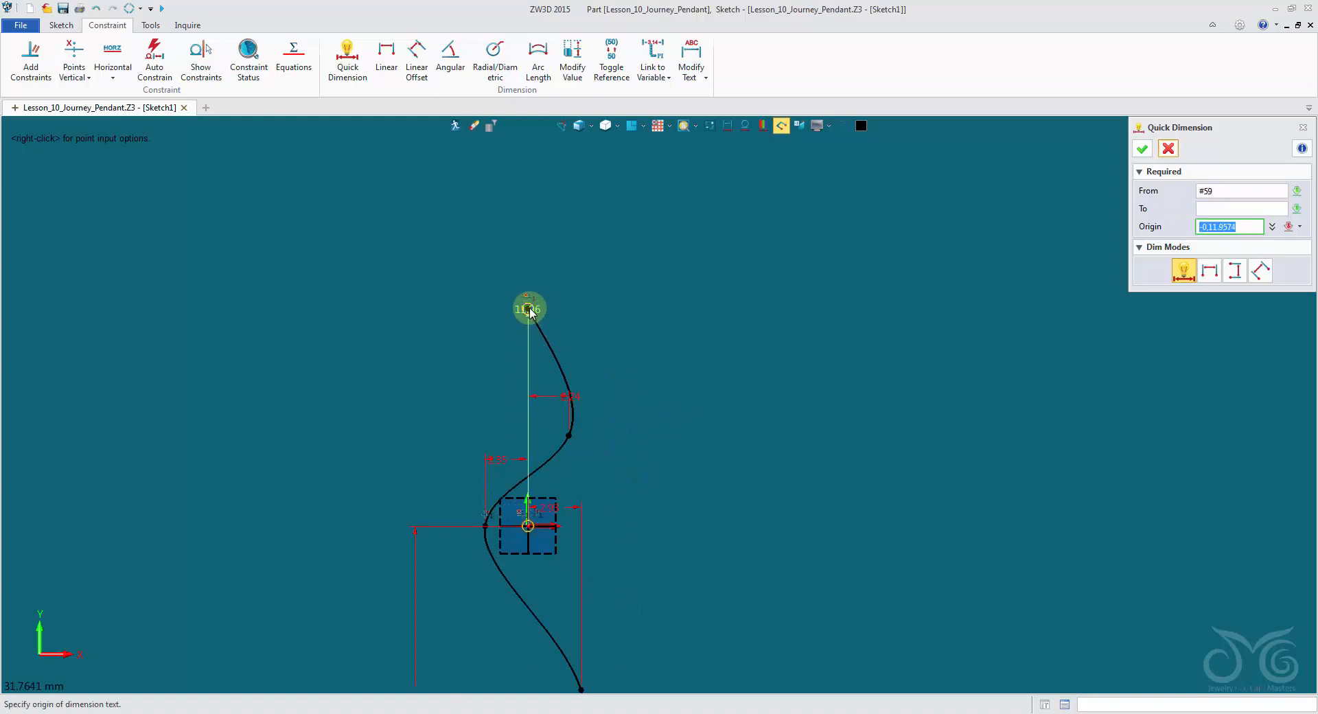
left_click(401, 389)
type("12.5574")
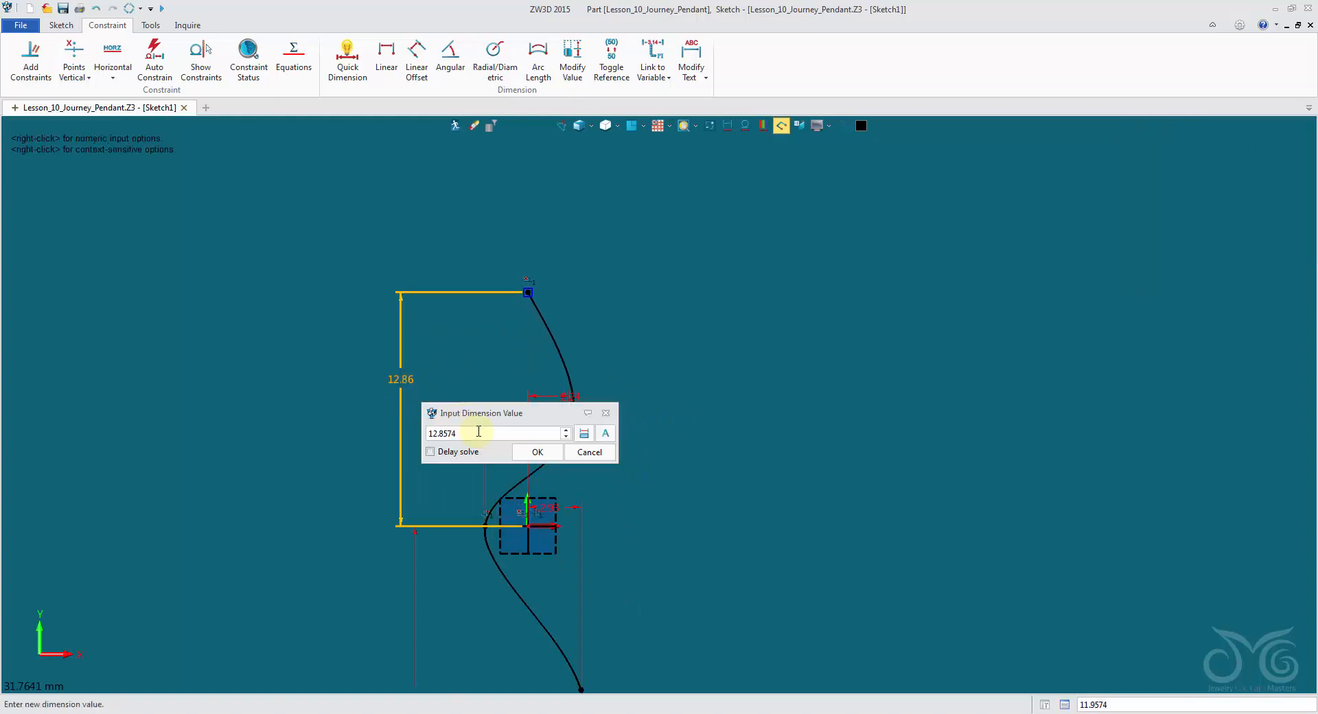
left_click(538, 452)
scroll(574, 383, "down", 3)
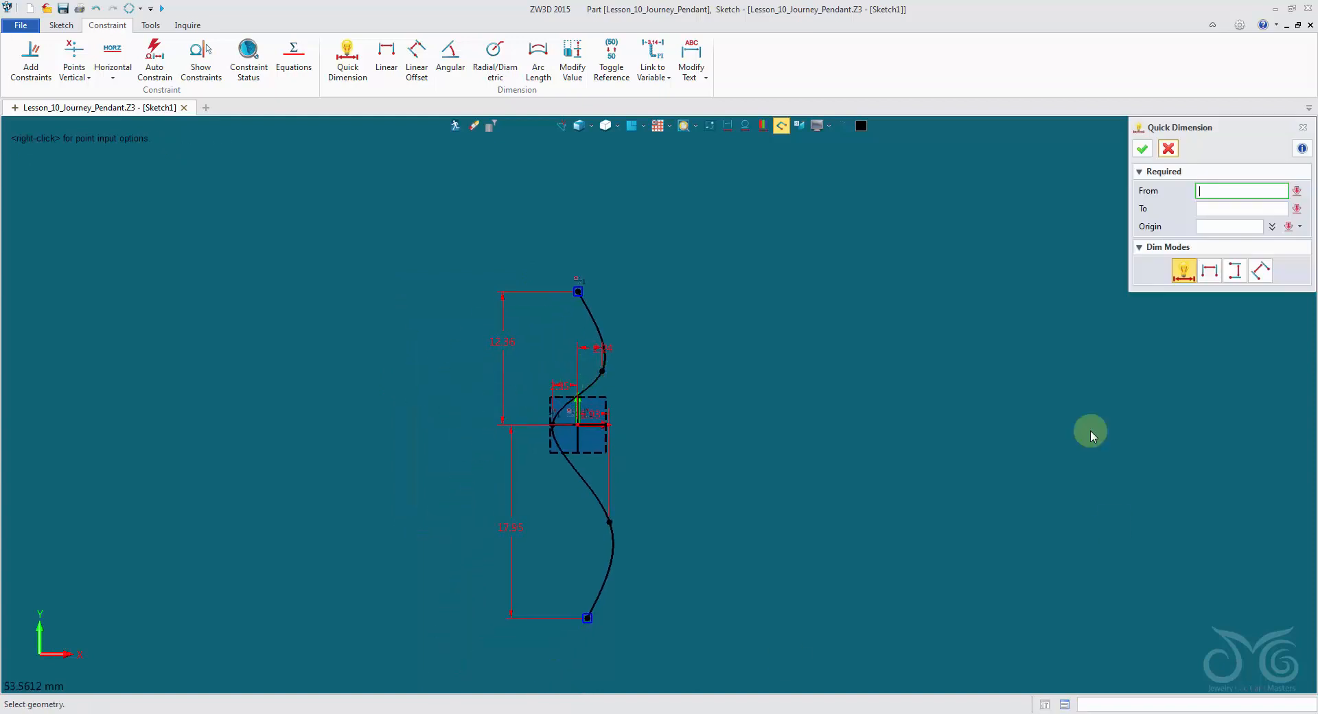
left_click(1169, 148)
middle_click_drag(467, 420, 559, 380)
scroll(630, 354, "up", 2)
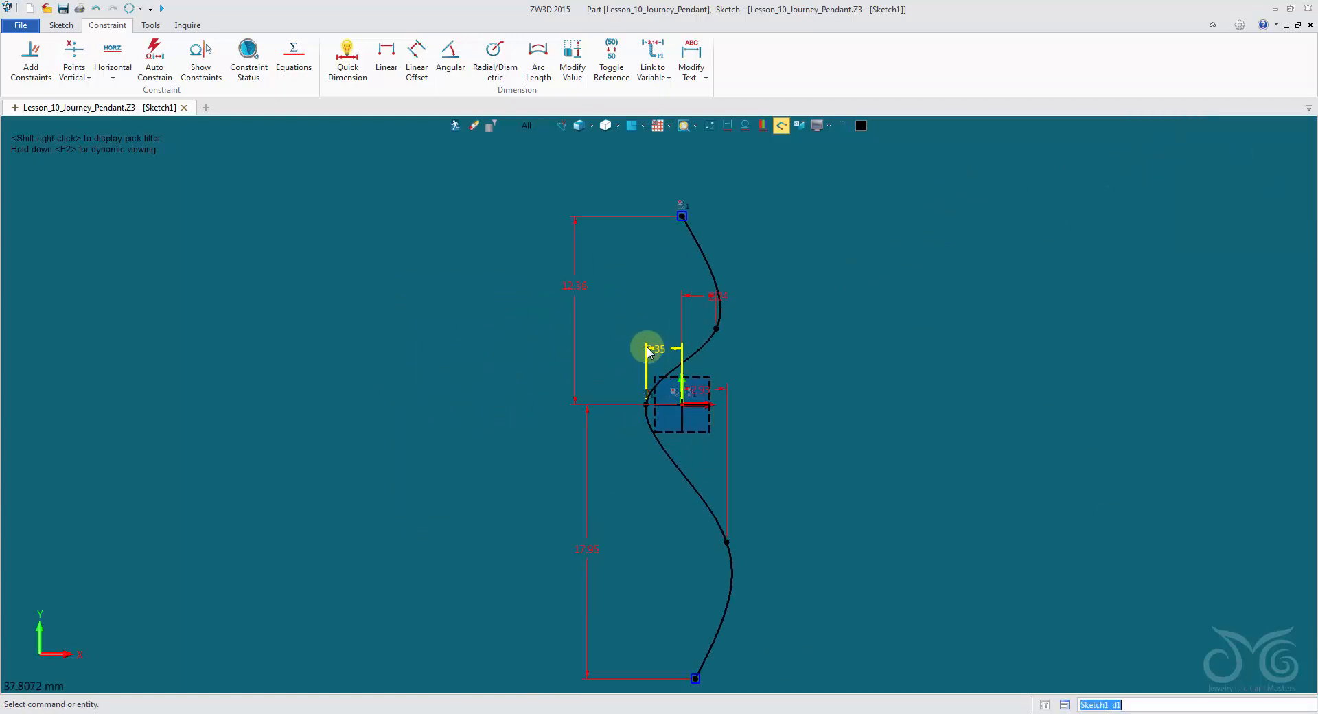
middle_click_drag(637, 328, 662, 300)
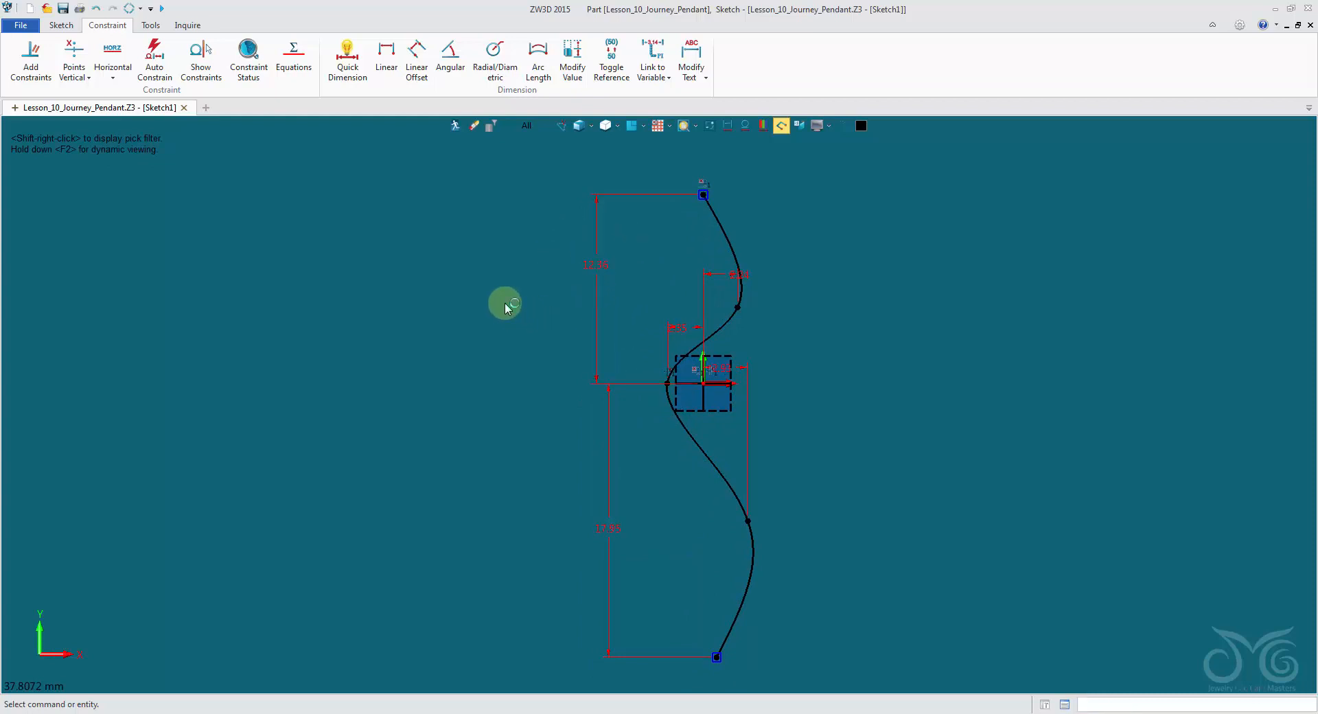
middle_click_drag(838, 350, 815, 343)
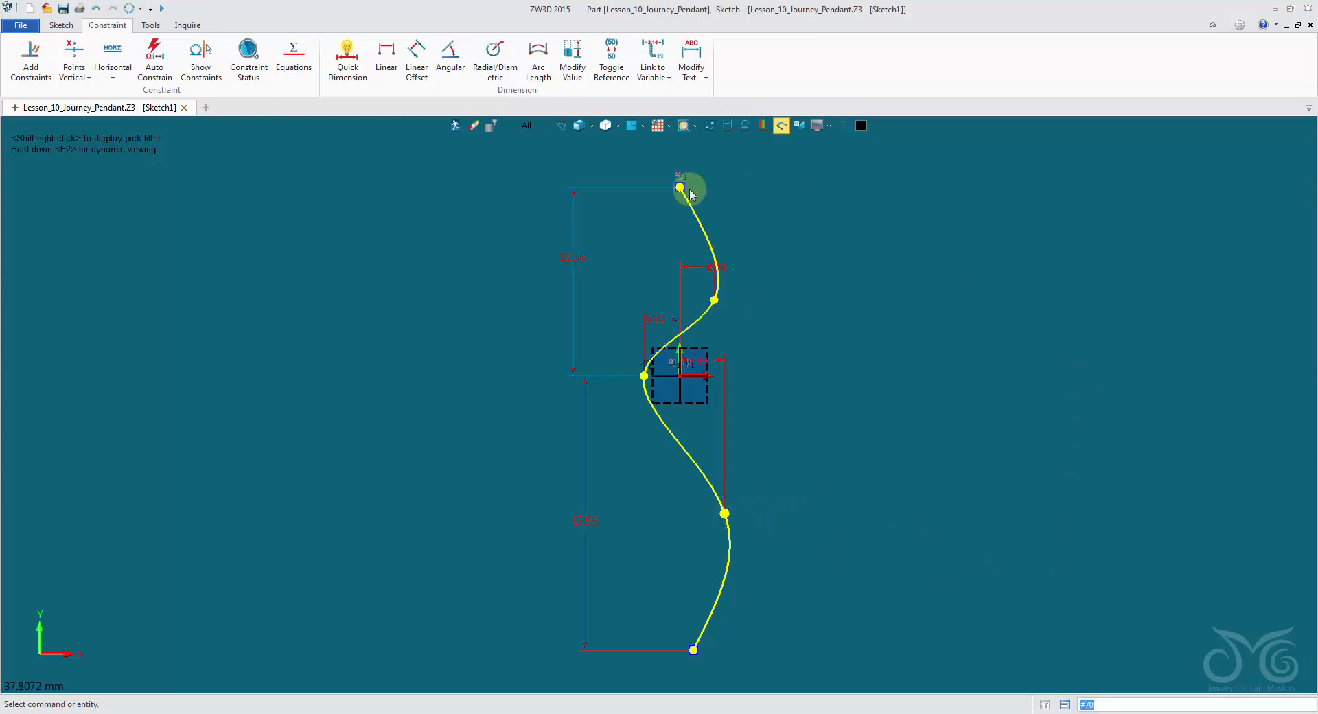
left_click(572, 272)
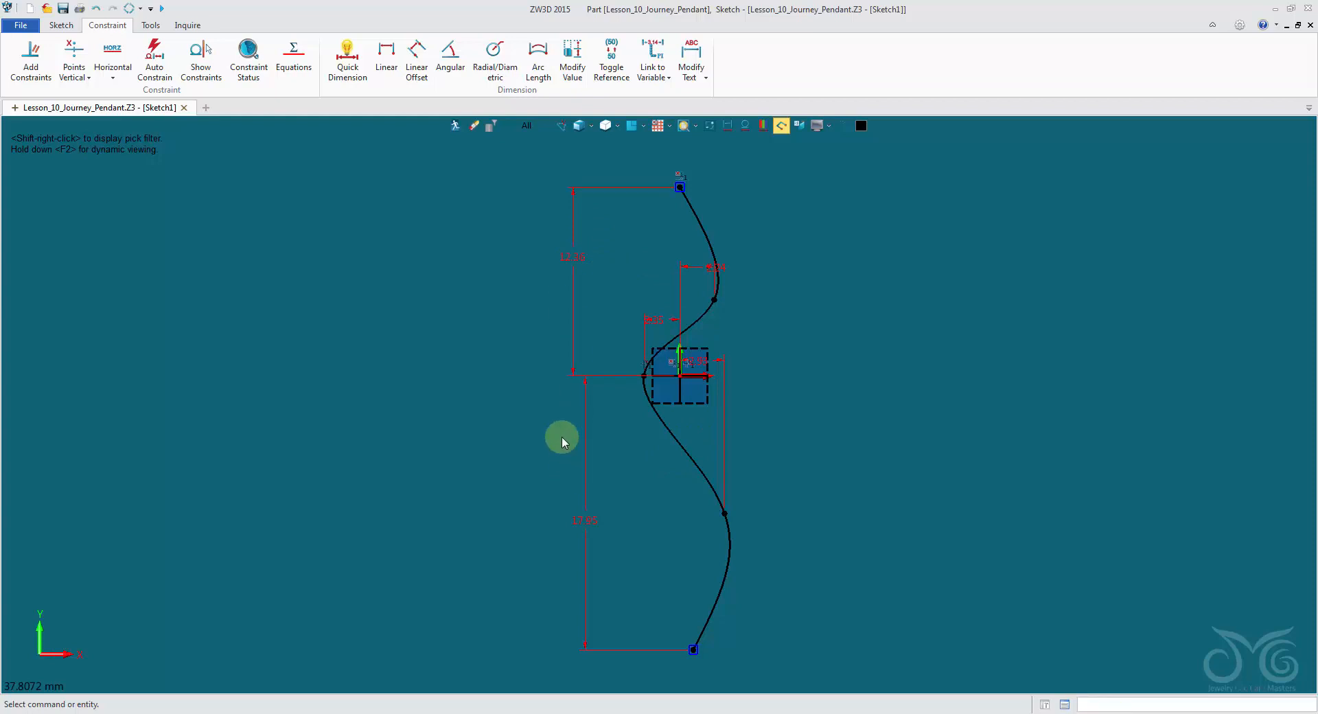
- Exit the dimensioned curve sketch and return to the part
left_click(162, 9)
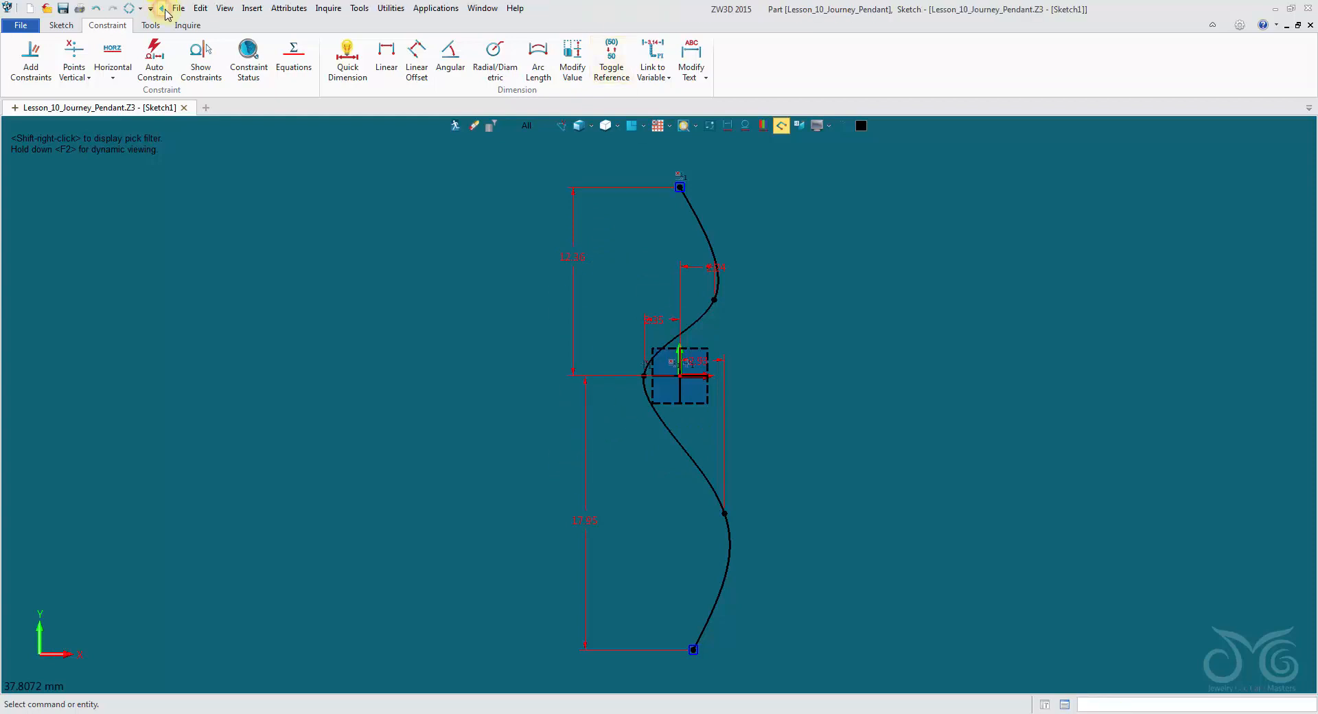
left_click(252, 8)
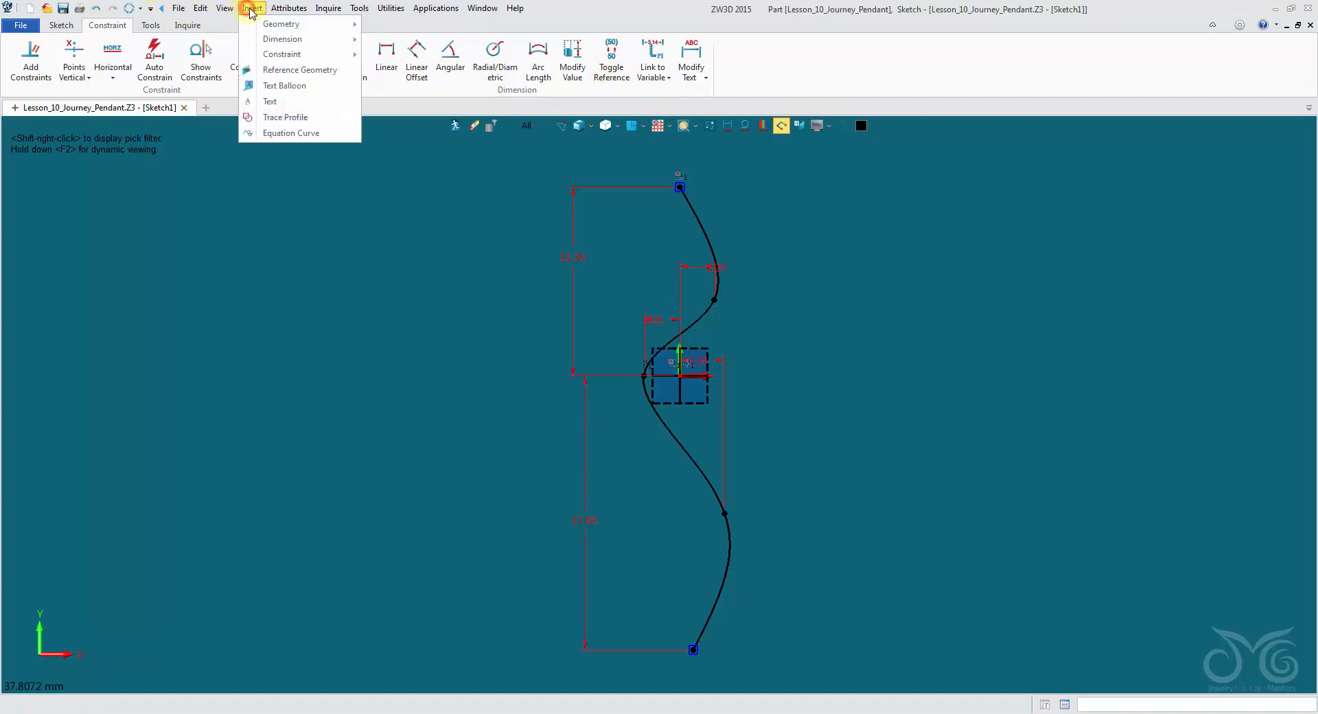
left_click(375, 232)
left_click(454, 126)
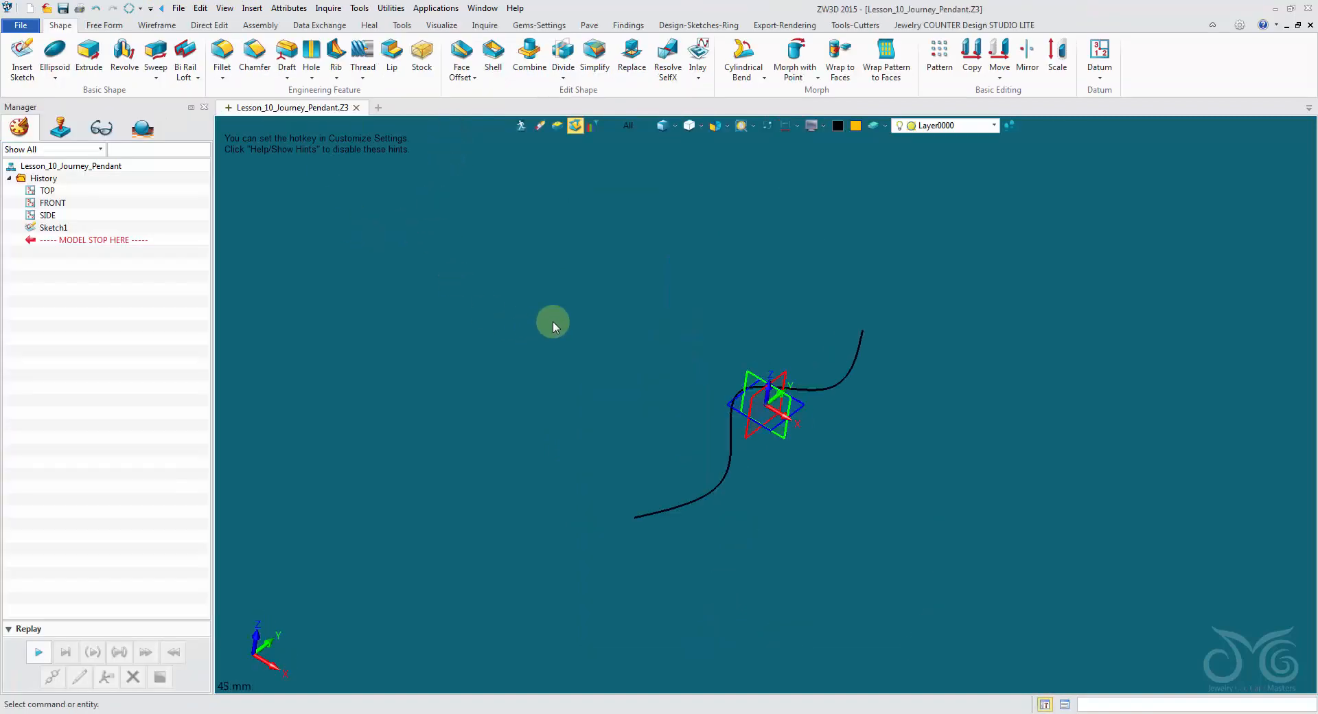
- Create a part variable UpperPointOffset with the expression 2, copying its name before accepting it
left_click(252, 7)
left_click(278, 119)
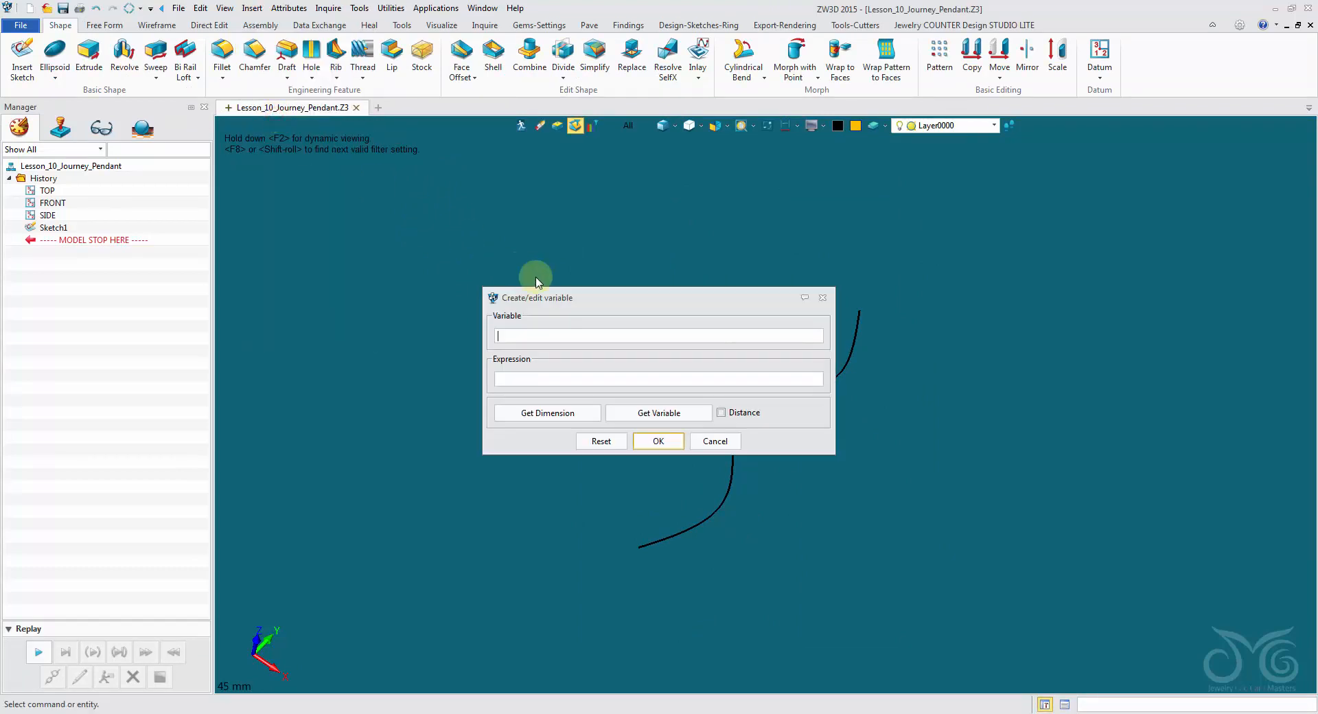
left_click(388, 219)
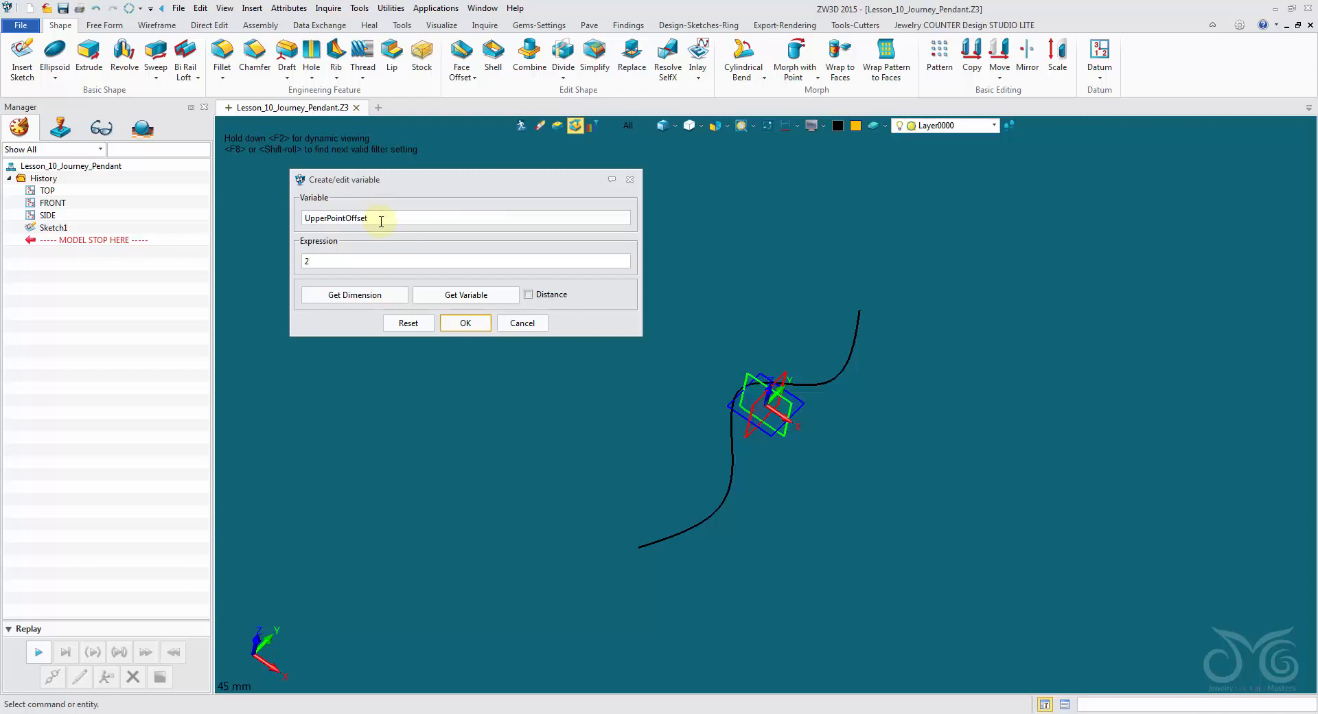
left_click_drag(381, 221, 261, 215)
right_click(319, 220)
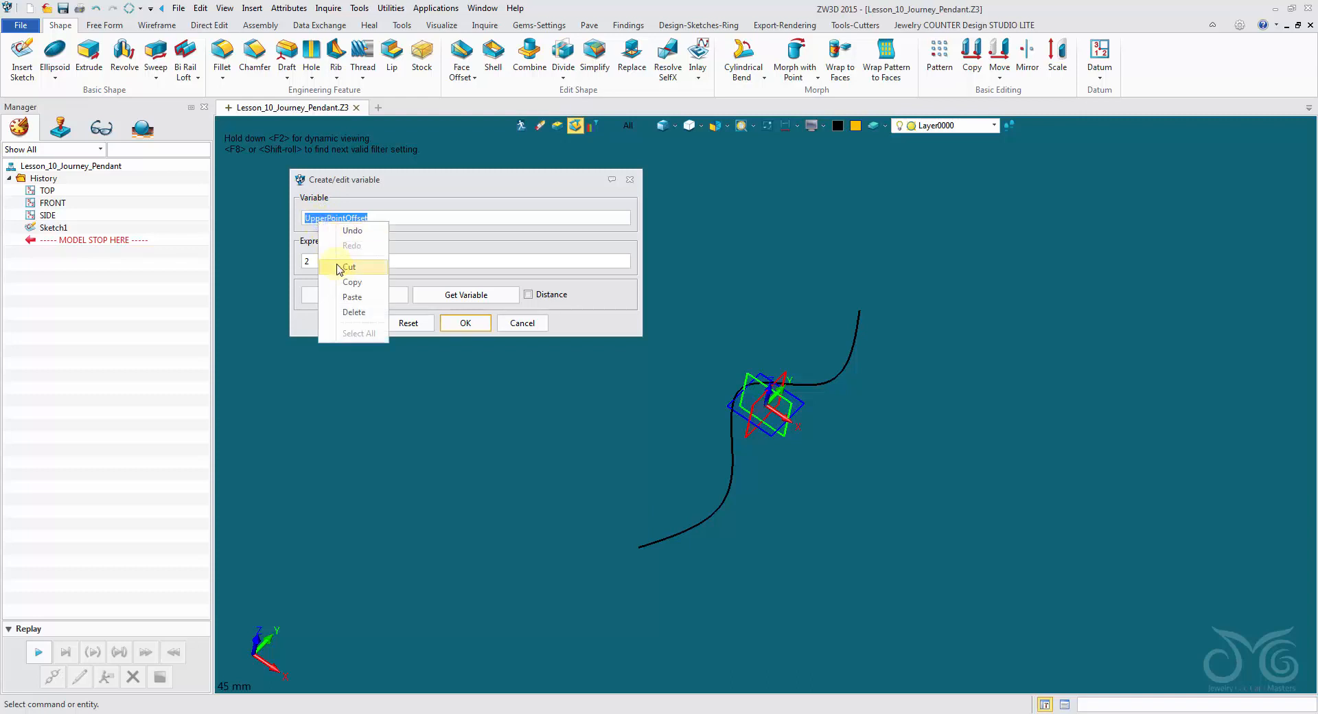
left_click(351, 282)
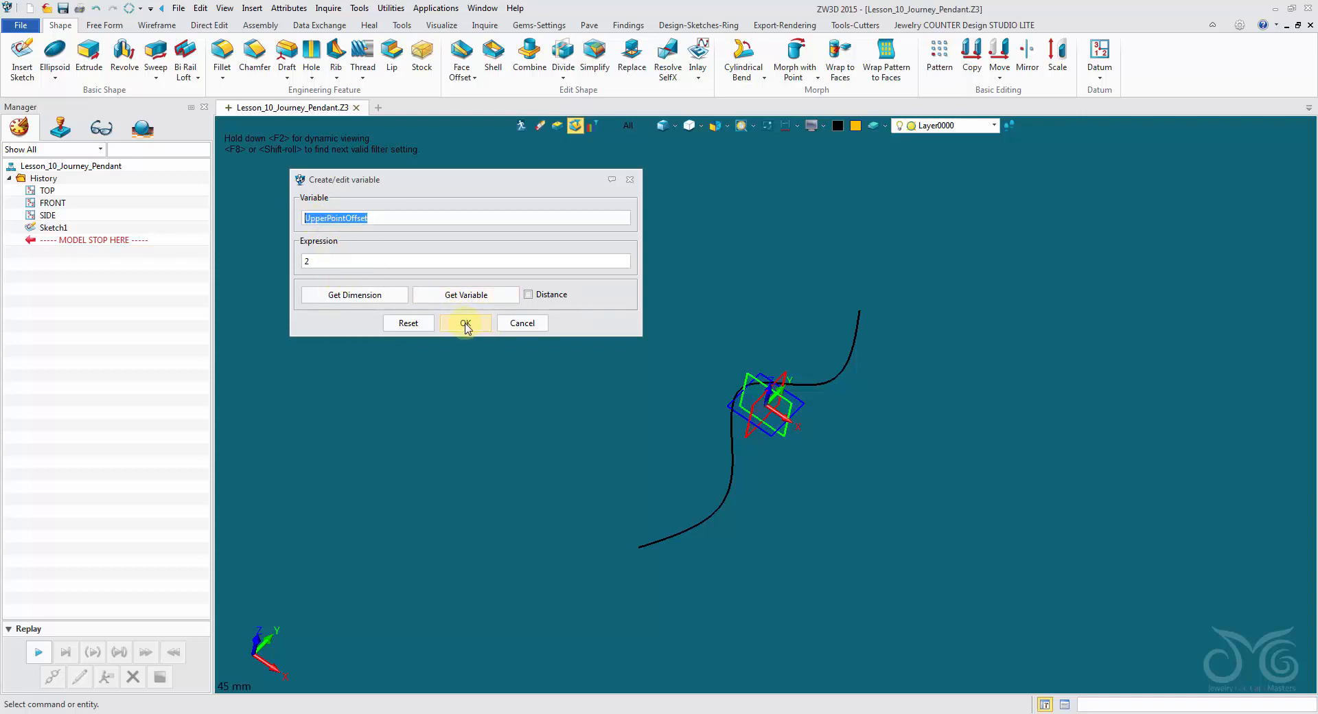
left_click(466, 324)
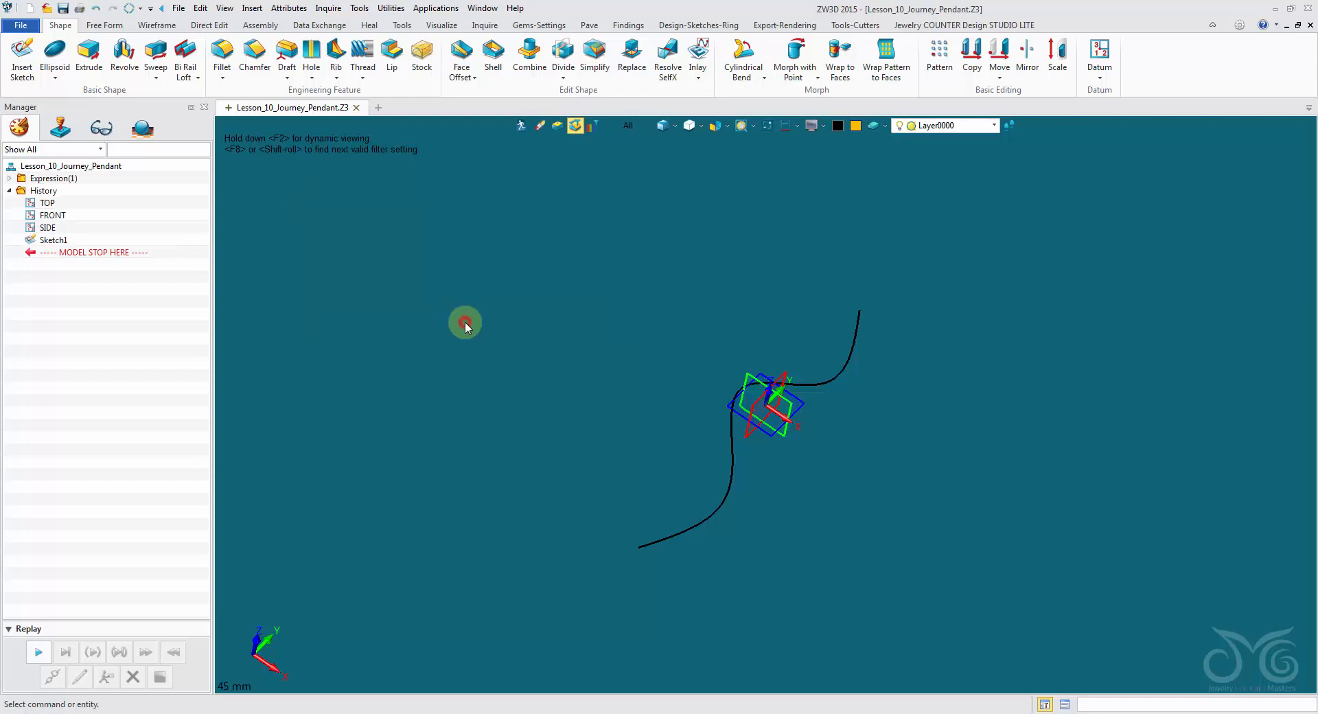
- Show the existing expressions and create a part variable MiddlePointOffset with the expression 2
left_click(9, 179)
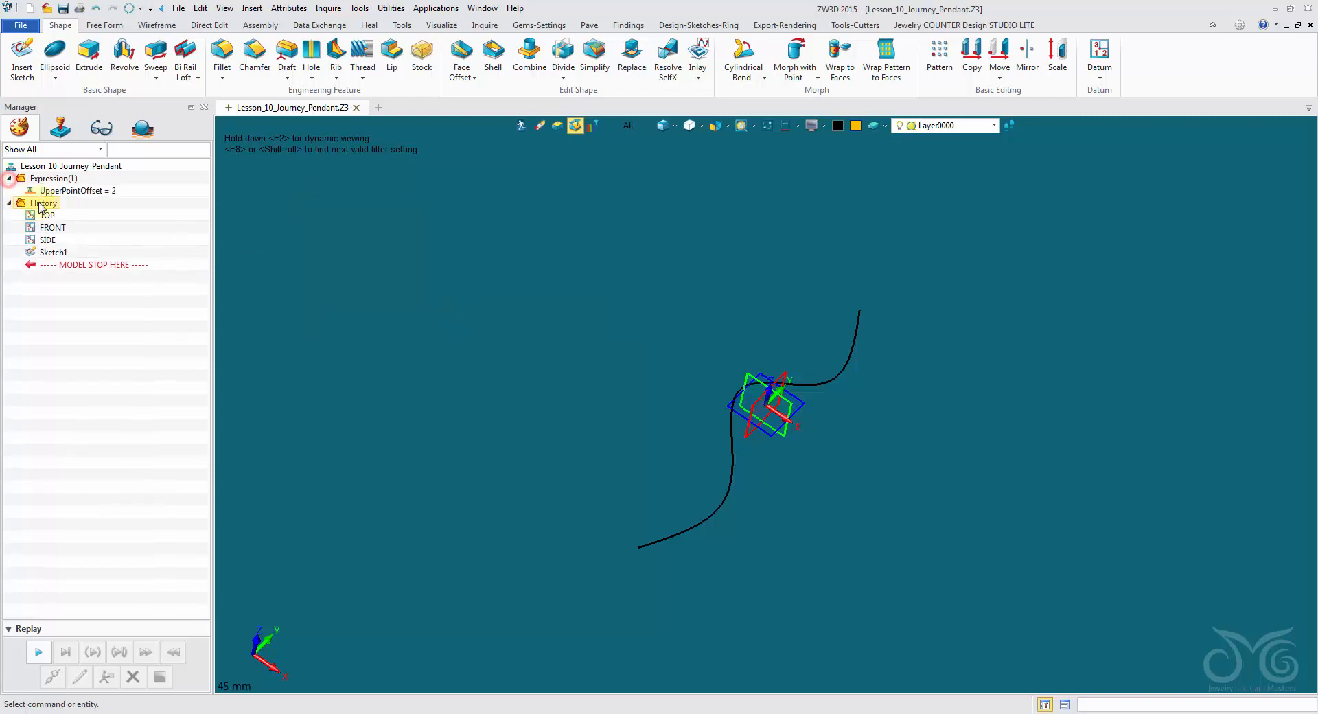
middle_click(364, 210)
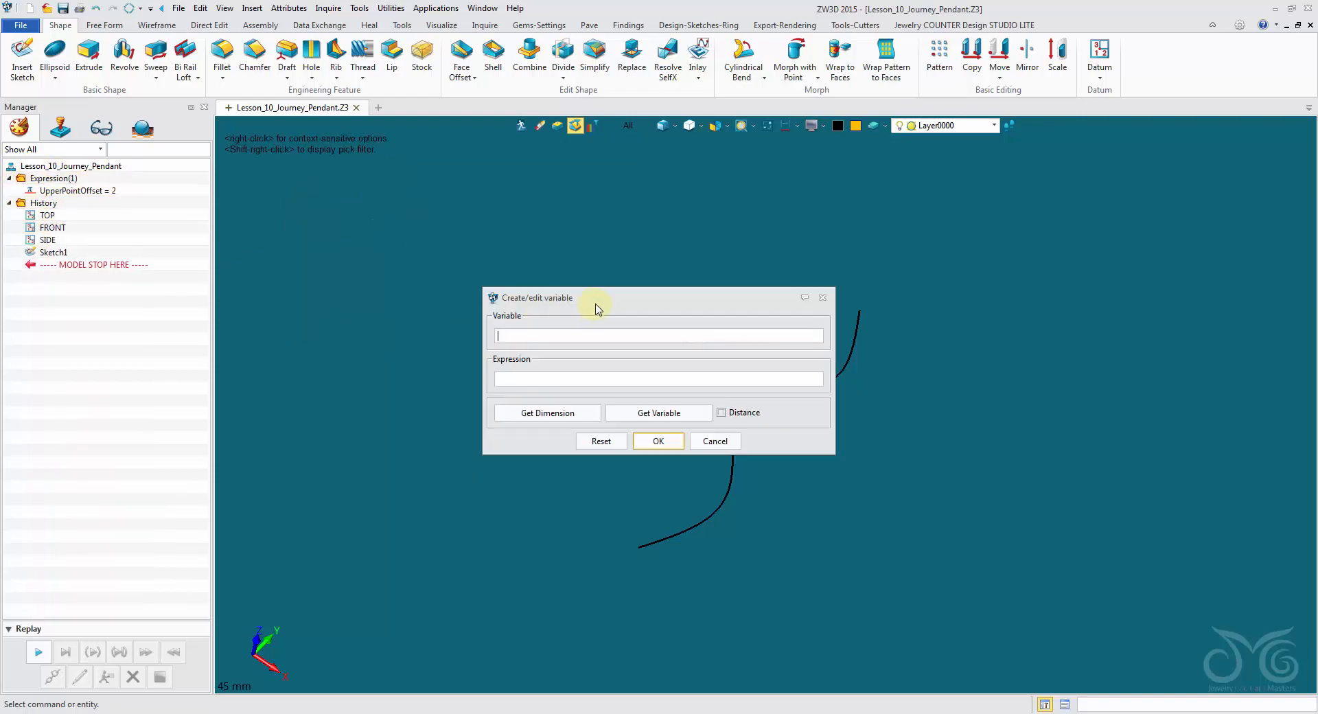
left_click_drag(598, 302, 379, 193)
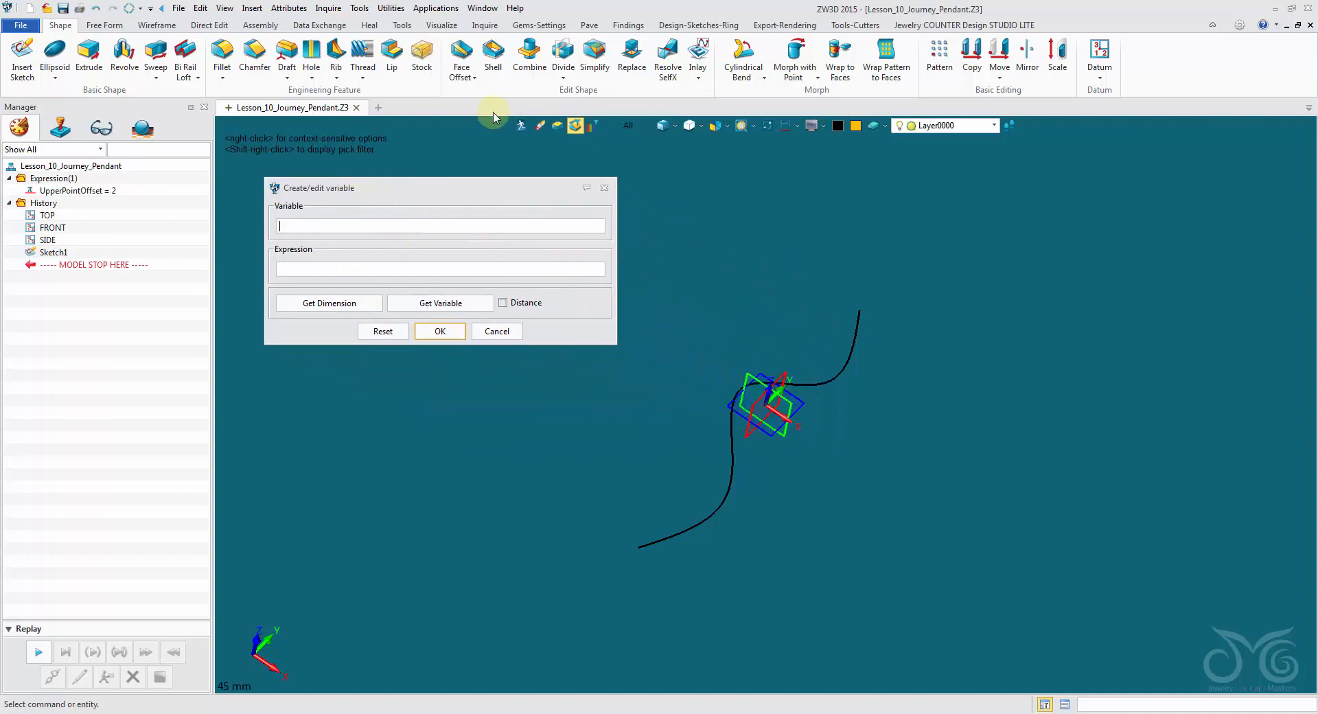
left_click(356, 230)
right_click(353, 233)
left_click(383, 300)
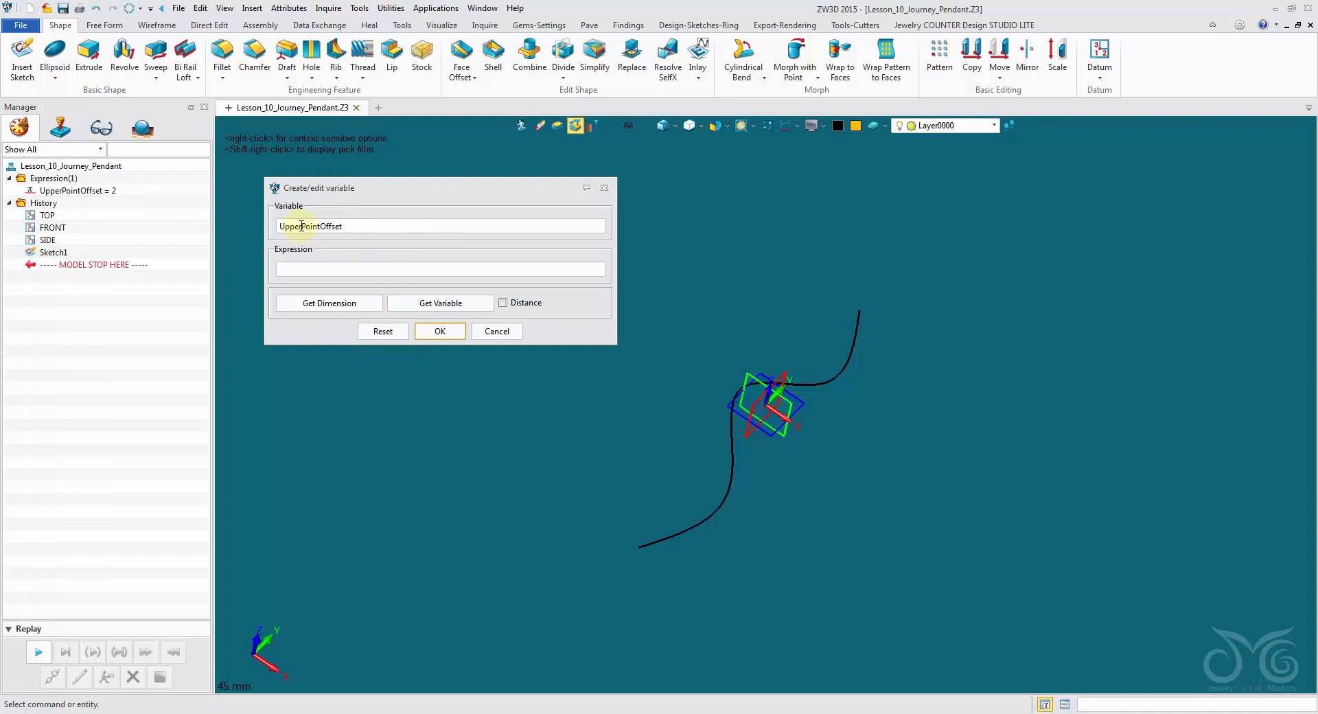
left_click_drag(301, 225, 212, 222)
type("MiddlePointOffset")
left_click(357, 274)
type("2")
left_click(434, 334)
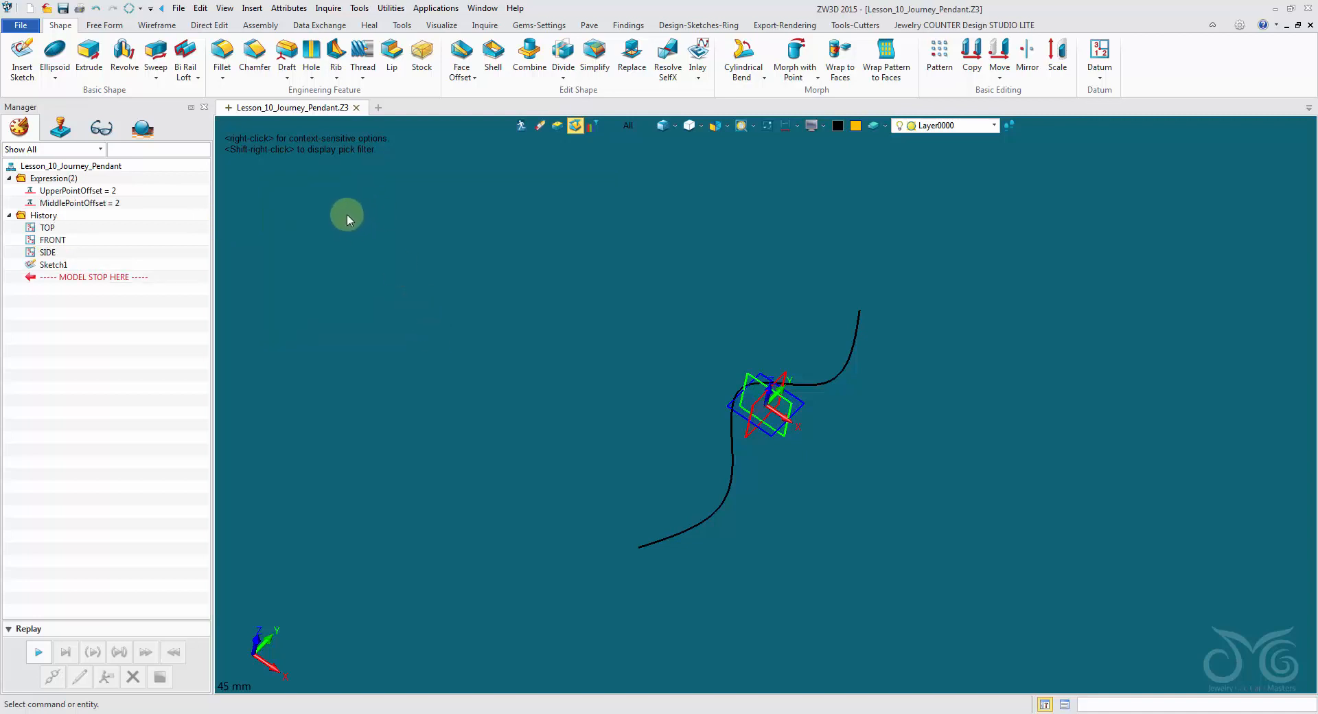
- Create a part variable LowerPointOffset with the expression 3
middle_click(348, 215)
left_click_drag(541, 300, 208, 214)
right_click(302, 222)
left_click(347, 292)
key("Caps_Lock")
type("LowerPointOffset")
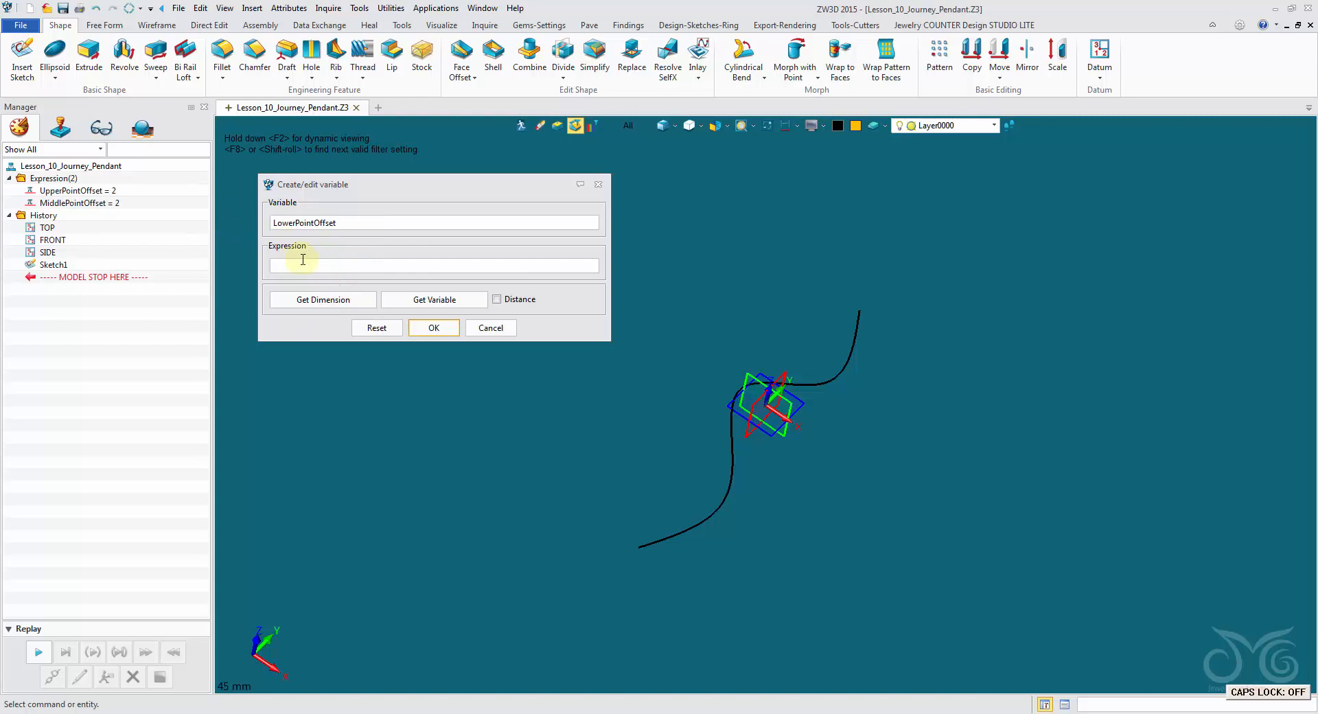
left_click(302, 259)
type("3")
left_click(433, 328)
- Create a part variable TopLength with the expression 12
middle_click(324, 193)
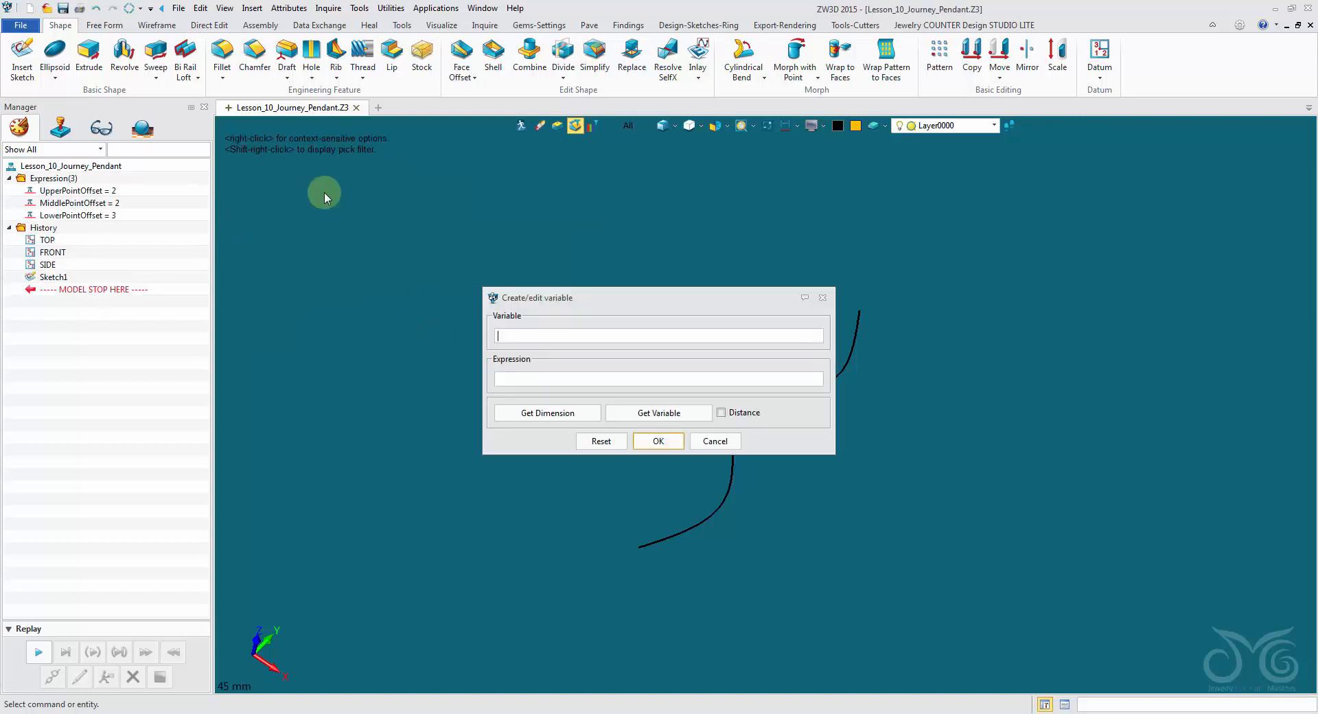
type("TopLength")
left_click(518, 382)
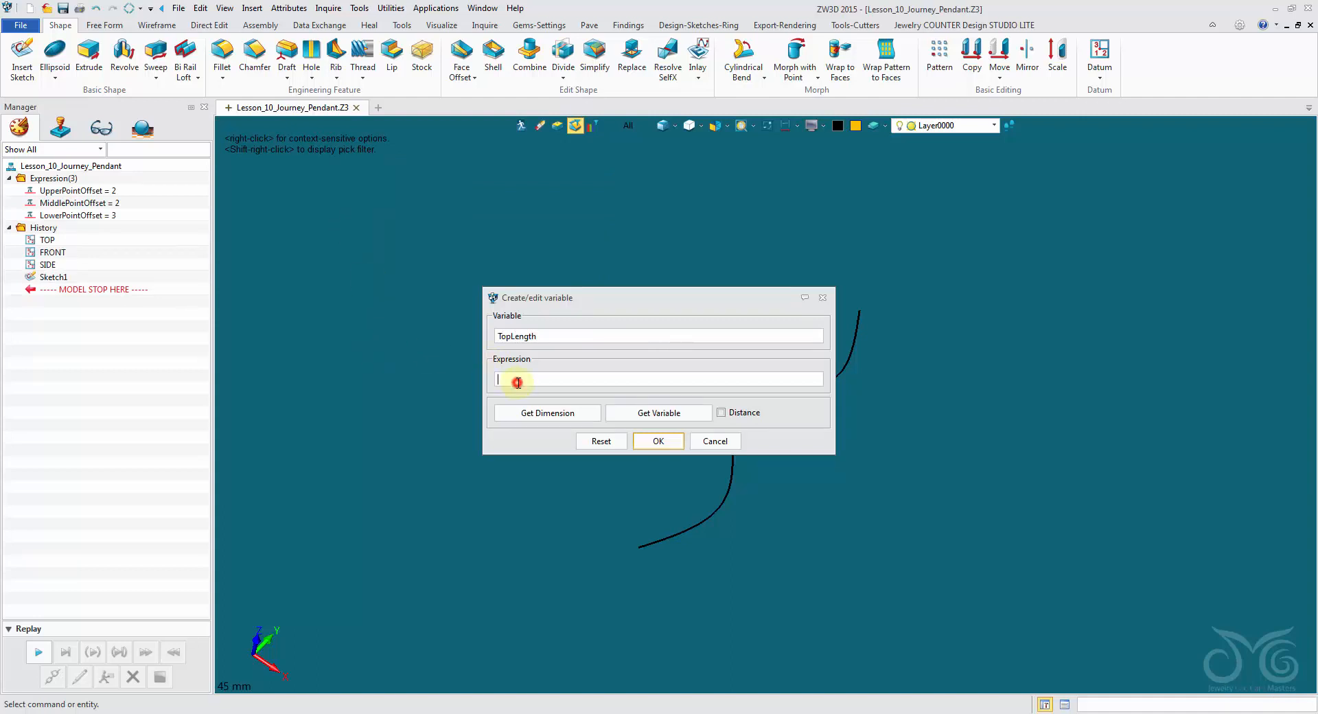
type("12")
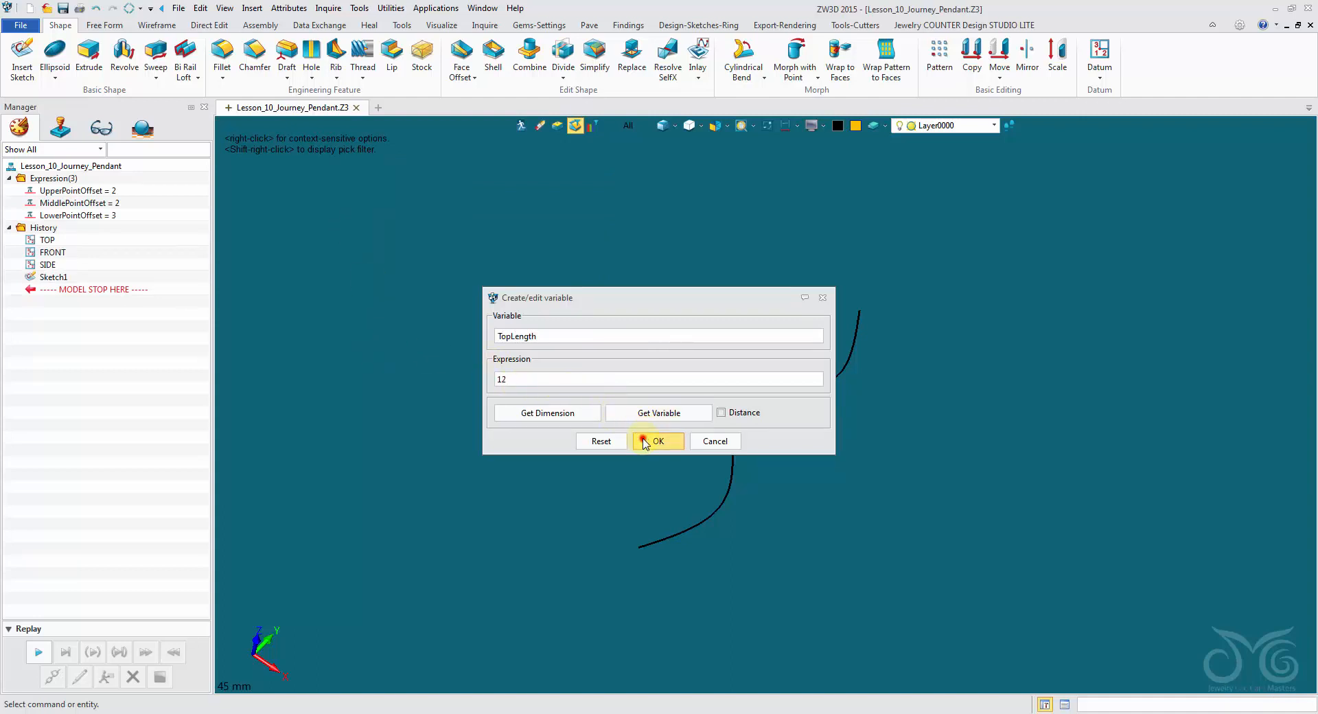
left_click(643, 436)
- Create a part variable BottomLength with the expression 18
middle_click(324, 220)
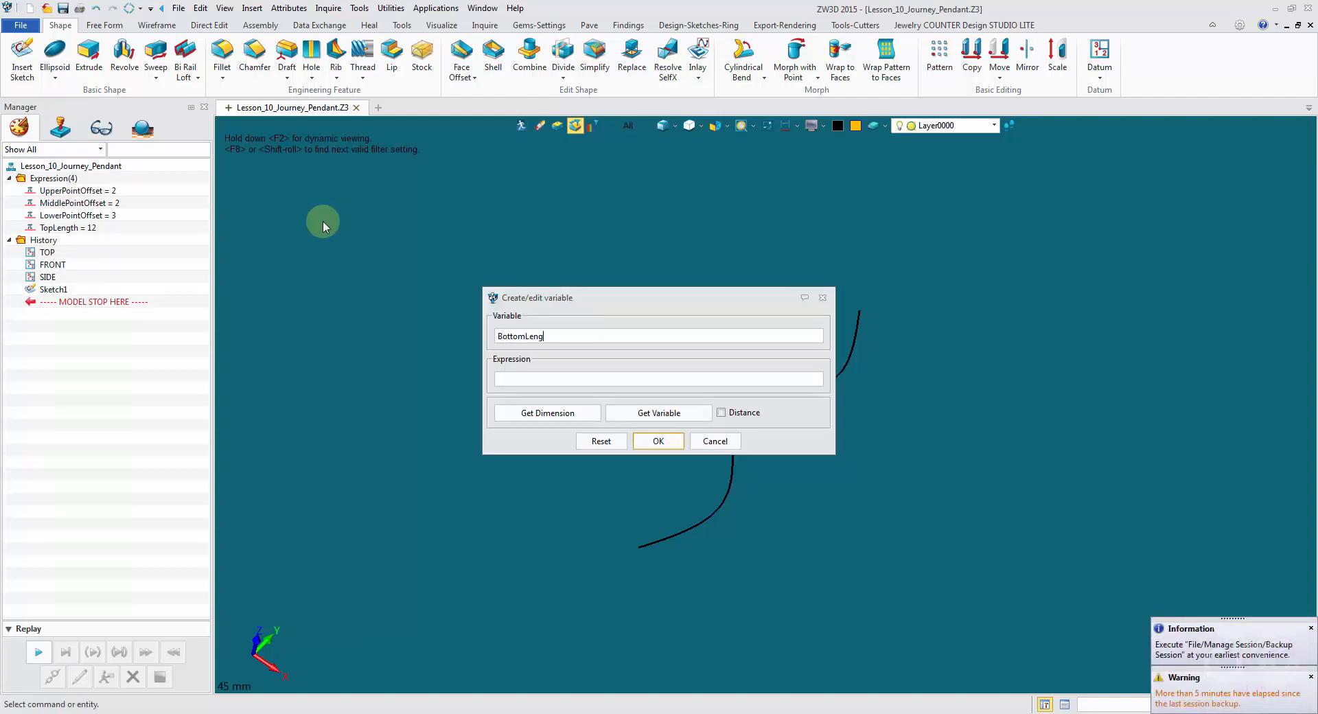
type("18")
left_click(658, 443)
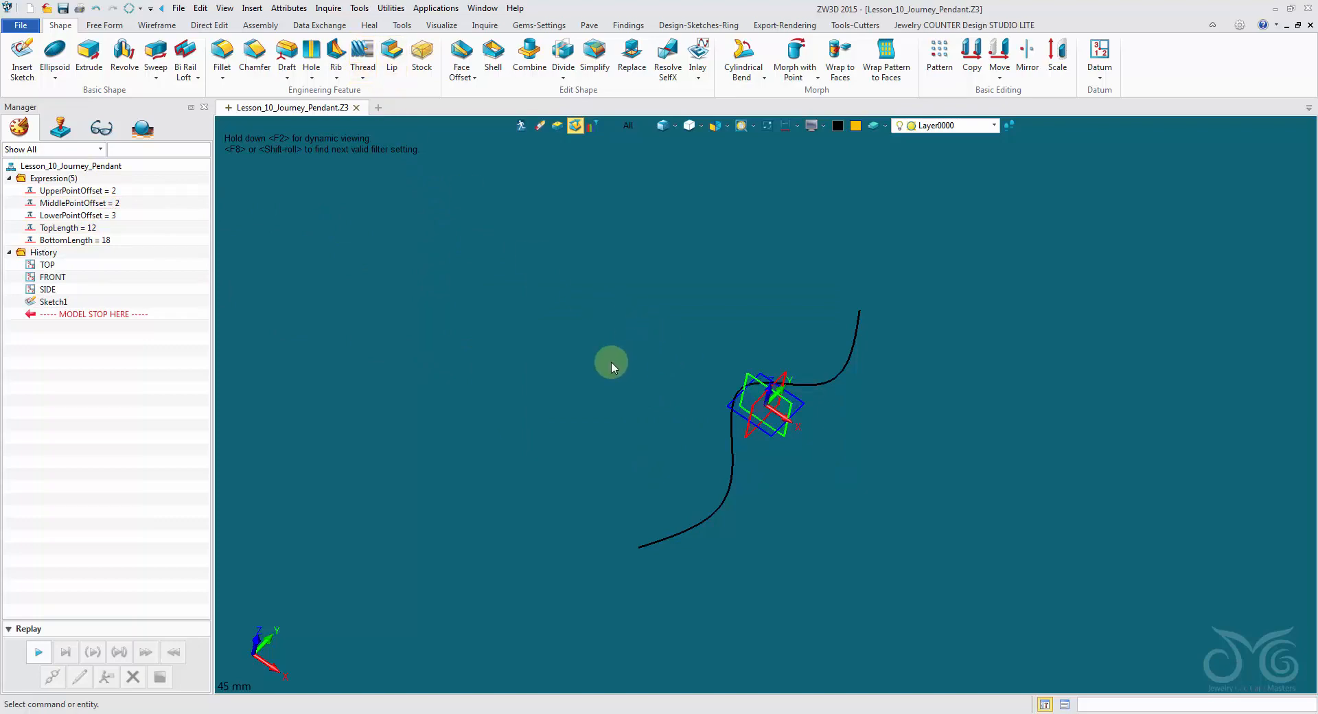
- Reopen the S-shaped curve's sketch for editing
left_click(738, 470)
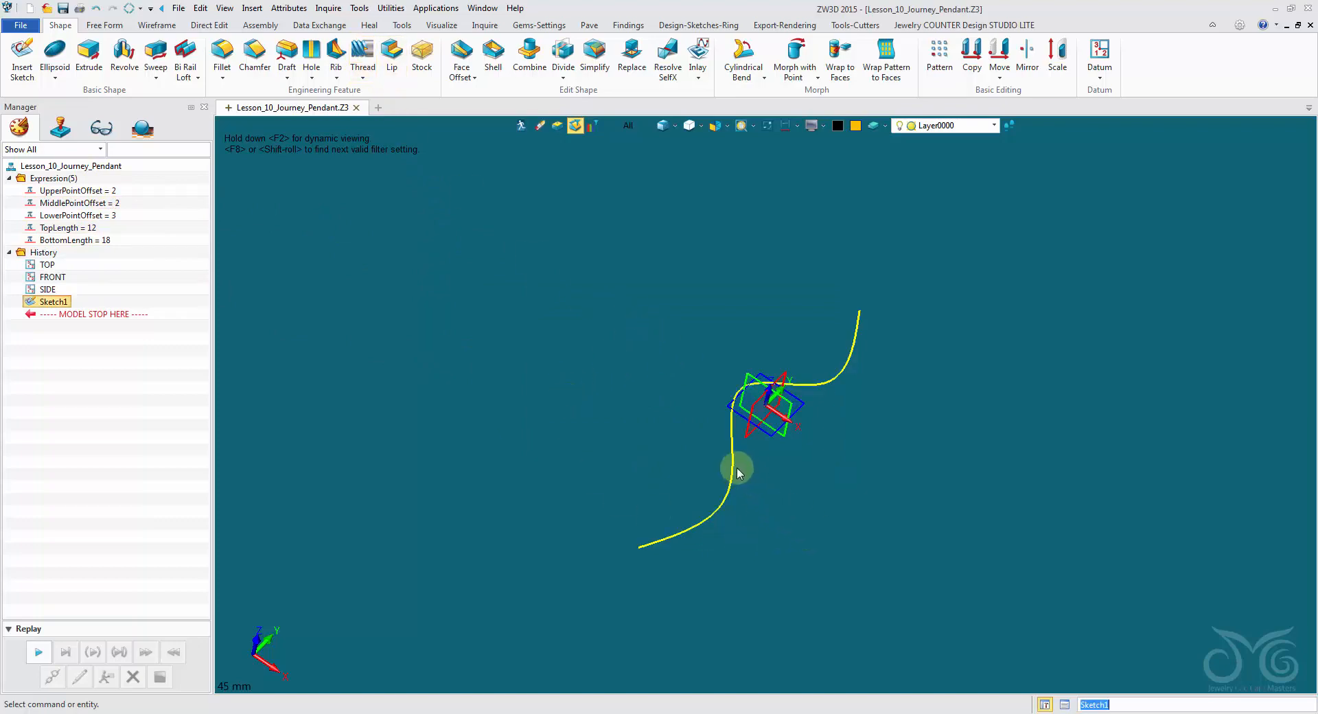
double_click(738, 469)
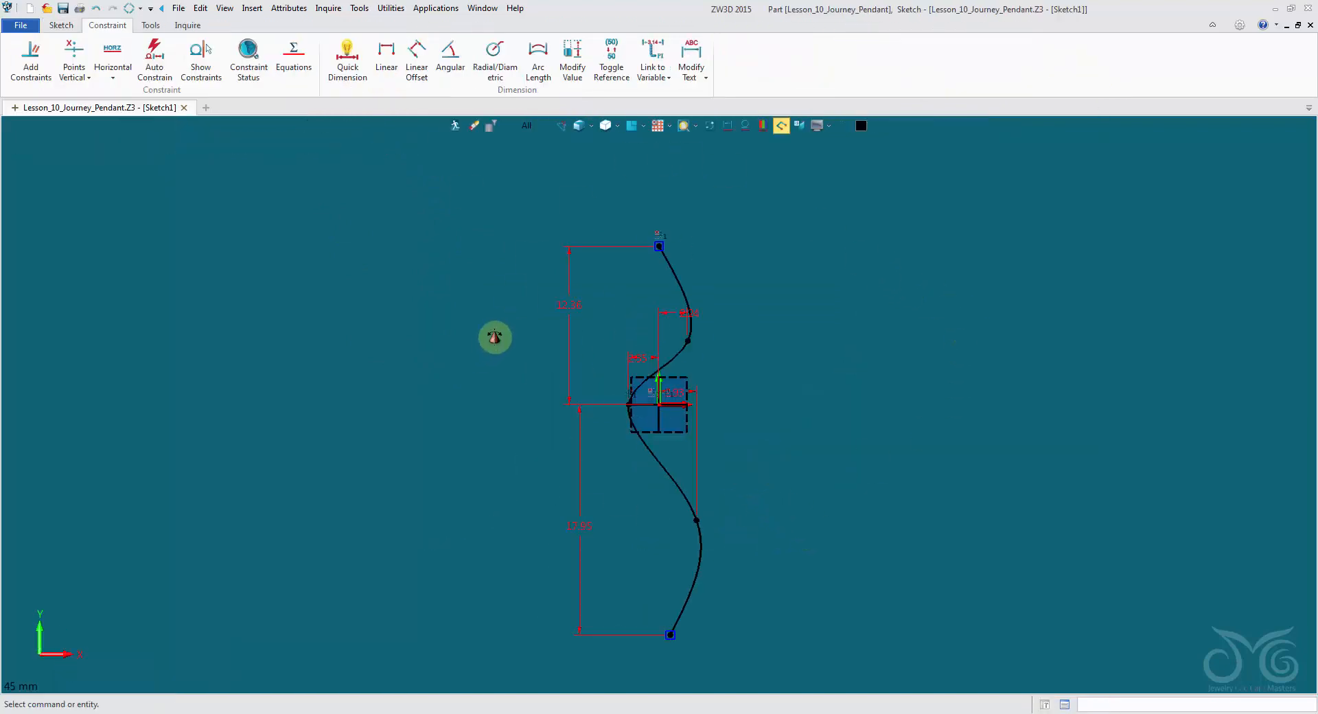
middle_click_drag(494, 338, 530, 291)
scroll(519, 283, "up", 1)
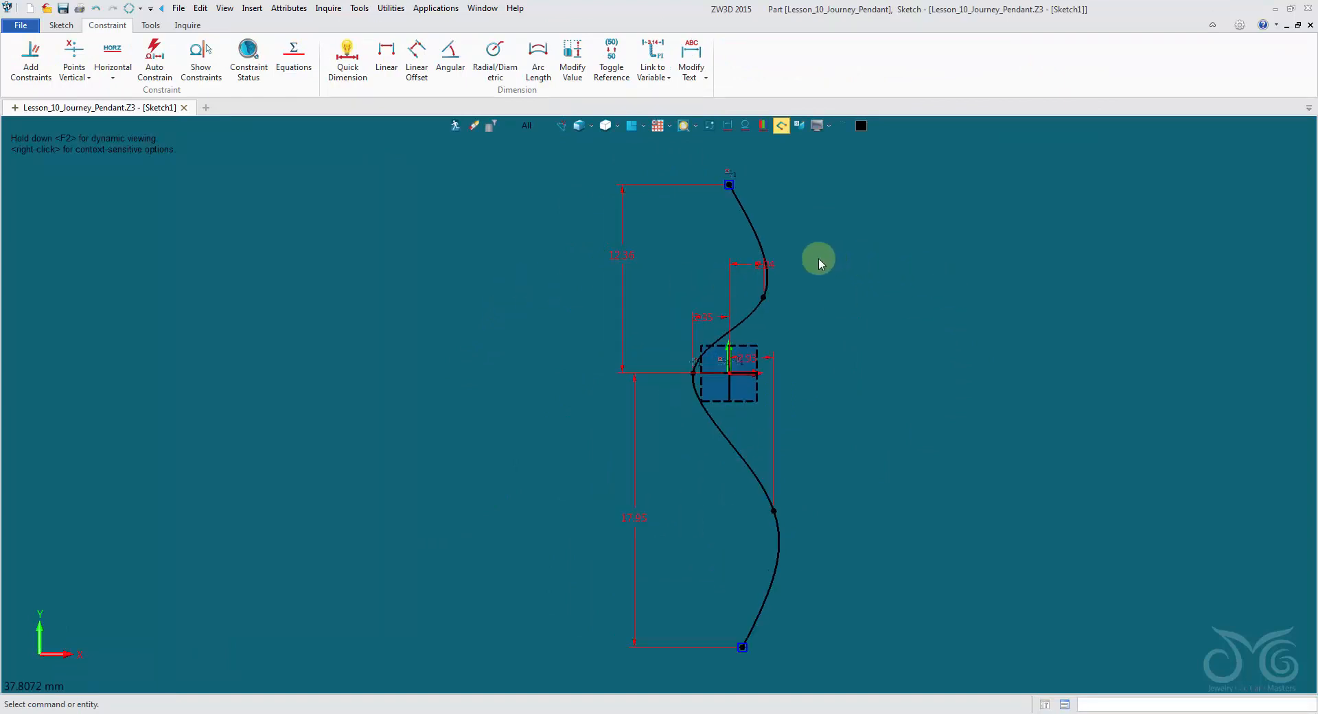
- Link the horizontal offset dimension of the curve's upper inner point to the part-level variable UpperPointOffset
double_click(746, 267)
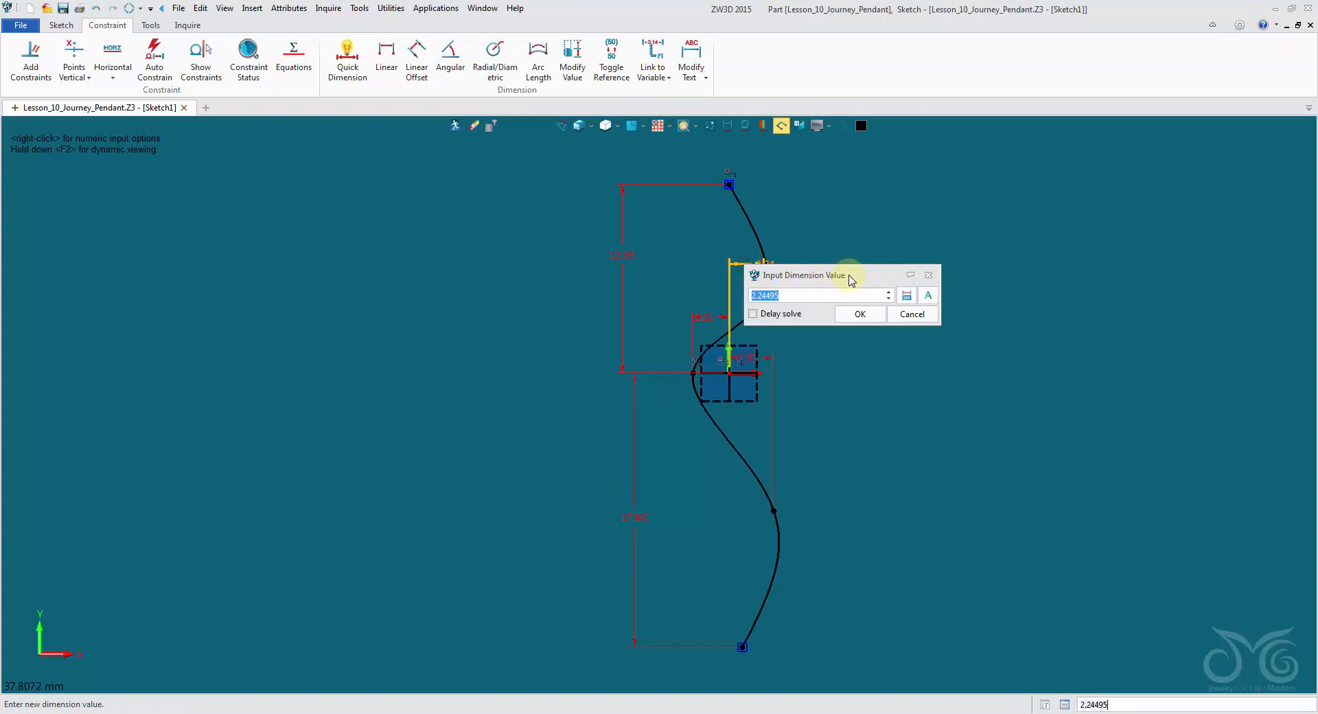
left_click_drag(845, 272, 860, 157)
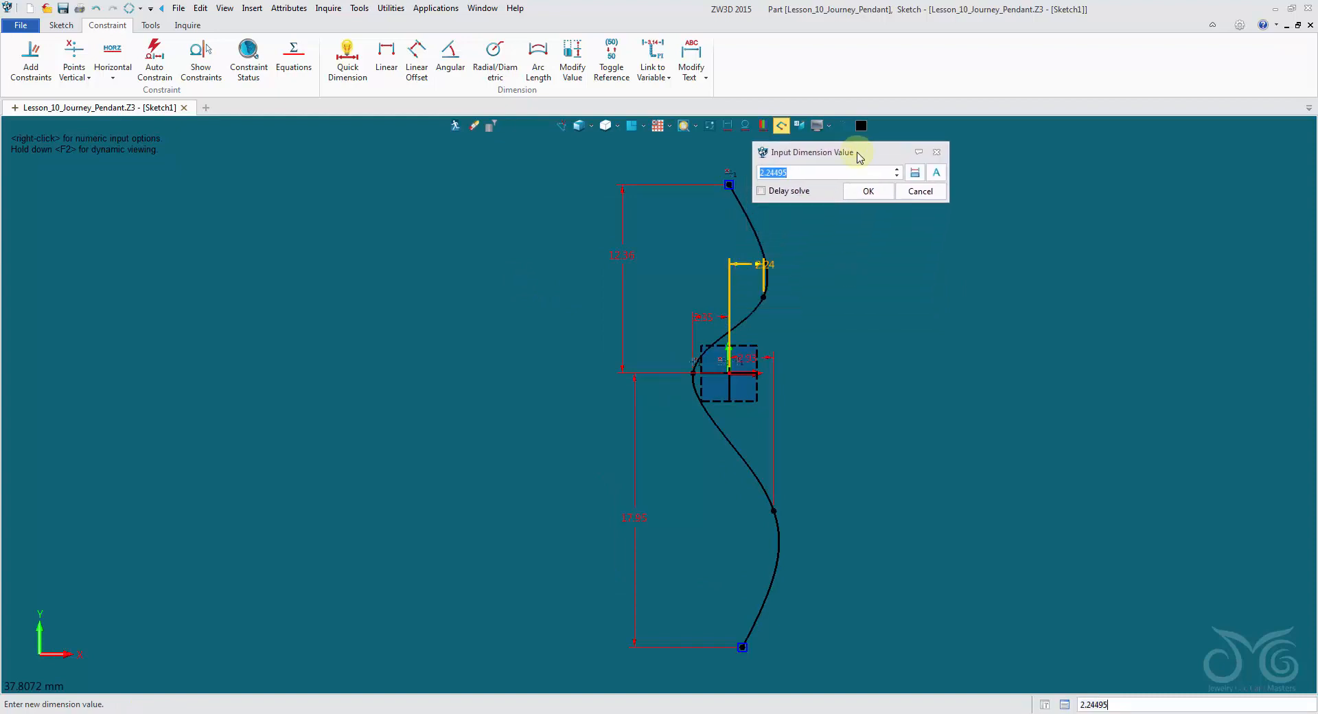
left_click(941, 174)
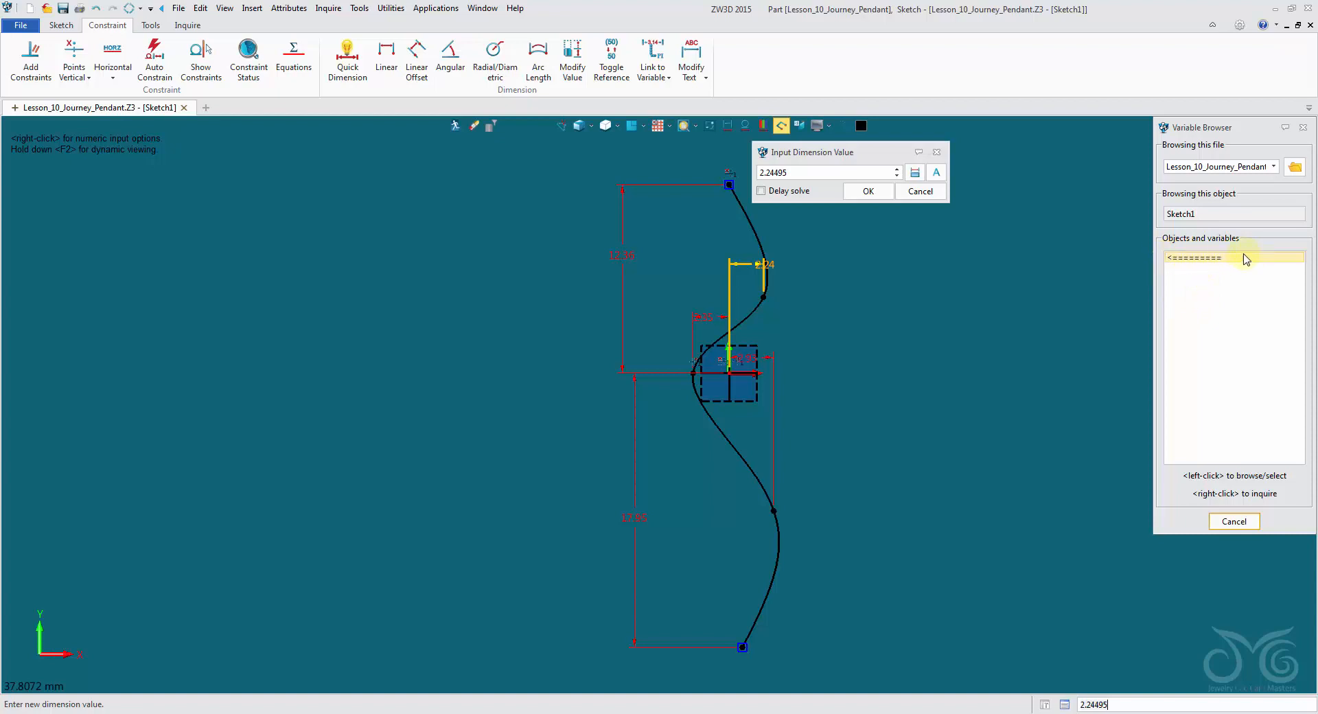
left_click(1216, 262)
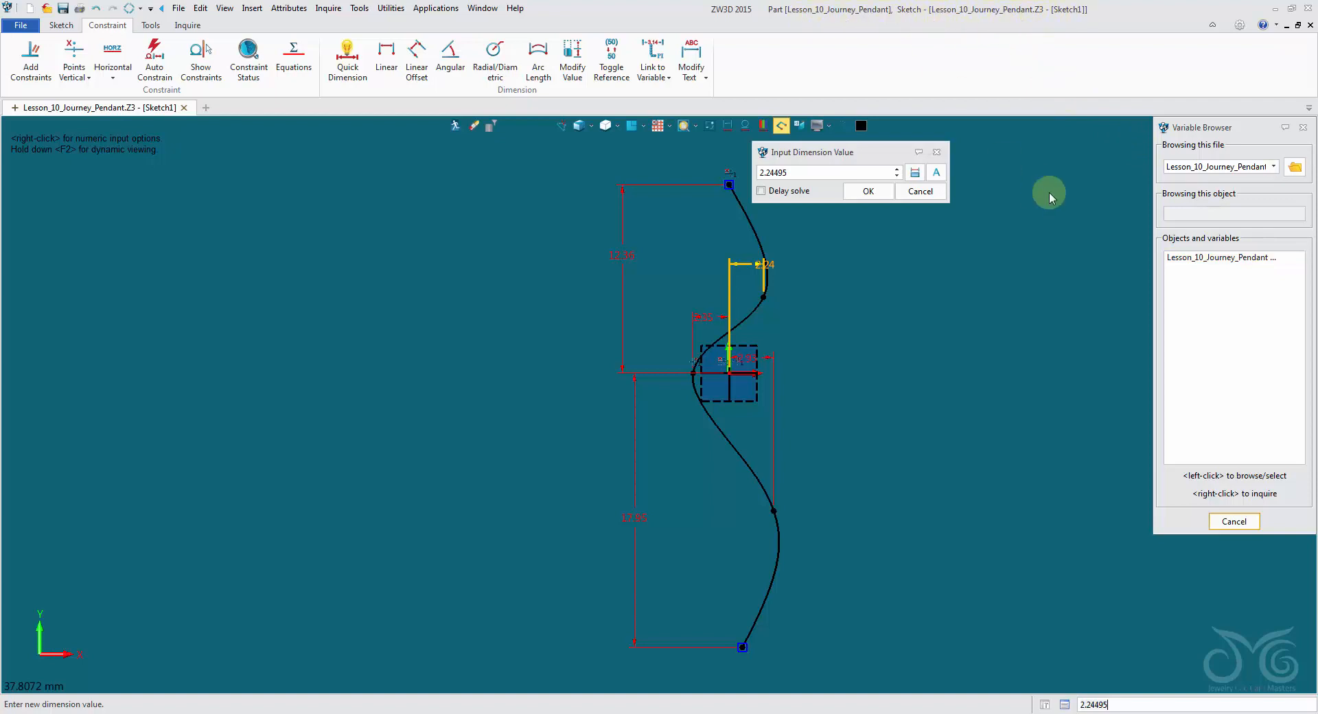
left_click(1198, 260)
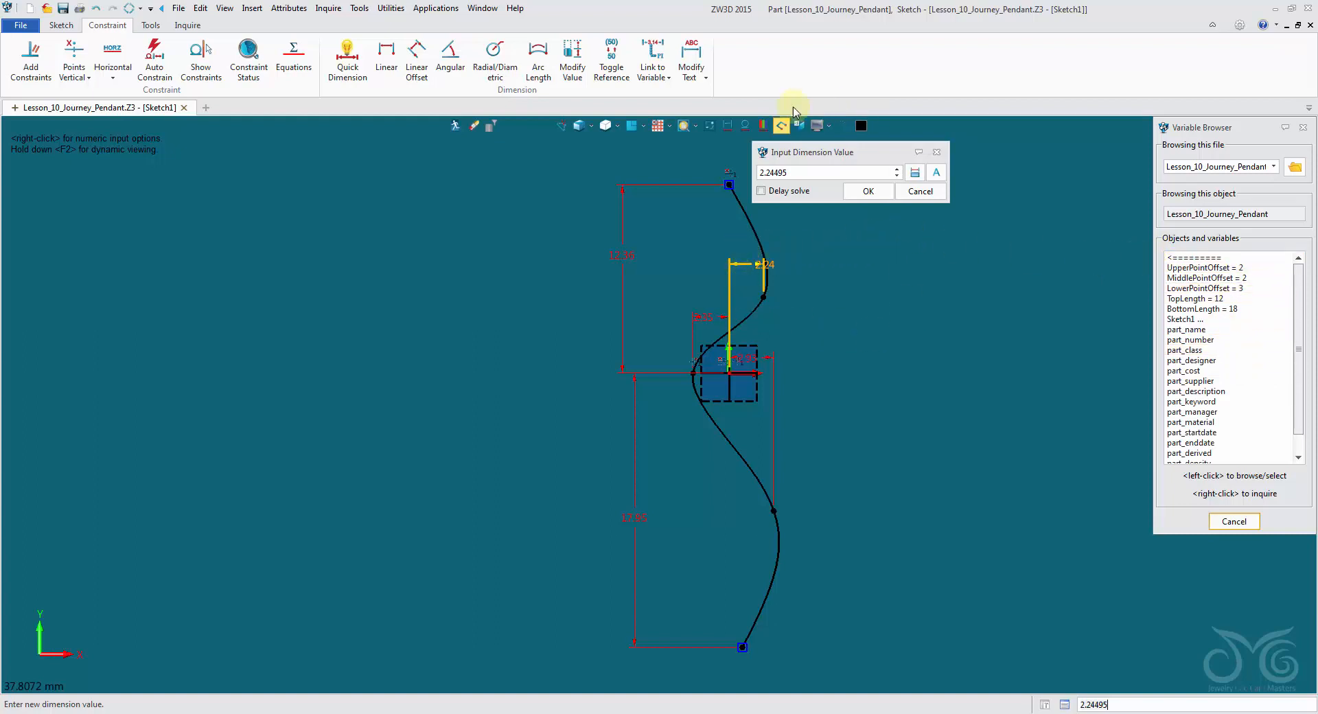
left_click(1244, 269)
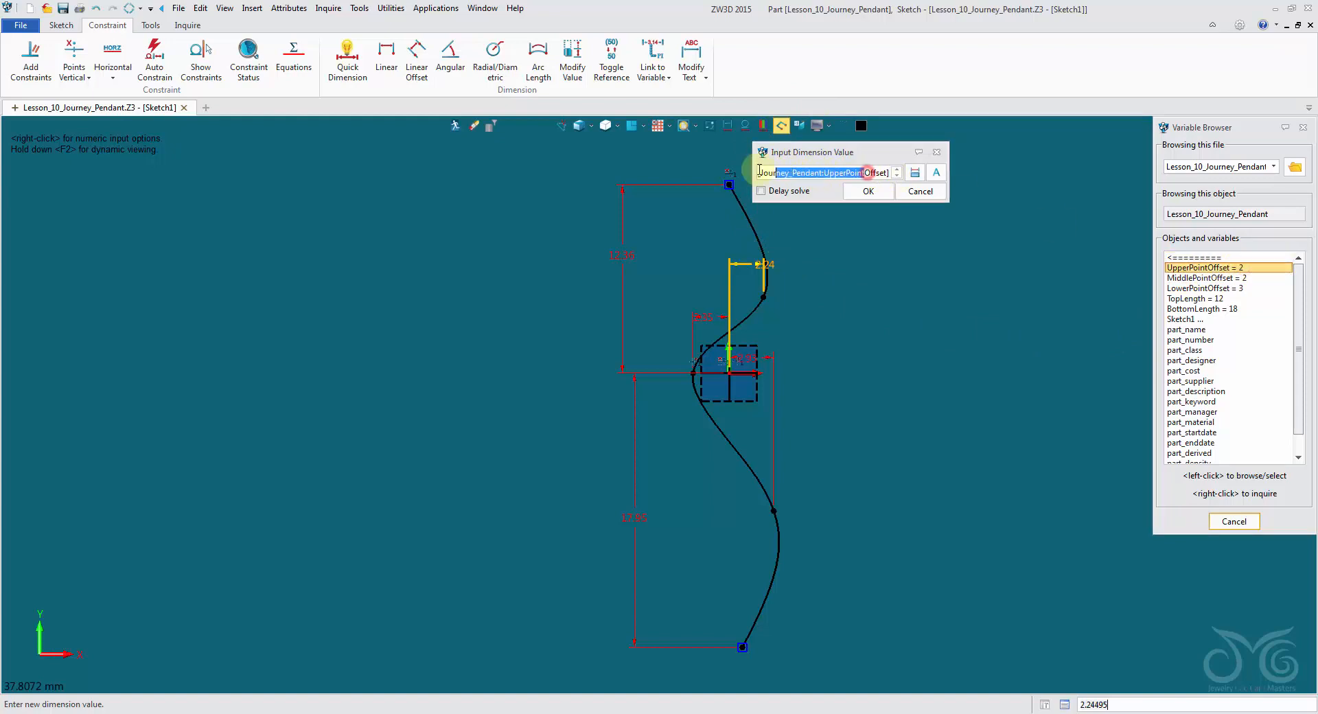
left_click_drag(889, 173, 863, 172)
left_click(864, 173)
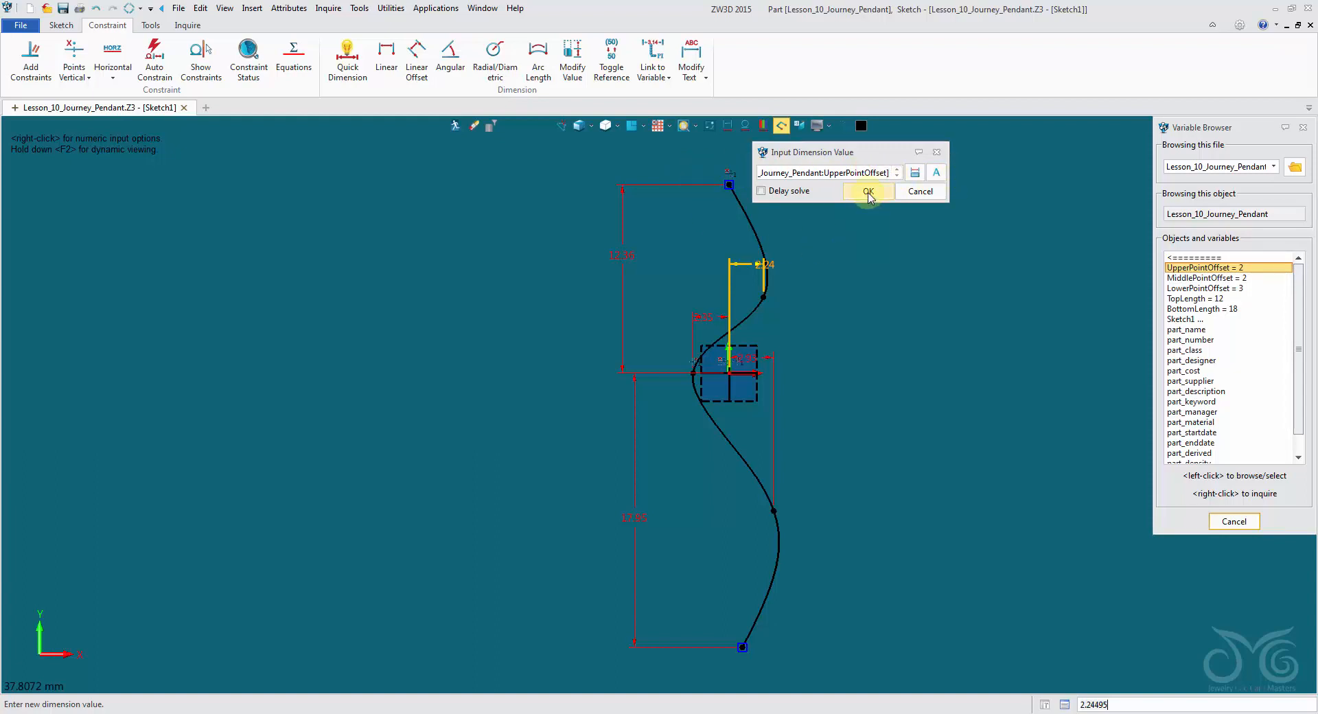
left_click(868, 192)
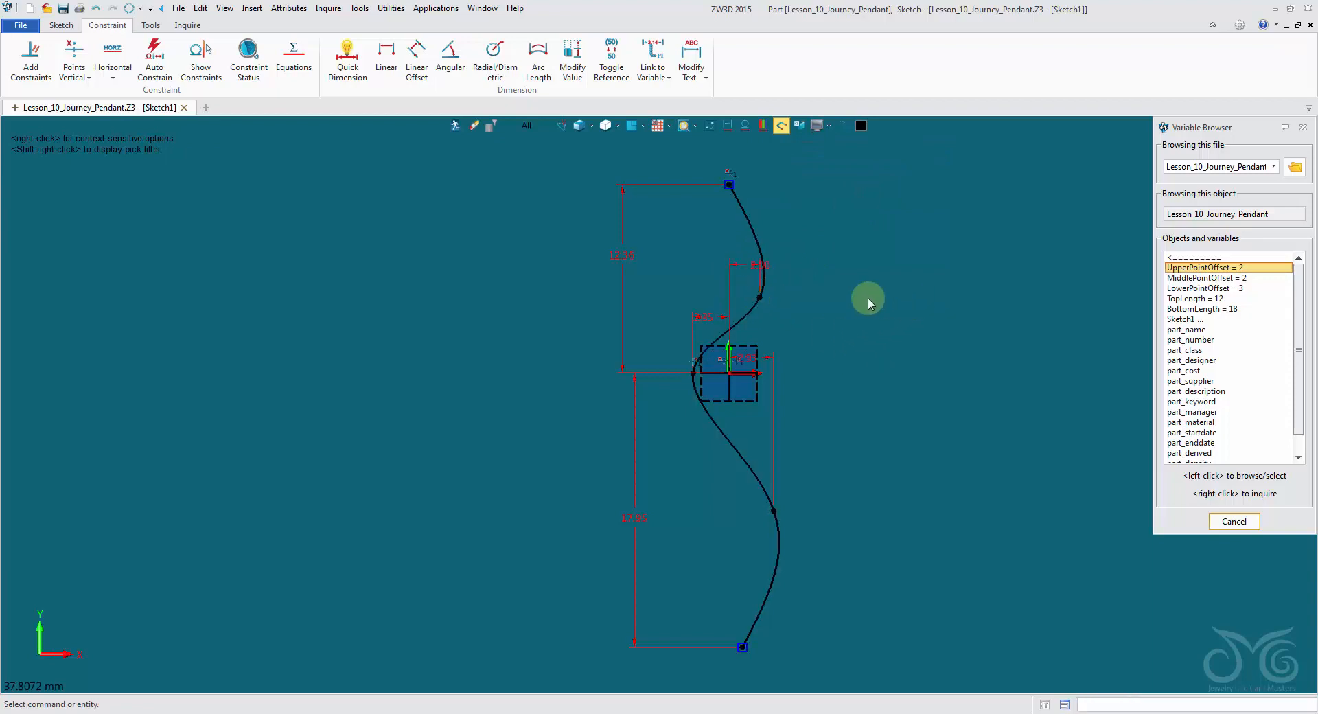
- Link the middle point's horizontal offset dimension to MiddlePointOffset and the lower inner point's horizontal offset dimension to LowerPointOffset
double_click(714, 314)
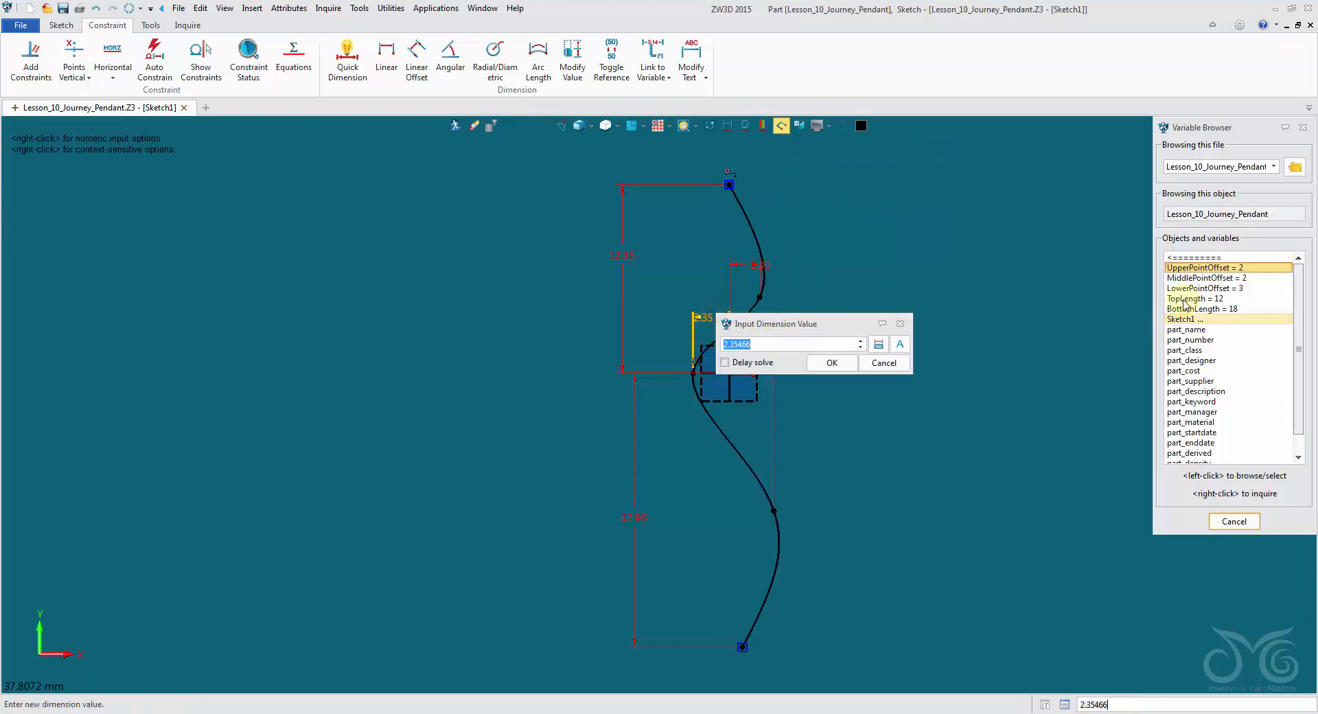
left_click(1198, 277)
left_click(841, 362)
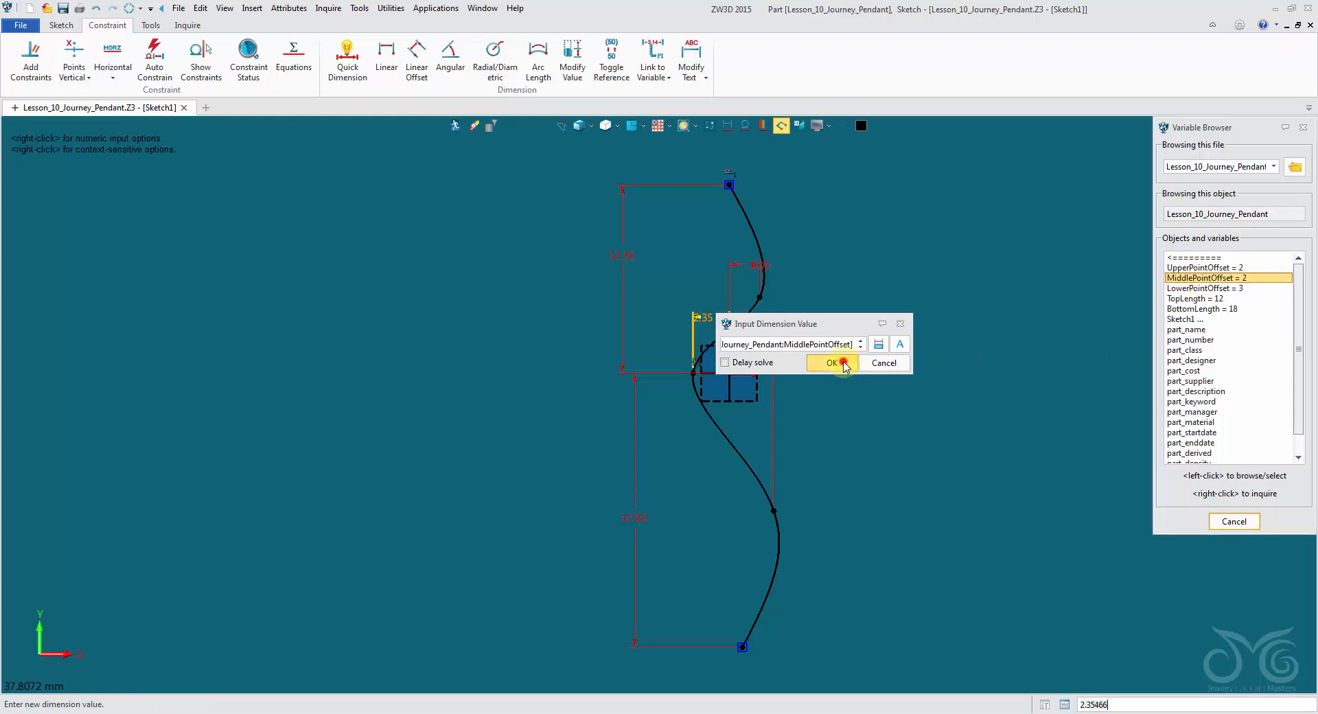
double_click(773, 380)
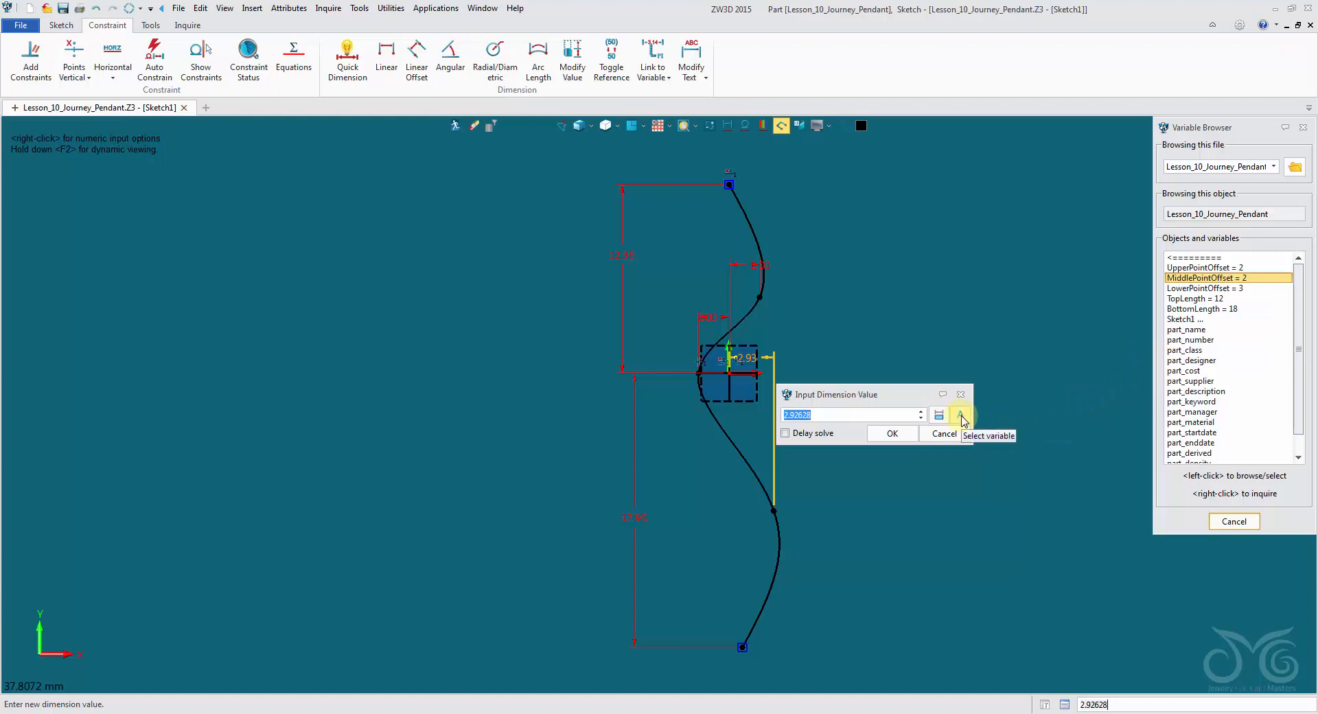
left_click(1210, 288)
left_click(894, 434)
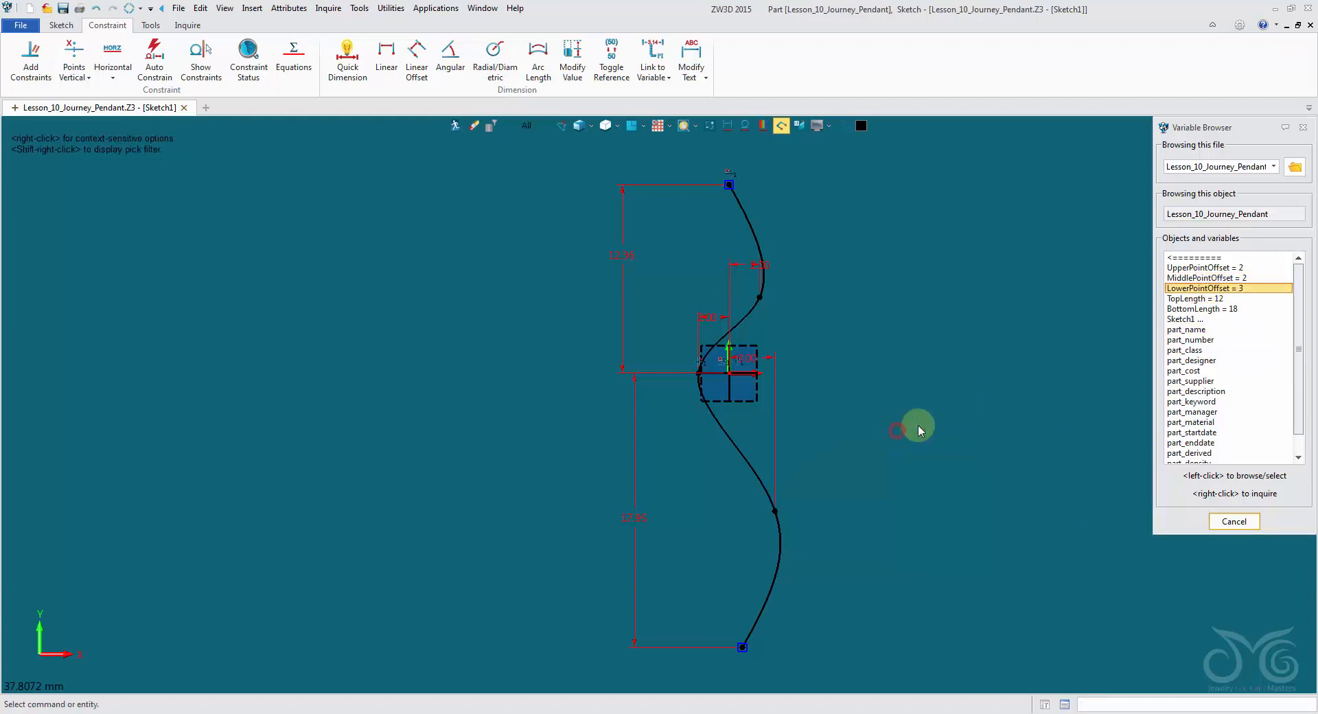
- Link the vertical dimension from the origin to the curve's lower end point to BottomLength
double_click(636, 491)
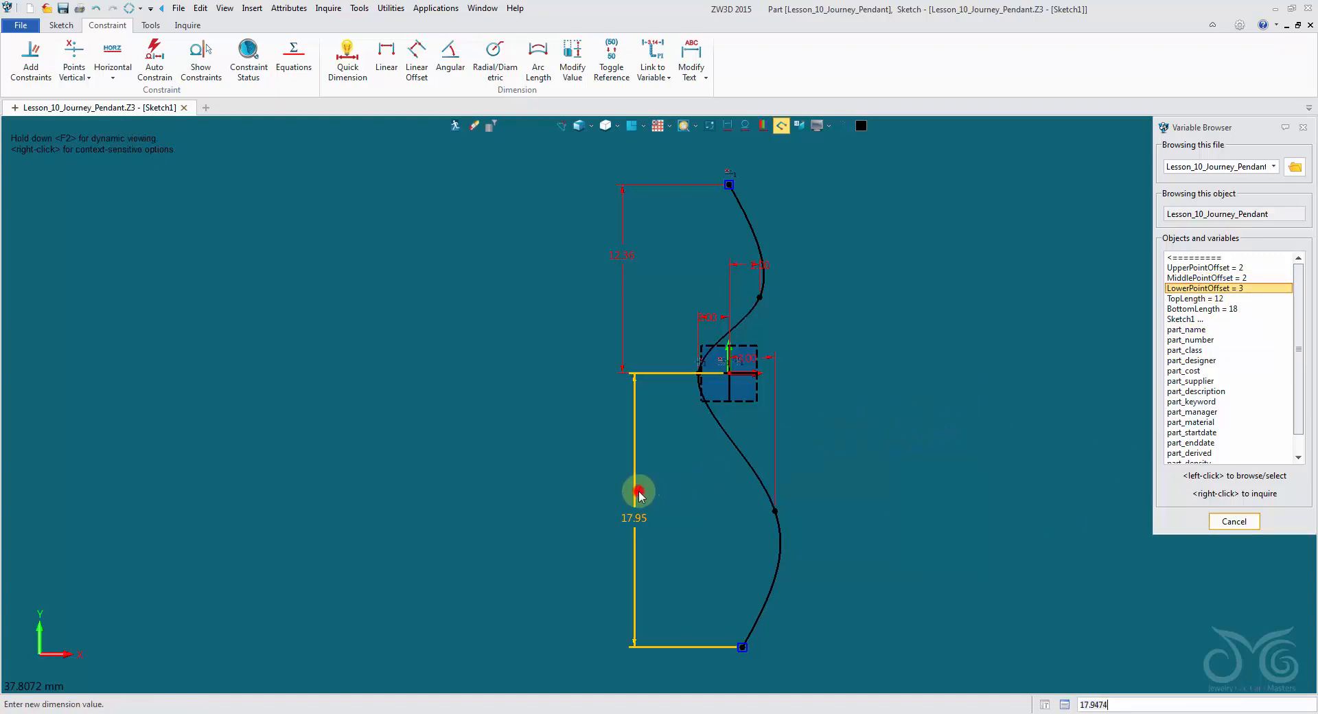
left_click(1194, 308)
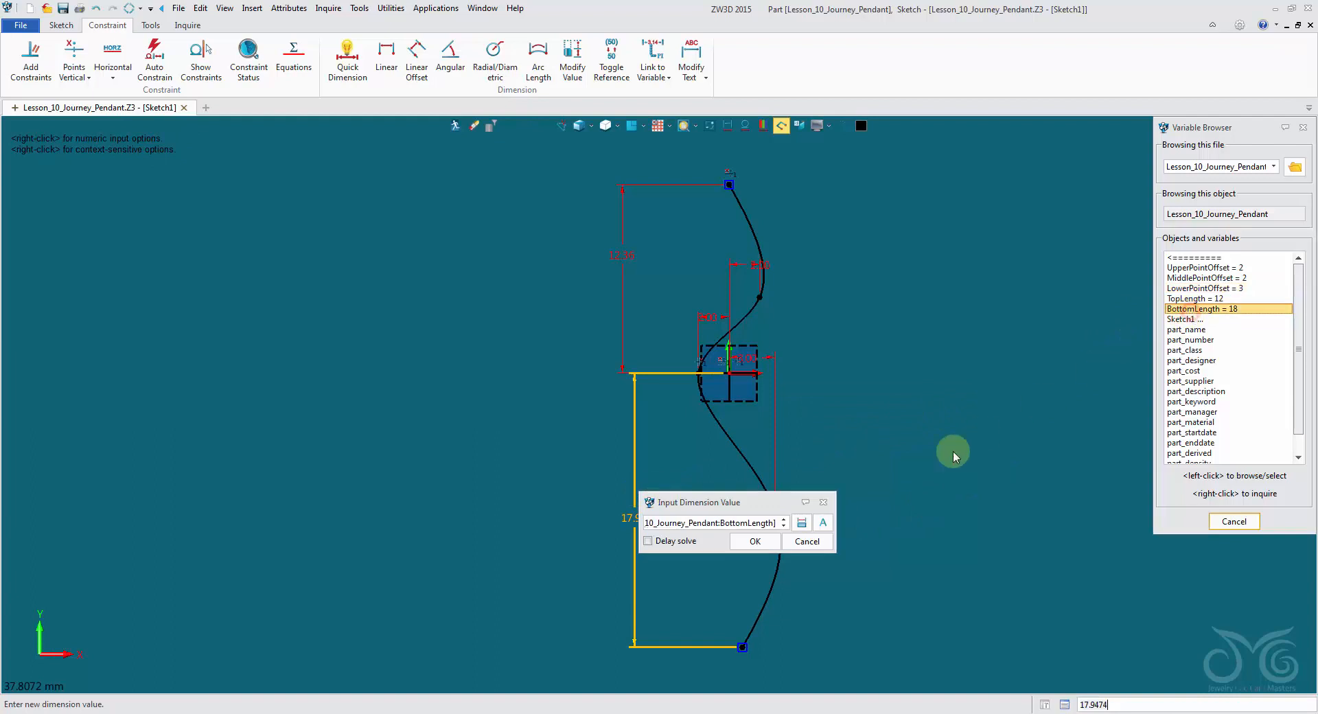
left_click(753, 541)
- Link the vertical dimension from the origin to the curve's upper end point to TopLength and exit the sketch
double_click(625, 254)
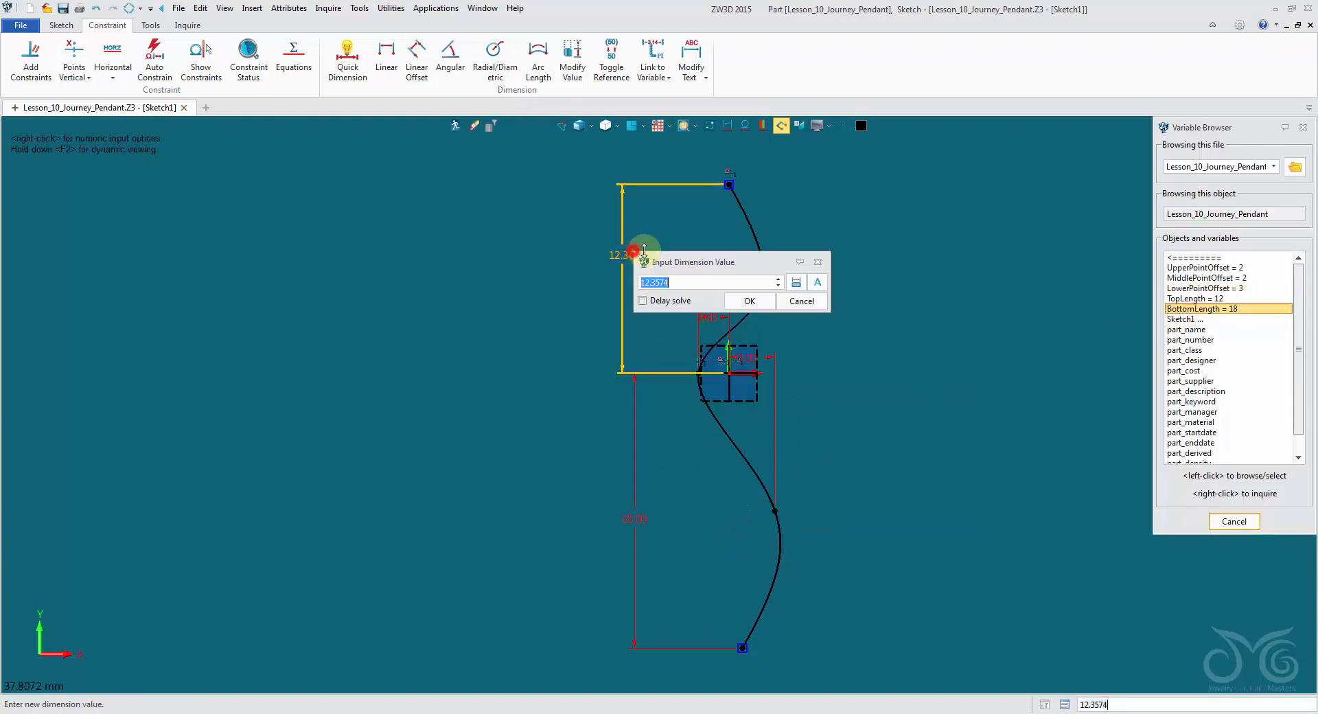
left_click(1232, 299)
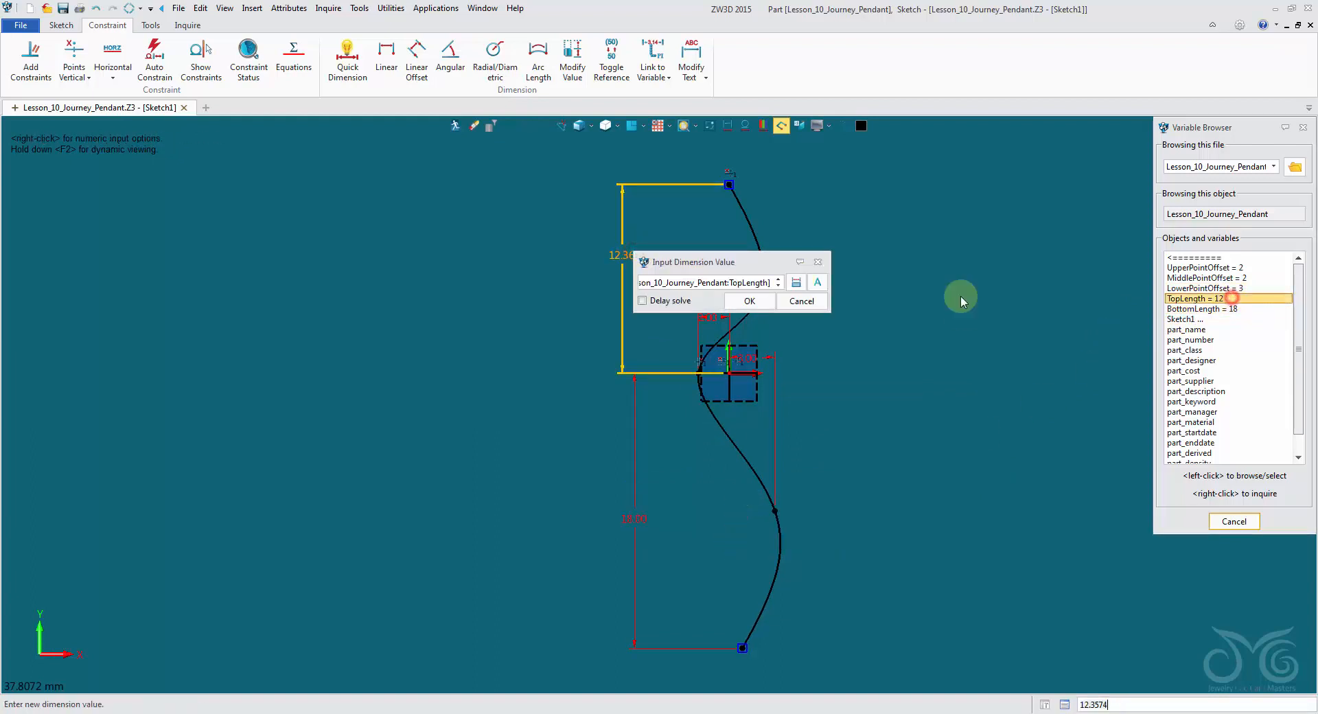
left_click(752, 300)
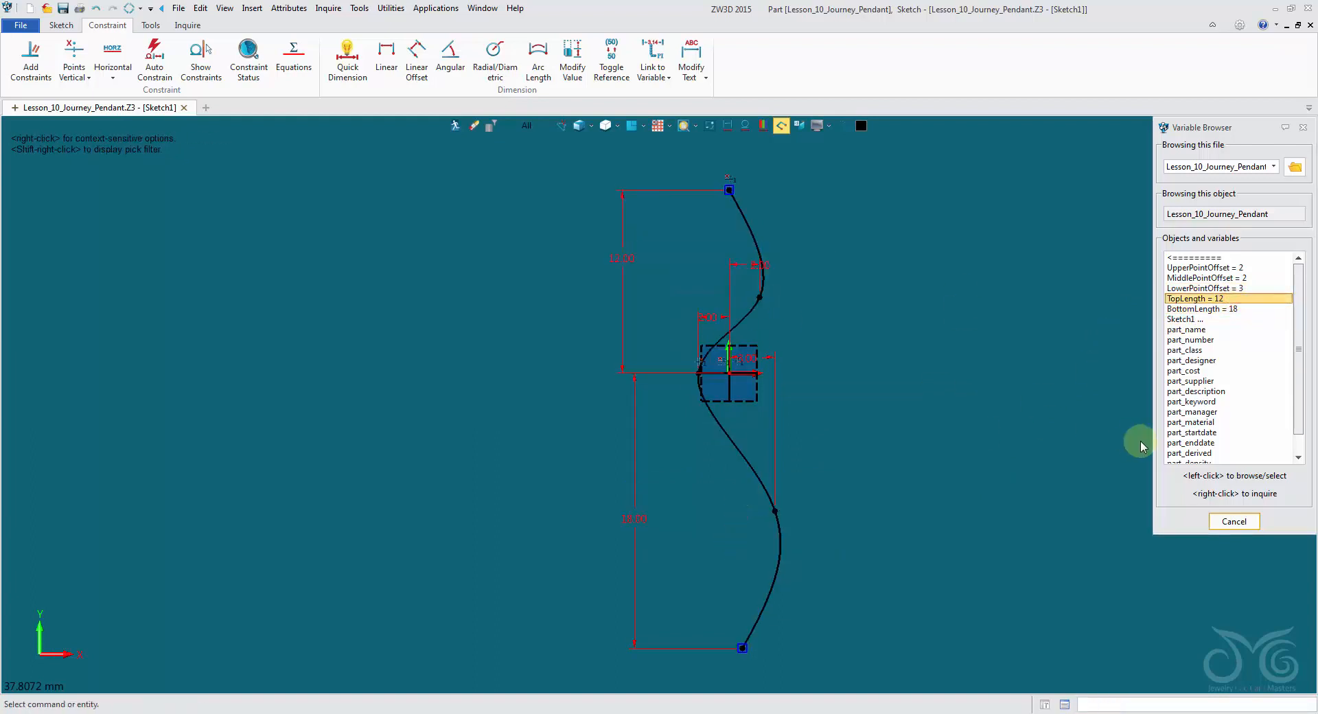
left_click(1302, 127)
left_click(454, 125)
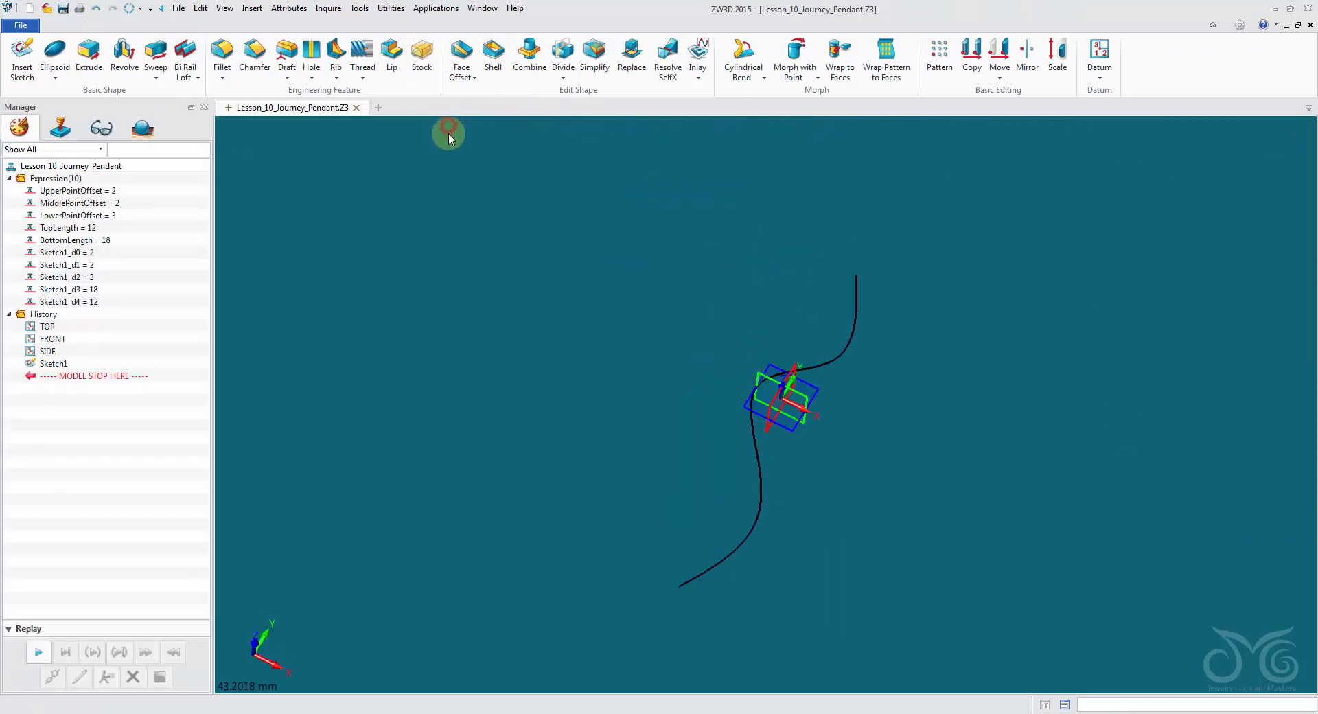
- Open the part attributes' driving parameters and assign the variable UpperPointOffset to the first parameter slot
left_click(289, 8)
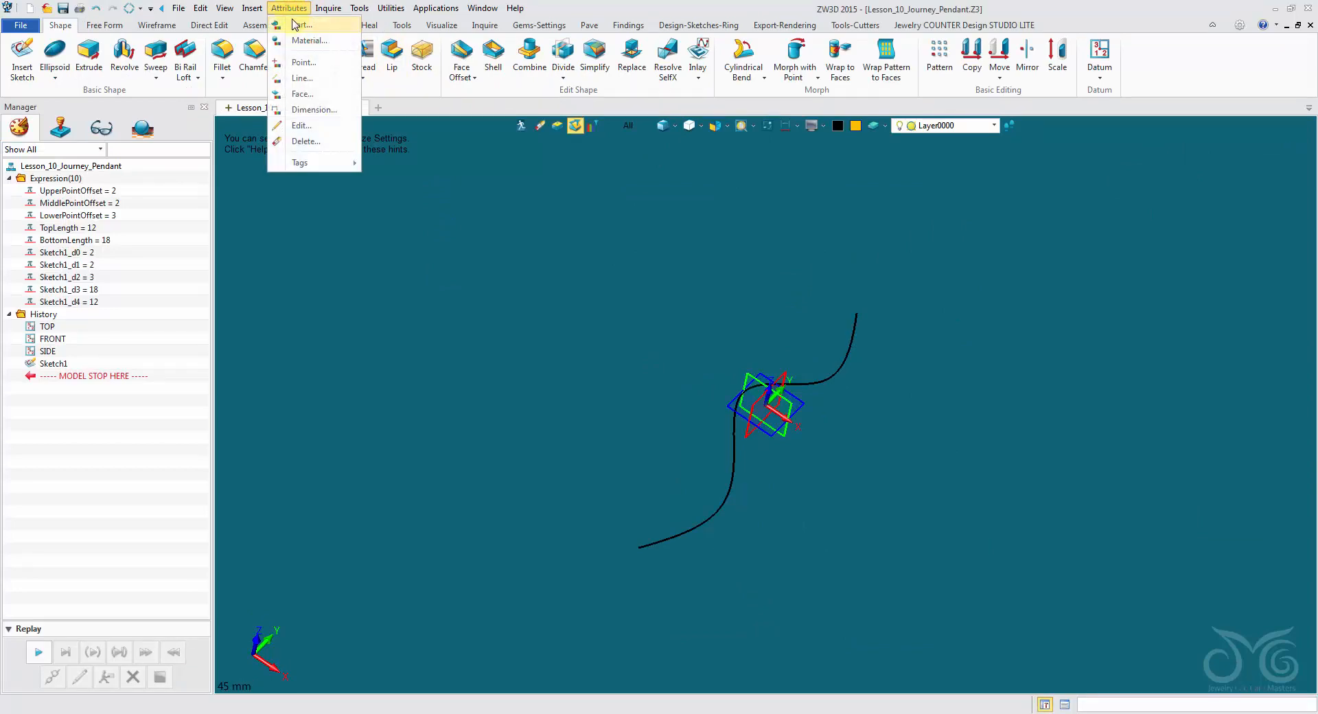
left_click(294, 24)
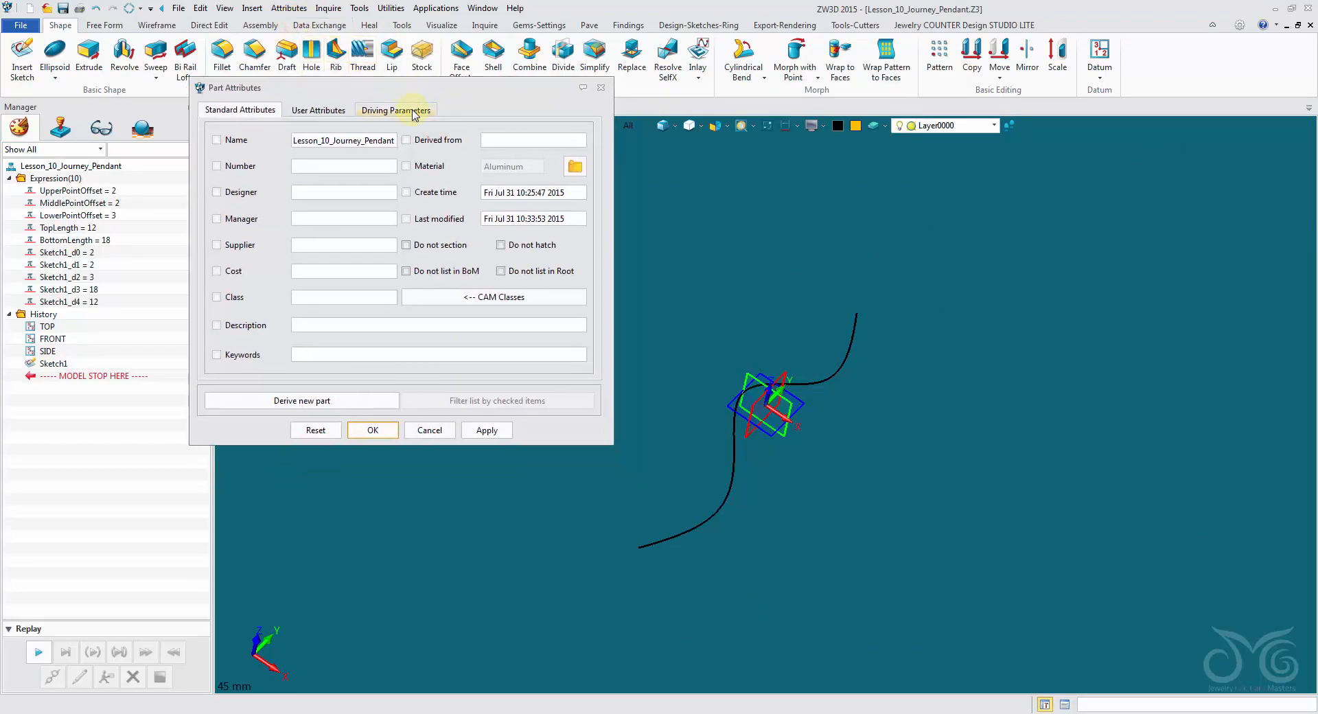
left_click(412, 114)
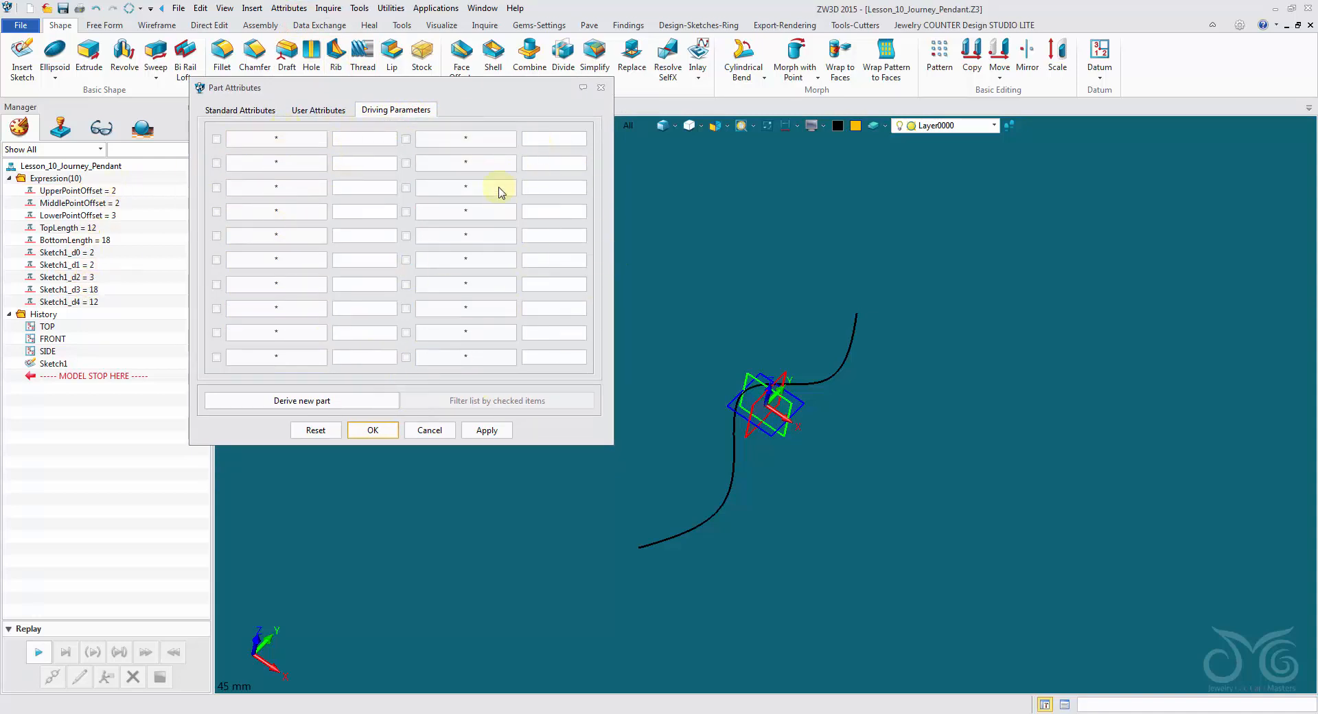
left_click(286, 140)
right_click(594, 204)
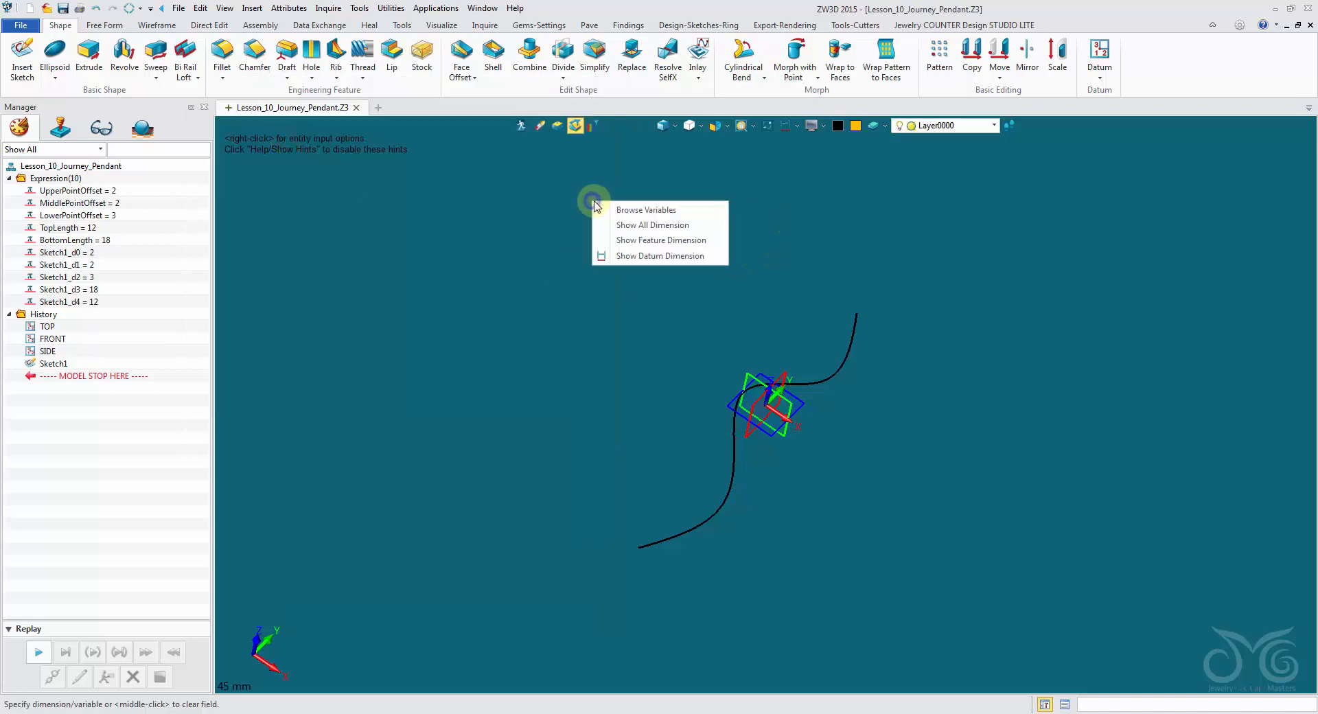
left_click(614, 210)
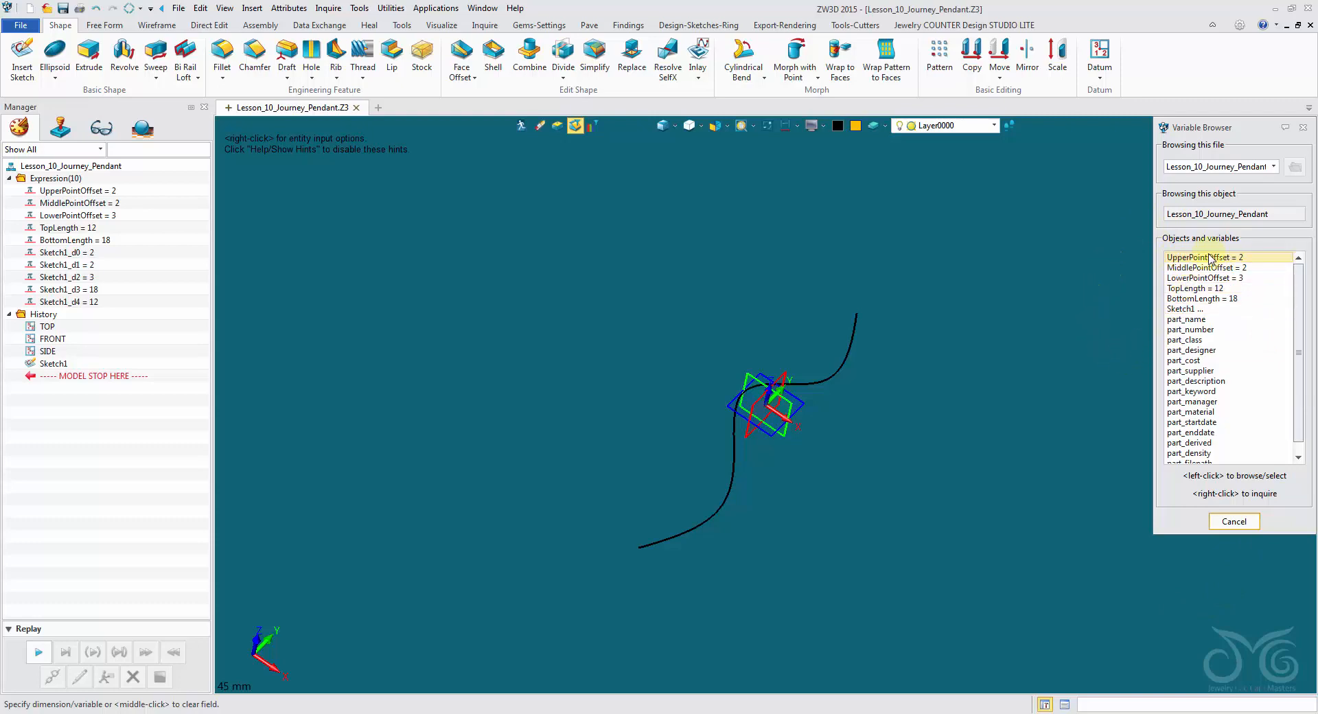
left_click(1187, 260)
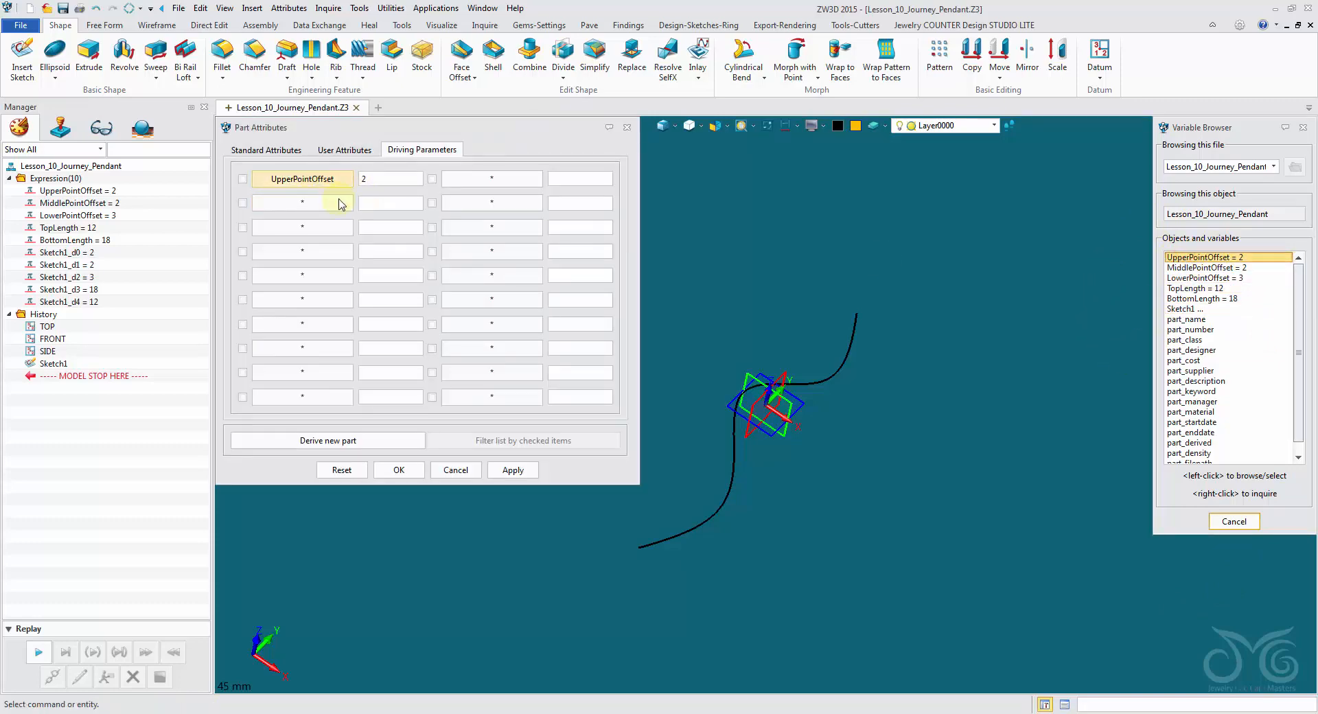
- Add MiddlePointOffset beside UpperPointOffset and LowerPointOffset in the second row as driving parameters
left_click(496, 182)
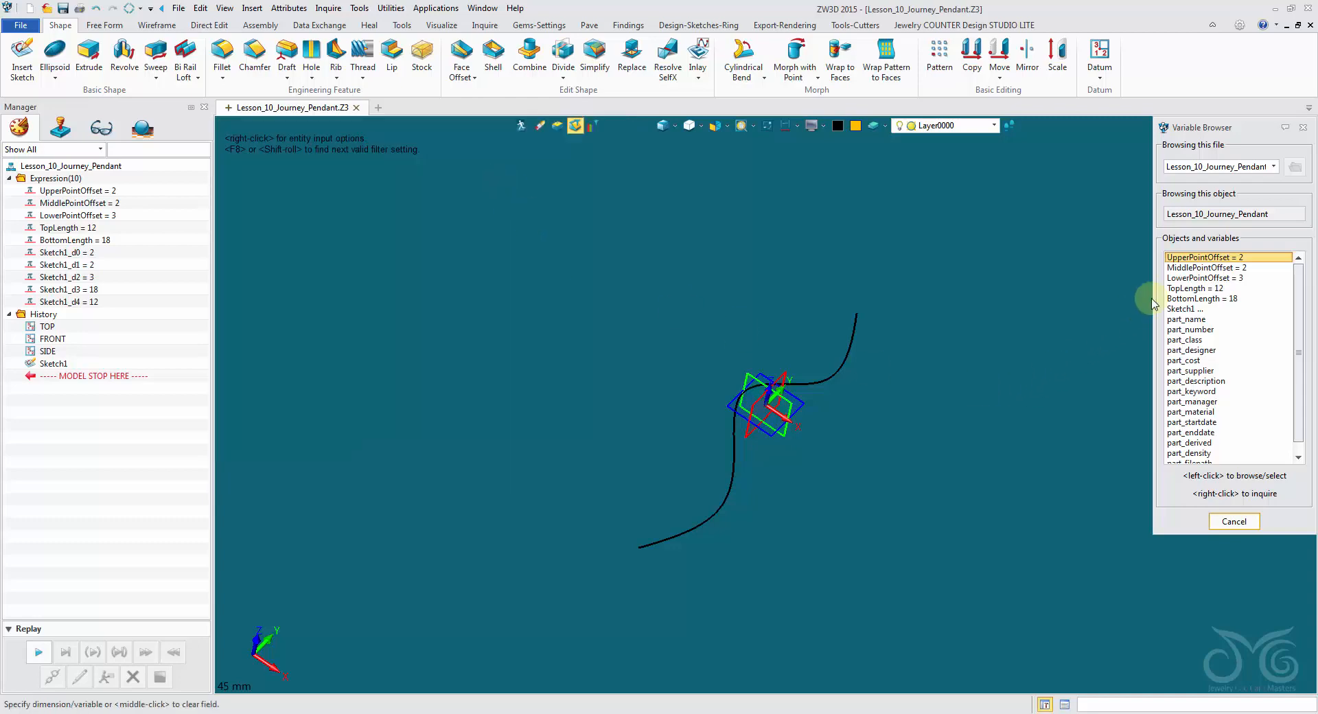
left_click(1187, 267)
left_click(332, 203)
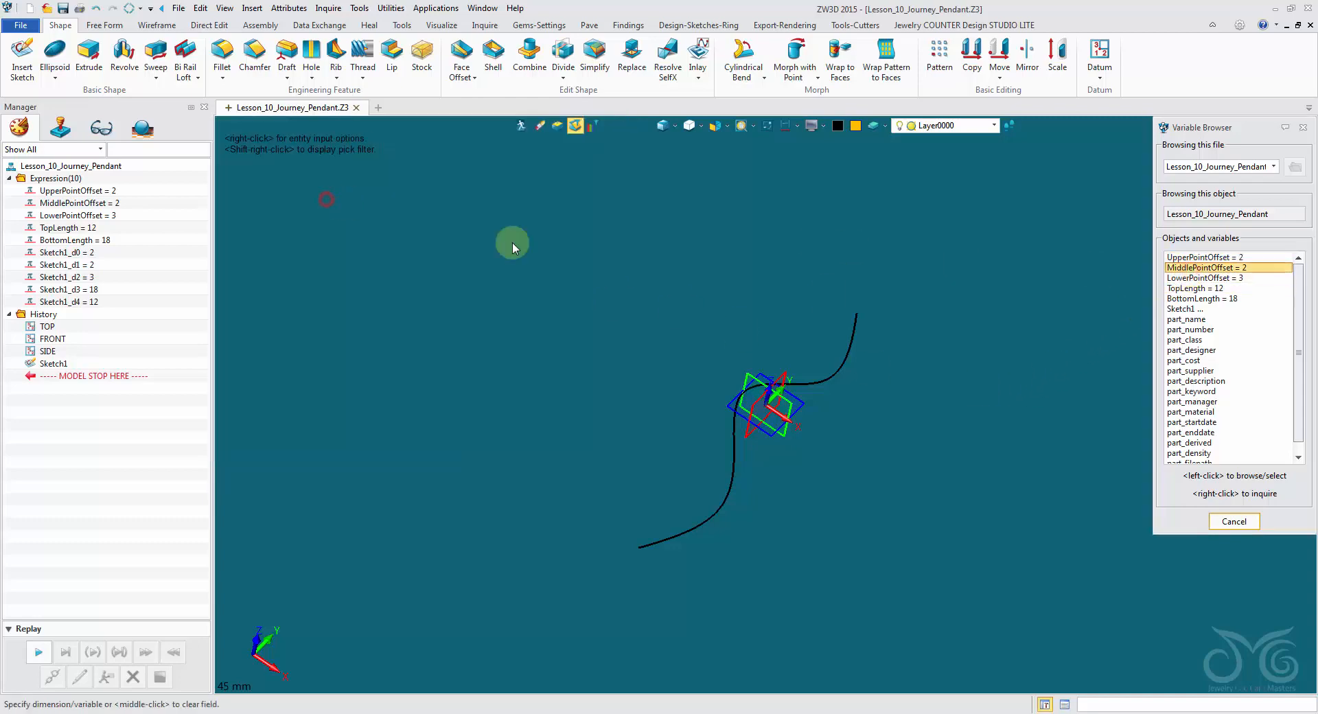
left_click(1190, 278)
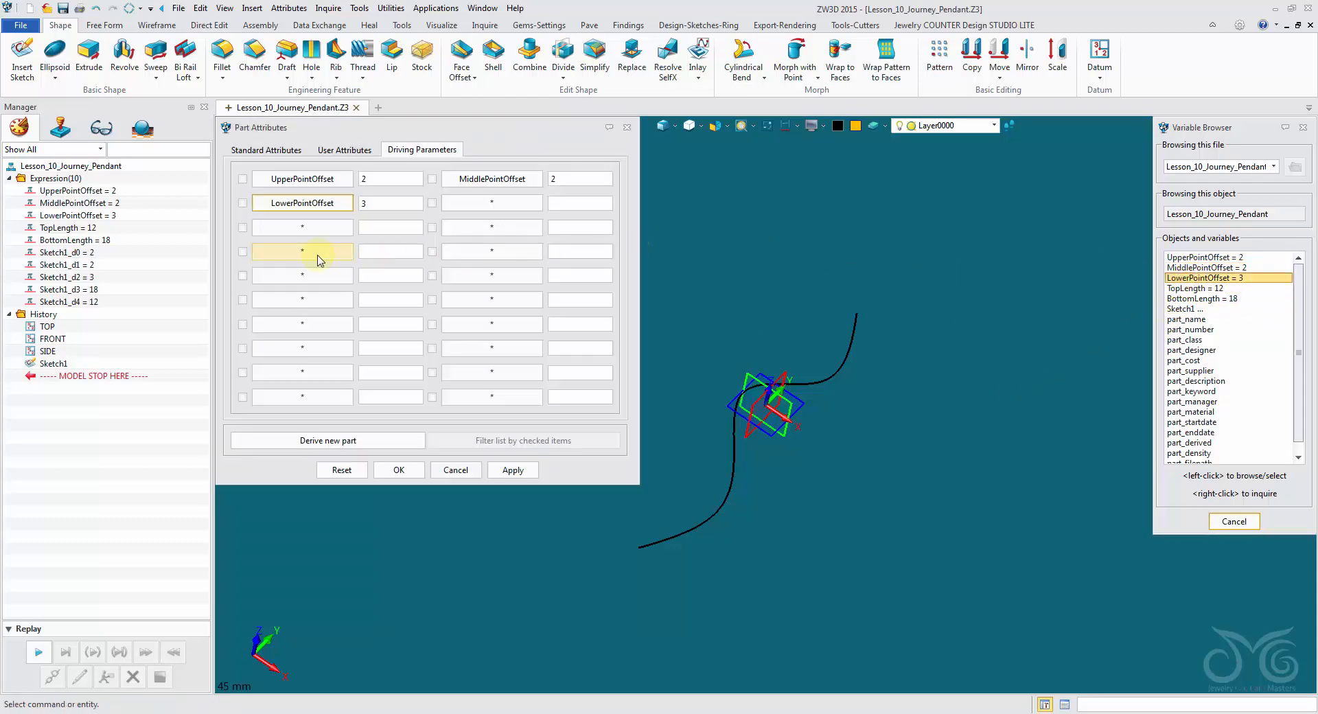
- Add TopLength and BottomLength side by side in the fourth row of driving parameters and apply them
left_click(318, 259)
left_click(1184, 289)
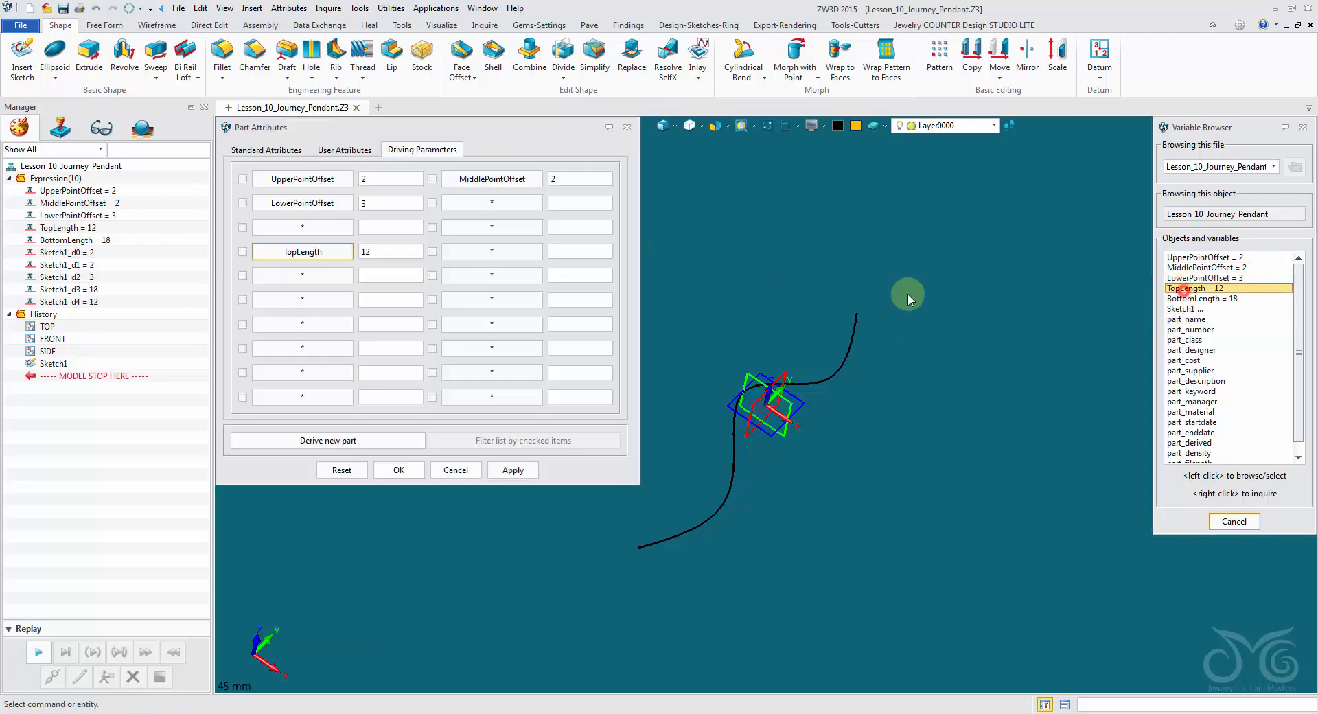
left_click(546, 267)
left_click(1164, 300)
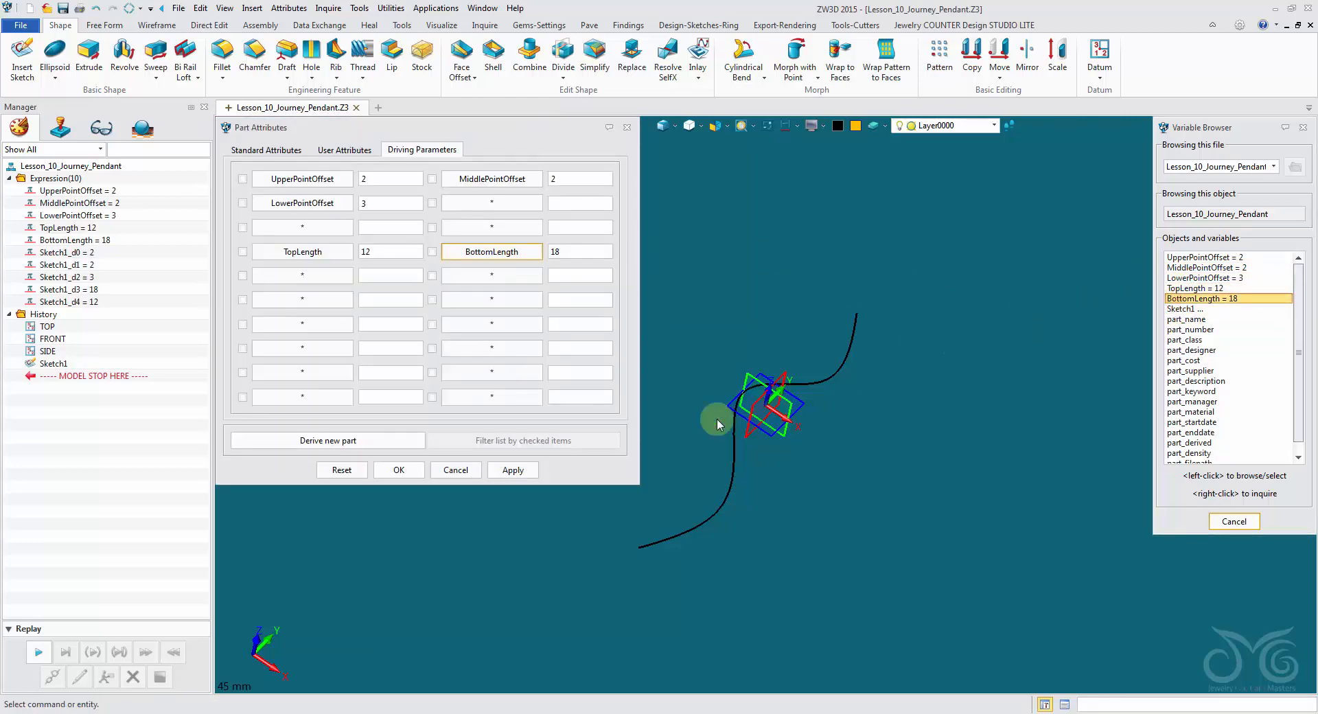
left_click(500, 471)
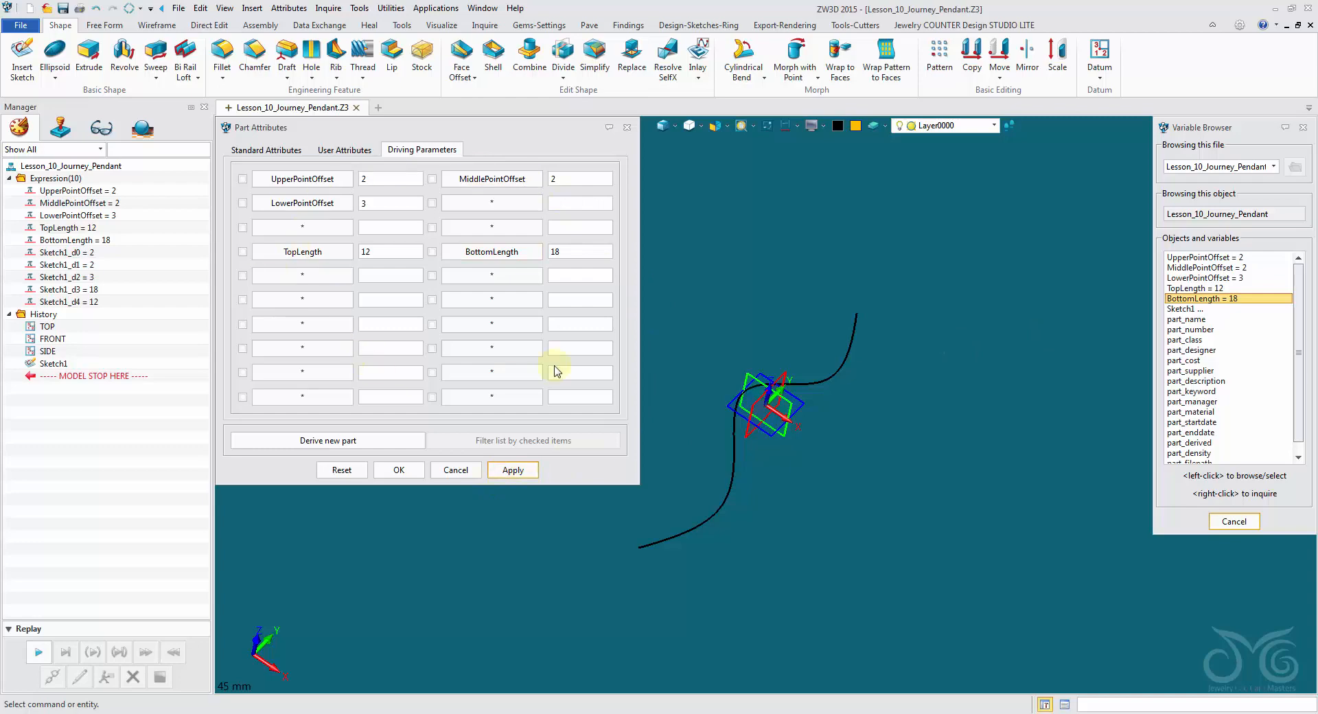
- Test the curve with the MiddlePointOffset driving parameter at 4, and replace that value with 3
middle_click_drag(776, 246, 764, 285)
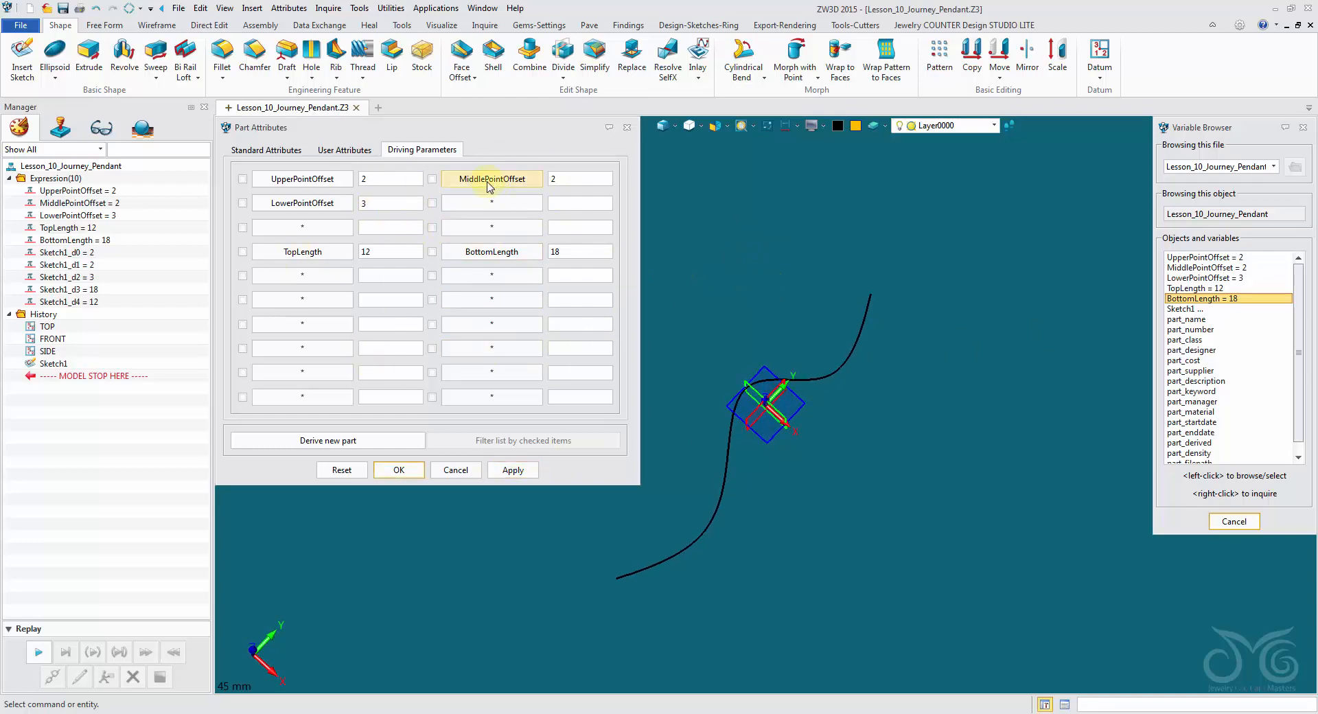
double_click(576, 180)
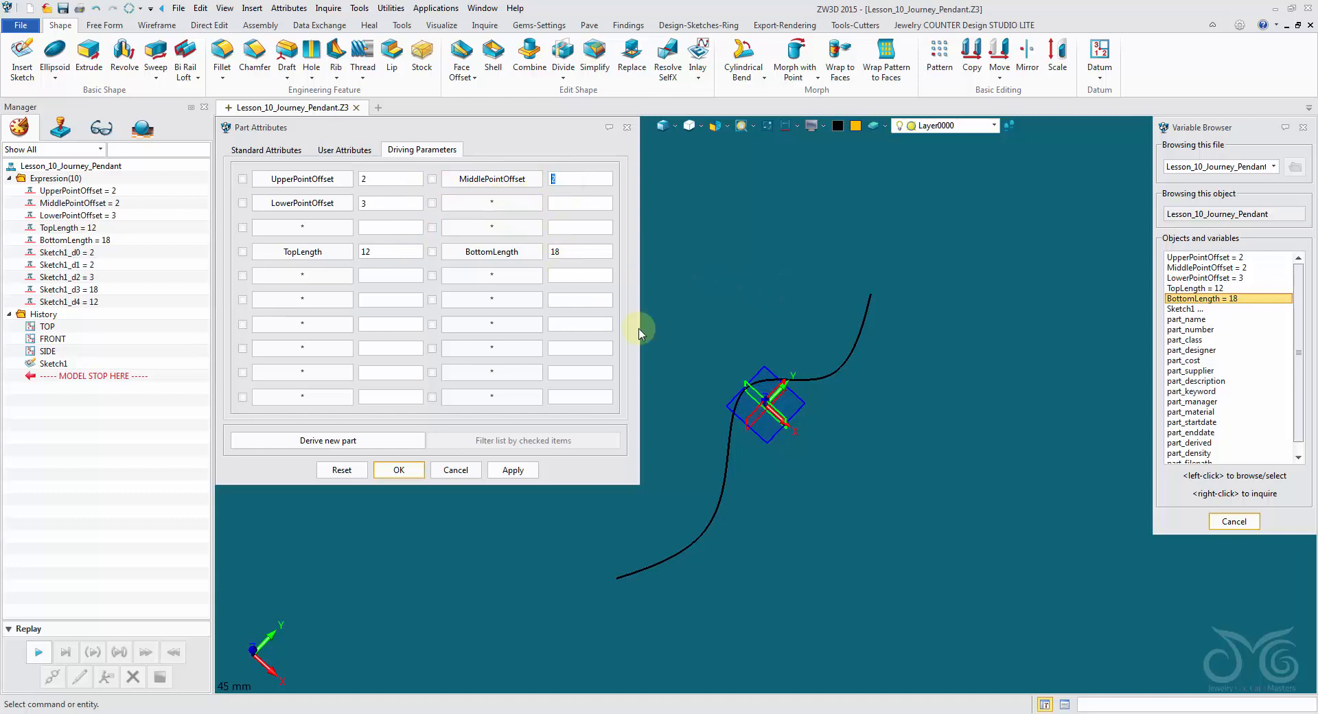
left_click(515, 471)
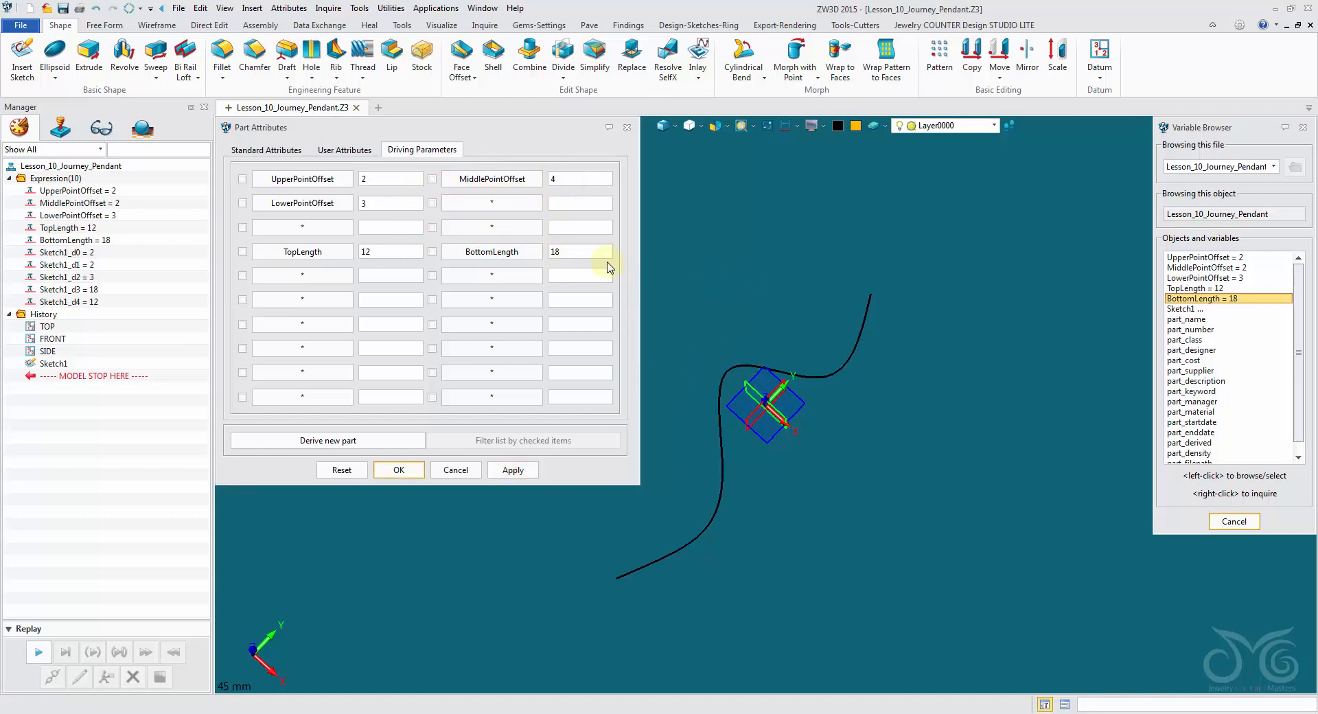
double_click(581, 178)
type("3")
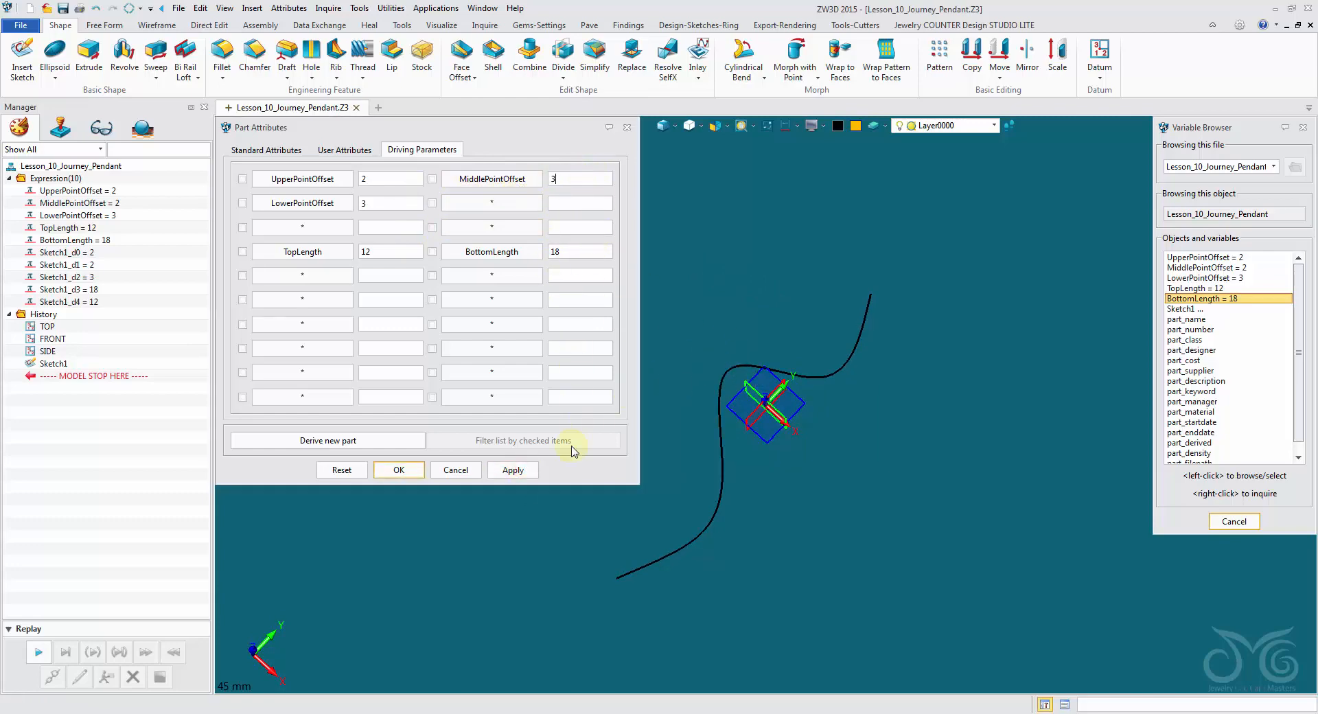
left_click(535, 472)
- Set the driving parameters TopLength to 14 and BottomLength to 16, apply them and close the part attributes
double_click(368, 252)
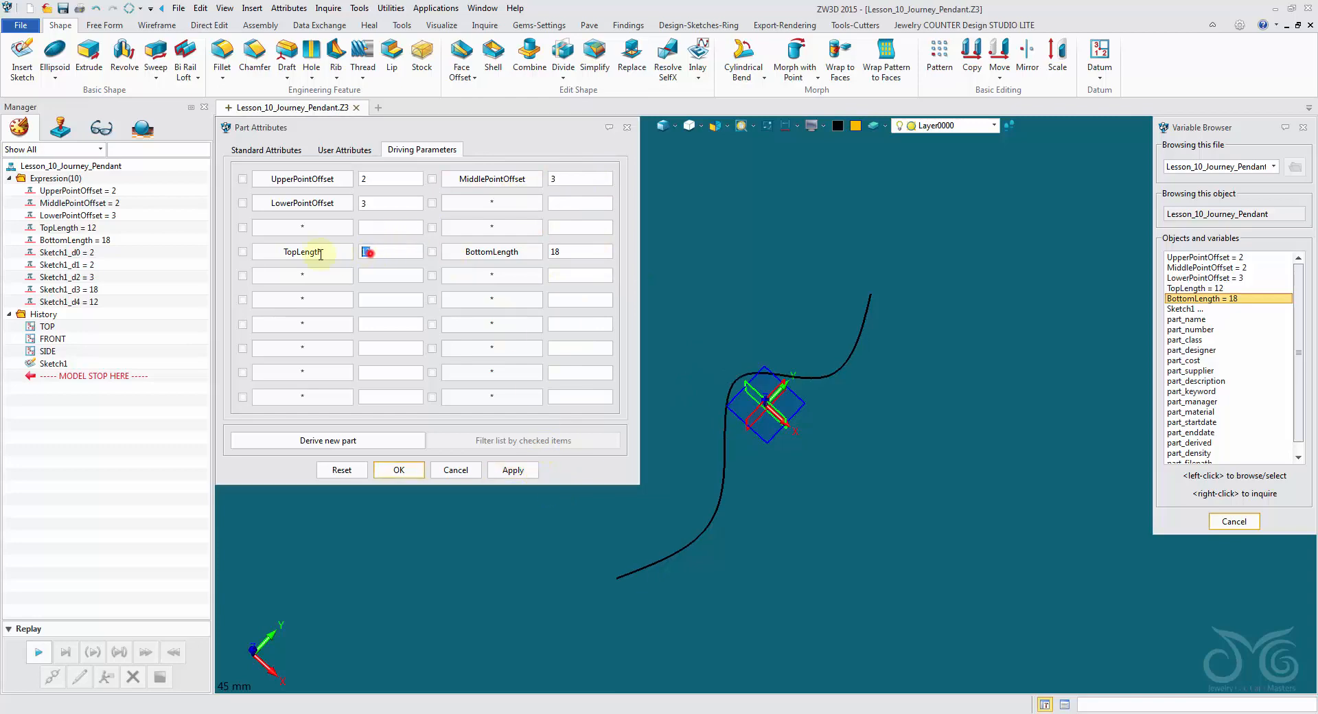
type("14")
left_click(517, 471)
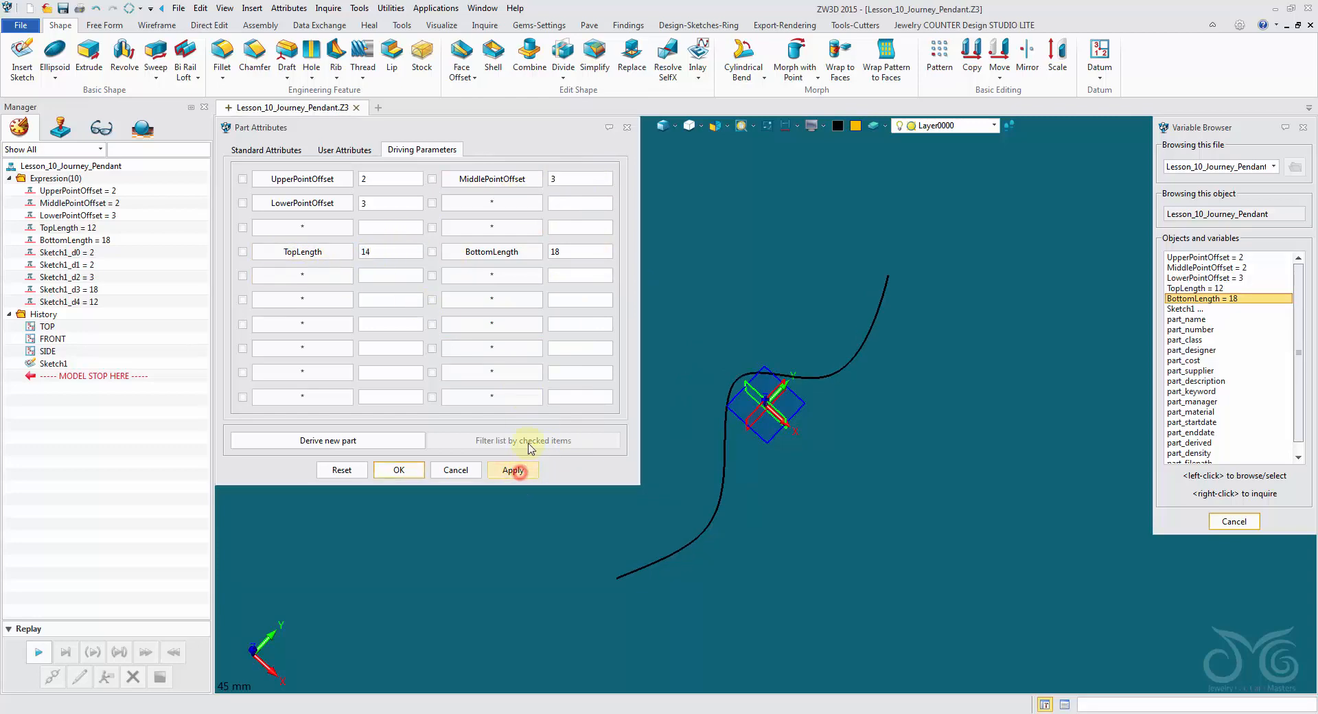
double_click(583, 252)
type("16")
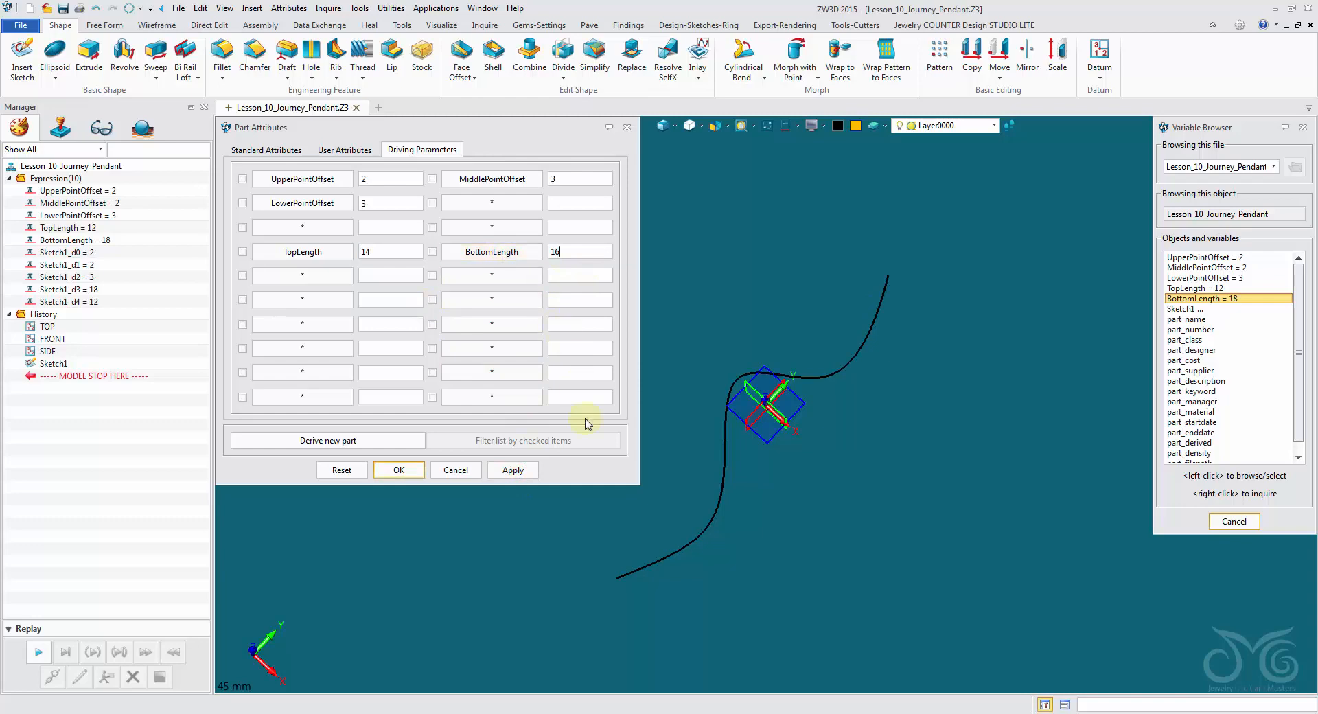
left_click(535, 476)
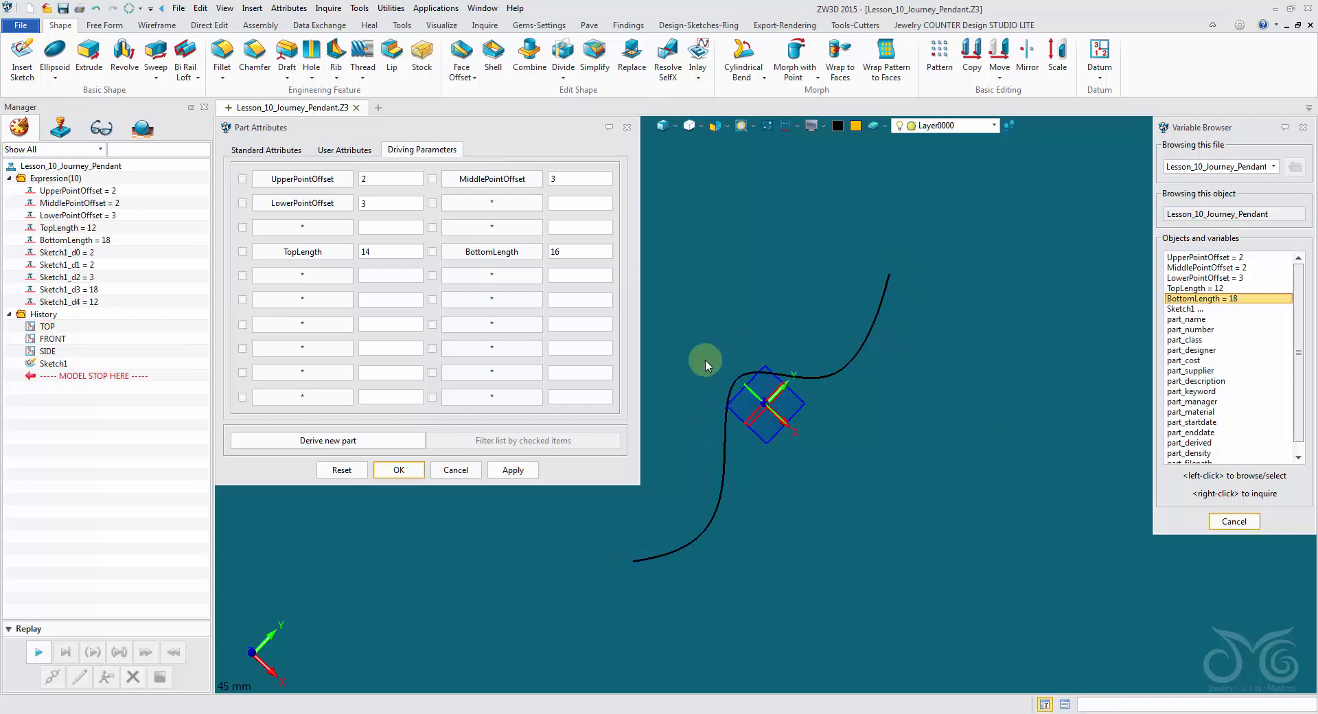
left_click(399, 470)
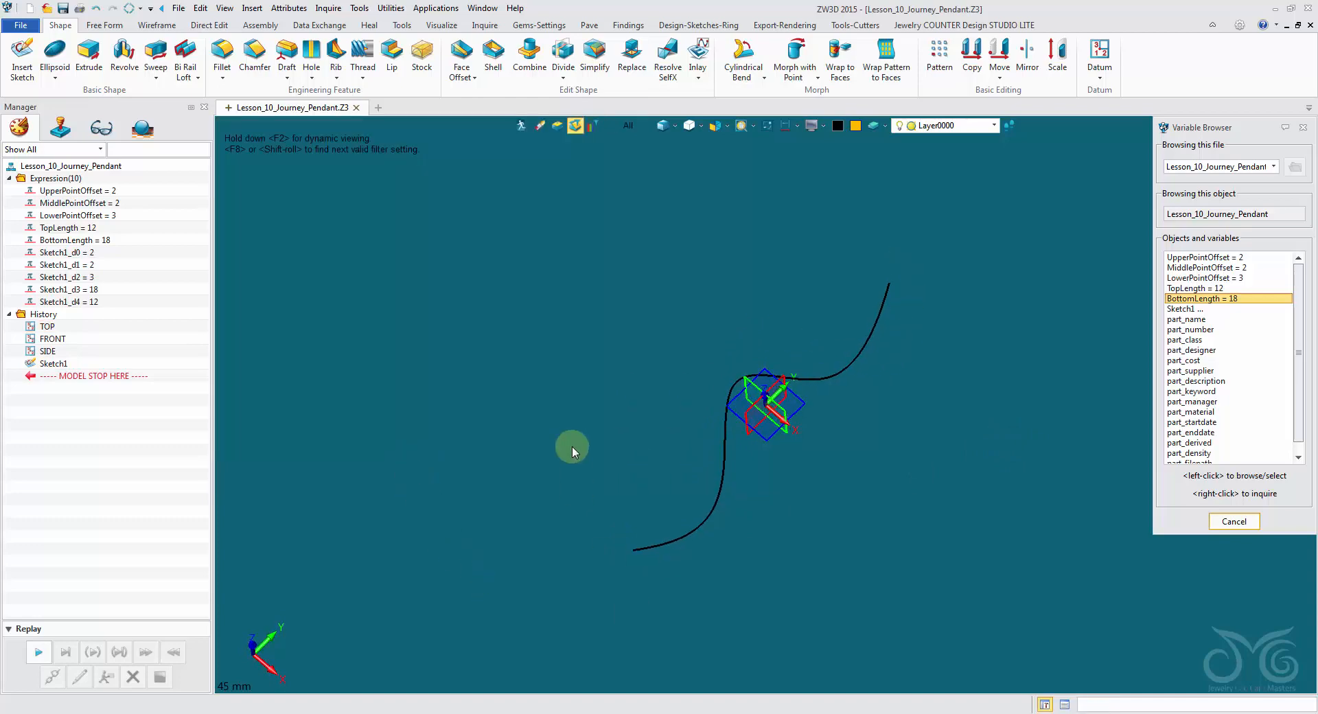
- Reopen the S-shaped curve's sketch for editing and delete all its geometry, dimensions and constraints
middle_click_drag(761, 557, 988, 449)
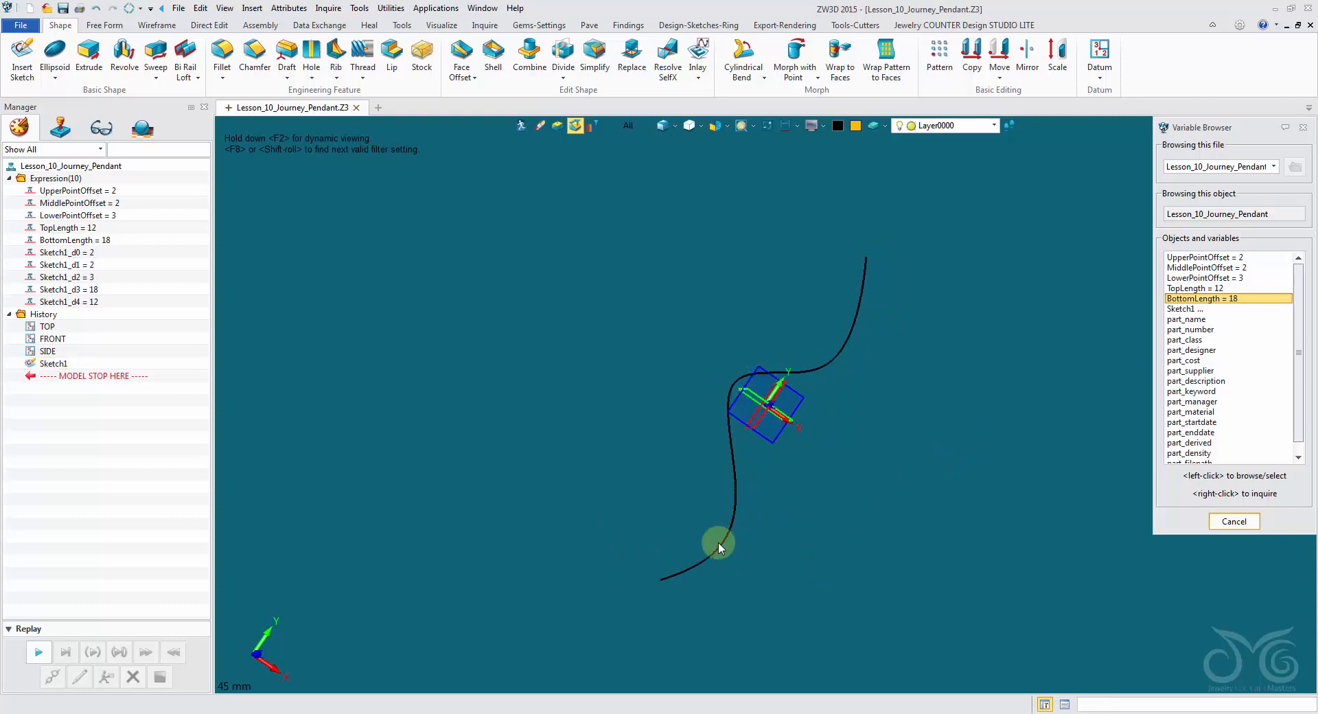
mouse_move(547, 495)
right_mouse_down()
mouse_move(532, 486)
mouse_move(557, 510)
mouse_move(528, 505)
right_mouse_up()
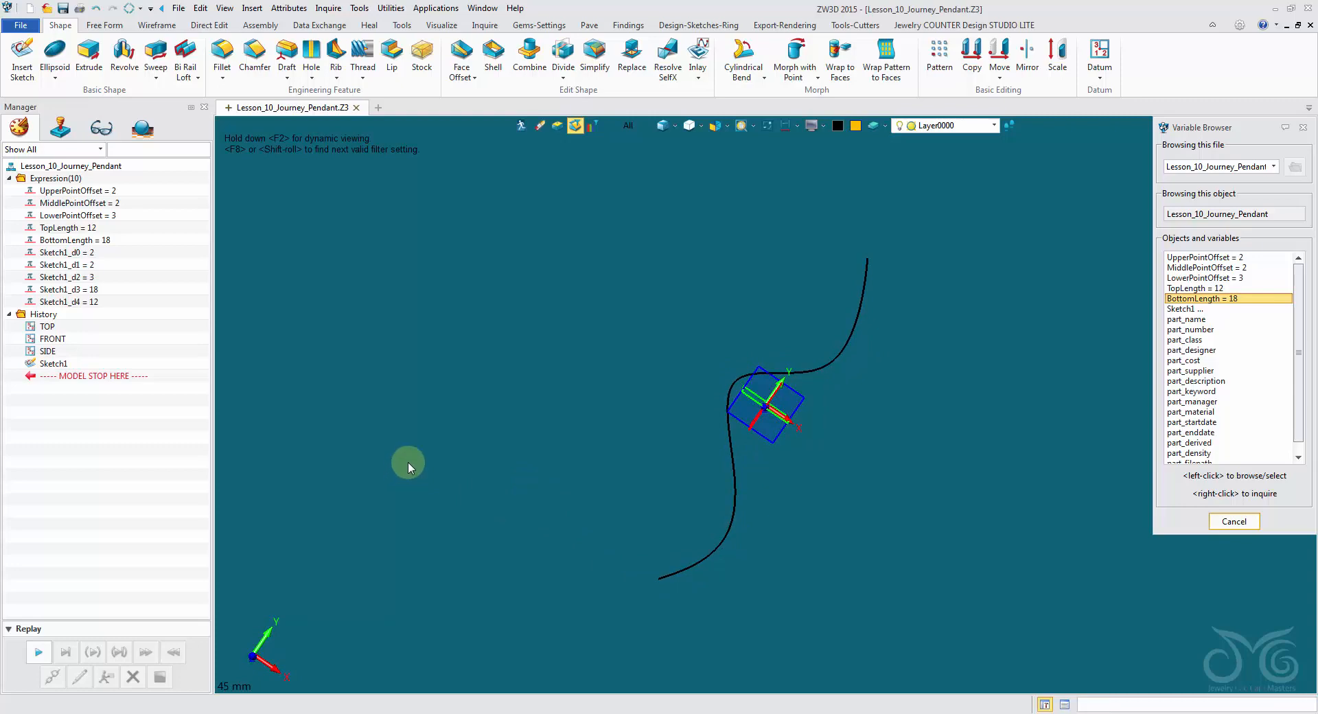
double_click(729, 443)
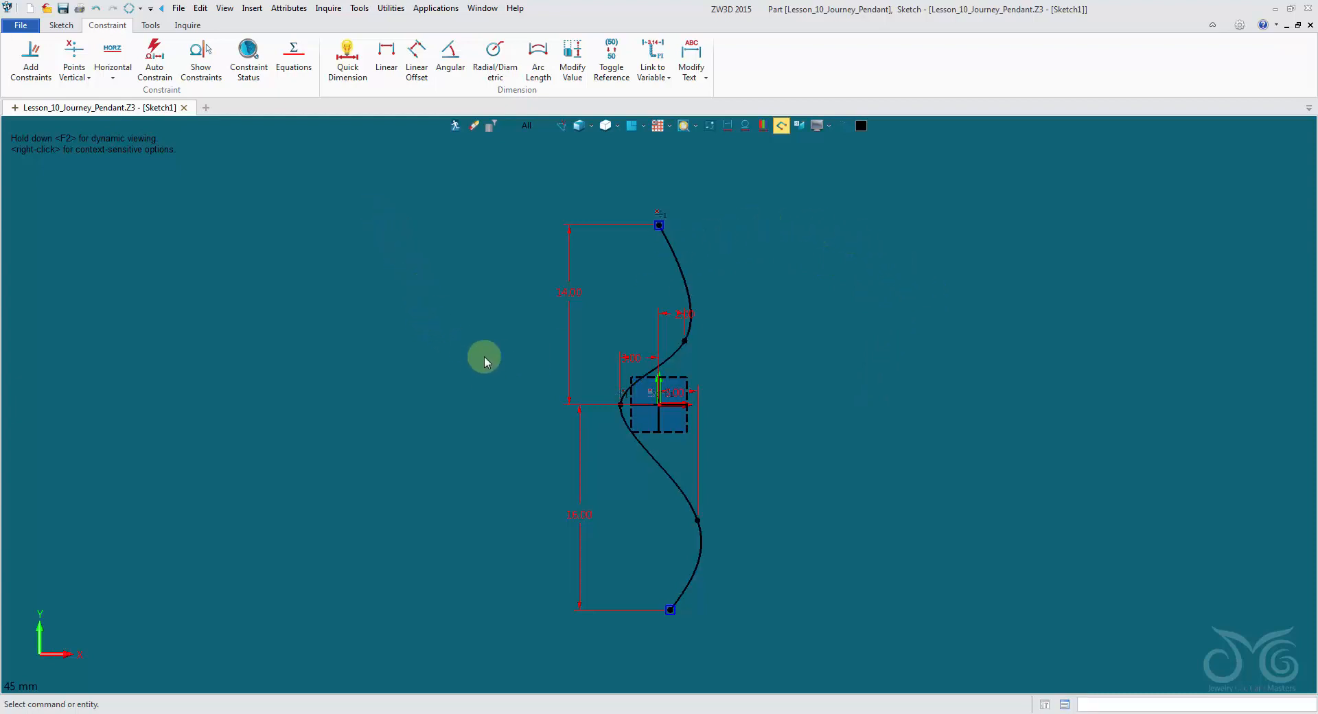
mouse_move(441, 188)
left_mouse_down()
mouse_move(595, 402)
mouse_move(797, 632)
left_mouse_up()
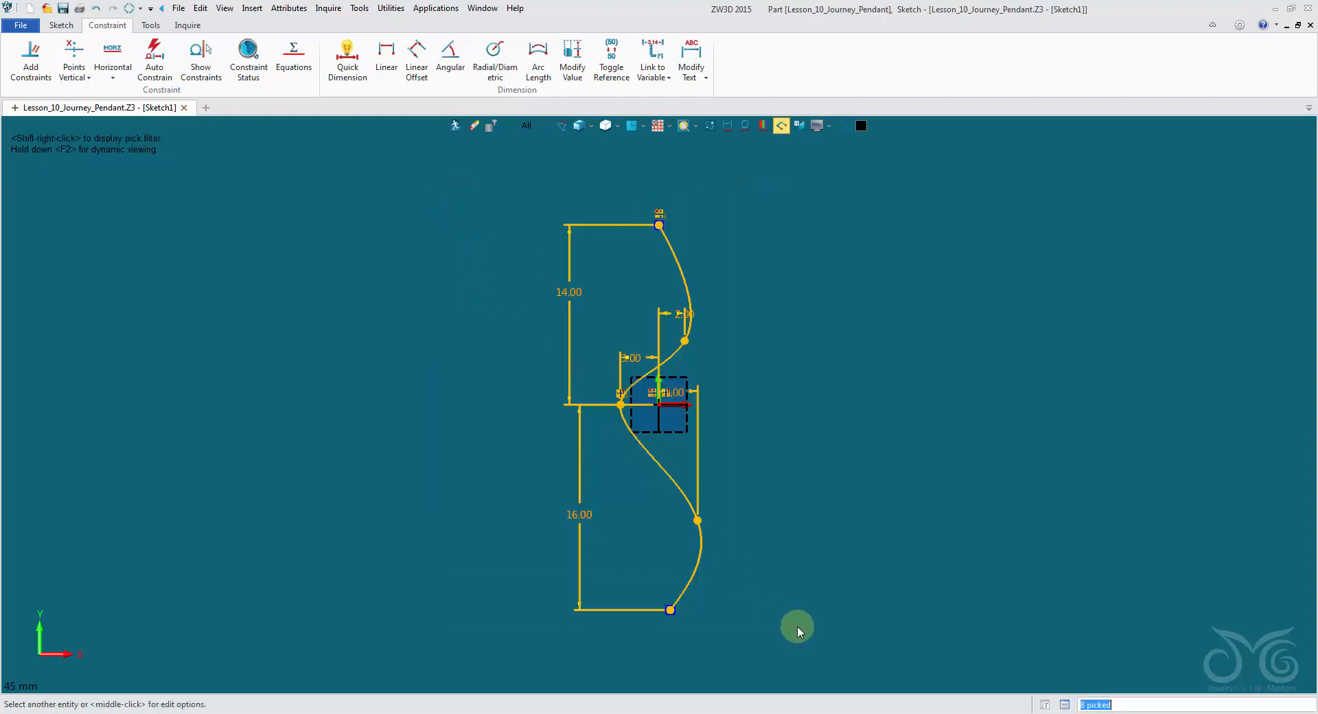
key("Delete")
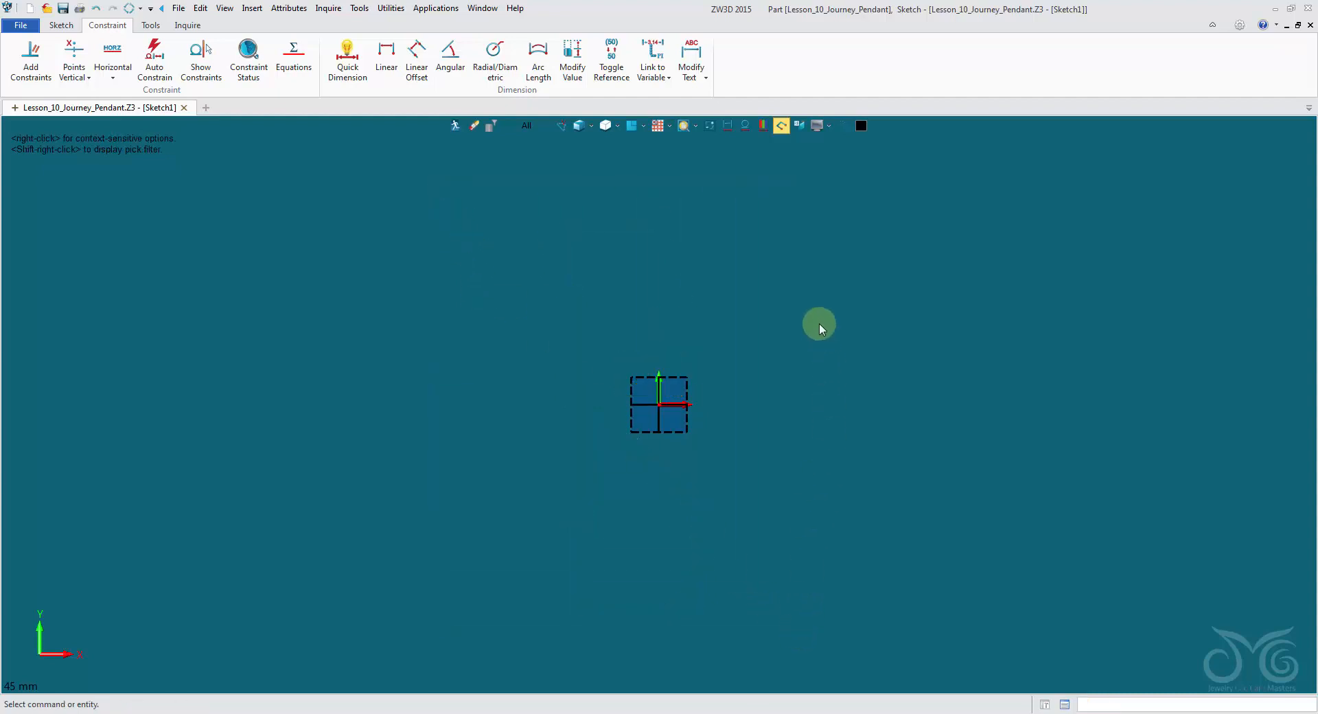
- Draw two vertical lines from the origin, one about 17.3 mm upward and one about 17.6 mm downward
left_click(61, 24)
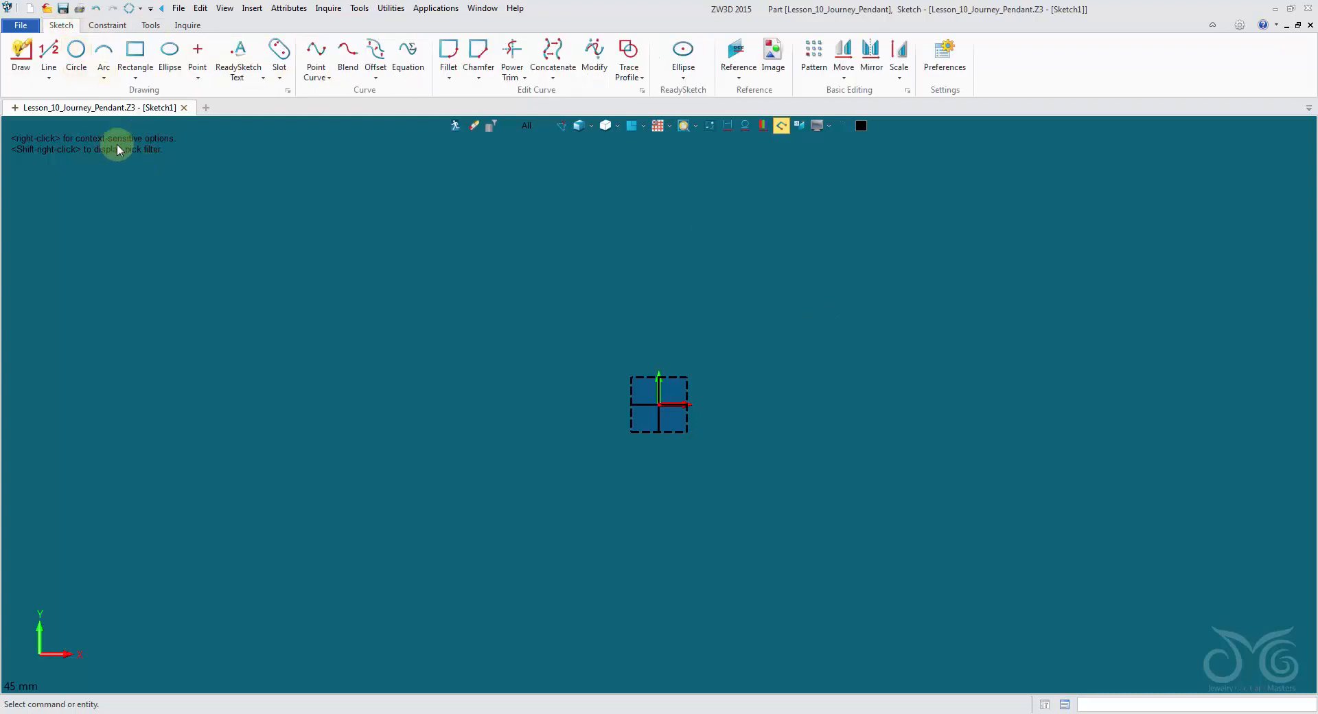
left_click(49, 55)
left_click(206, 576)
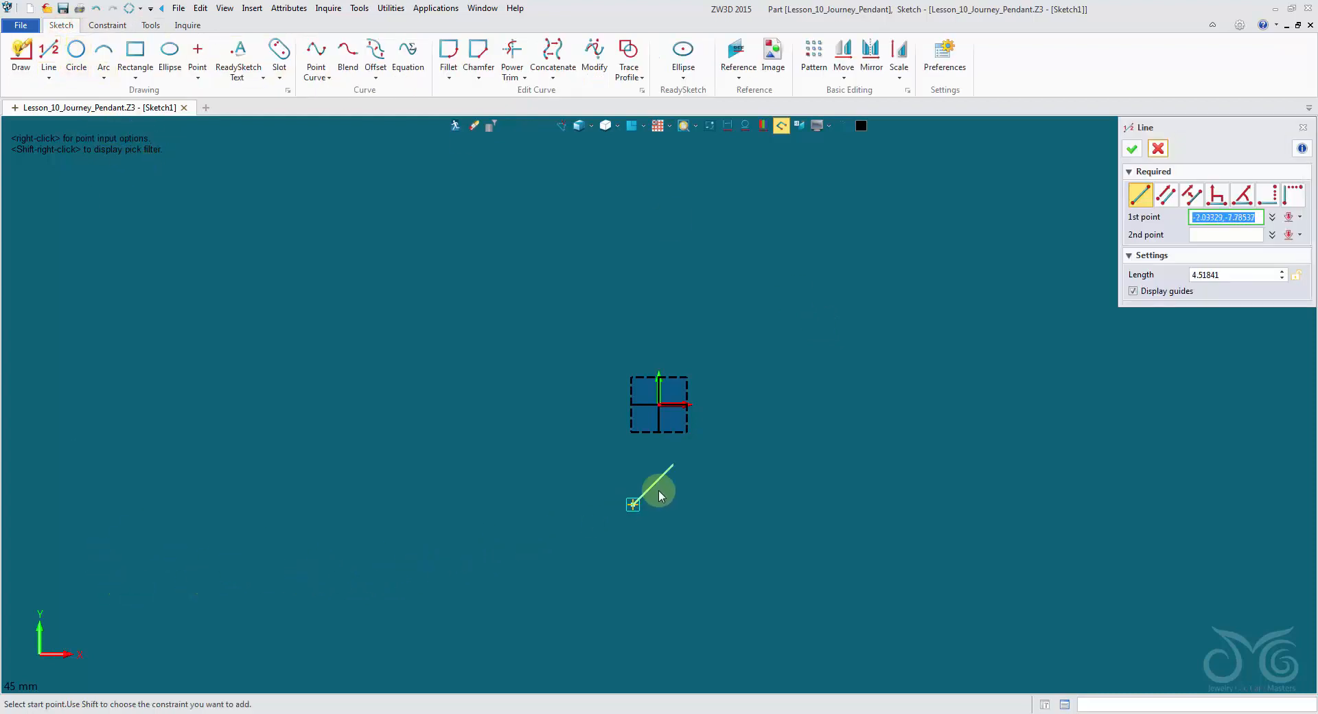
left_click(660, 405)
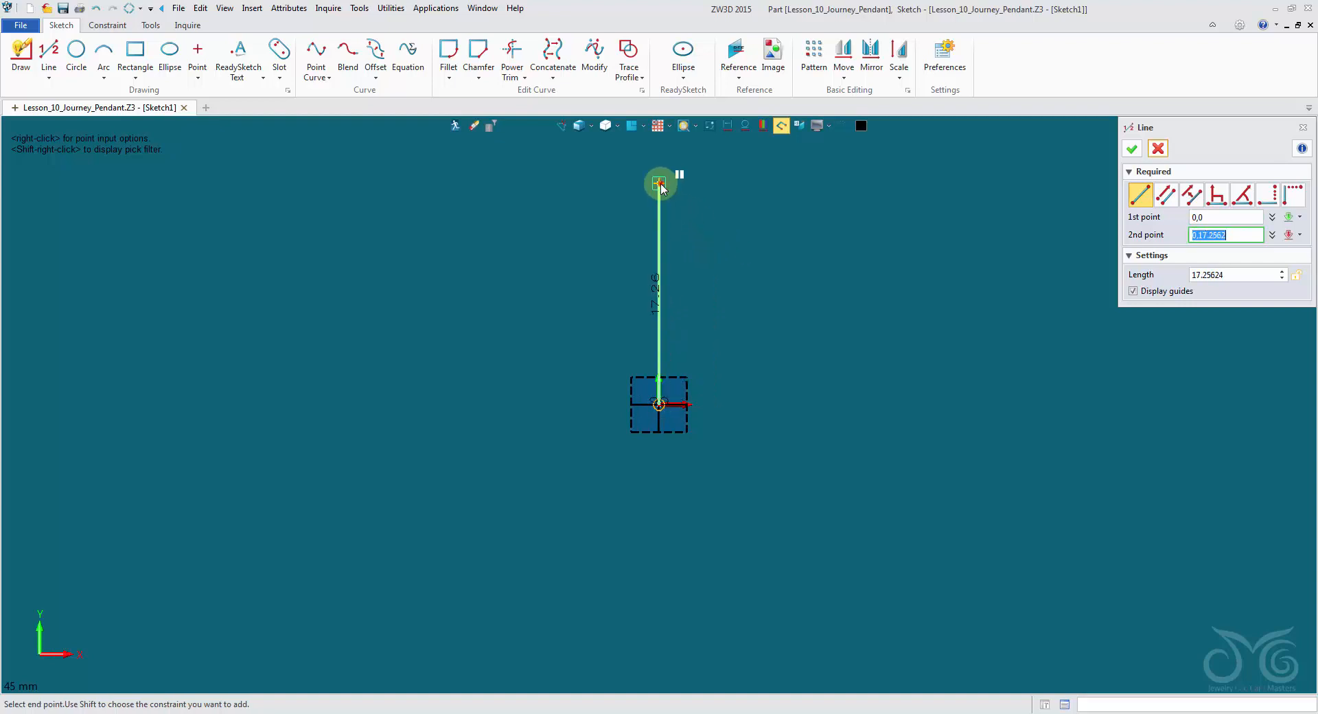
left_click(660, 182)
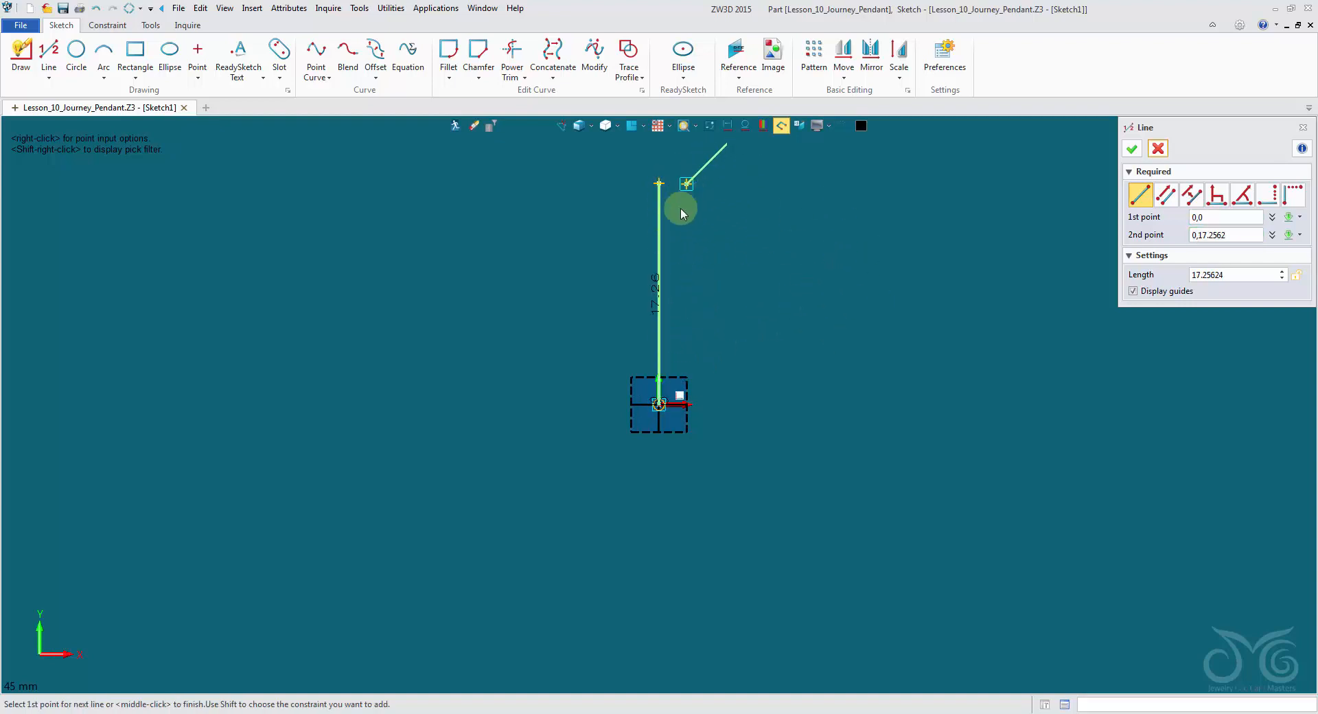
left_click(659, 405)
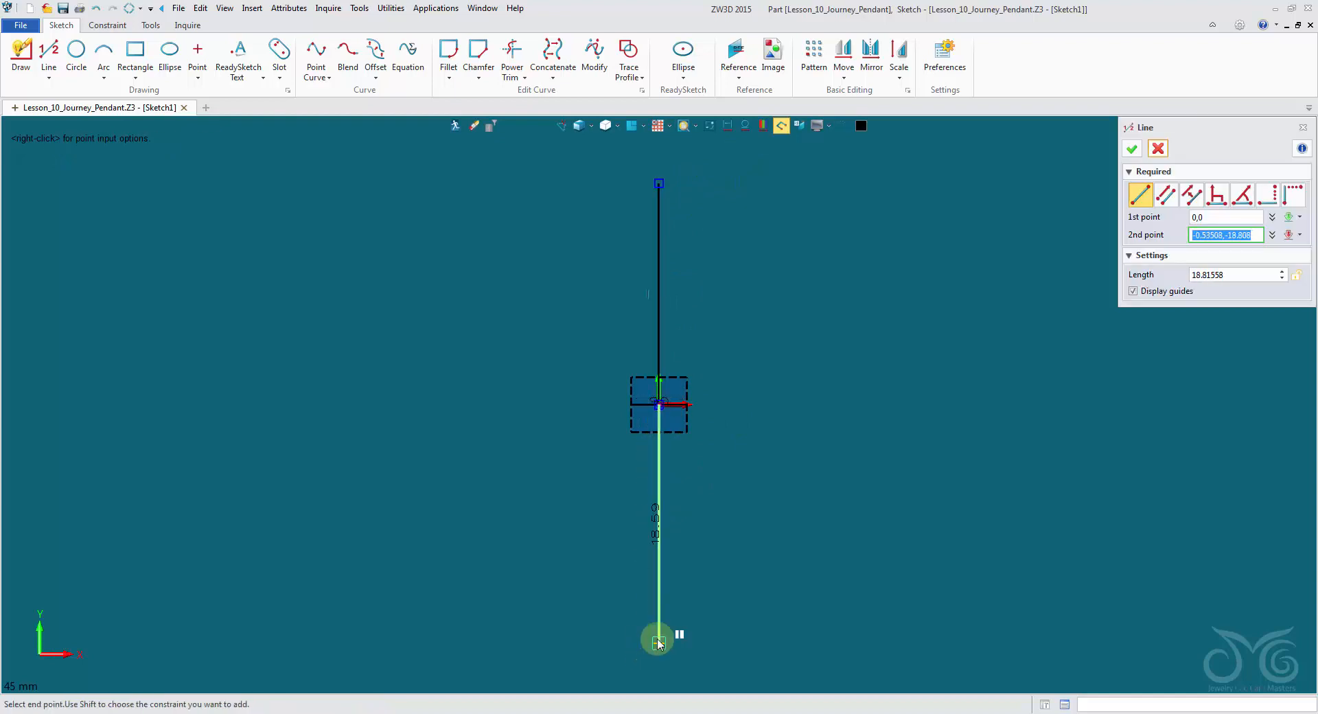
left_click(659, 630)
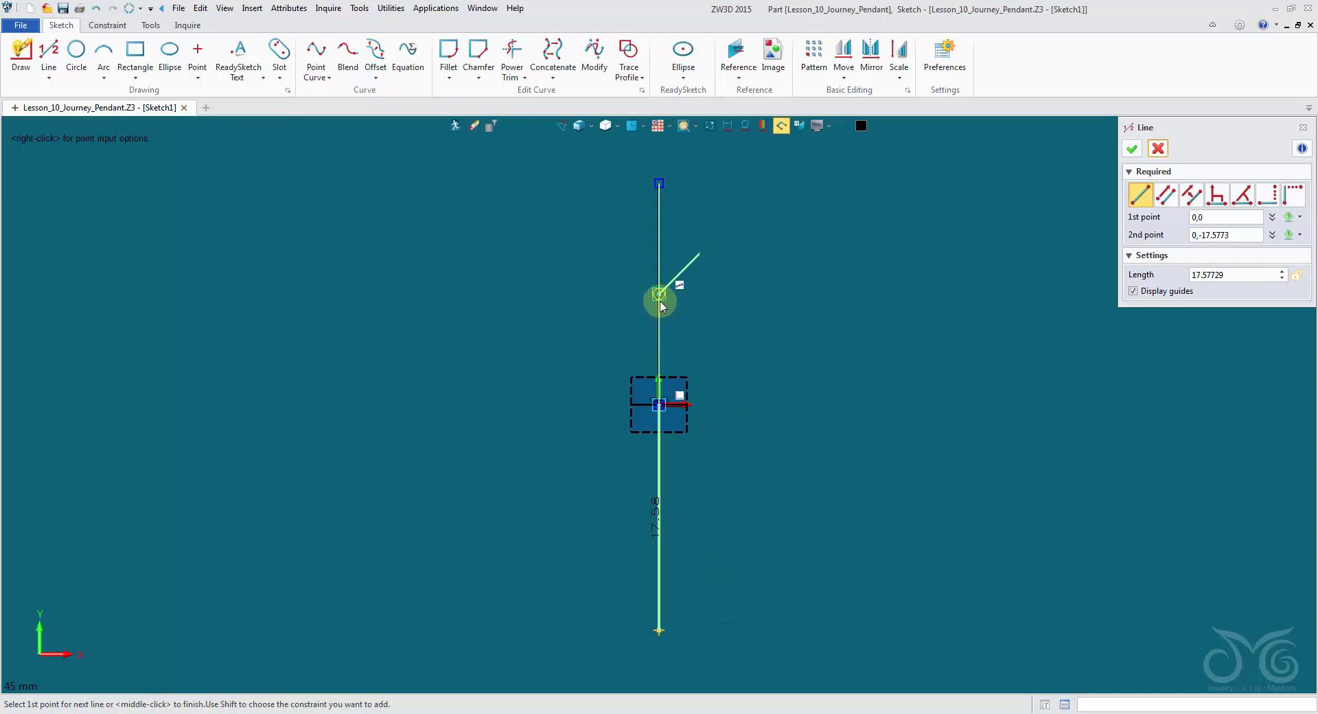
- Draw a horizontal line about 6.7 mm long to the right from the midpoint of the upper vertical line
scroll(661, 305, "up", 2)
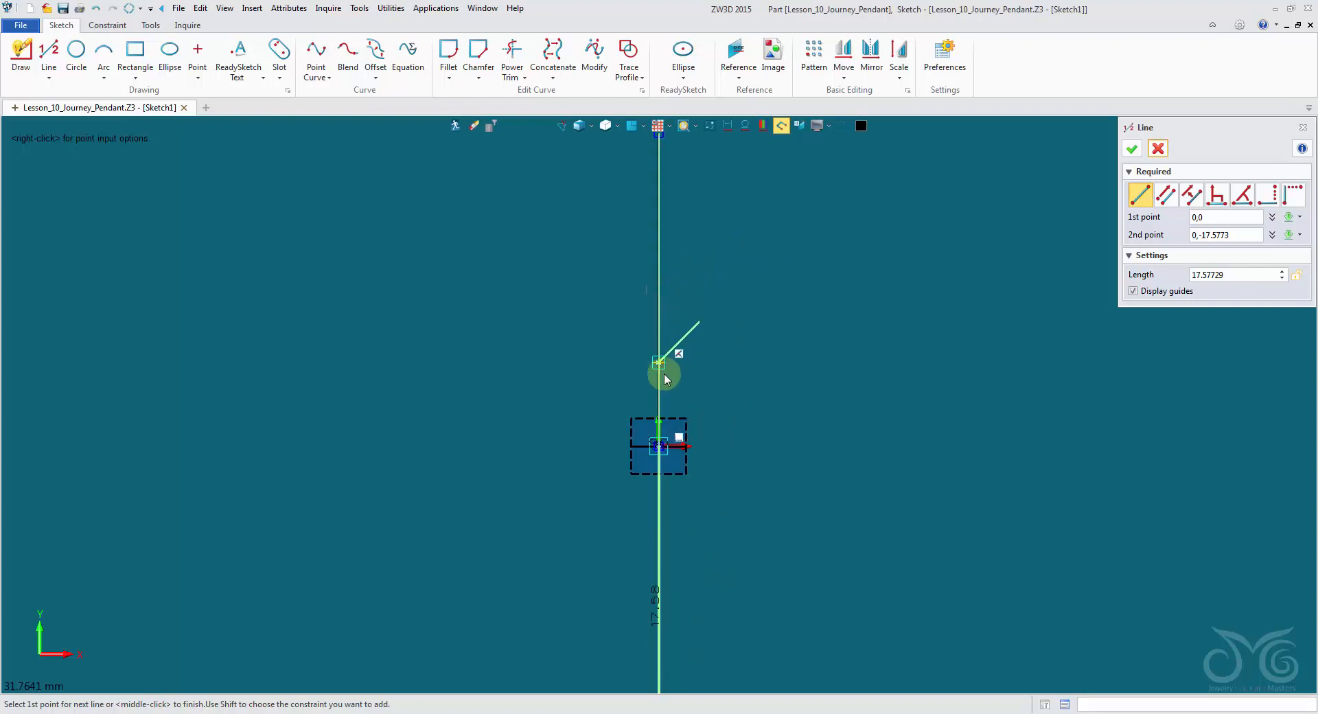
left_click(658, 299)
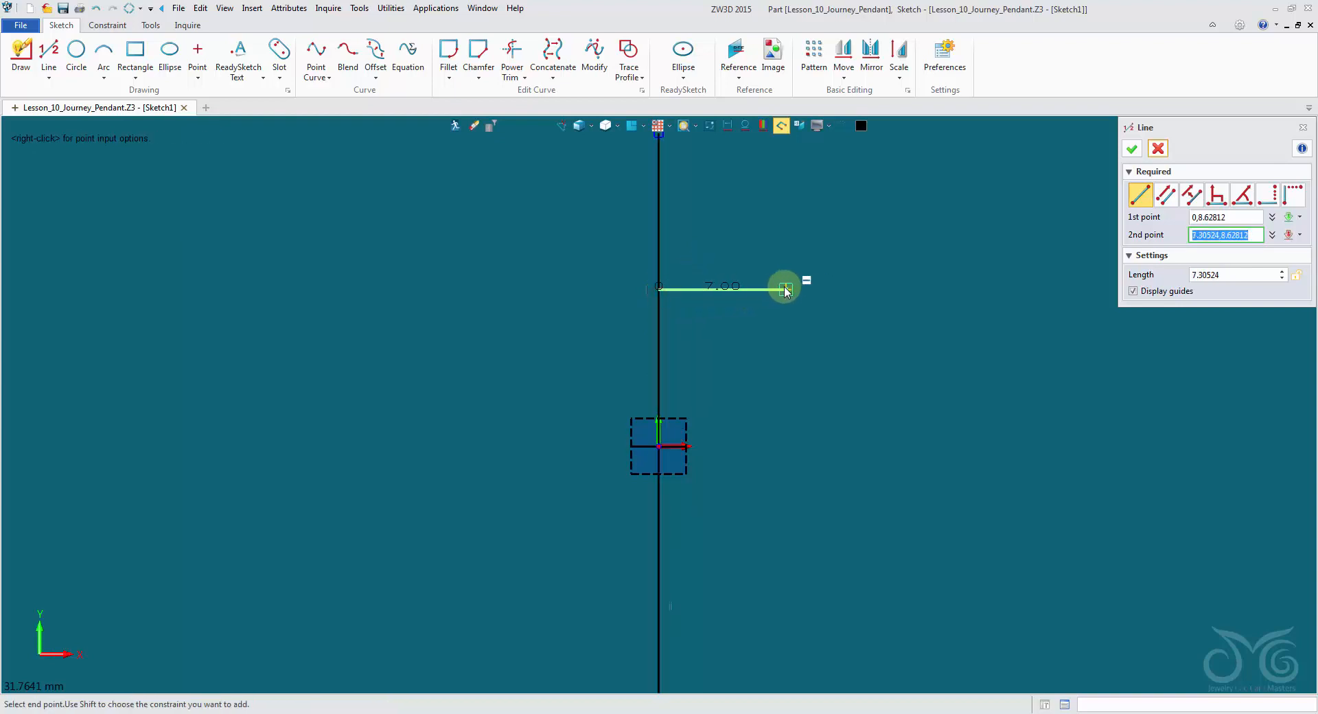
left_click(780, 289)
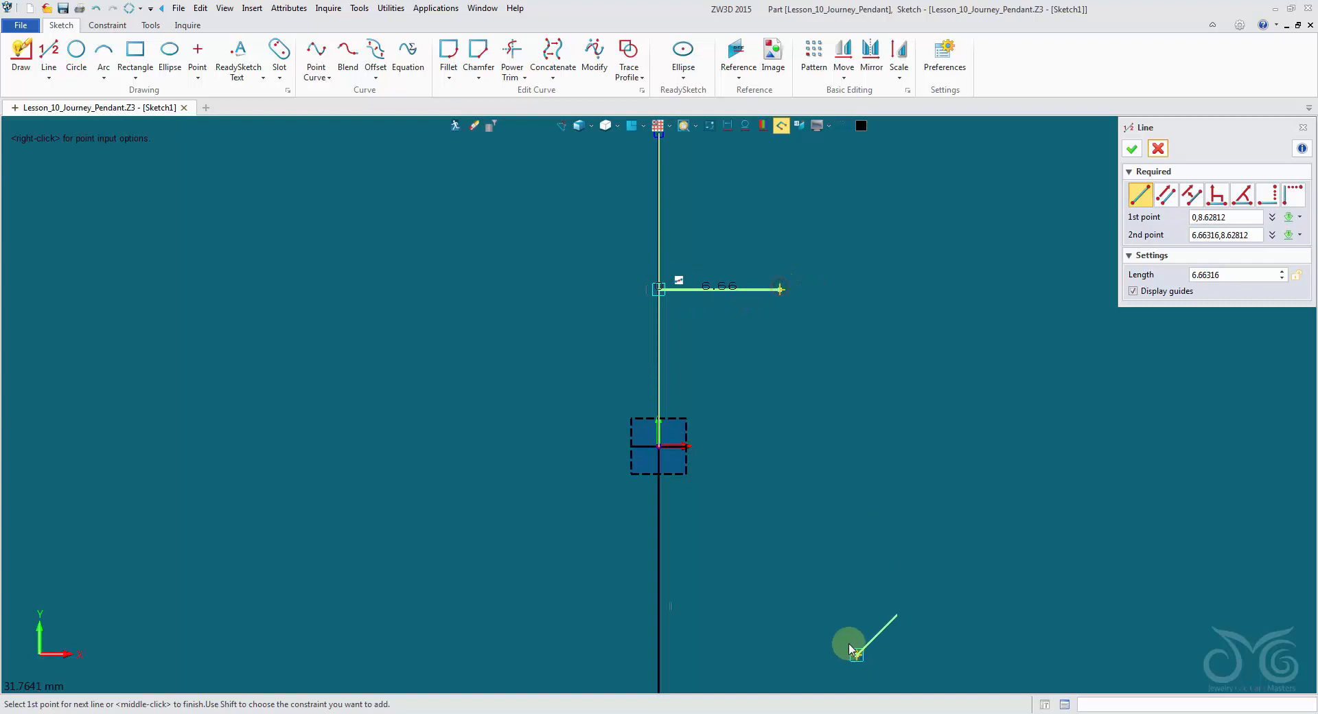
- Draw horizontal lines about 6 mm left from the origin and about 7.5 mm right from the lower vertical line's midpoint
left_click(659, 446)
left_click(548, 445)
middle_click_drag(809, 561, 755, 463)
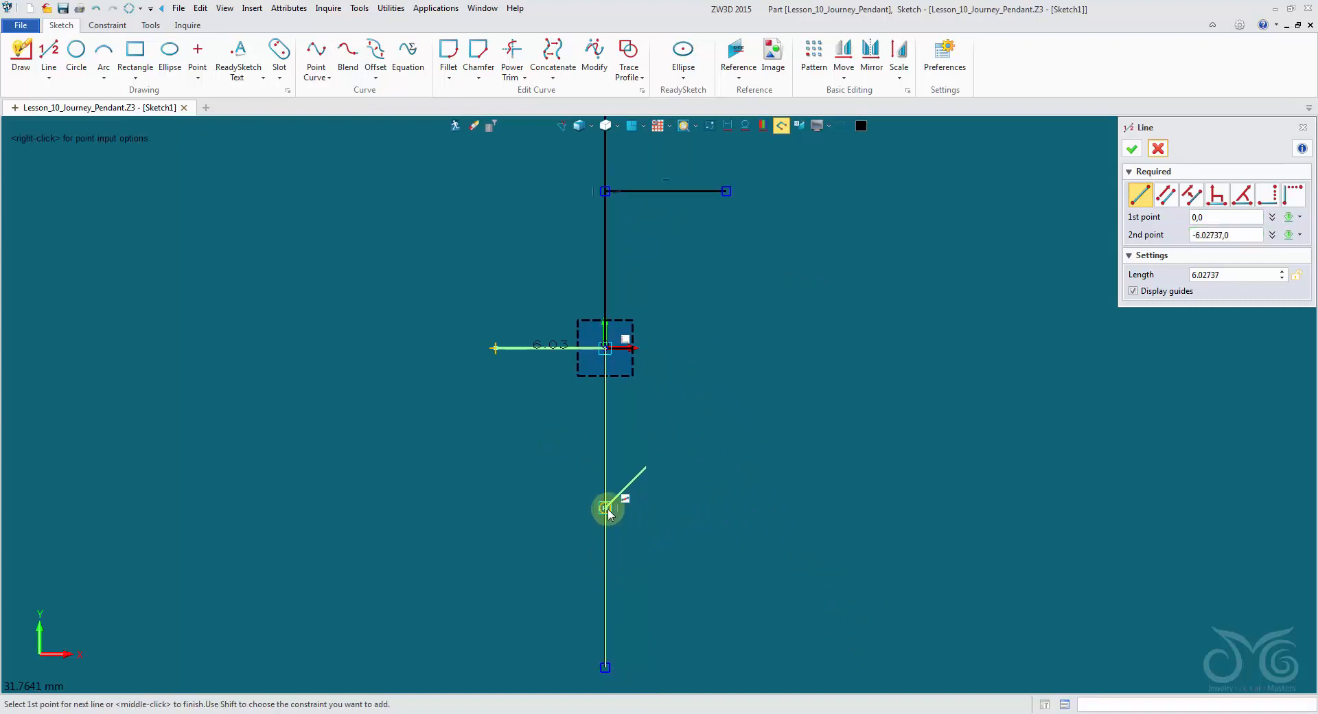
left_click(607, 508)
left_click(742, 508)
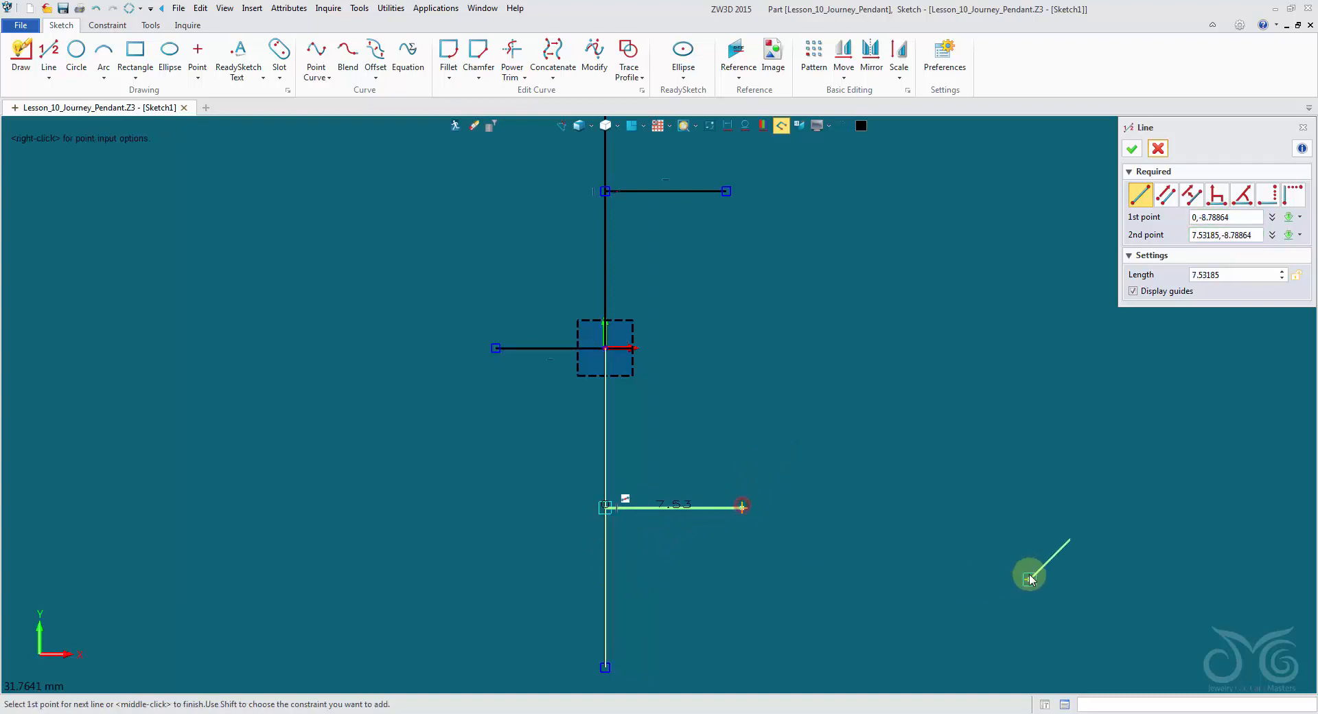
scroll(975, 522, "down", 3)
middle_click(967, 508)
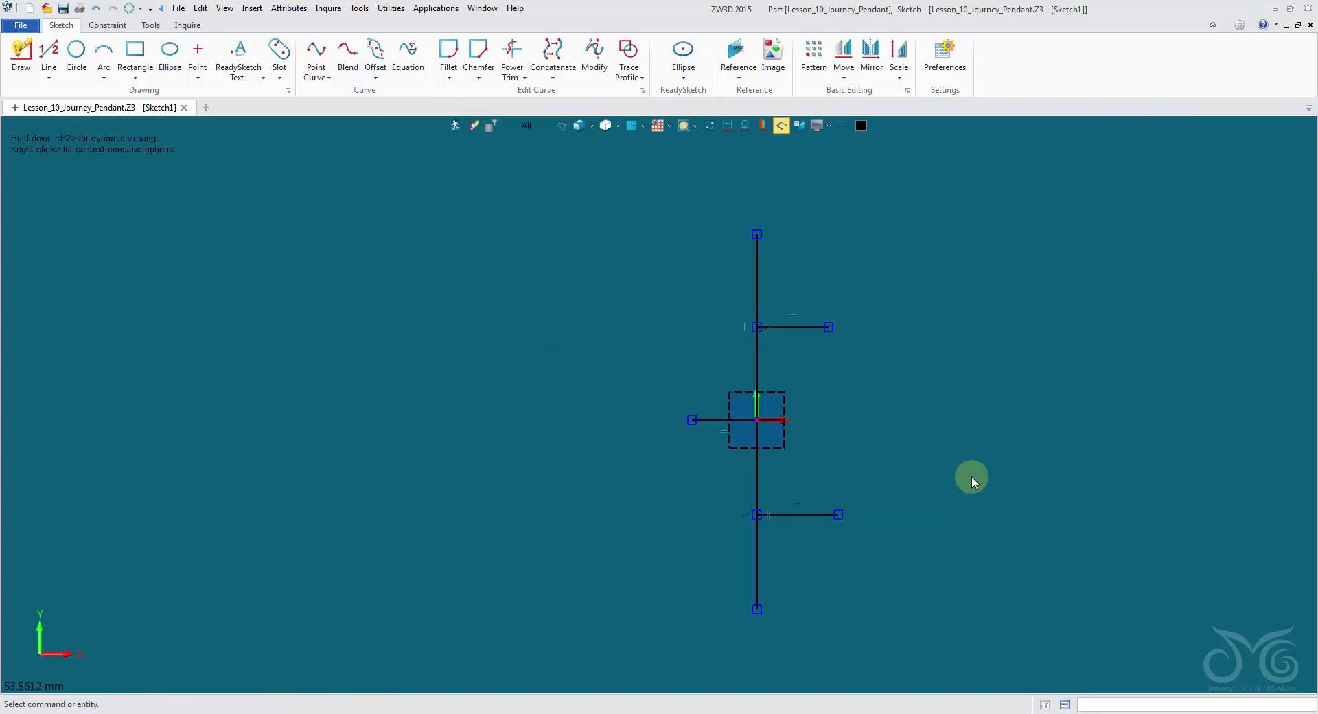
- Draw an angled line about 6.6 mm long from the top end of the upper vertical line, sloping down to the right
middle_click(862, 194)
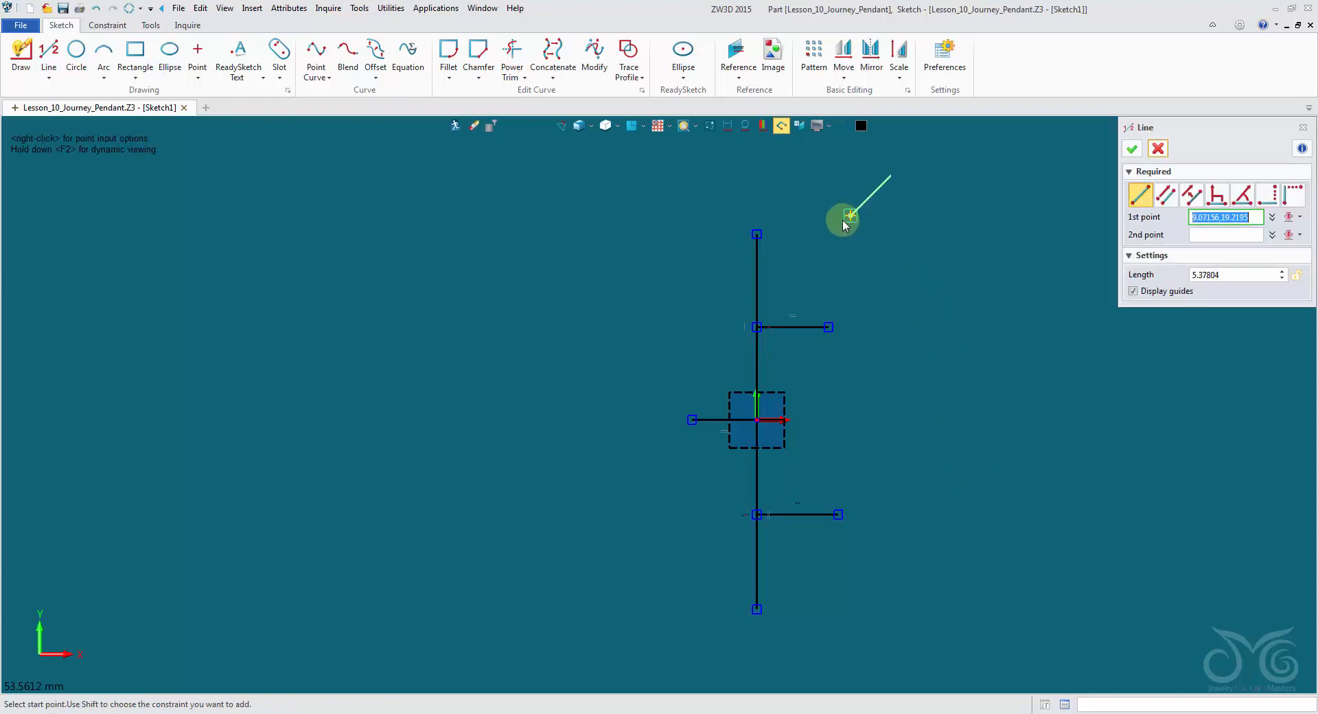
left_click(758, 234)
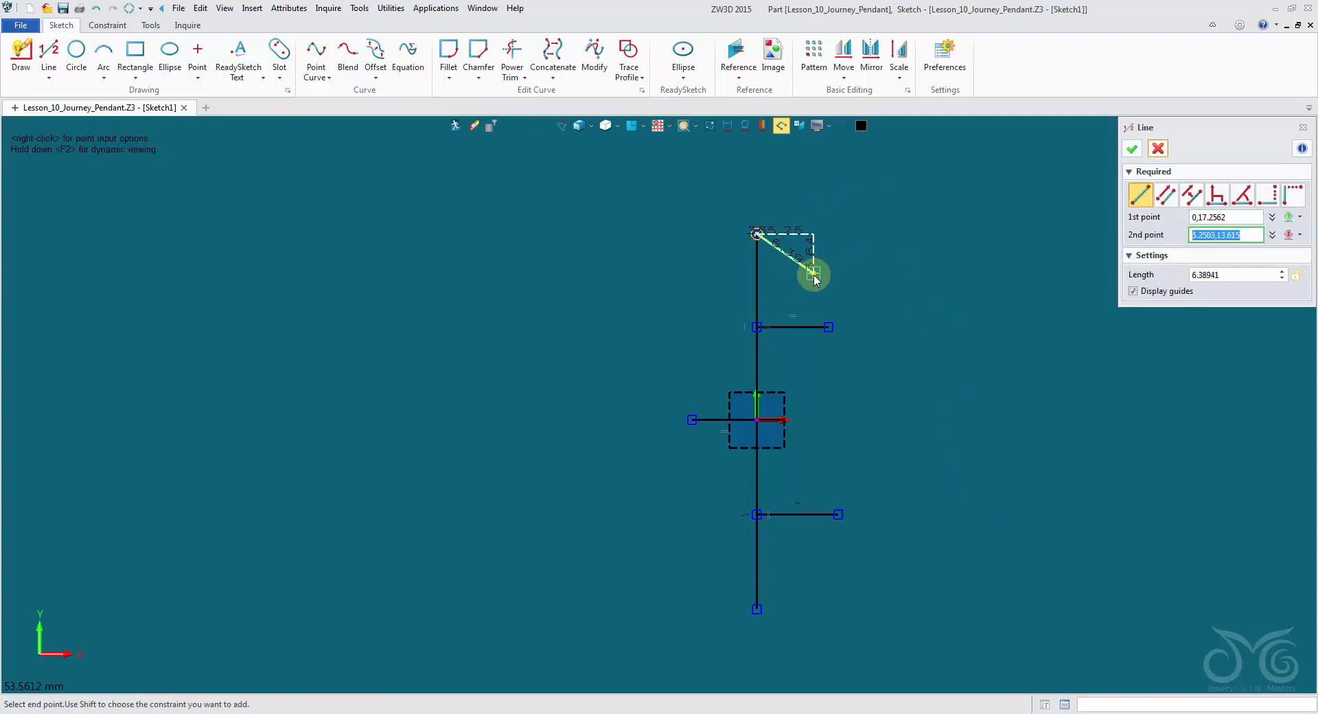
left_click(814, 275)
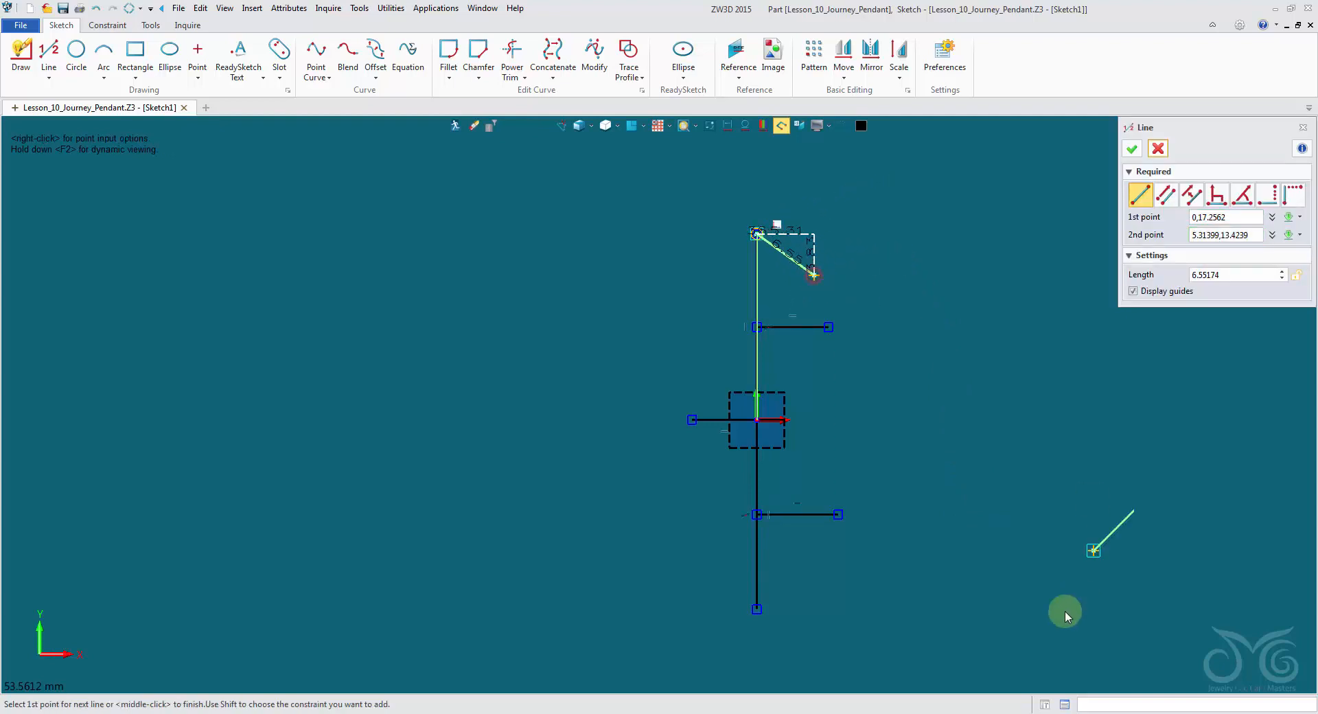
left_click(759, 608)
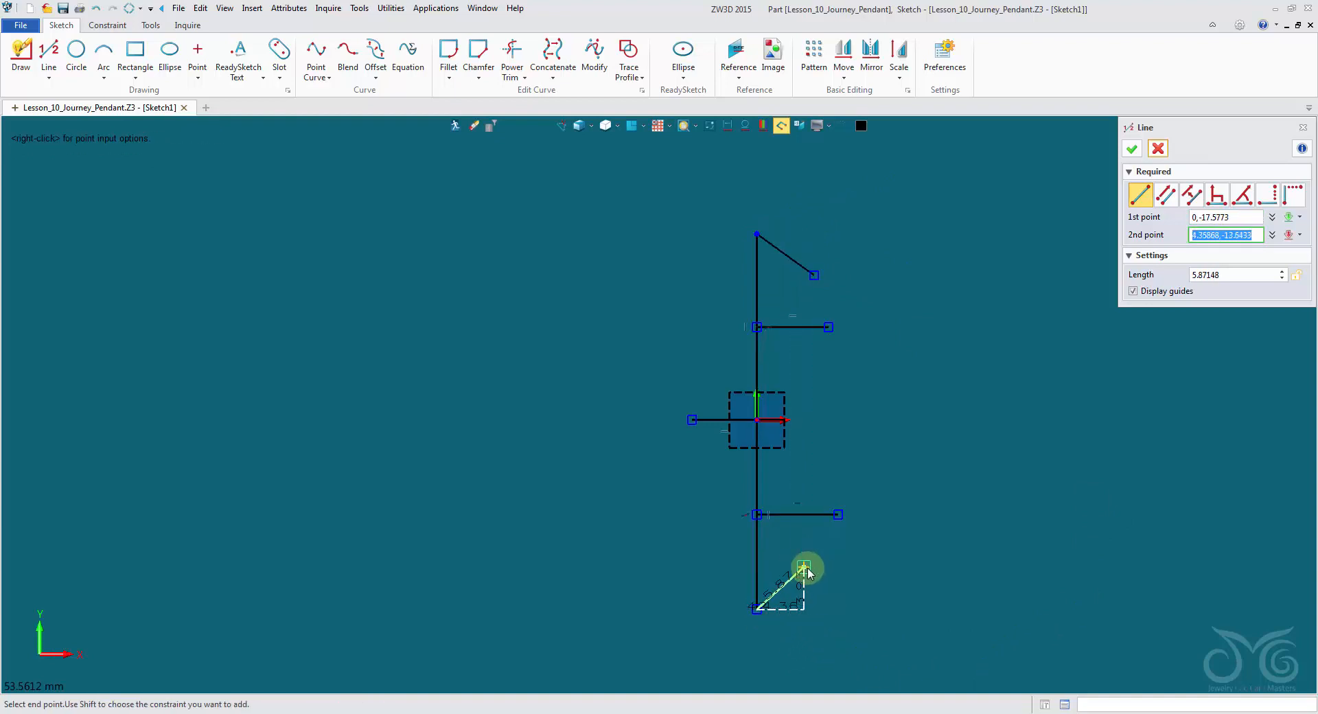
scroll(816, 570, "up", 3)
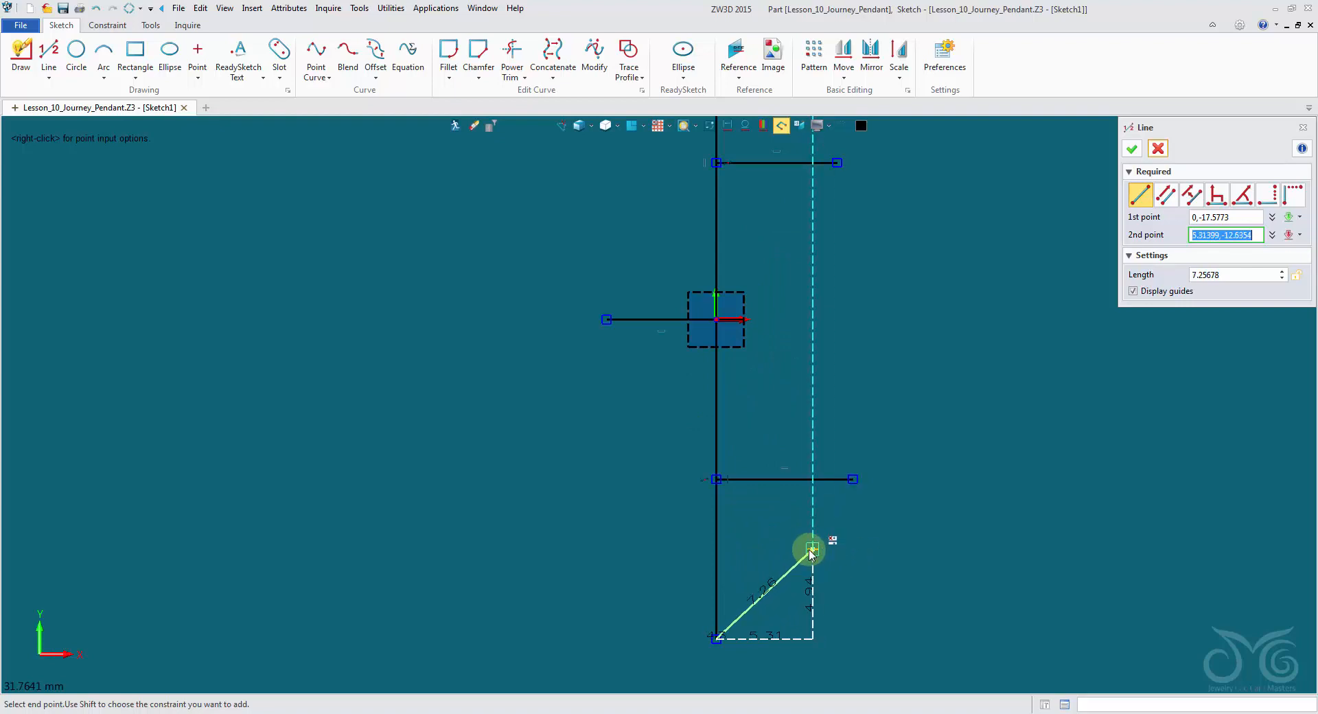
scroll(810, 553, "down", 1)
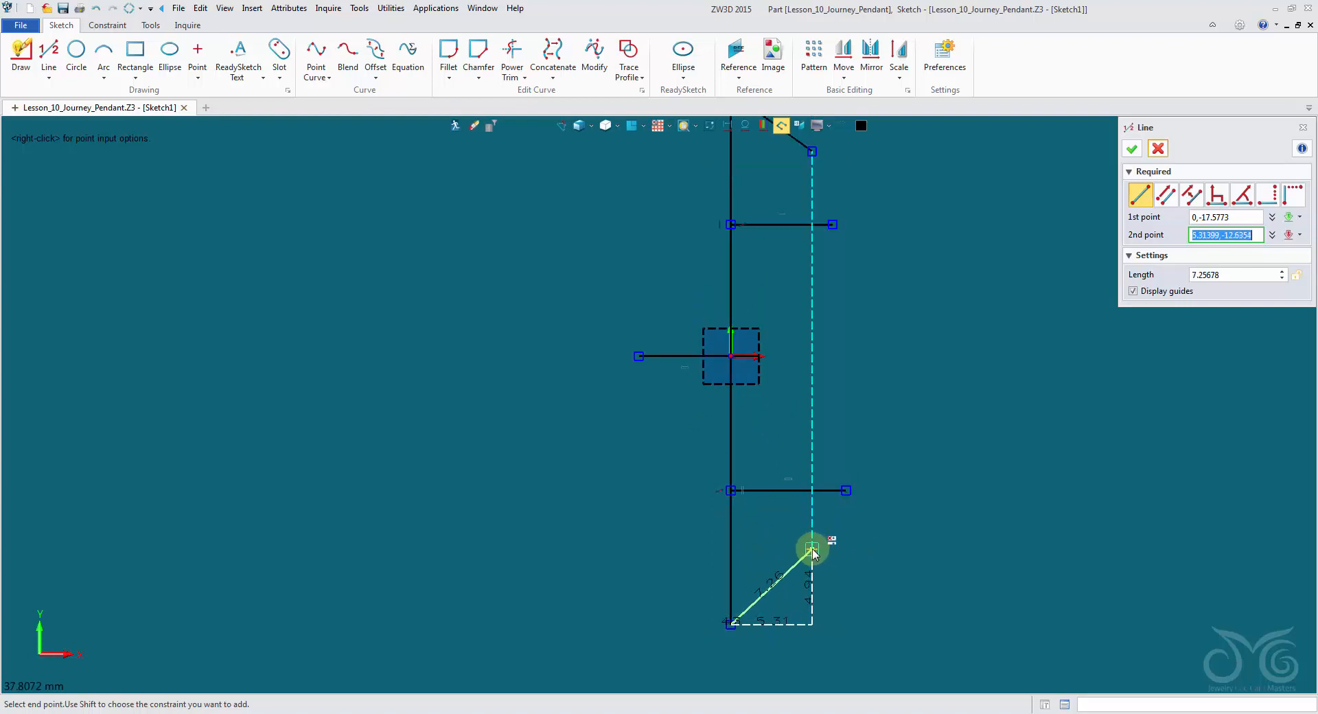
left_click(812, 549)
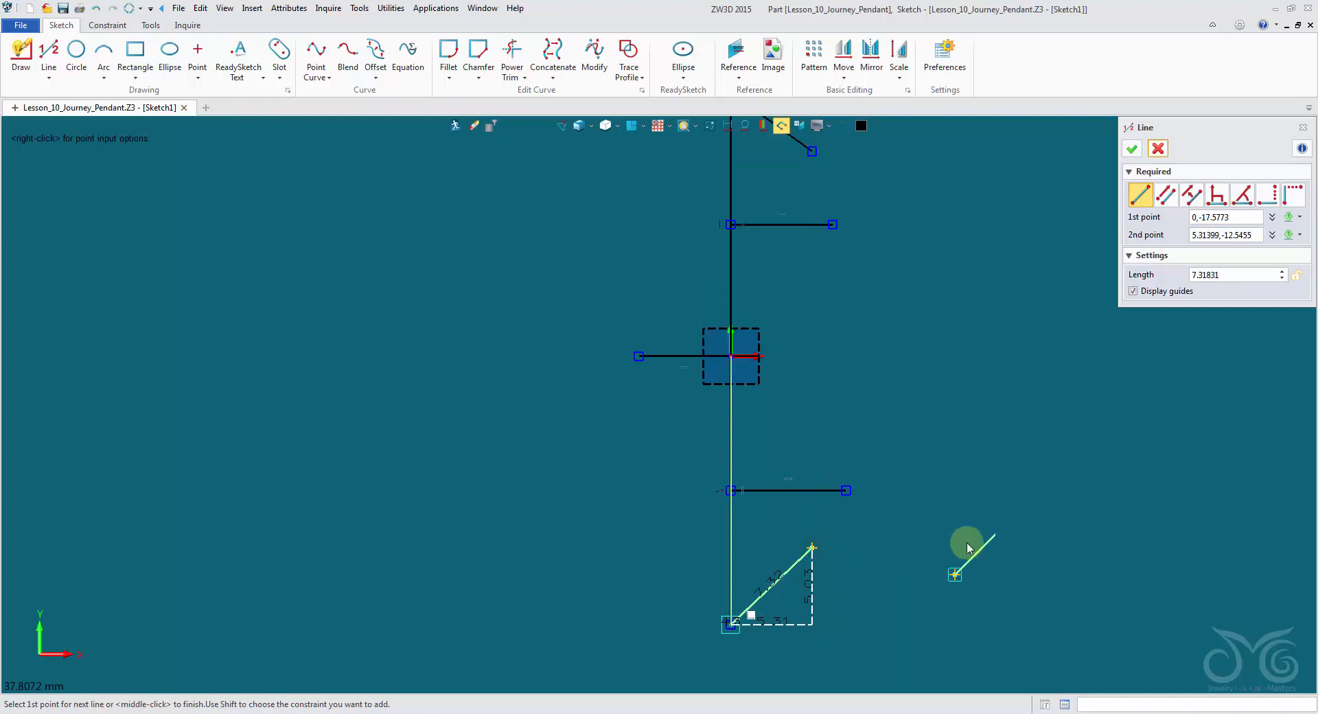
left_click(1166, 150)
- Draw an angled line about 10.4 mm long from the bottom end of the lower vertical line, sloping up to the right
middle_click(950, 342)
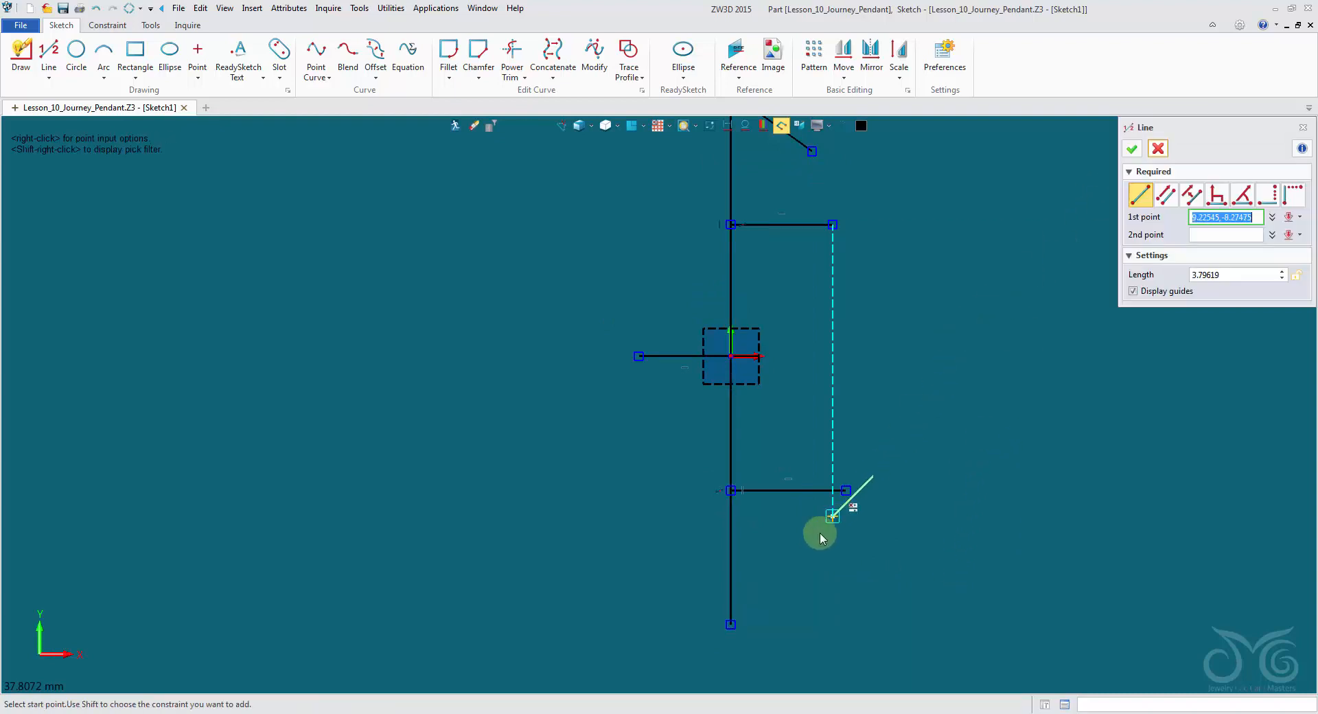
left_click(743, 622)
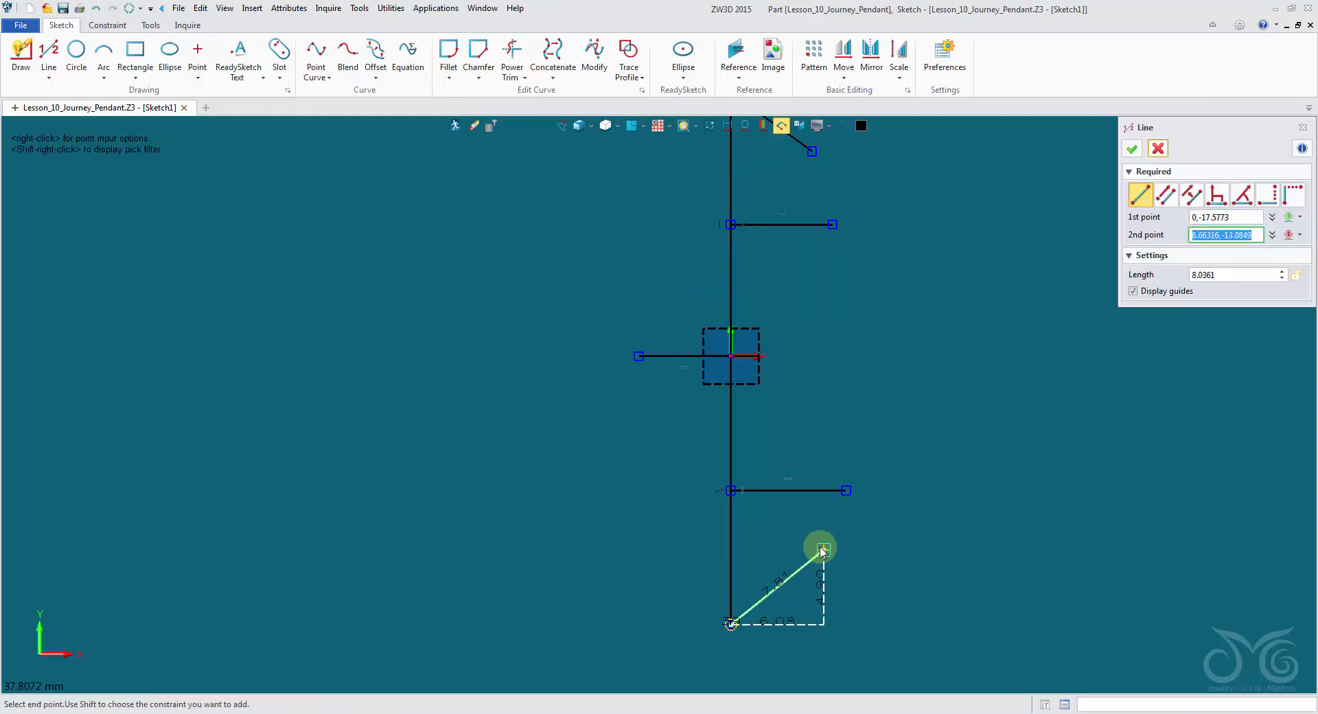
left_click(870, 550)
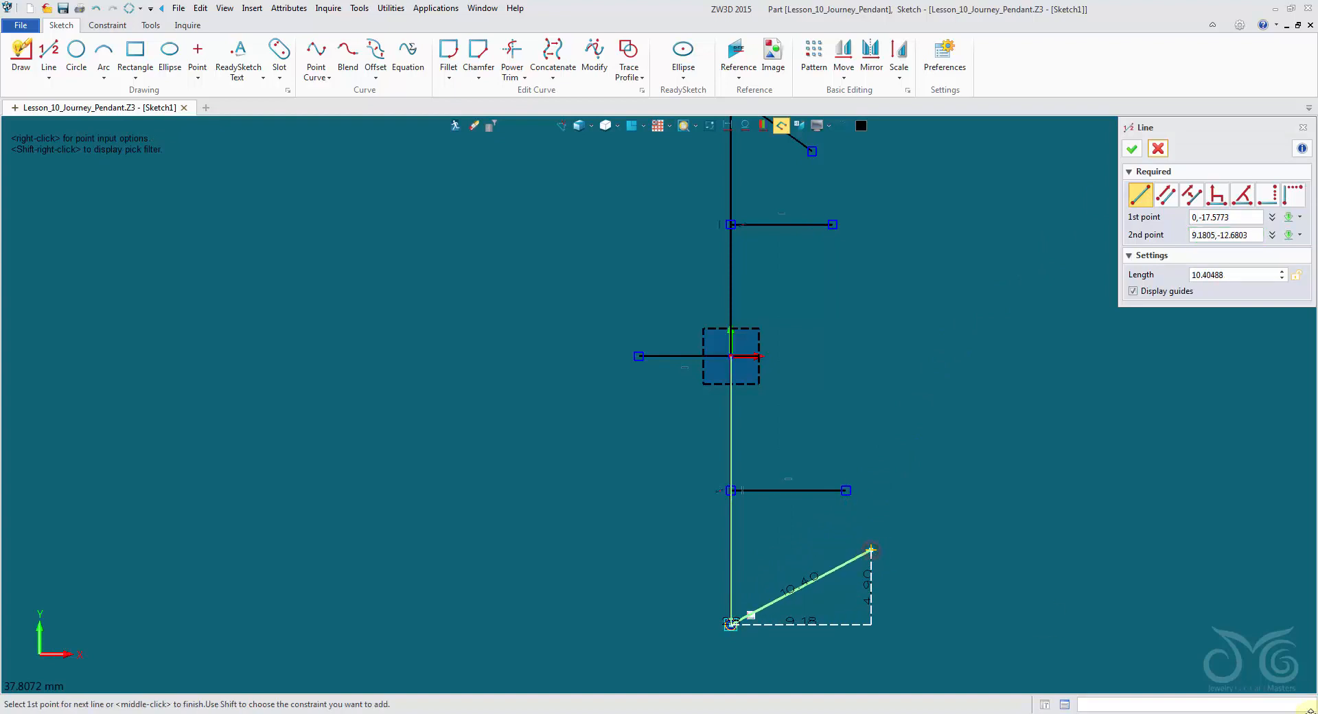
left_click(1131, 149)
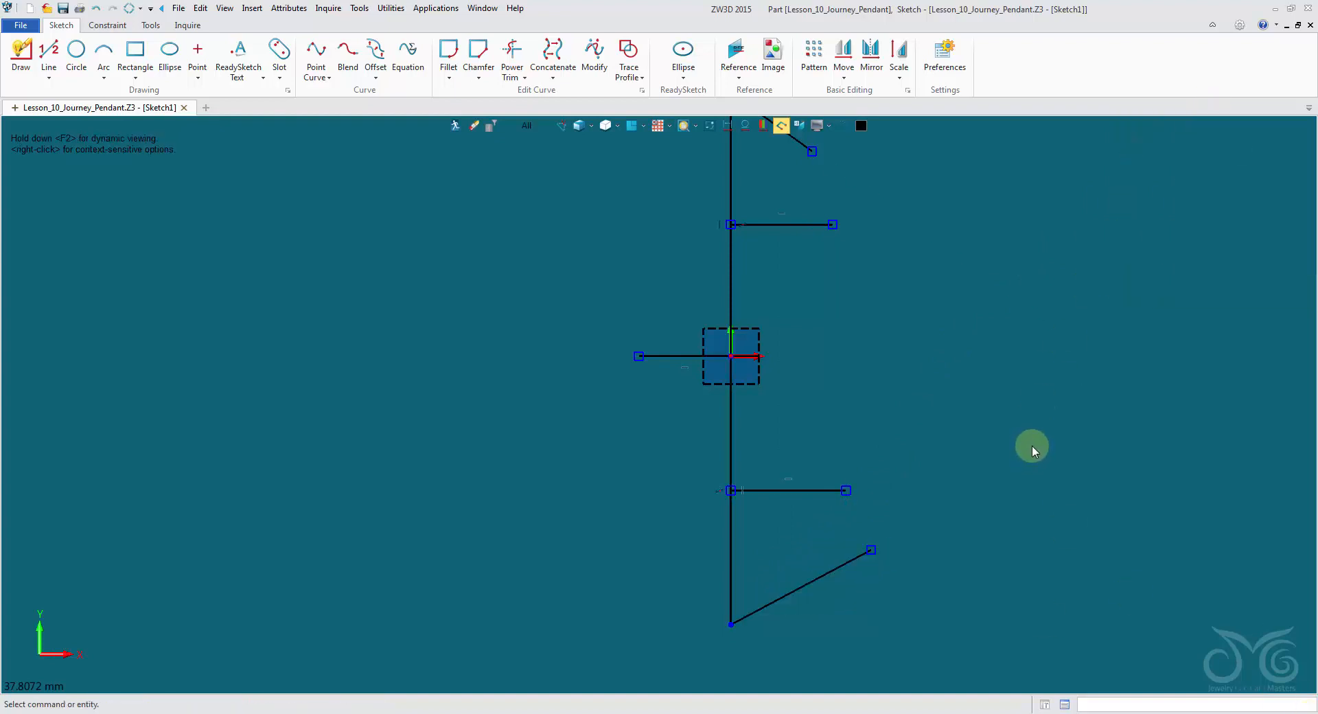
- Add a Quick Dimension to the upper vertical line and drive it with the part variable TopLength
scroll(941, 227, "down", 3)
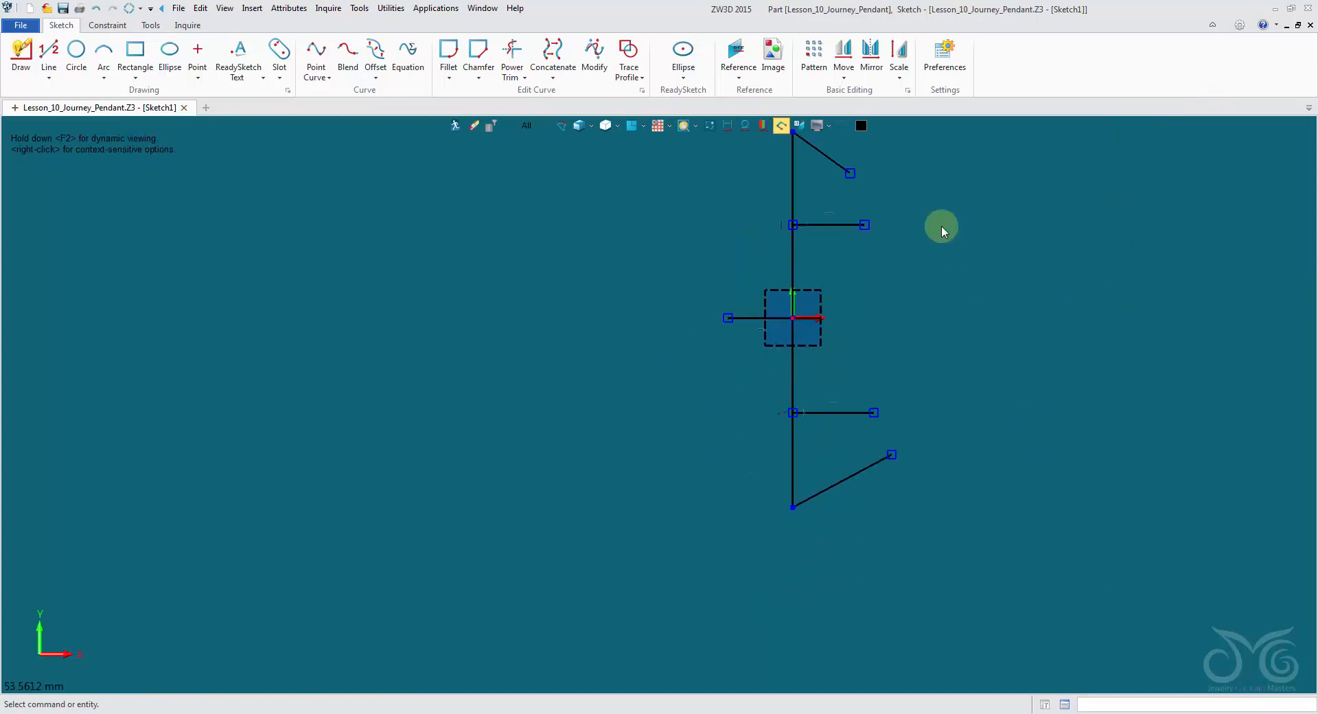
scroll(862, 271, "up", 1)
right_click(873, 194)
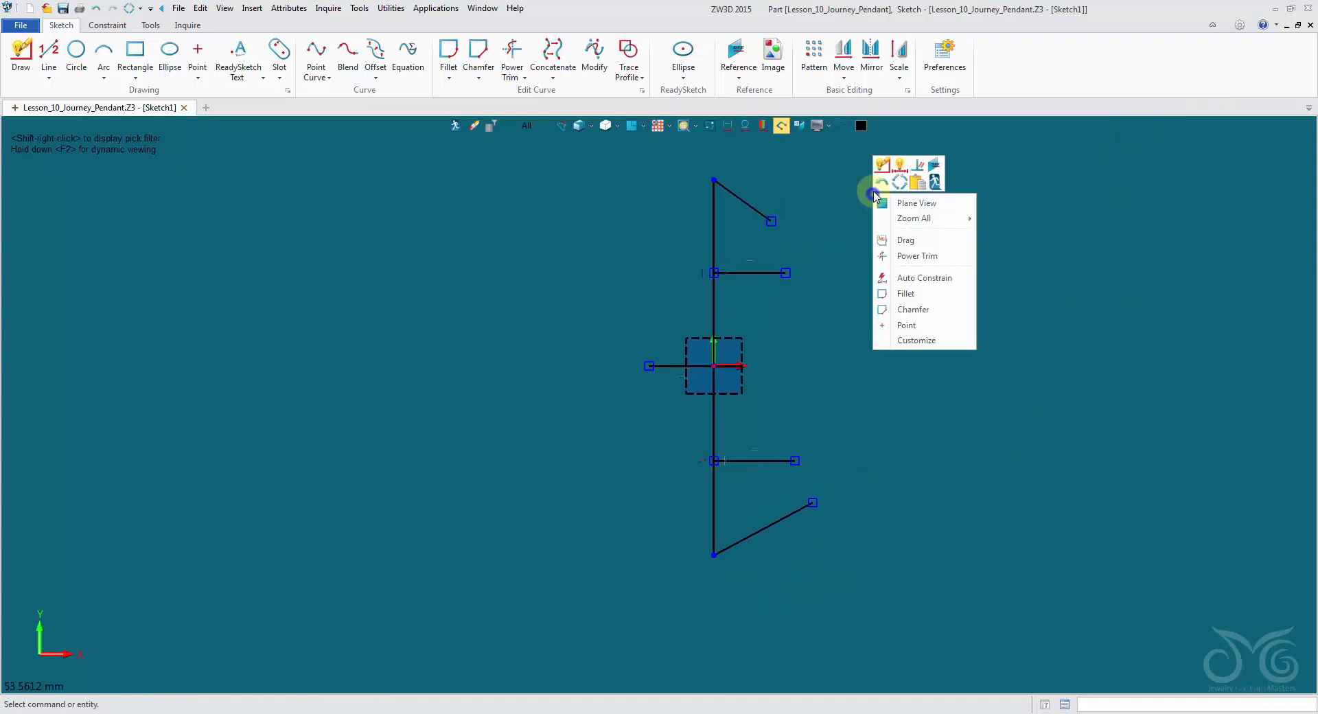
left_click(899, 165)
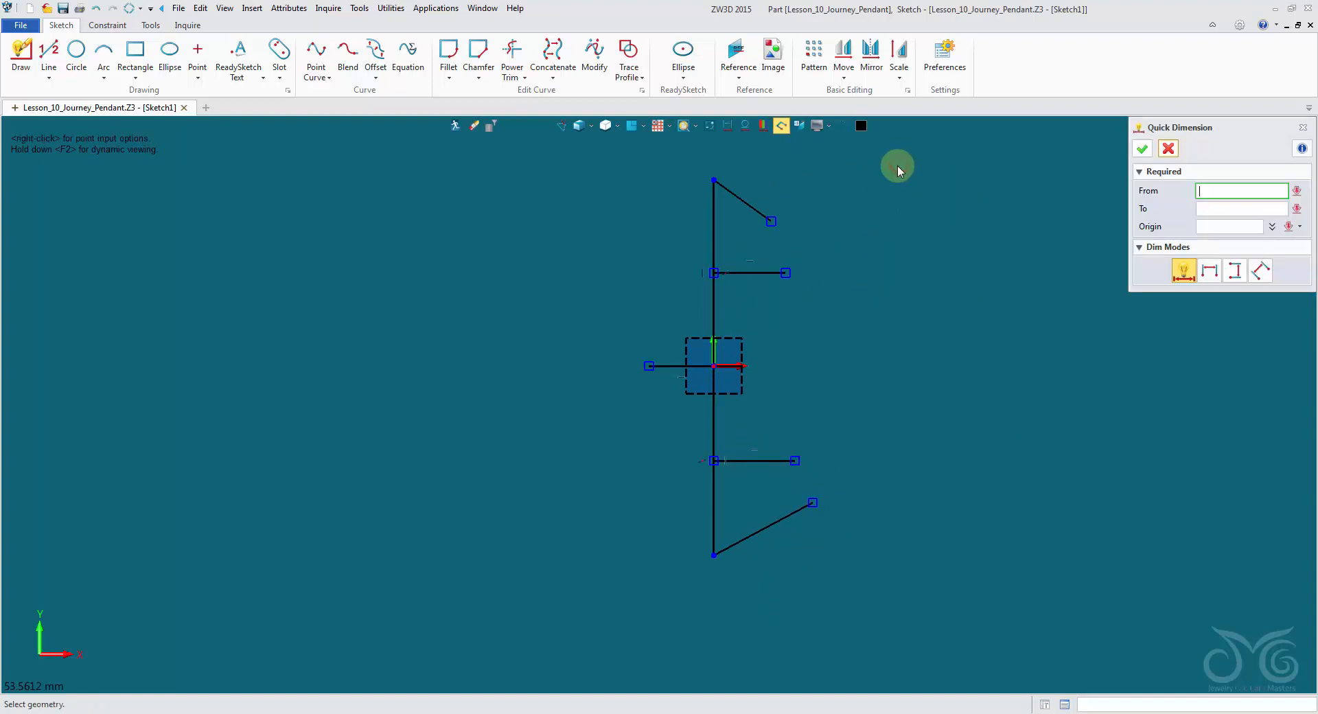
left_click(714, 225)
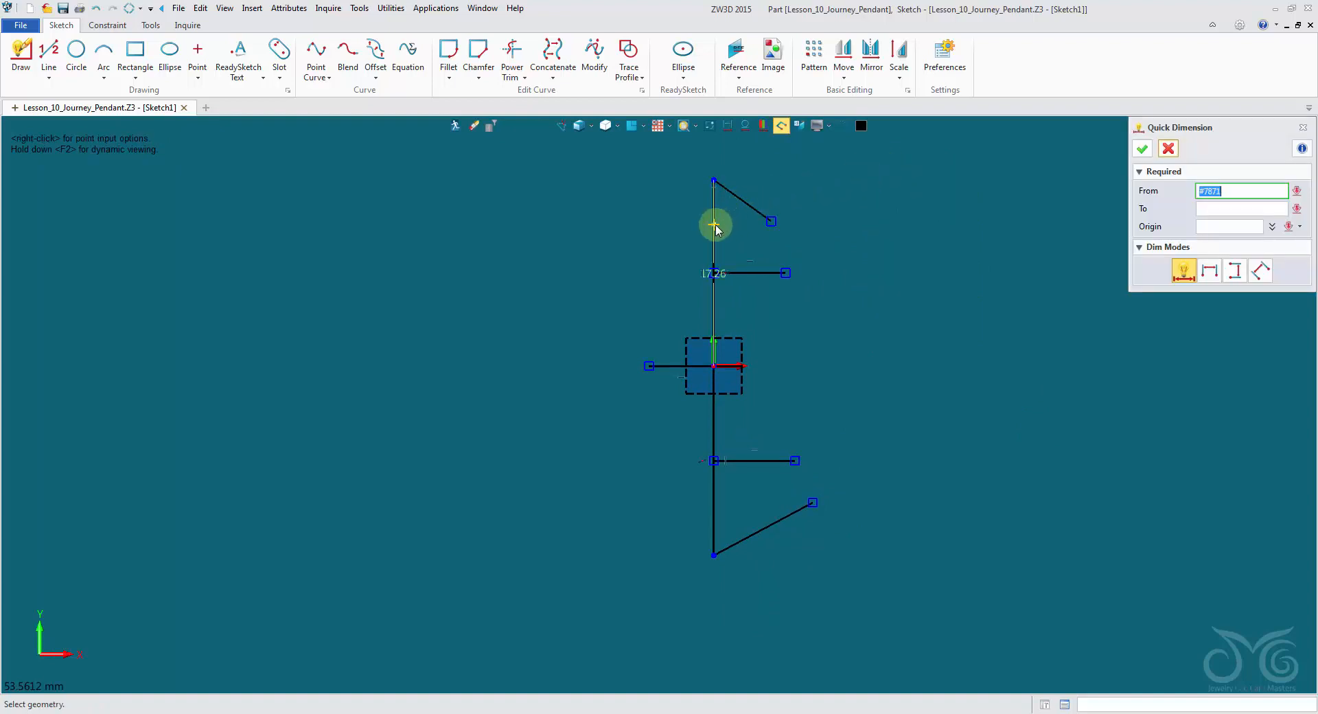
left_click(680, 263)
left_click_drag(809, 276, 525, 255)
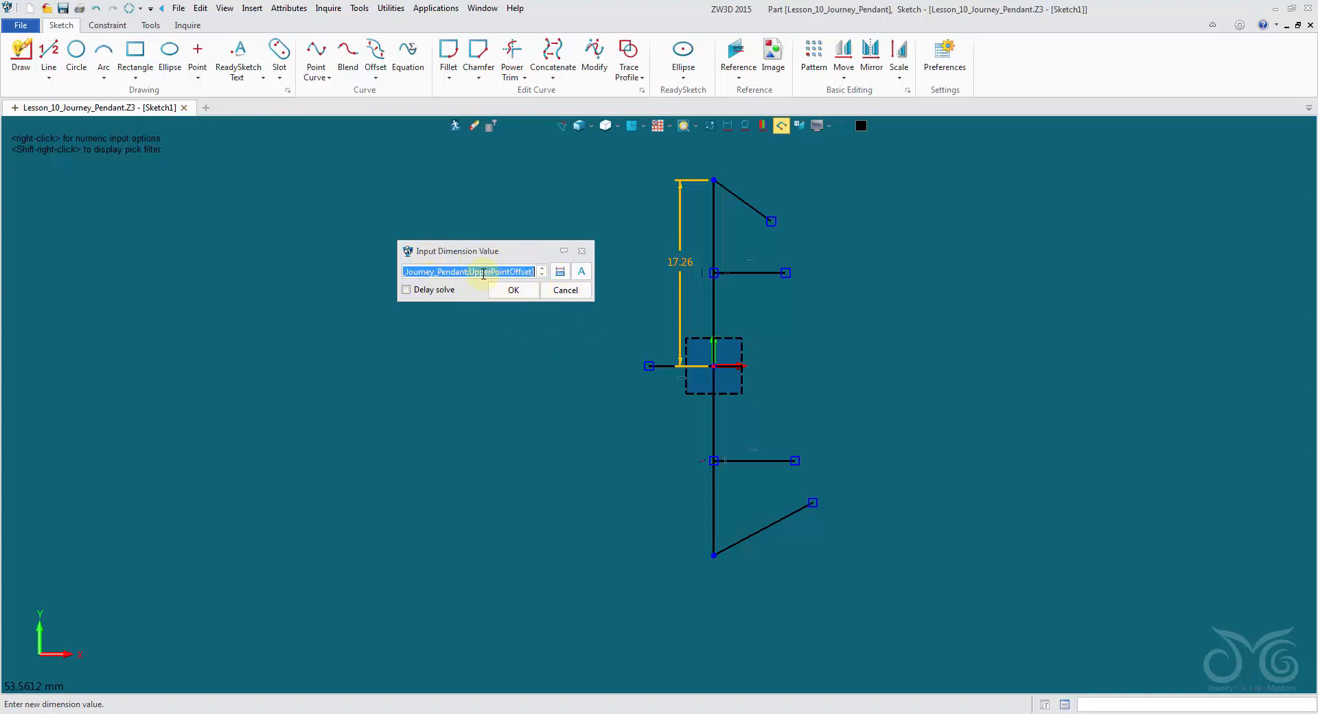
key("BackSpace")
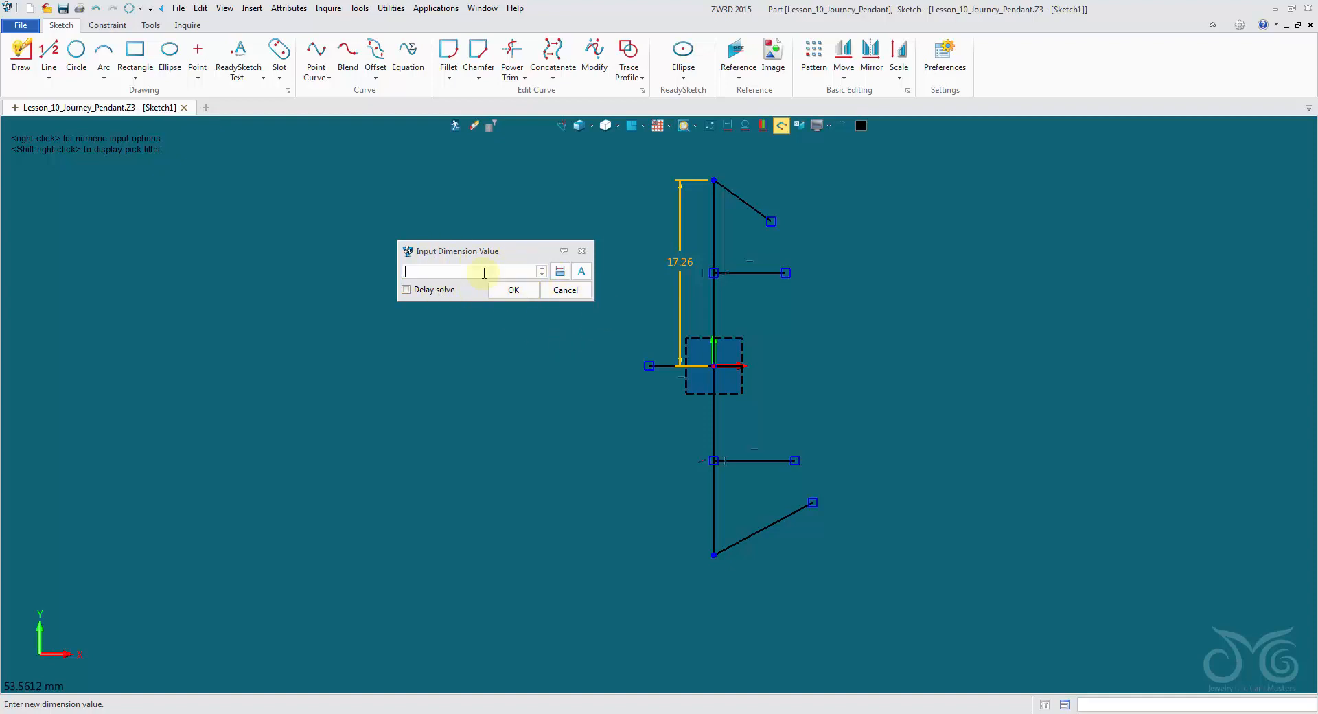
left_click(580, 272)
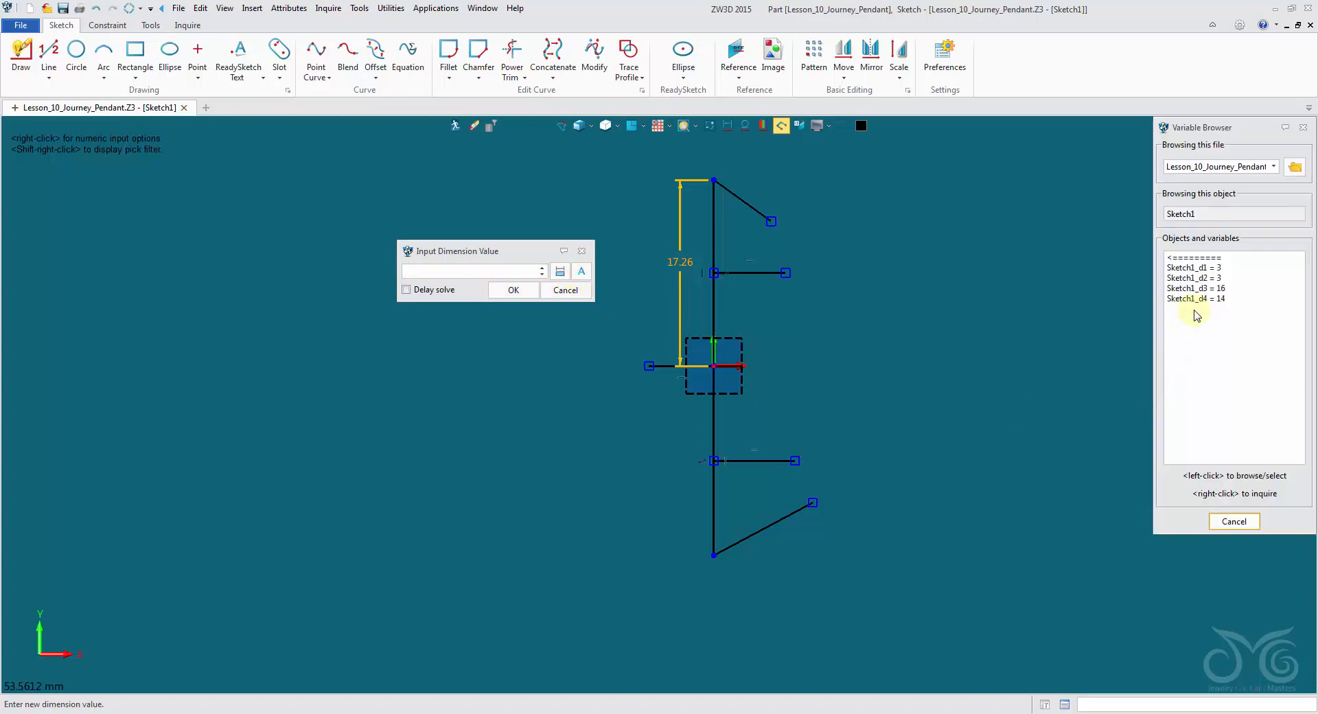
left_click(1206, 260)
left_click(1207, 261)
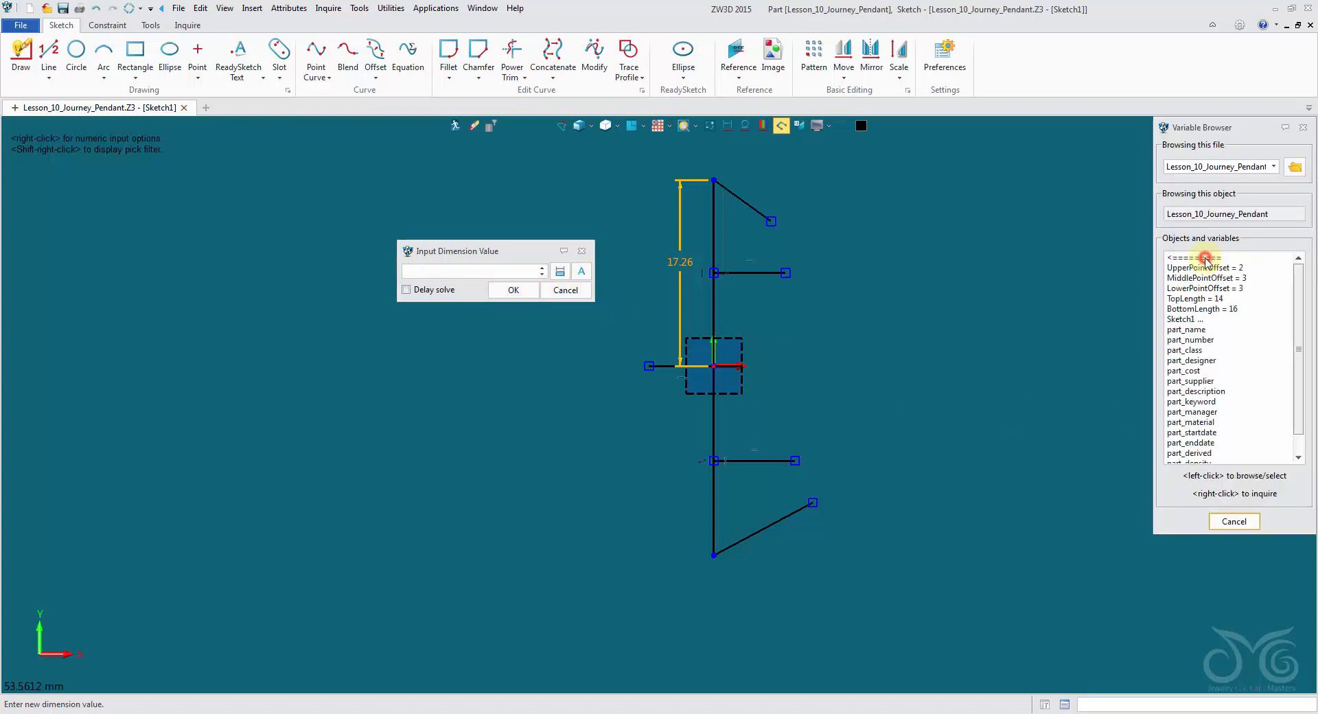
left_click(1218, 300)
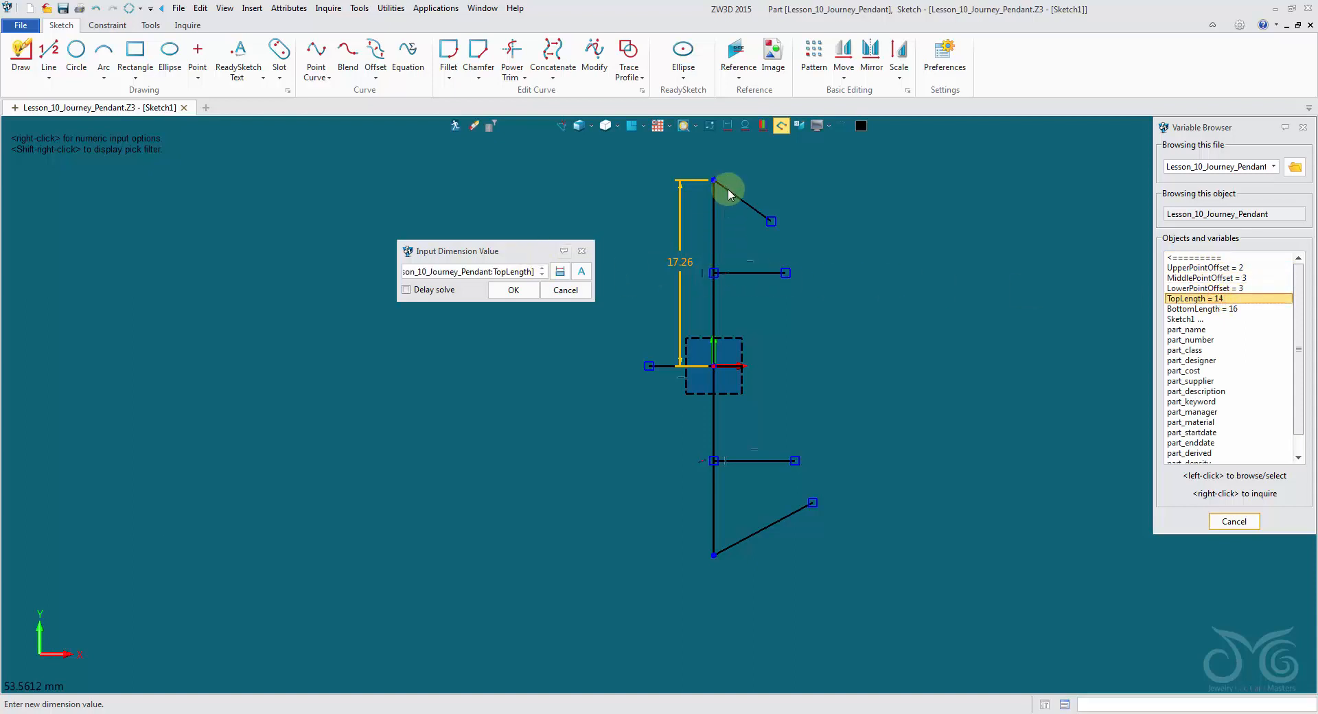
left_click(514, 290)
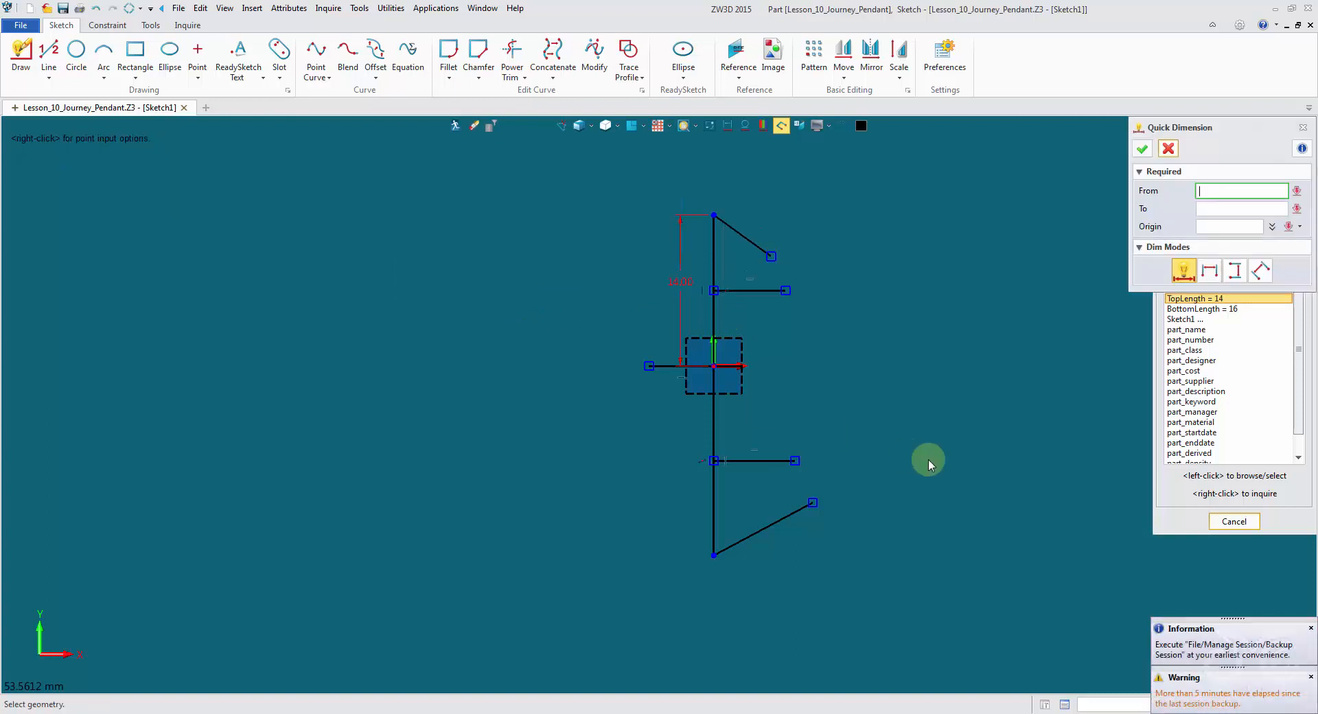
- Dimension the upper horizontal line's length and link it to the part variable UpperPointOffset
left_click(747, 291)
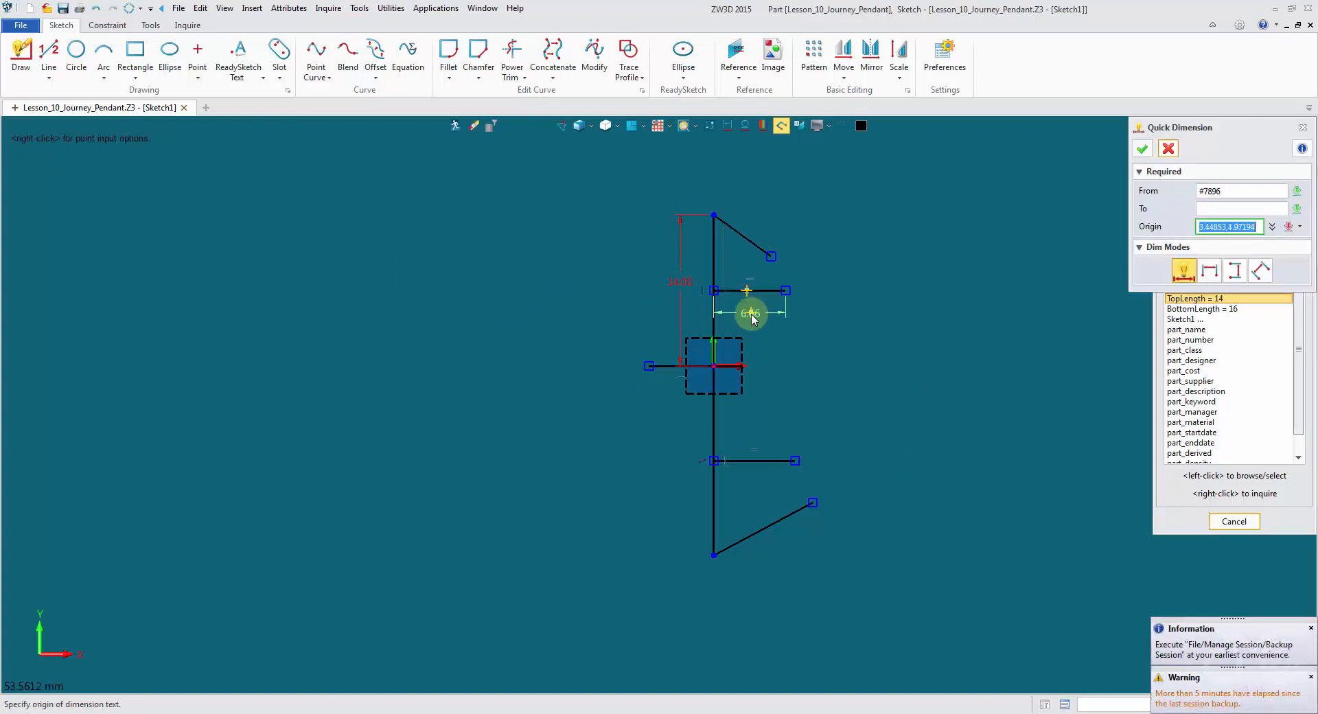
left_click(750, 315)
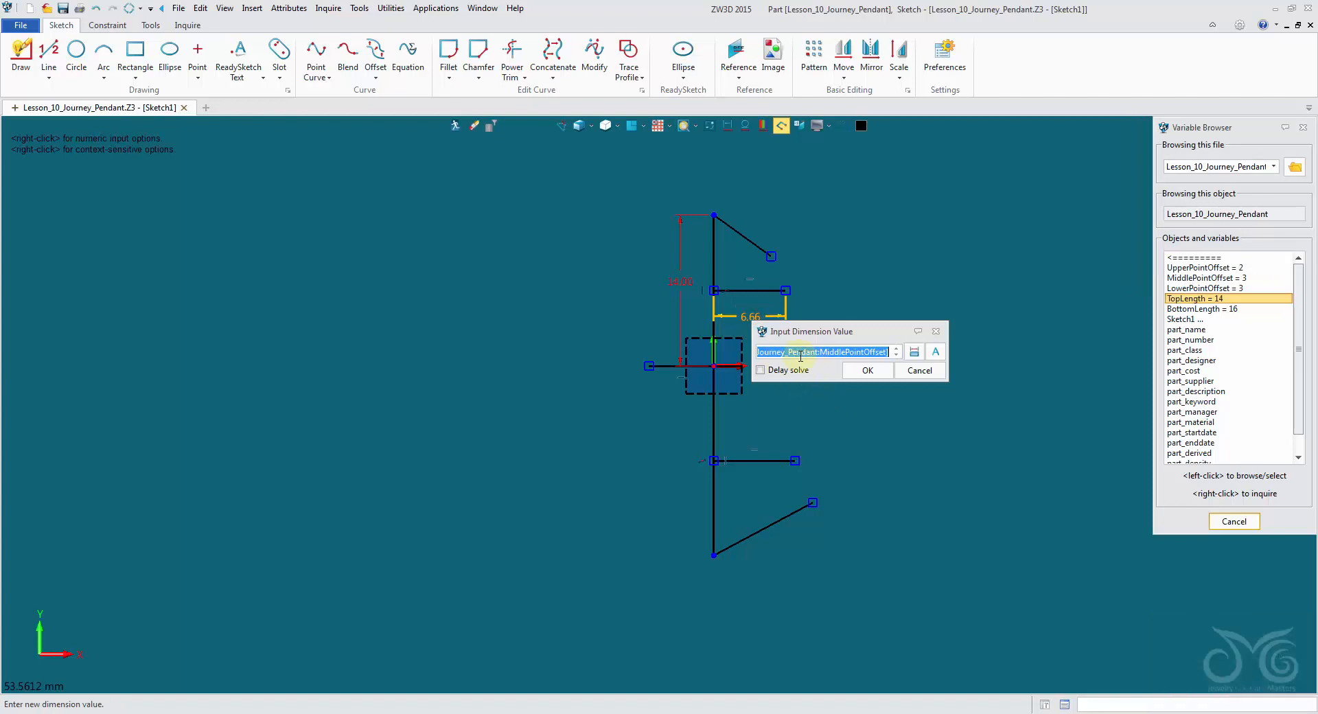
key("BackSpace")
left_click(1198, 268)
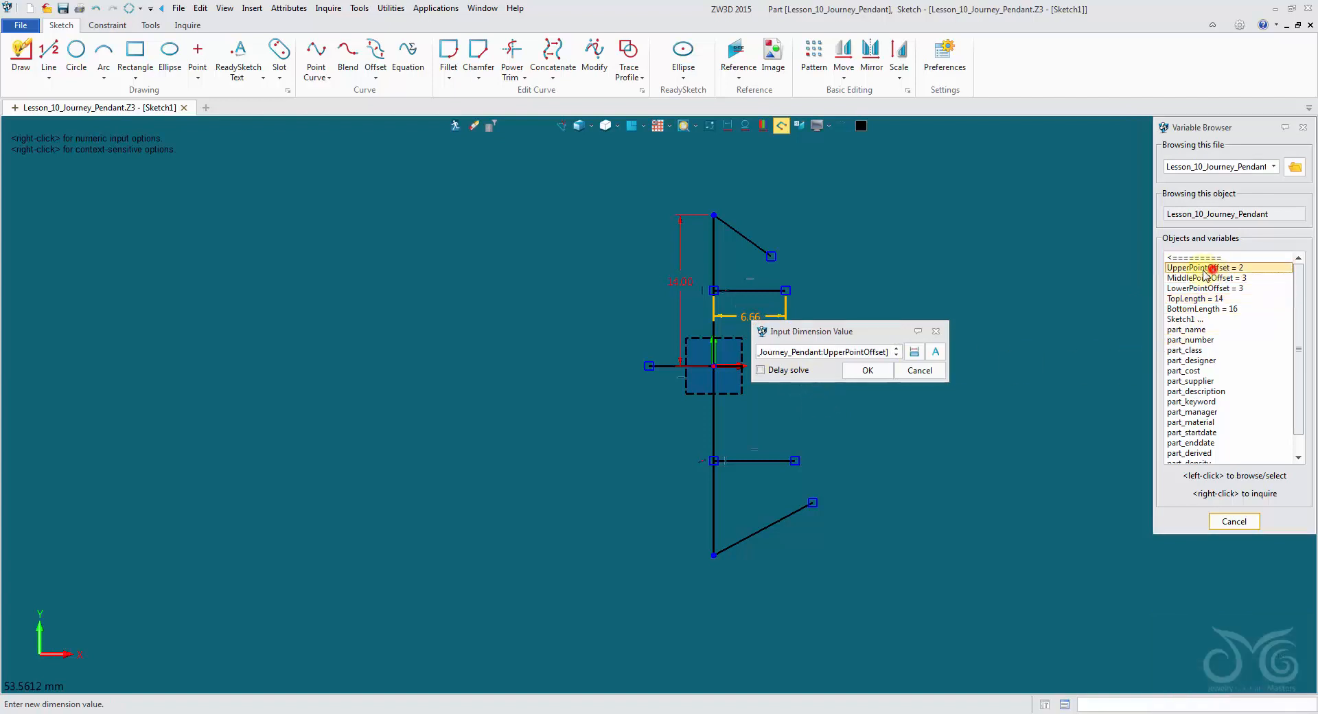
left_click(858, 374)
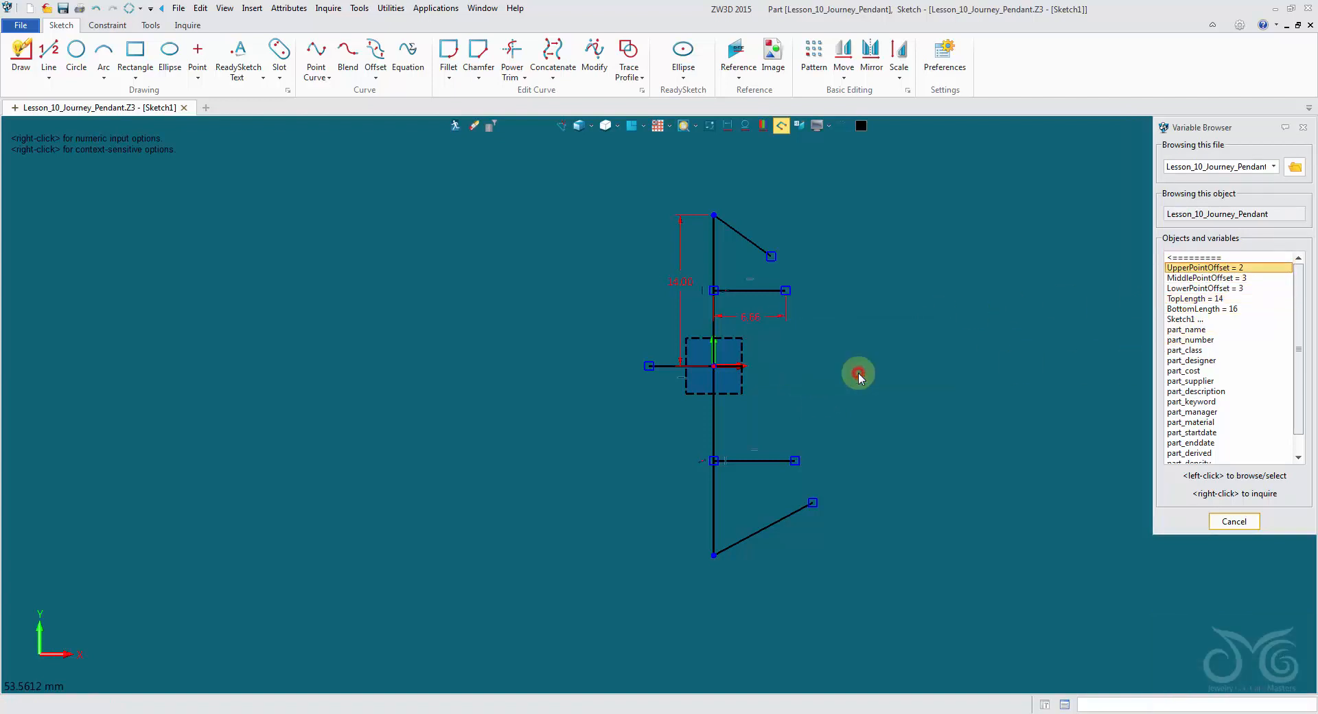
- Dimension the horizontal line at the origin and link its length to the part variable MiddlePointOffset
left_click(671, 366)
left_click(671, 402)
left_click(1184, 277)
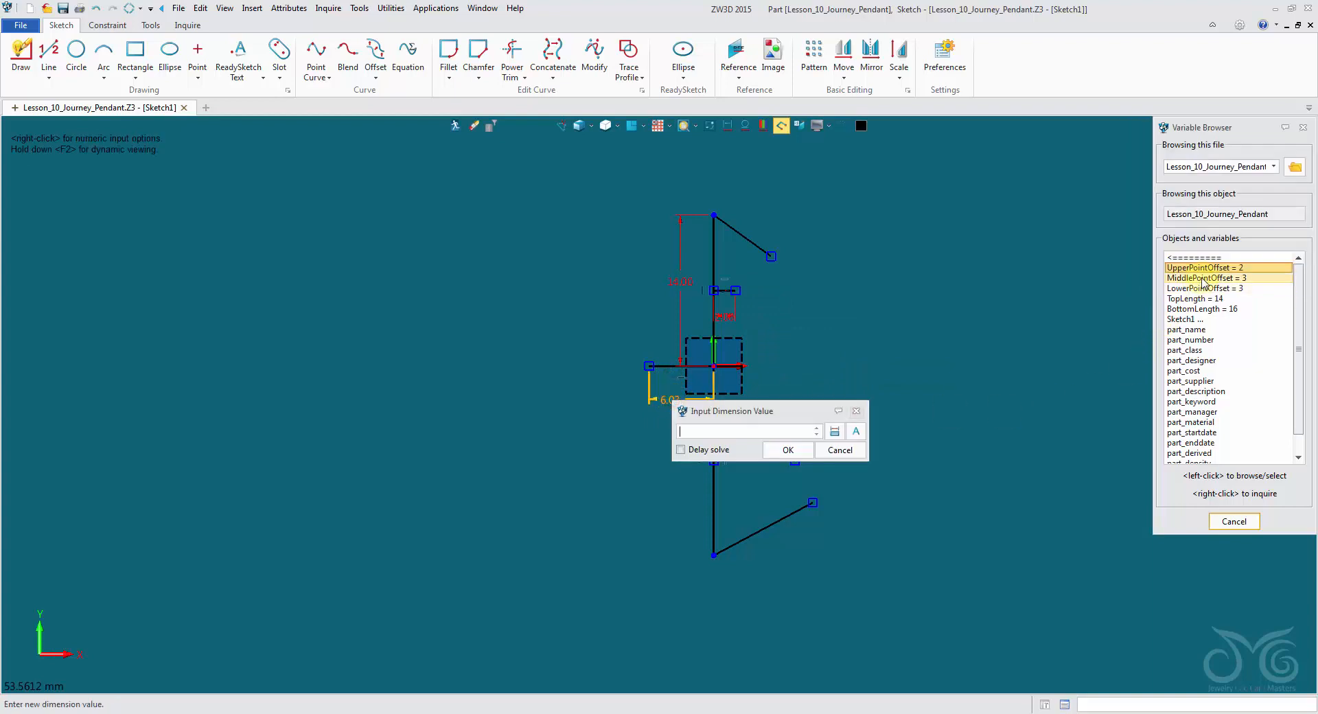
left_click(788, 450)
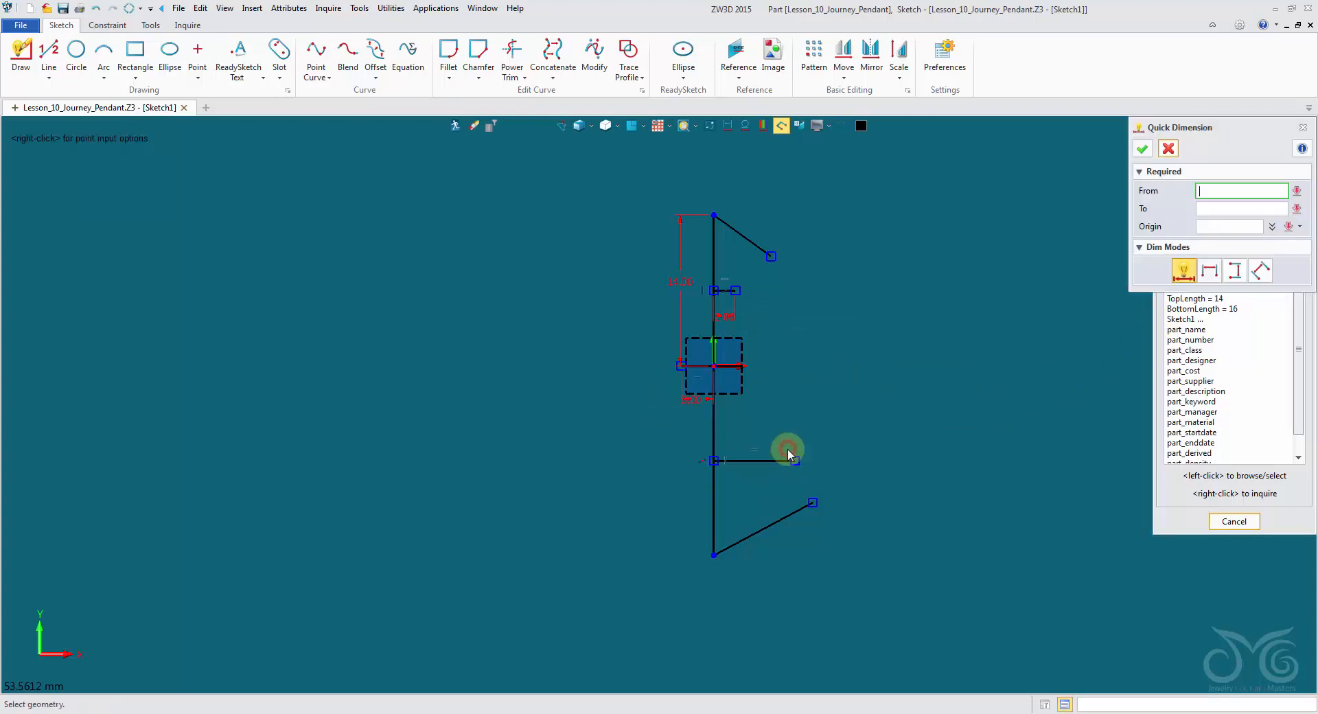
- Dimension the lower horizontal line's length, placing the text below it, and enter the part variable LowerPointOffset as its value
left_click(758, 461)
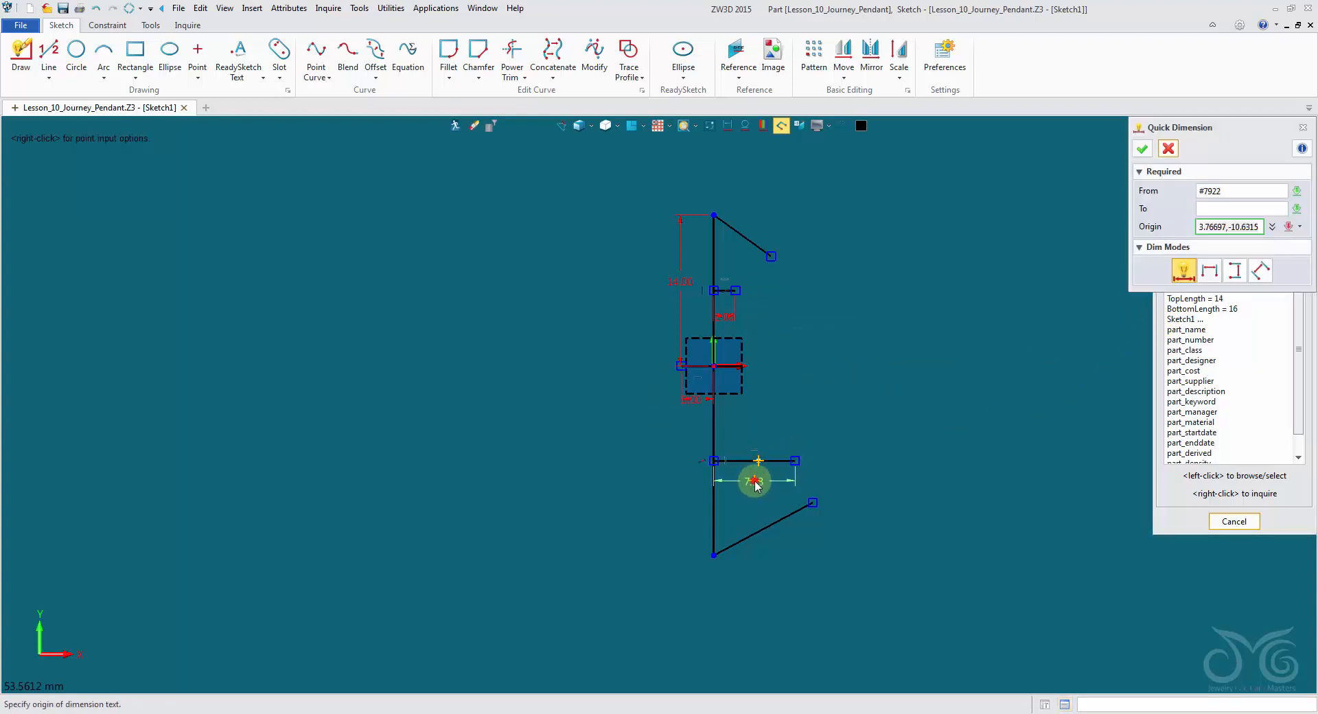
left_click(755, 479)
left_click(1195, 287)
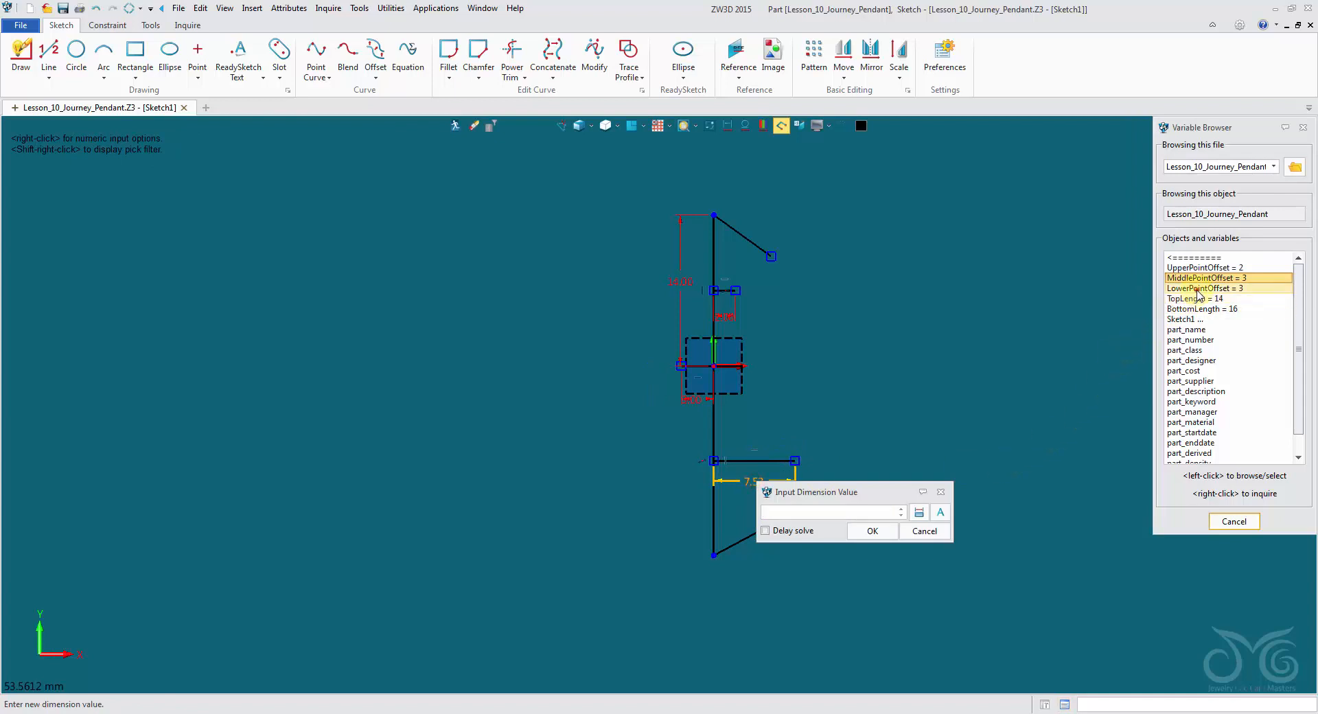
left_click(882, 531)
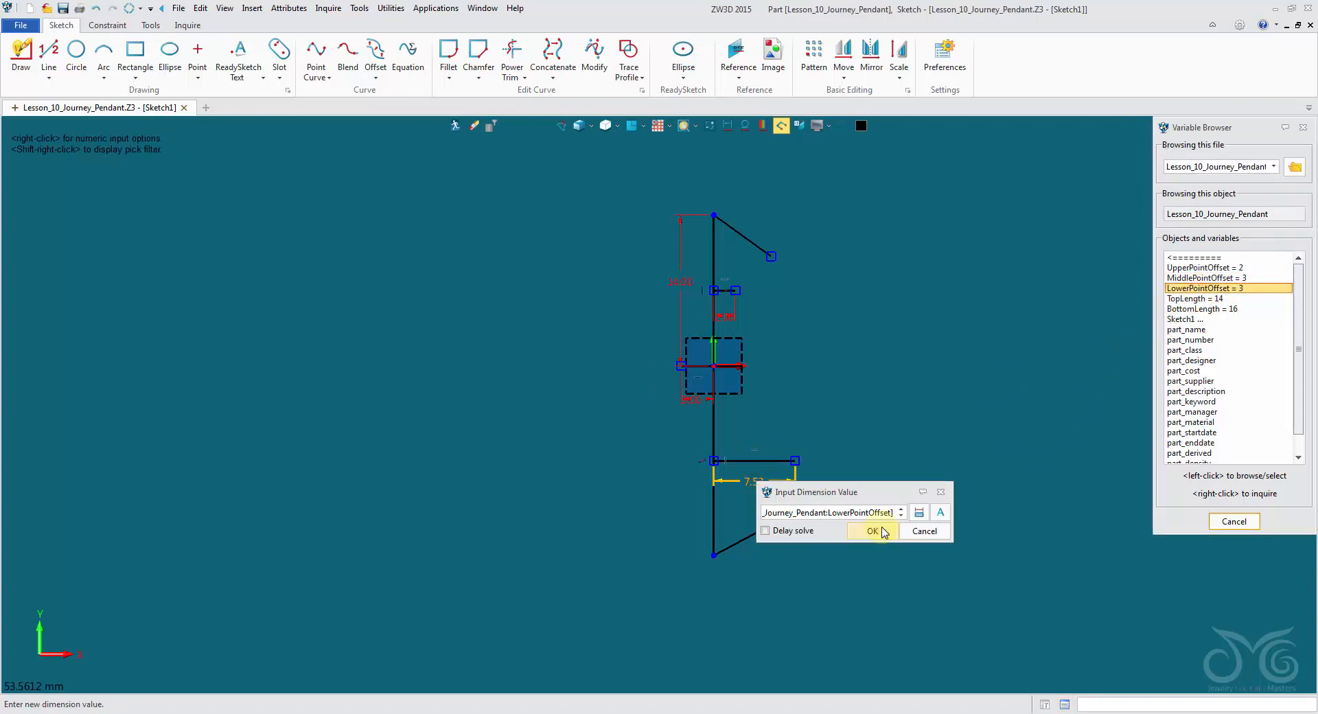
- Widen the dimension value dialog and clear the repeated LowerPointOffset references from the expression
left_click_drag(811, 511, 894, 513)
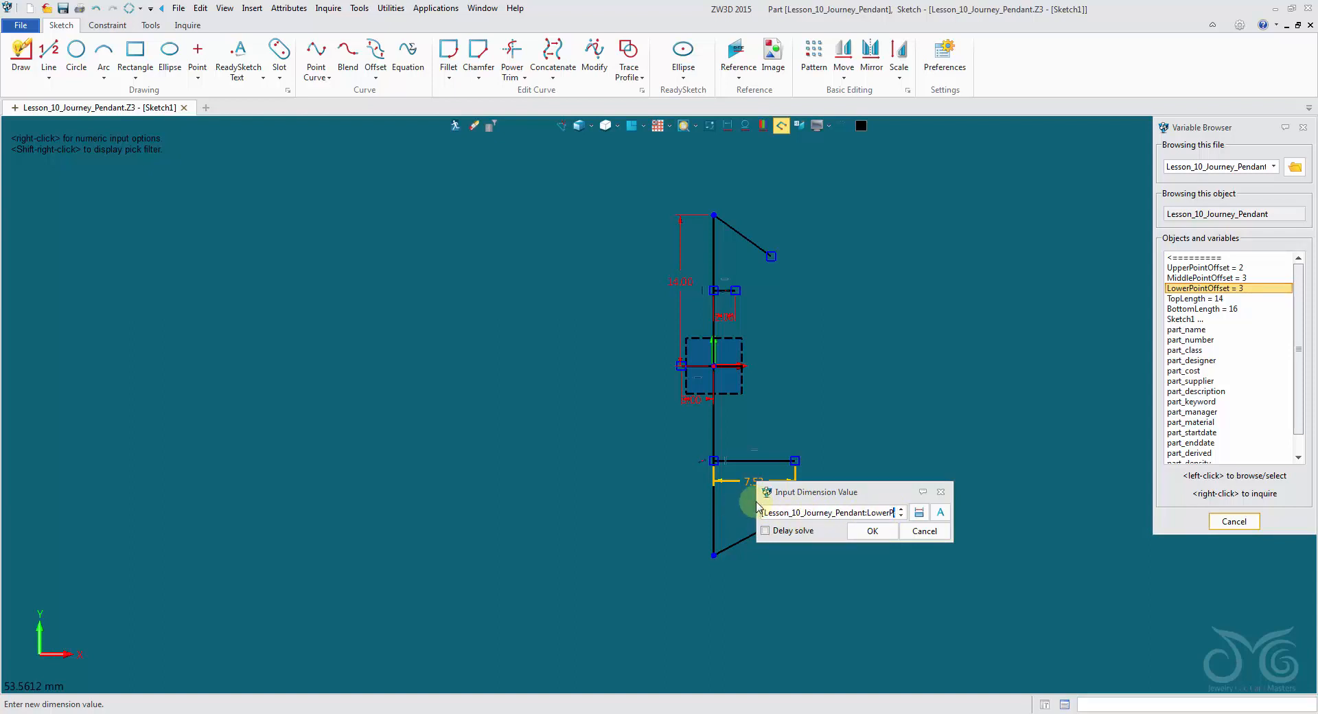
left_click_drag(757, 507, 408, 504)
left_click(641, 512)
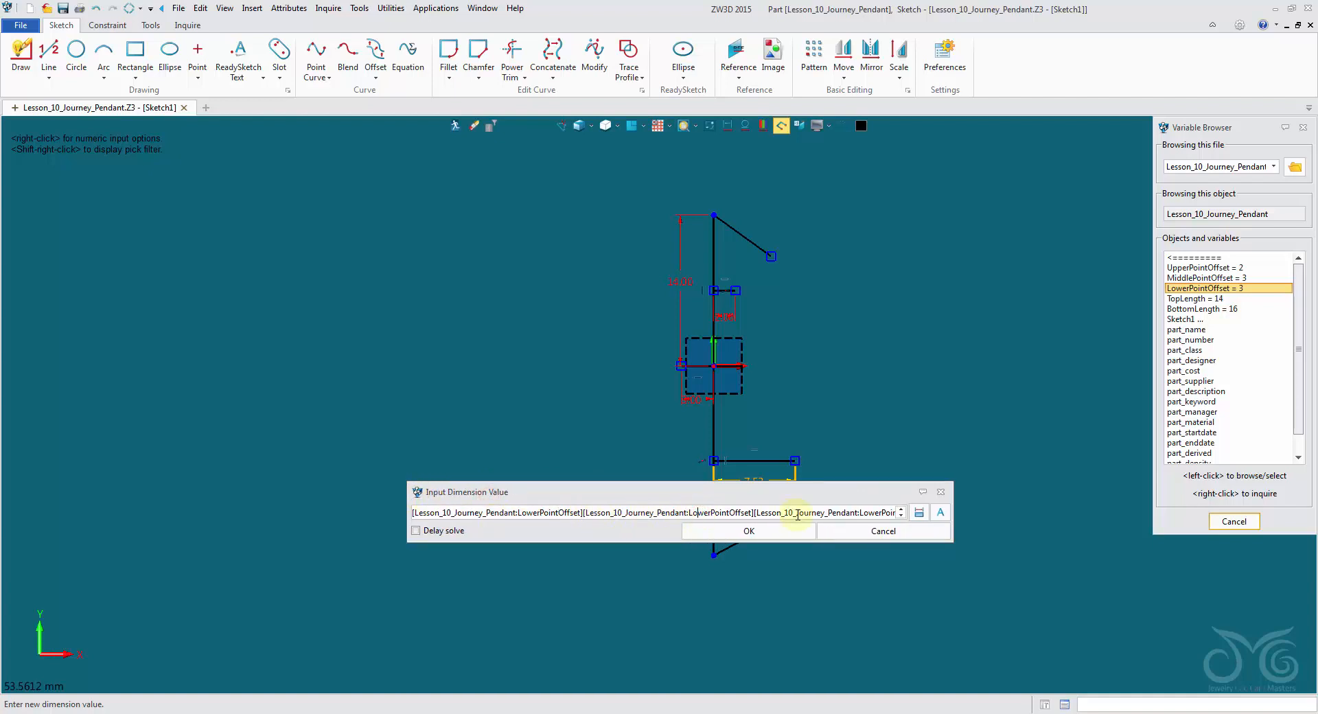
left_click(753, 534)
left_click_drag(836, 513, 528, 513)
key("BackSpace")
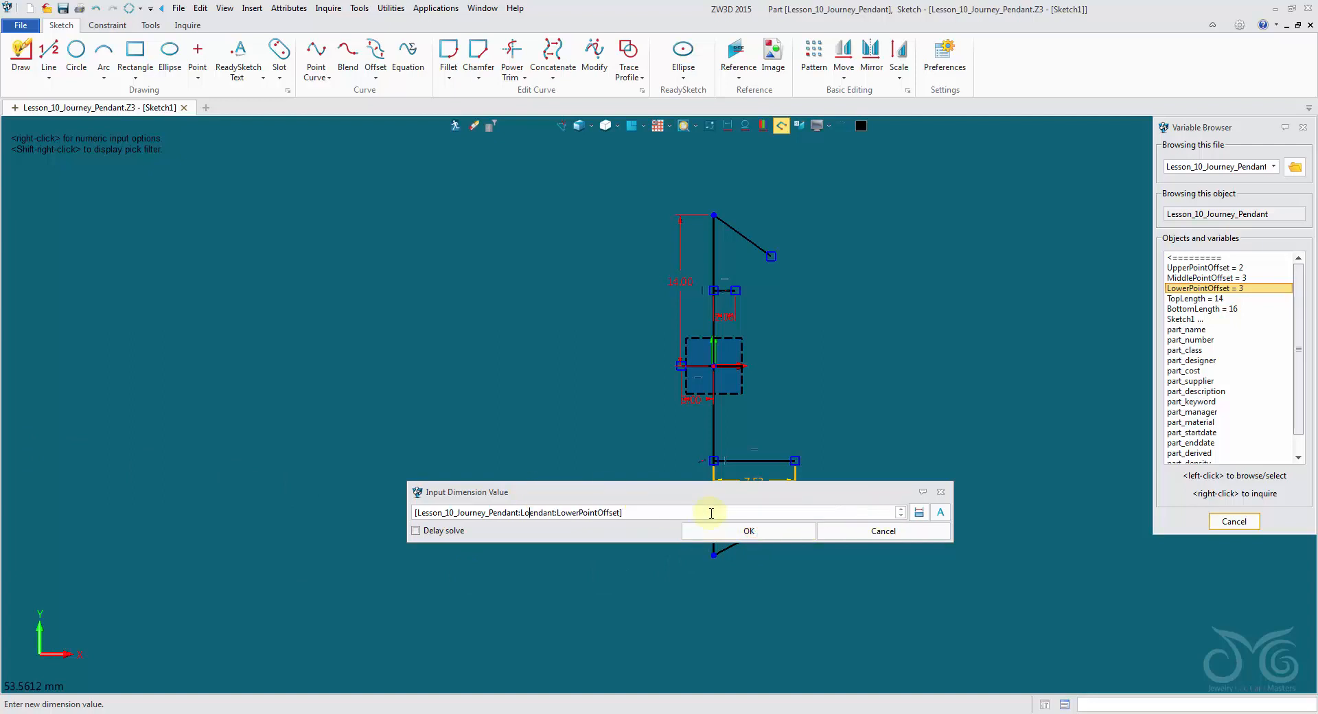
left_click_drag(711, 513, 357, 509)
key("BackSpace")
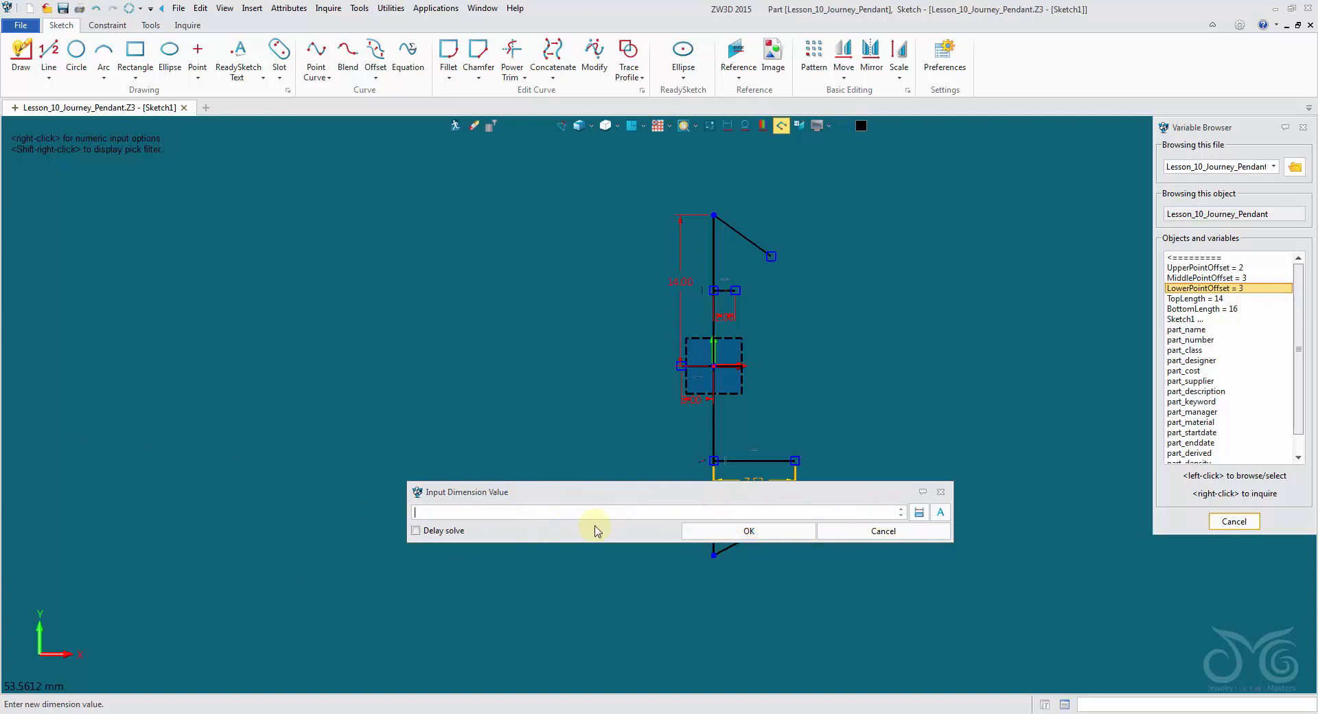
- Link the lower horizontal line's length to a single reference of the part variable LowerPointOffset
left_click(1175, 289)
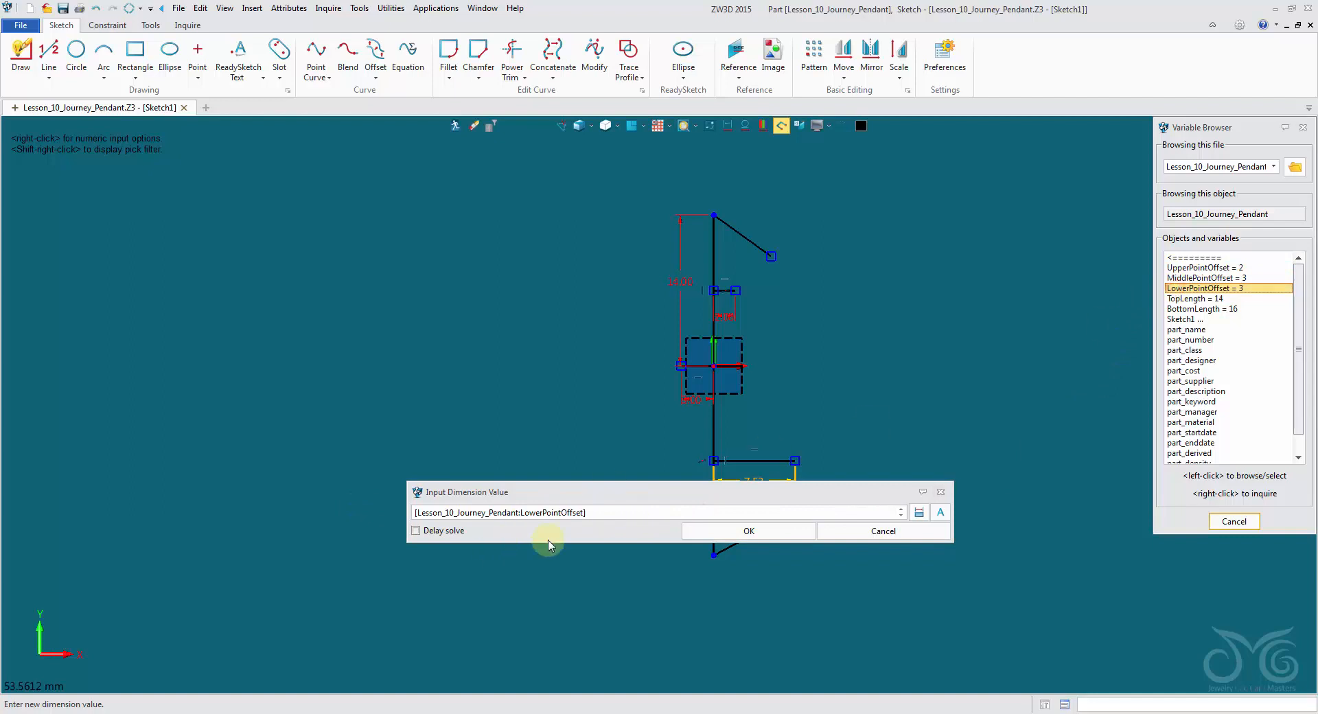
left_click(1226, 290)
left_click_drag(778, 512, 265, 508)
key("BackSpace")
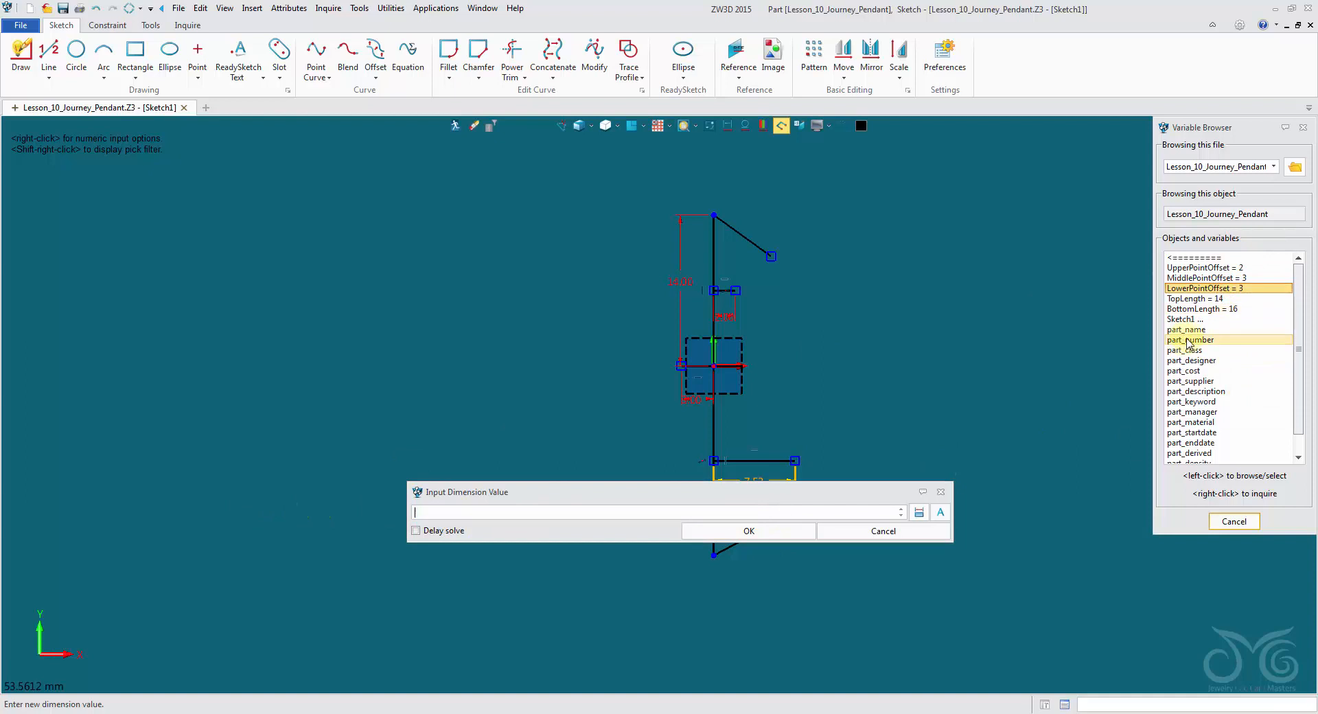
left_click(1203, 288)
left_click(786, 532)
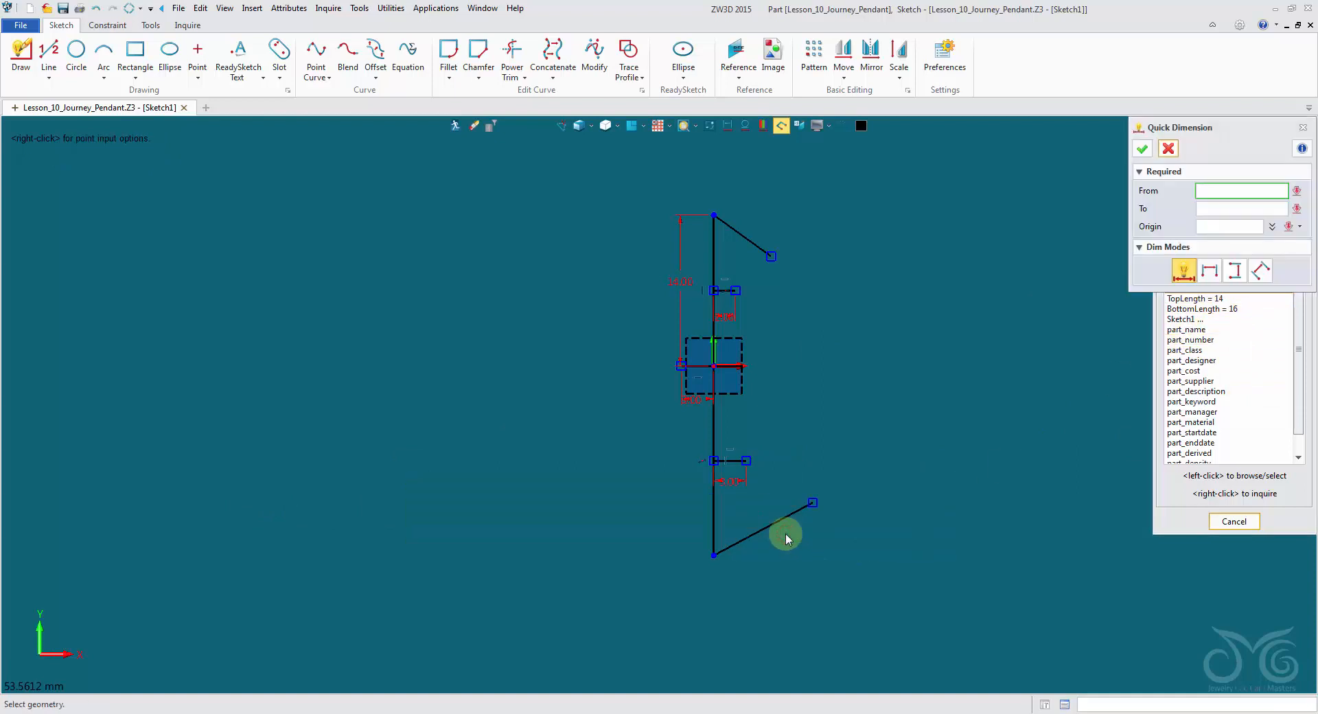
- Dimension the lower vertical line's length and link it to a single reference of the part variable BottomLength
left_click(711, 422)
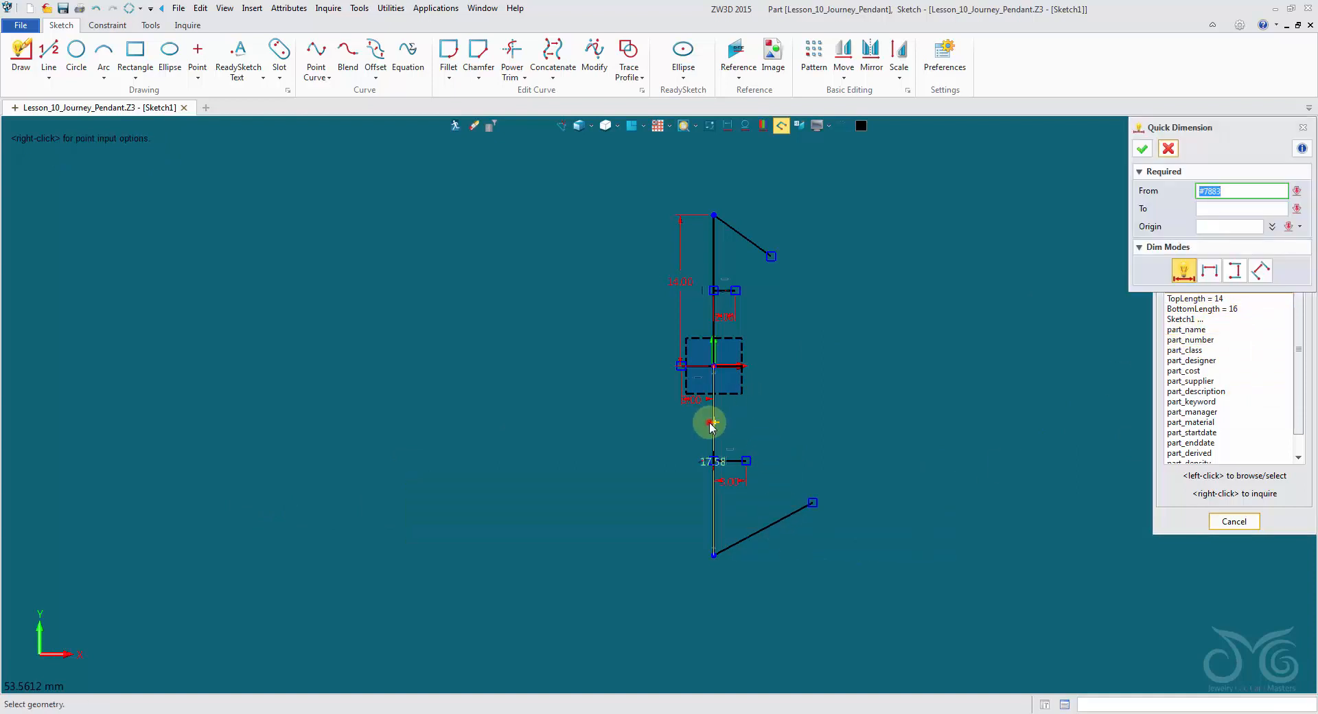
left_click(671, 444)
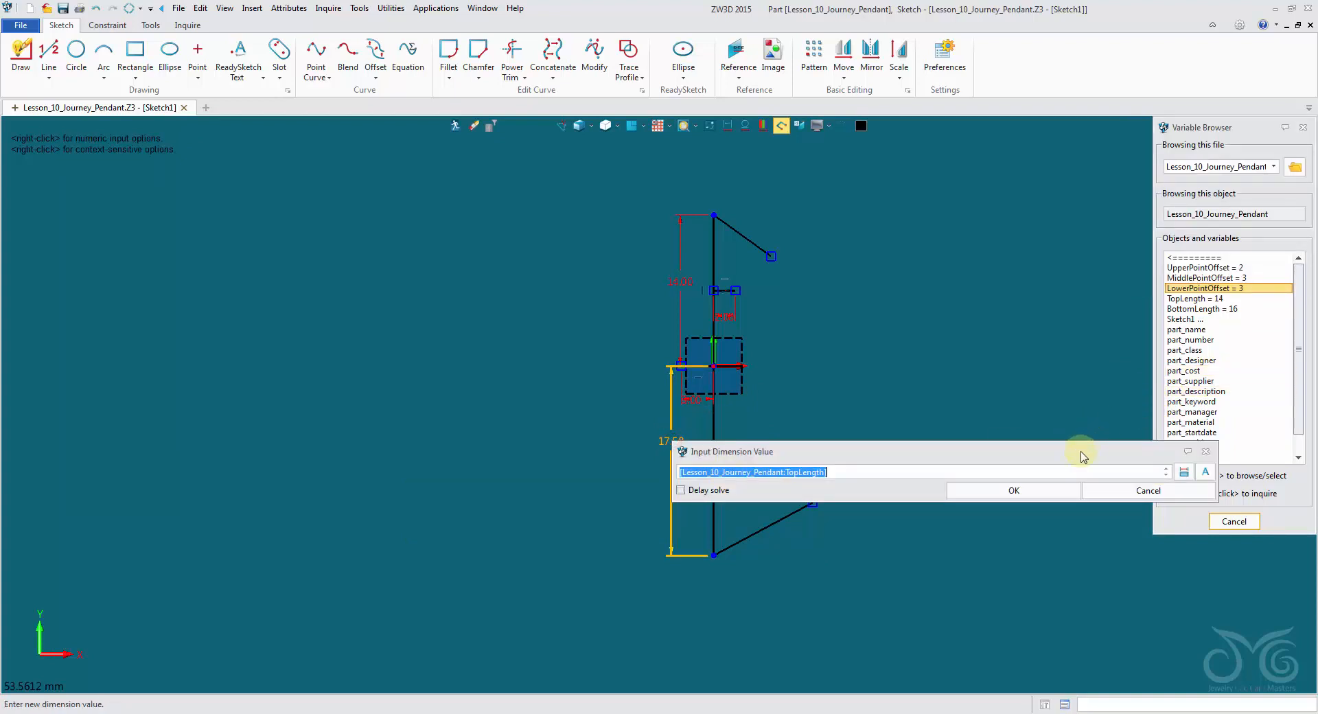
left_click_drag(1083, 456, 1029, 495)
double_click(1201, 308)
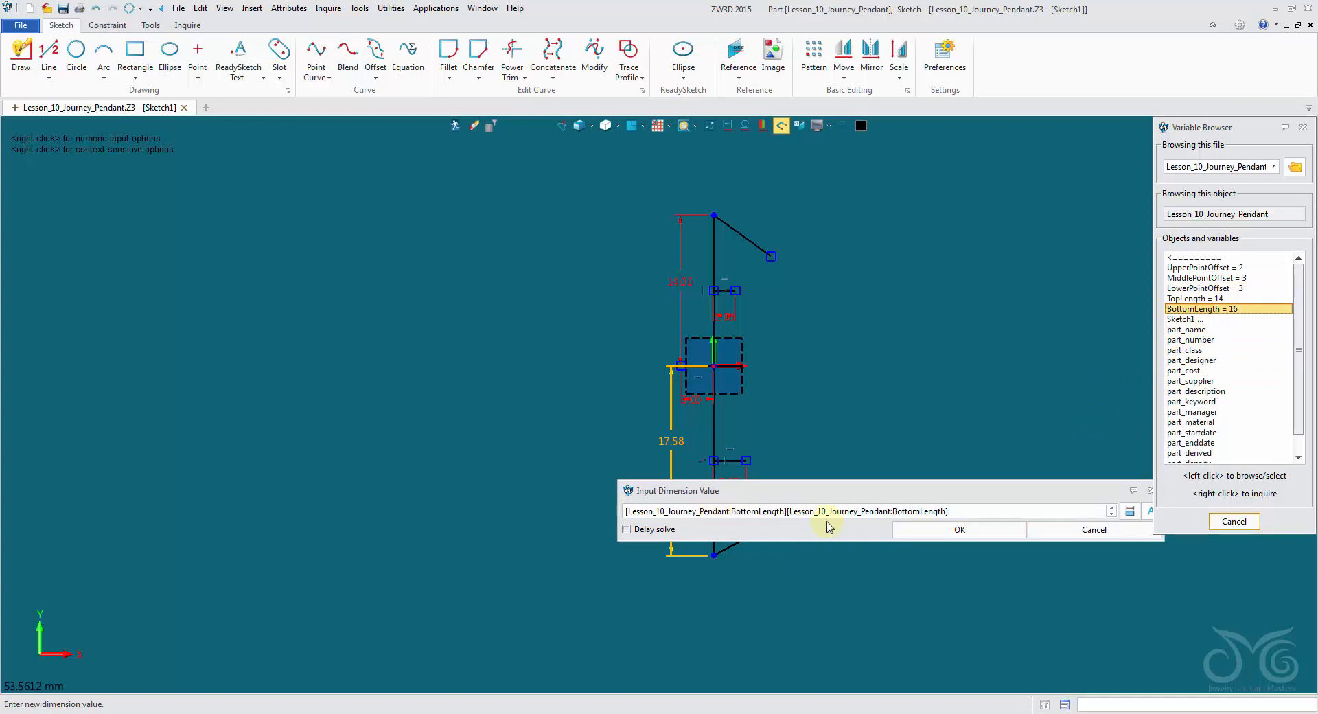
left_click_drag(982, 510, 471, 503)
key("BackSpace")
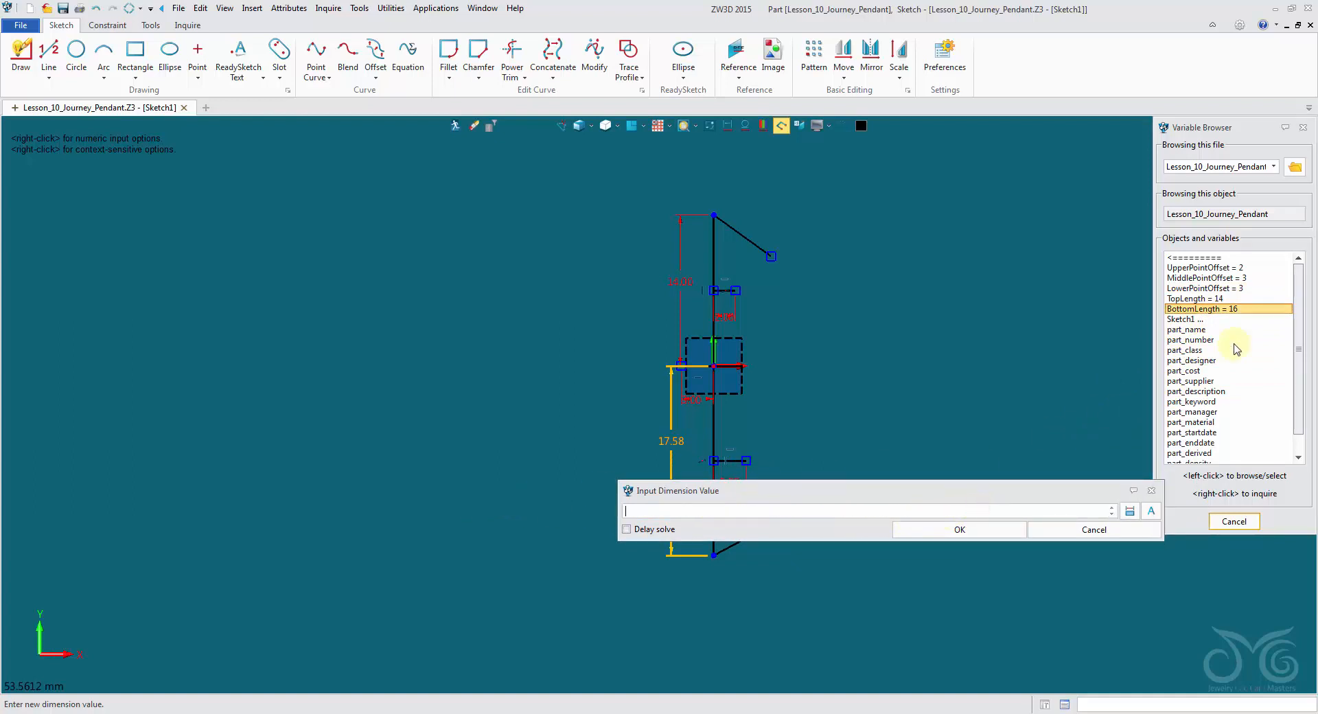
double_click(1240, 310)
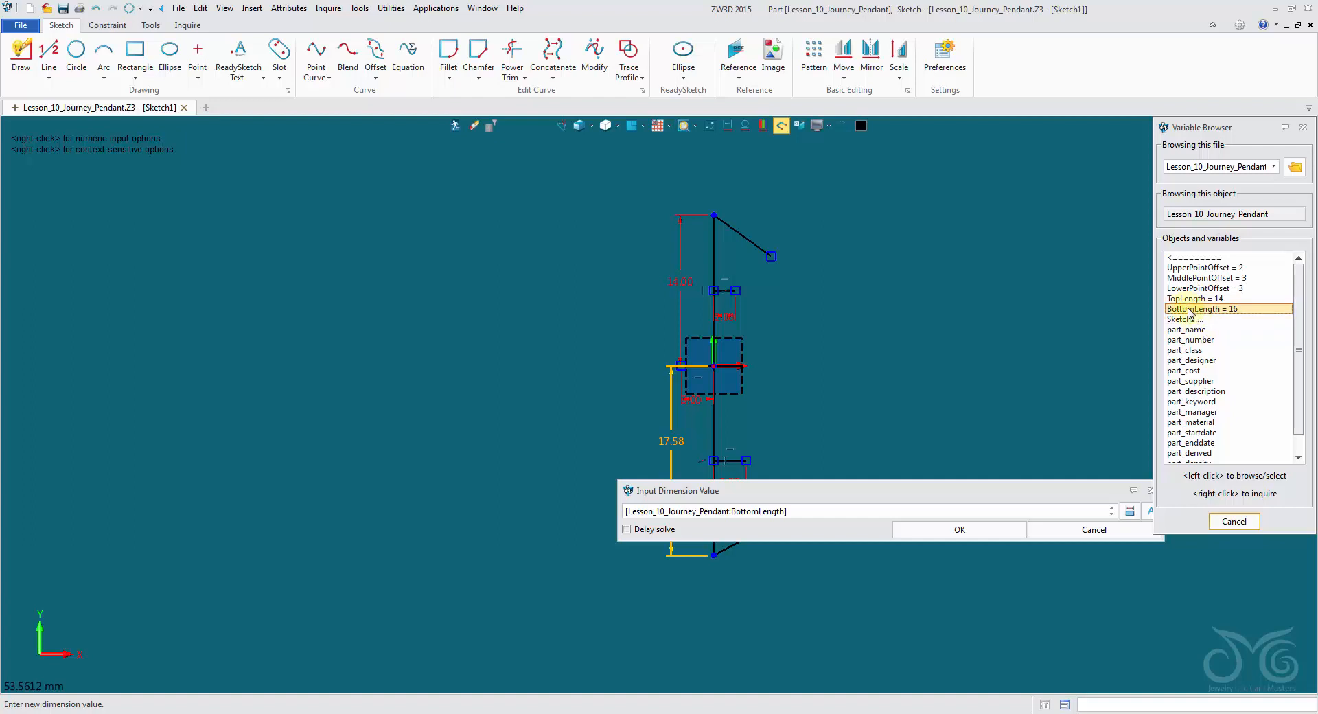
left_click(988, 530)
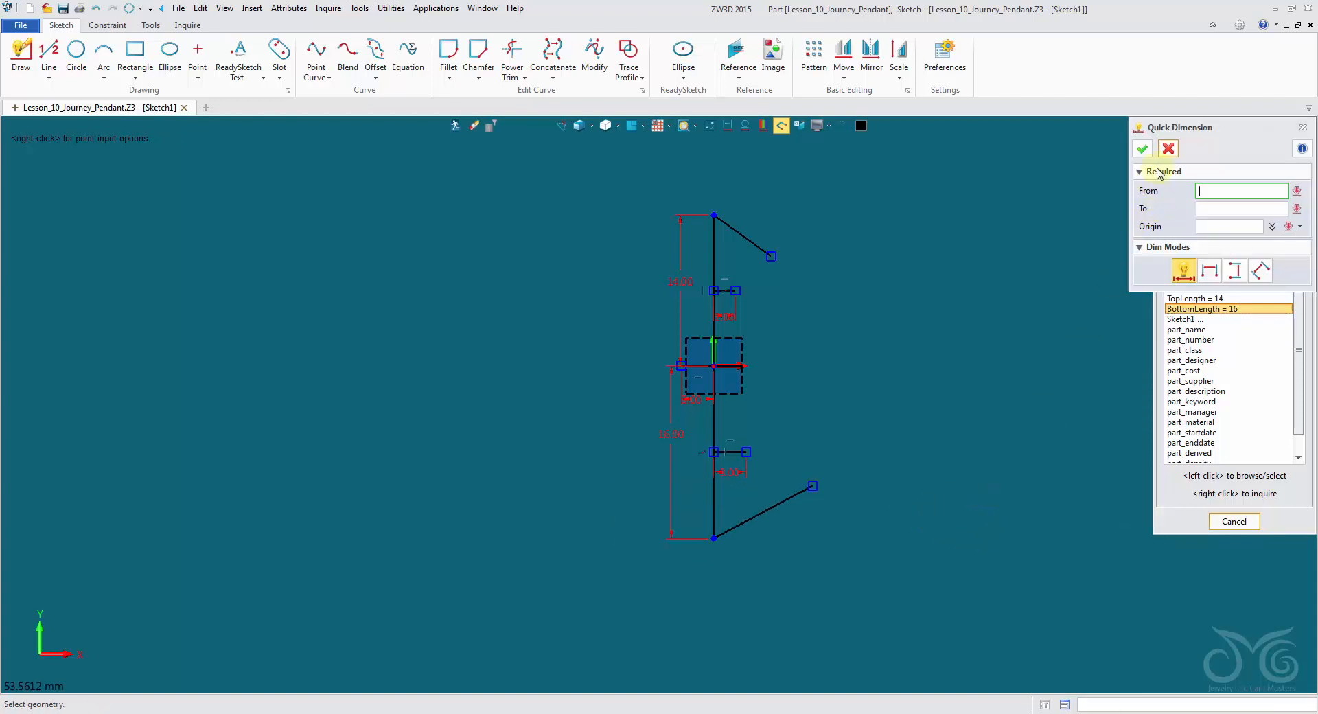
left_click(1167, 150)
- Add a Quick Dimension of about 57.2° for the angle between the upper vertical line and the upper angled line
scroll(741, 346, "up", 3)
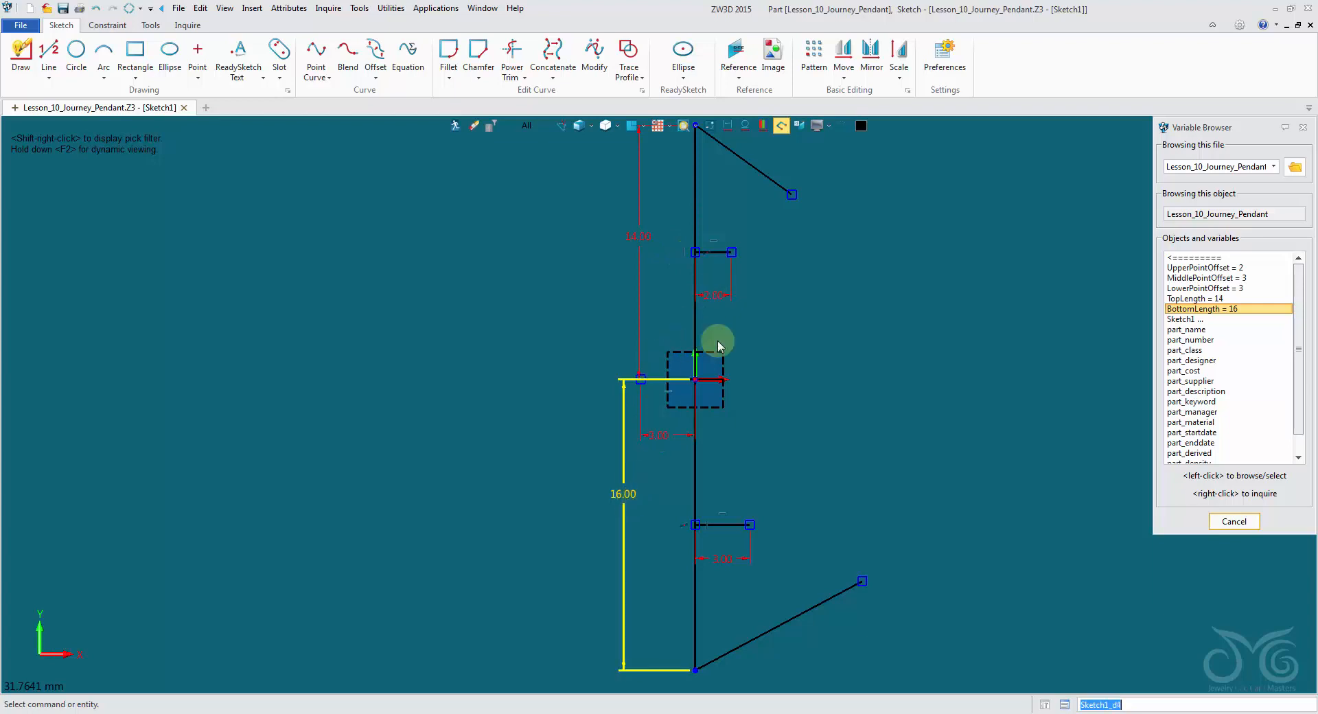
scroll(784, 248, "down", 2)
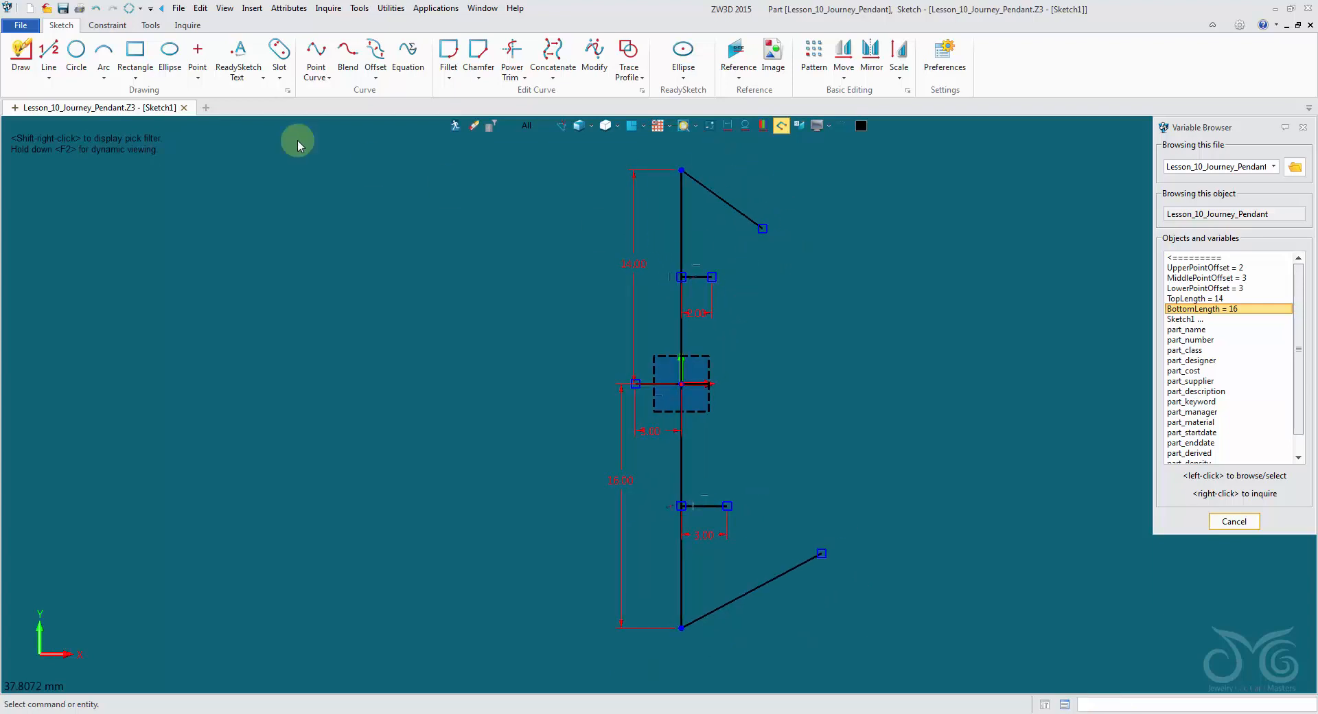
left_click(107, 25)
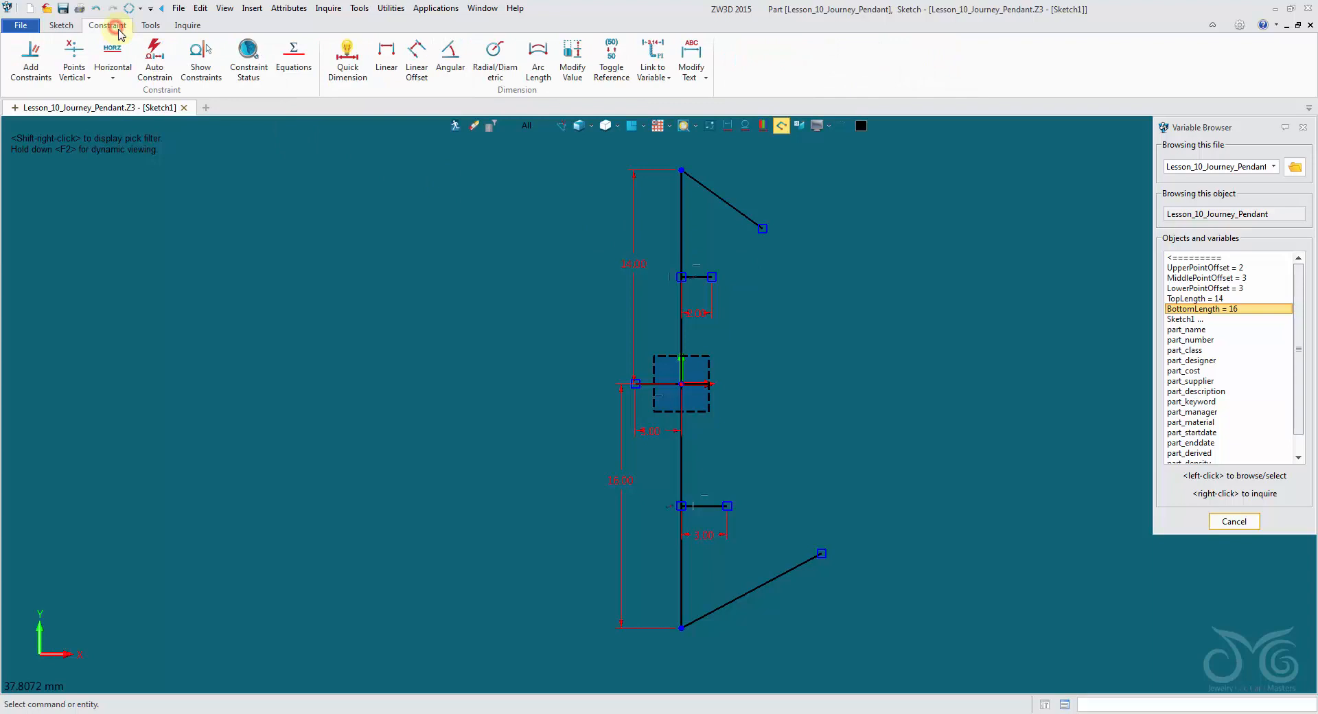
left_click(348, 61)
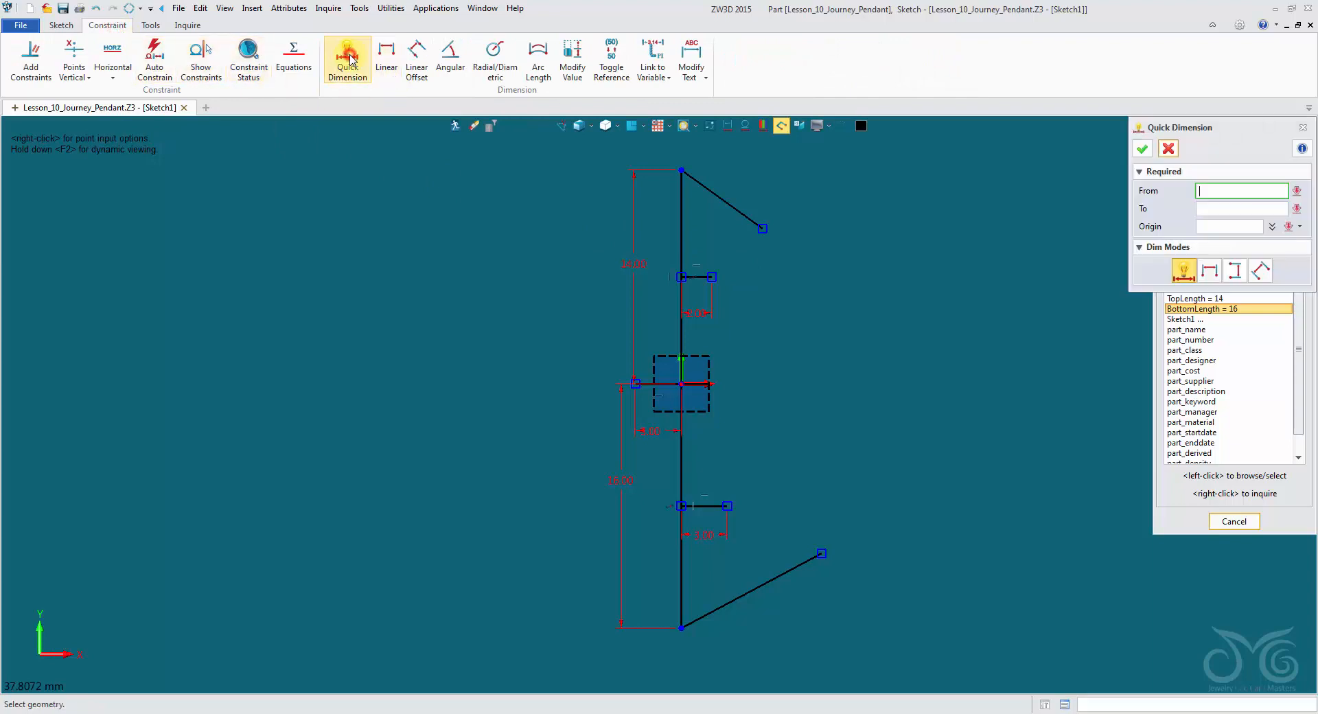
left_click(681, 219)
left_click(722, 199)
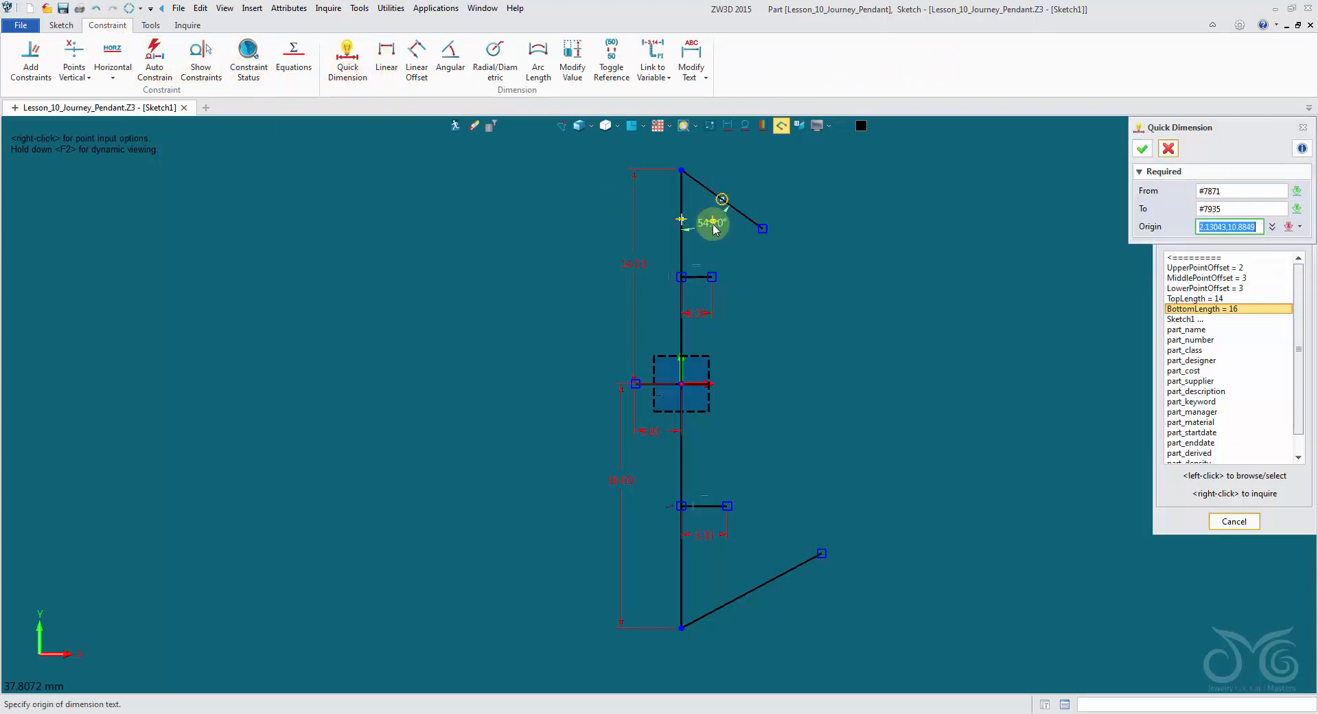
left_click(714, 229)
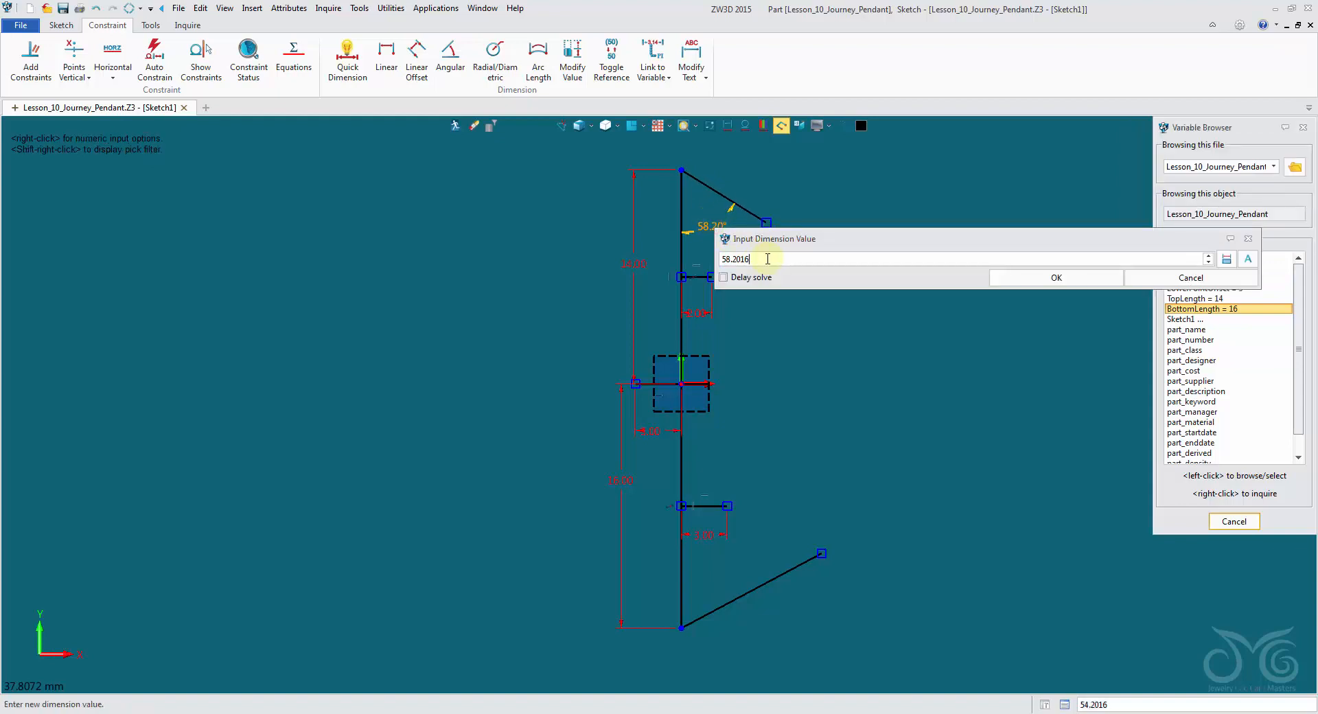
left_click(1029, 278)
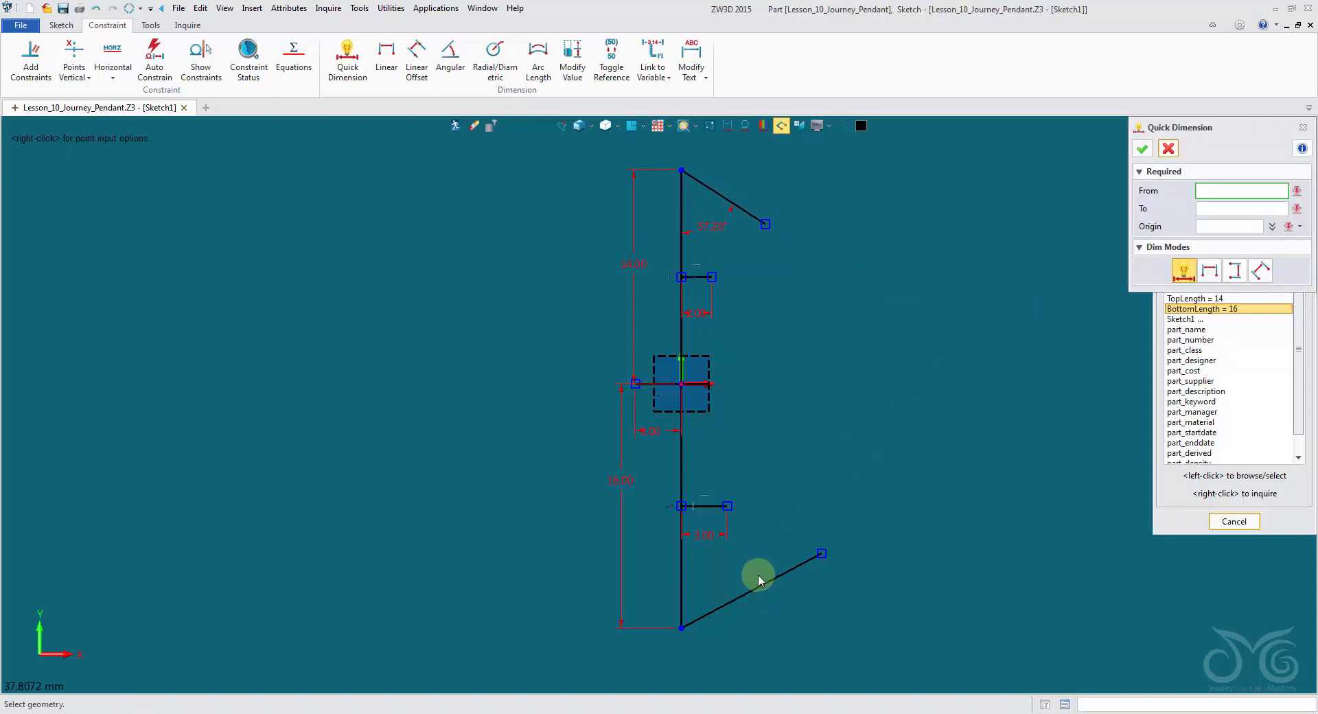
- Add an angular dimension of about 64.9° between the lower angled line and the lower vertical line
left_click(754, 588)
left_click(682, 553)
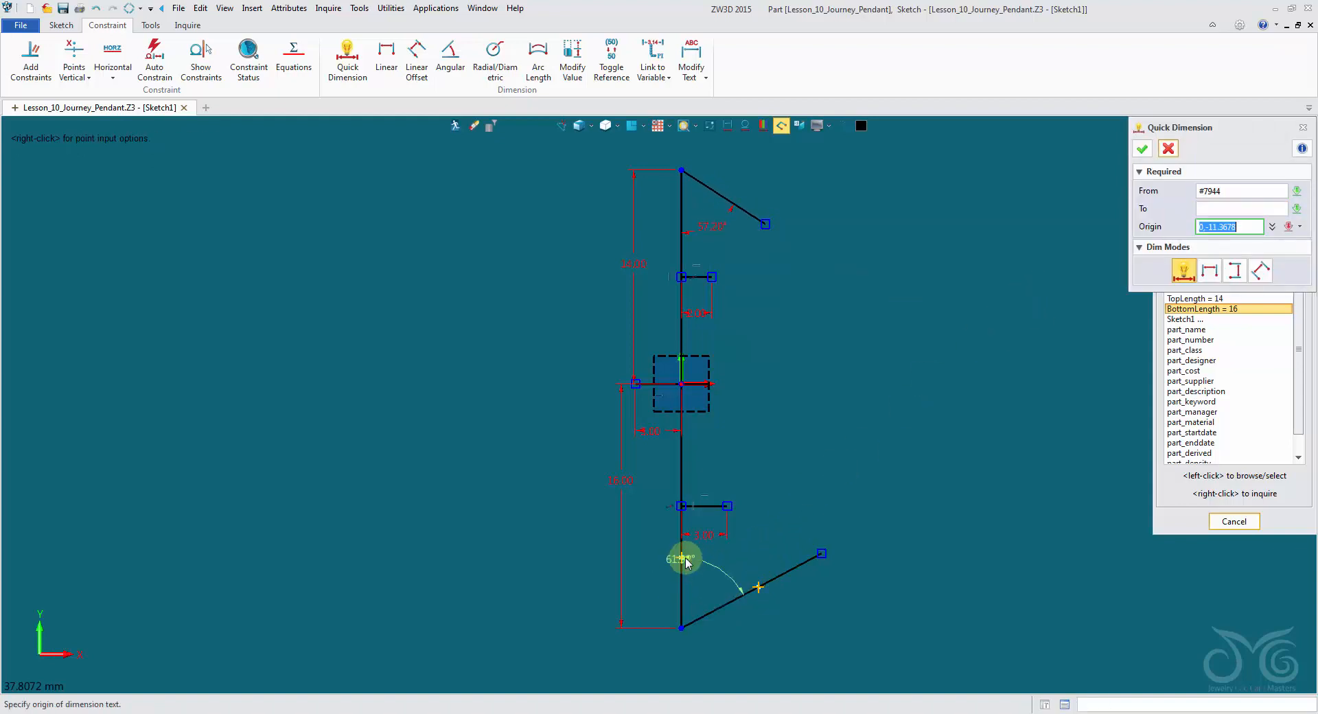
left_click(739, 567)
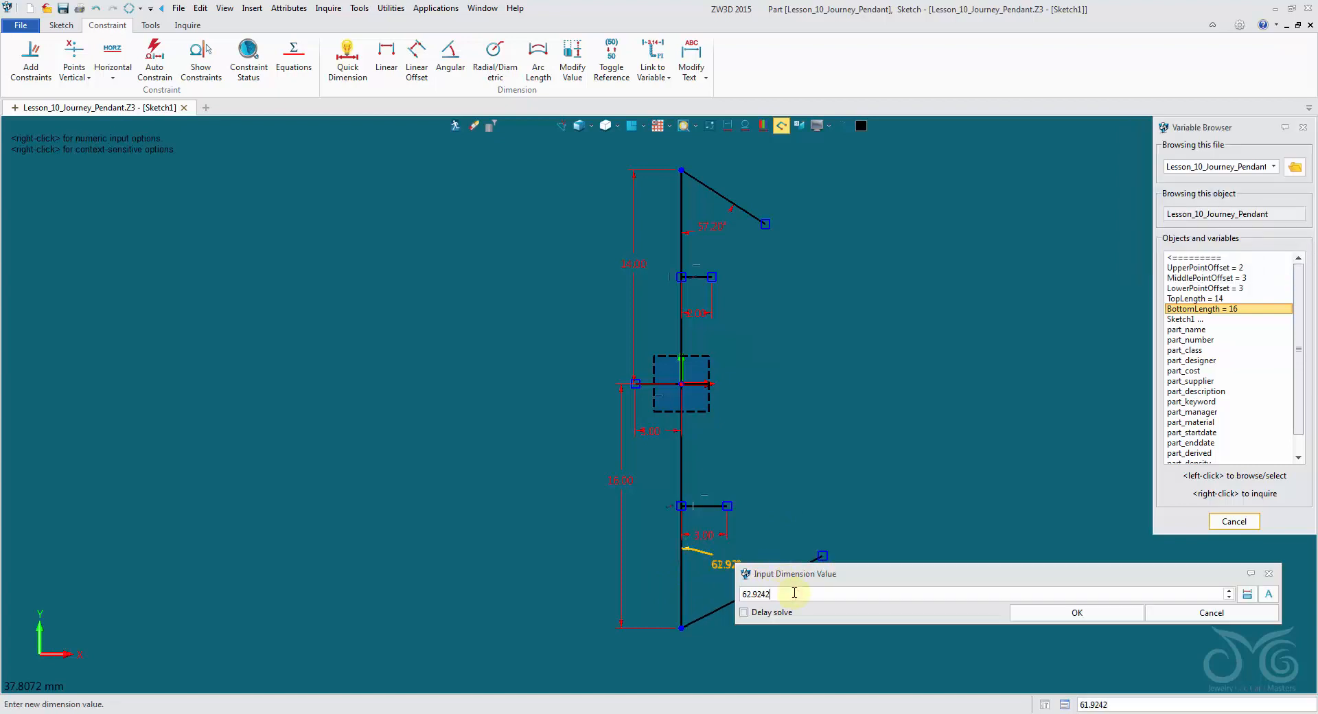
left_click(1104, 615)
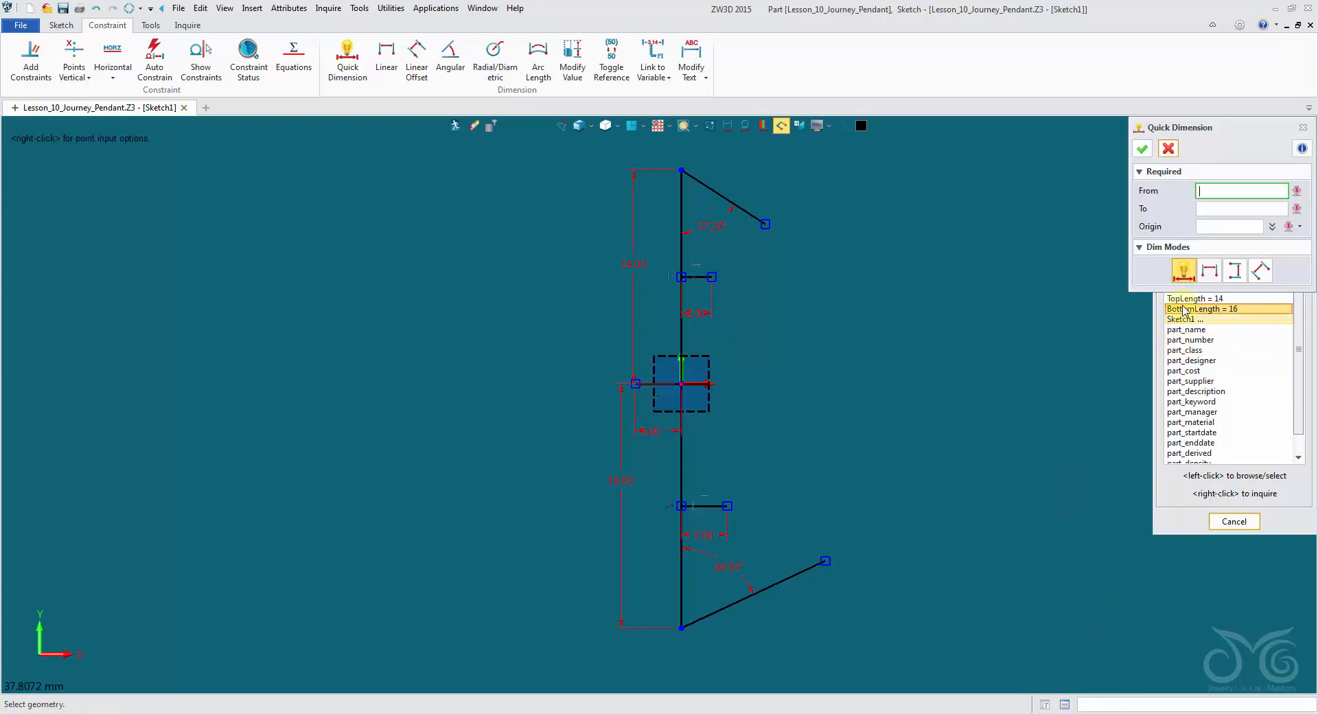
left_click(1168, 148)
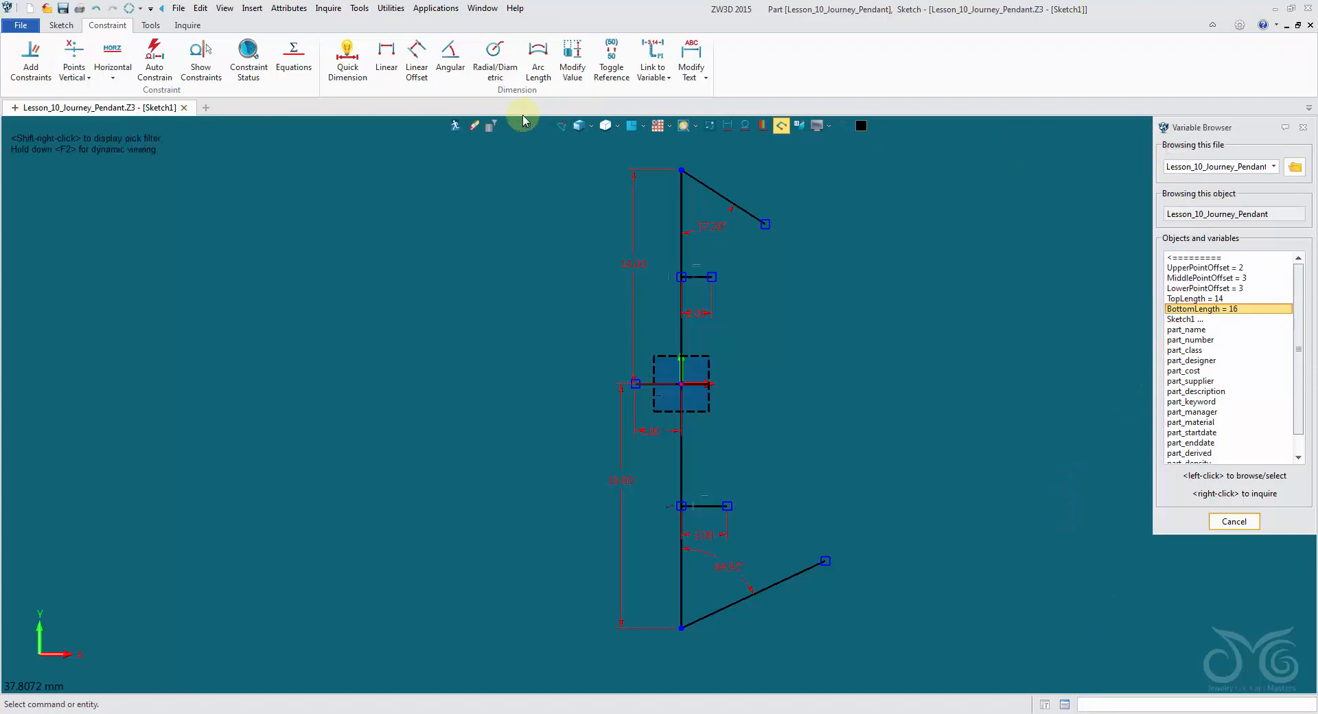
- Exit the sketch and create a part variable Start_Angle with the expression 30
left_click(455, 126)
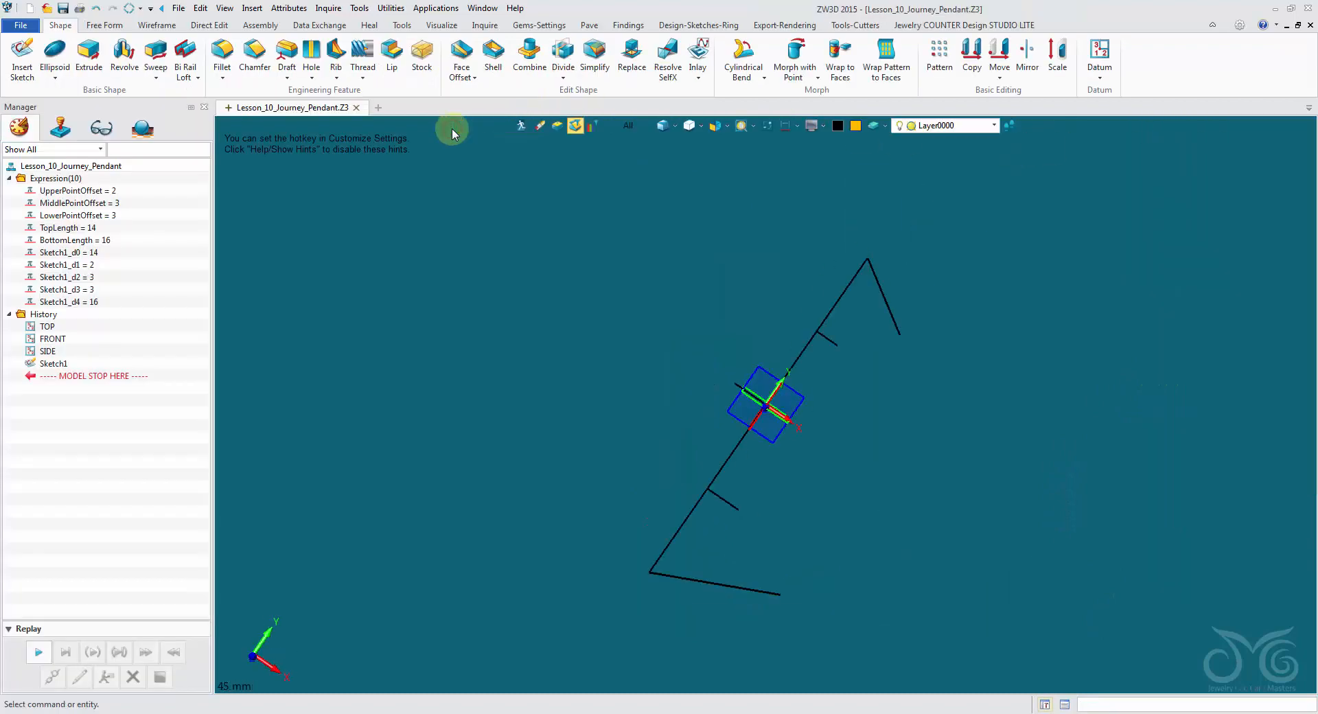
left_click(251, 8)
left_click(295, 118)
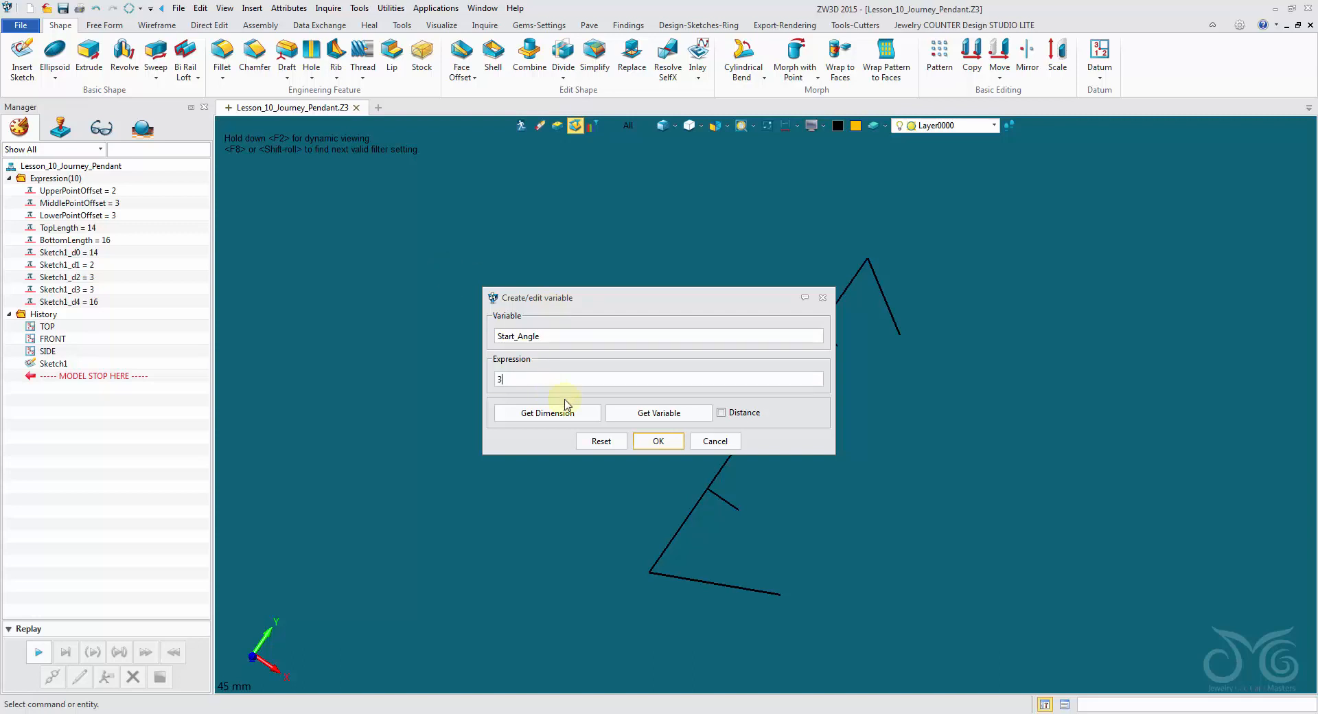
type("0")
left_click(655, 445)
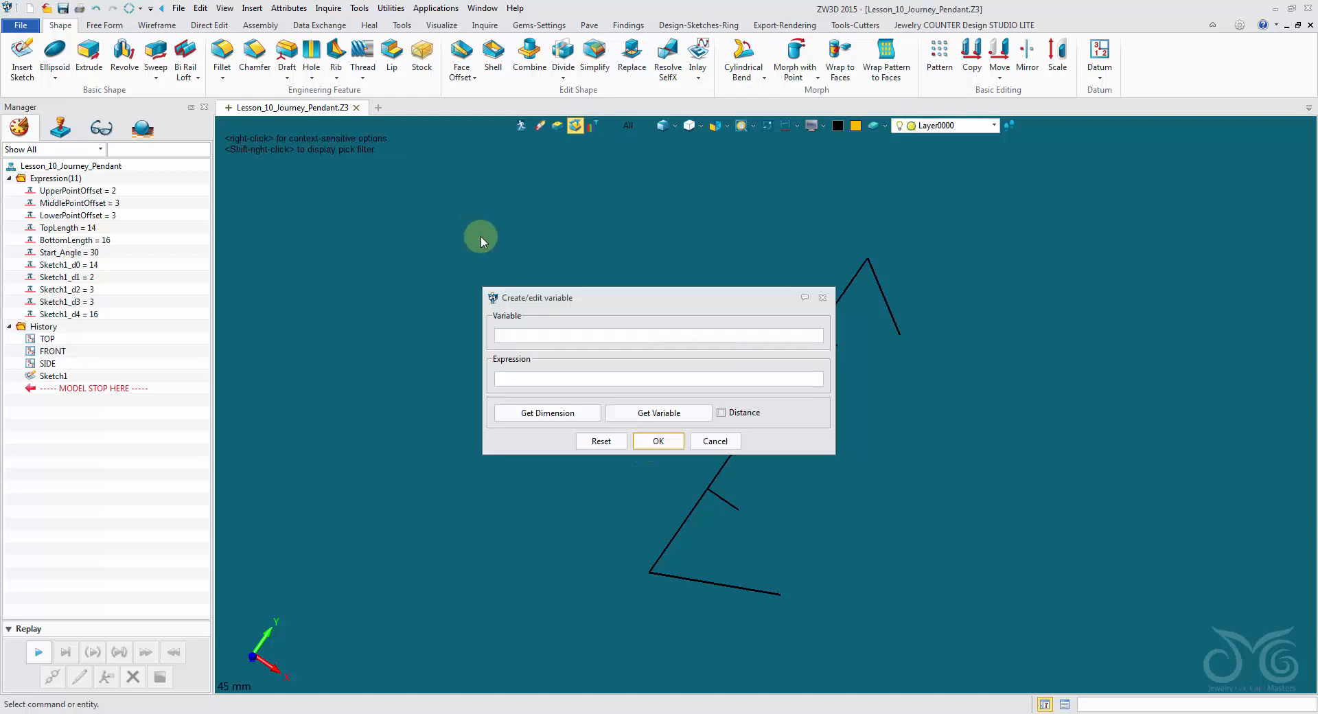
- Create a part variable End_Angle with the expression 50
type("End_Angle")
left_click(539, 383)
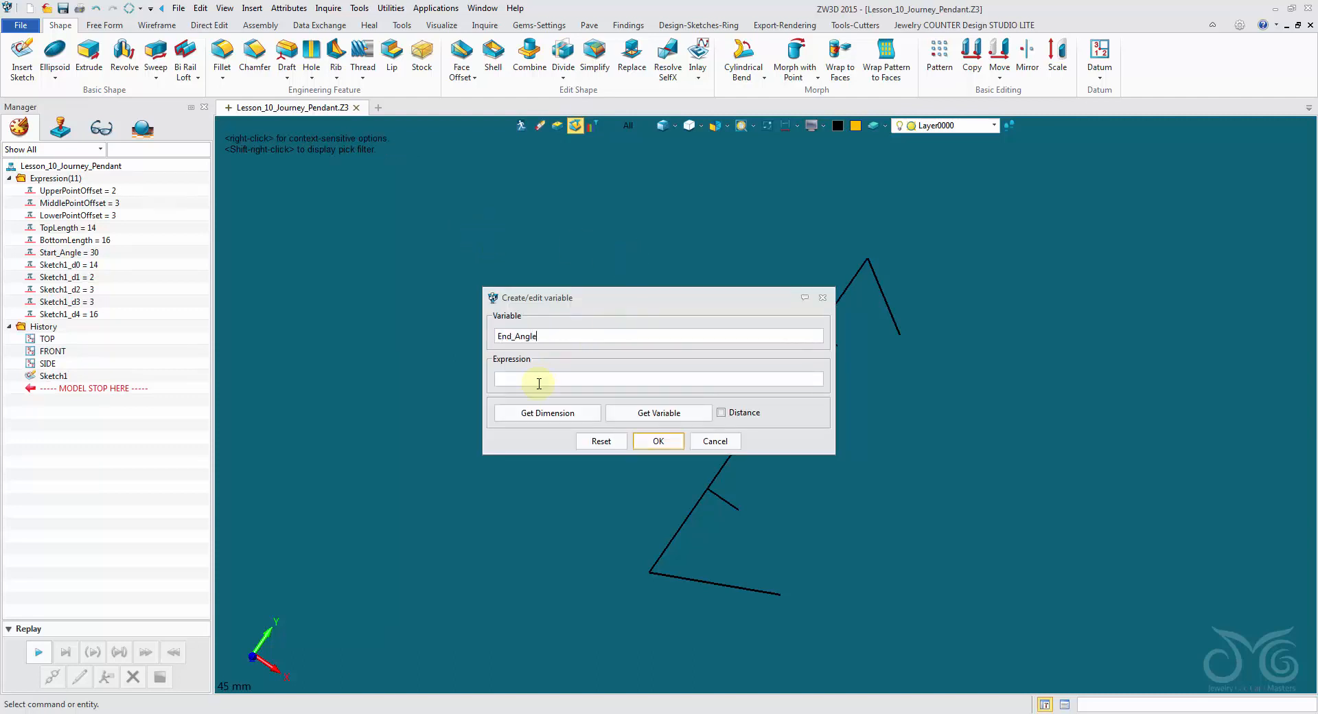
type("50")
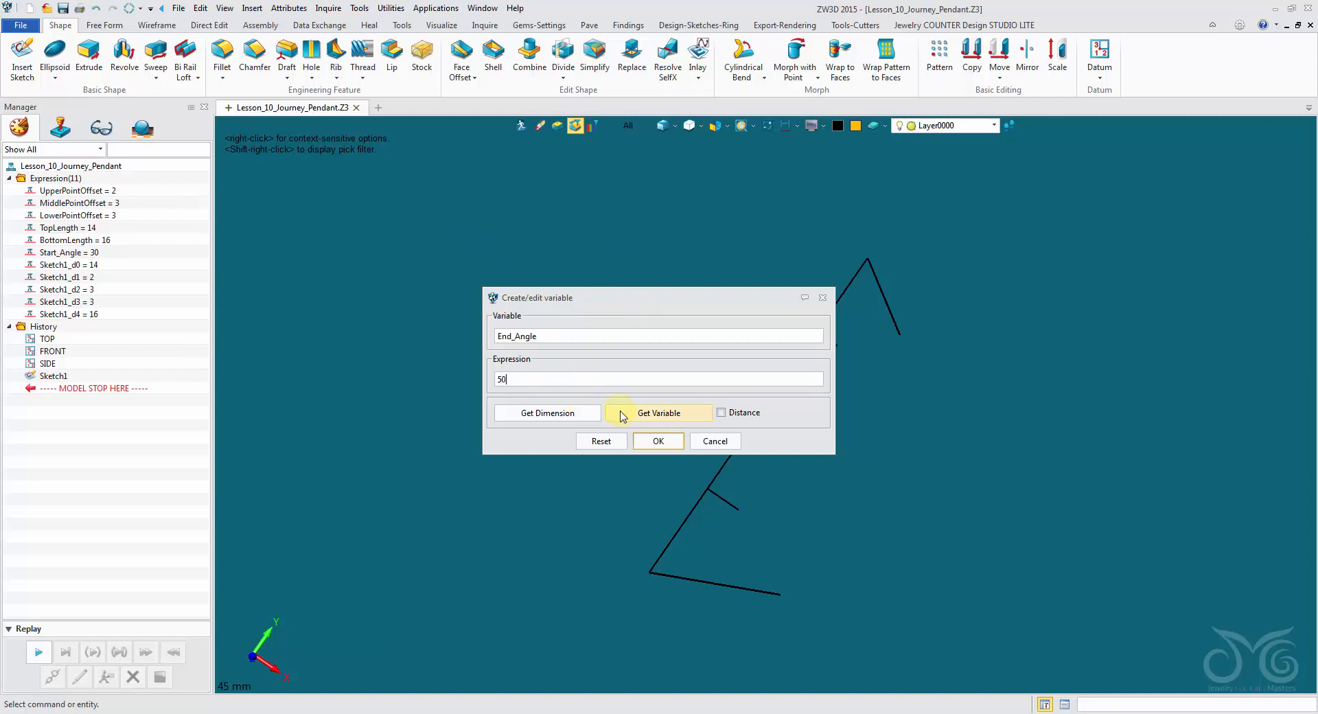
left_click(657, 442)
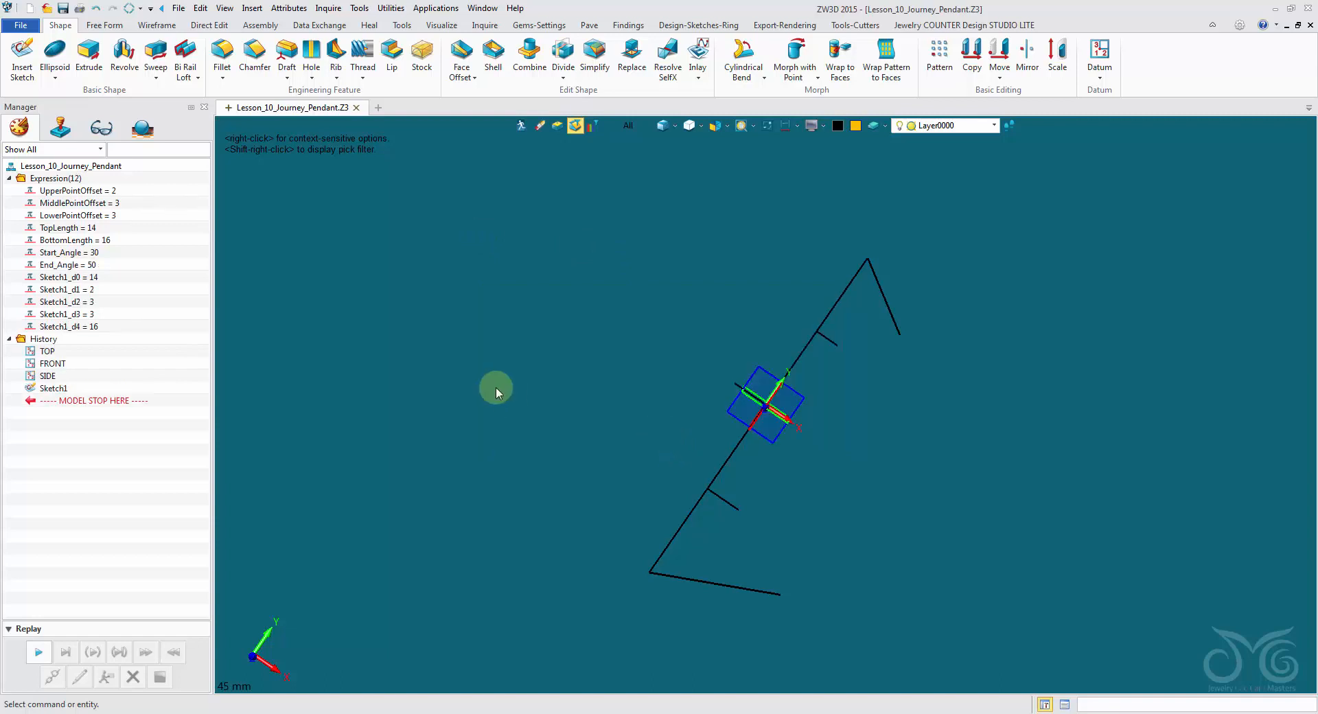
- Reopen the sketch and drive the angle dimension between the upper vertical and upper angled lines with the Start_Angle variable
double_click(721, 456)
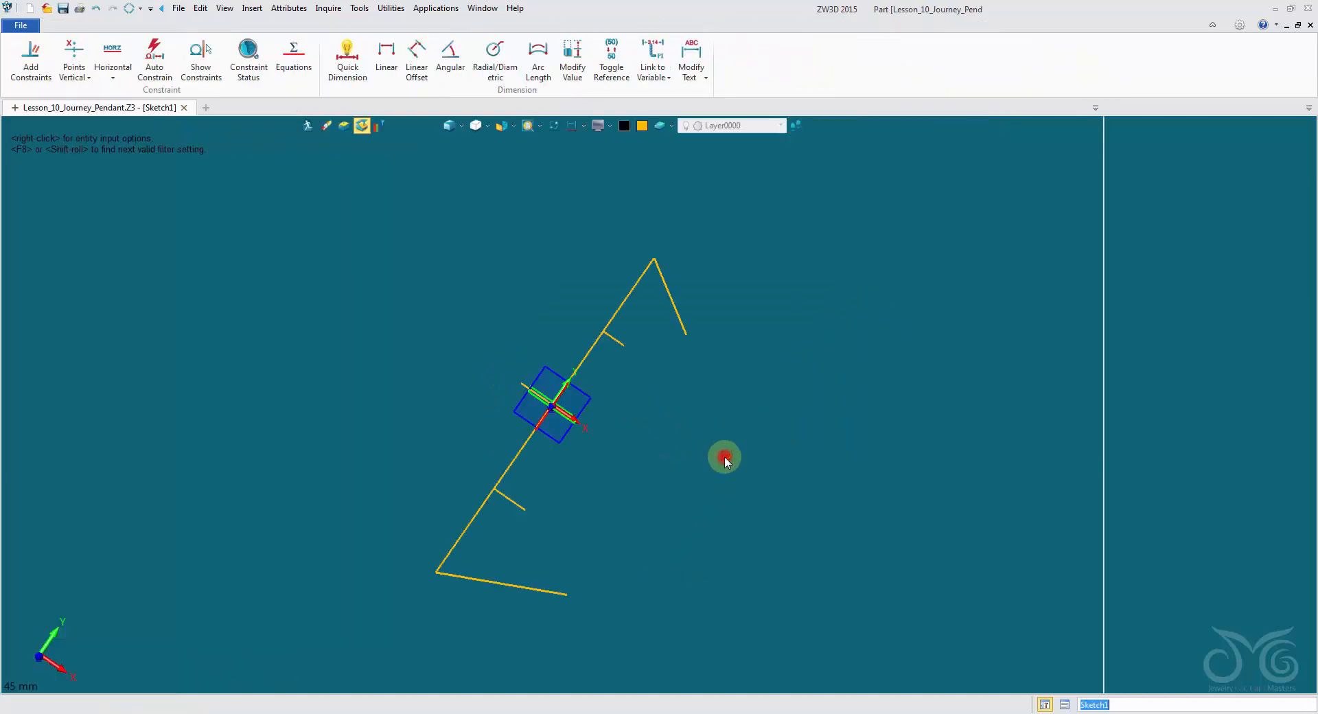
right_click(699, 269)
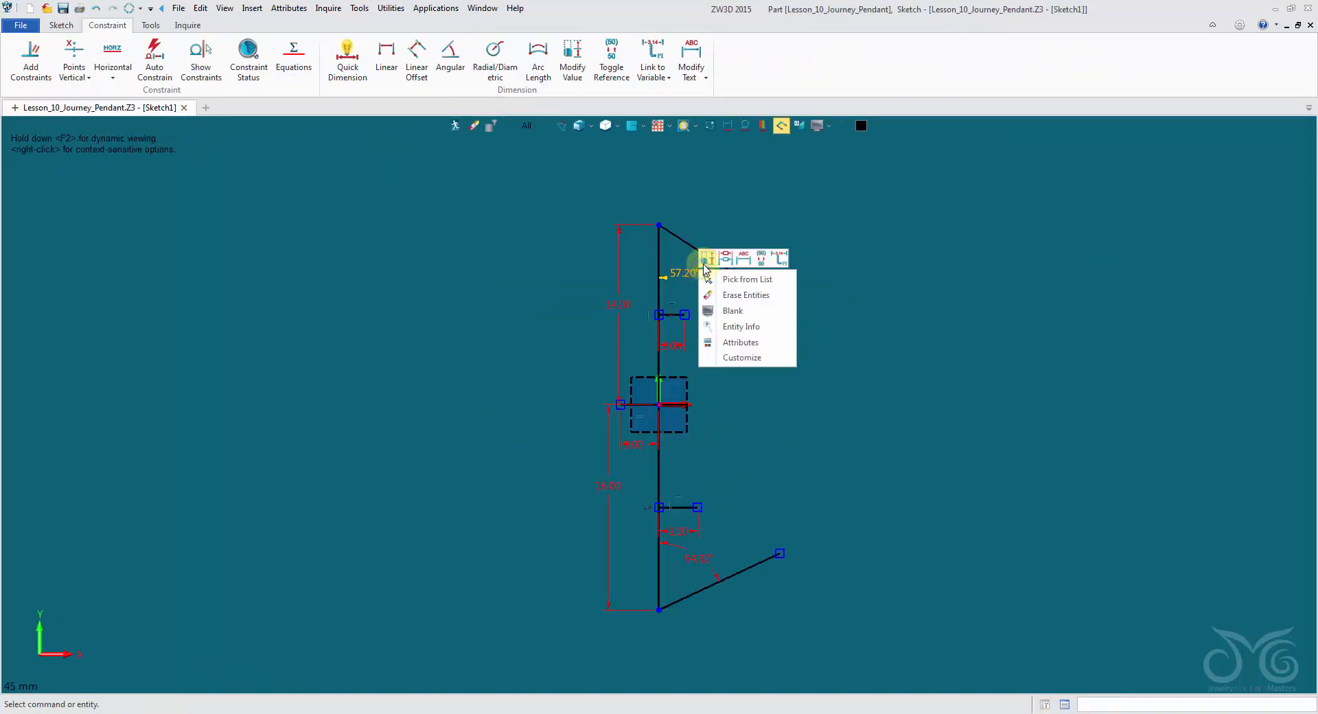
left_click(705, 260)
left_click_drag(738, 263, 641, 156)
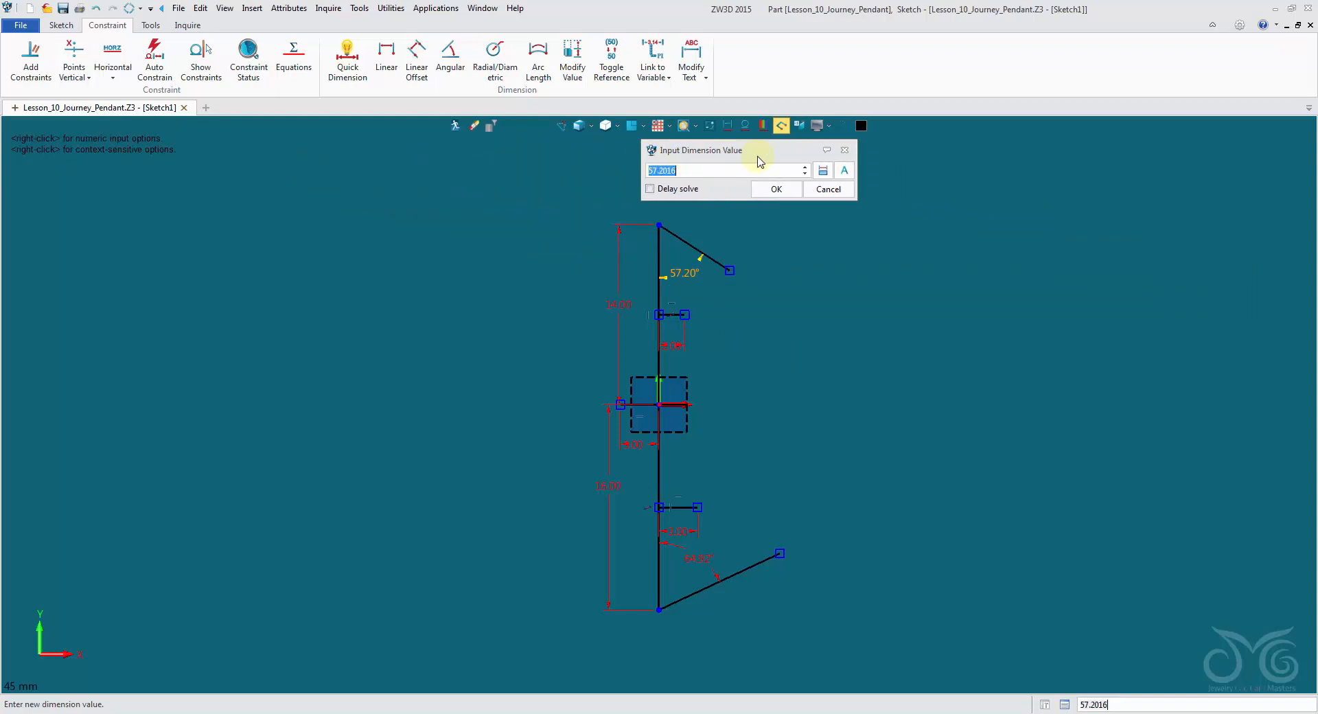
left_click(844, 169)
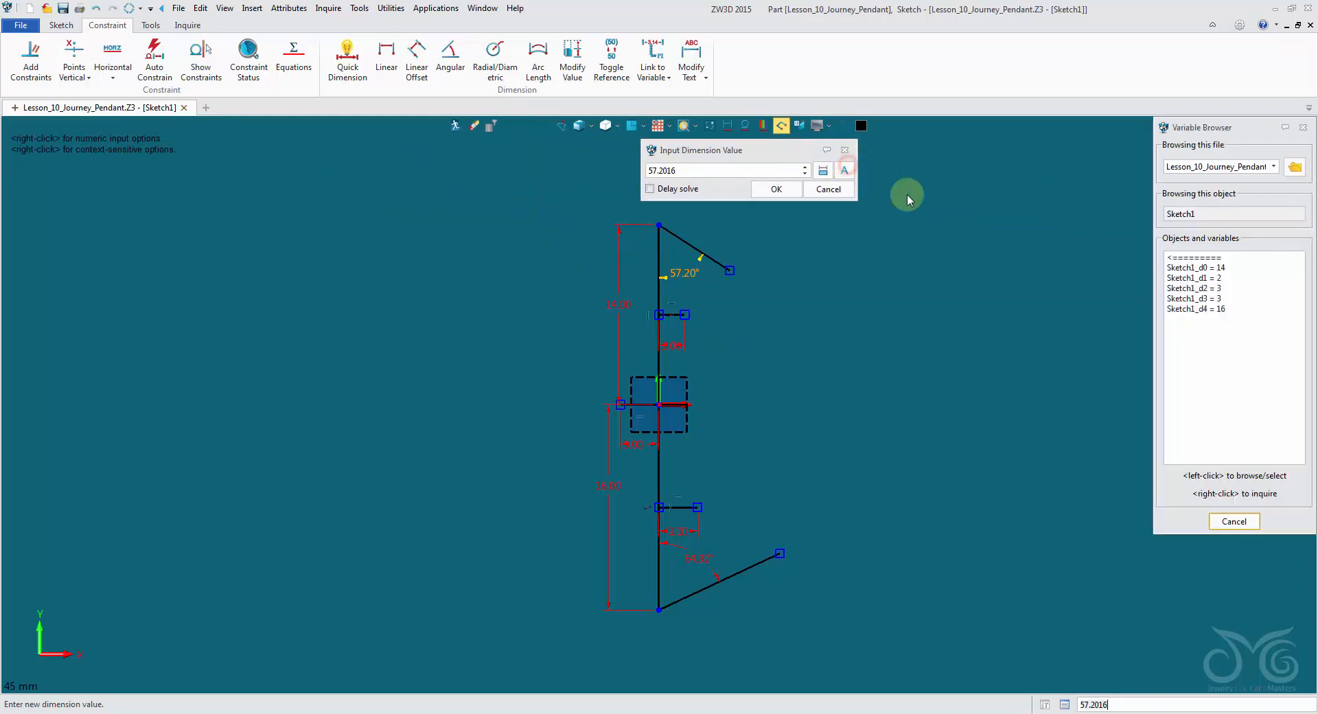
left_click(1192, 260)
left_click(1192, 260)
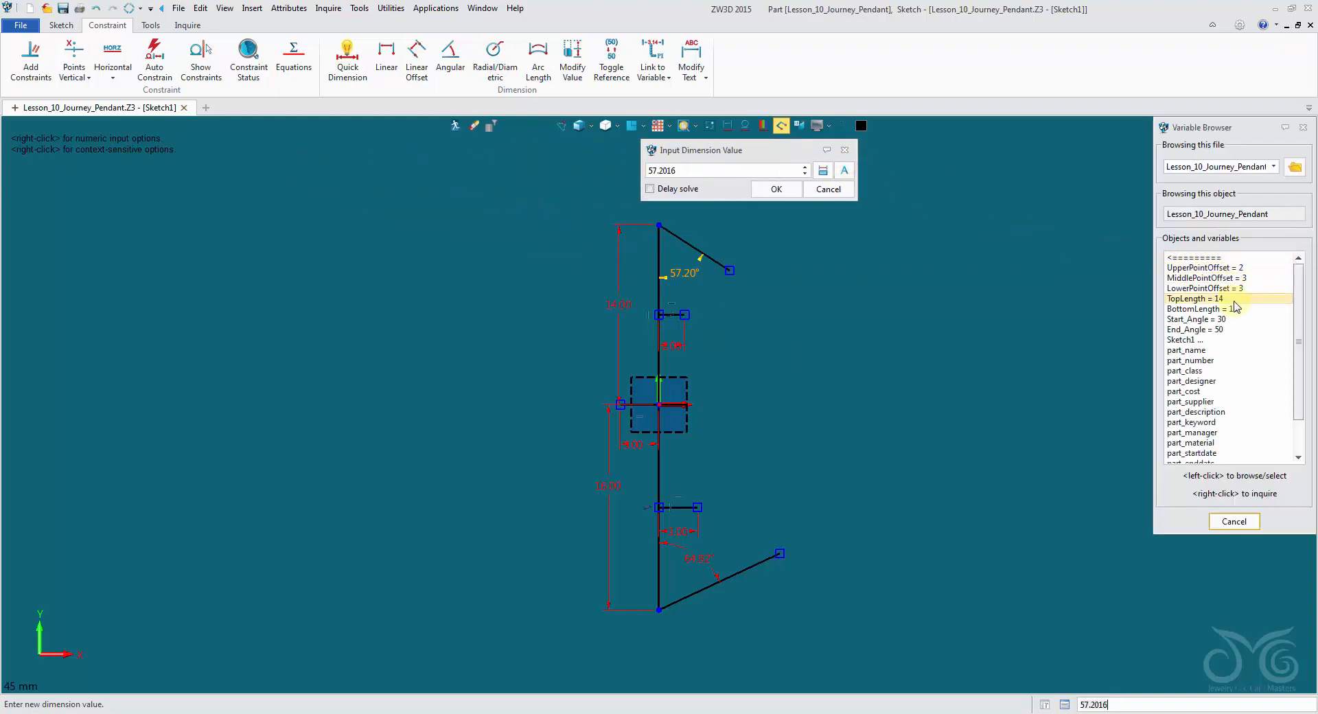
left_click(1208, 319)
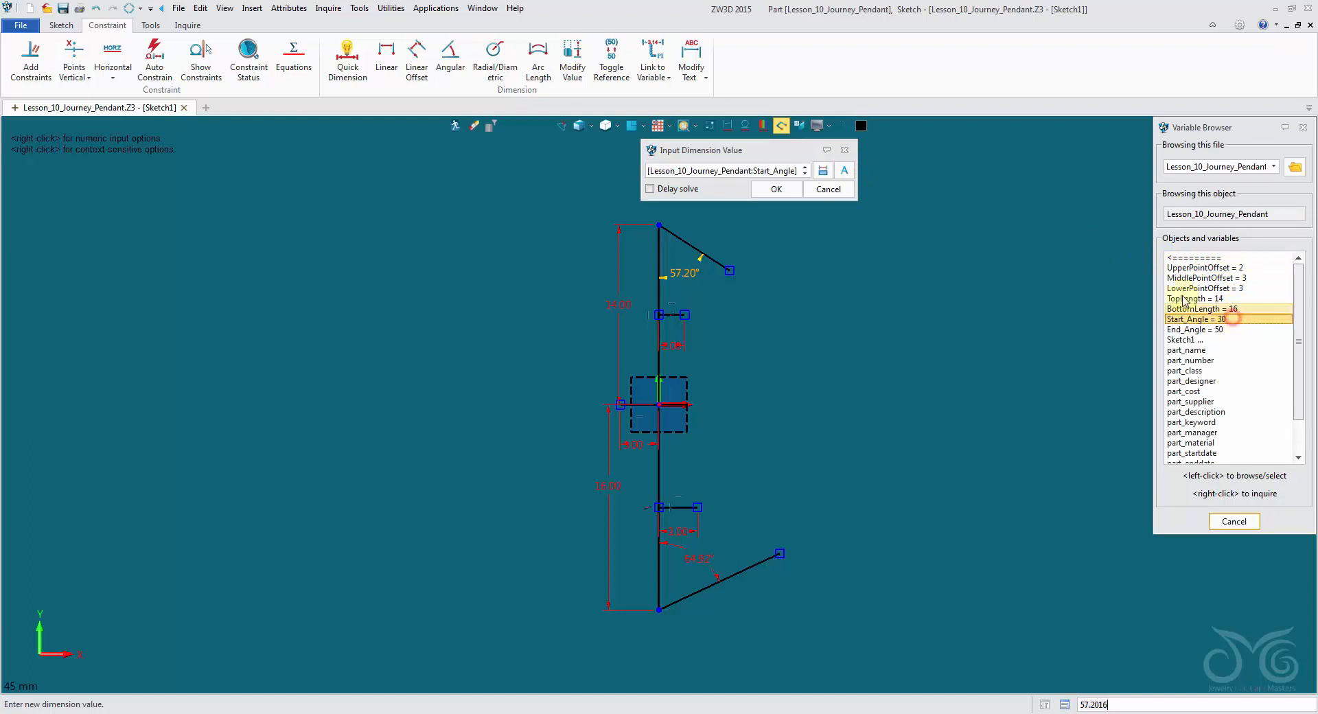
left_click(782, 189)
left_click(817, 264)
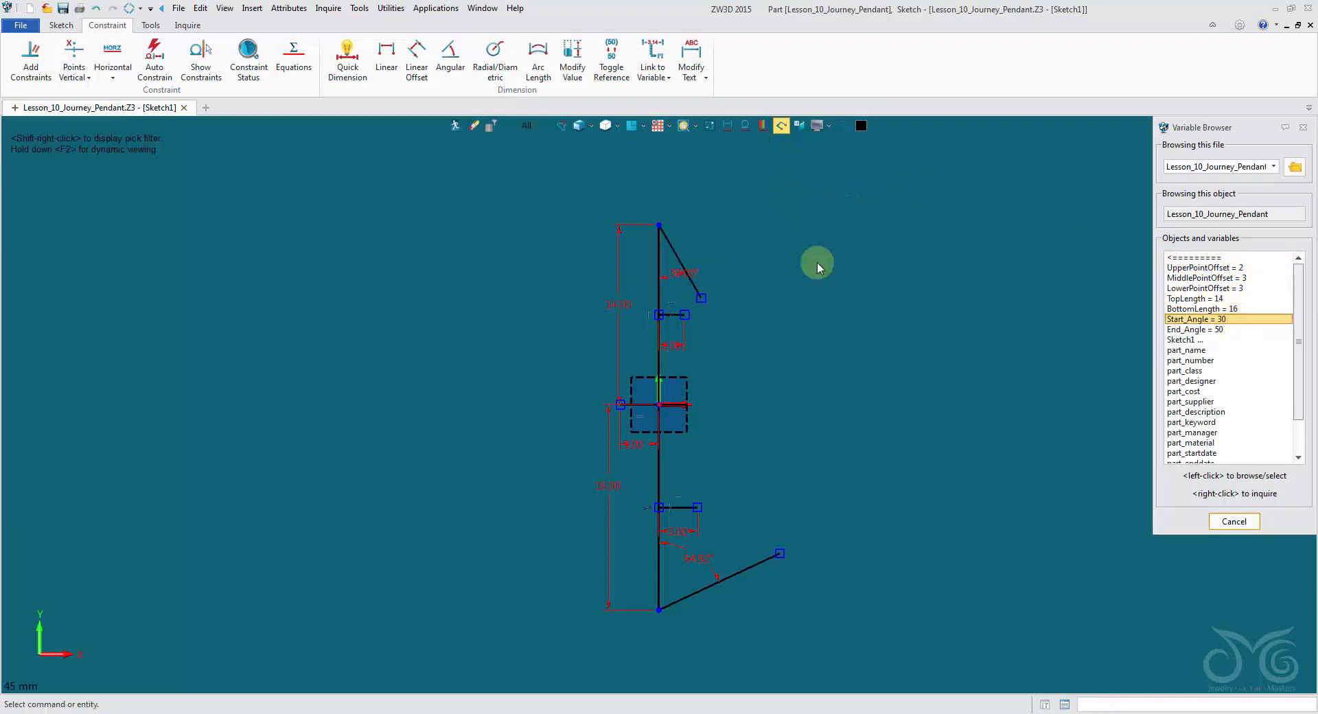
- Drive the lower angled line's angle dimension with the End_Angle variable and exit the sketch
right_click(707, 566)
left_click(719, 554)
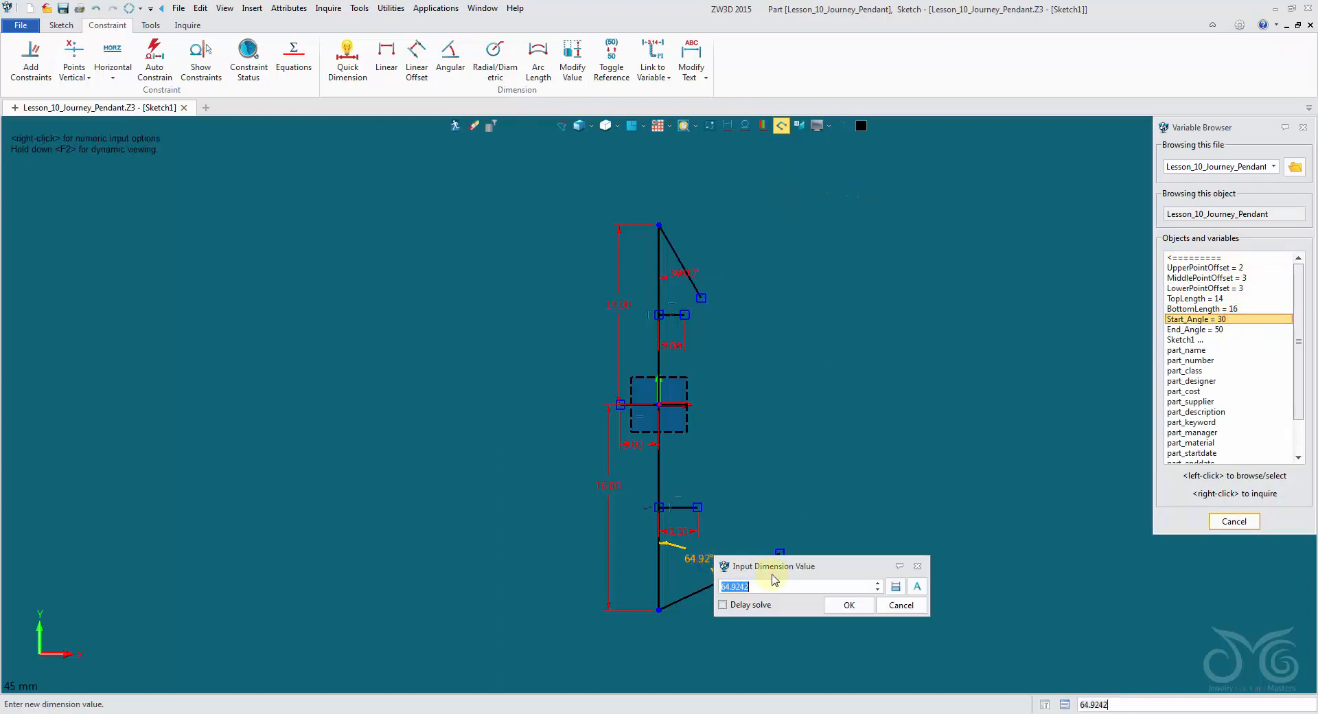
left_click(1194, 329)
left_click(838, 606)
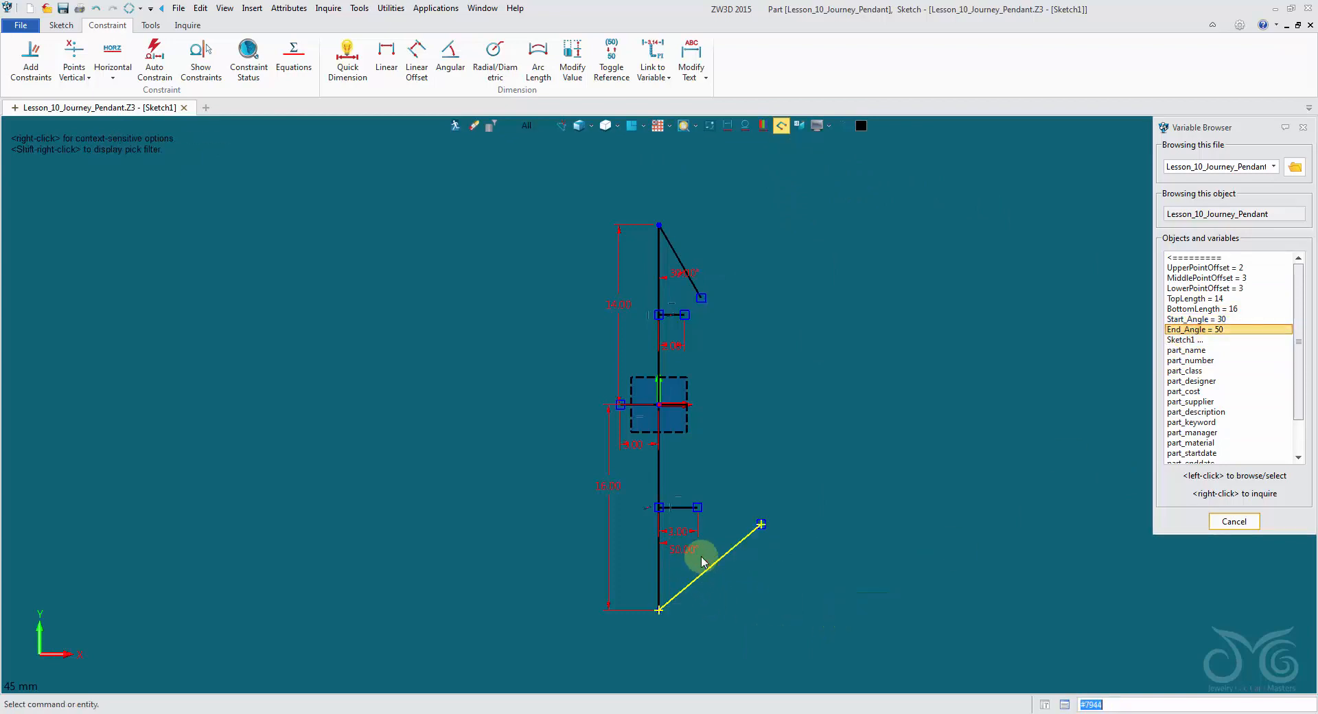
left_click(697, 294)
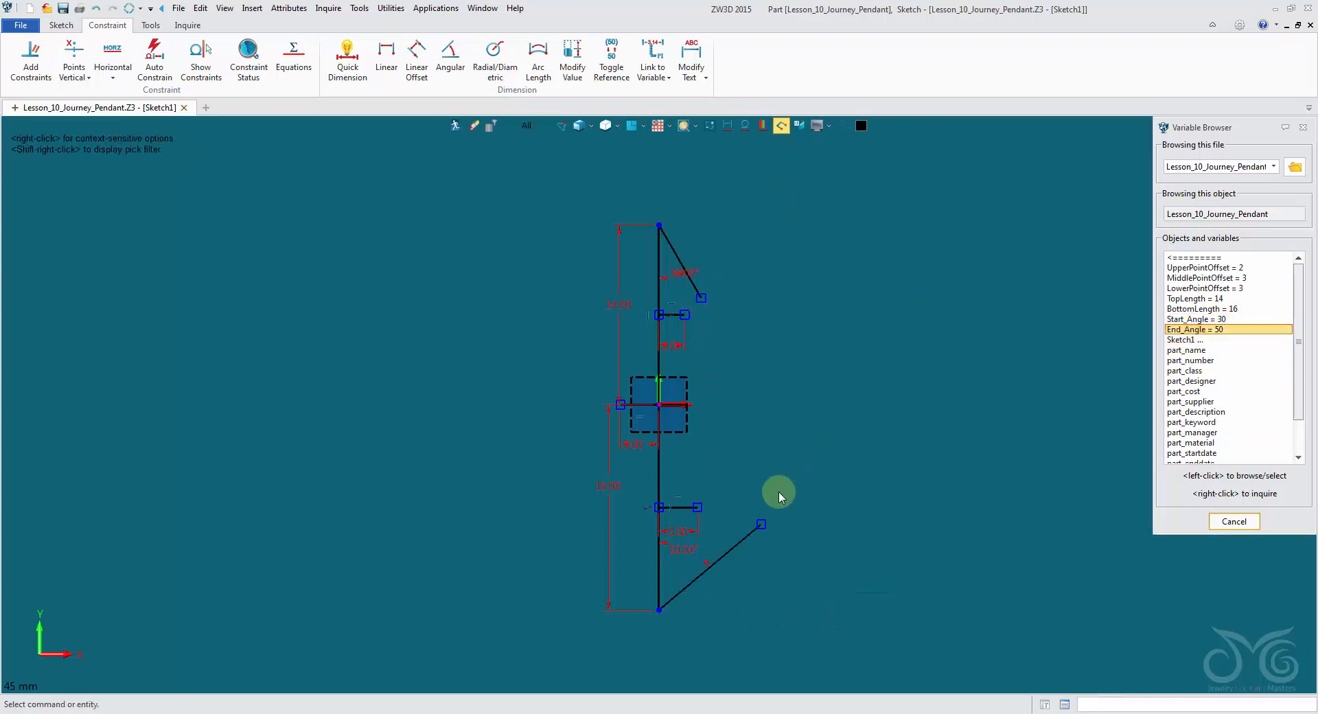
scroll(776, 493, "up", 2)
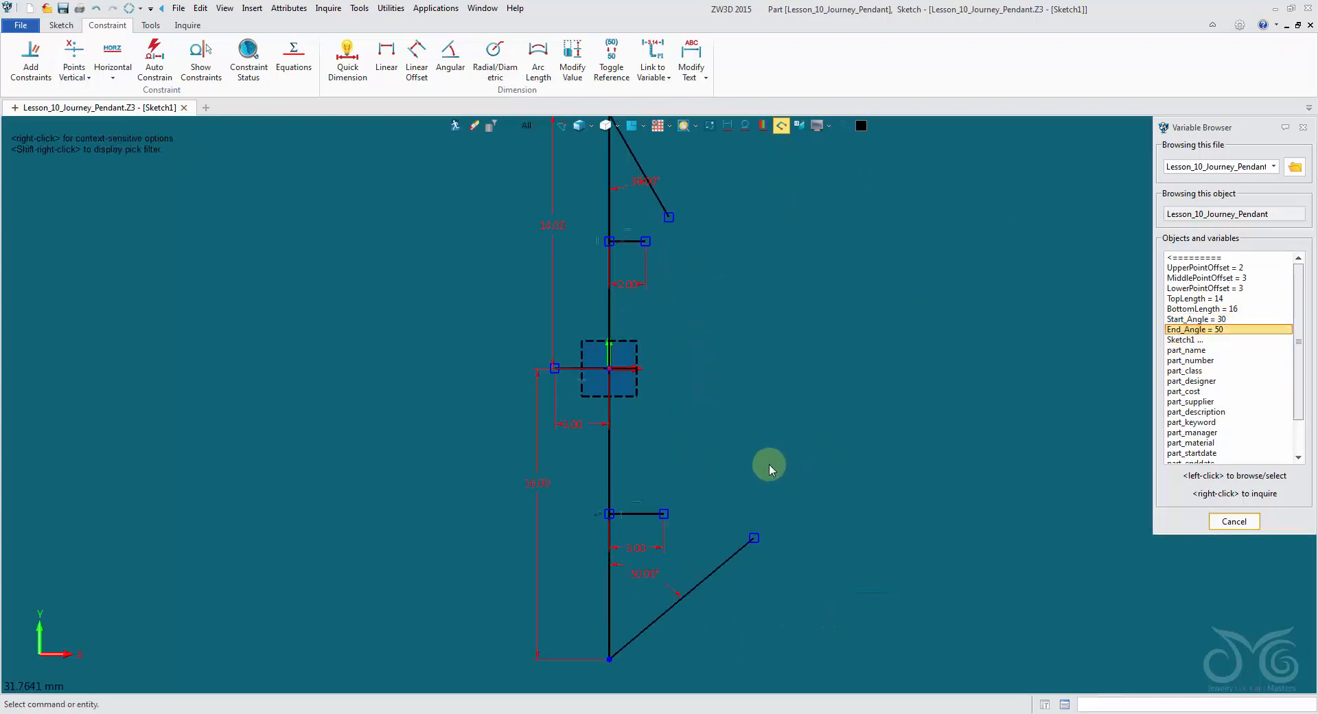
left_click(454, 125)
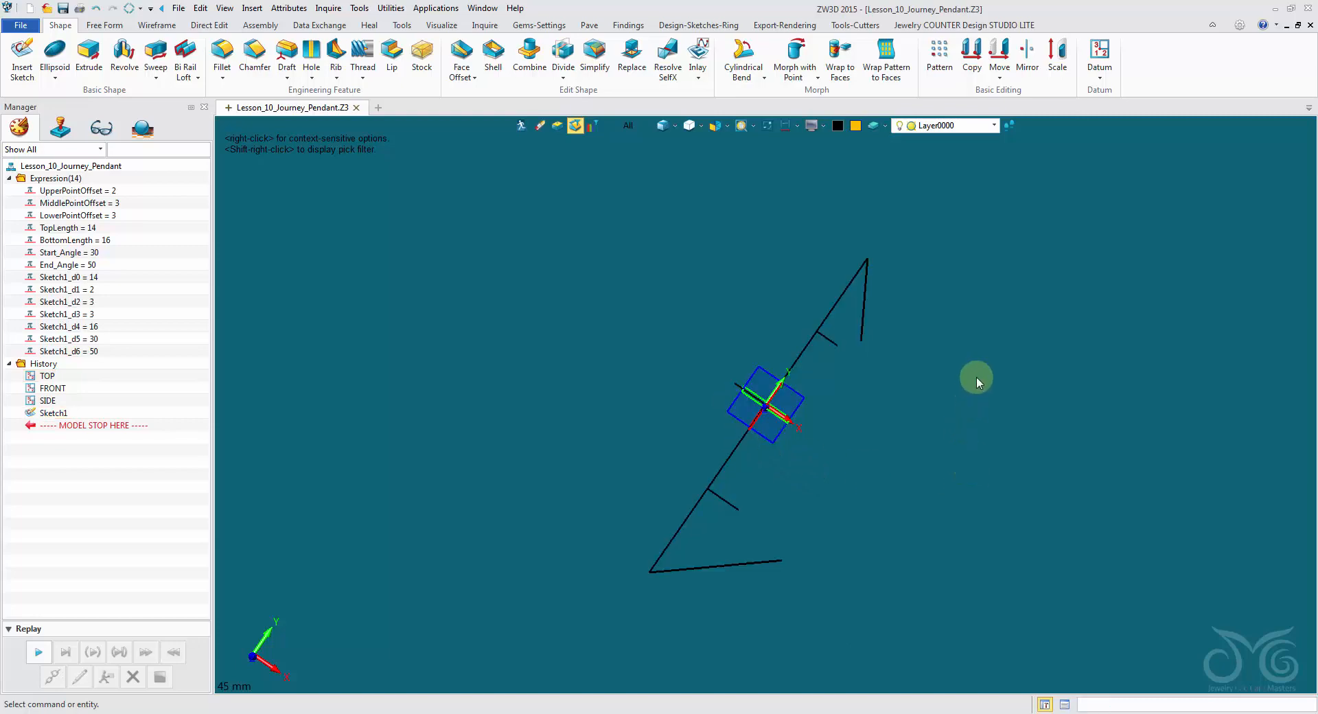
- Start a Through Point Curve at the sketch's top vertex, with its tangent direction along the upper angled line
left_click(166, 26)
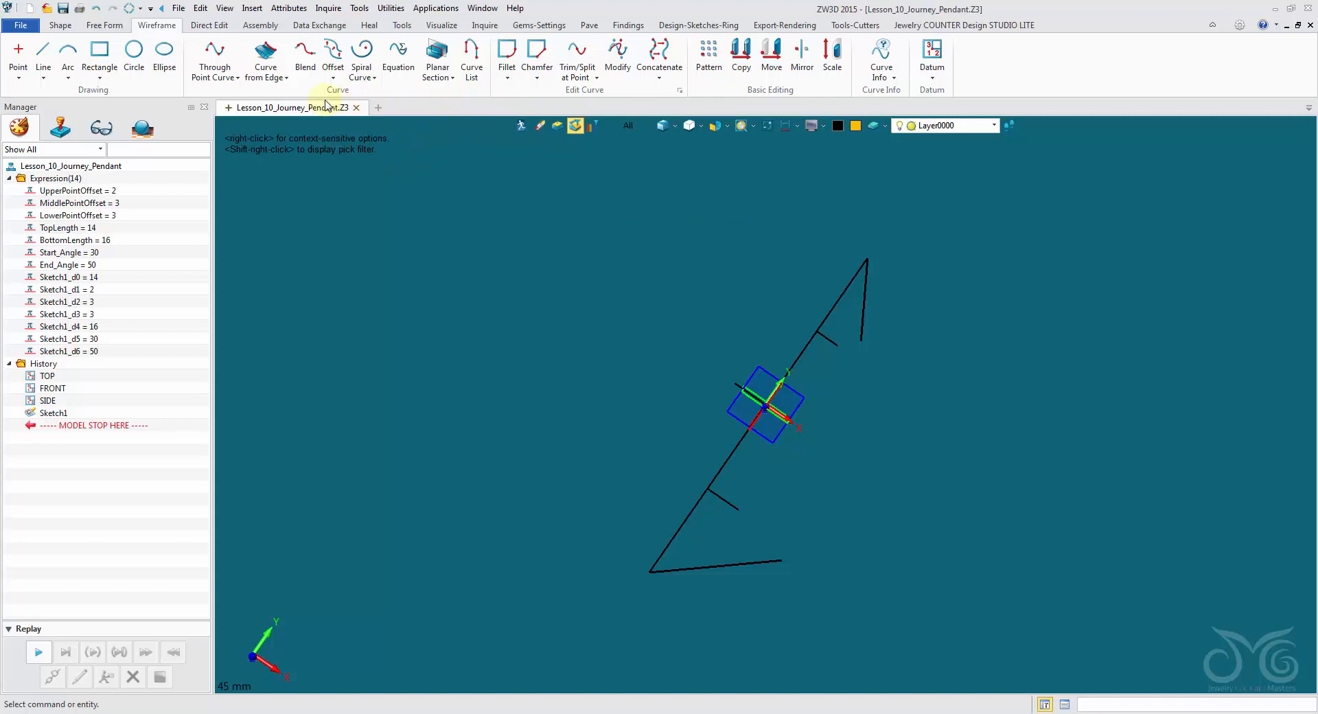
left_click(215, 52)
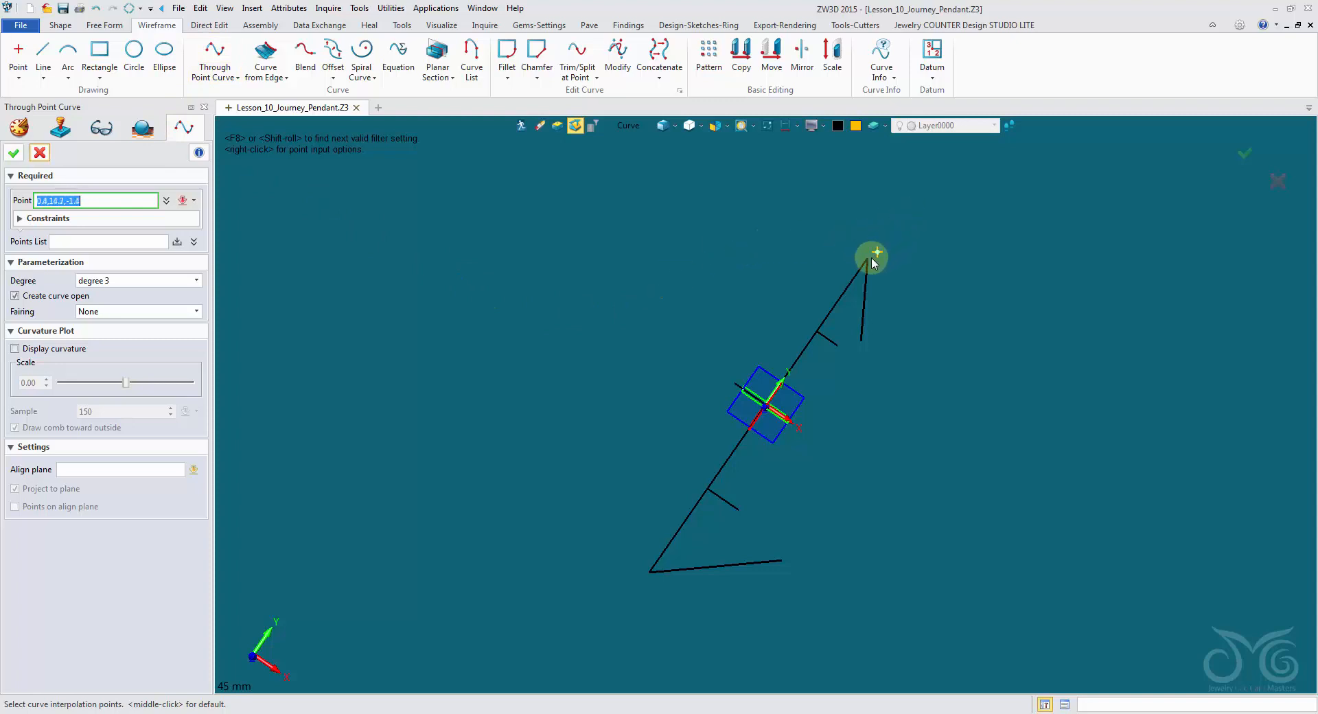
left_click(27, 218)
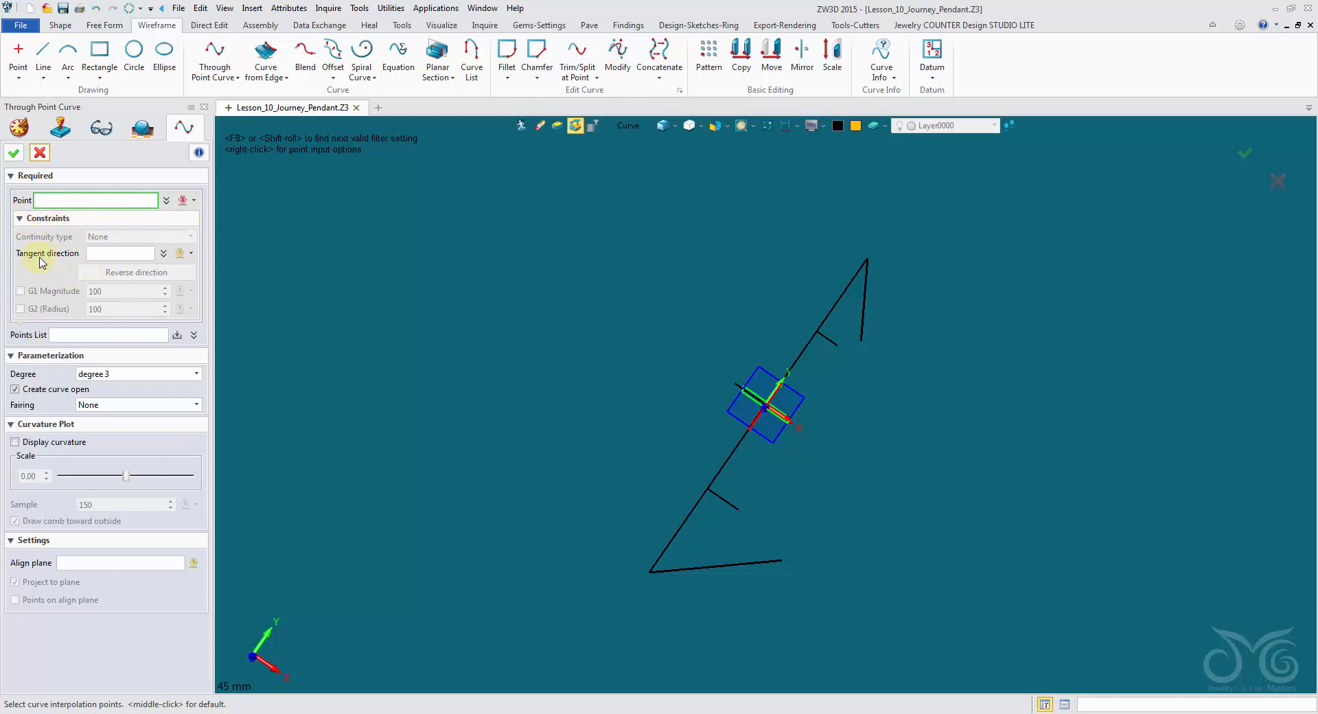
left_click(101, 252)
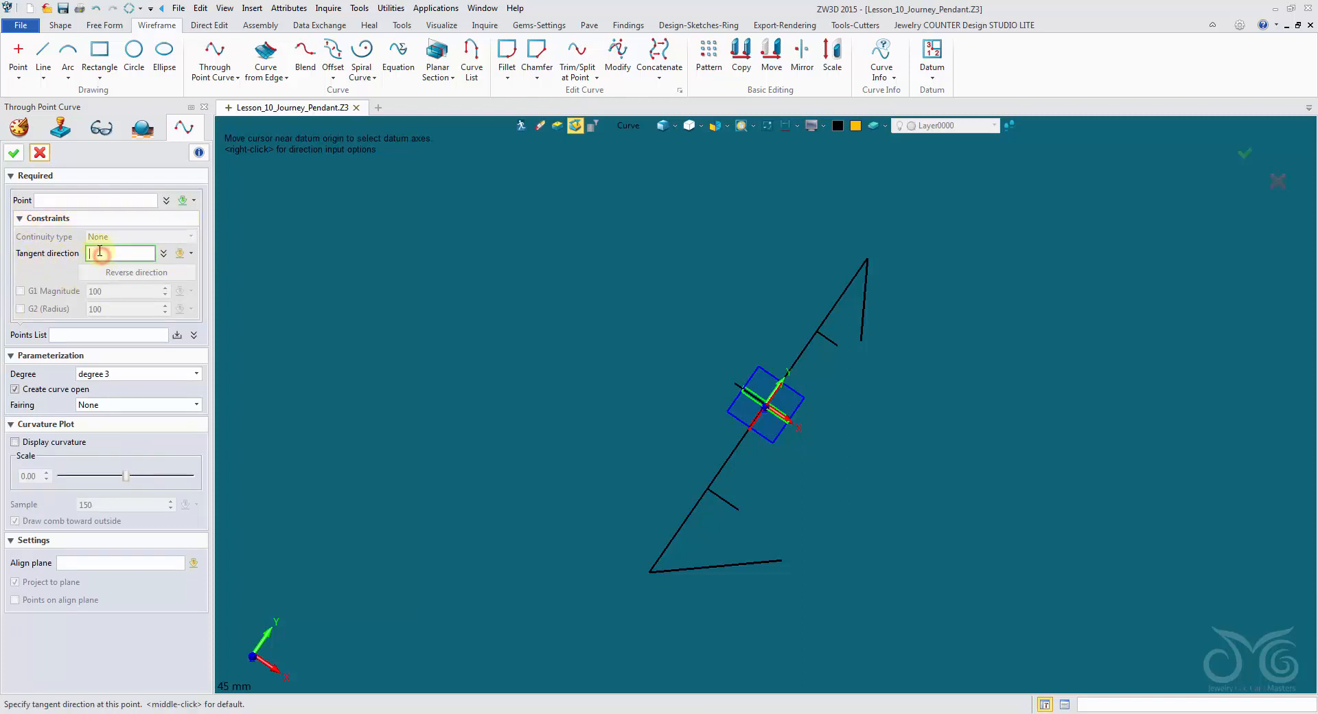
scroll(869, 227, "up", 5)
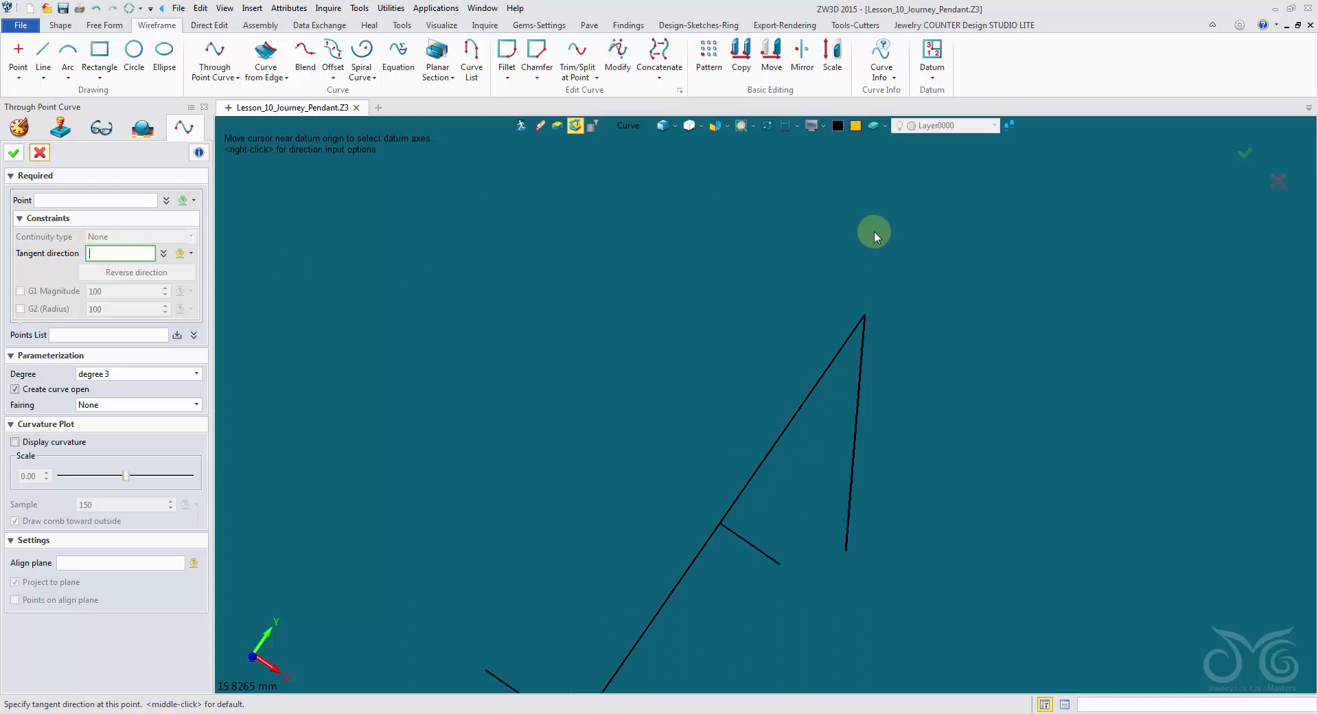
left_click(855, 359)
left_click(864, 368)
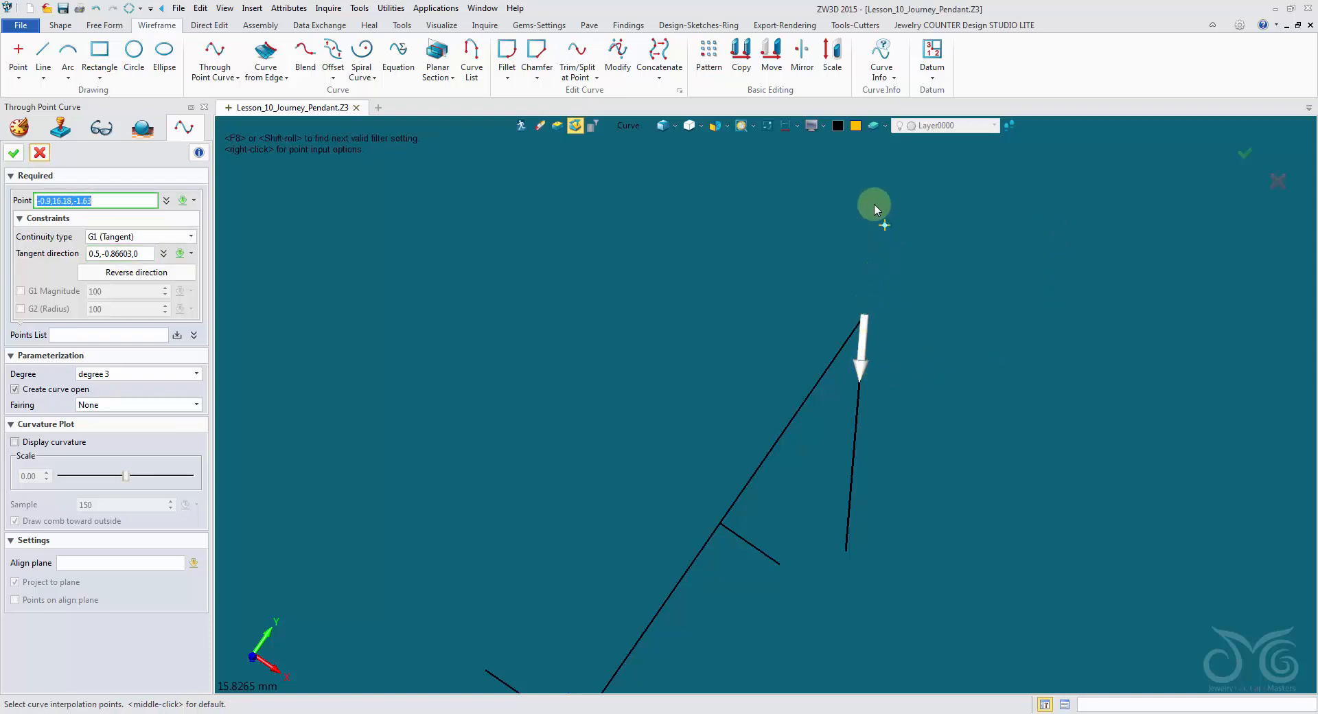
right_click(656, 190)
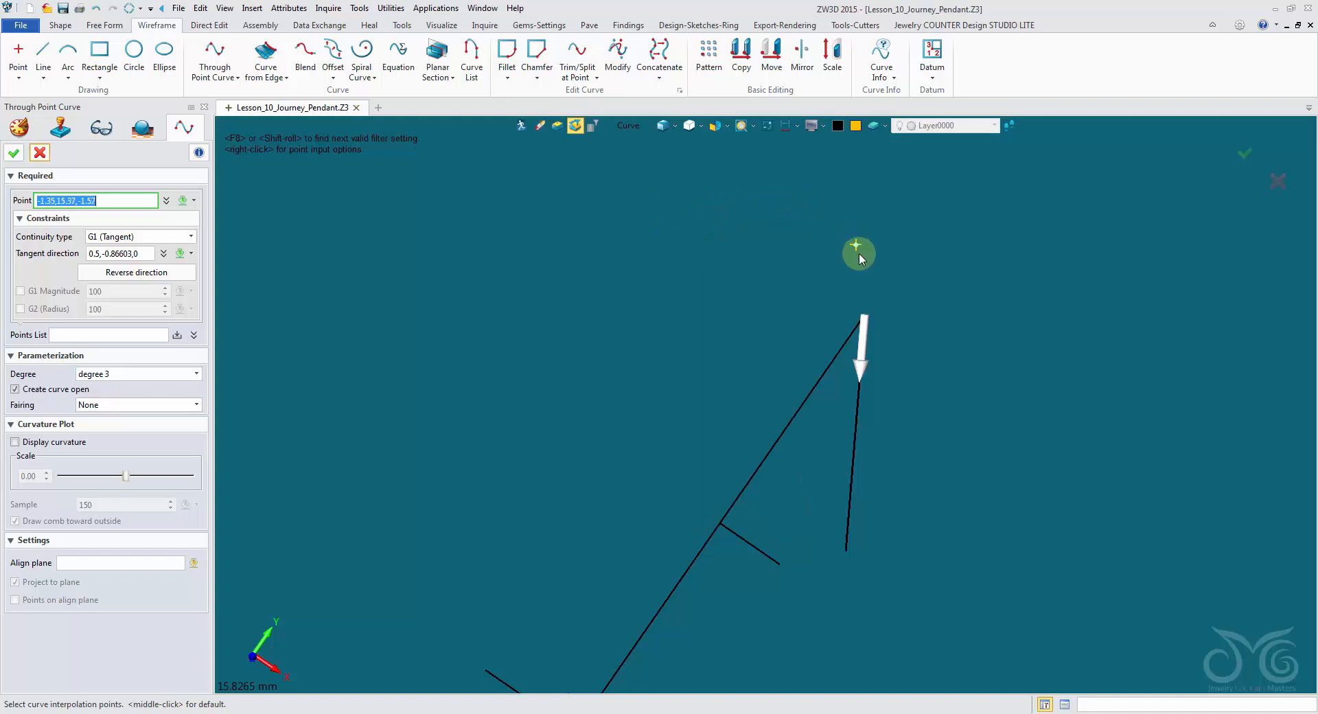
left_click(865, 316)
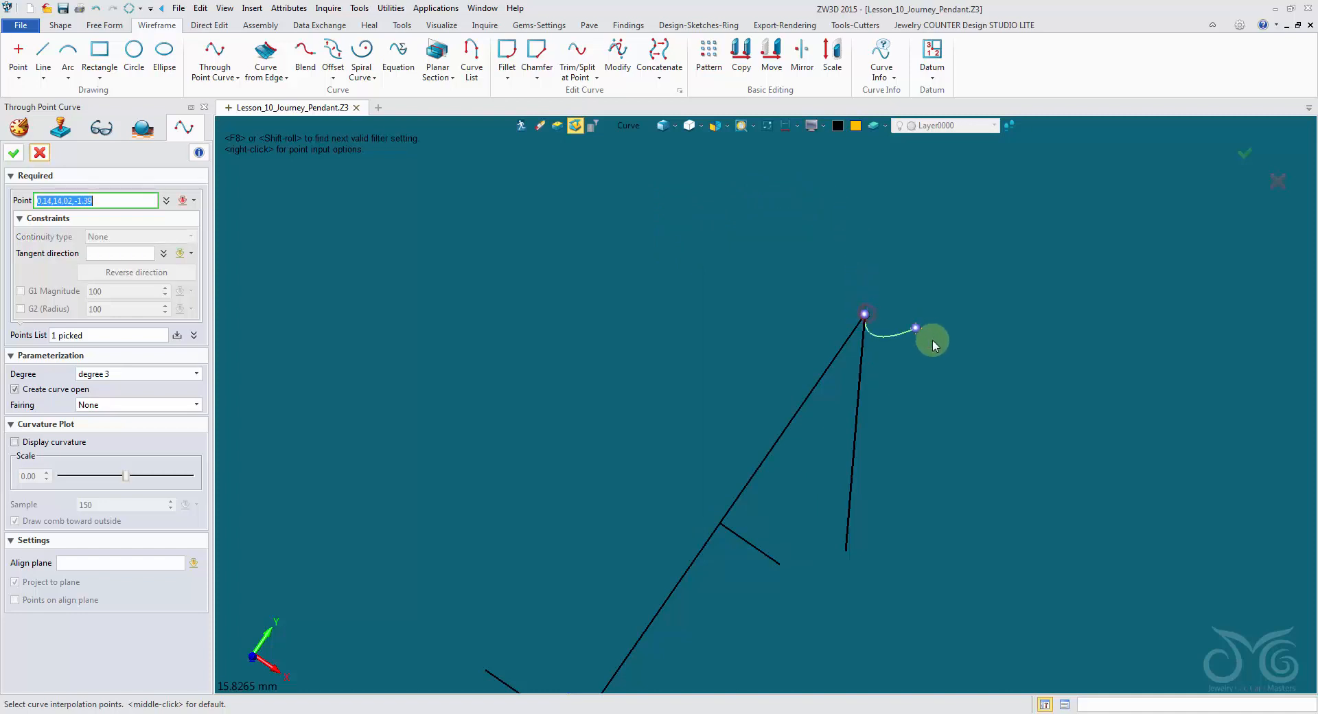
- Add curve points at the free ends of the upper, middle and lower short offset lines, in that order
middle_click_drag(788, 606, 811, 508)
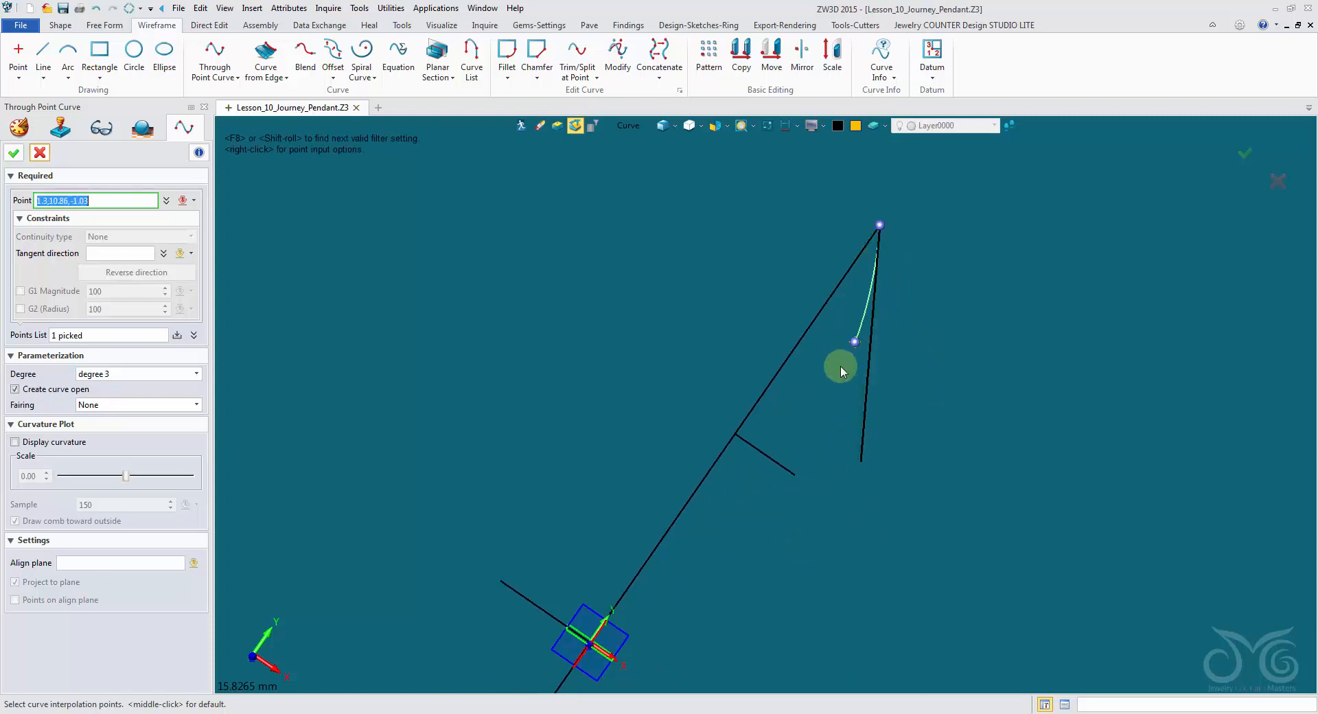
left_click(794, 475)
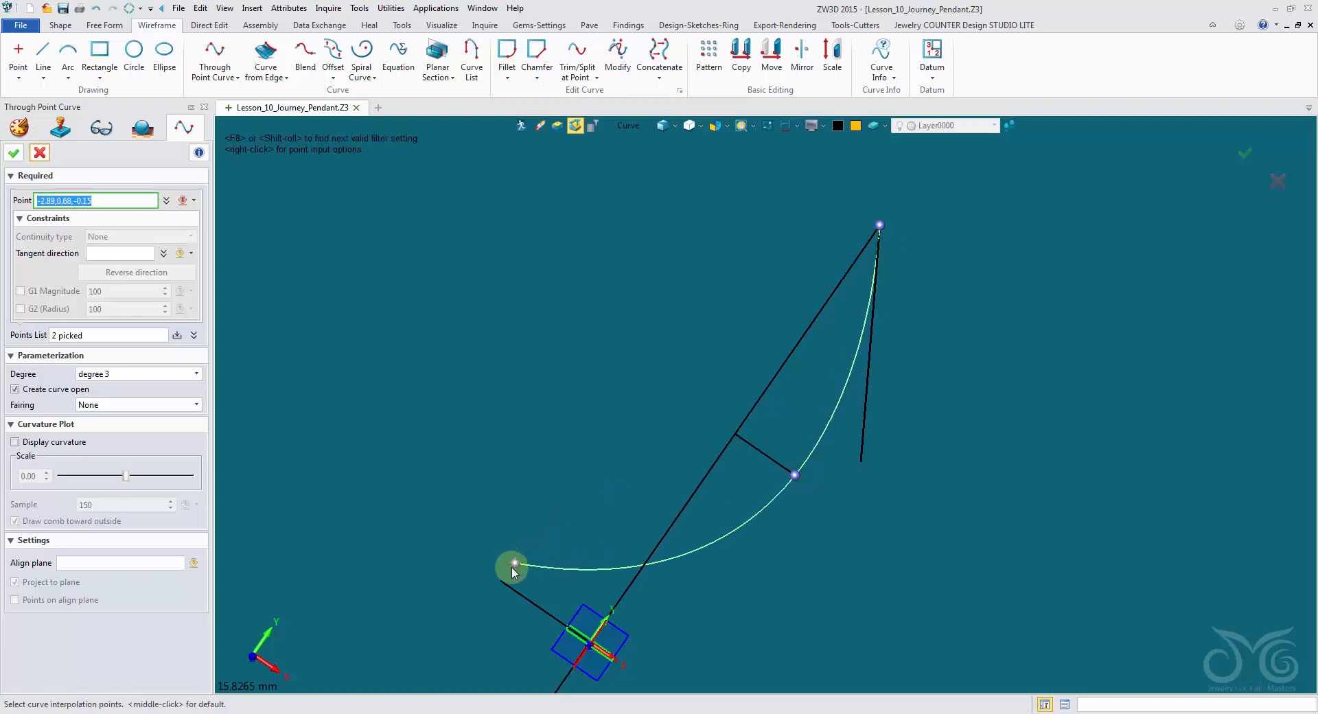
left_click(500, 581)
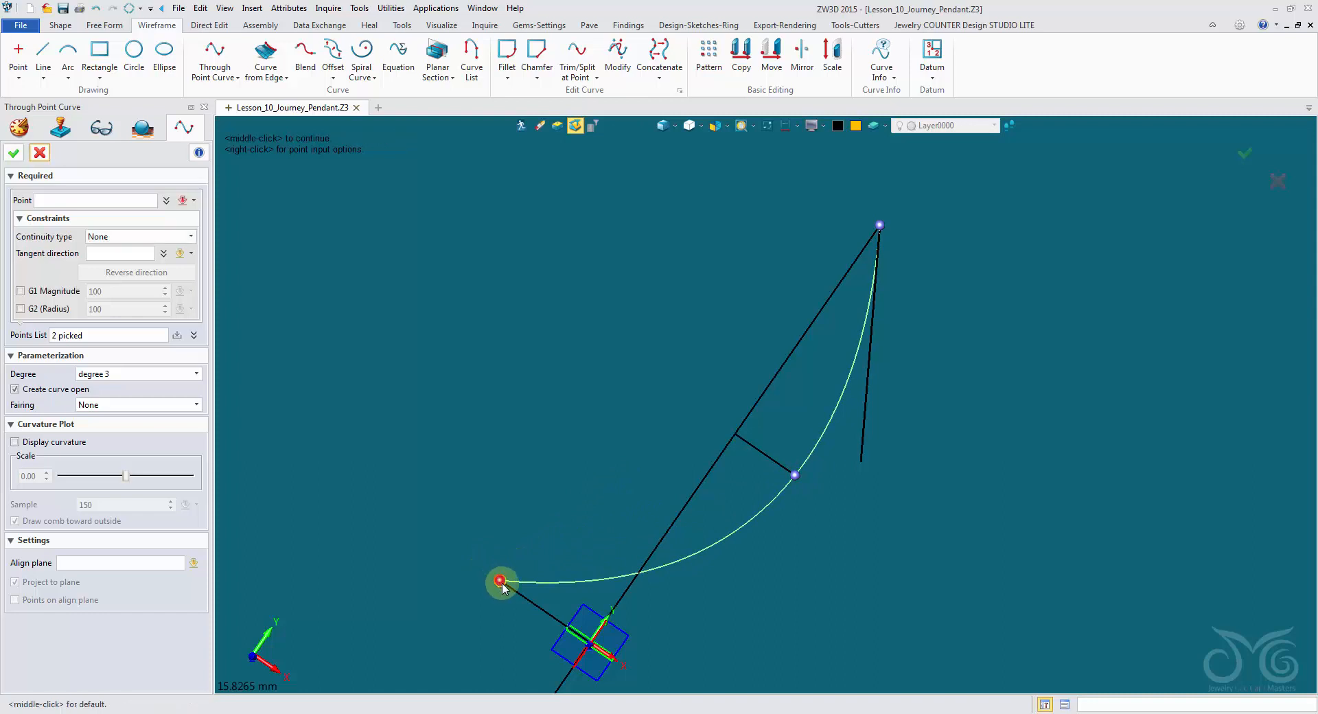
middle_click_drag(539, 653, 547, 358)
scroll(565, 565, "down", 3)
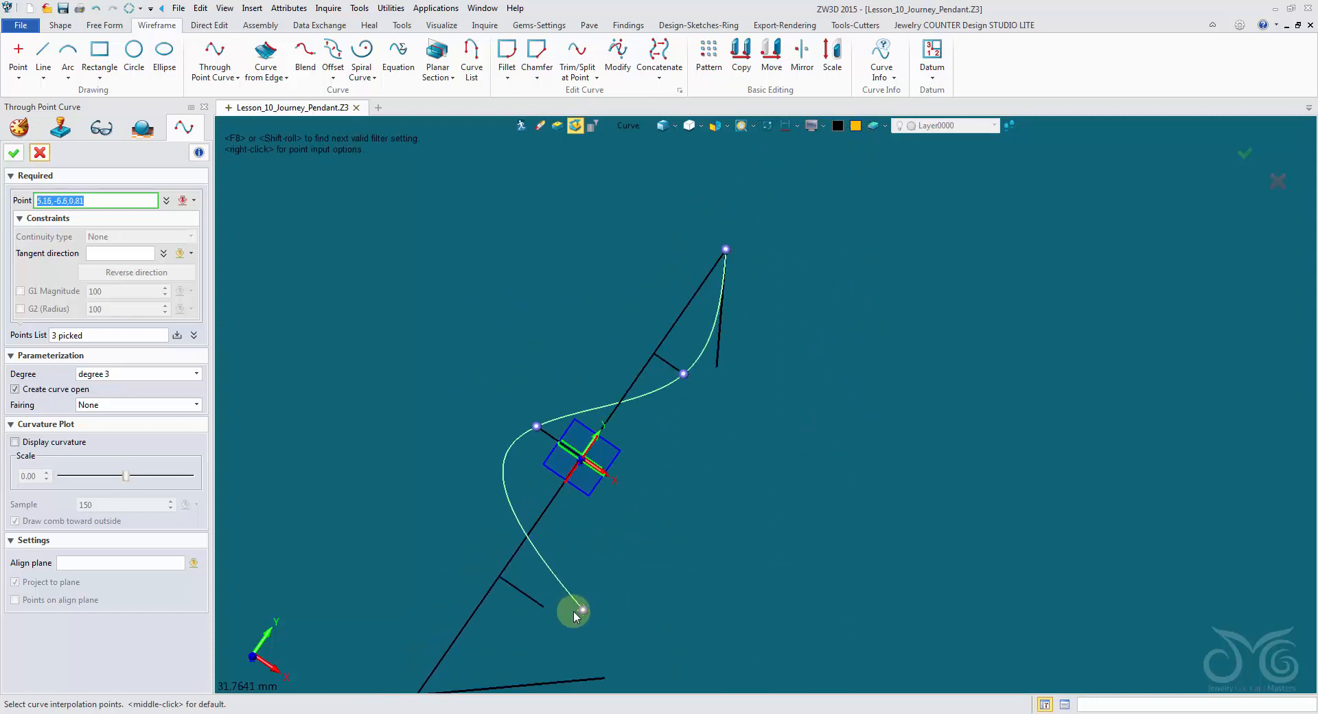
left_click(545, 607)
- End the curve at the sketch's bottom vertex, tangent to the lower angled line, and create it
middle_click_drag(658, 607, 812, 405)
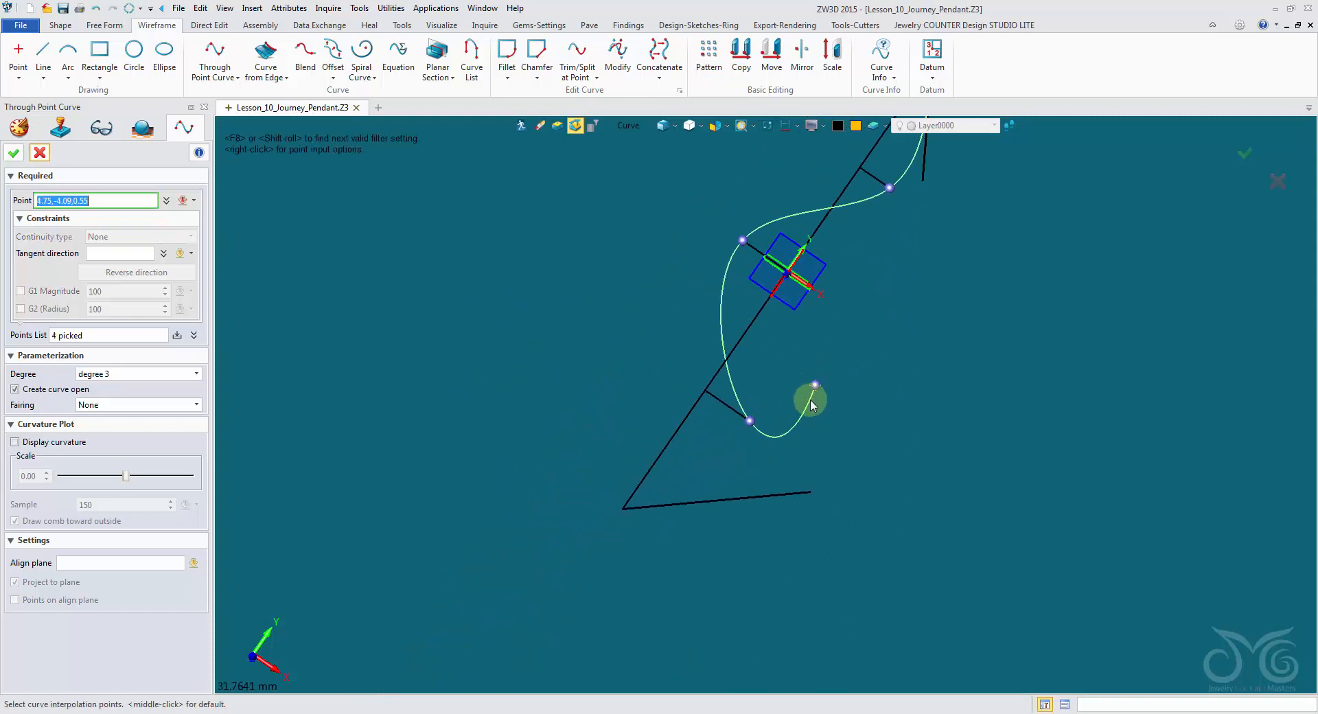
left_click(126, 254)
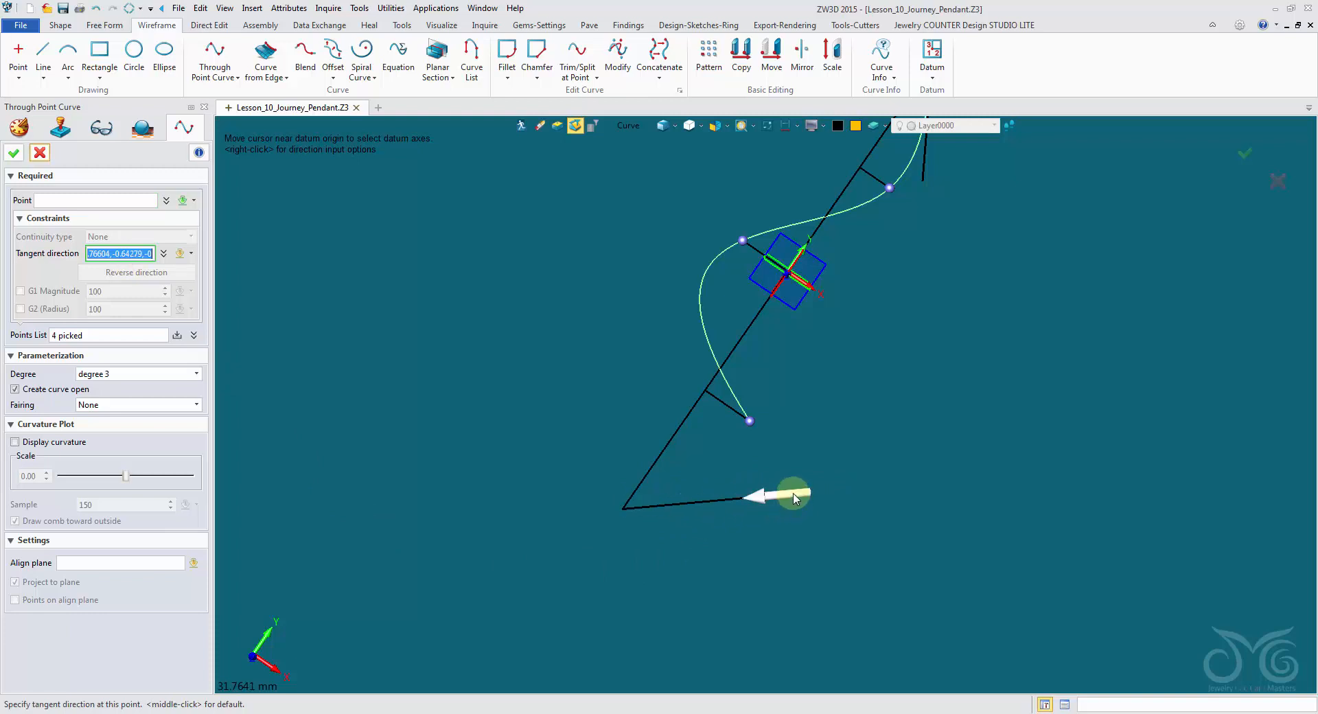
left_click(794, 497)
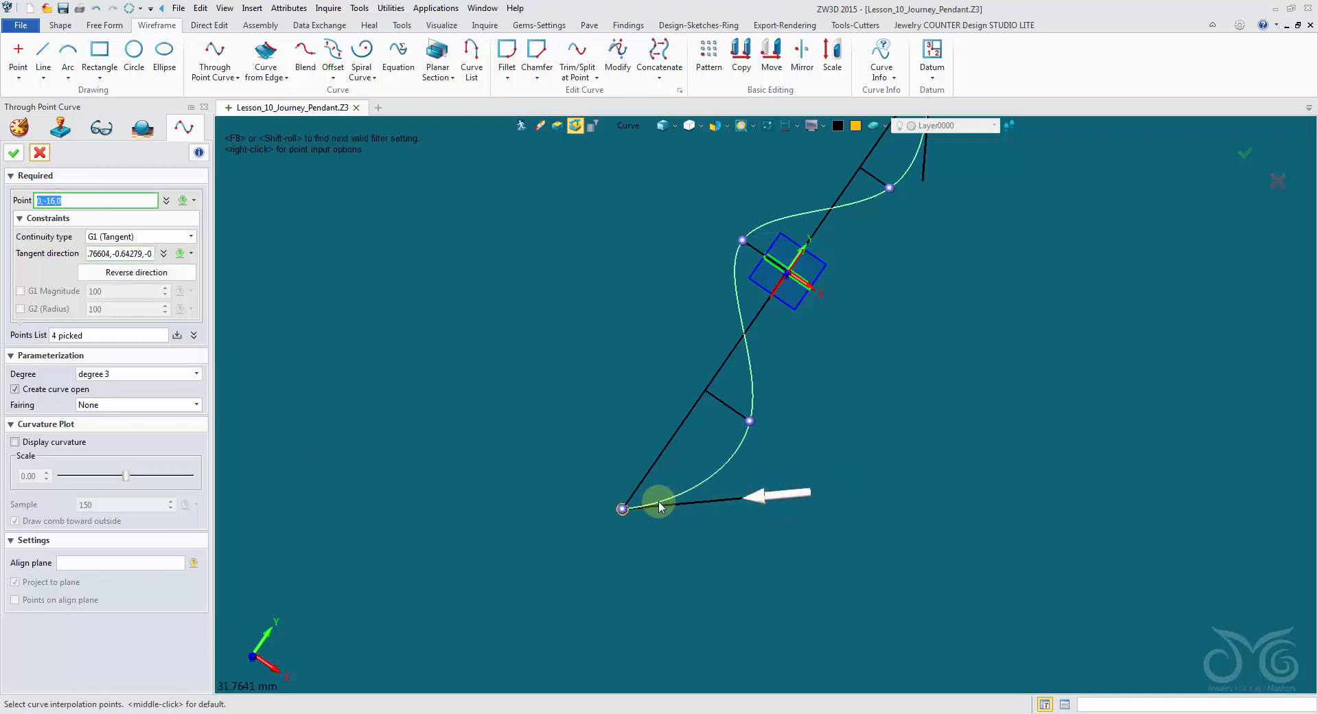
left_click(615, 508)
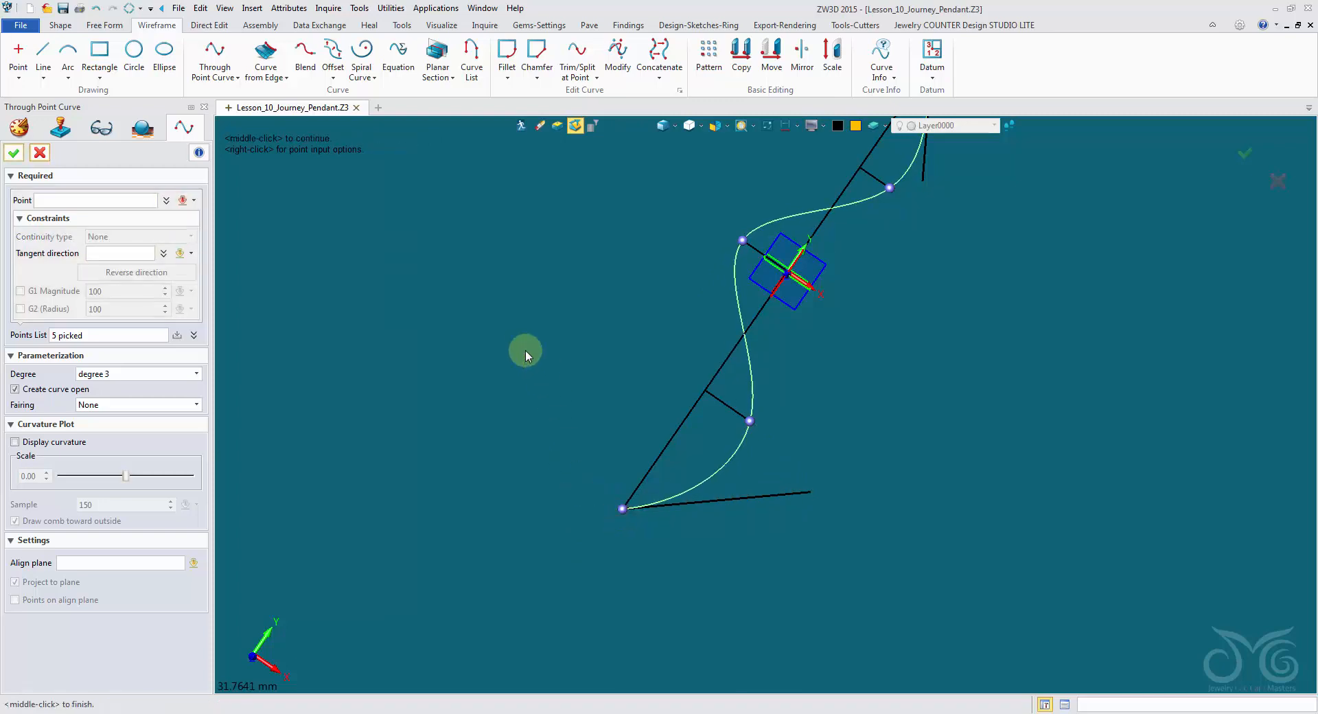
scroll(516, 367, "down", 3)
left_click(13, 152)
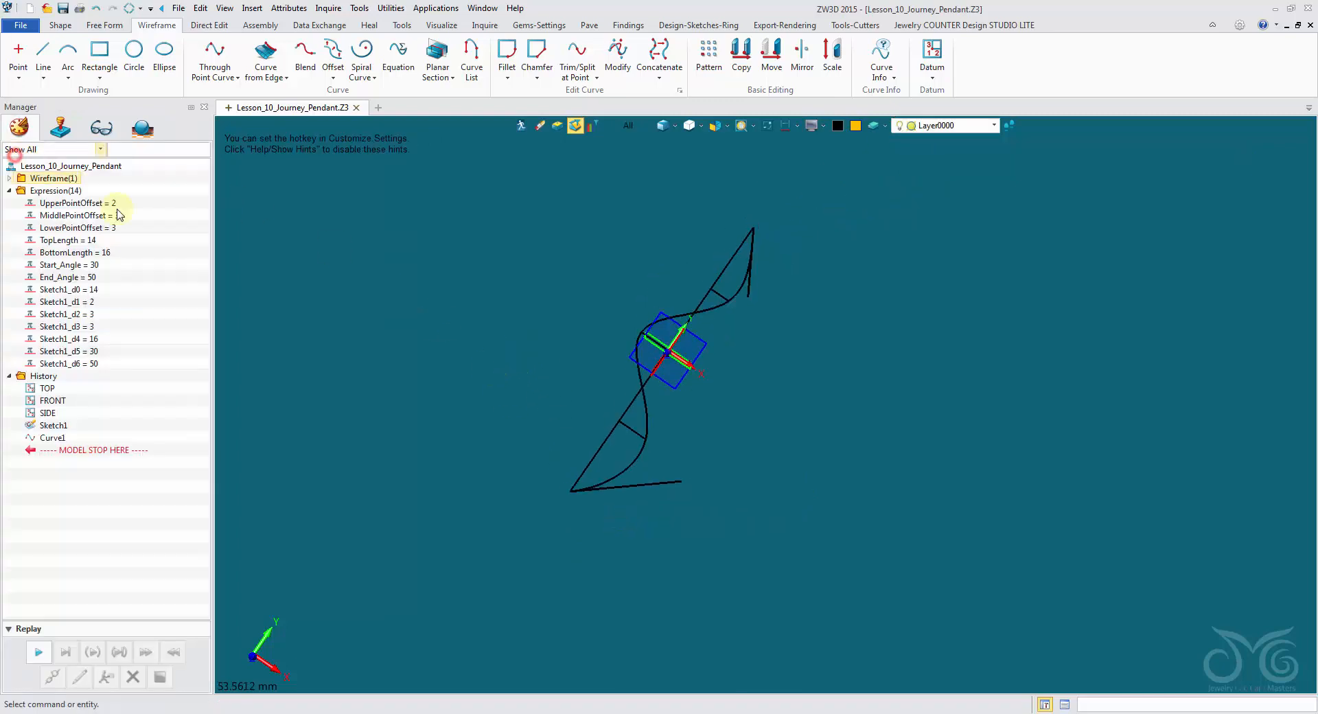
middle_click_drag(508, 314, 512, 302)
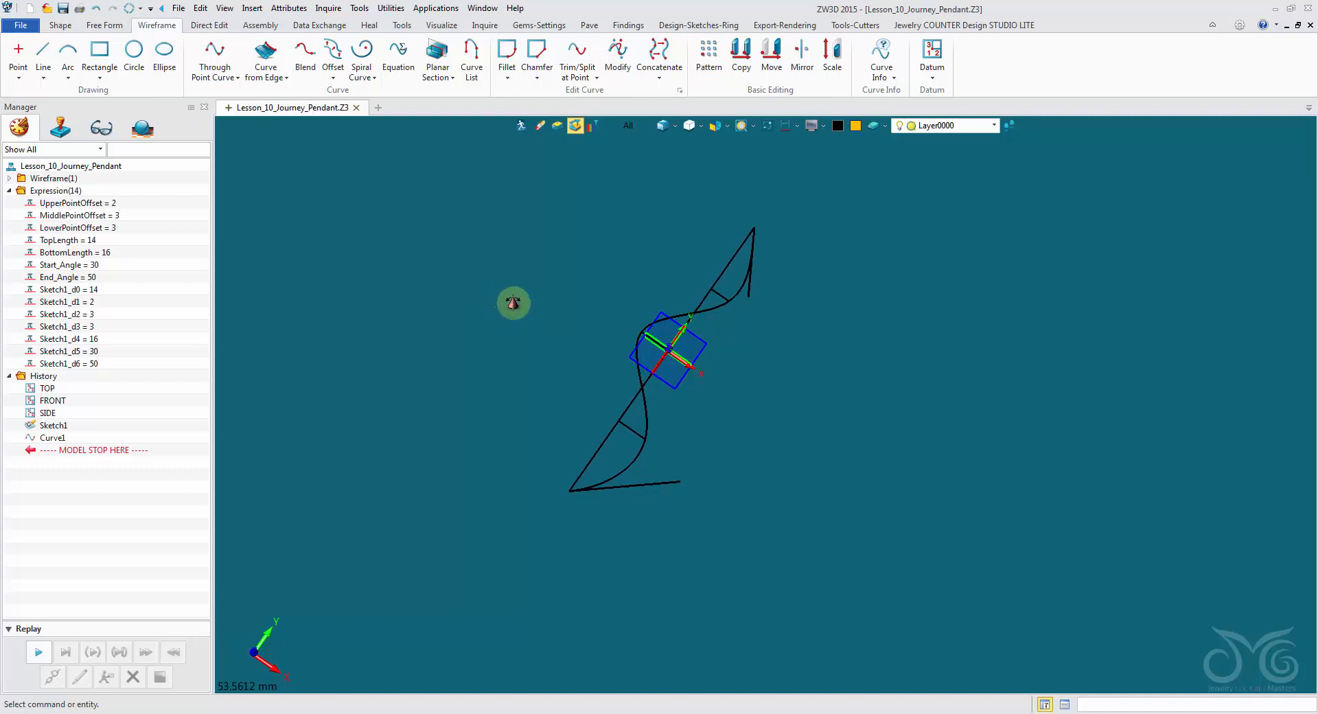
scroll(520, 302, "up", 2)
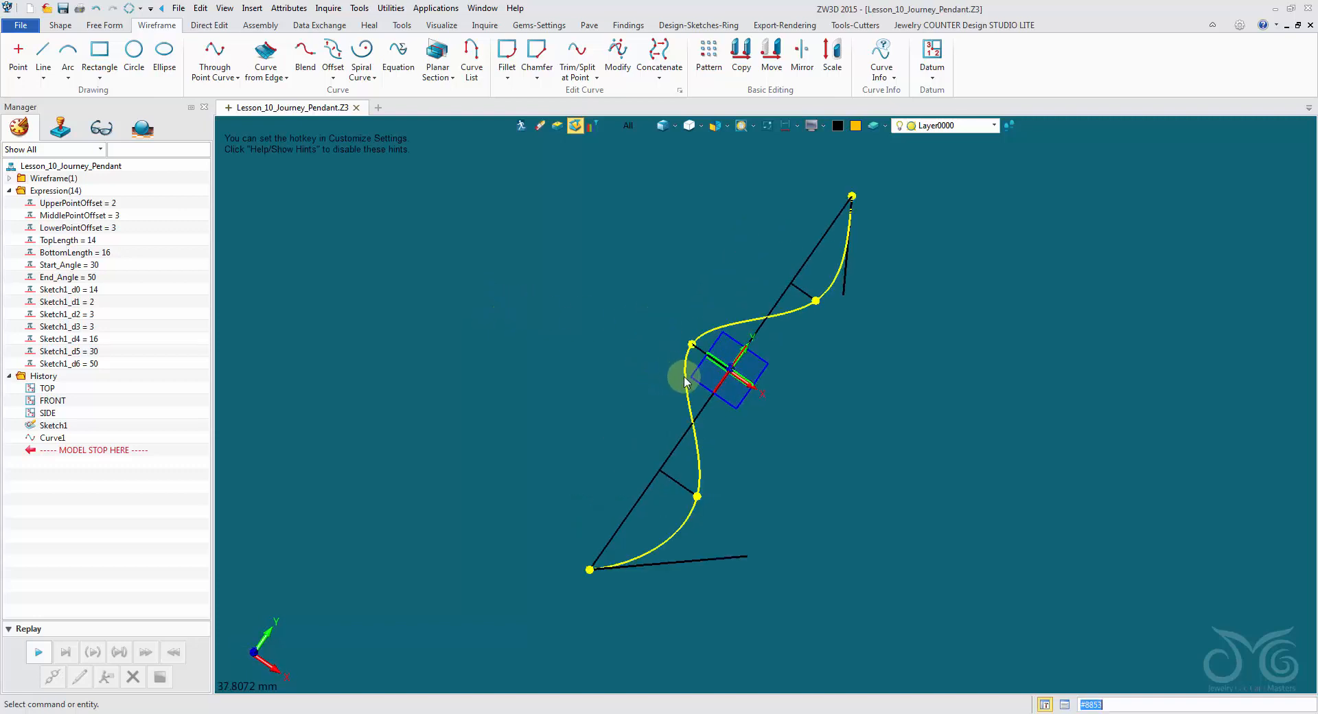
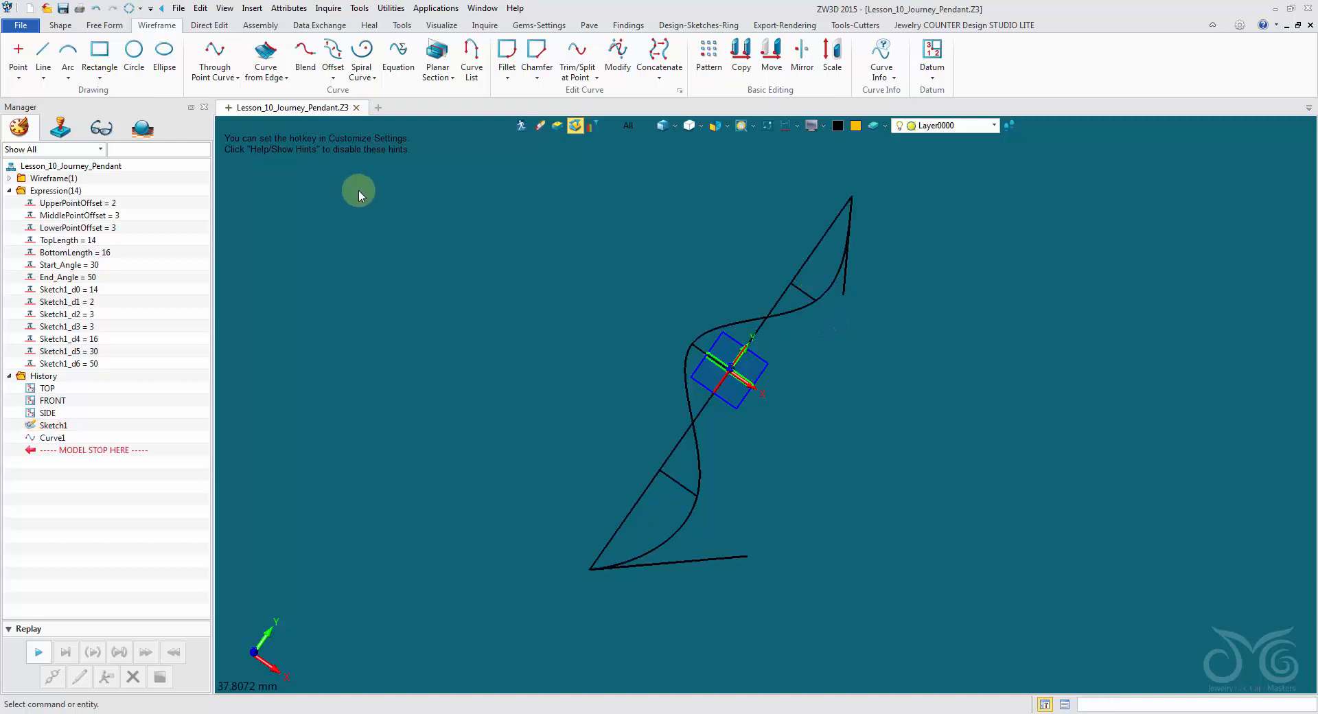
left_click(289, 8)
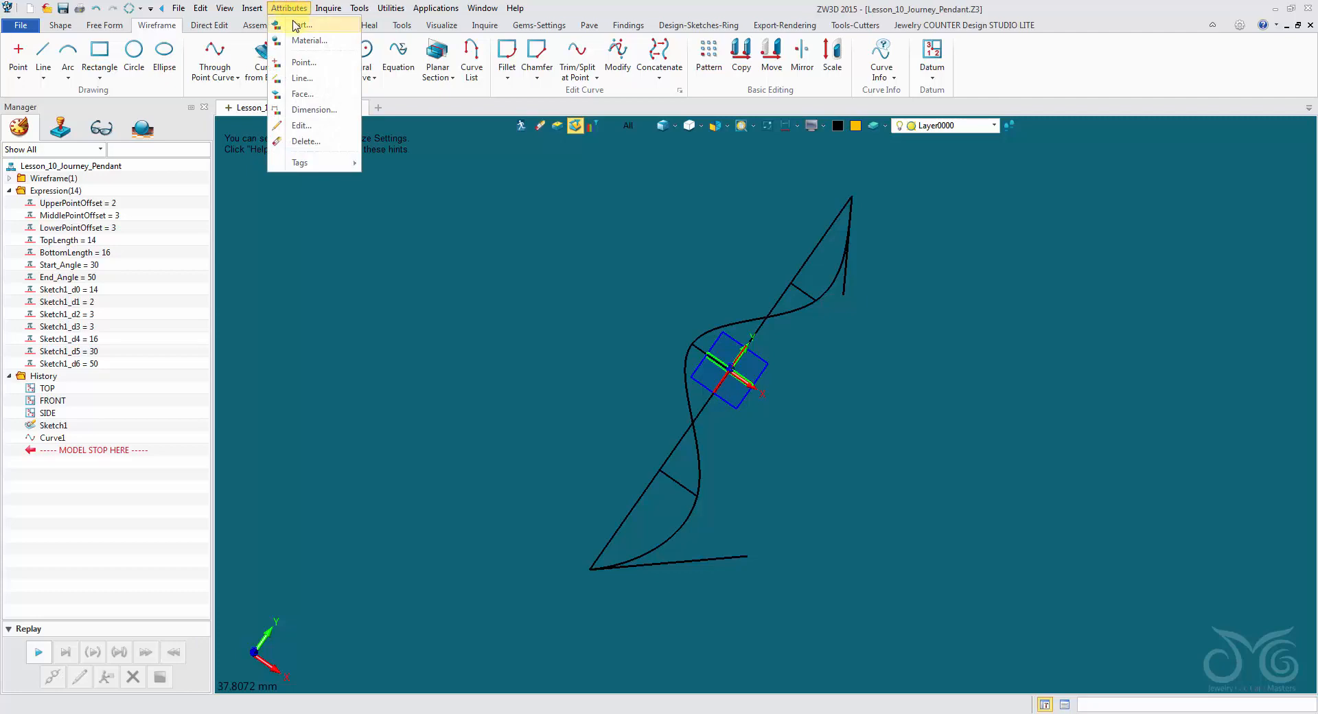
left_click(296, 24)
left_click(402, 150)
left_click_drag(464, 124, 389, 100)
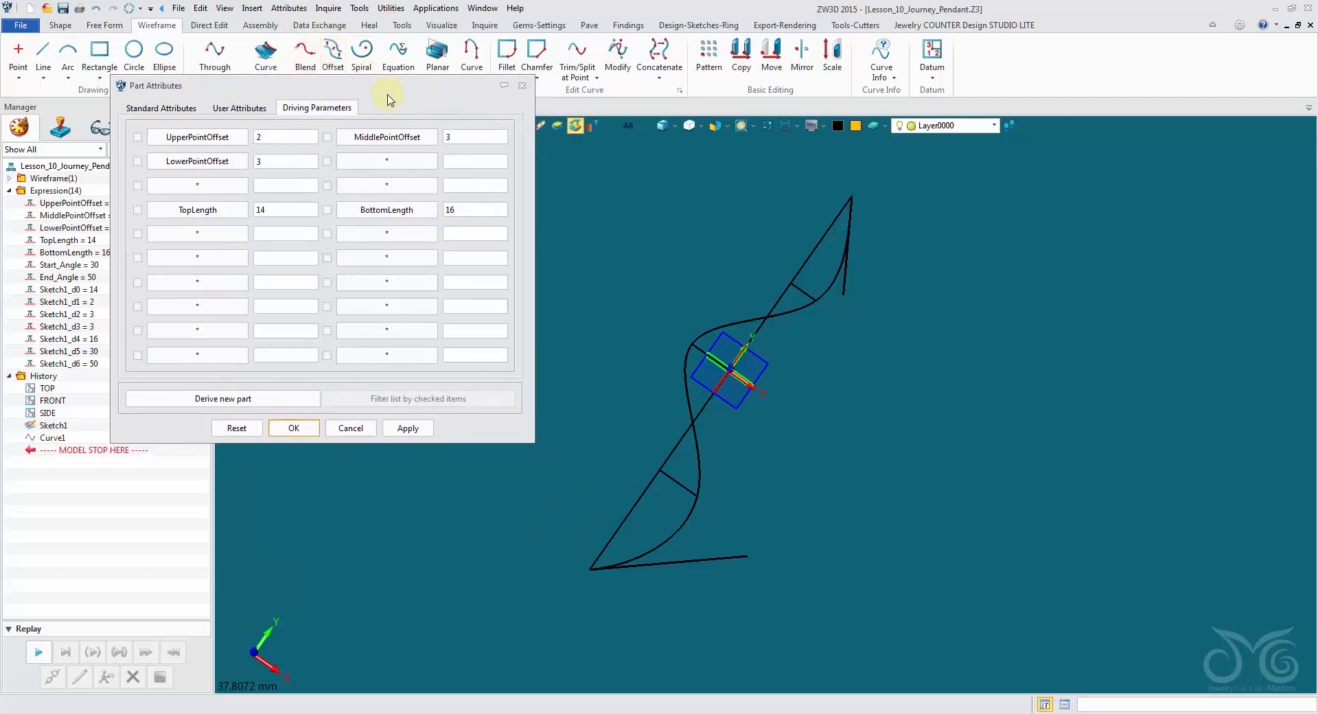
left_click(217, 264)
right_click(318, 246)
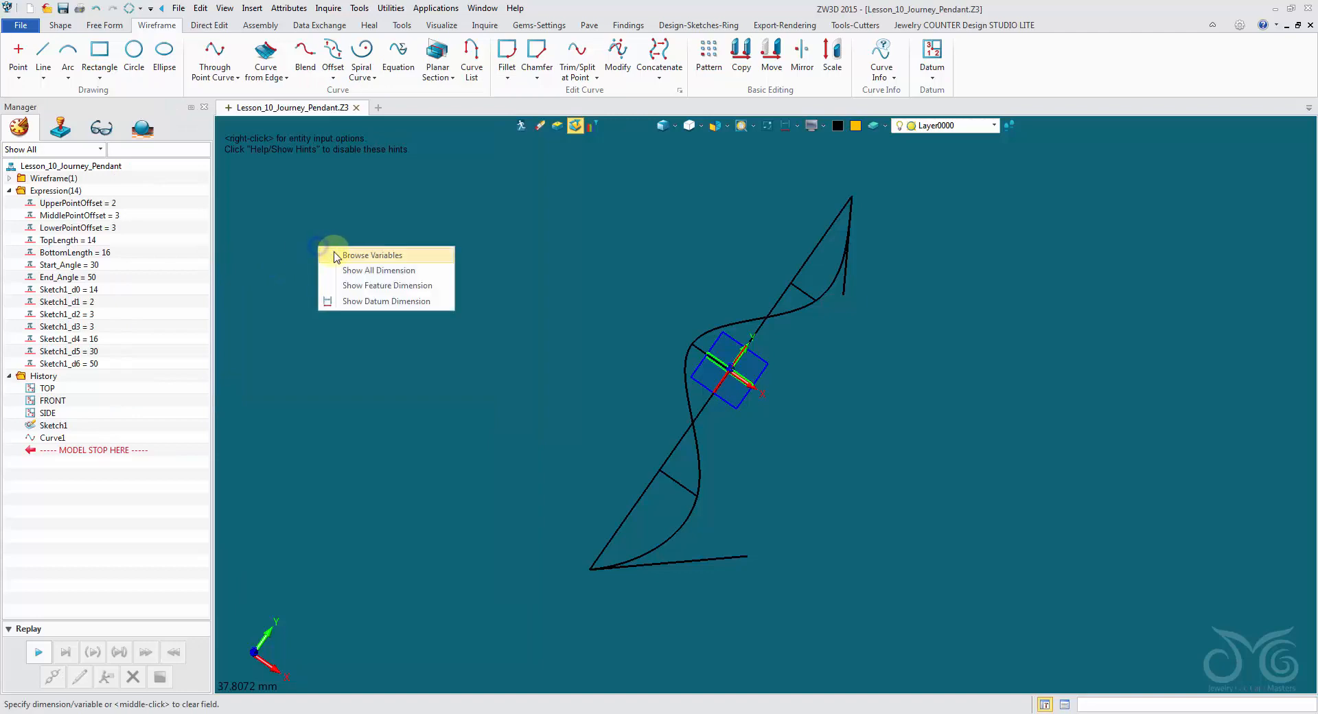
left_click(371, 256)
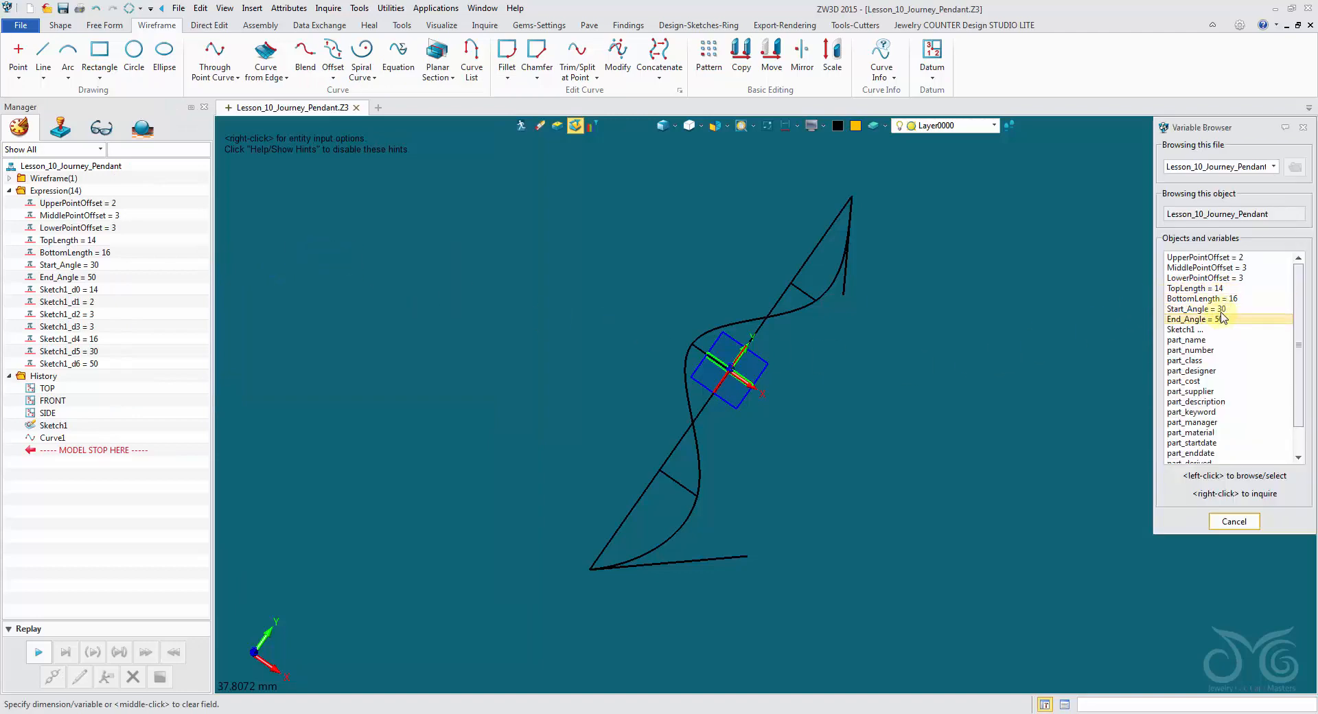
left_click(1195, 309)
left_click(488, 277)
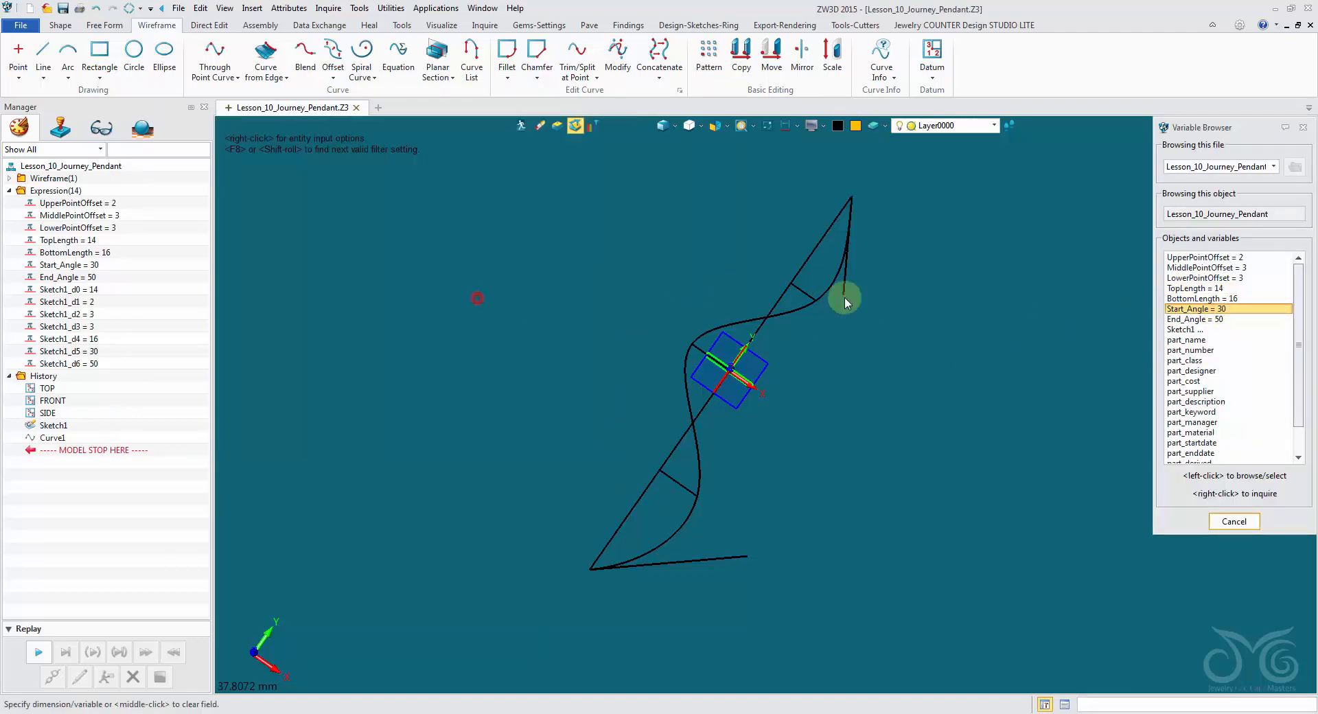
left_click(1220, 319)
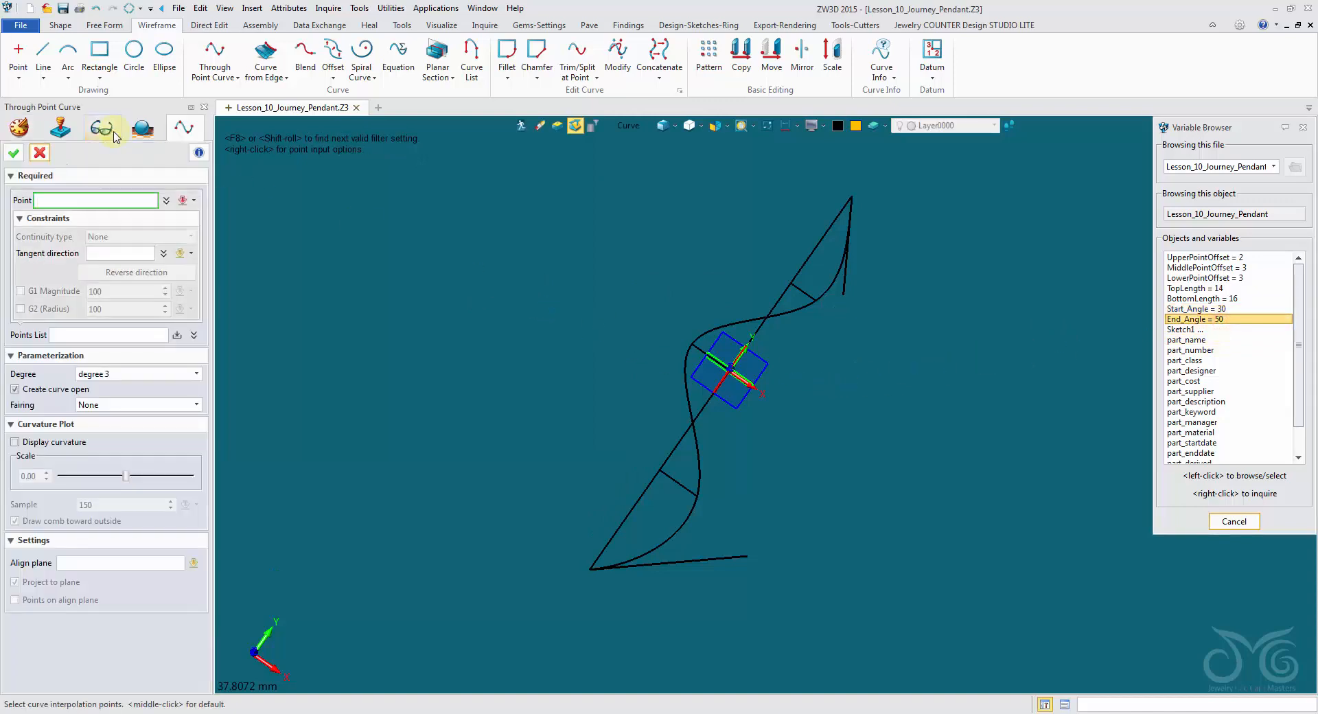
left_click(40, 153)
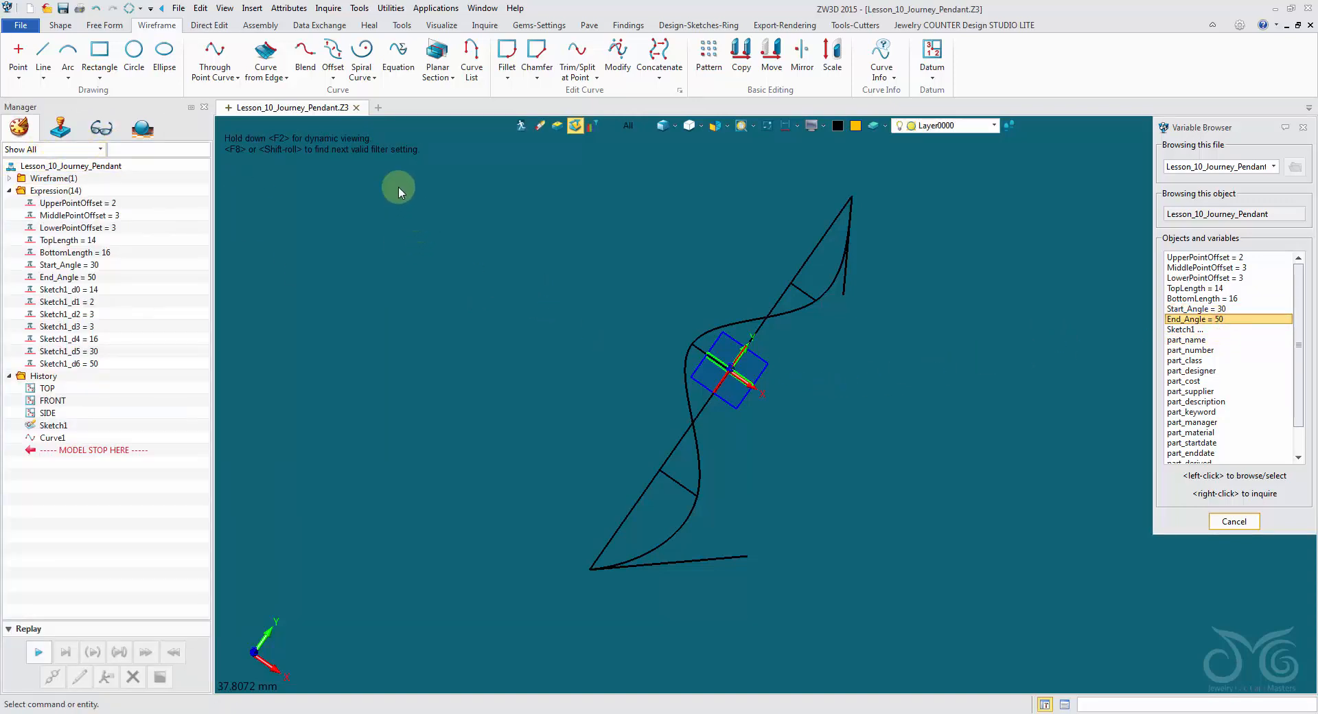
- Assign the Start_Angle and End_Angle variables to two empty driving parameter slots in the part attributes and apply, closing the variable browser
left_click(289, 9)
left_click(302, 24)
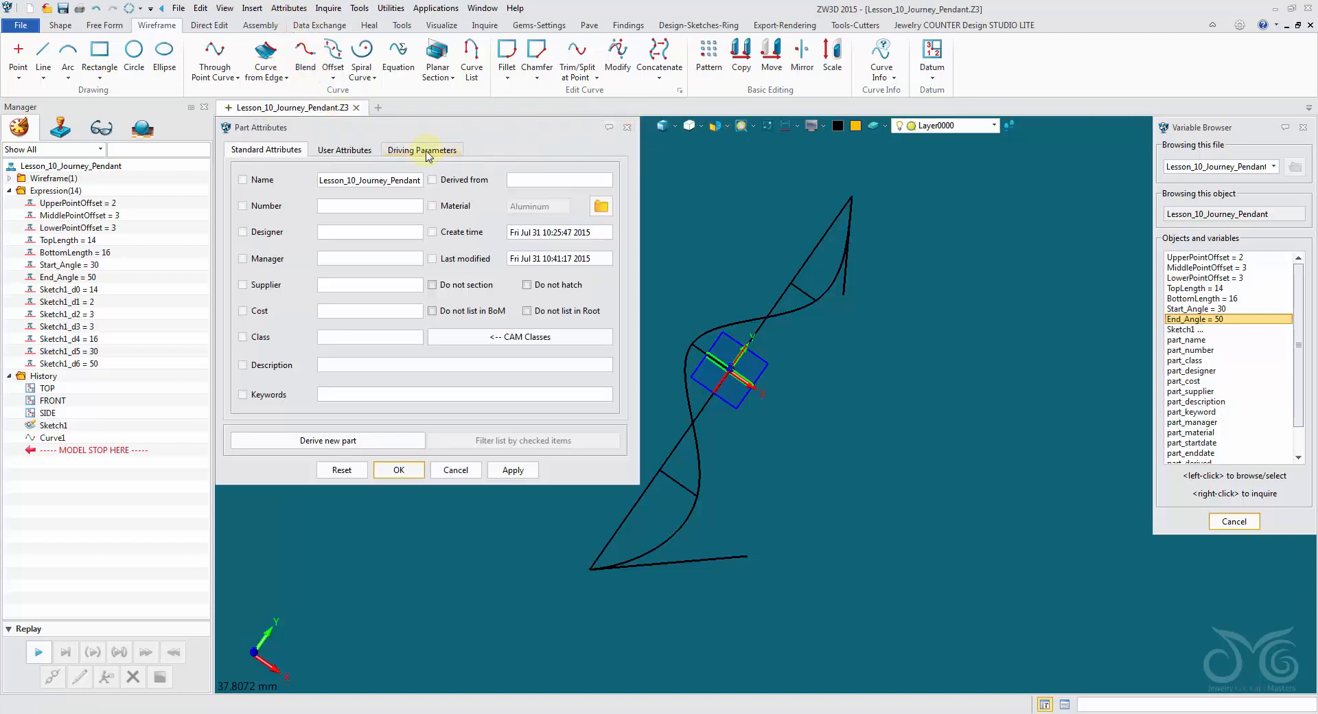
left_click(427, 151)
left_click(324, 296)
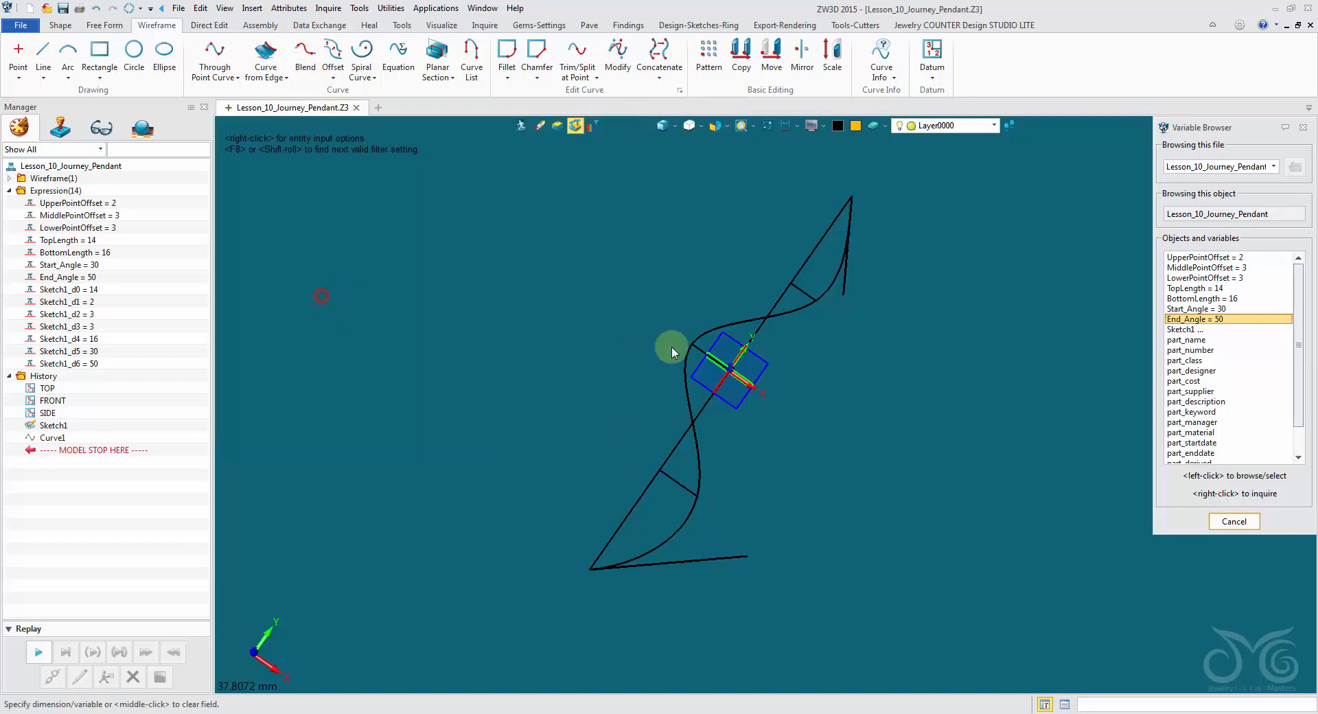
left_click(1185, 310)
left_click(516, 306)
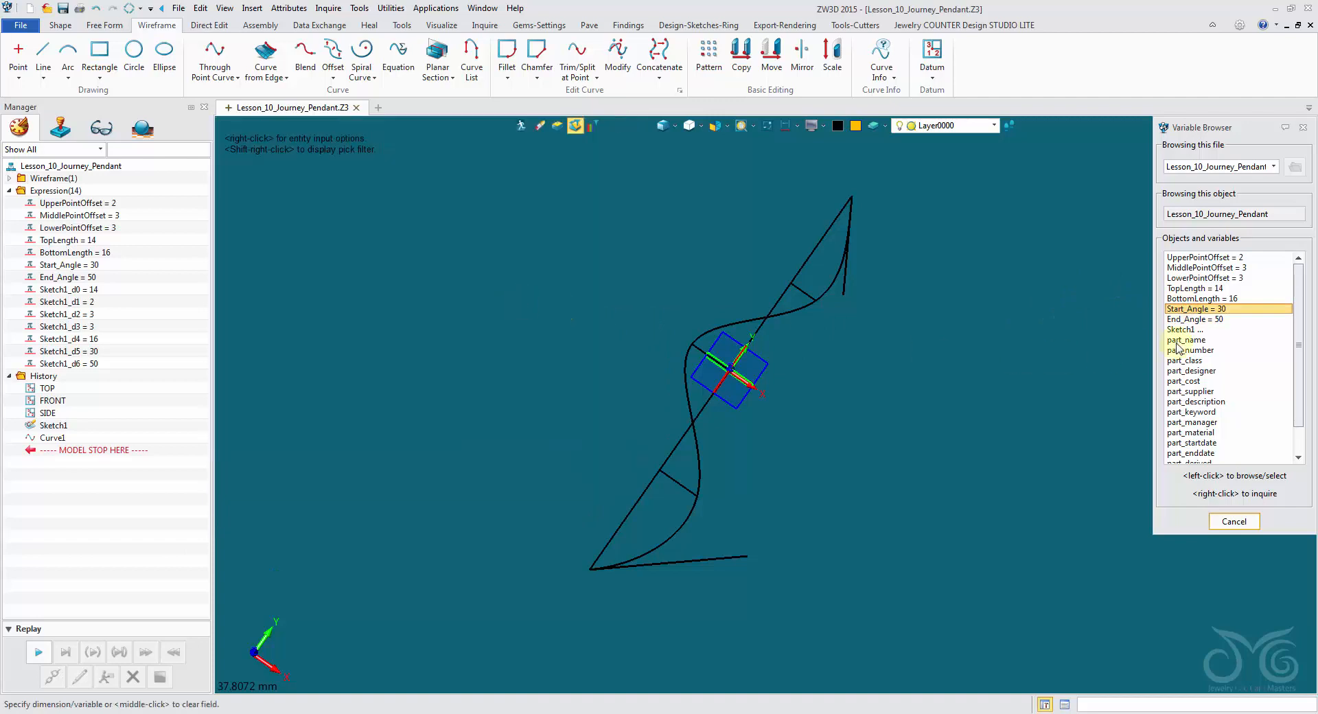
left_click(1187, 319)
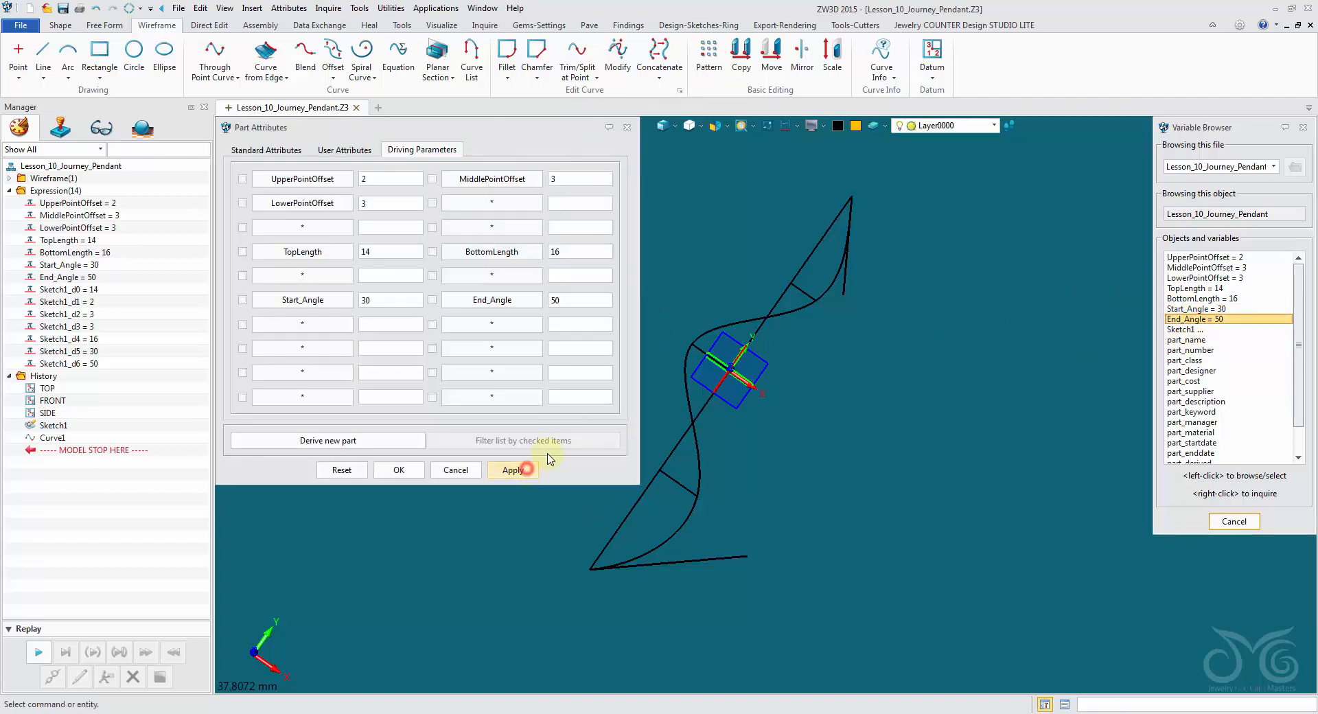
left_click(1308, 130)
- Test the UpperPointOffset driving parameter at 3, and return it to 2, applying each value to the curve
middle_click_drag(894, 272, 996, 269)
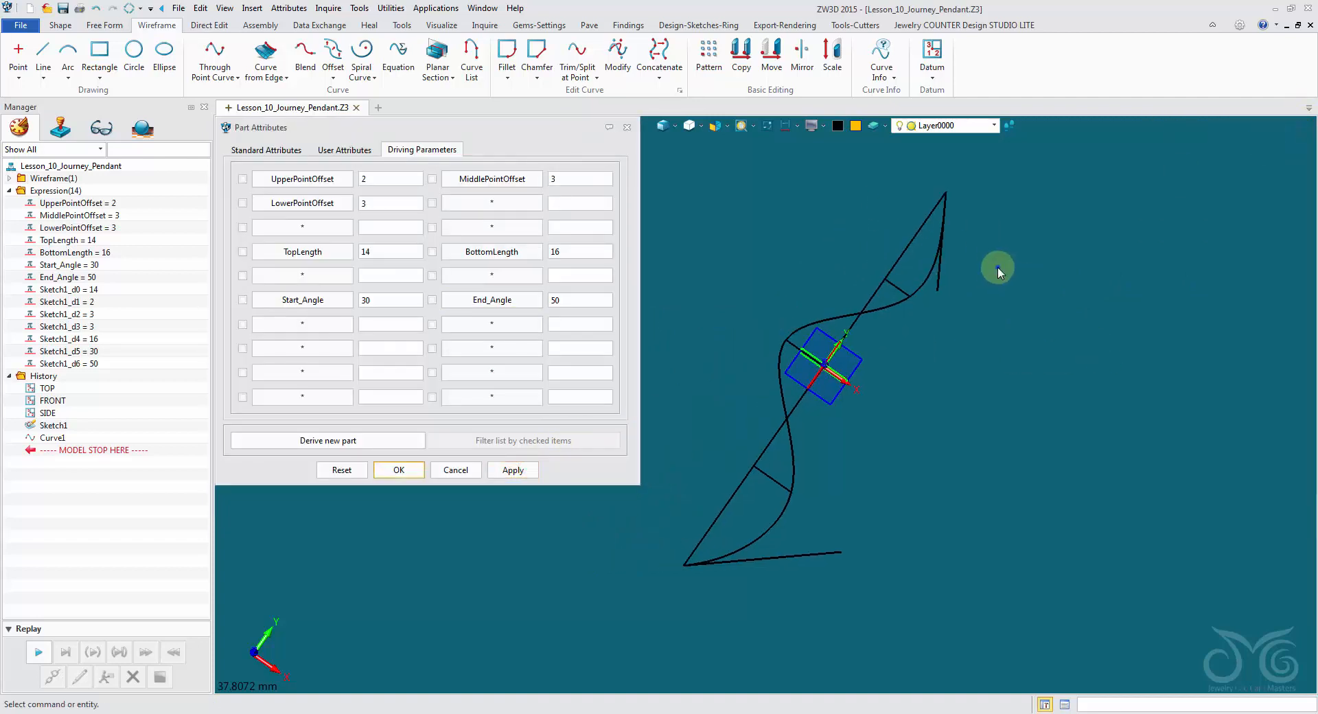
right_click_drag(989, 267, 993, 274)
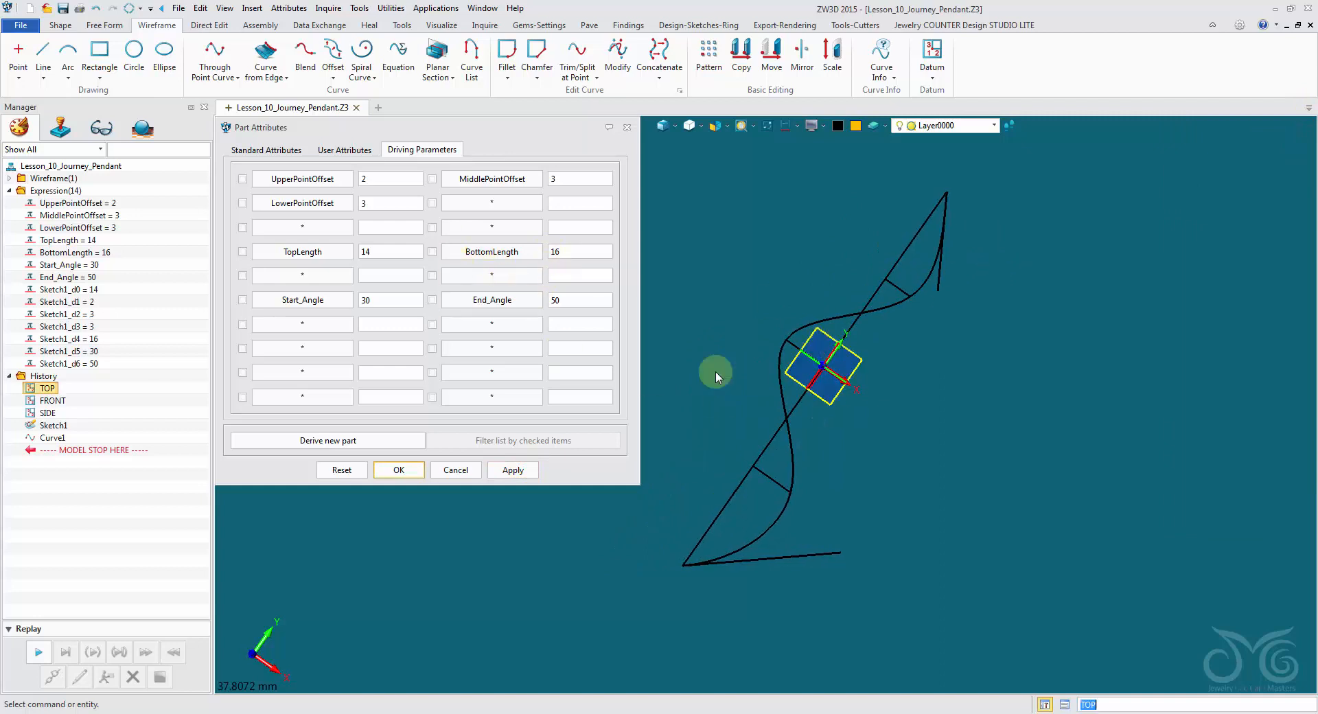
double_click(404, 181)
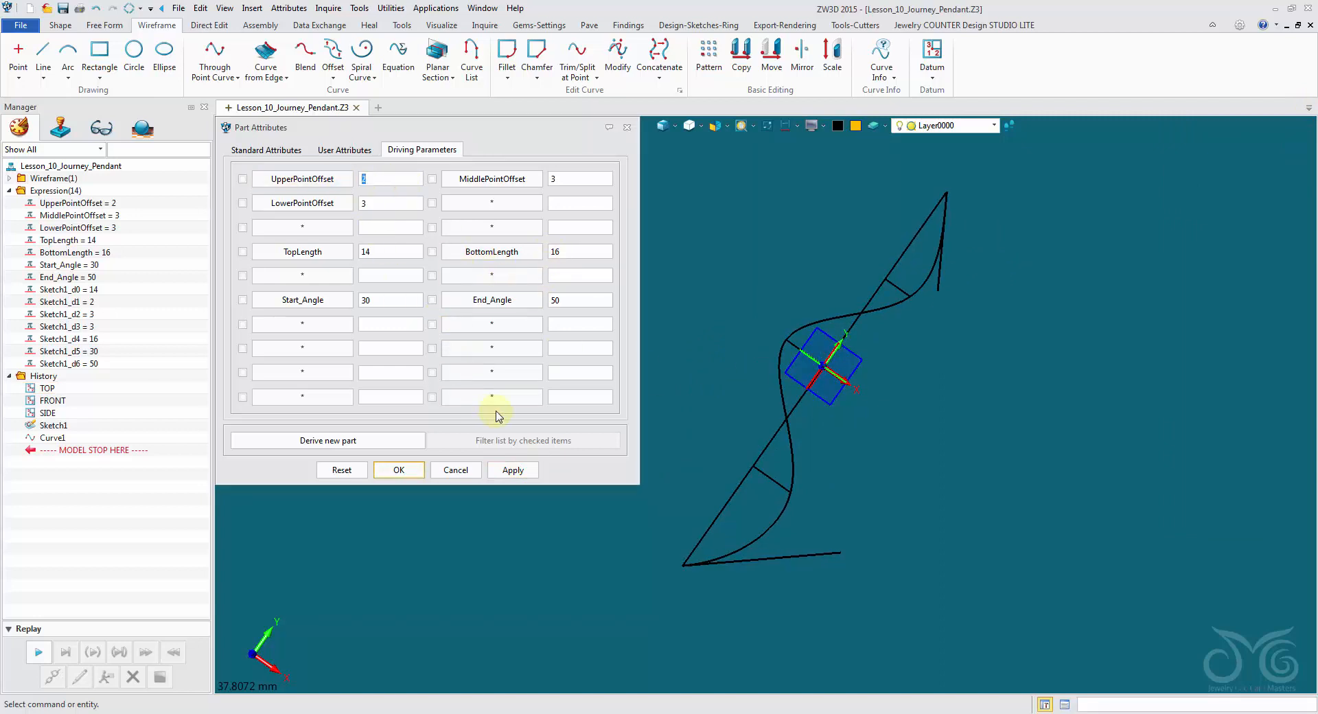
left_click(513, 472)
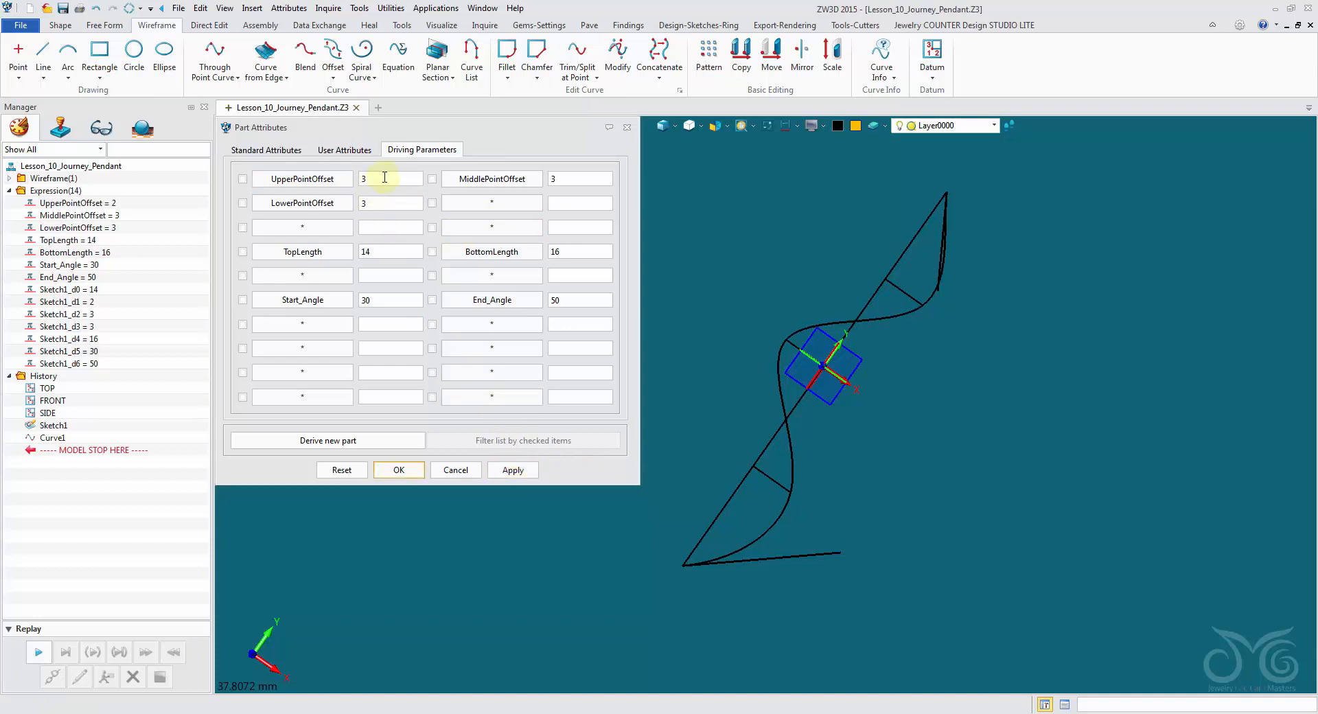
double_click(384, 179)
type("2")
left_click(508, 469)
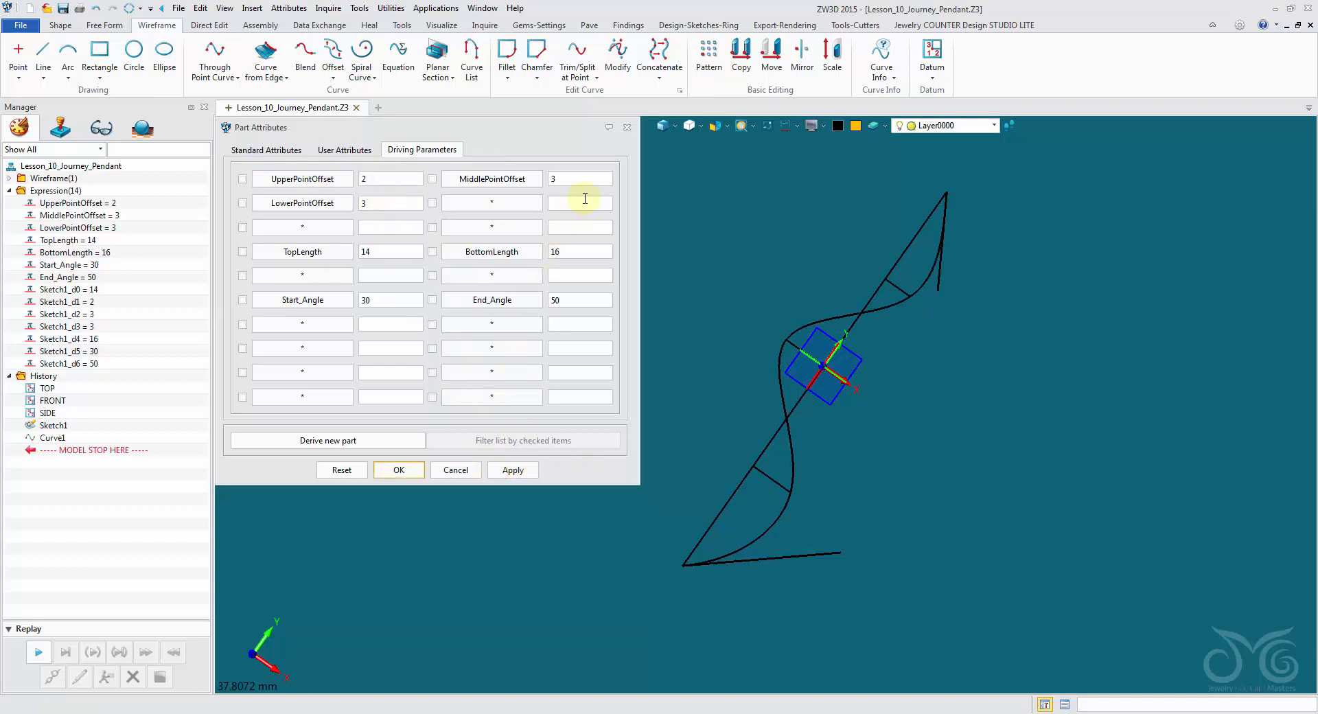
- Set the LowerPointOffset driving parameter to 4 and apply it to the curve
double_click(404, 204)
type("4")
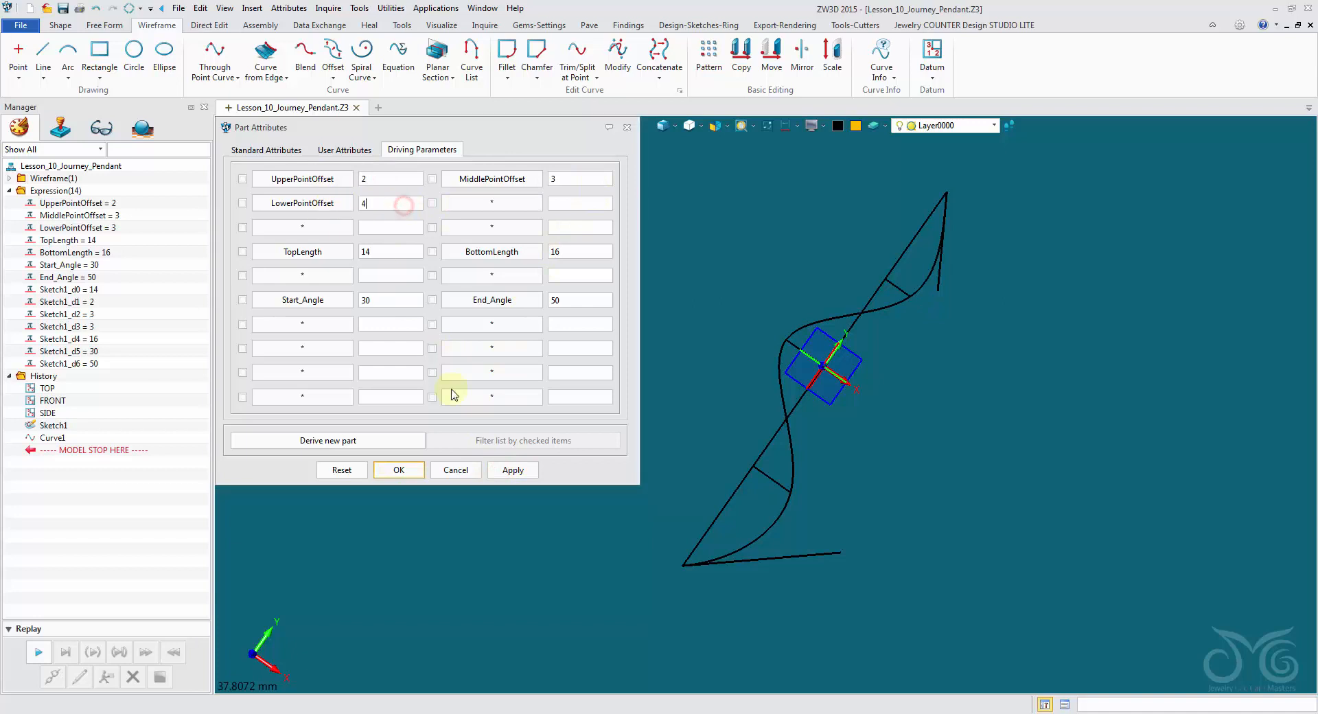
left_click(512, 470)
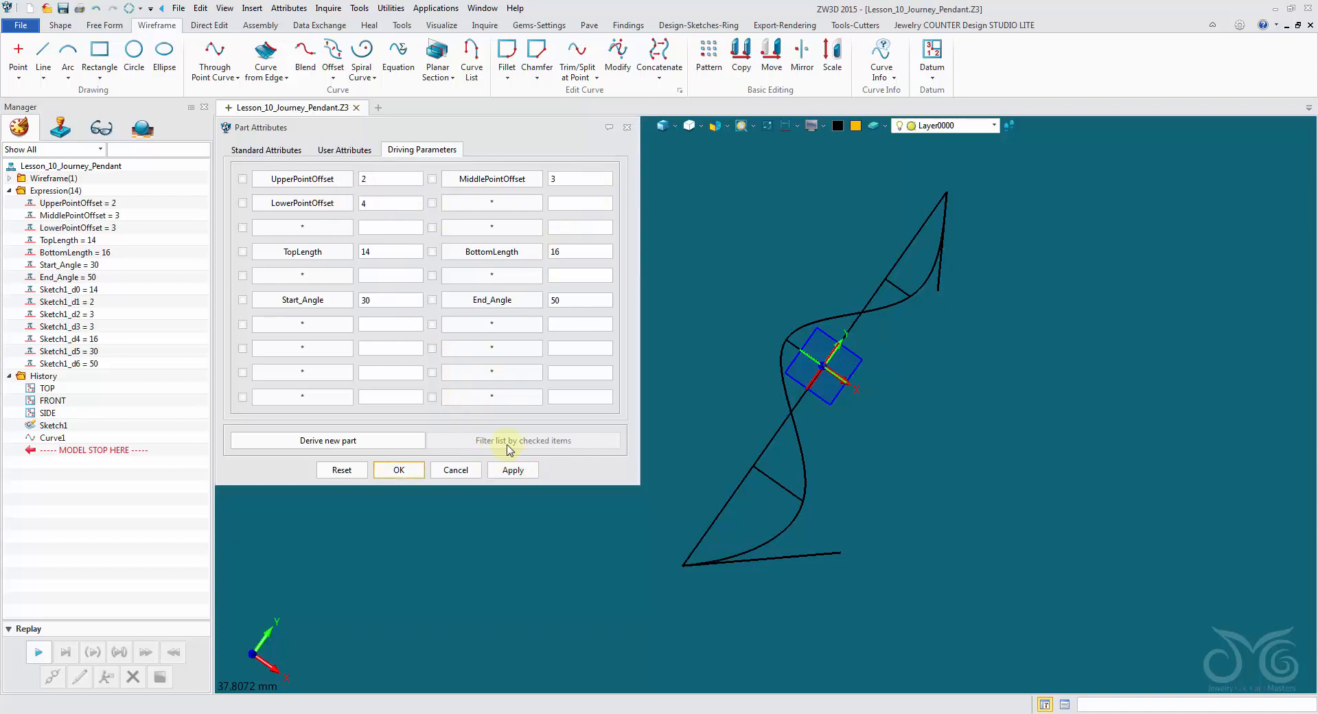
- Test the TopLength driving parameter at 20, and return it to 14, applying each value
double_click(377, 250)
type("20")
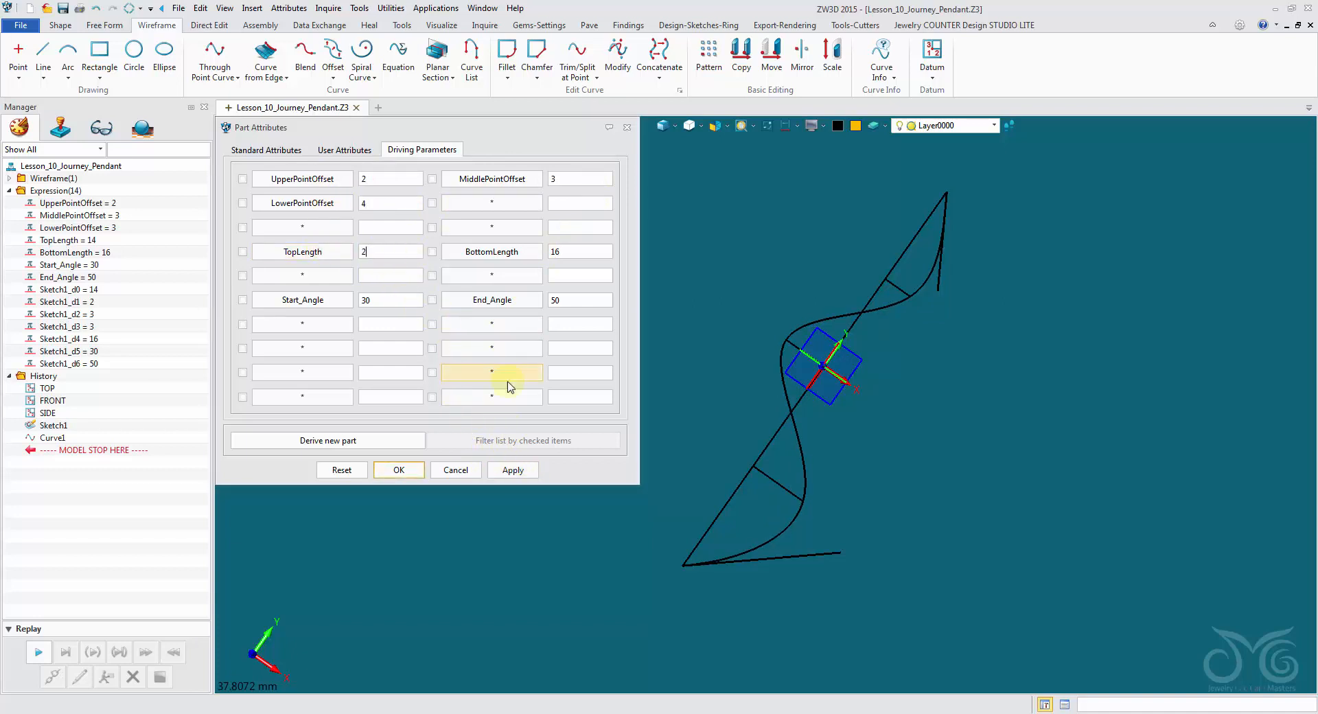
left_click(513, 470)
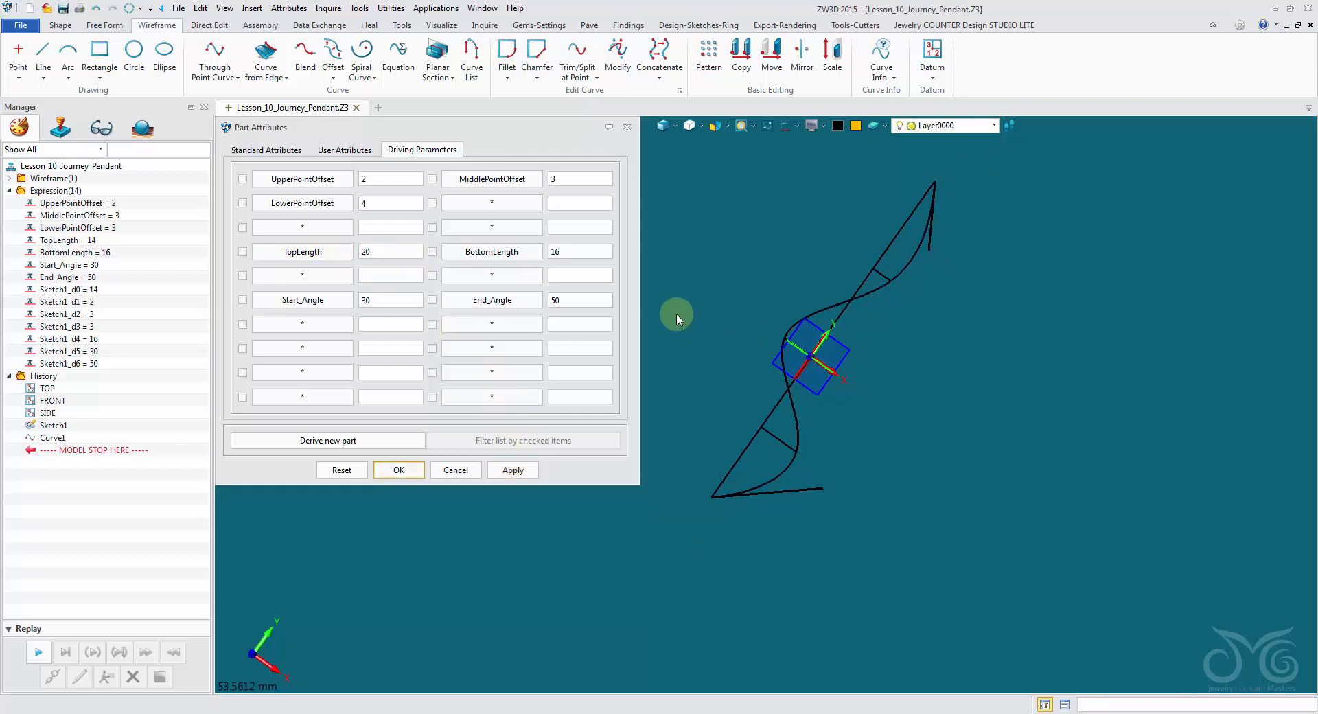
double_click(370, 252)
type("14")
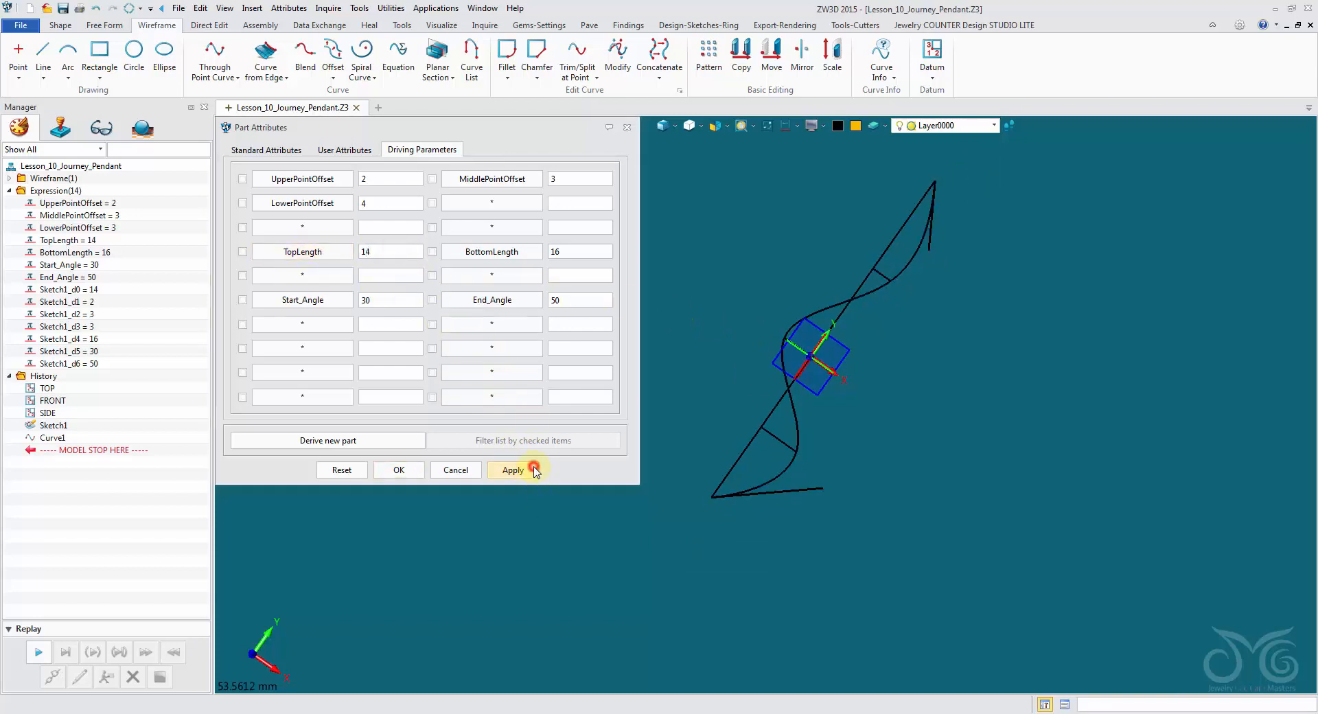
left_click(534, 470)
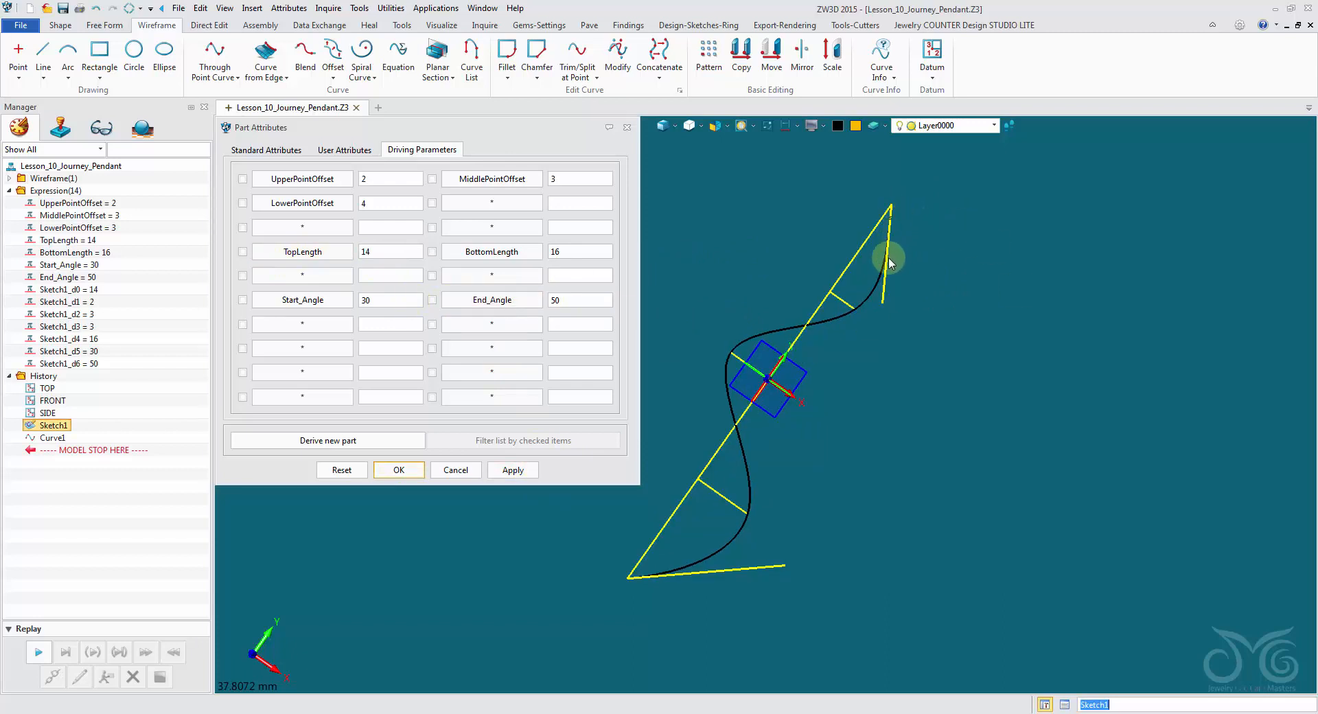
- Try Start_Angle values of 50, 60 and 20 in turn, applying each one to the curve
double_click(418, 300)
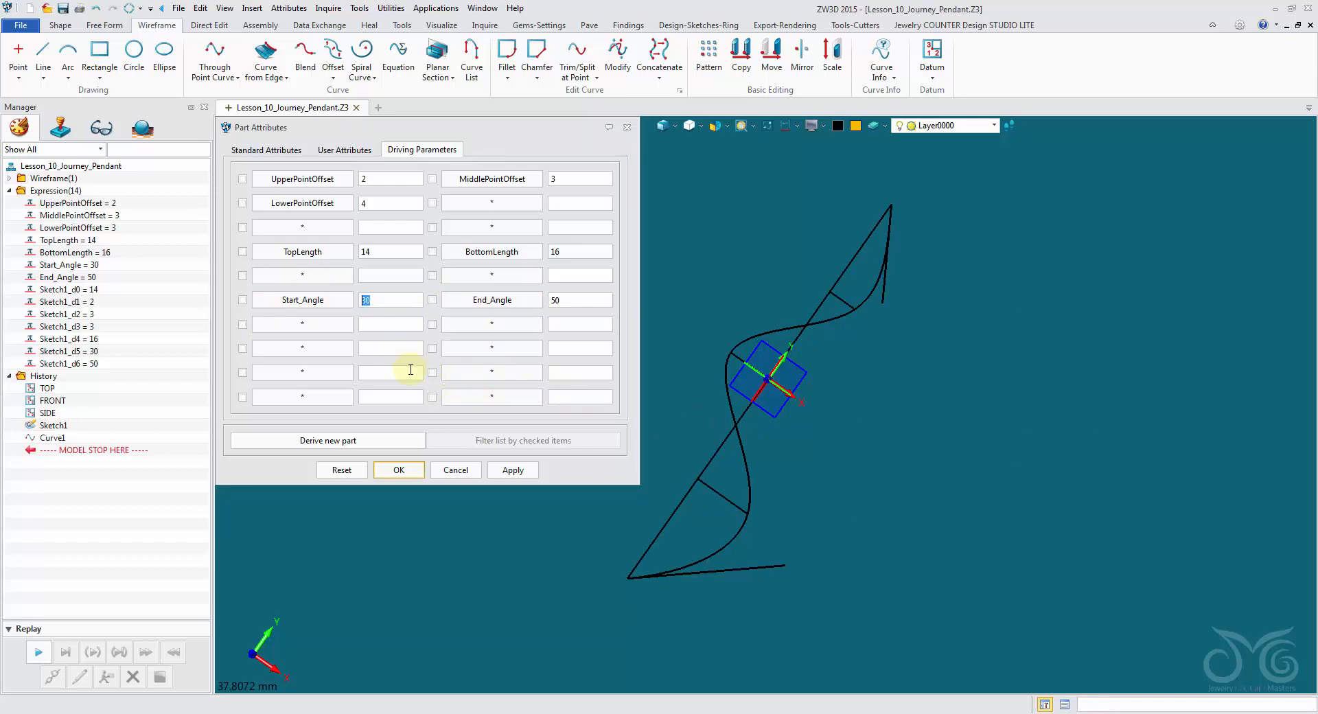
left_click(499, 474)
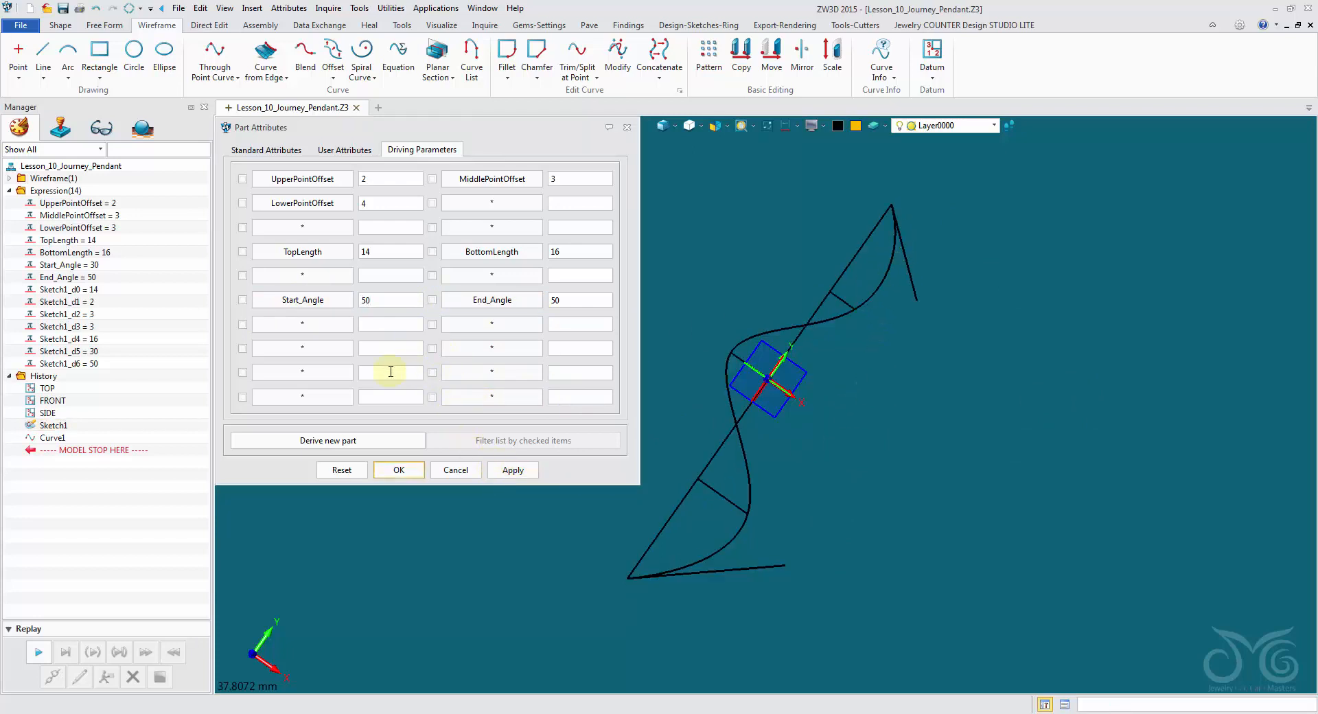
double_click(385, 300)
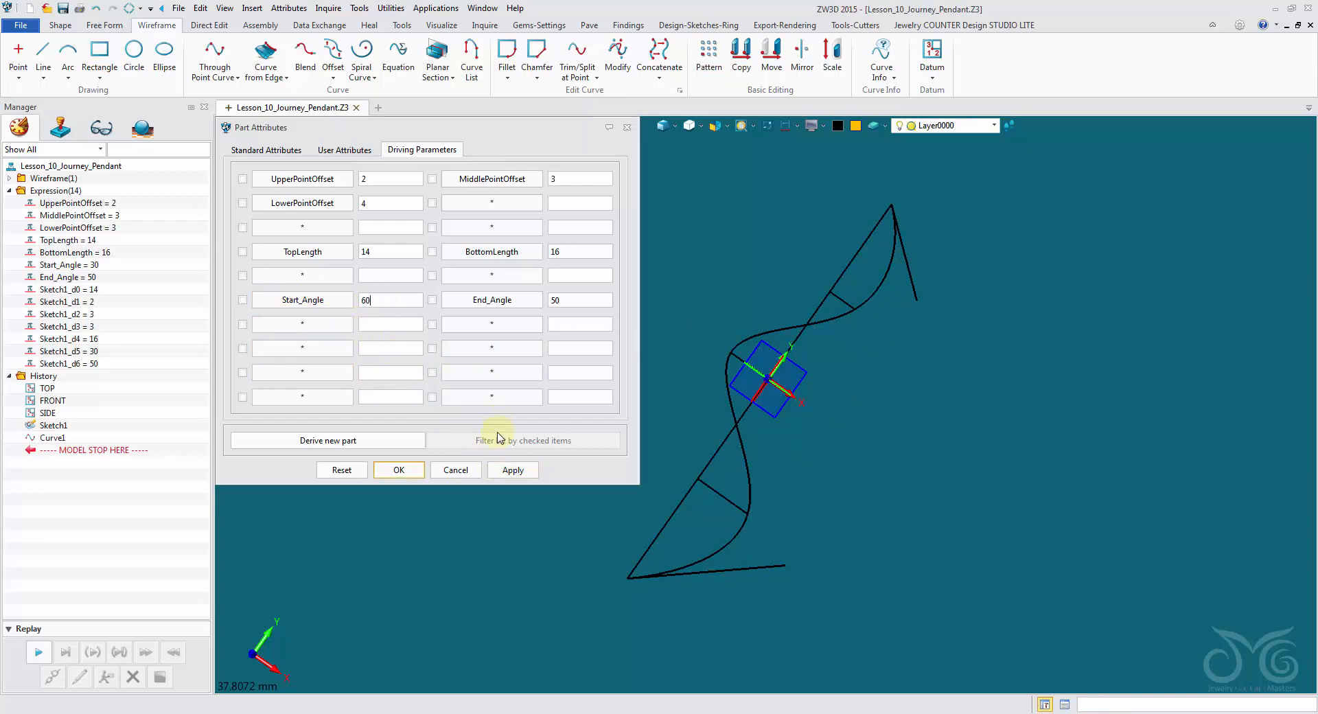
left_click(509, 470)
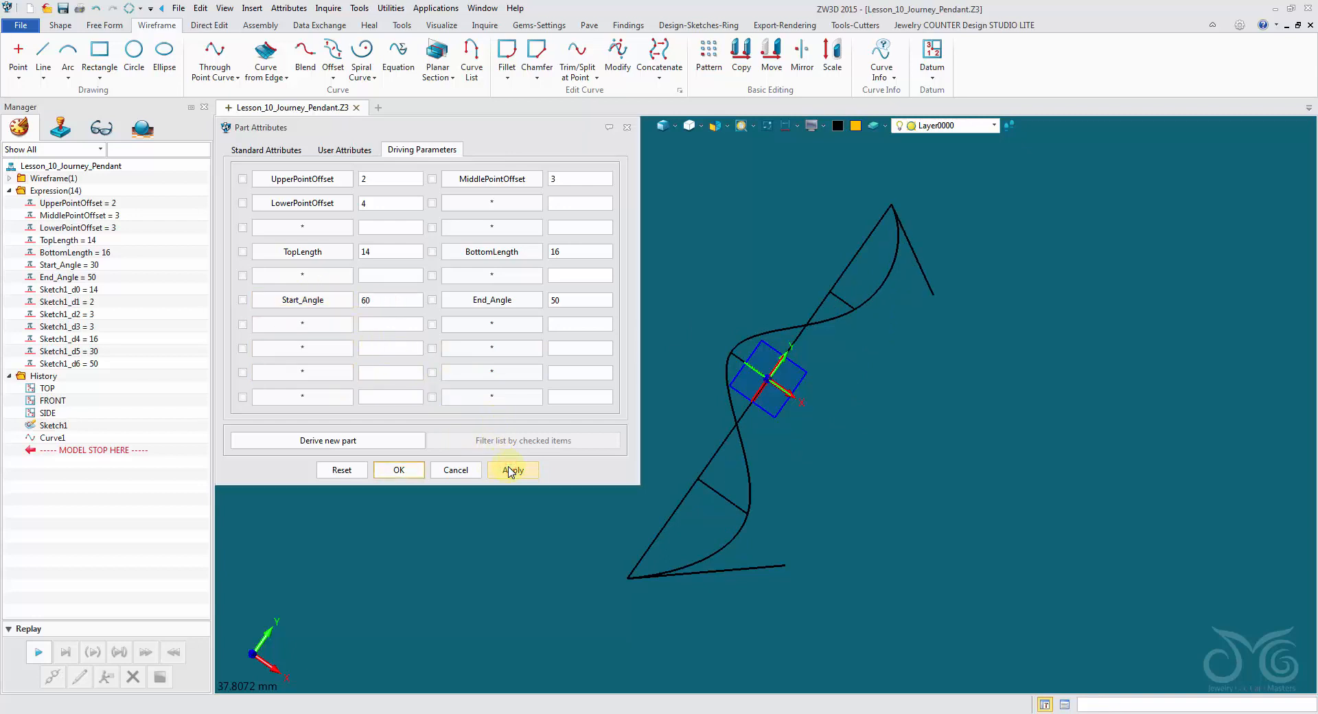
double_click(394, 299)
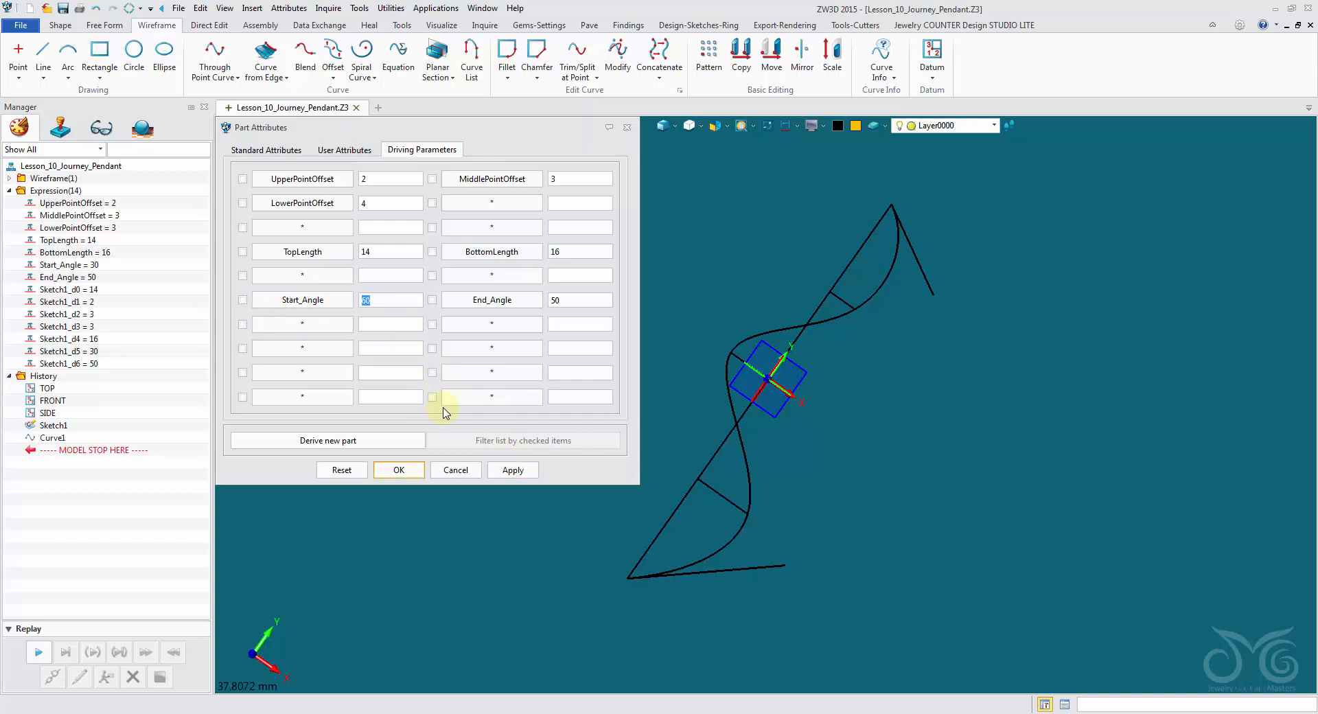
type("20")
left_click(514, 471)
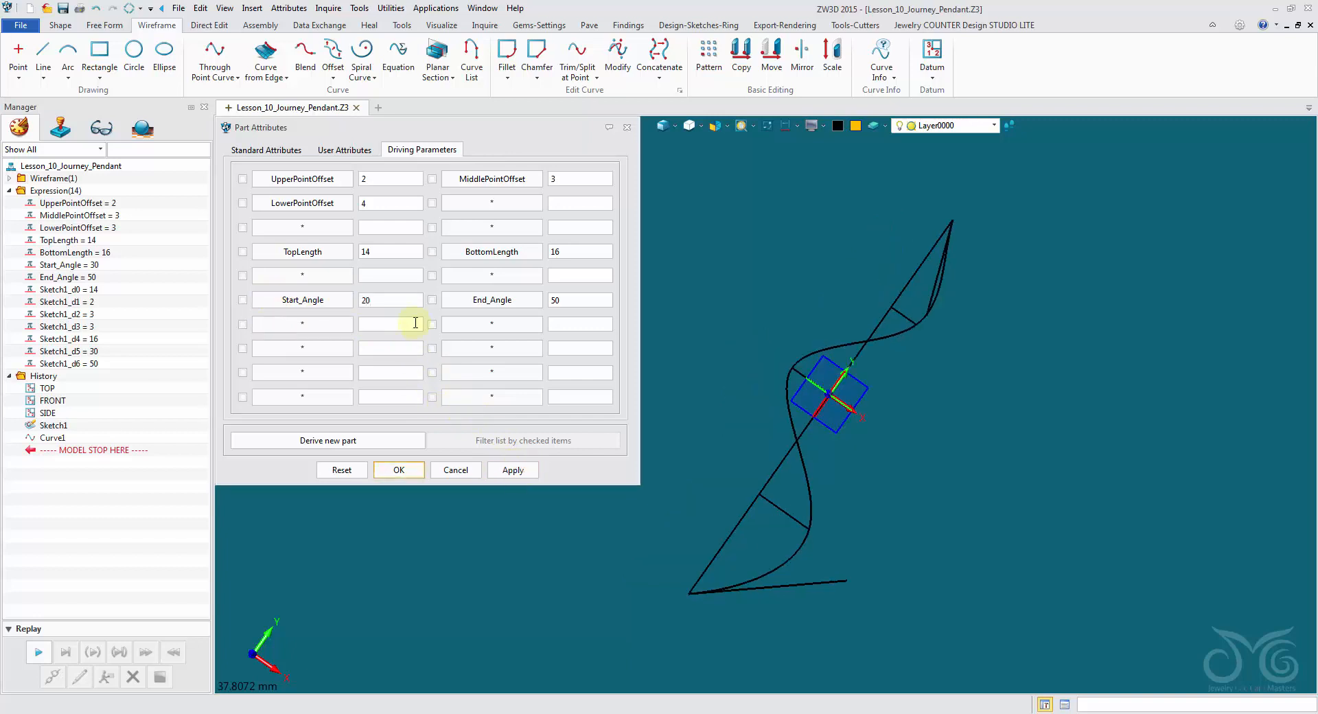
- Set Start_Angle to 25 and UpperPointOffset to 1.5, applying each change to the curve
double_click(398, 297)
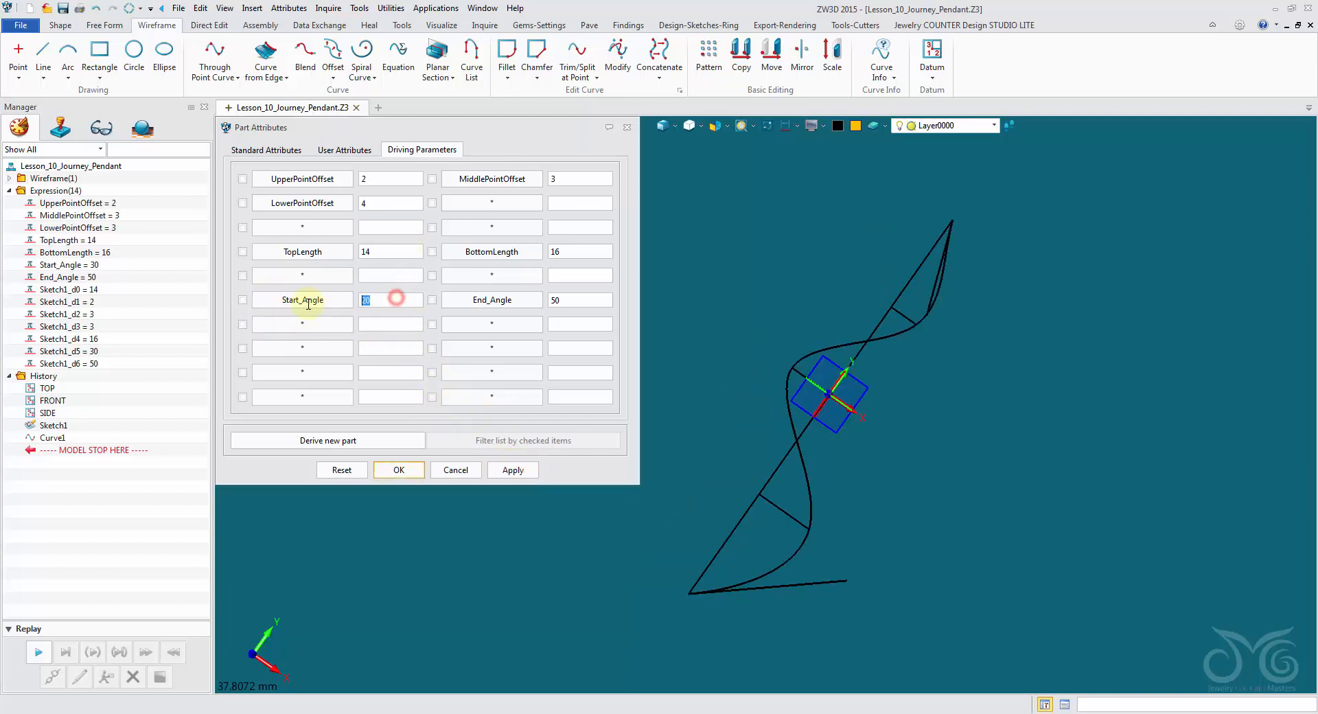
left_click(511, 473)
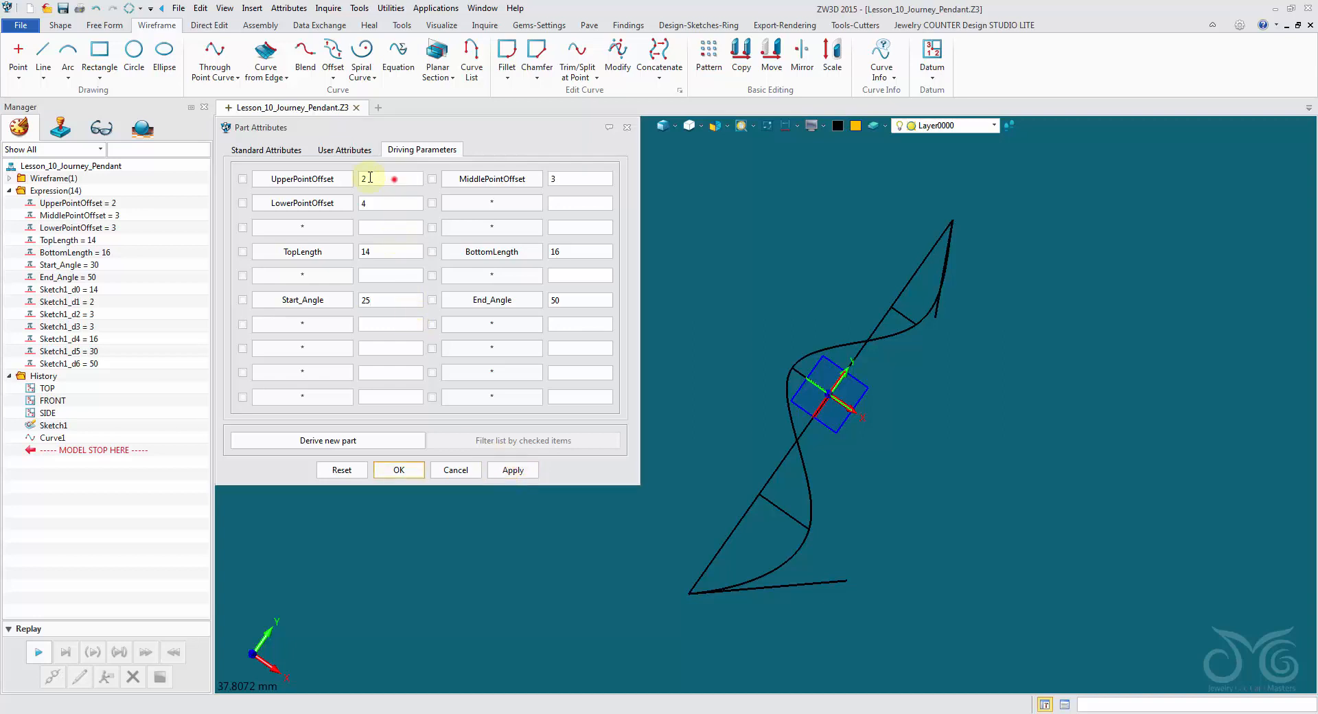
key("BackSpace")
type("1.5")
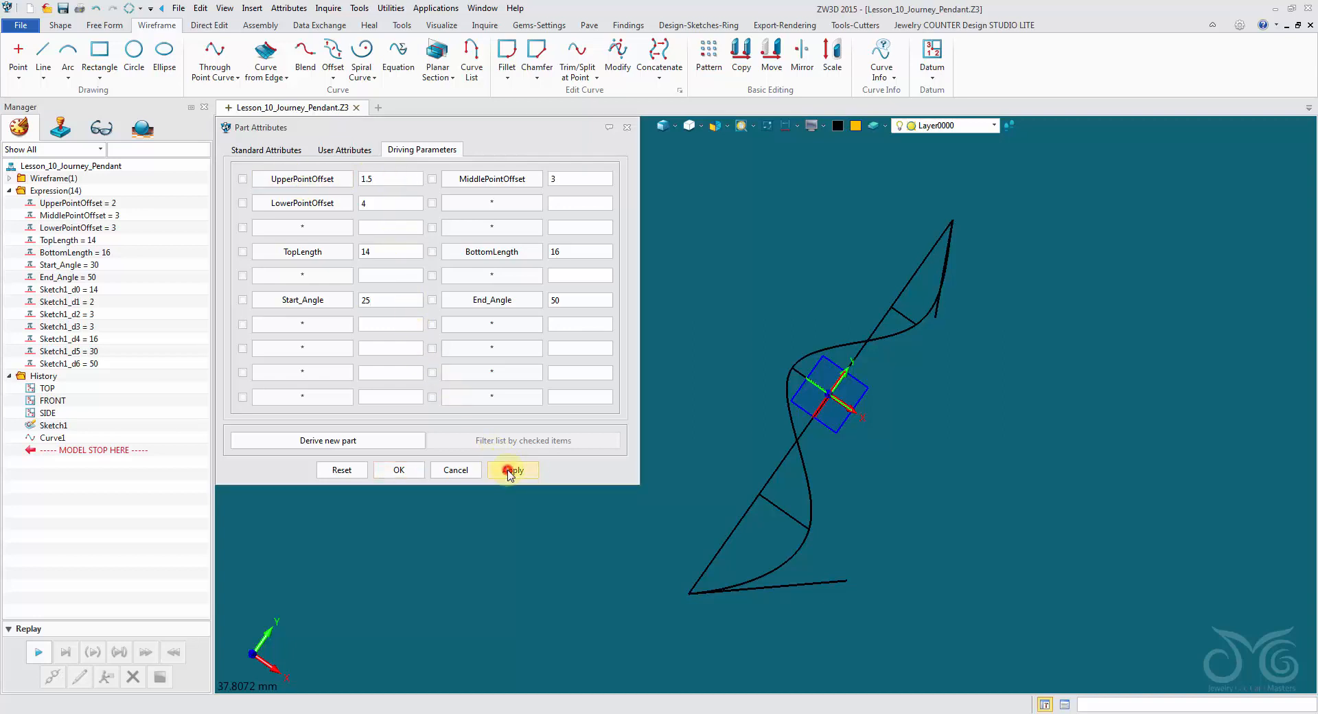
left_click(510, 473)
- Set the Start_Angle driving parameter to 20, apply it to the curve and accept the part attributes
left_click(367, 300)
key("BackSpace")
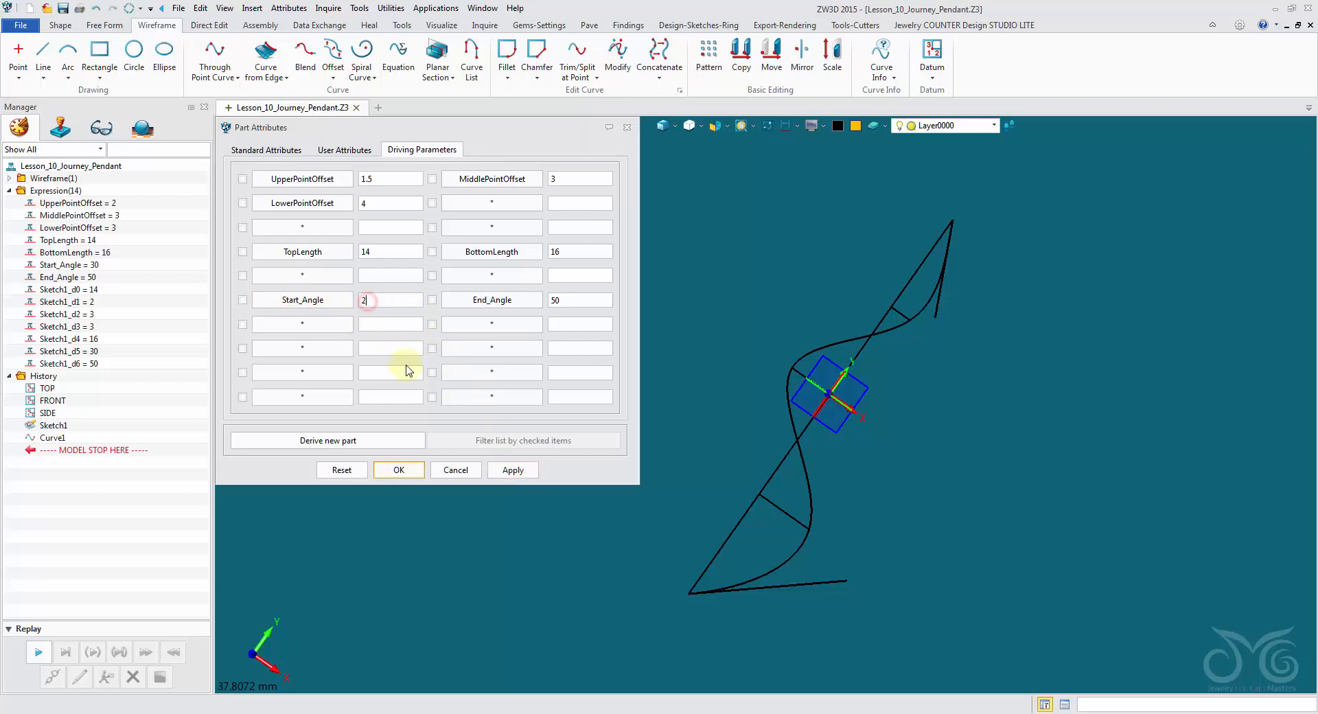
type("0")
left_click(515, 471)
scroll(944, 275, "up", 5)
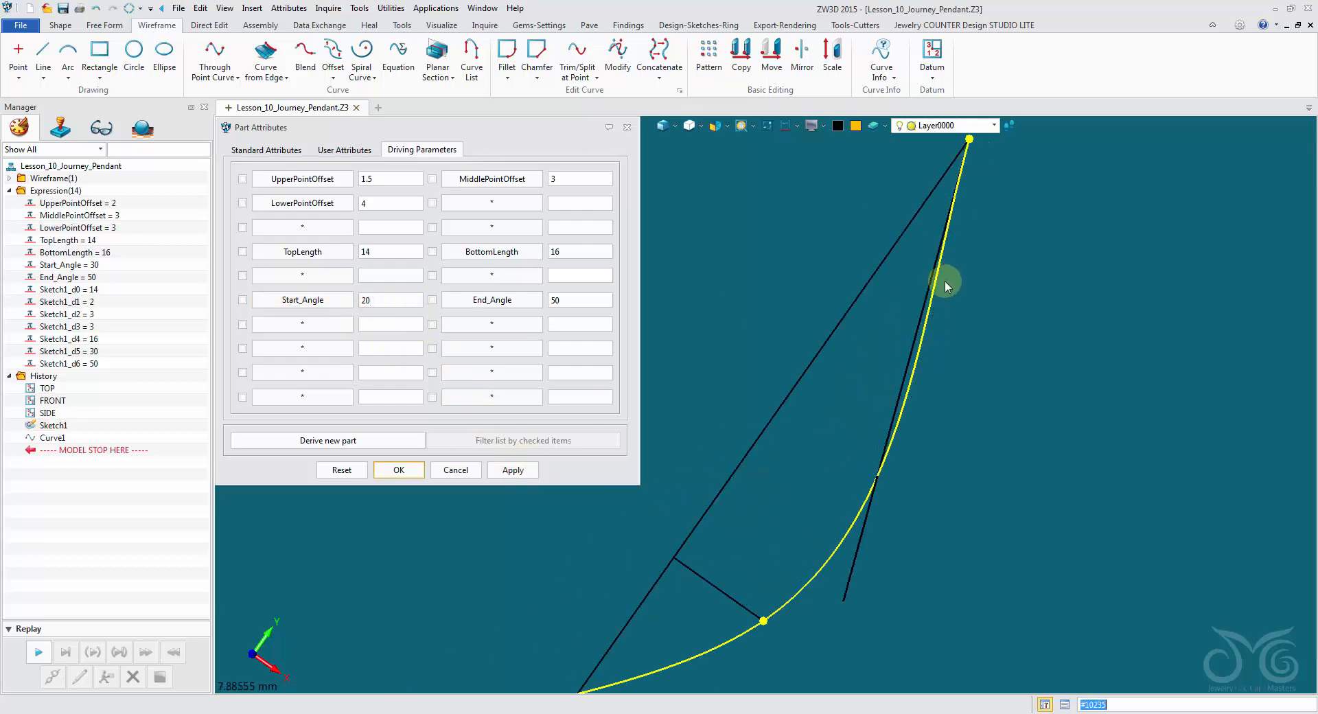
scroll(948, 287, "down", 5)
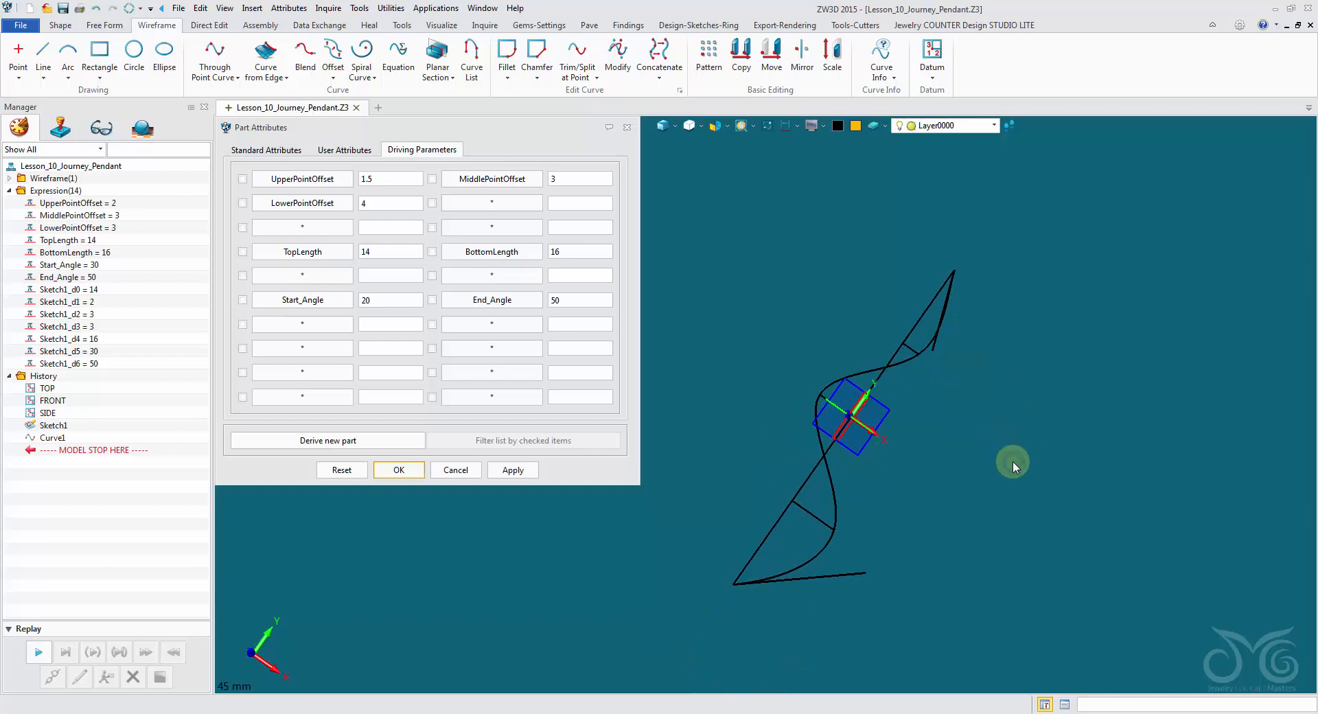
left_click(398, 472)
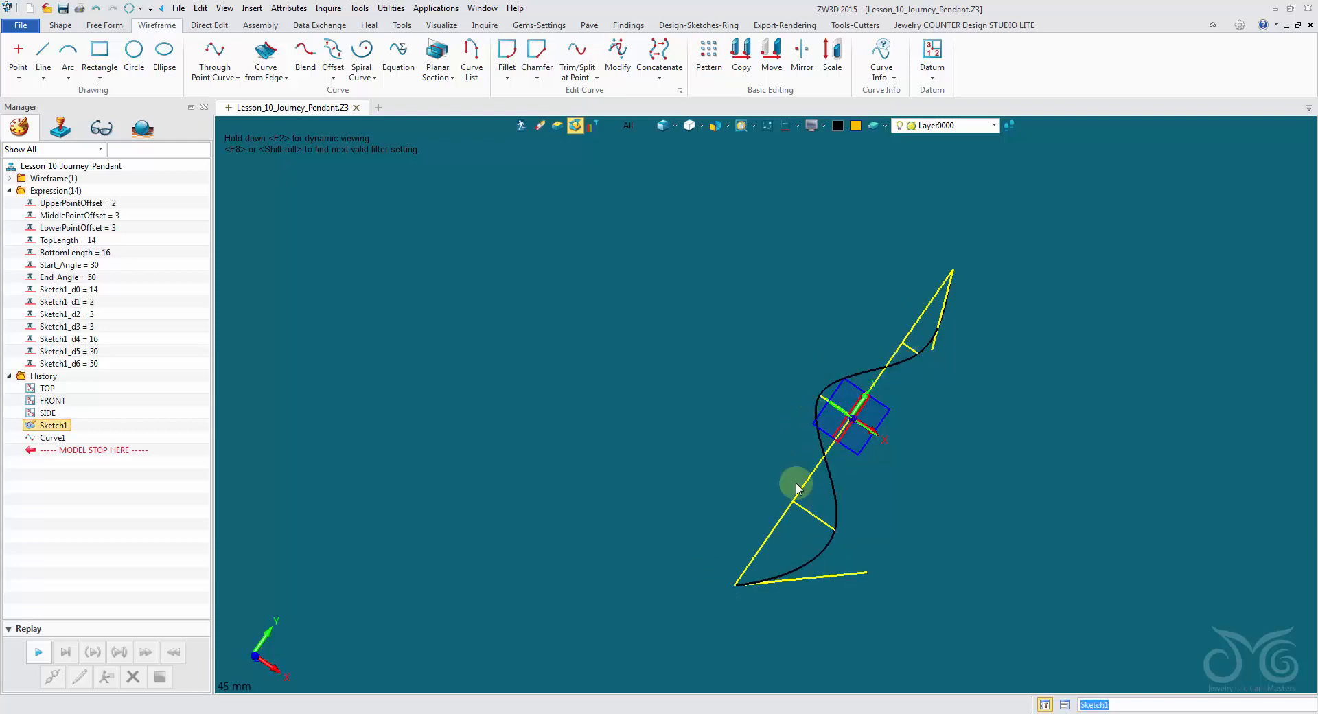
- Blank the curve's construction sketch and save the part as Lesson_10_Journey_Pendant
right_click_drag(660, 488, 689, 442)
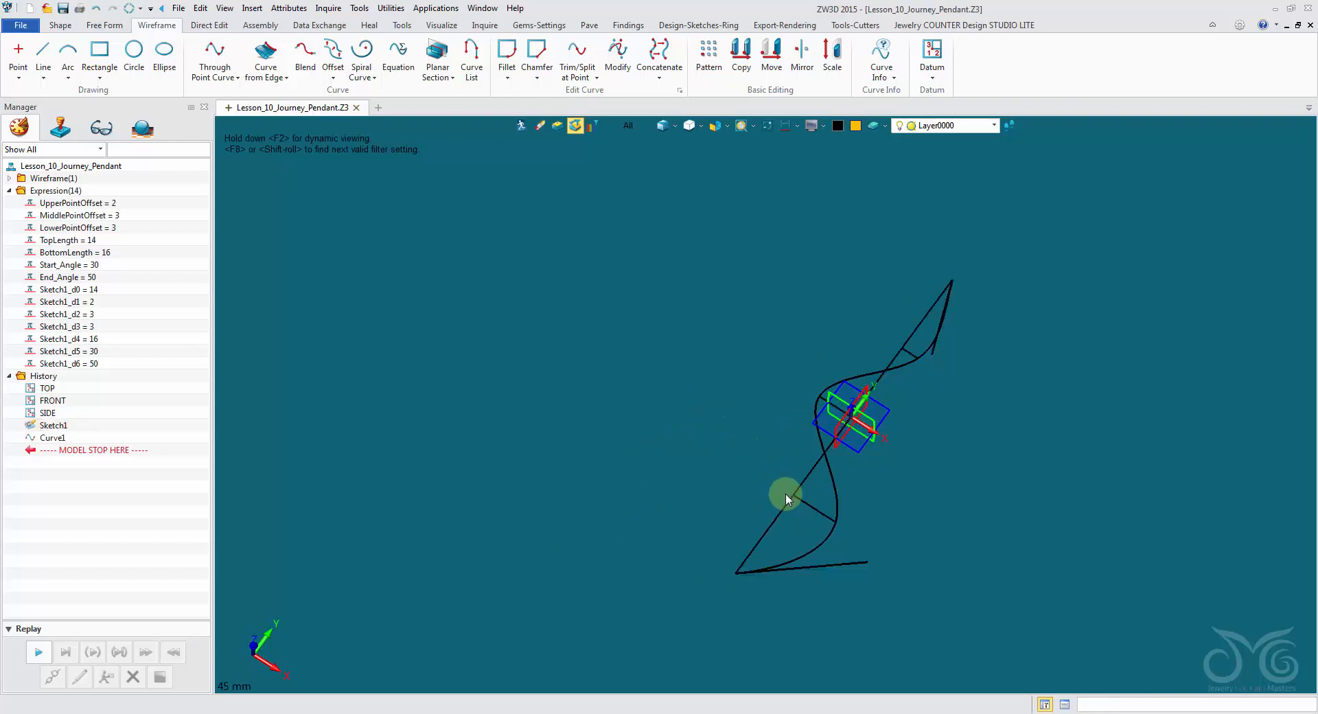
right_click(788, 498)
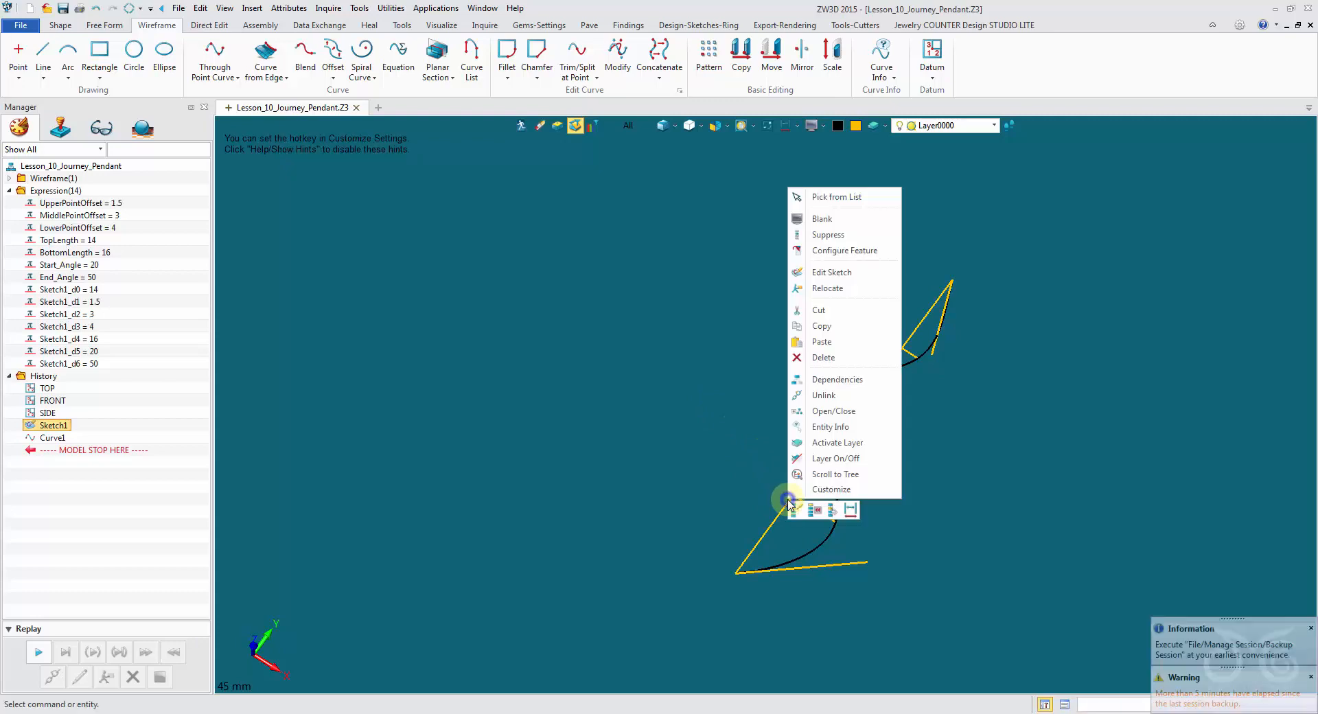
left_click(858, 221)
right_click_drag(1035, 417, 1041, 455)
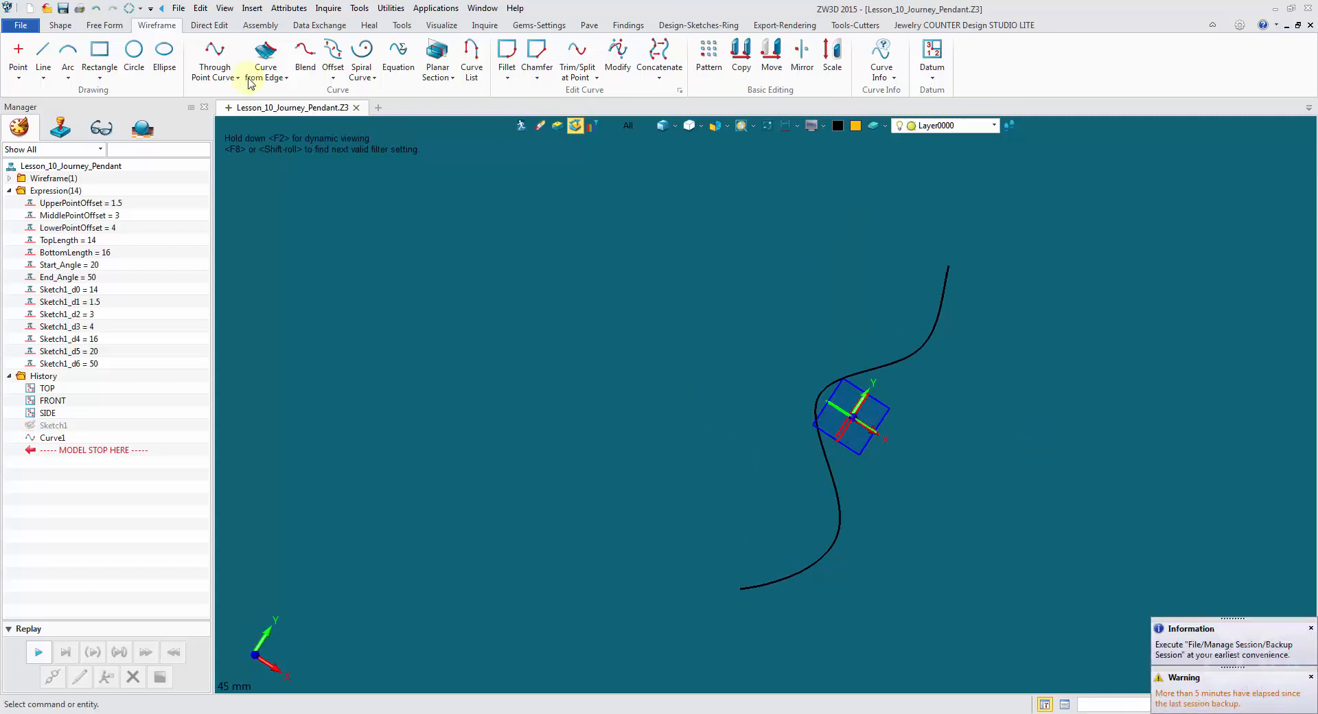
left_click(63, 9)
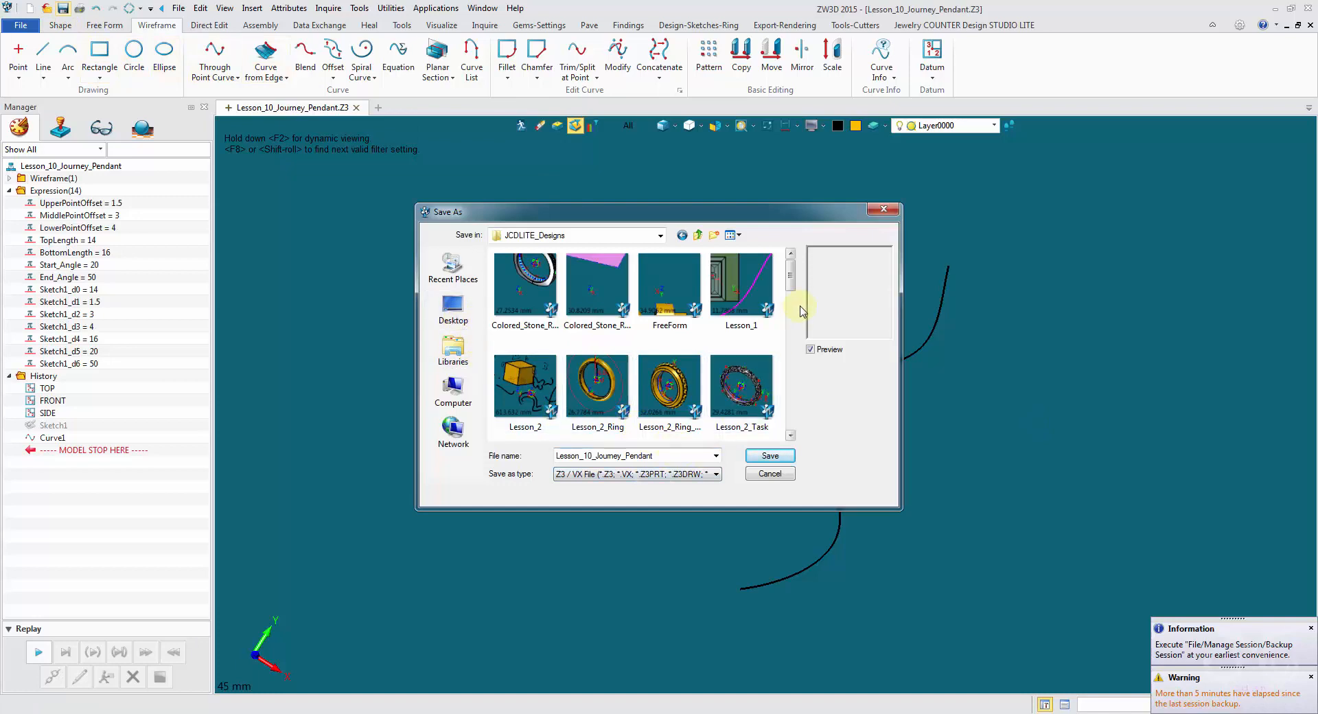
left_click(769, 456)
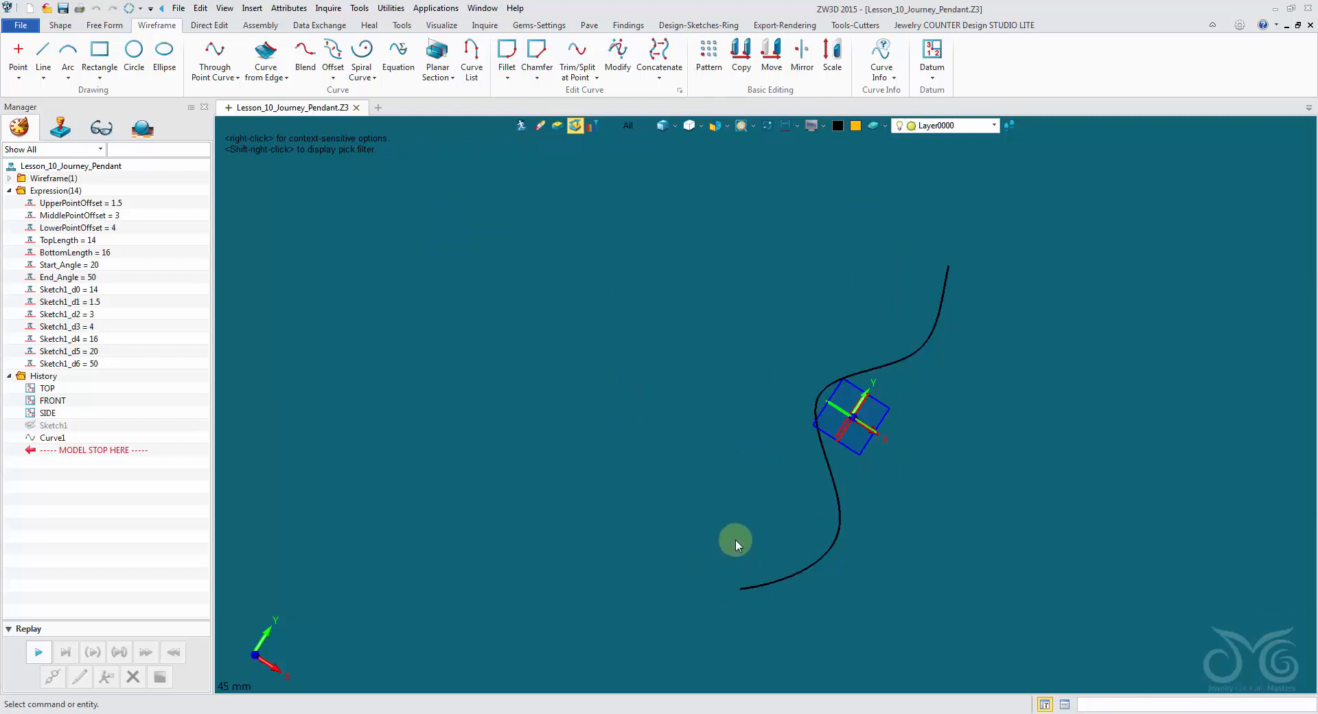
- Insert a datum plane from geometry, placing it on the lower endpoint of the wavy curve
right_click(499, 220)
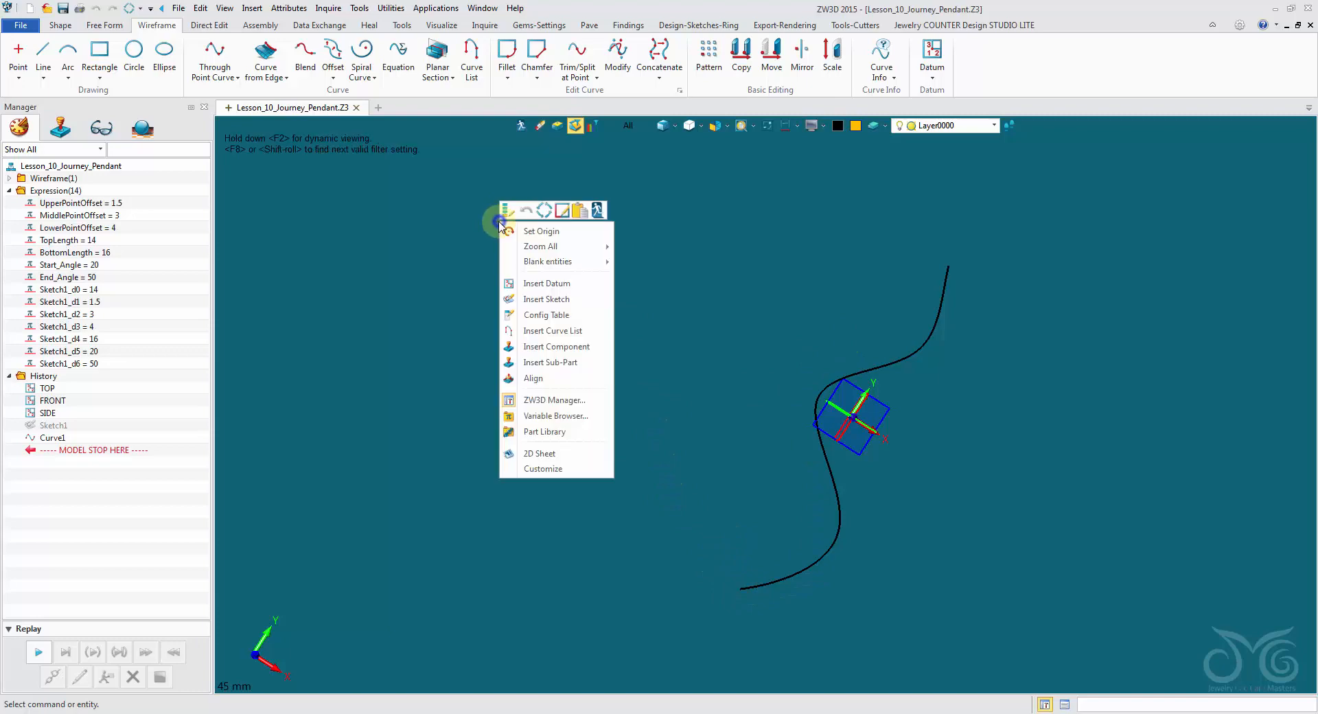
left_click(546, 284)
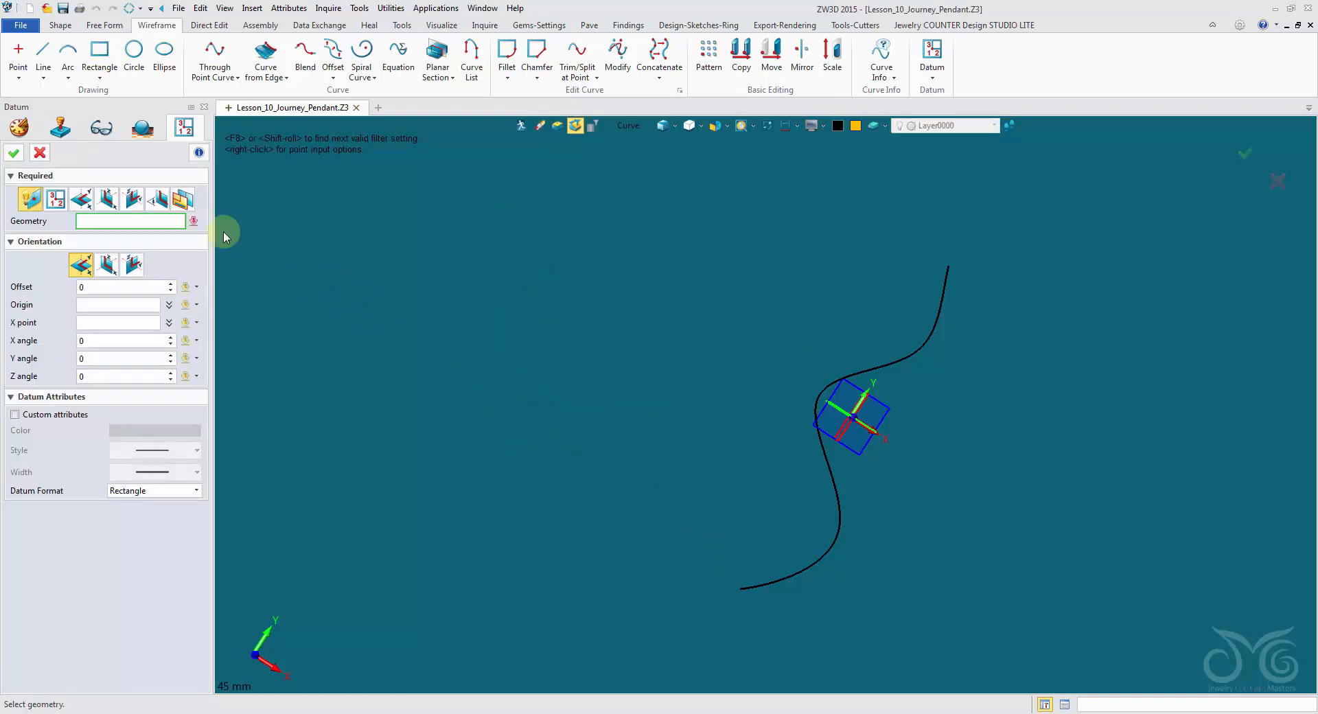
right_click_drag(624, 457, 626, 410)
scroll(787, 524, "up", 3)
middle_click_drag(785, 516, 767, 451)
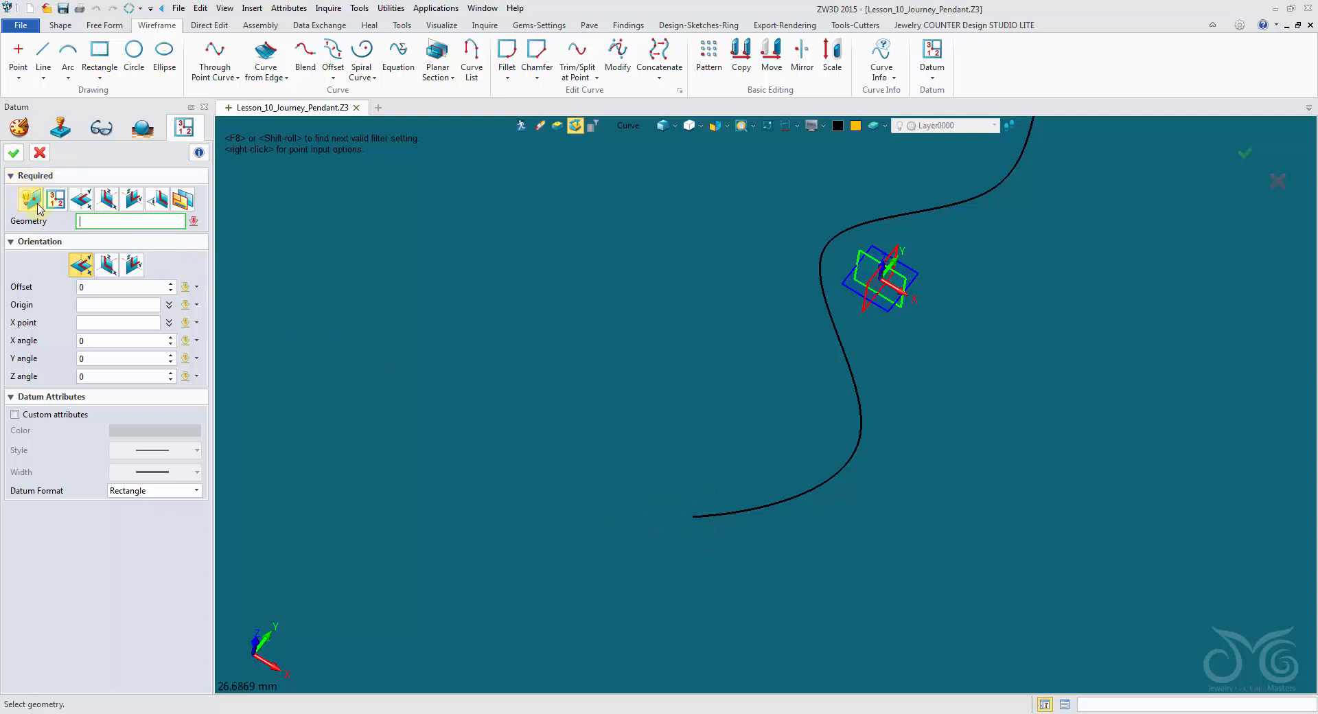
middle_click_drag(587, 426, 559, 432)
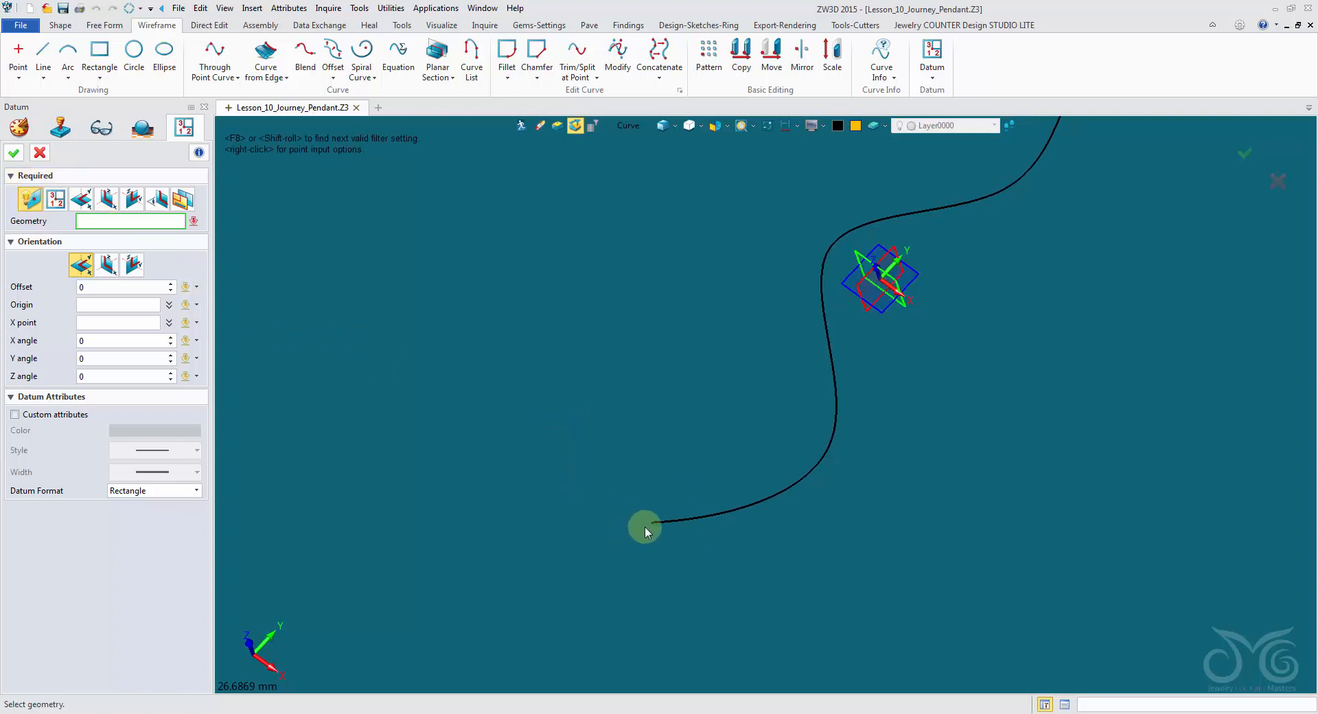
scroll(646, 523, "up", 4)
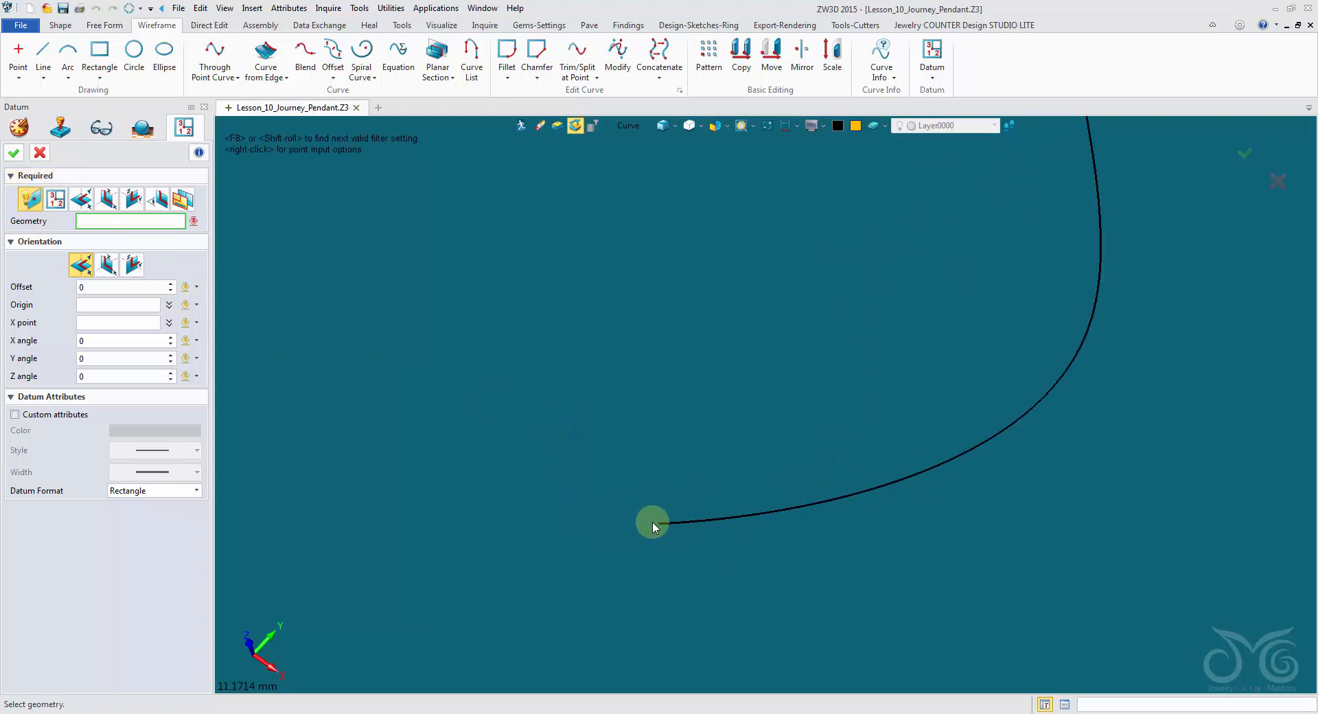
right_click_drag(655, 526, 693, 540)
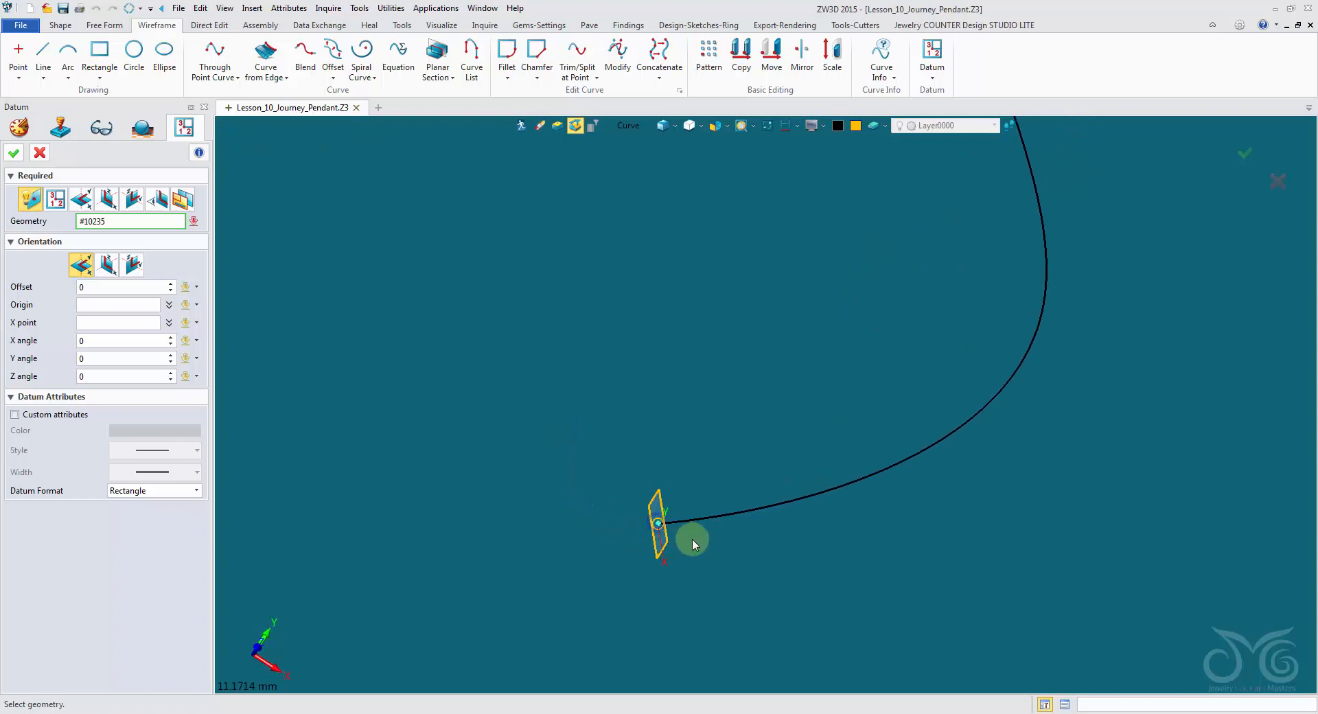
left_click(655, 525)
- Change the datum format from a rectangle to axes only and create the plane
scroll(588, 549, "down", 2)
mouse_move(583, 553)
right_mouse_down()
mouse_move(567, 554)
mouse_move(600, 538)
mouse_move(581, 527)
mouse_move(698, 556)
mouse_move(709, 624)
mouse_move(667, 587)
mouse_move(624, 588)
mouse_move(586, 549)
right_mouse_up()
left_click(169, 492)
left_click(165, 512)
left_click(16, 153)
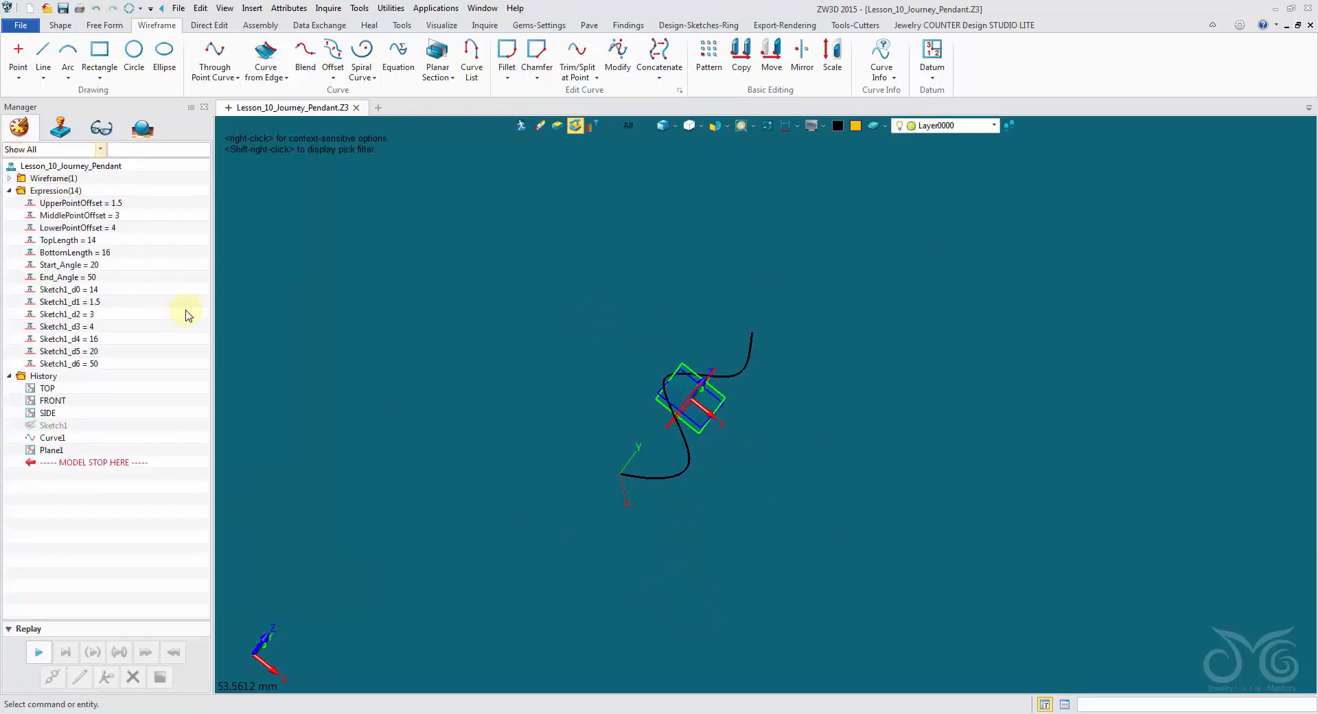
- Start a centre rectangle defined by width and height, using the new datum at the curve's lower end as its plane
right_click_drag(409, 284, 405, 278)
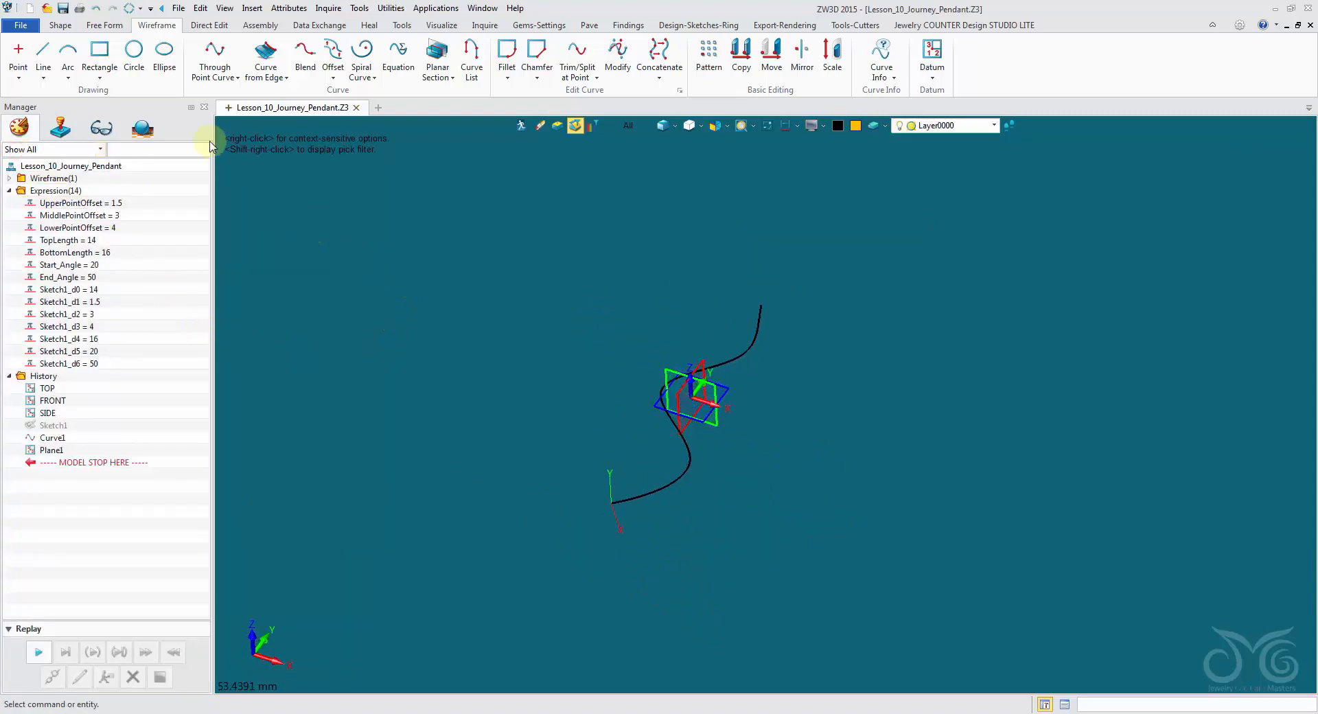
left_click(102, 52)
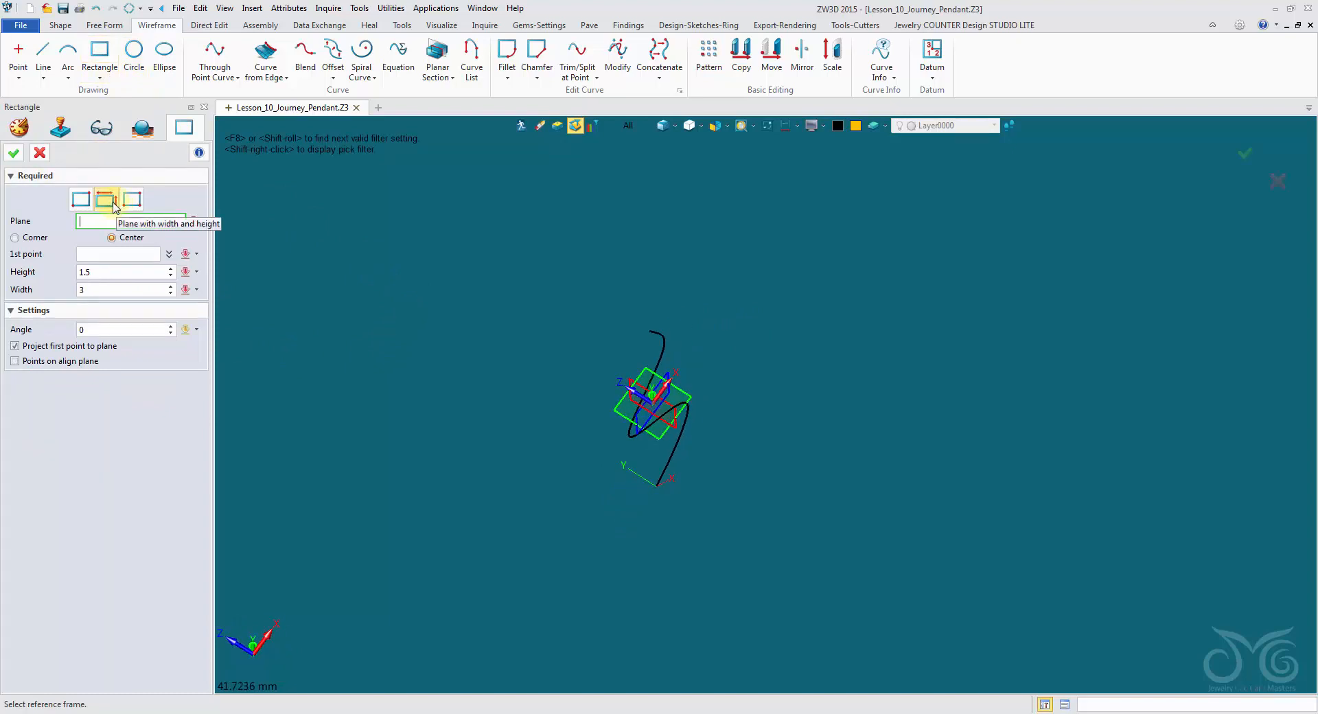
right_click_drag(229, 291, 719, 602)
left_click(700, 601)
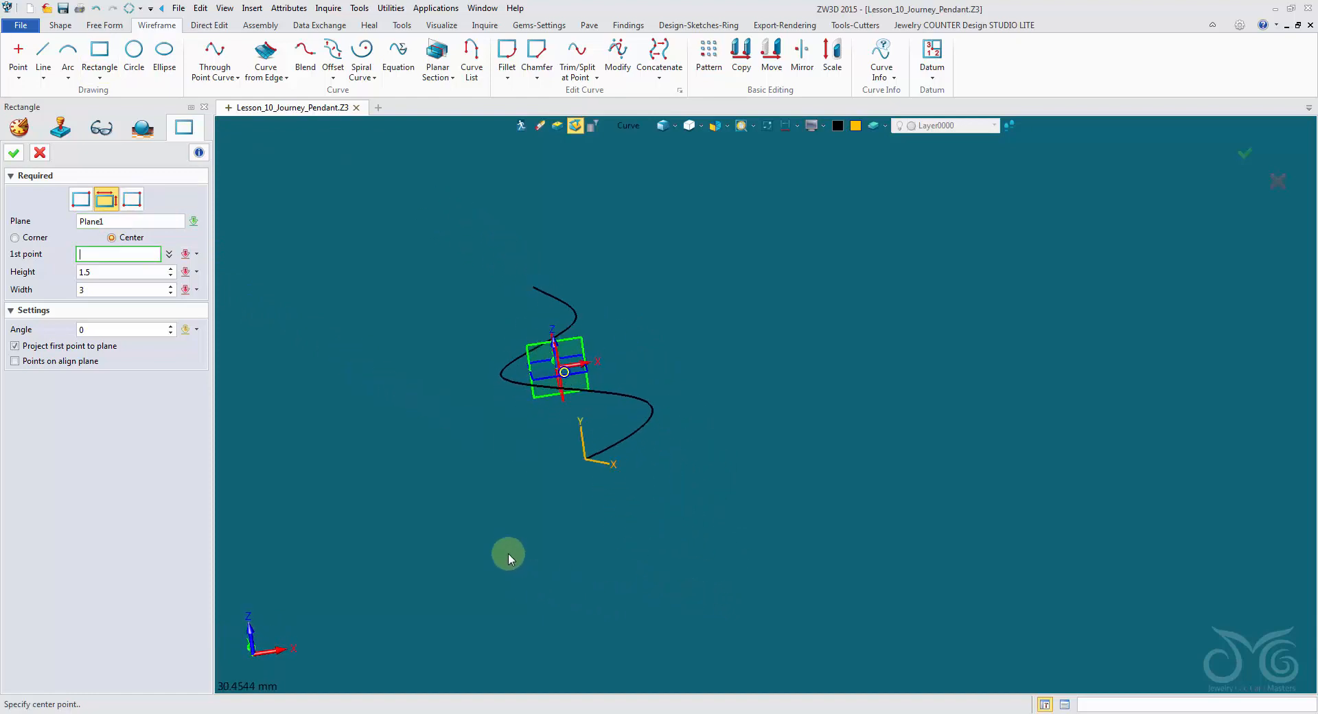
right_click_drag(473, 528, 494, 508)
key("Delete")
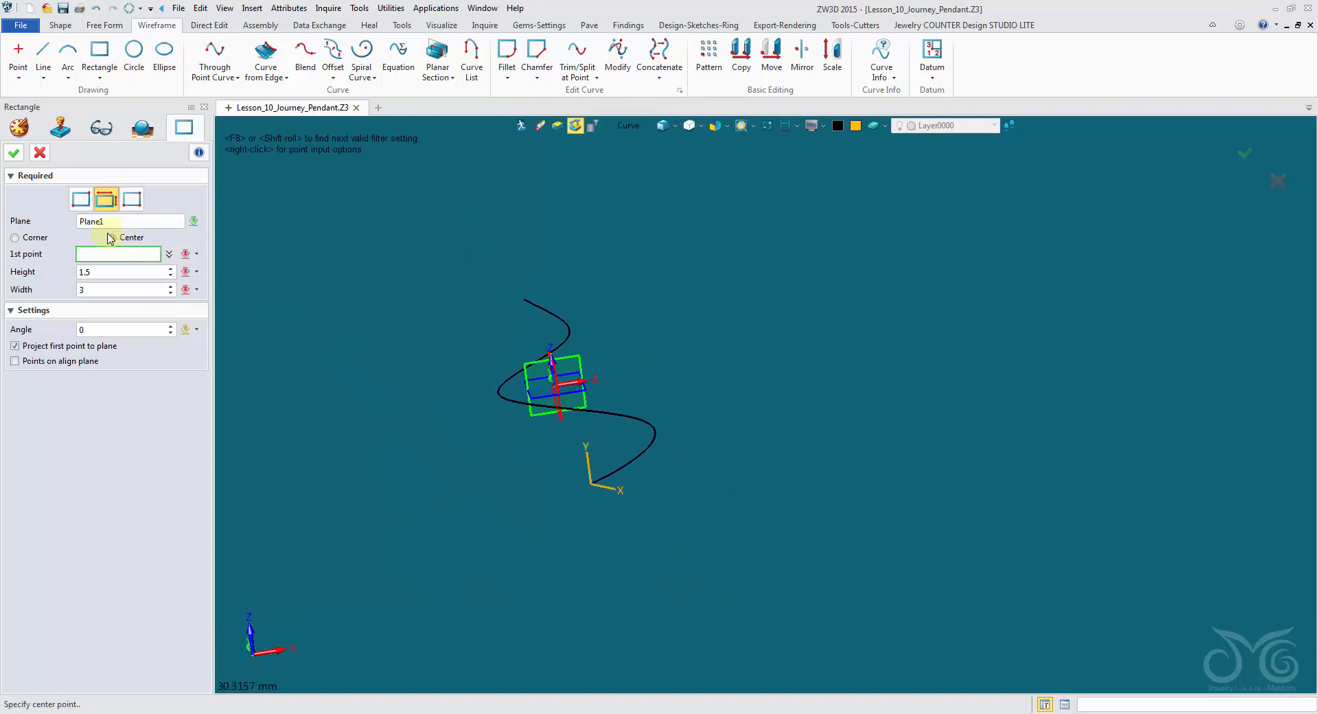
- Centre the rectangle on the curve's lower endpoint with a height of 1.5 mm and a width of 3 mm, and create it
right_click_drag(216, 343, 542, 555)
left_click(574, 548)
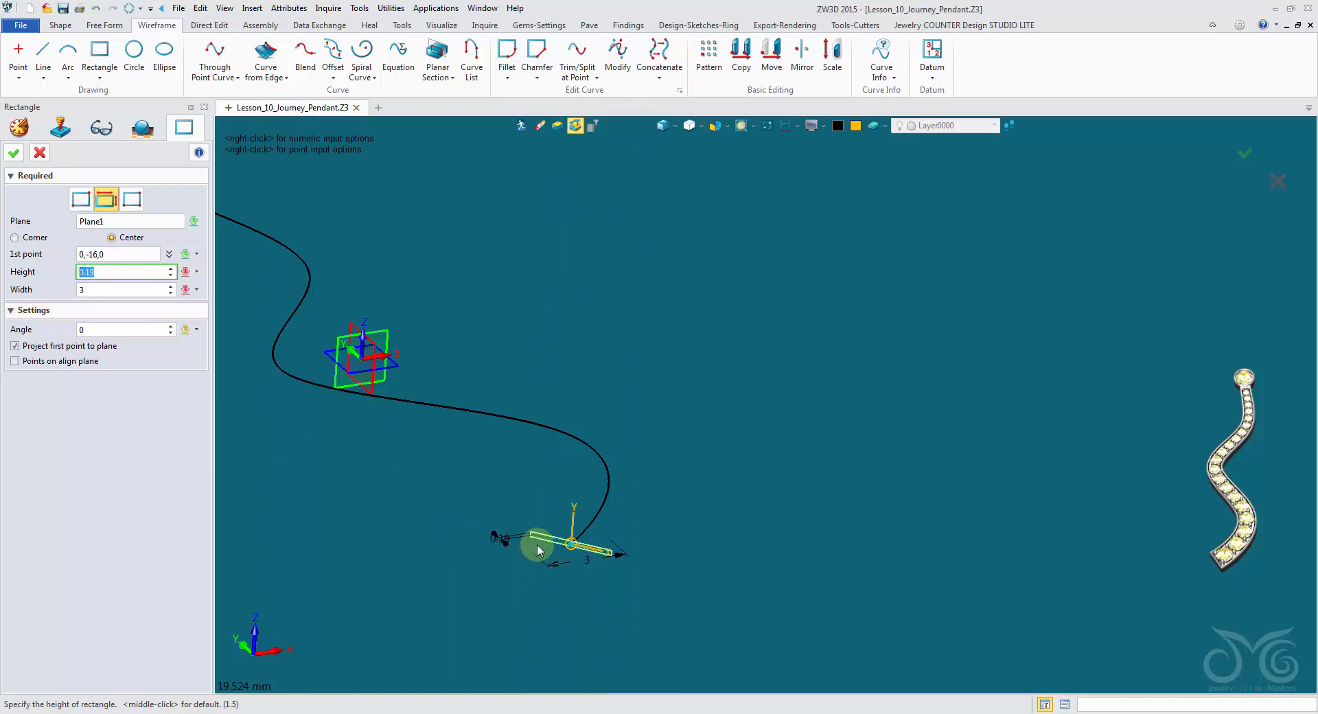
type("1.5")
left_click(131, 288)
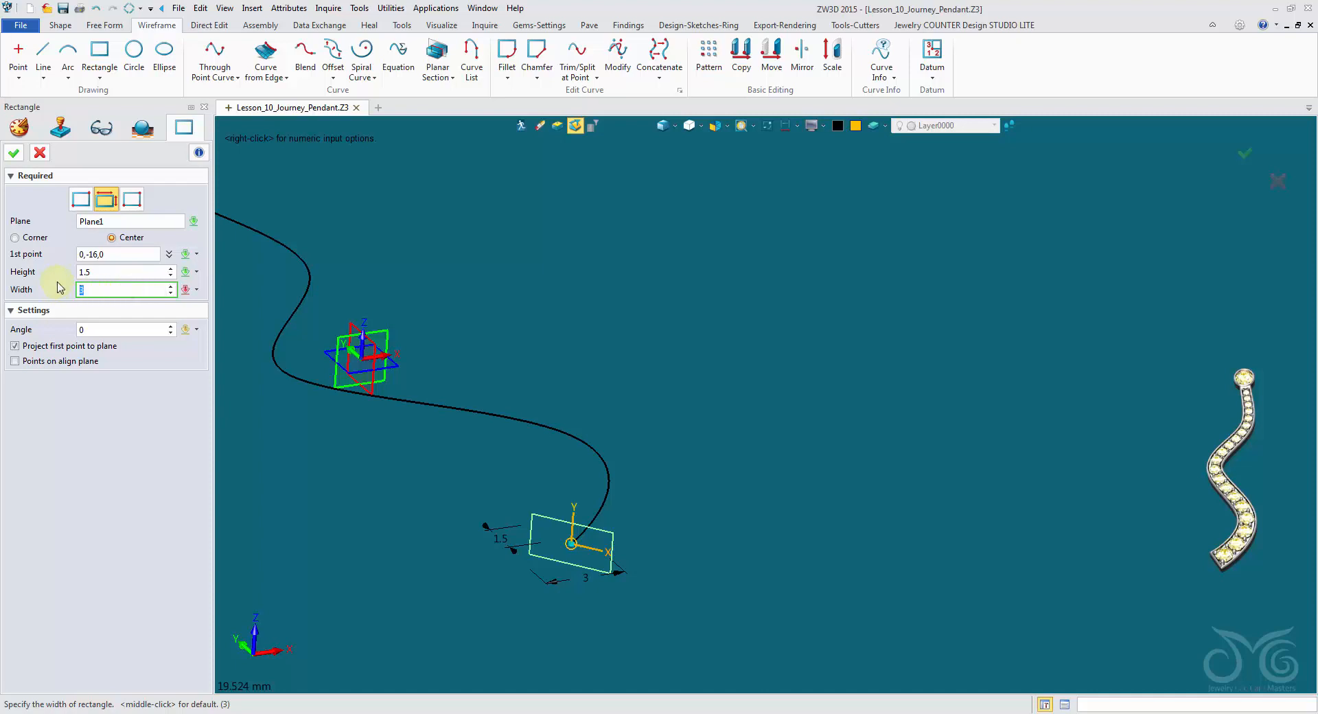
left_click(19, 160)
- Start a Sweep and open a new curve list for defining the rectangle at the curve's lower end as its profile
middle_click_drag(385, 316, 298, 350)
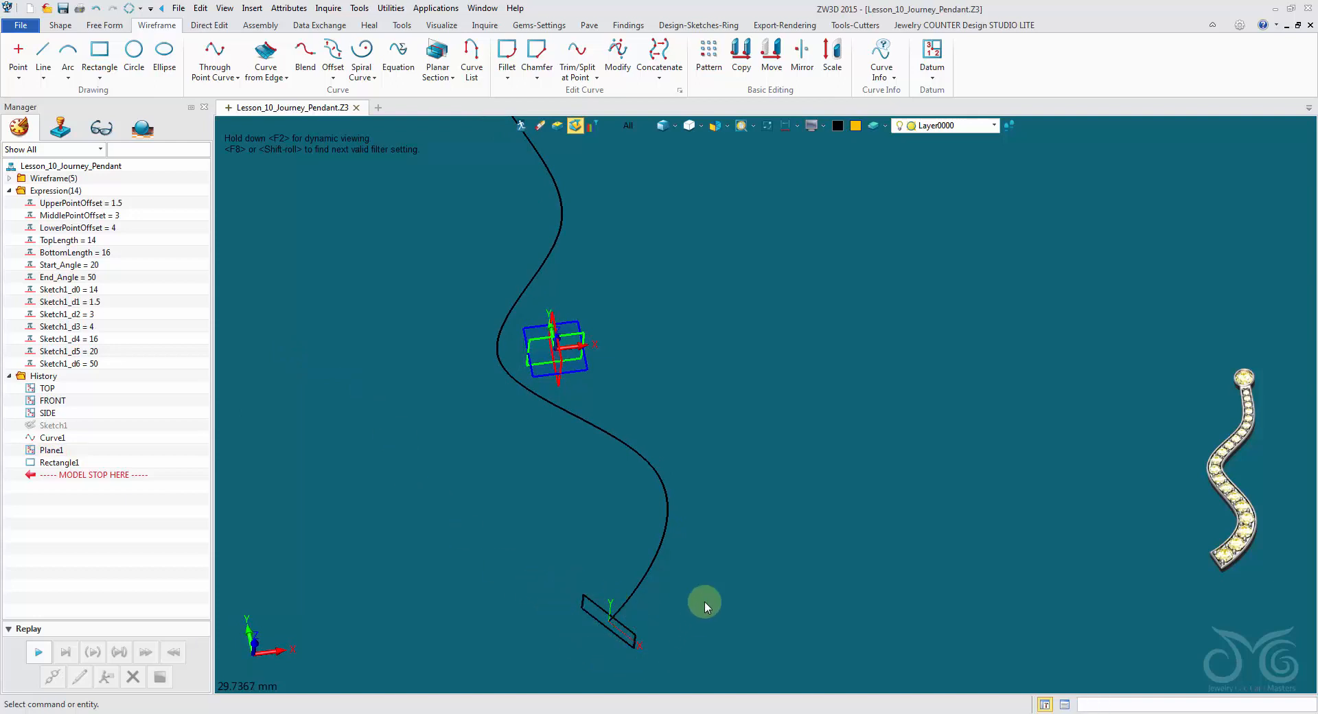
right_click_drag(704, 602, 679, 509)
mouse_move(472, 384)
right_mouse_down()
mouse_move(480, 488)
mouse_move(480, 435)
mouse_move(503, 458)
mouse_move(640, 192)
mouse_move(591, 186)
mouse_move(630, 194)
mouse_move(769, 333)
mouse_move(357, 178)
right_mouse_up()
left_click(60, 26)
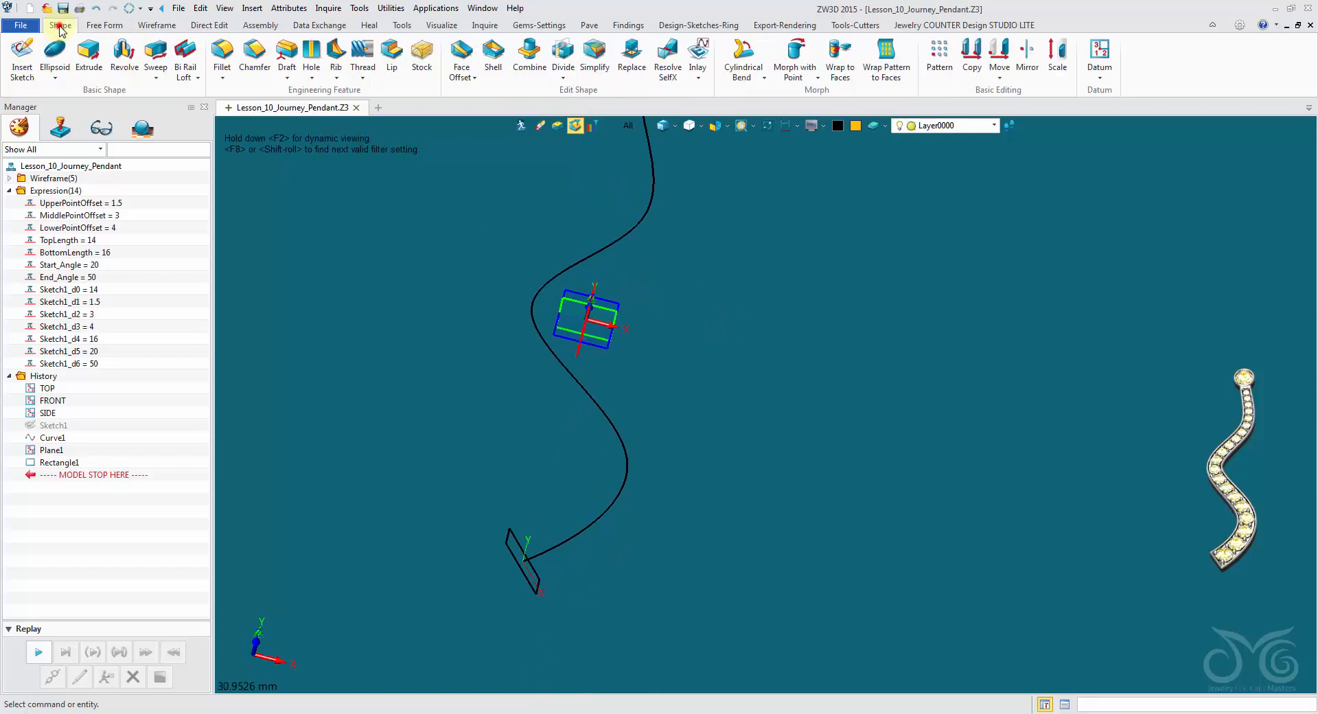
left_click(159, 60)
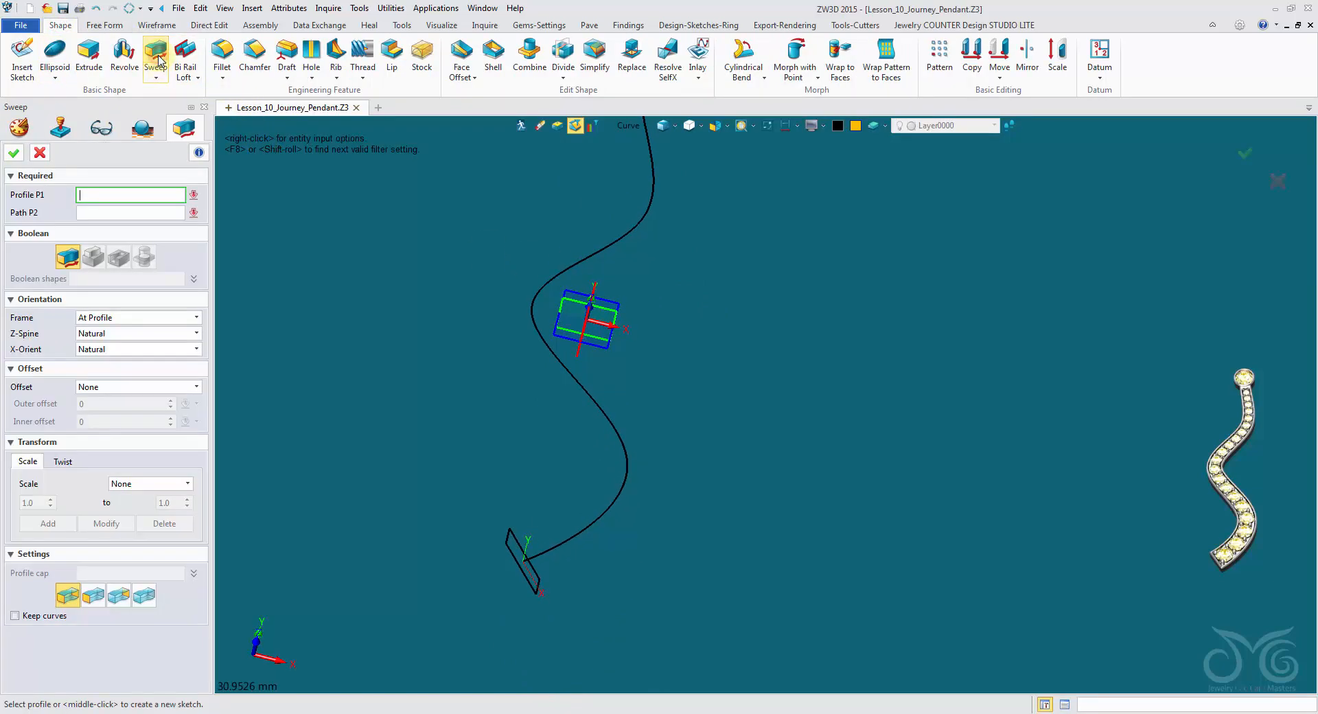
right_click_drag(242, 154, 553, 447)
left_click(560, 450)
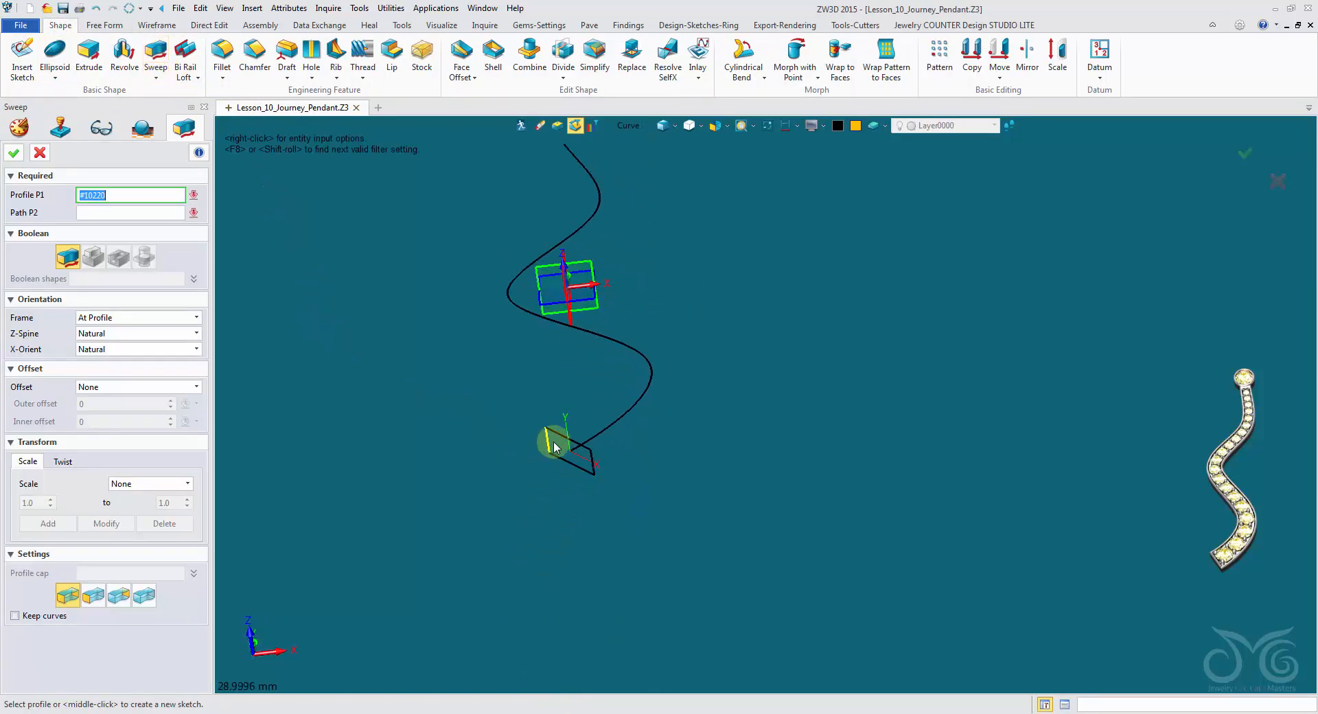
left_click(588, 460)
right_click(324, 227)
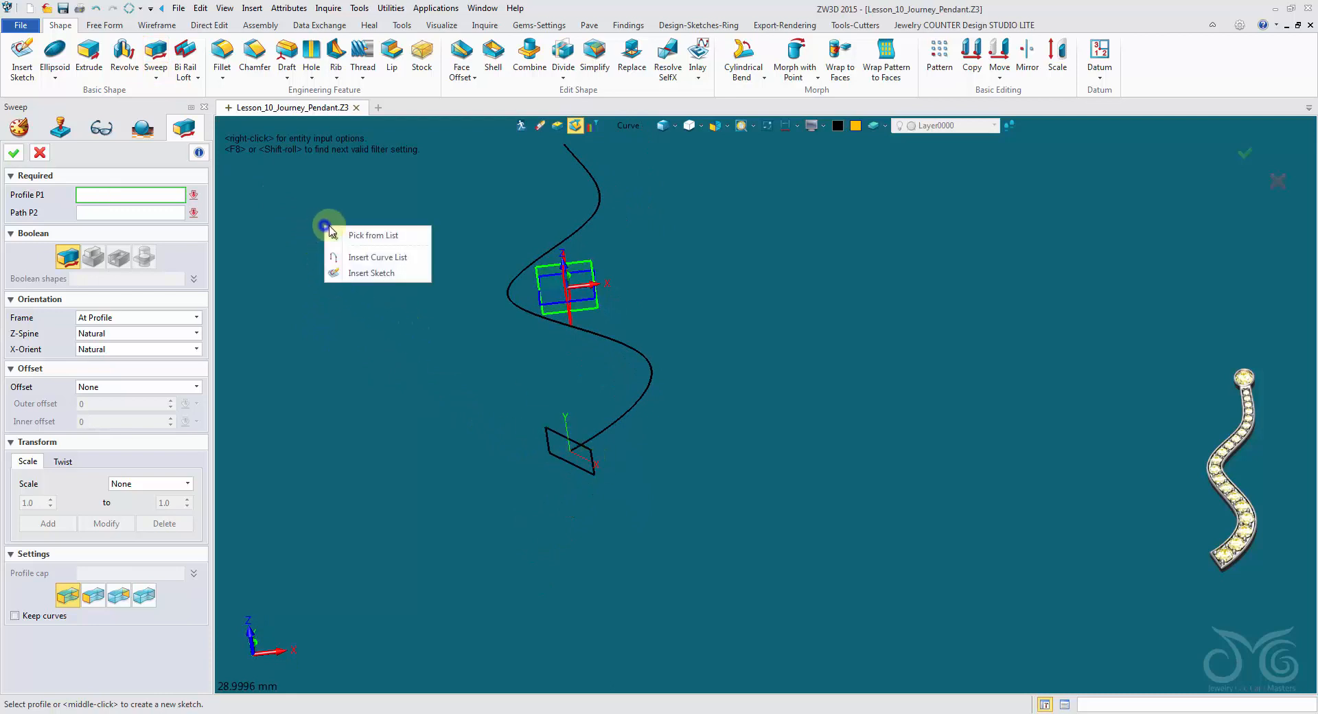
left_click(388, 258)
right_click_drag(388, 258, 414, 387)
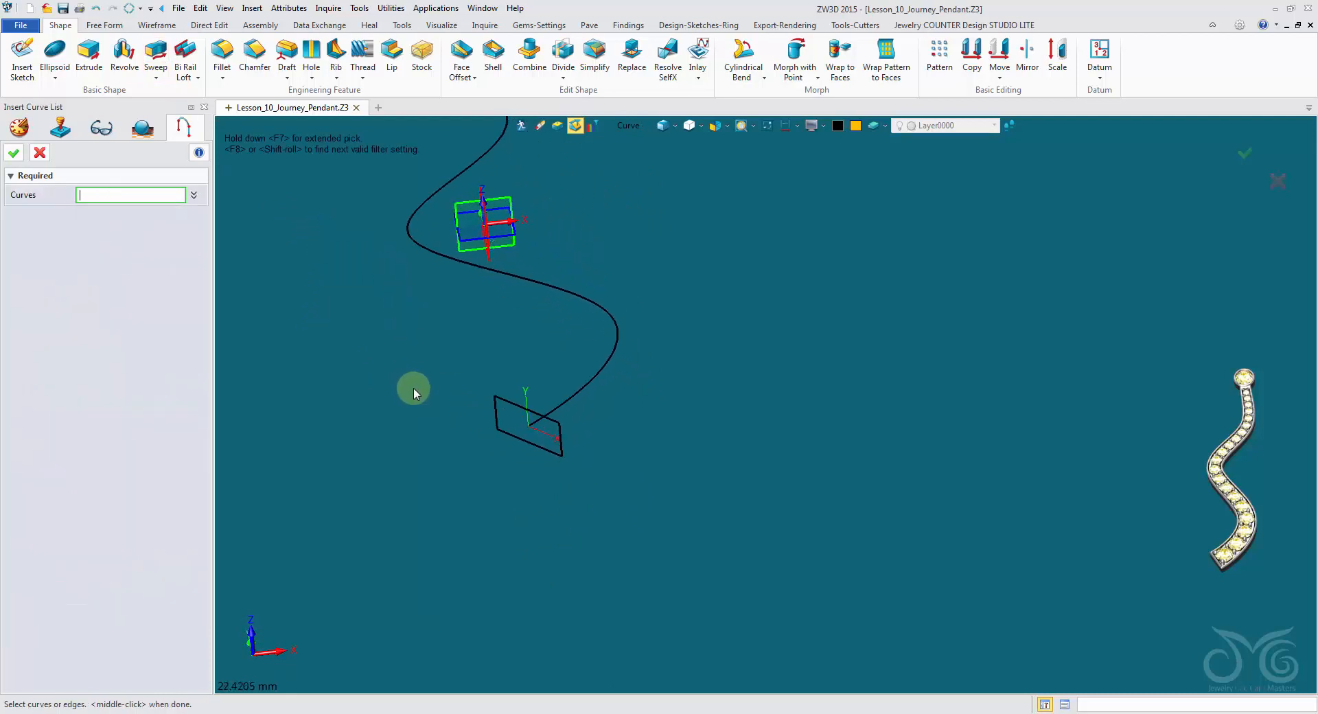
- Define the sweep with a curve list of the four rectangle lines as profile and the wavy curve as path
left_click(498, 417)
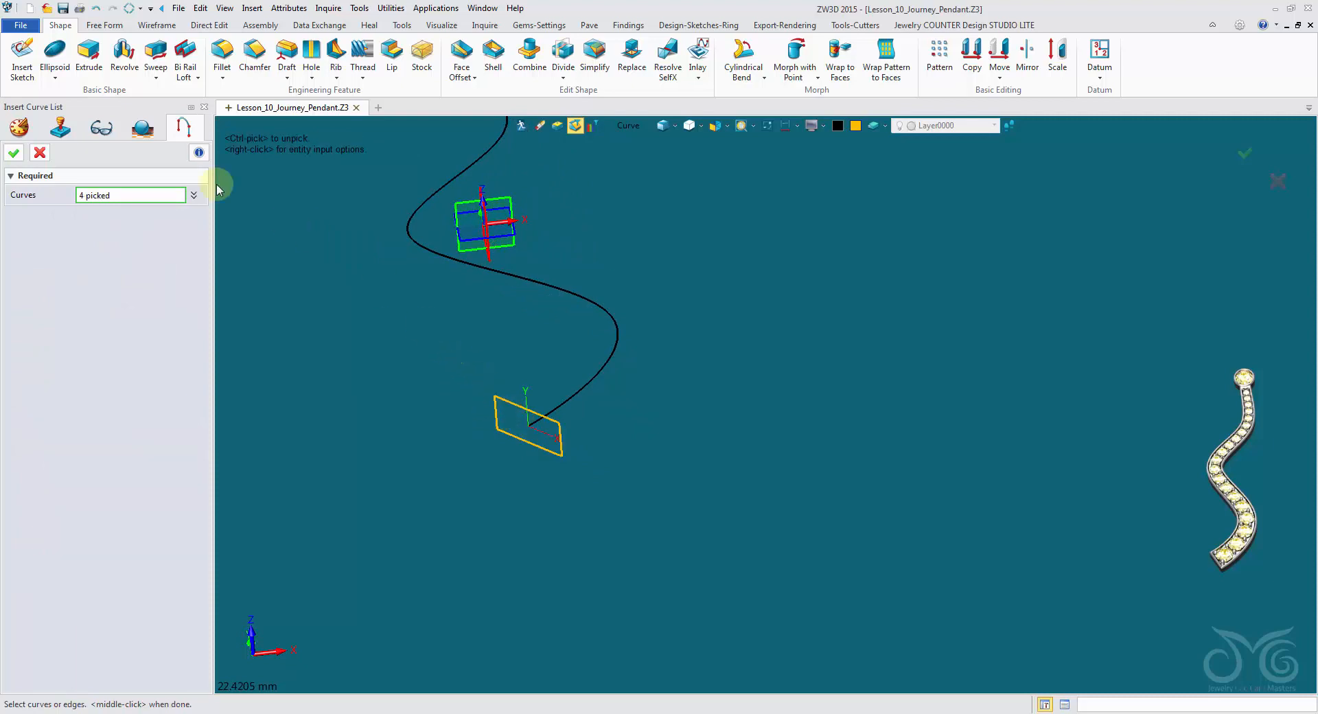
left_click(15, 153)
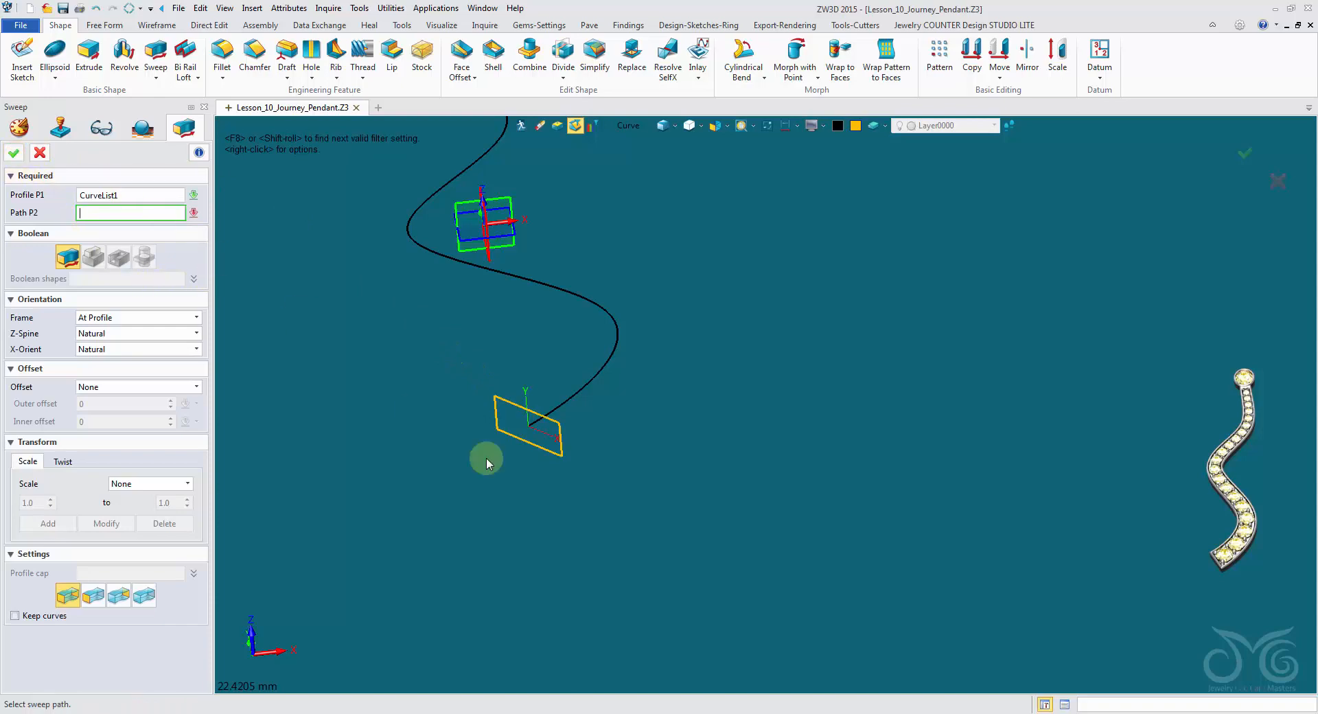
middle_click_drag(212, 259, 343, 364)
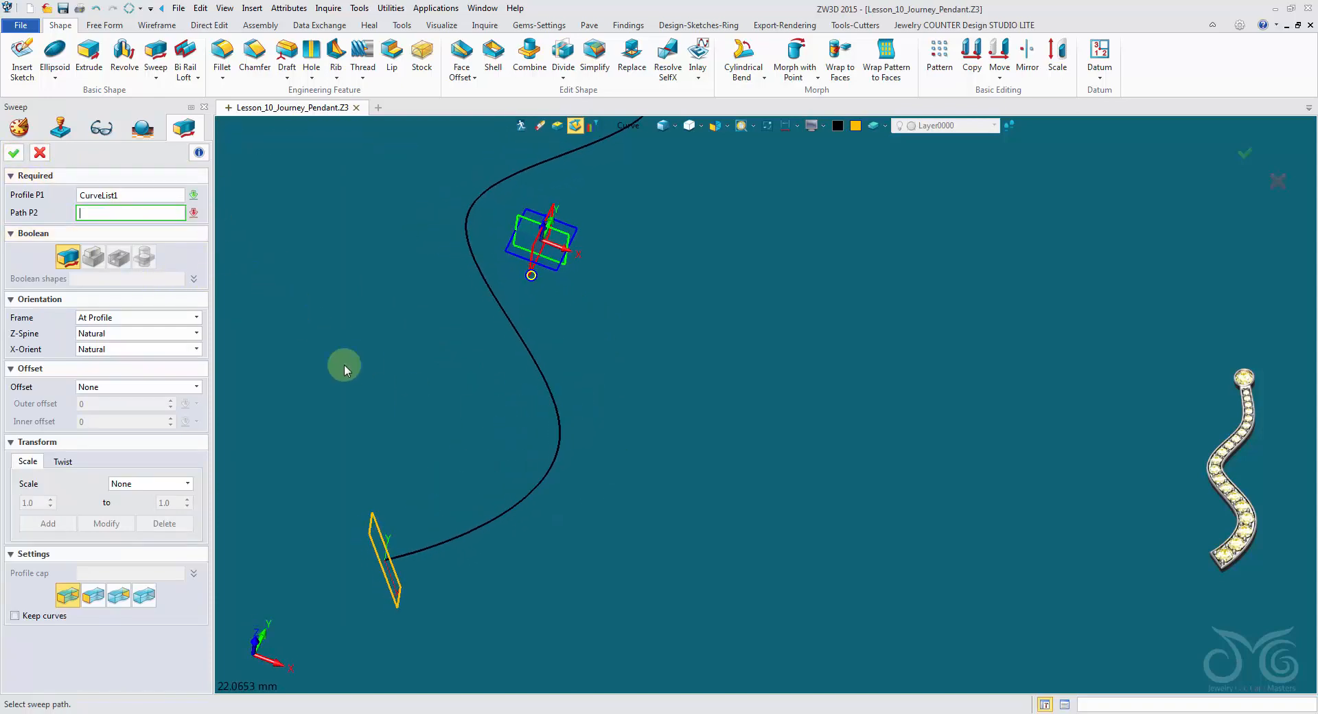
left_click(468, 531)
middle_click_drag(467, 532, 471, 455)
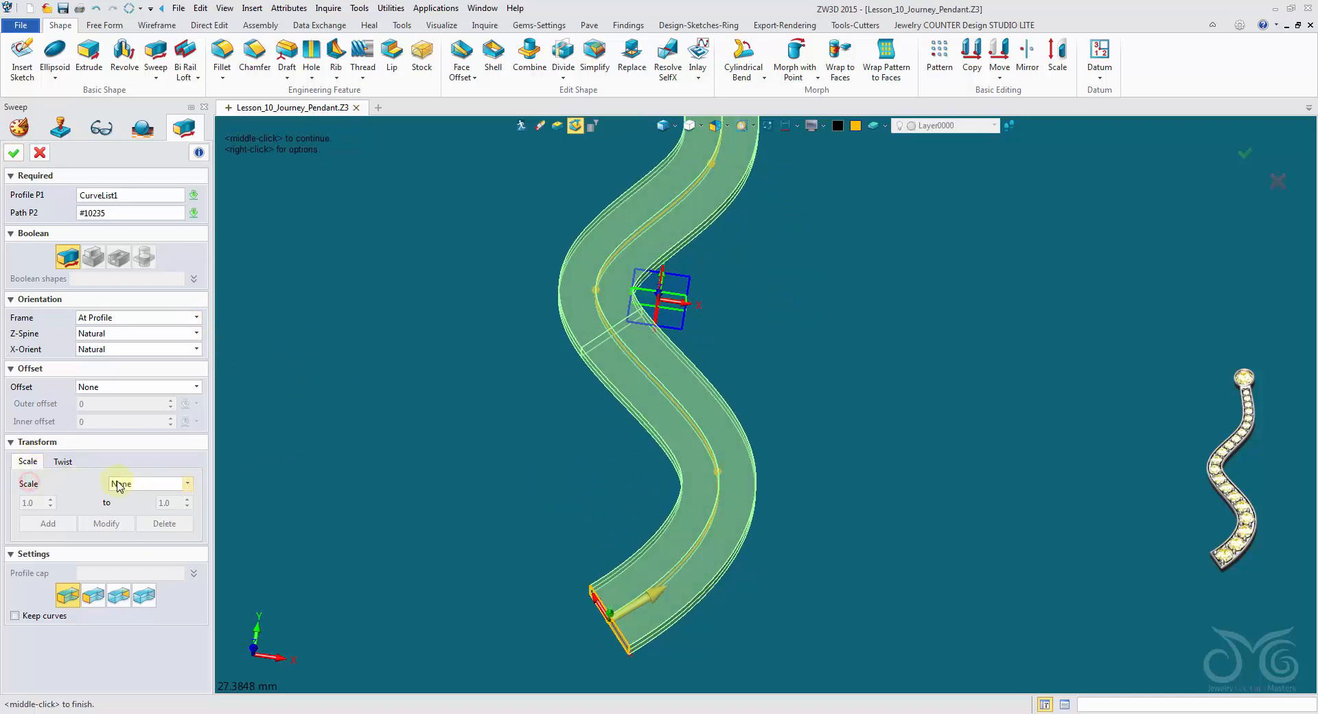
- Switch the sweep's scaling to Variable and add a scale point with factor 0.5 at the path's upper end
left_click(139, 485)
left_click(138, 506)
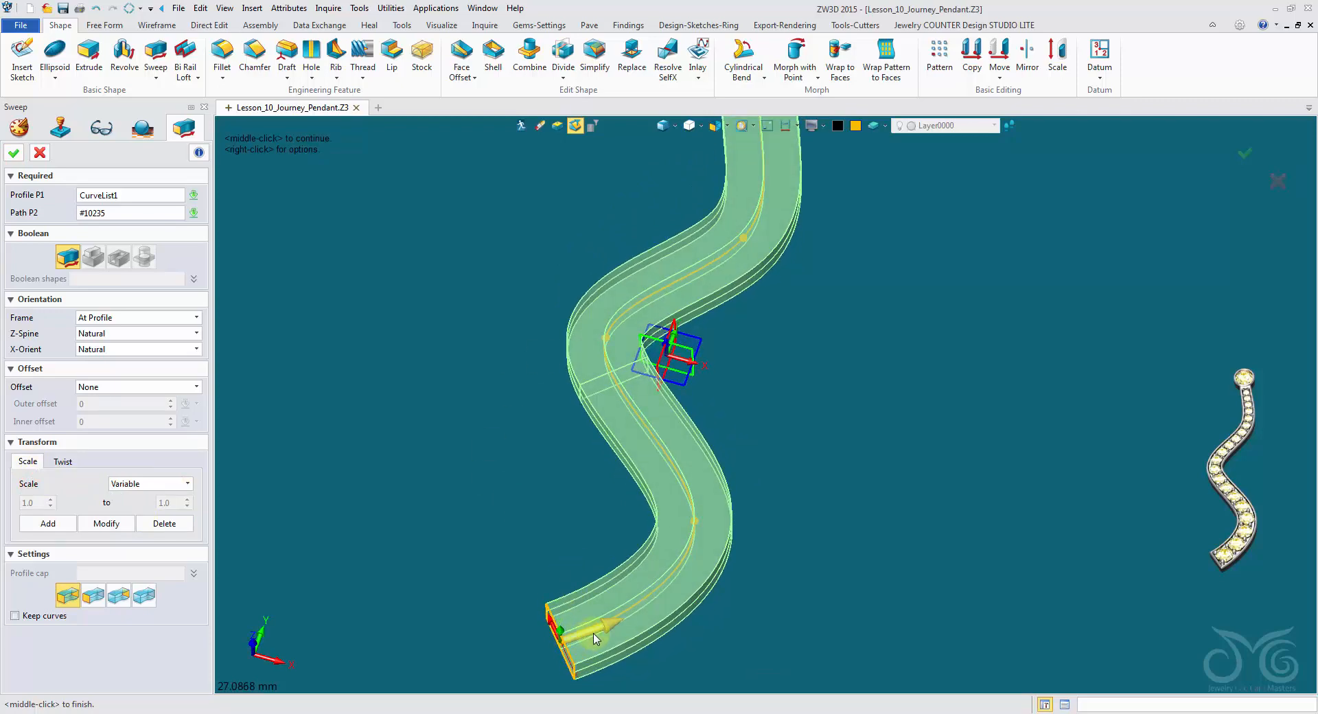
right_click_drag(780, 197, 508, 439)
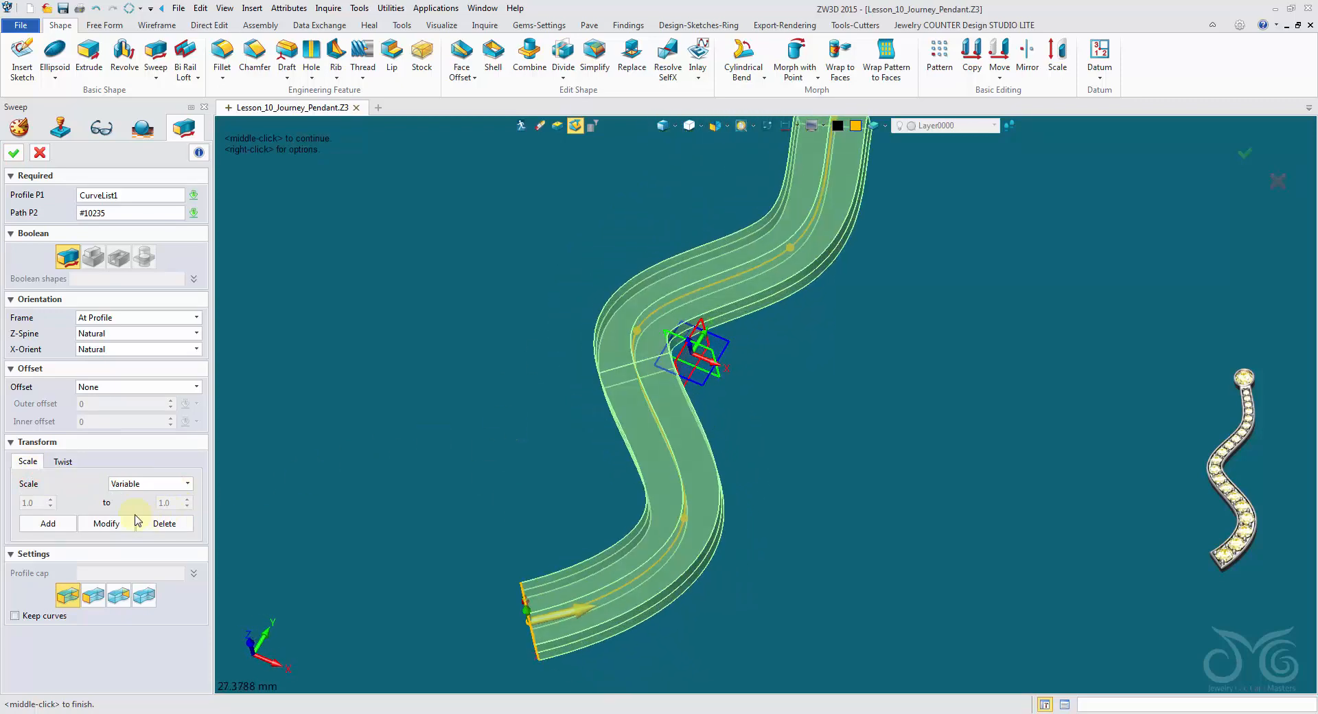
left_click(48, 524)
left_click(634, 403)
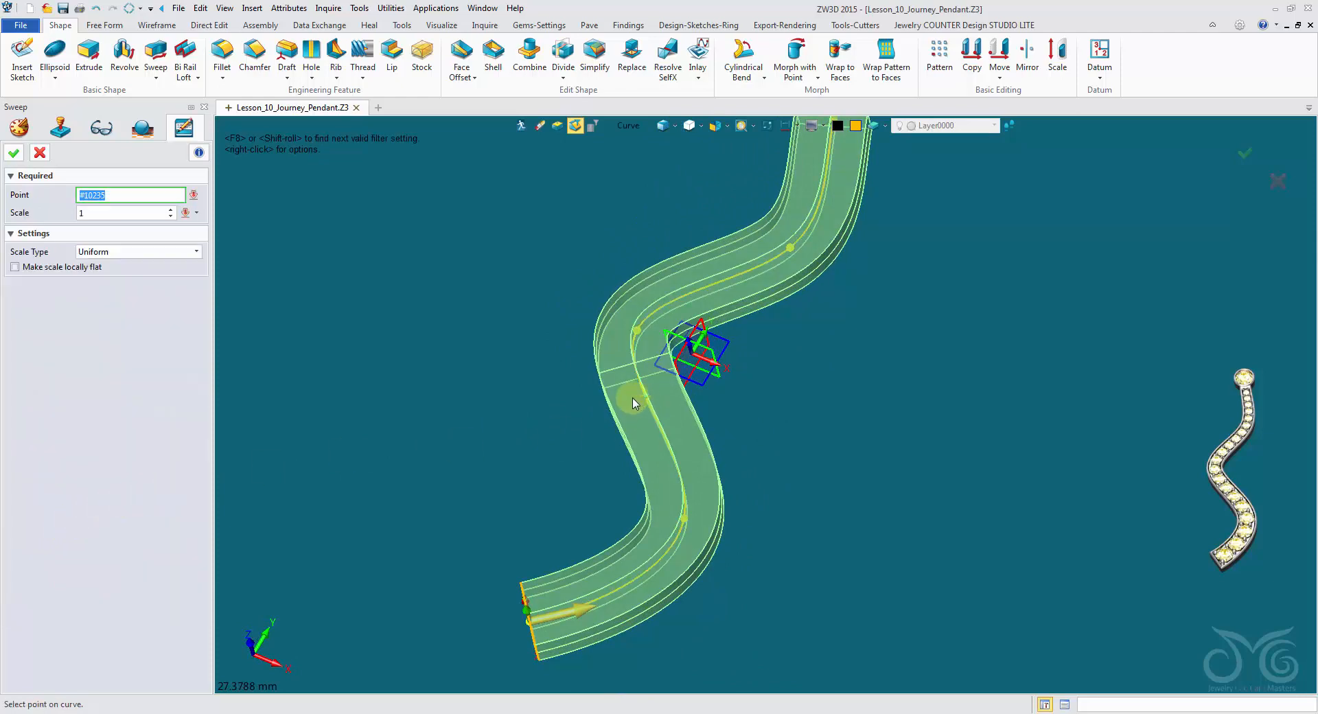
scroll(378, 371, "down", 2)
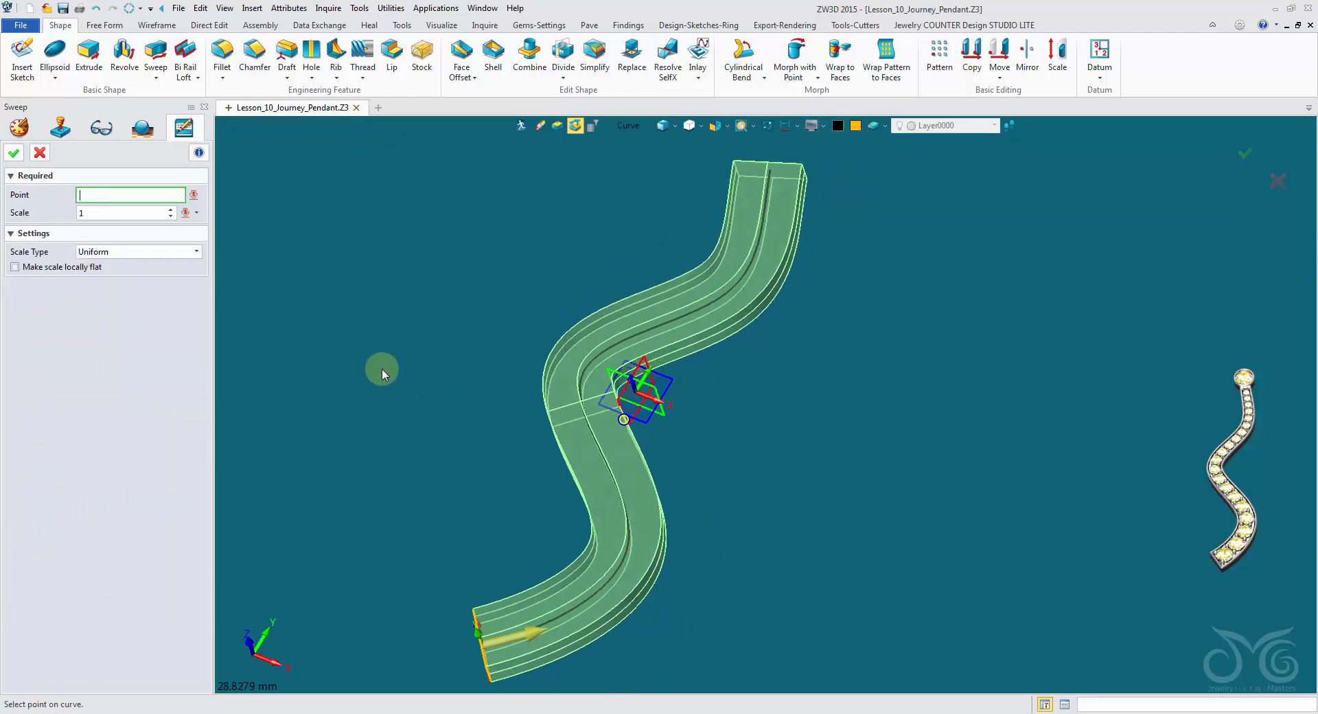
middle_click_drag(669, 166, 606, 240)
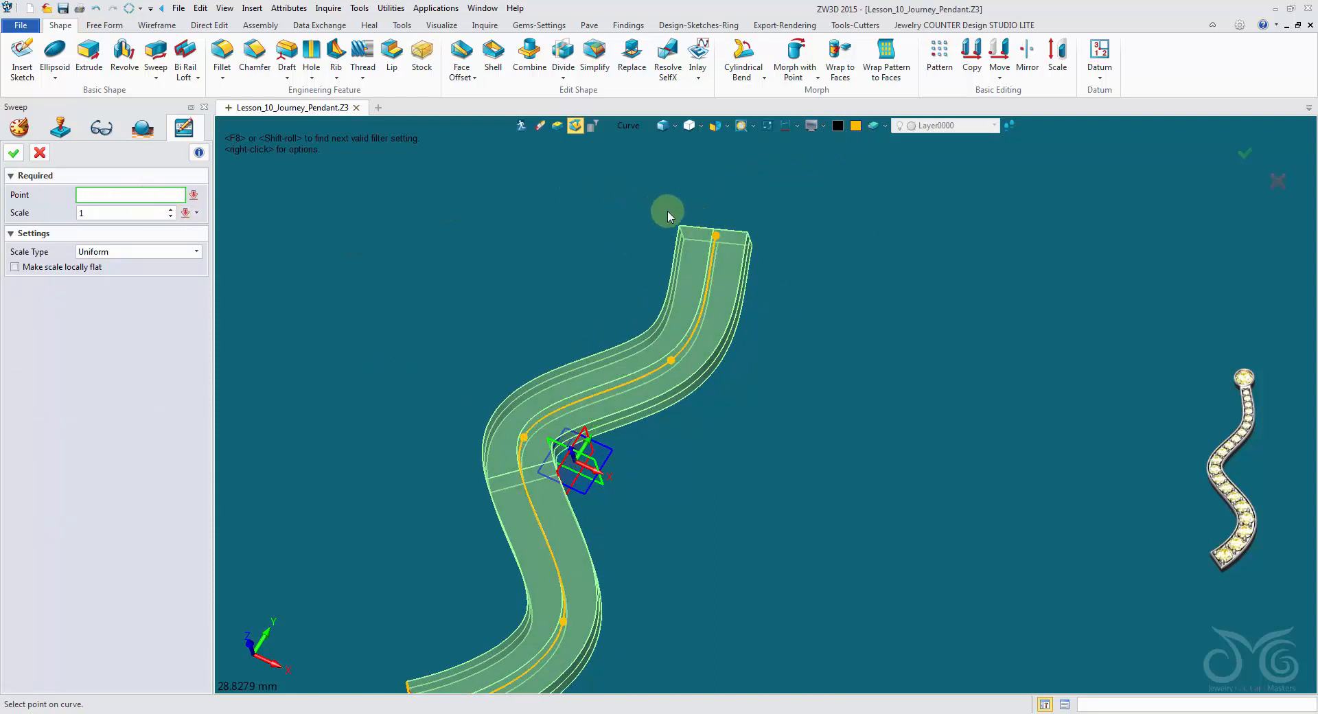
left_click(712, 240)
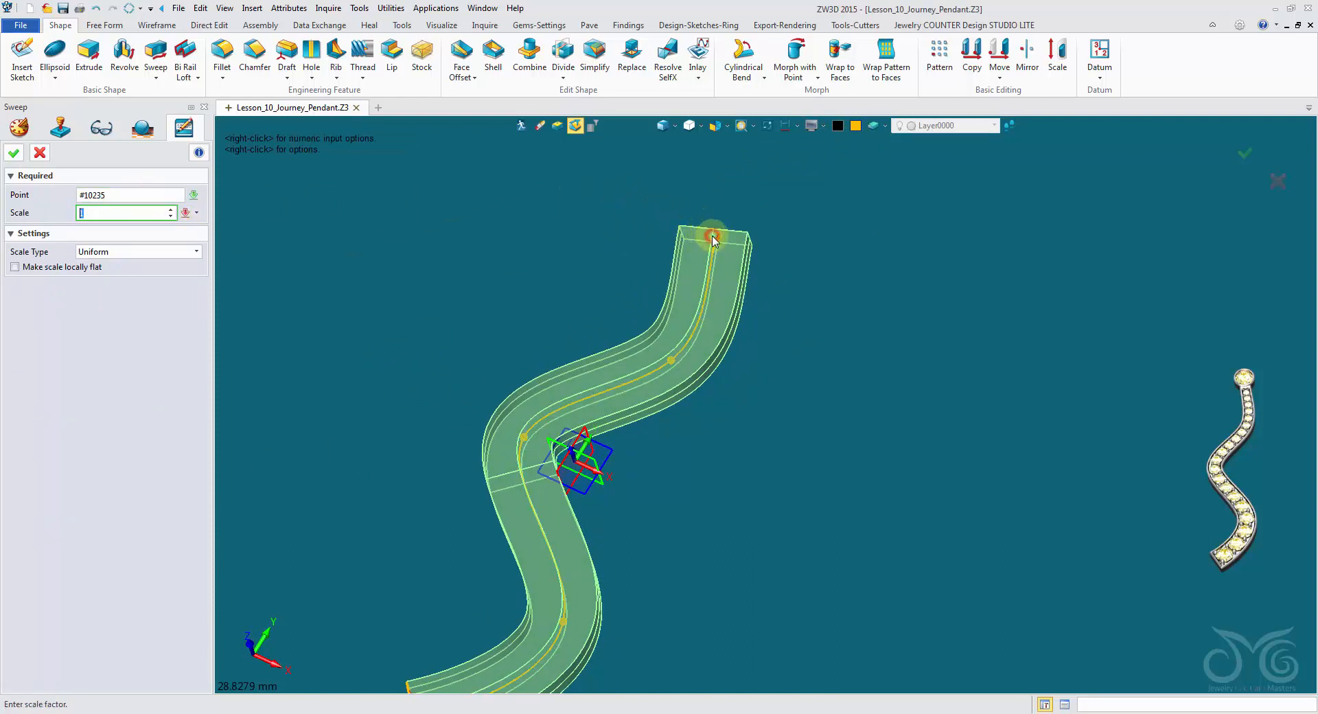
left_click(113, 215)
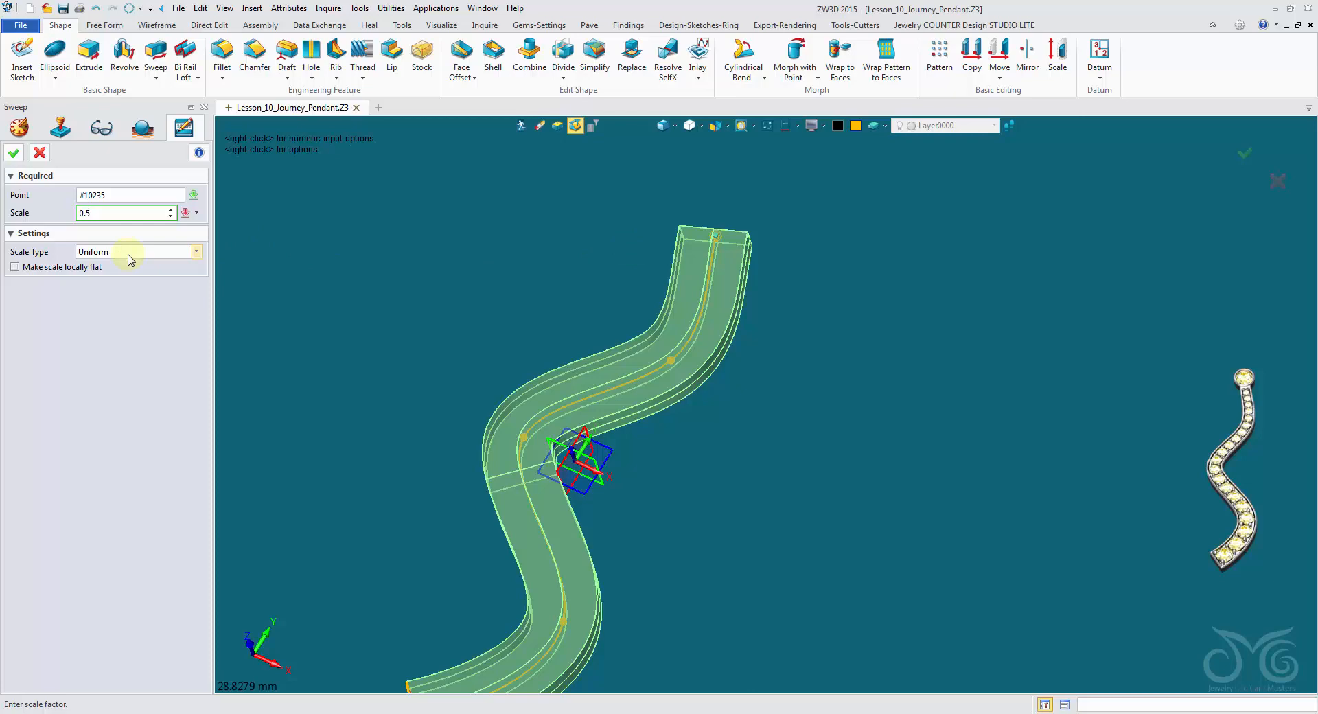
- Set the upper scale point's type to X only and apply it
middle_click_drag(714, 239, 851, 361)
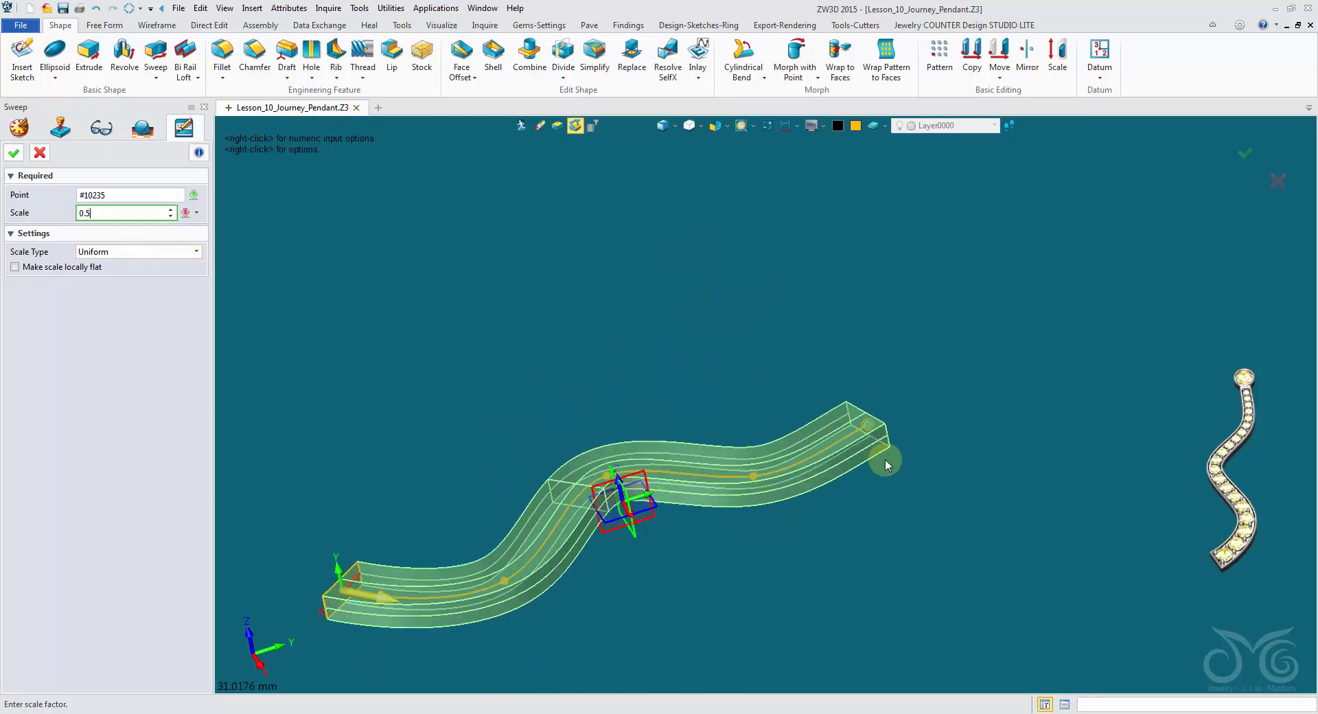
left_click(108, 258)
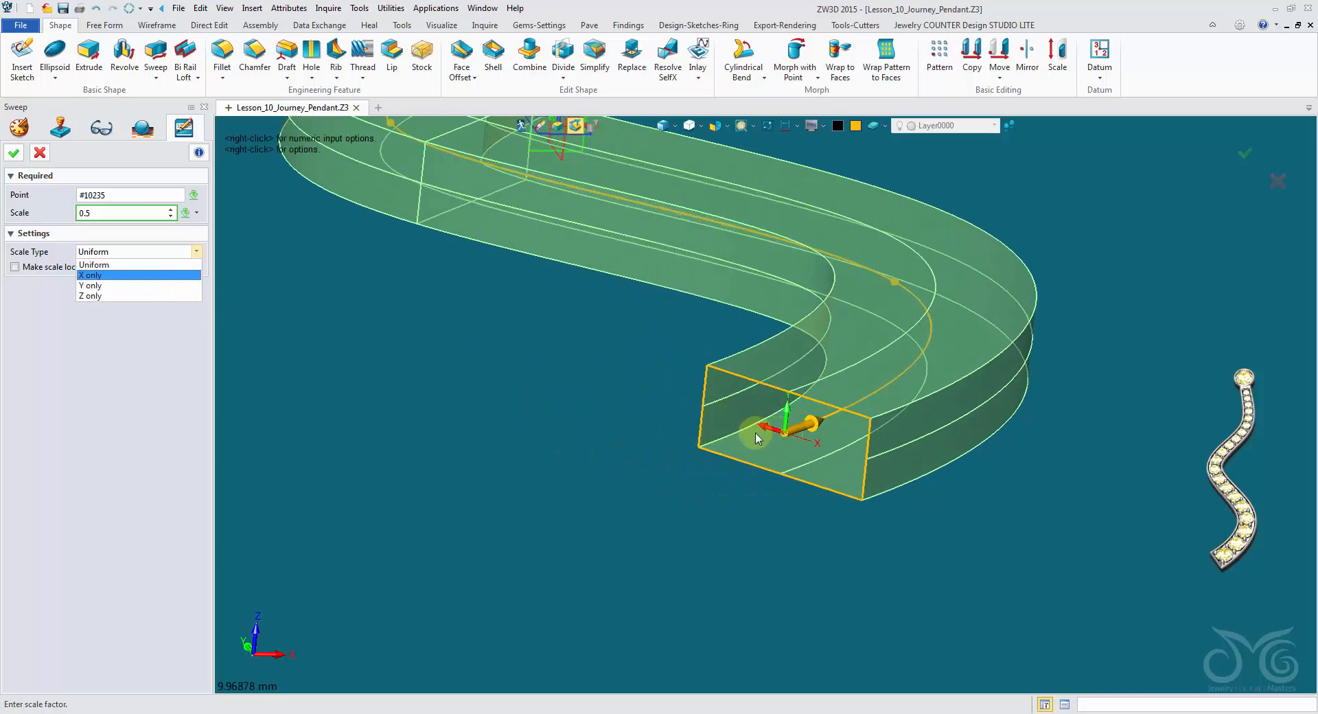
left_click(103, 276)
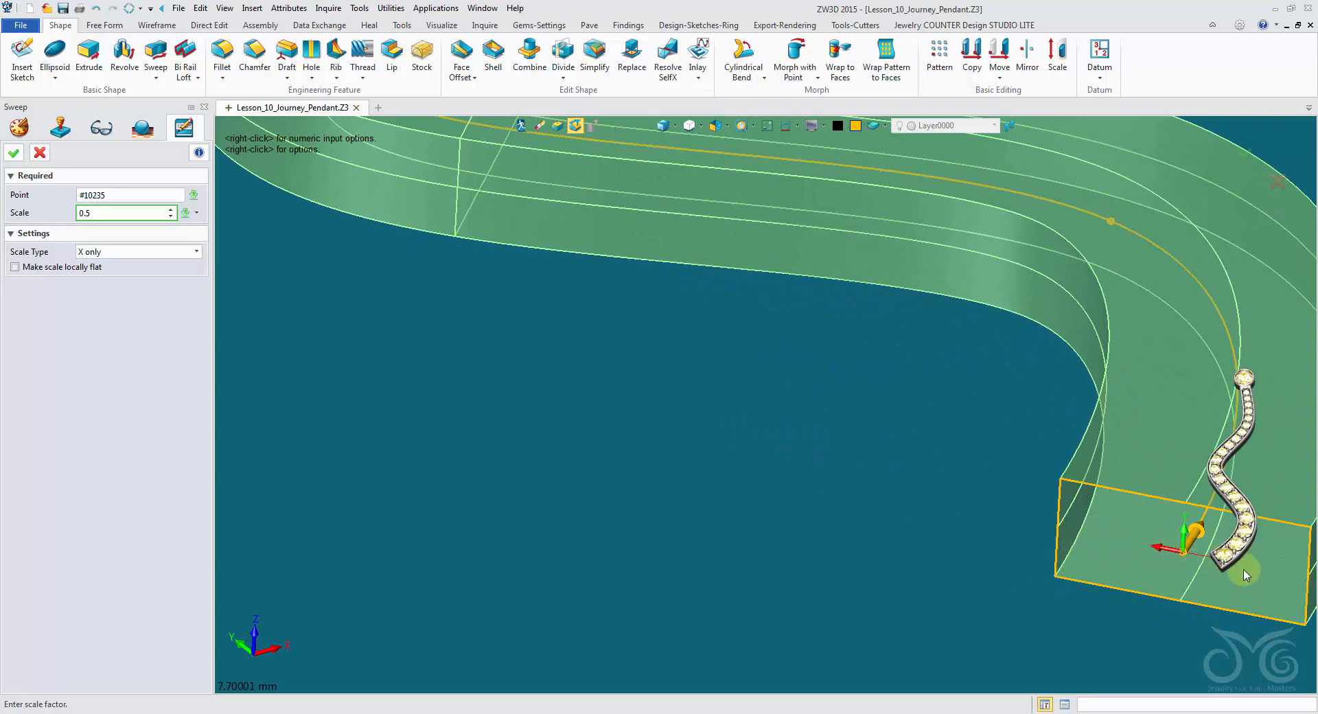
right_click_drag(1286, 573, 583, 215)
scroll(975, 513, "down", 4)
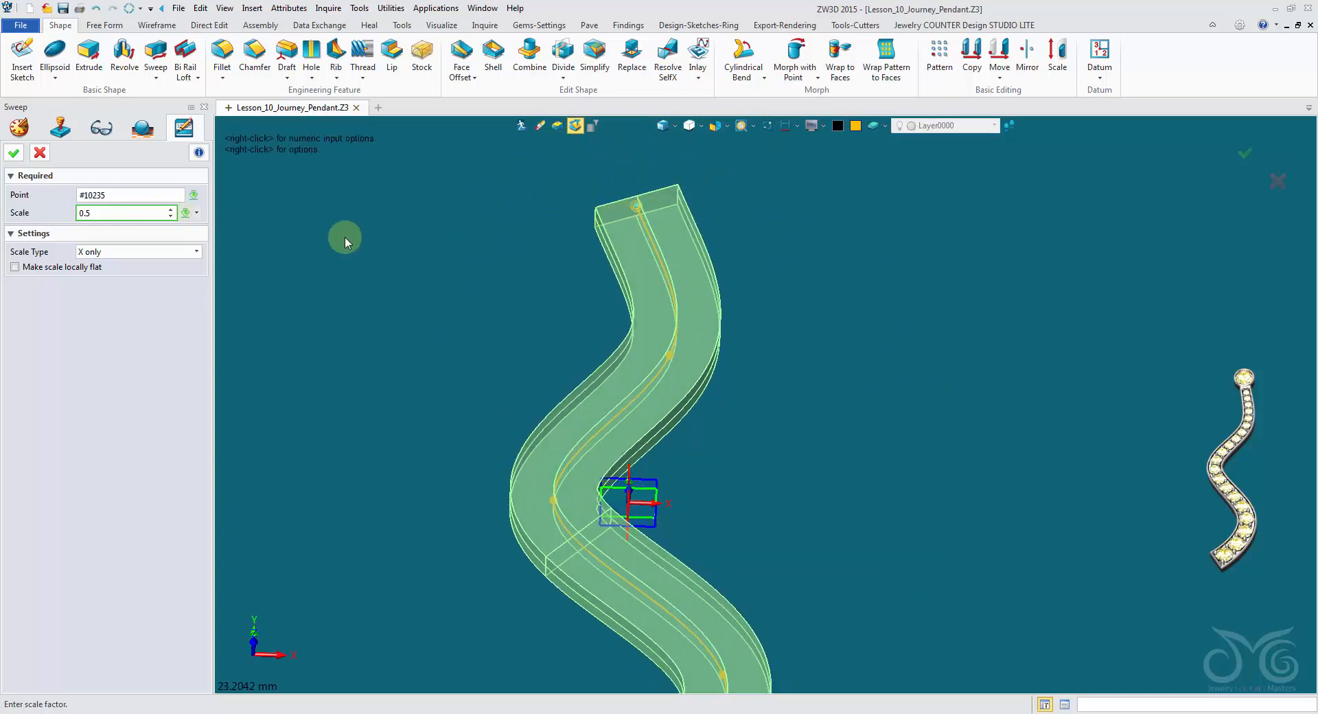
scroll(685, 207, "down", 1)
right_click_drag(685, 207, 692, 192)
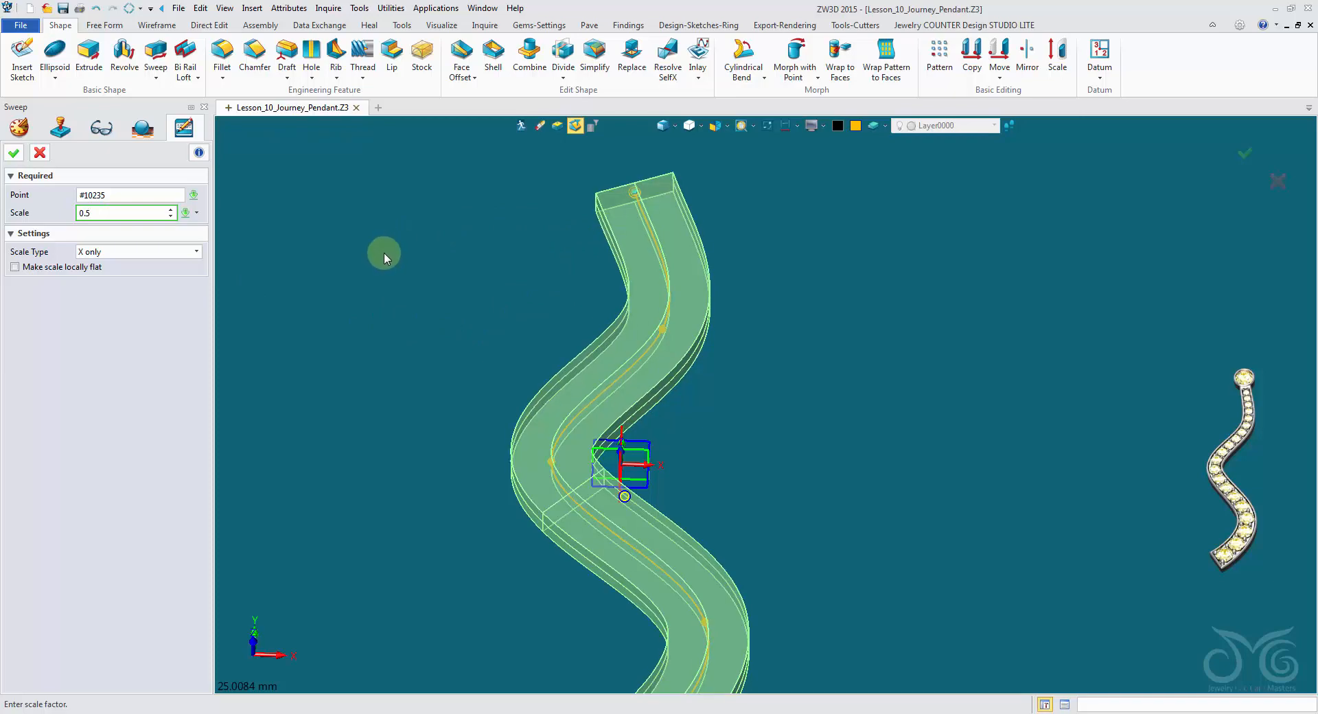
right_click_drag(384, 253, 427, 244)
left_click(15, 158)
- Add an X-only scale point with factor 1 at the path's lower start, by the rectangular profile
middle_click_drag(724, 324, 756, 315)
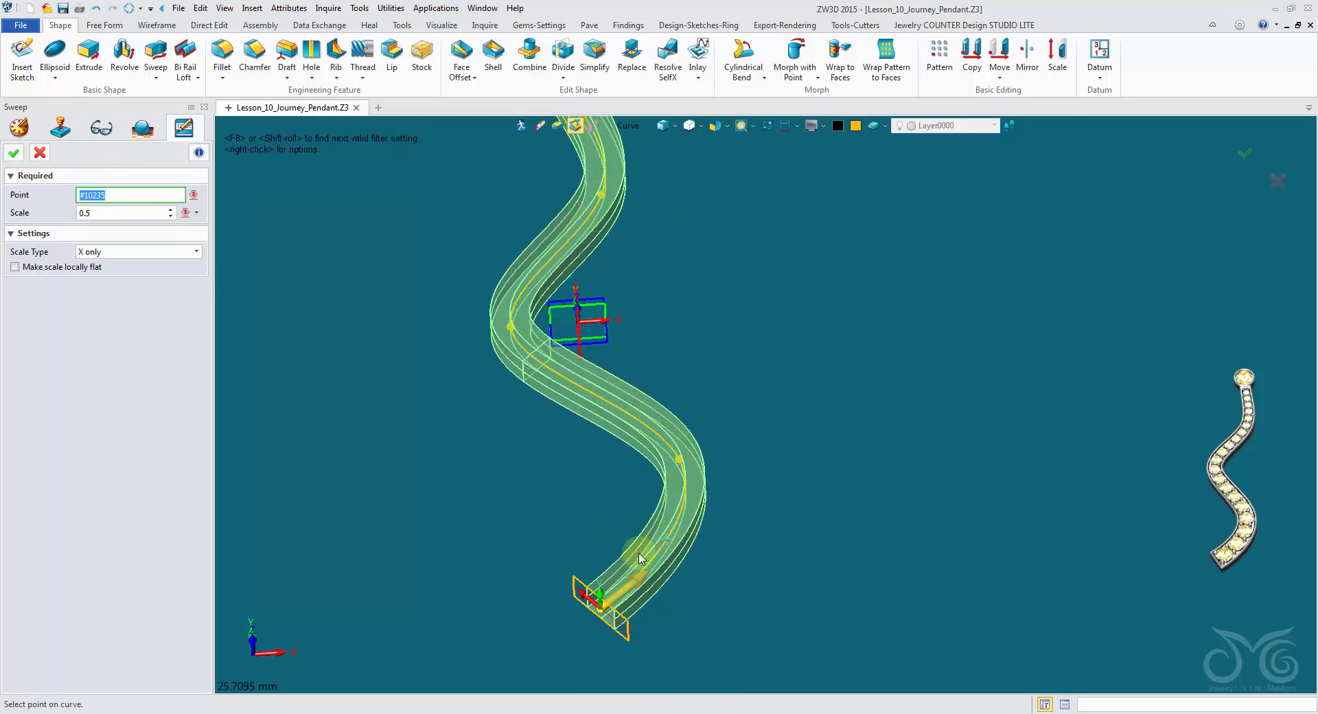
right_click_drag(618, 566, 624, 547)
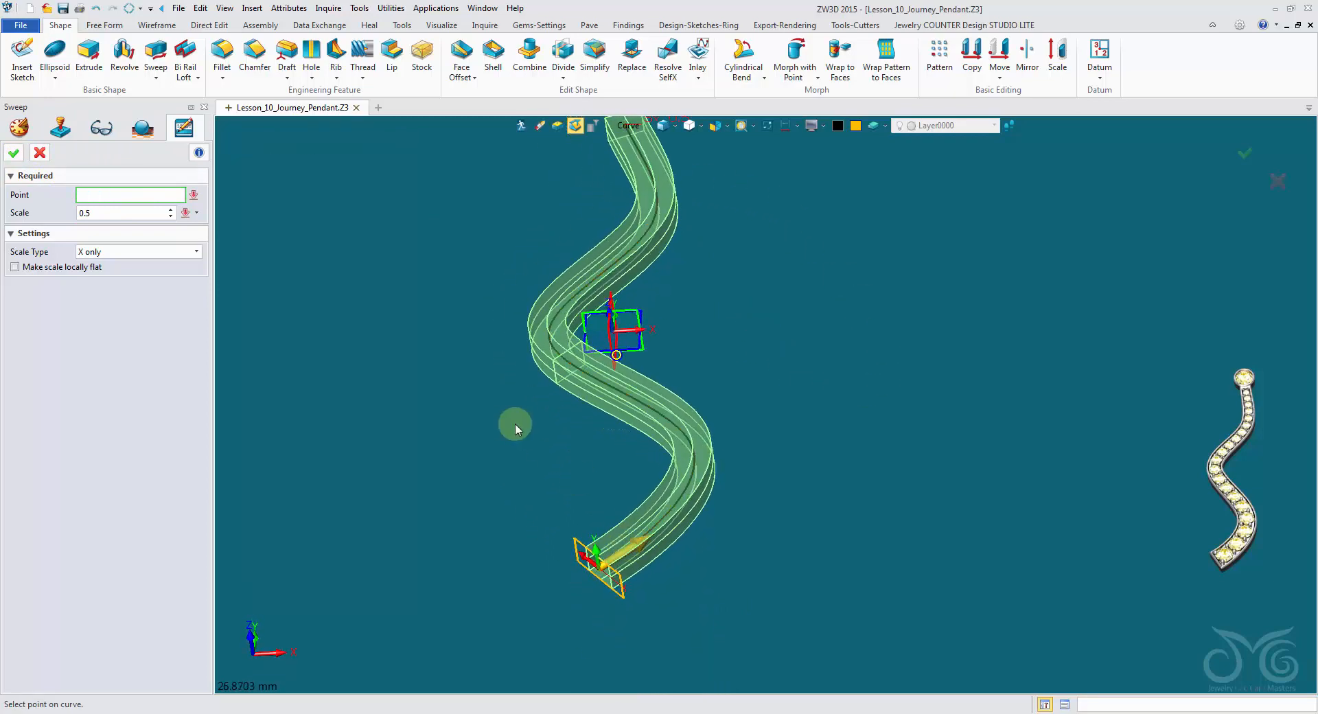
right_click_drag(515, 423, 508, 422)
scroll(509, 422, "up", 5)
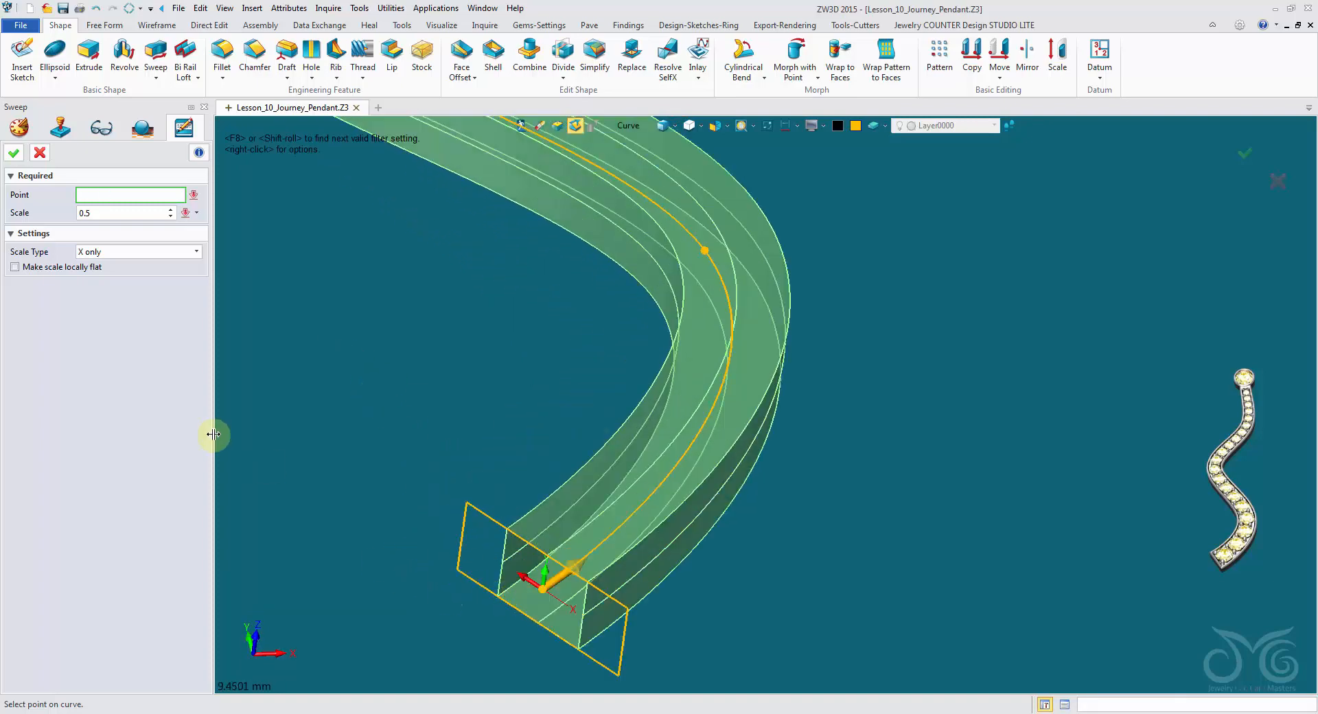
left_click(543, 595)
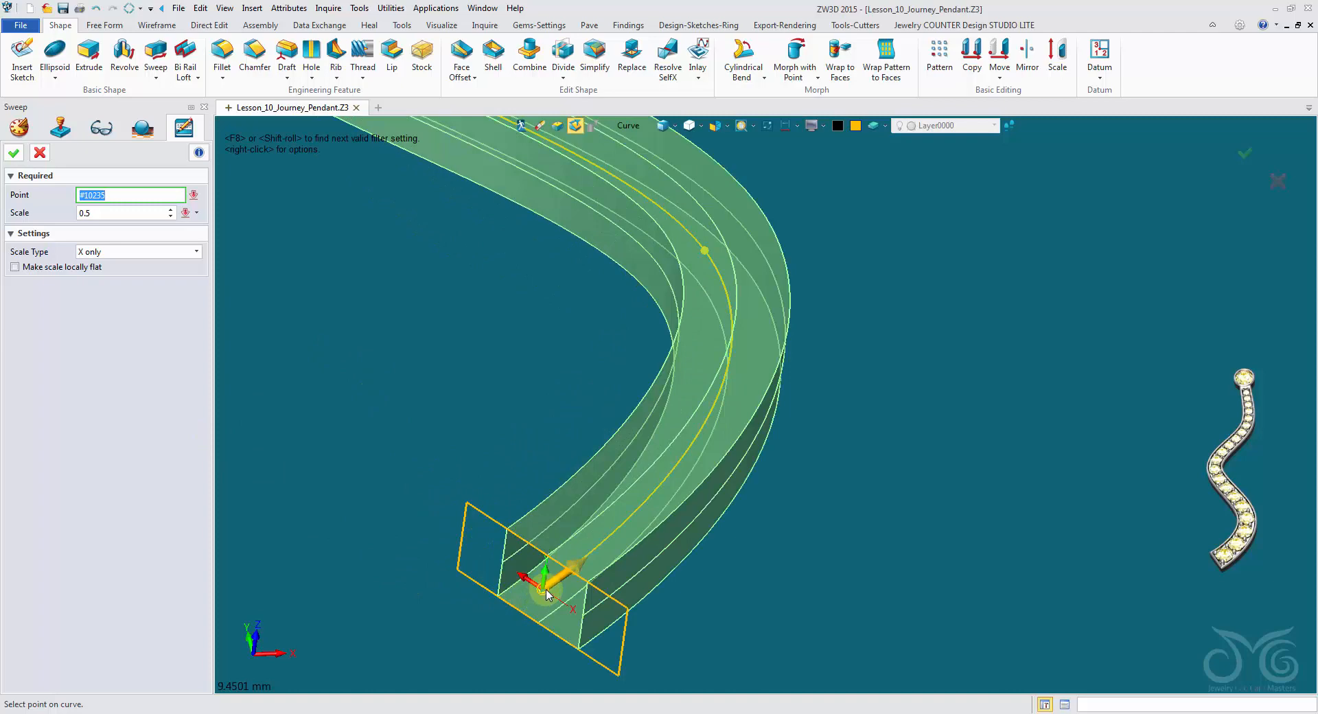
middle_click(547, 594)
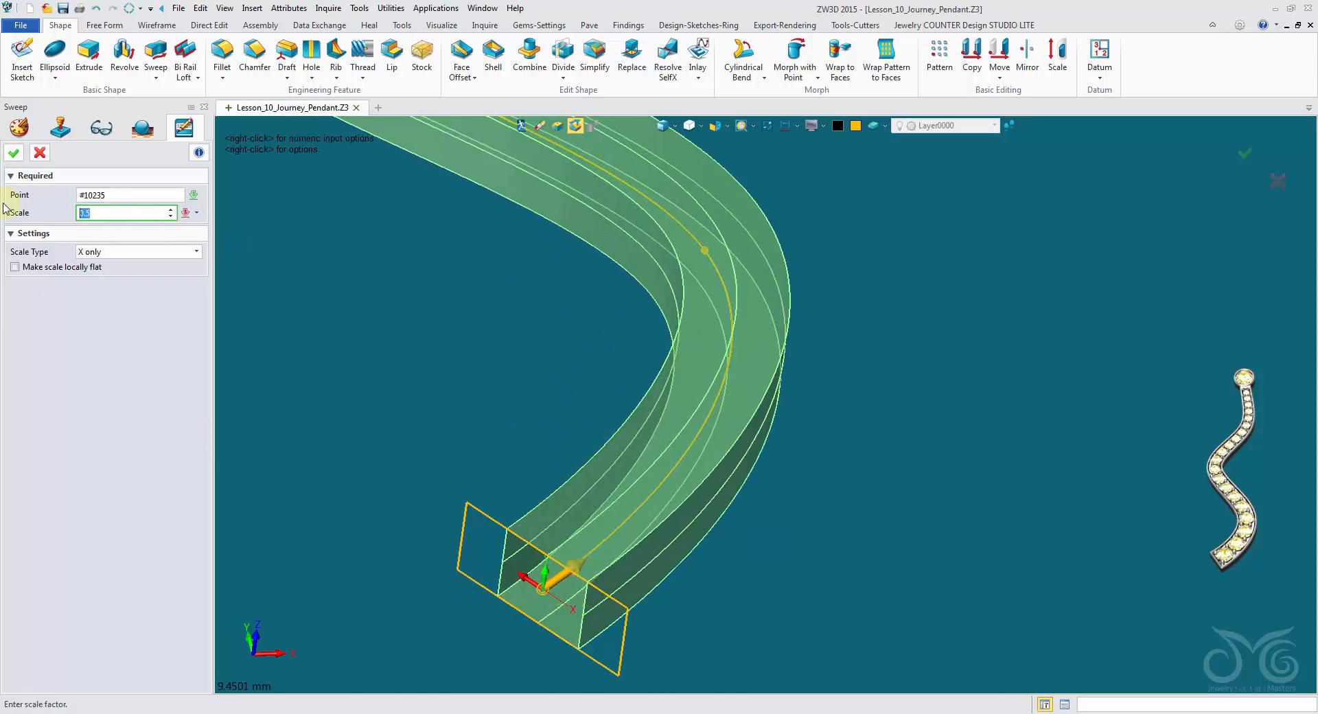
type("1")
left_click(15, 155)
- Leave the scale point settings and complete the variable-scale sweep as a solid base shape
scroll(627, 392, "down", 4)
right_click_drag(626, 392, 511, 378)
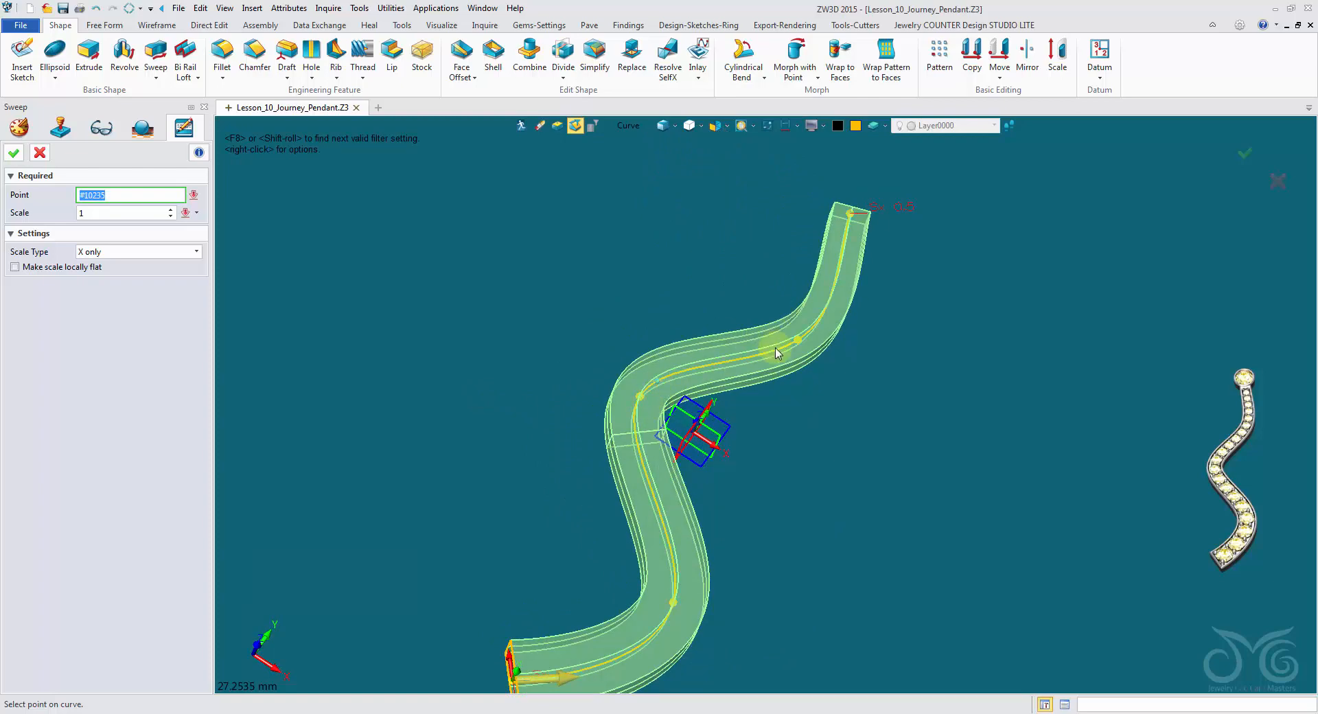
mouse_move(324, 453)
right_mouse_down()
mouse_move(296, 451)
mouse_move(258, 278)
right_mouse_up()
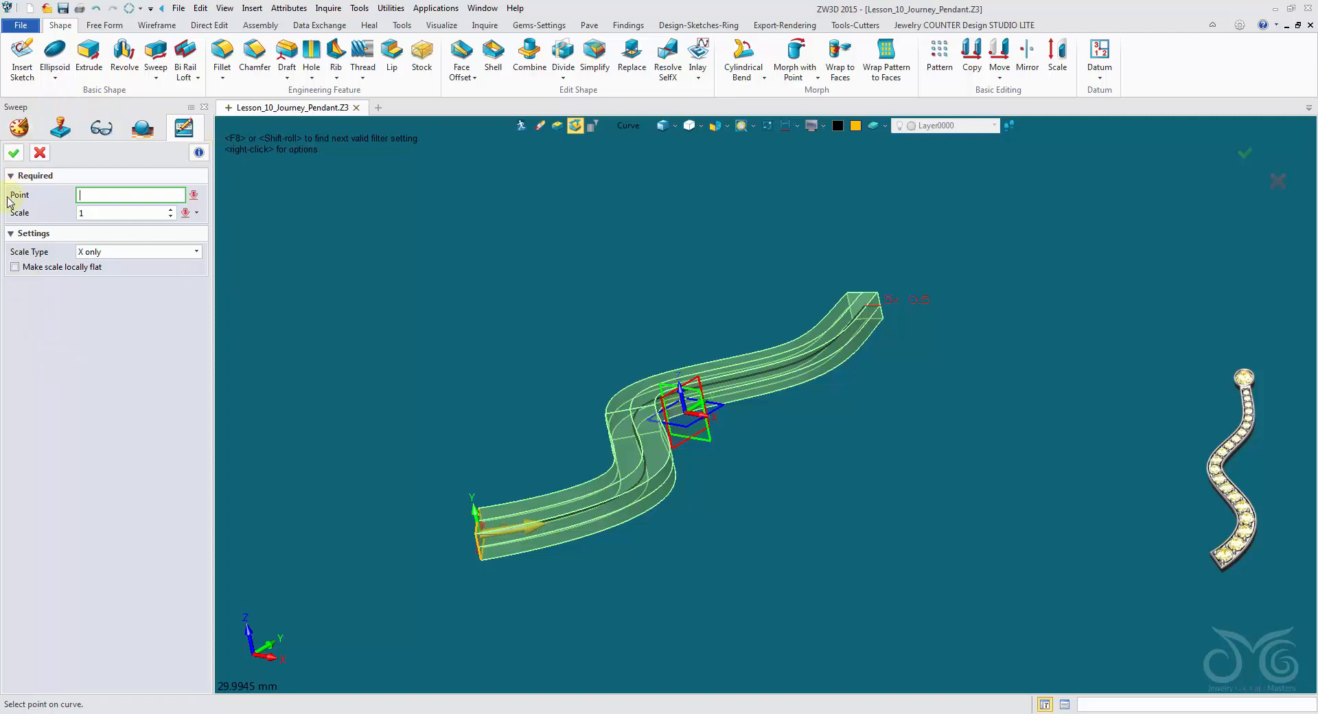
left_click(42, 147)
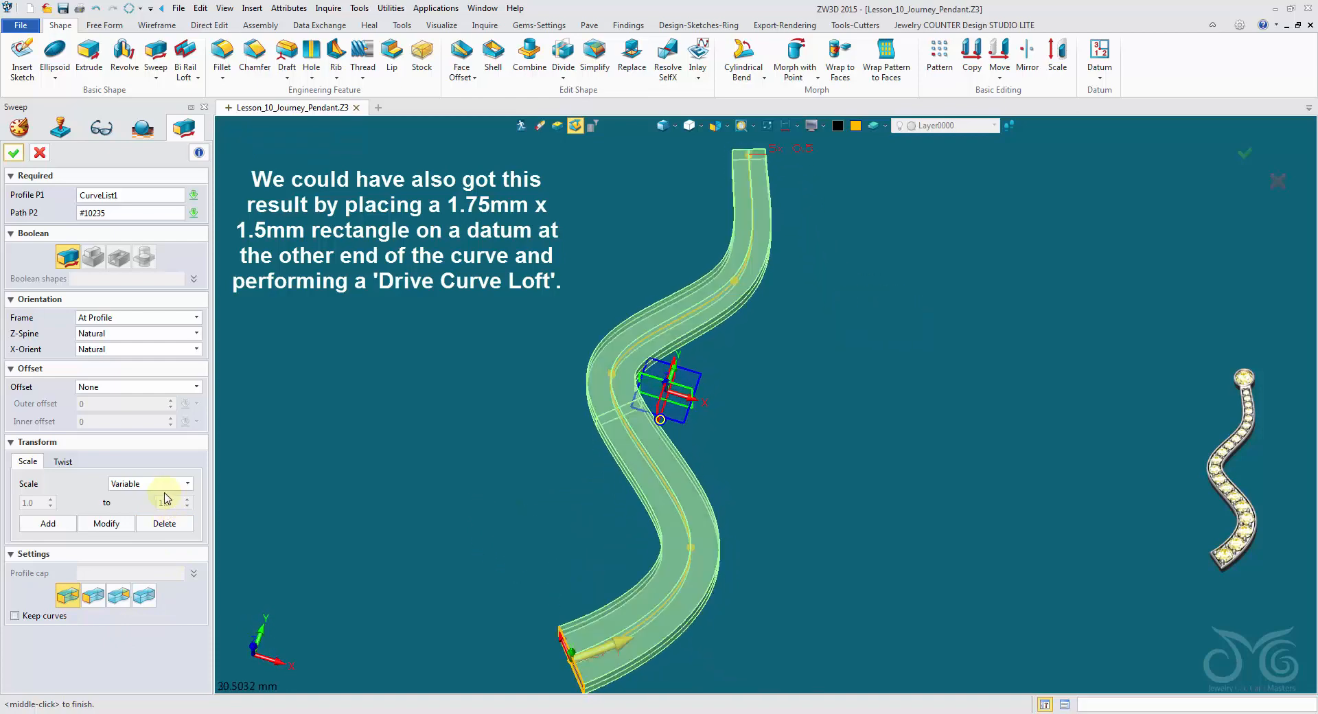
left_click(13, 153)
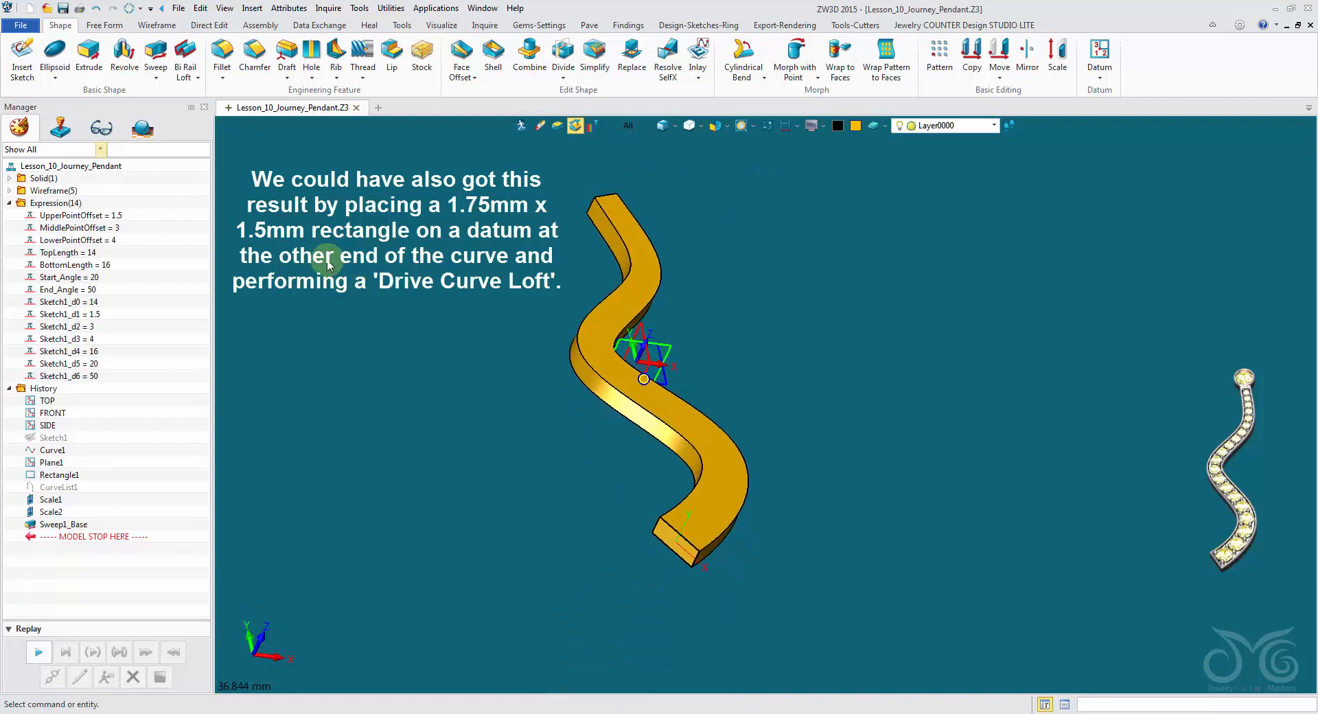
- Filter picking to curves and erase the rectangle's profile lines at the swept body's lower end
left_click(635, 126)
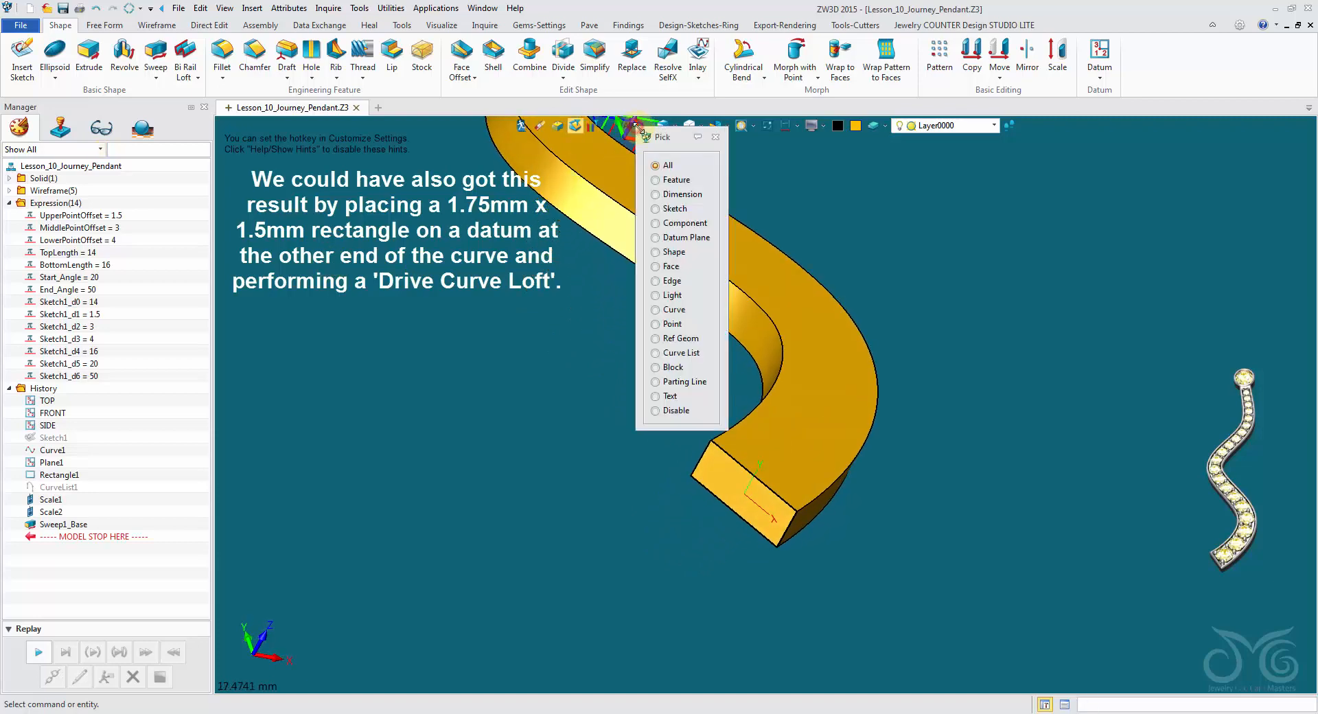
left_click(674, 312)
left_click_drag(834, 554, 878, 580)
left_click(541, 131)
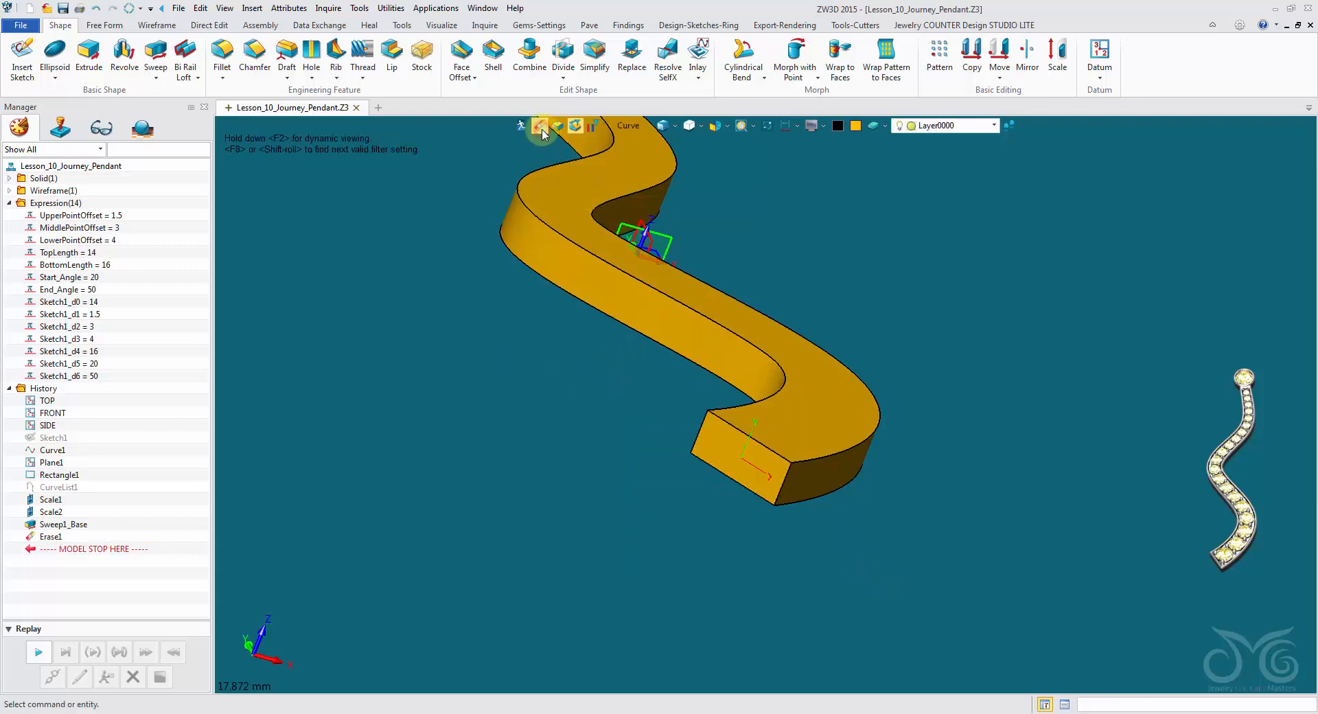
- Filter picking to datum planes and erase the datum plane at the swept body's lower end
left_click(630, 128)
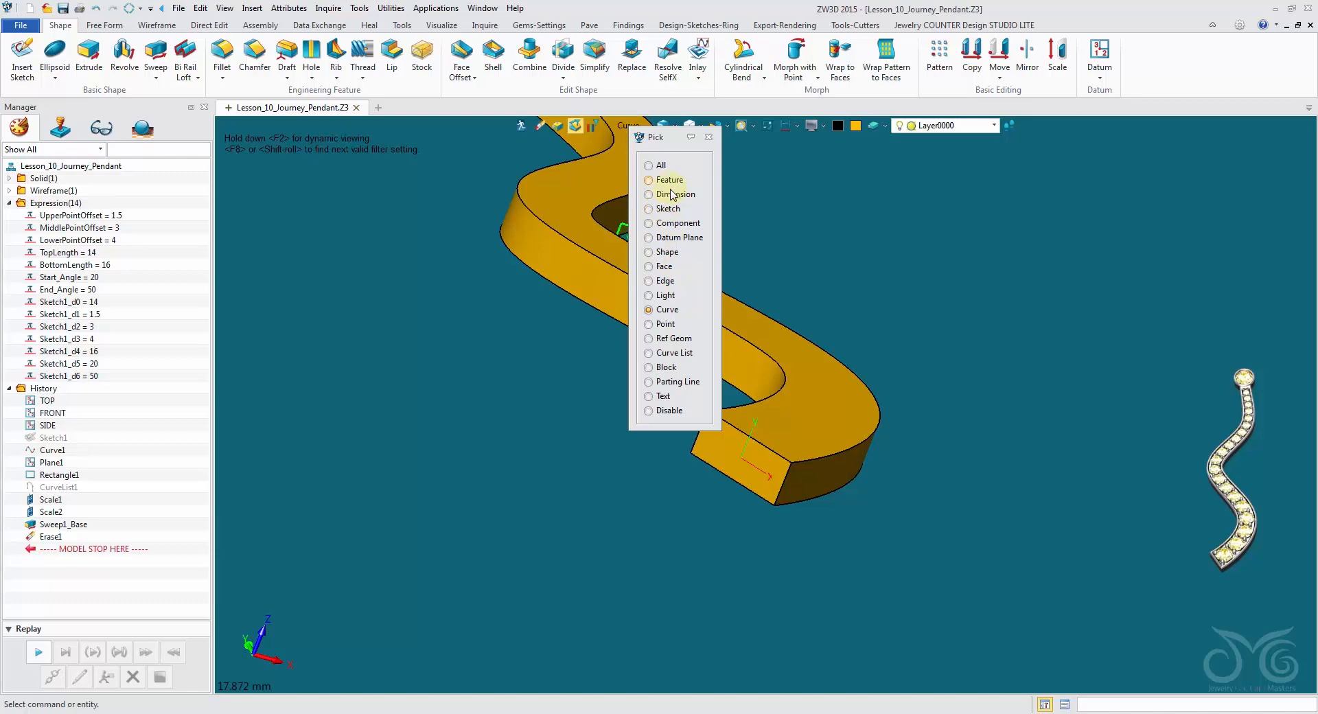
left_click(672, 238)
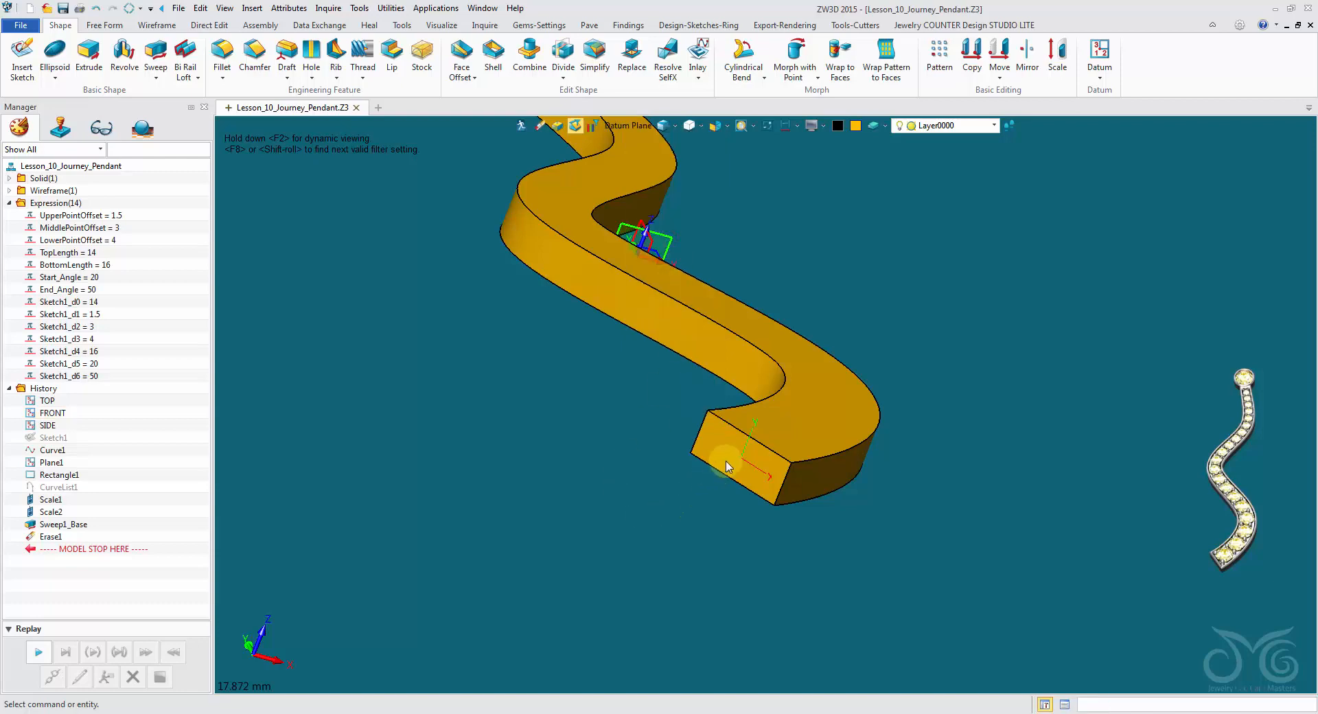
left_click(746, 451)
middle_click(583, 196)
mouse_move(481, 162)
right_mouse_down()
mouse_move(146, 28)
mouse_move(481, 319)
mouse_move(467, 308)
right_mouse_up()
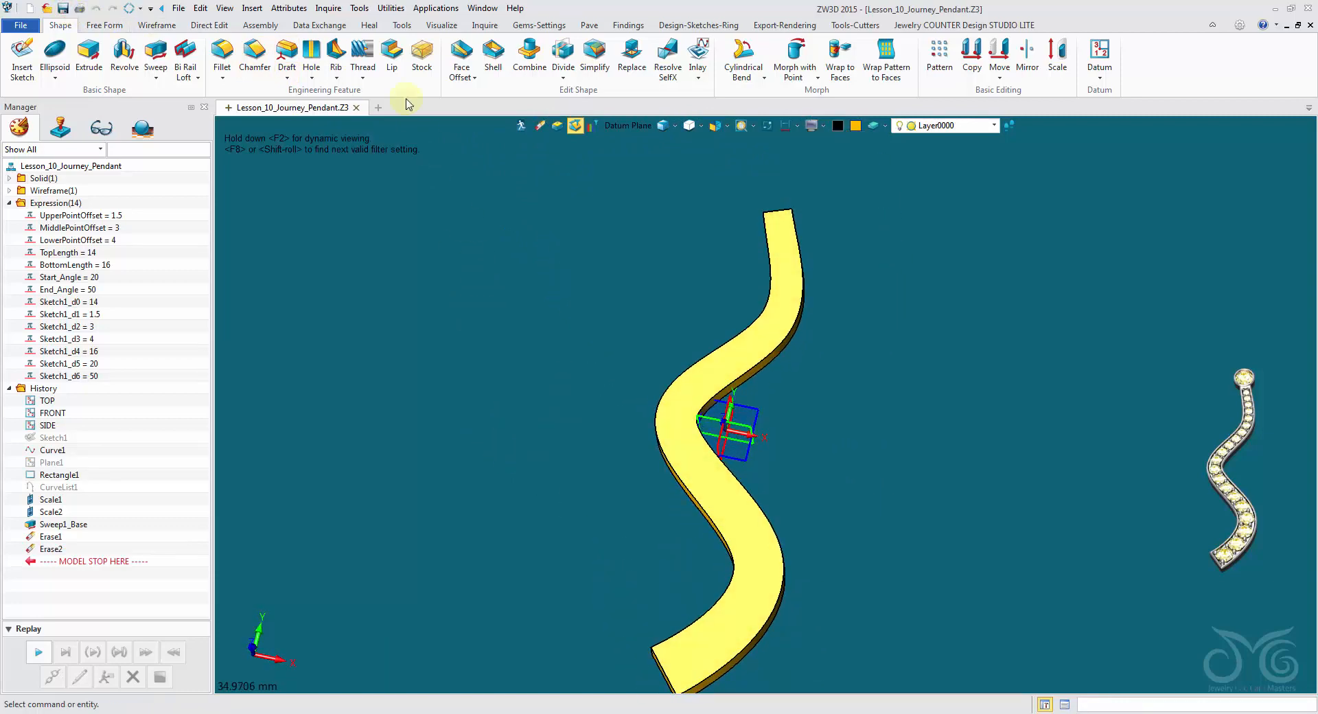
- Set the UpperPointOffset driving parameter to 3 in the part attributes and apply it to the model
left_click(296, 9)
left_click(300, 26)
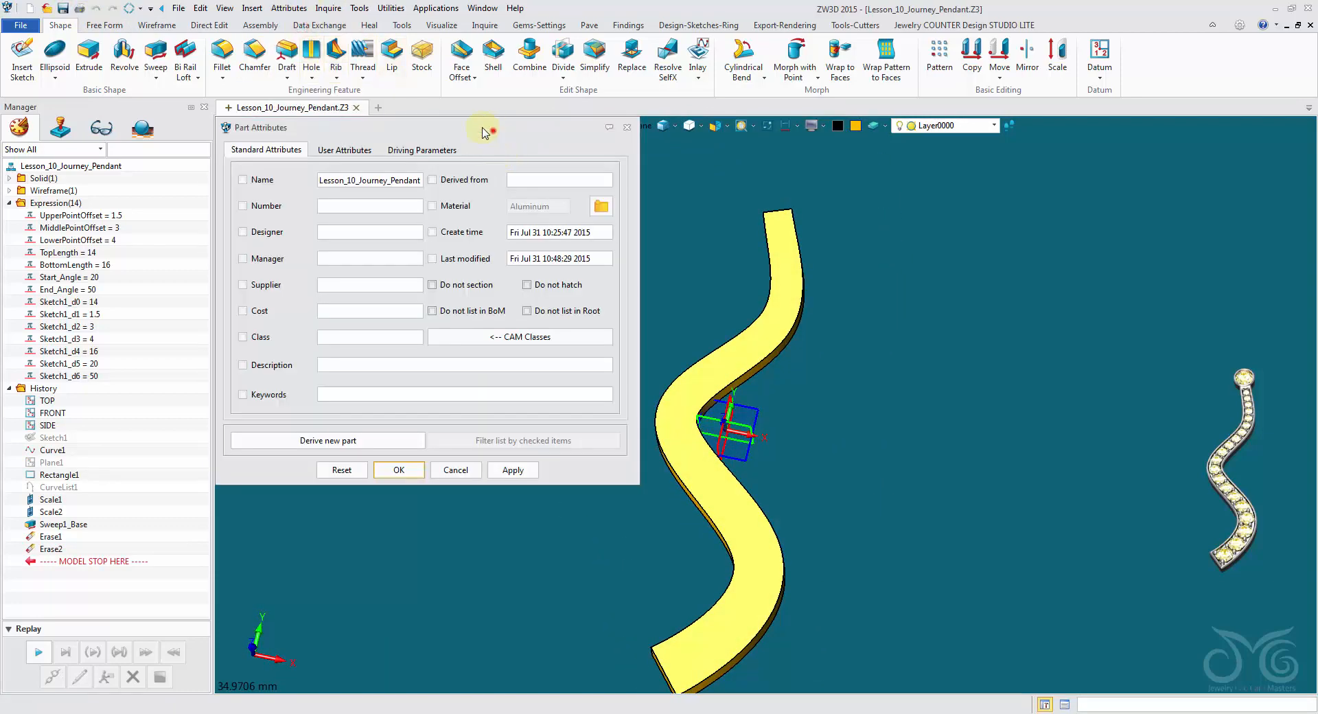
left_click_drag(485, 132, 394, 69)
left_click(330, 87)
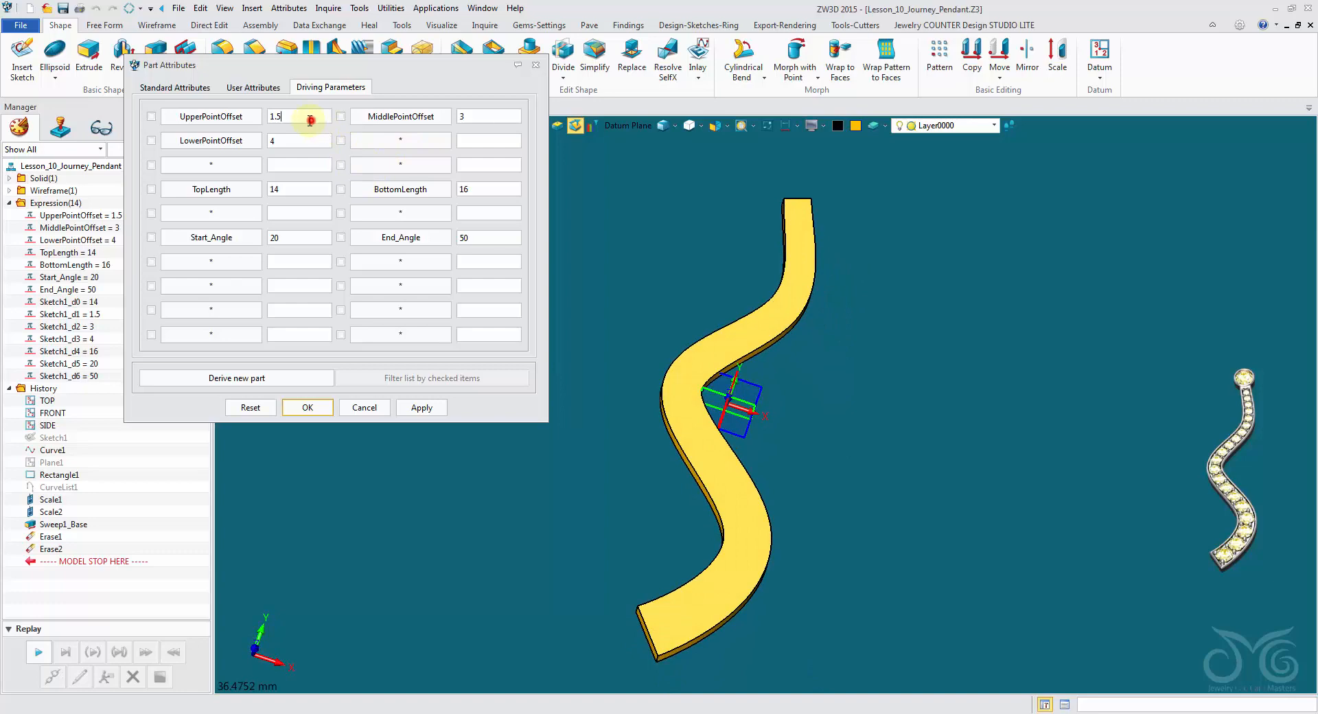
double_click(311, 120)
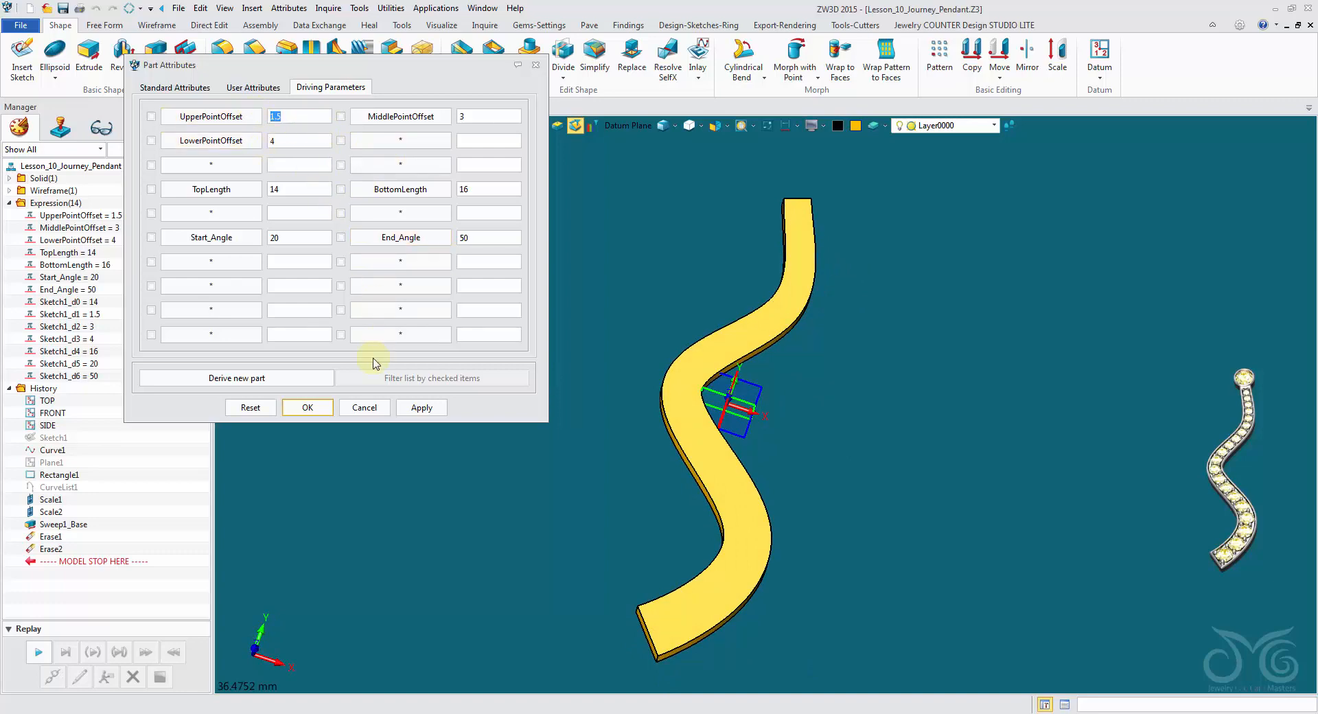
type("3")
left_click(423, 407)
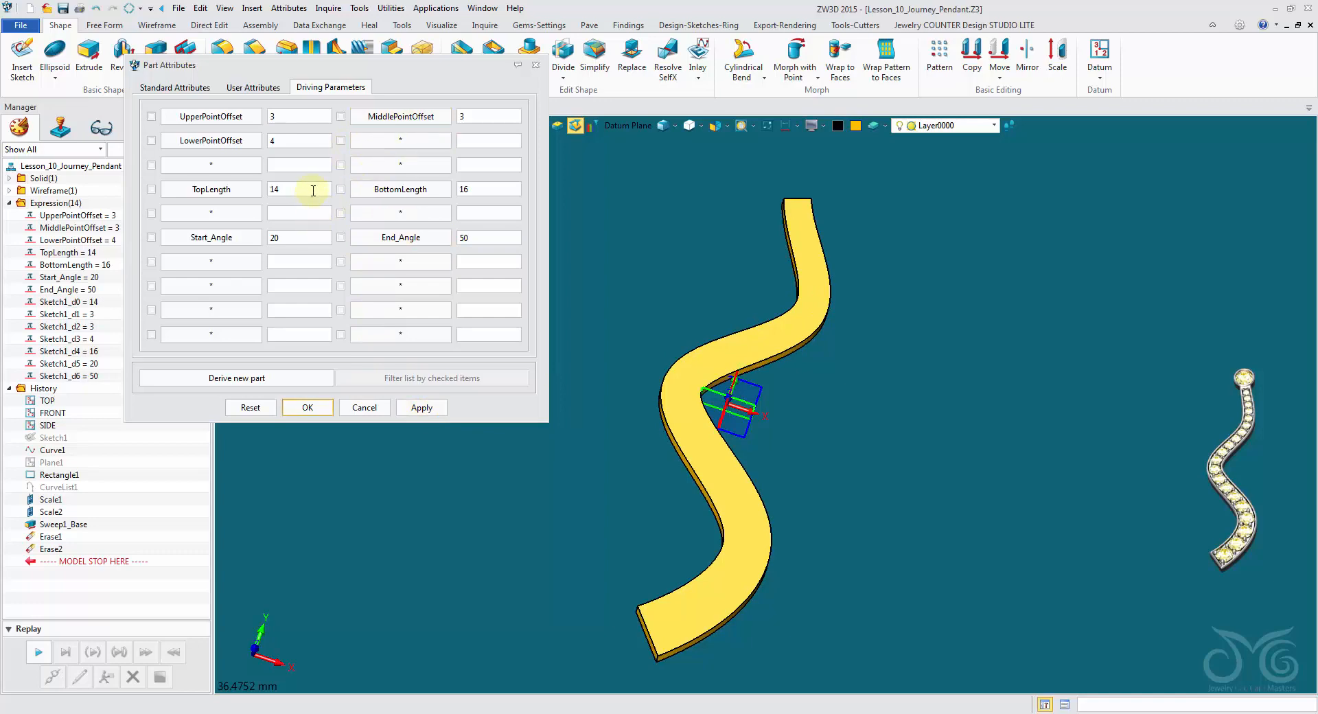
- Try TopLength driving parameter values of 16 and 10, applying each to the wavy body
double_click(269, 192)
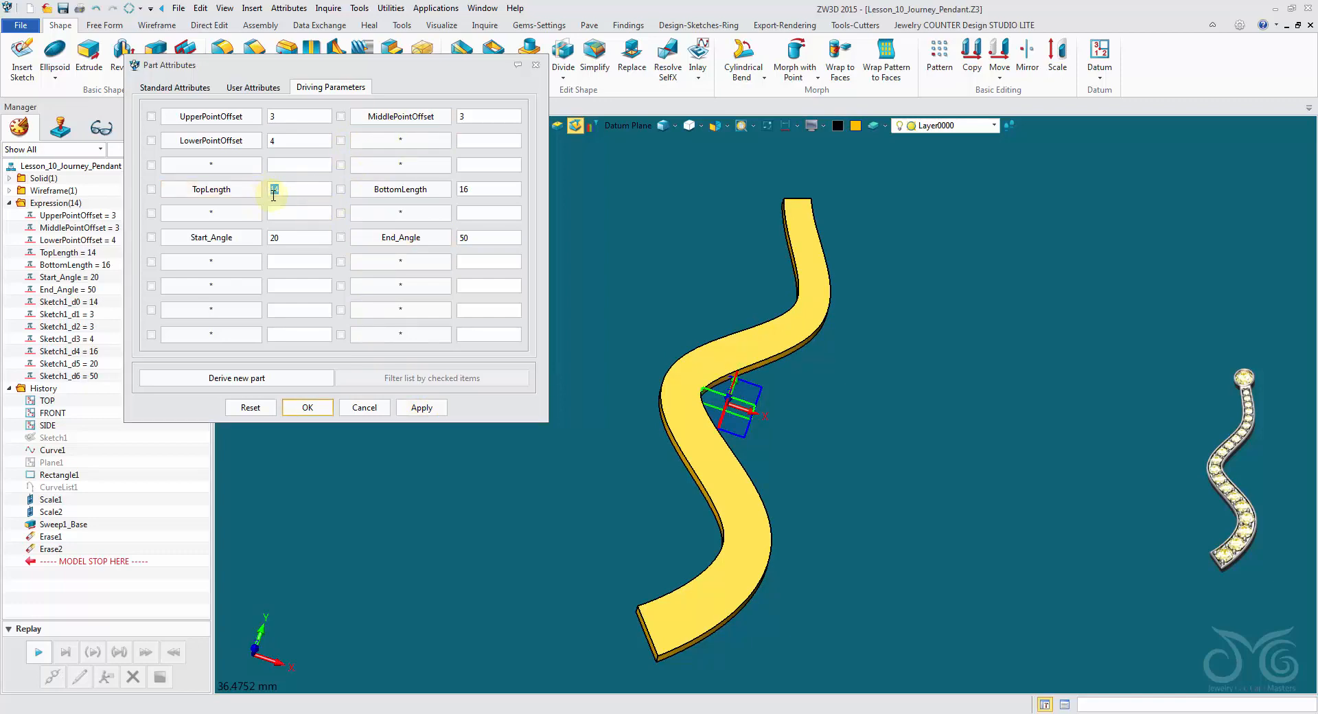
type("16")
left_click(424, 408)
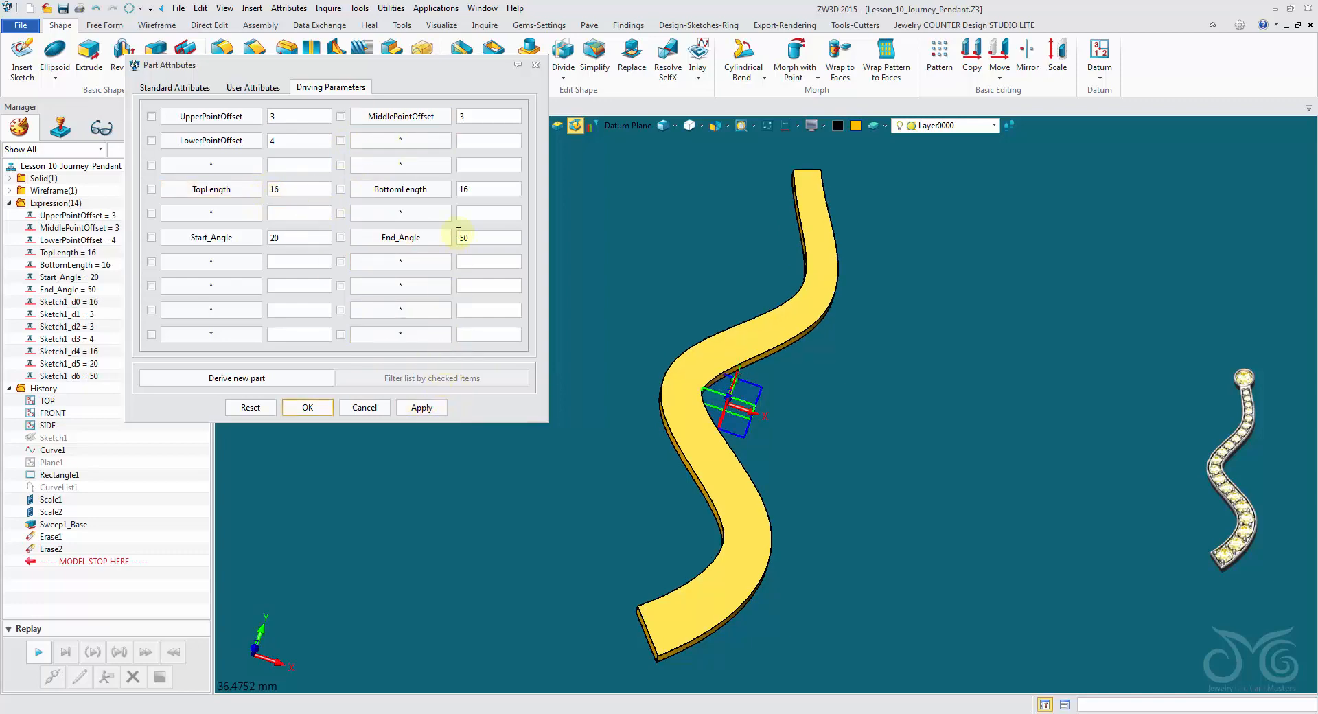
double_click(274, 189)
type("10")
left_click(432, 408)
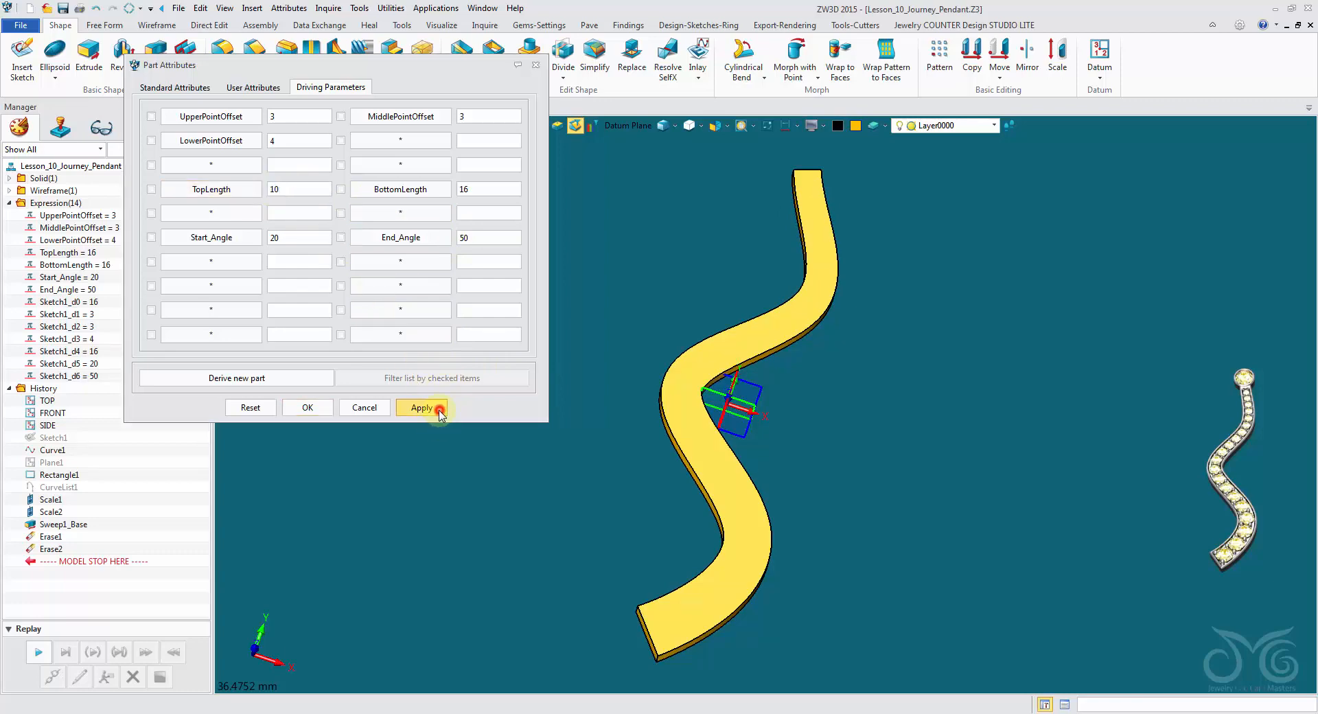
left_click(424, 309)
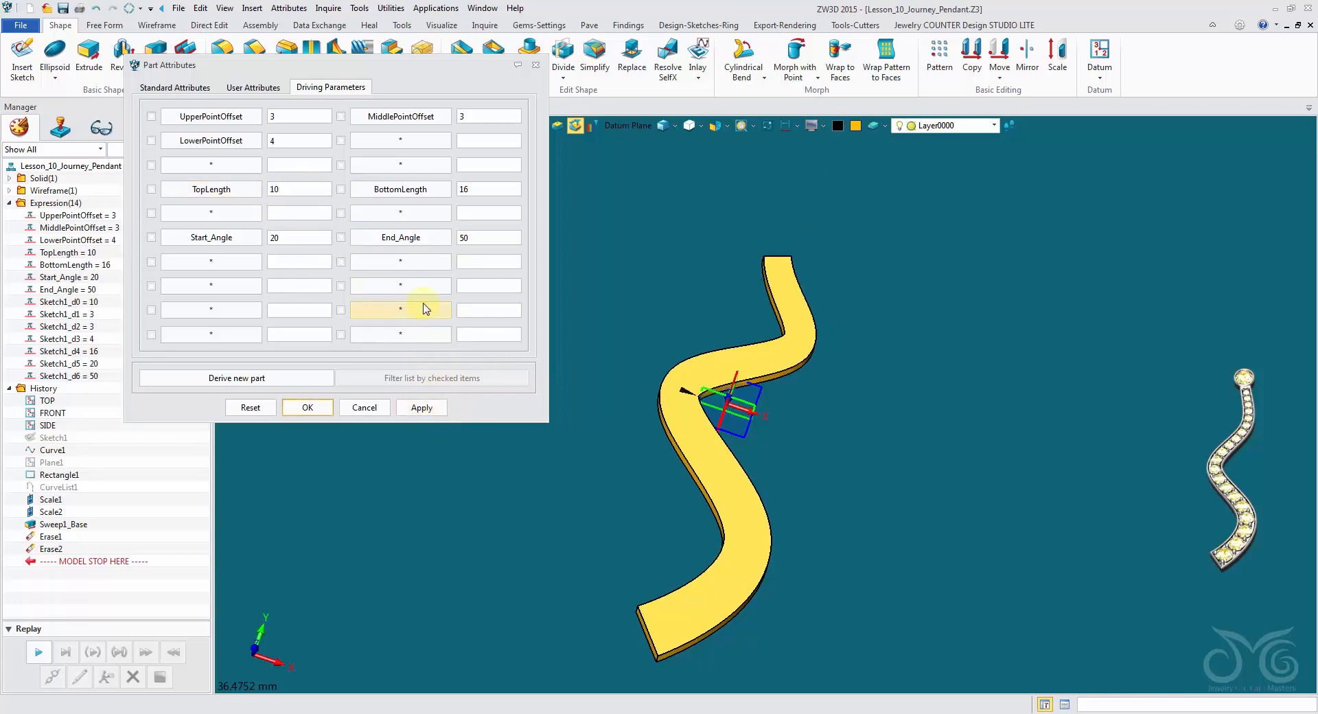
- Set the TopLength driving parameter to 14 and apply it to the model
double_click(288, 189)
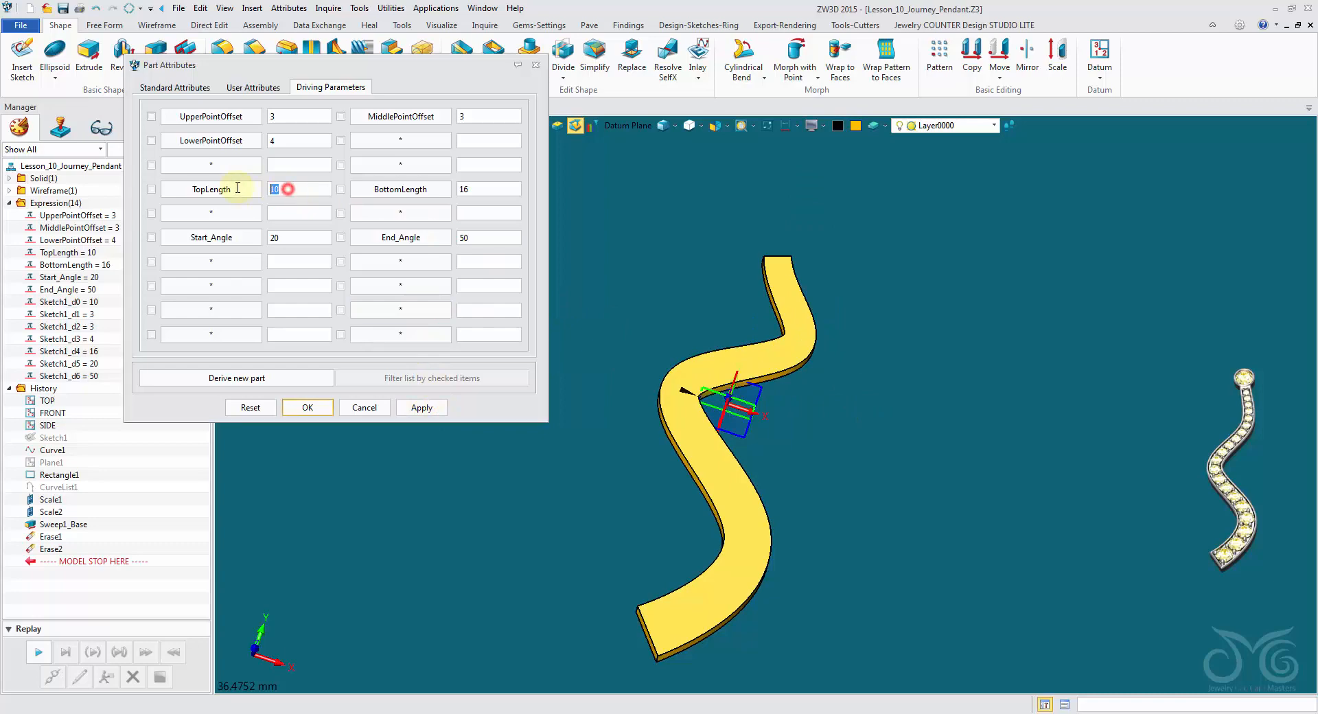
type("14")
left_click(427, 409)
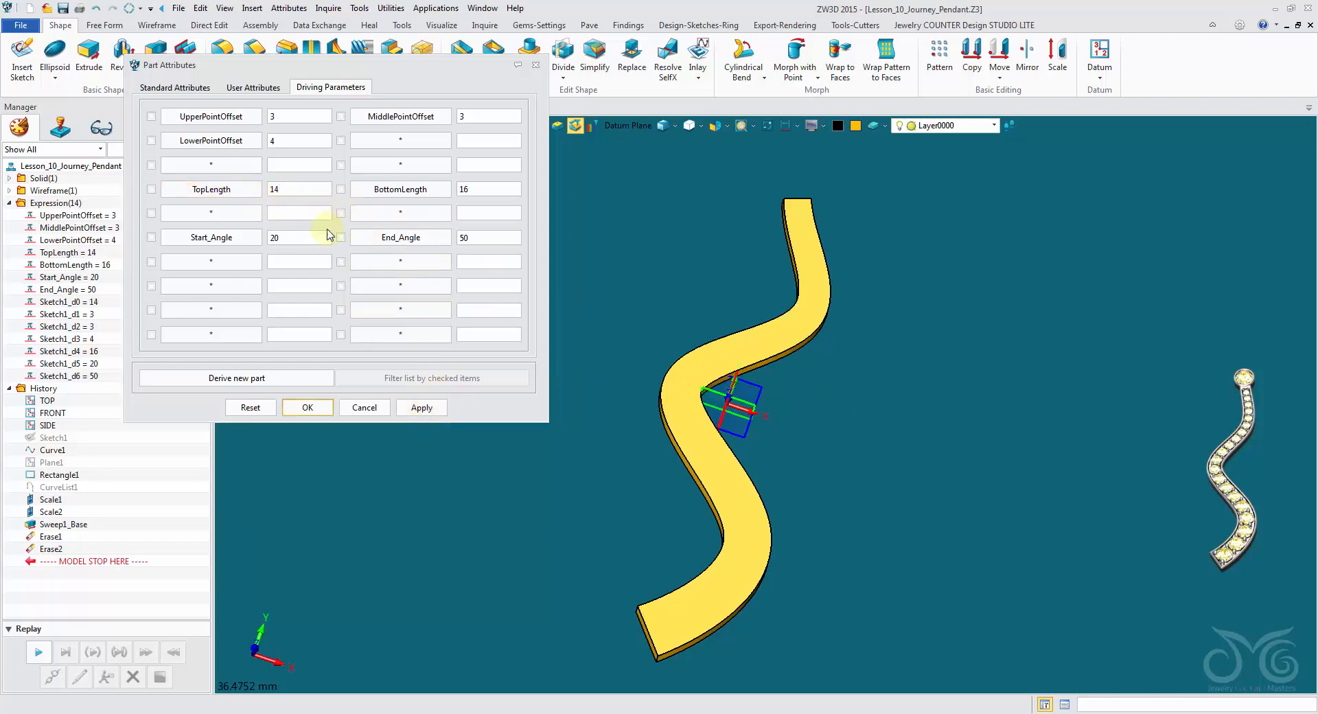
- Set the Start_Angle driving parameter to 40 and apply it to the model
double_click(313, 239)
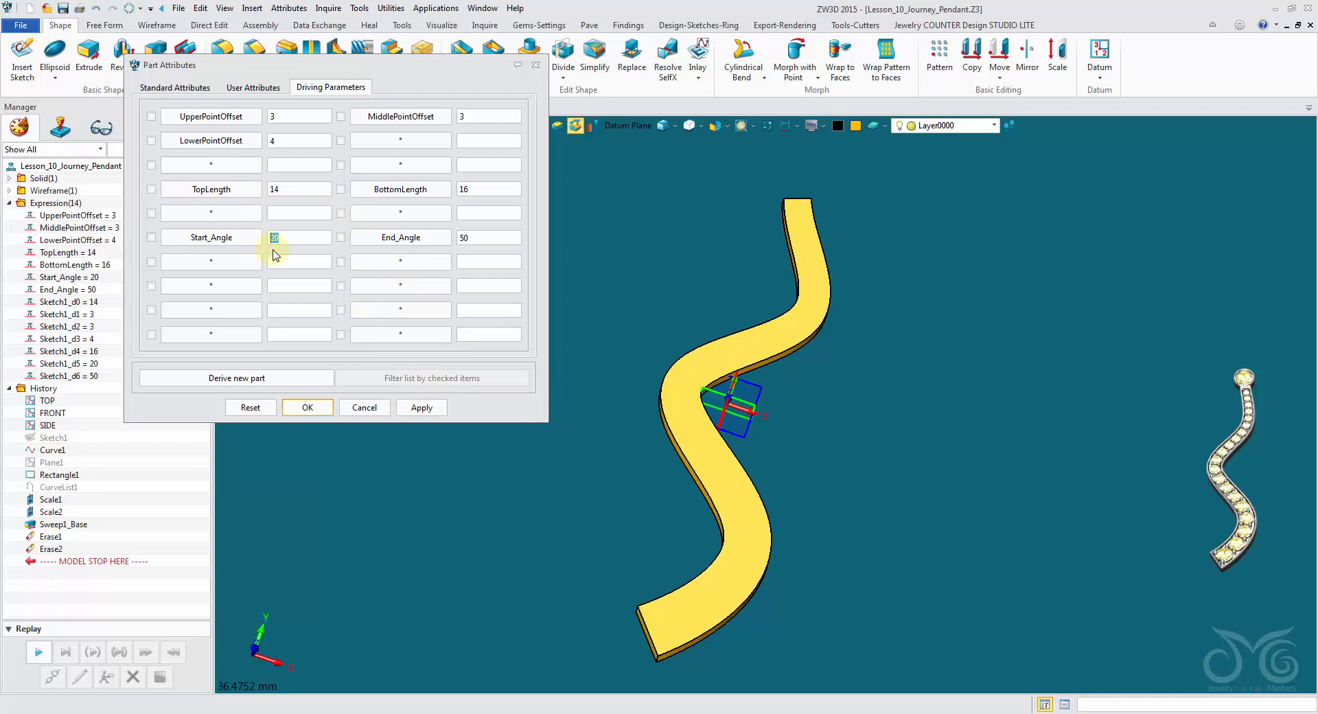
type("40")
left_click(436, 412)
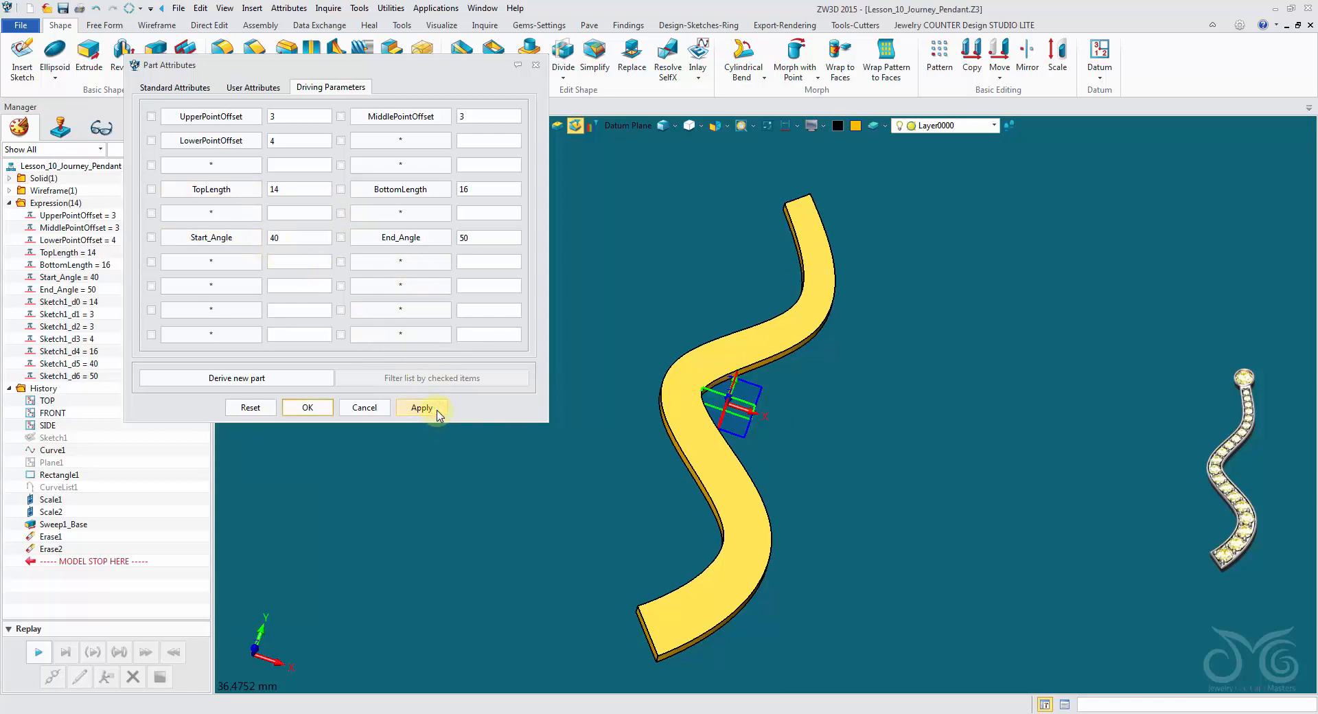
- Try End_Angle driving parameter values of 80, 30 and 40, applying each to the model
double_click(480, 237)
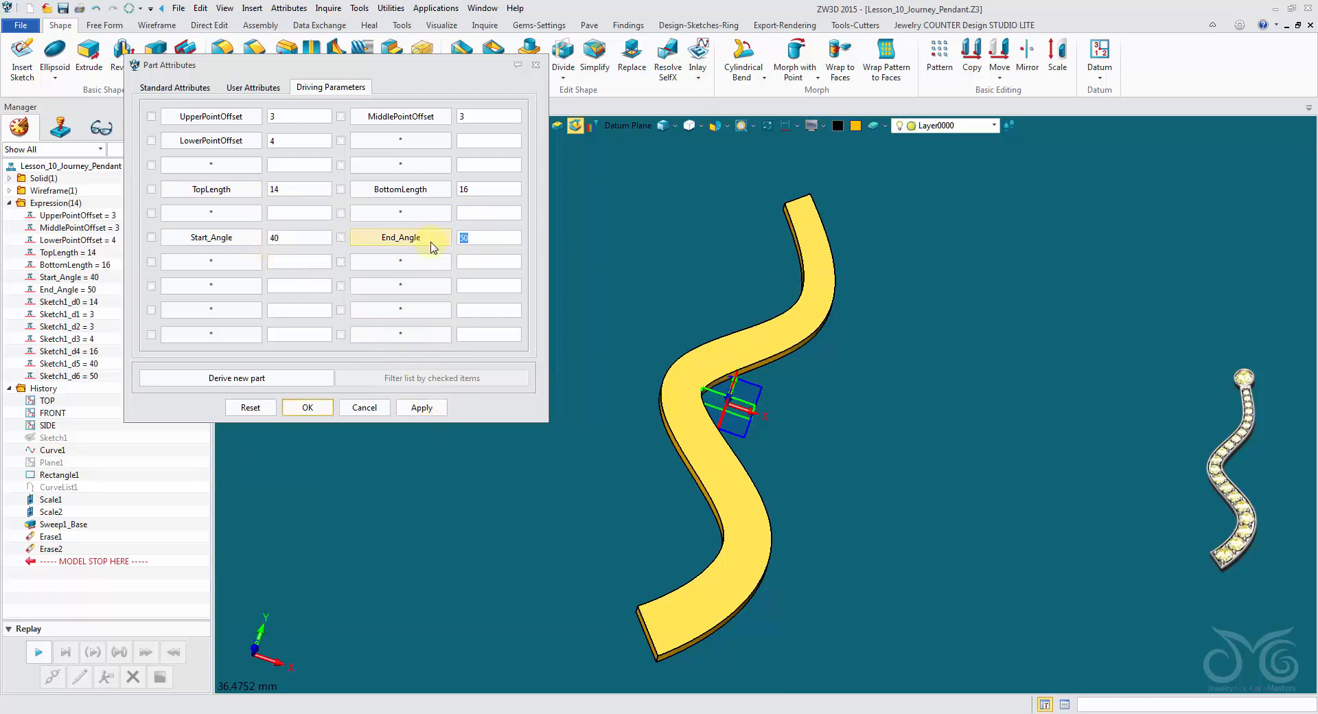
left_click(425, 408)
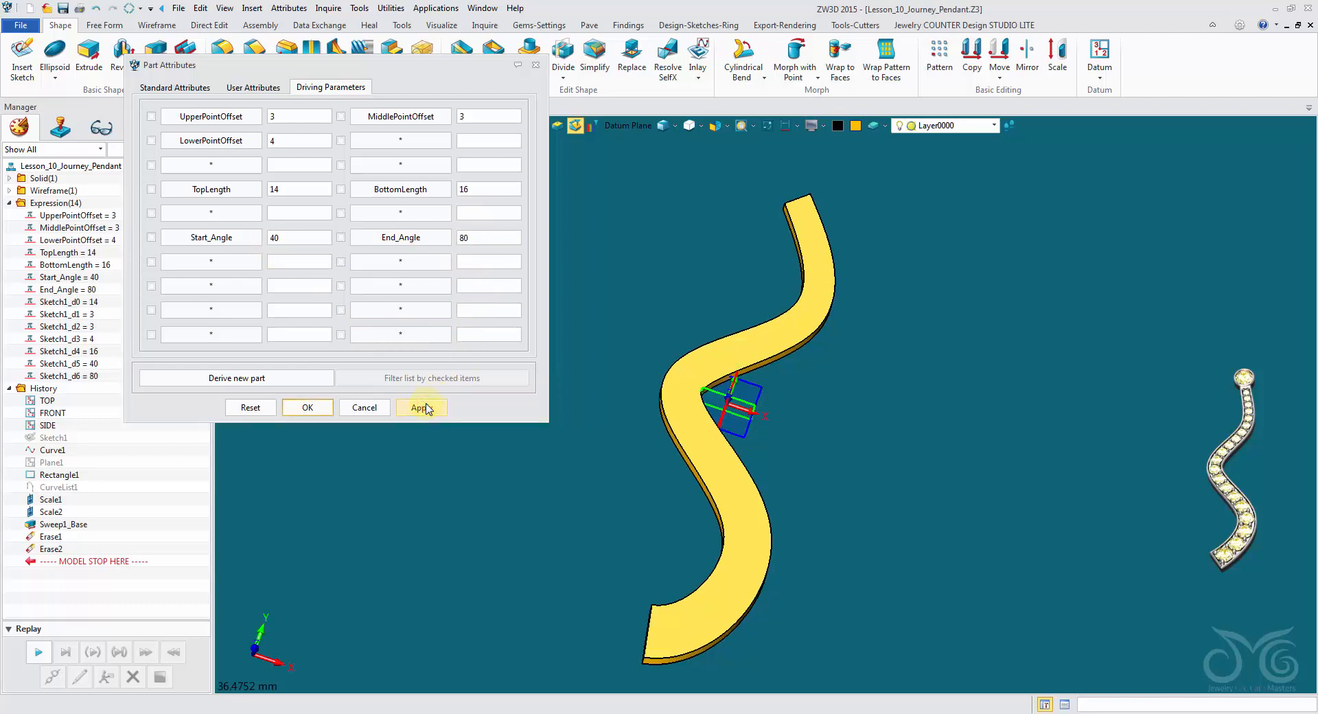
double_click(496, 238)
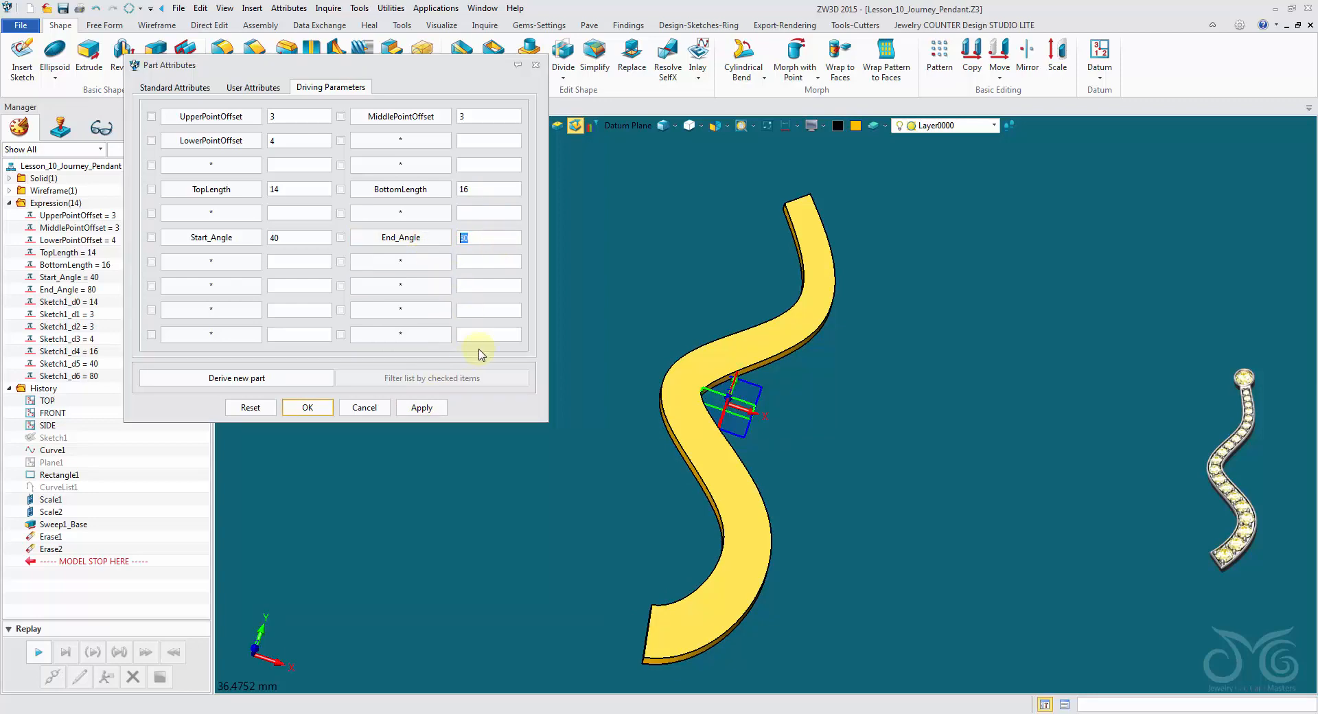
left_click(419, 407)
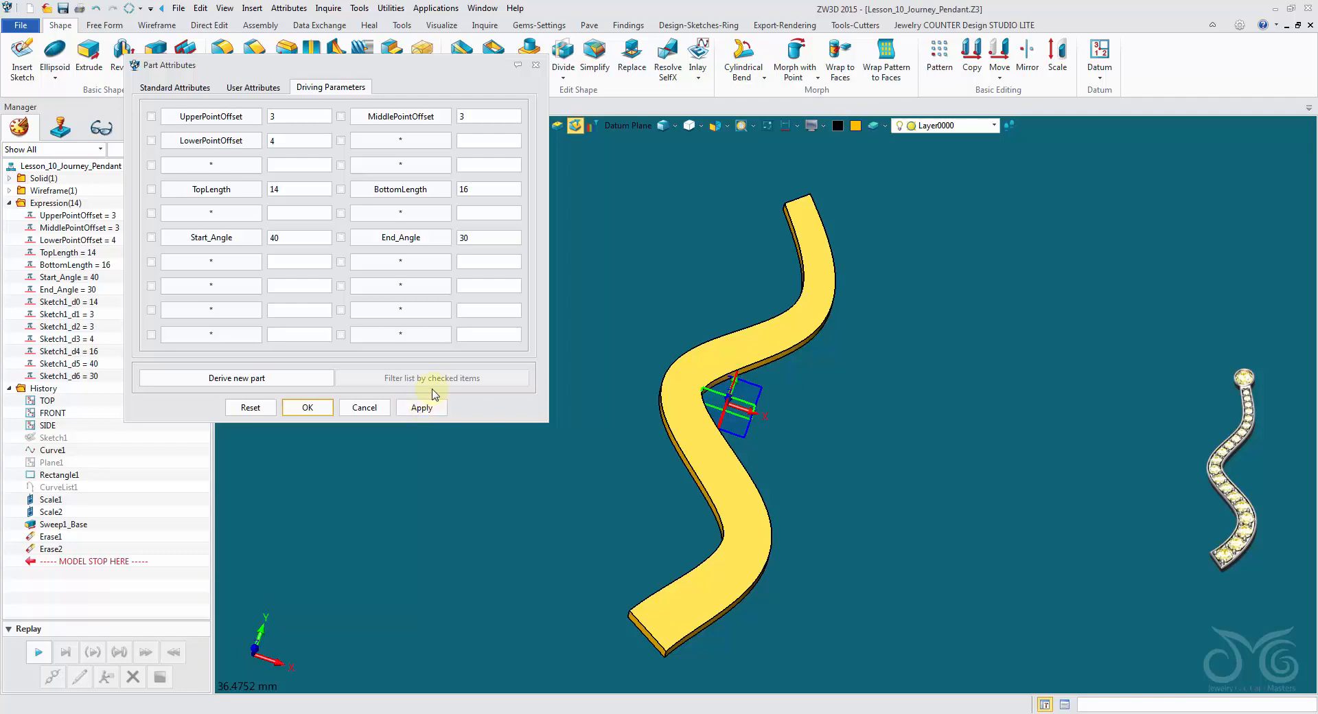
double_click(474, 239)
type("40")
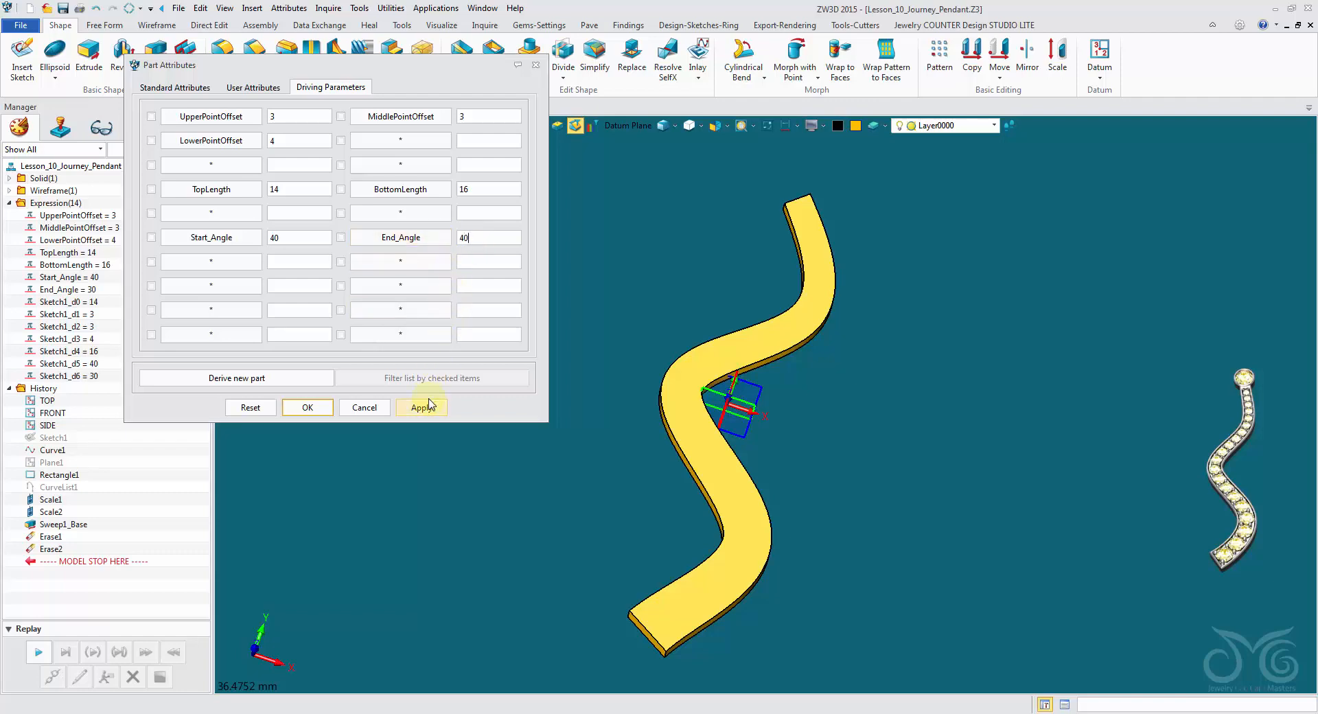
left_click(422, 406)
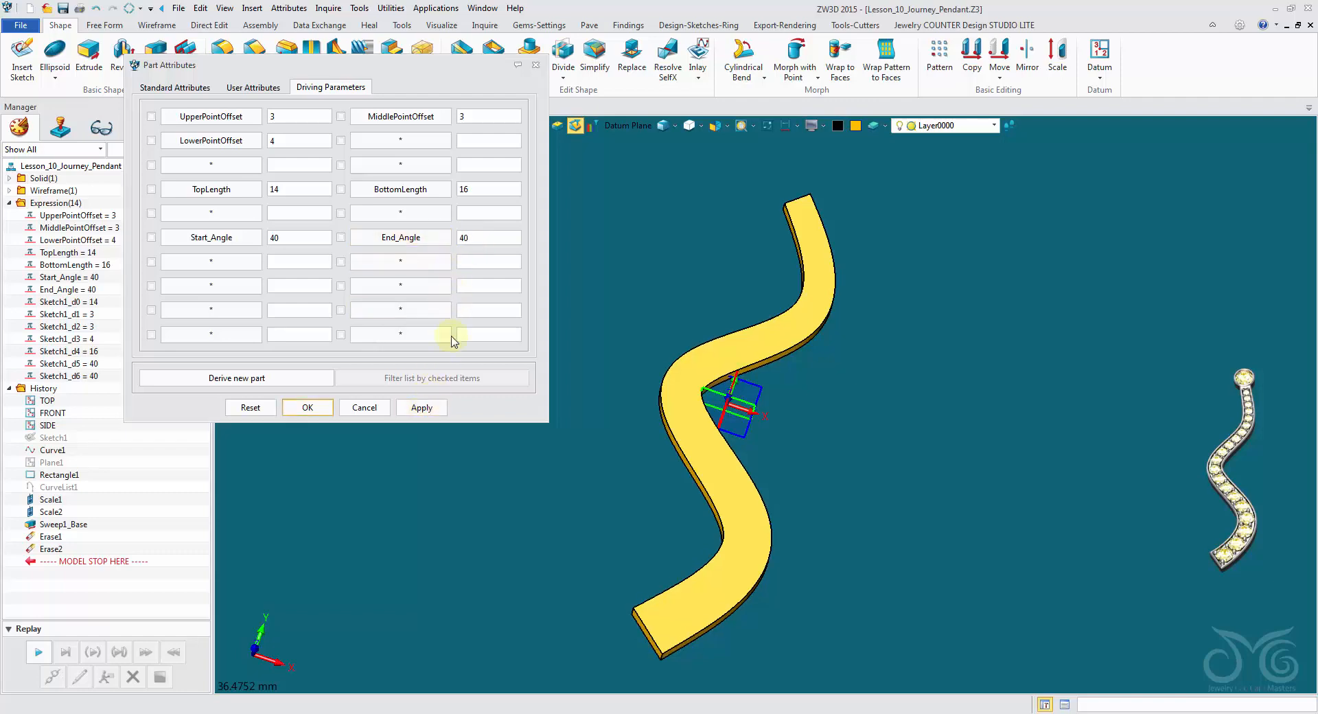
- Set the End_Angle driving parameter to 45 and Start_Angle to 25, applying each to the model
double_click(491, 241)
type("5")
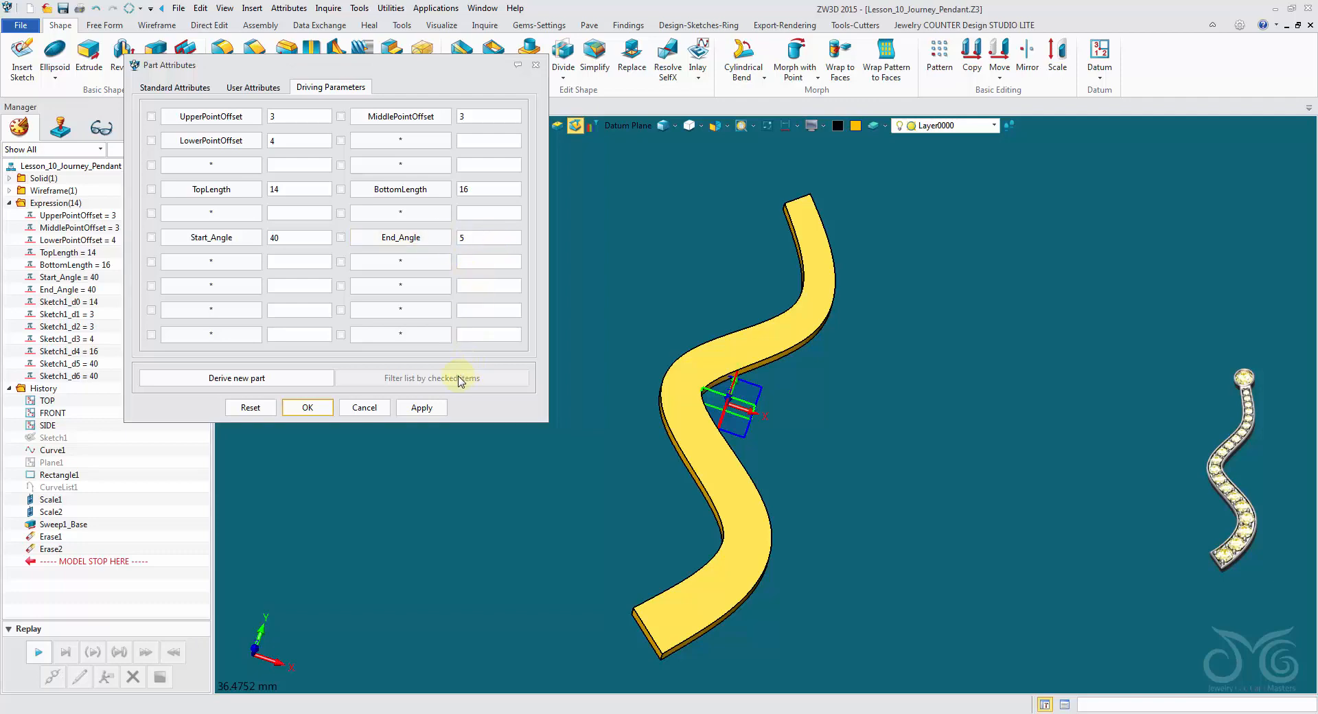
type("45")
left_click(424, 407)
double_click(306, 240)
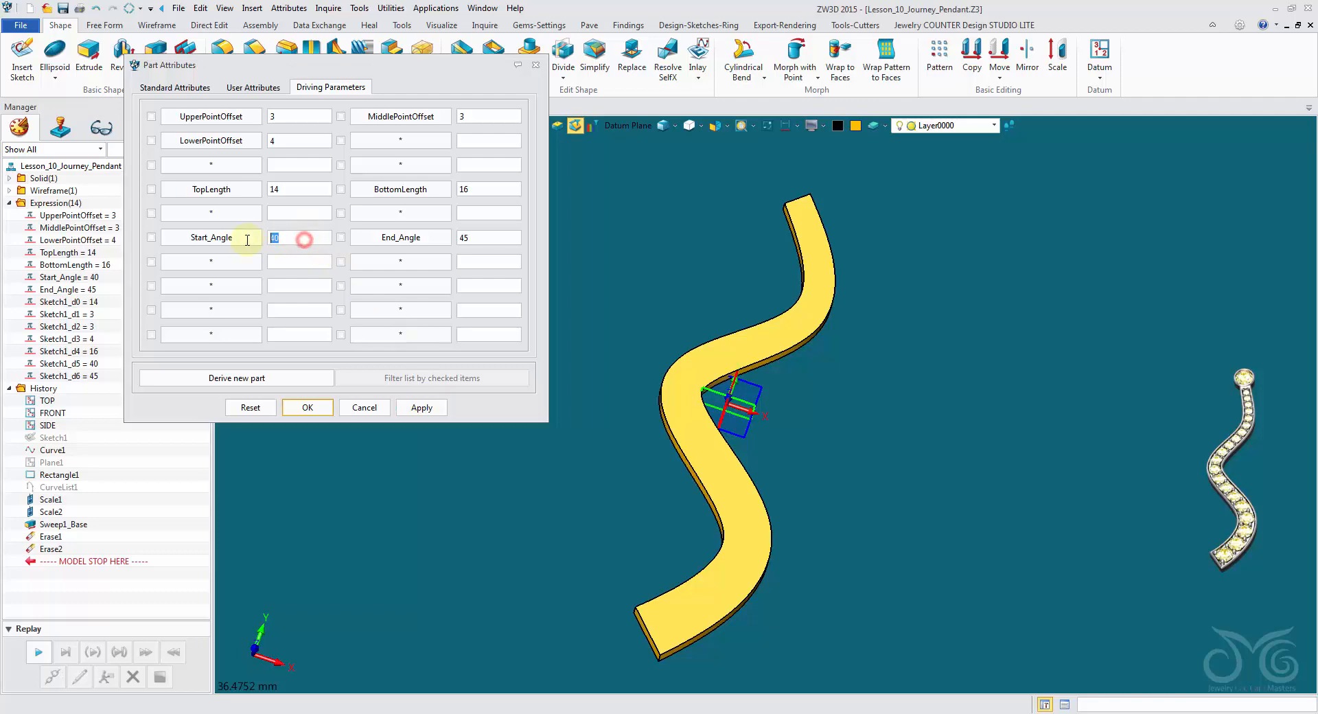
type("25")
left_click(407, 410)
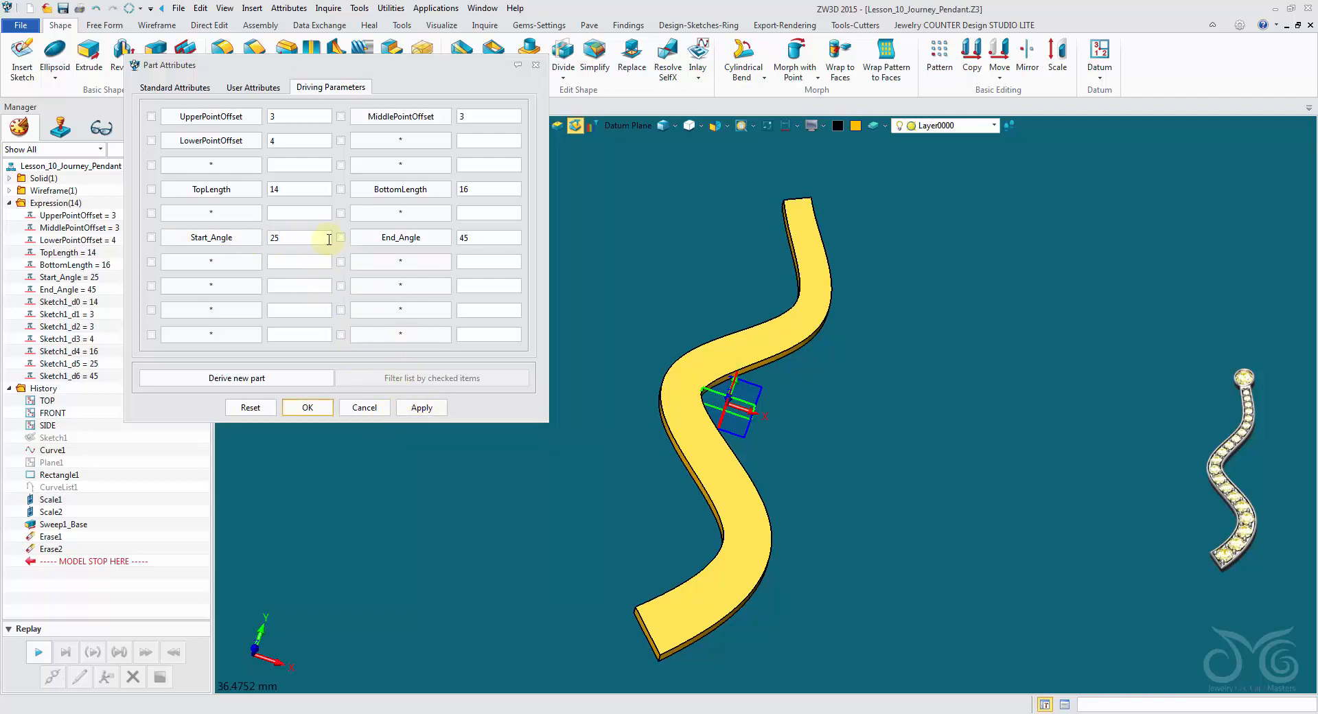
- Set the UpperPointOffset driving parameter to 1.5 and apply it to the model
left_click(308, 112)
type("1.")
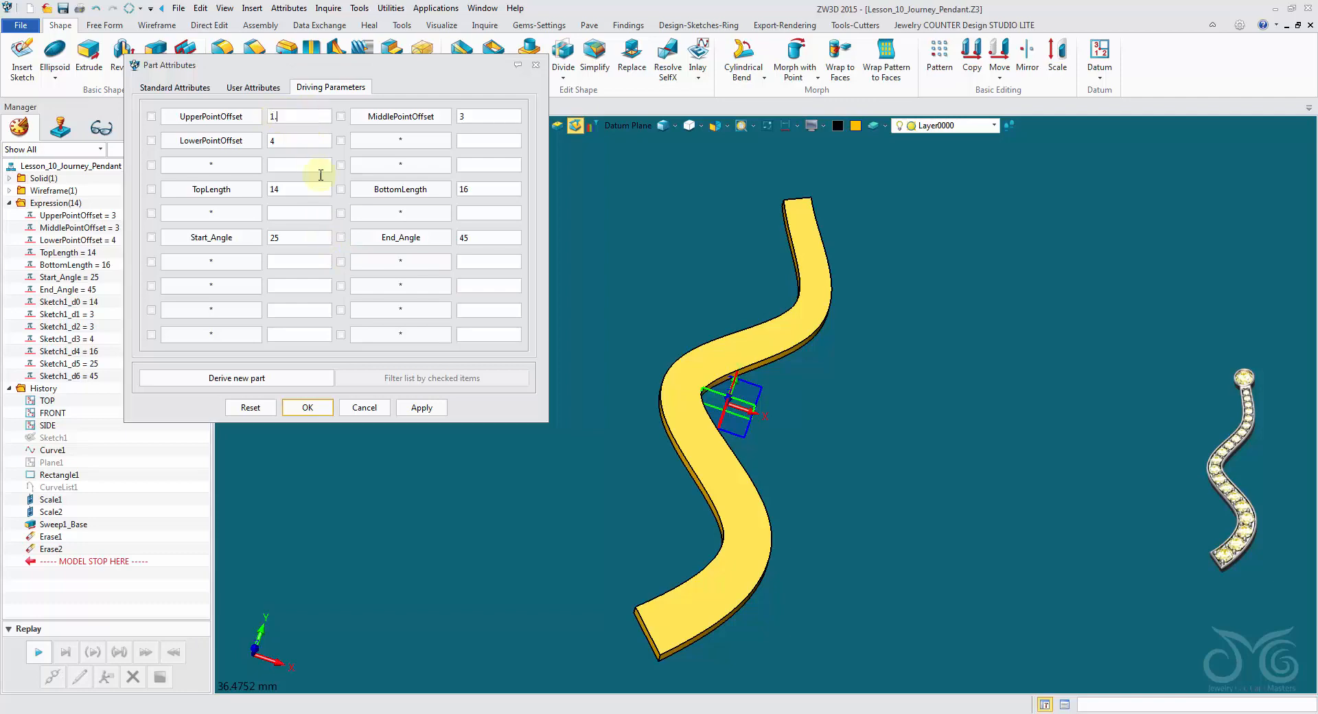
type("5")
left_click(427, 408)
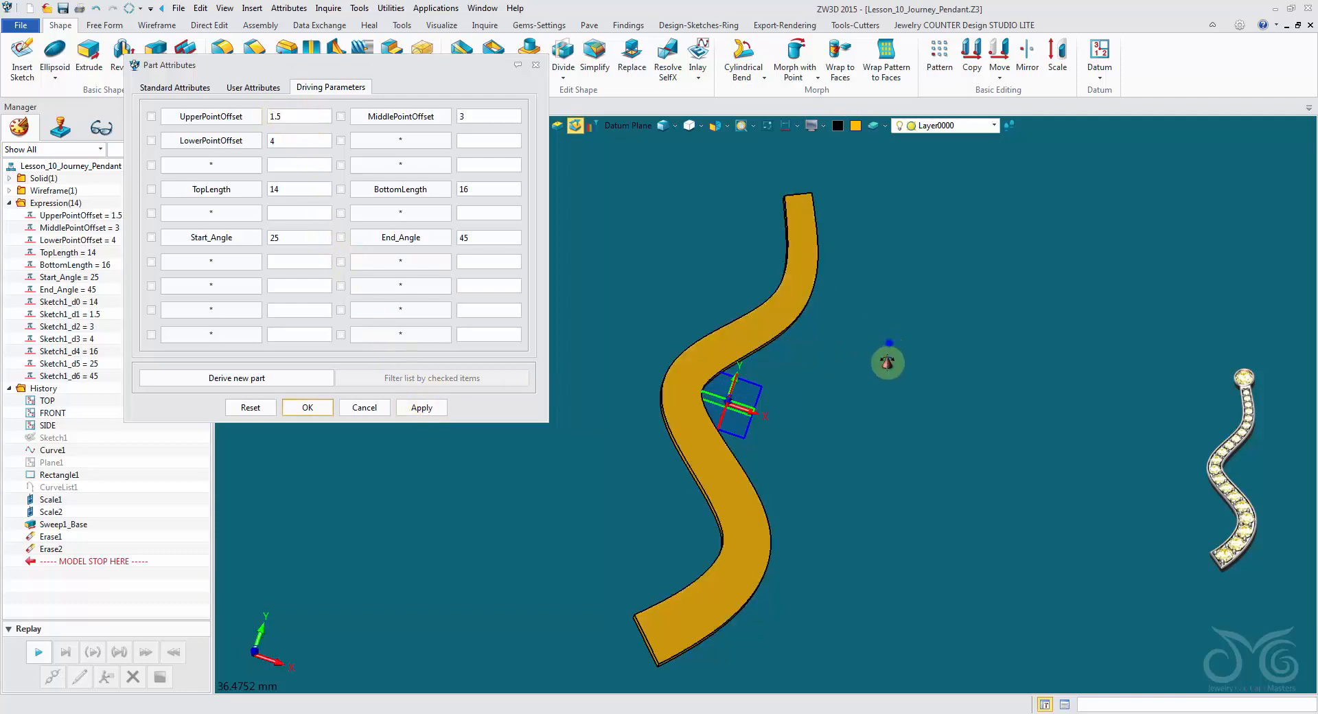
mouse_move(889, 364)
middle_mouse_down()
mouse_move(868, 365)
mouse_move(880, 366)
middle_mouse_up()
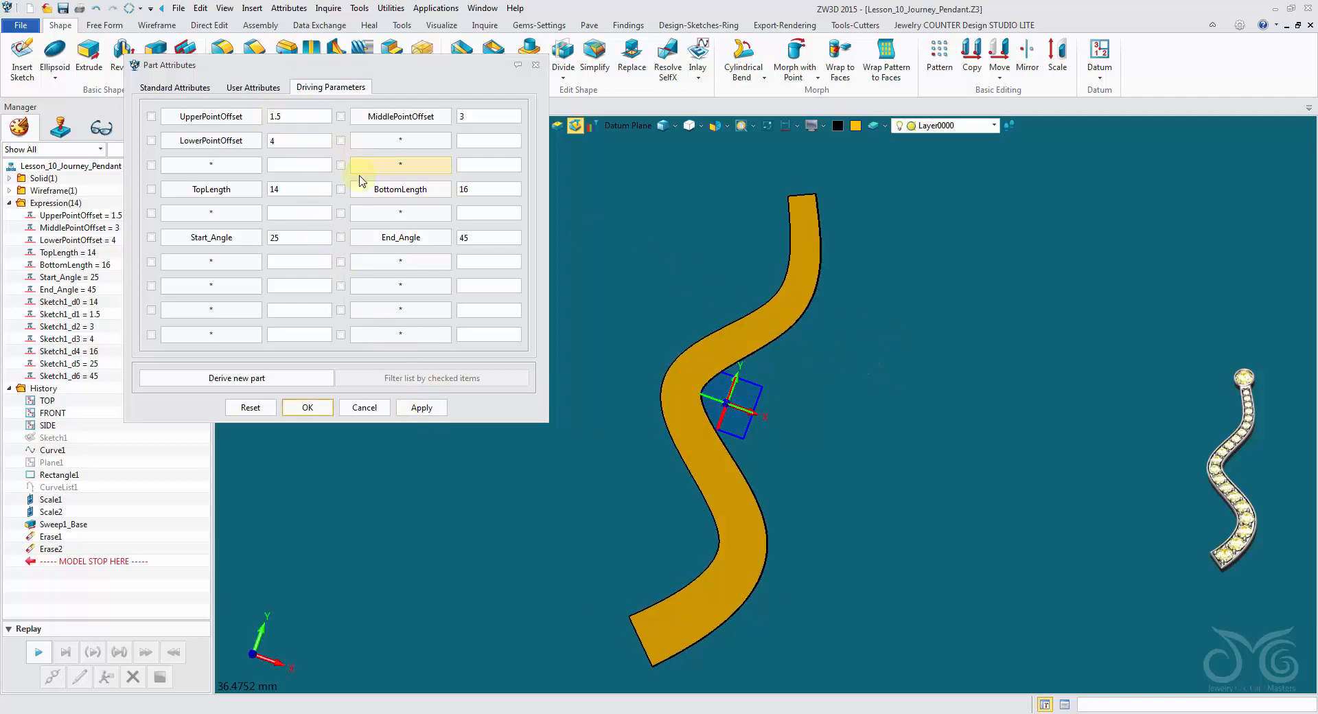
- Set the MiddlePointOffset driving parameter to 2.5, apply it and accept the part attributes
left_click(464, 116)
type("2.5")
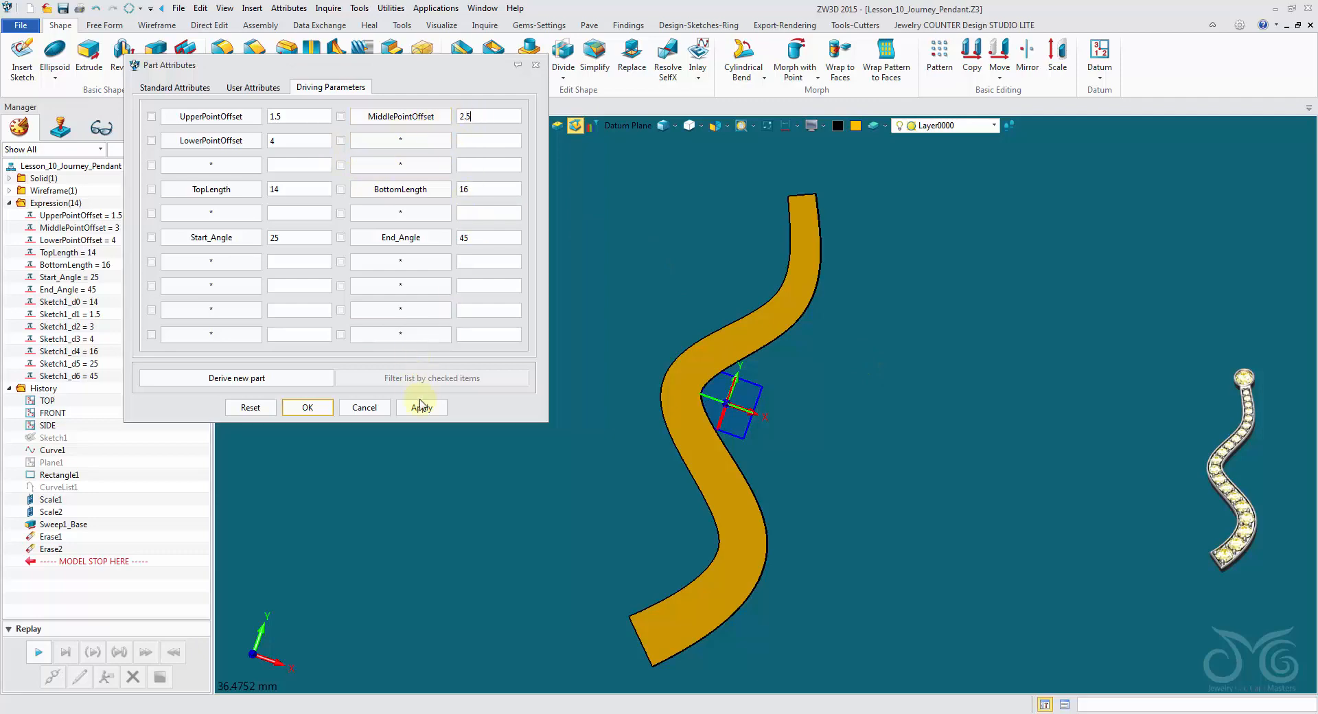
left_click(421, 410)
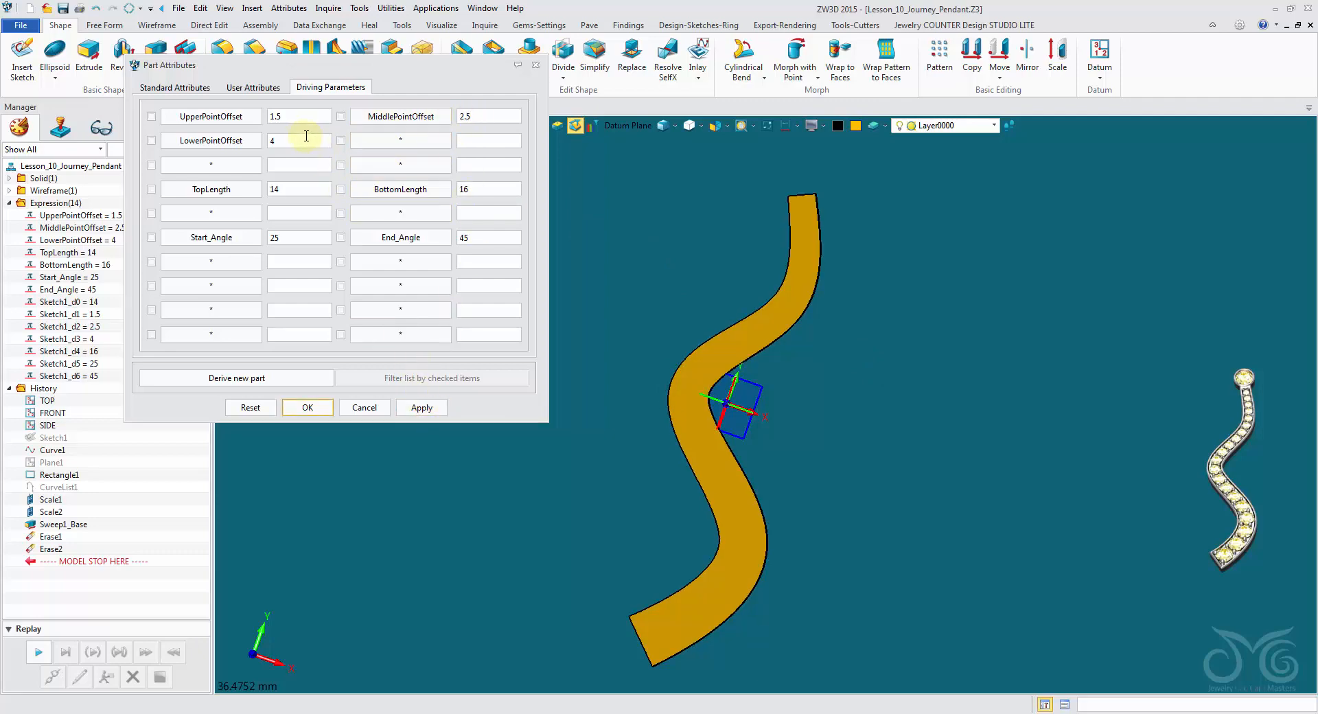
mouse_move(911, 451)
right_mouse_down()
mouse_move(932, 404)
mouse_move(915, 448)
mouse_move(830, 441)
mouse_move(909, 451)
mouse_move(973, 434)
mouse_move(906, 441)
right_mouse_up()
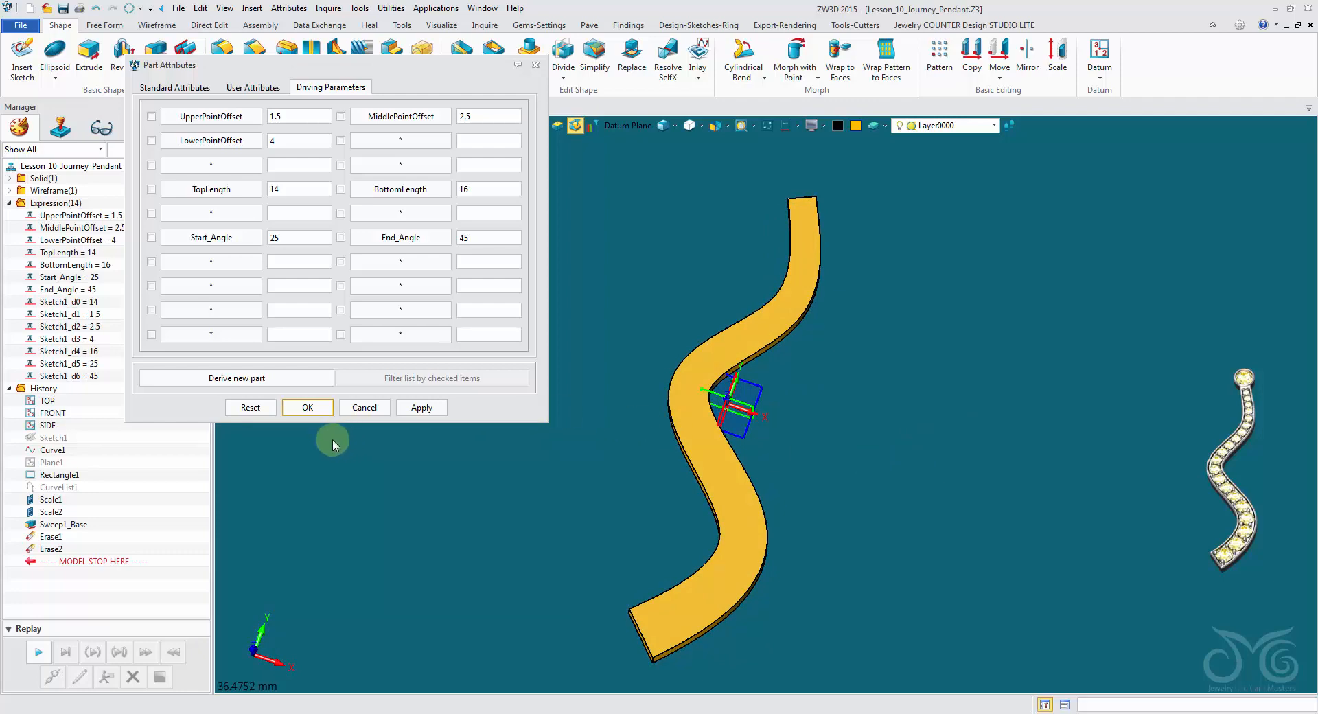
left_click(307, 408)
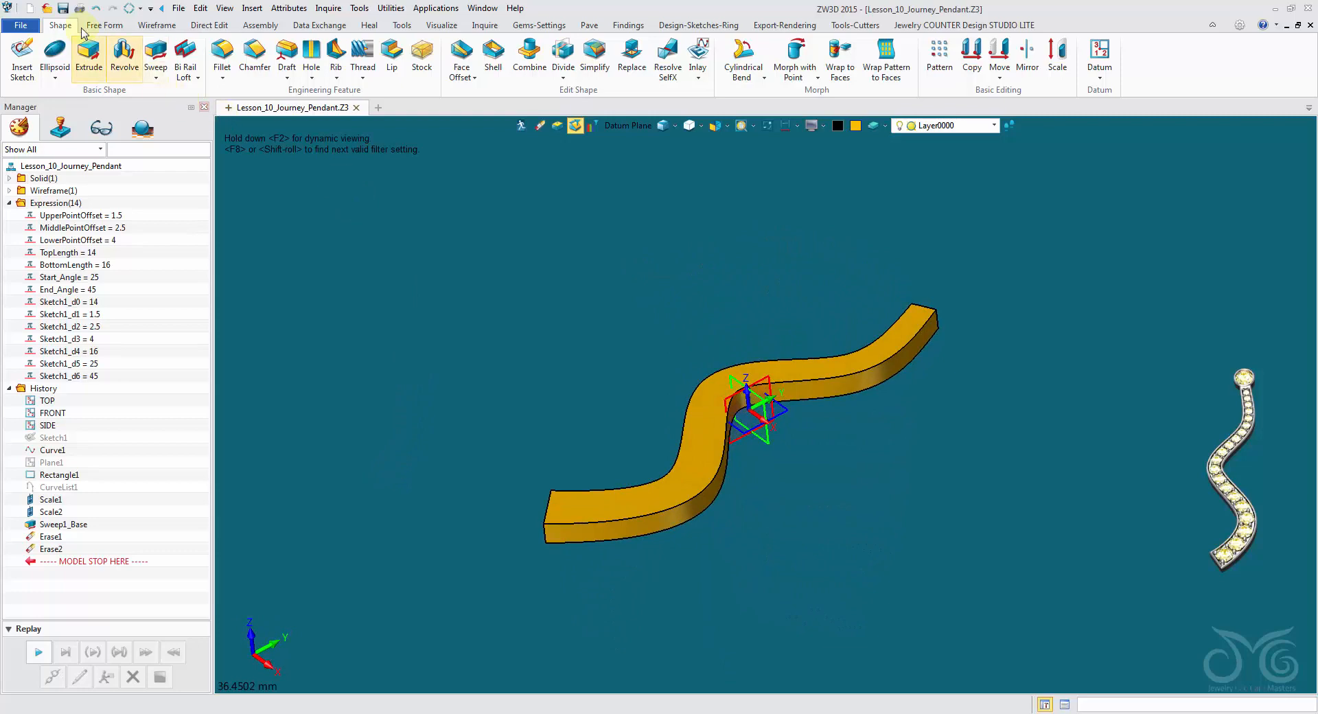
- Save the pendant file with the adjusted wavy body
left_click(63, 8)
mouse_move(294, 223)
right_mouse_down()
mouse_move(538, 284)
mouse_move(882, 284)
right_mouse_up()
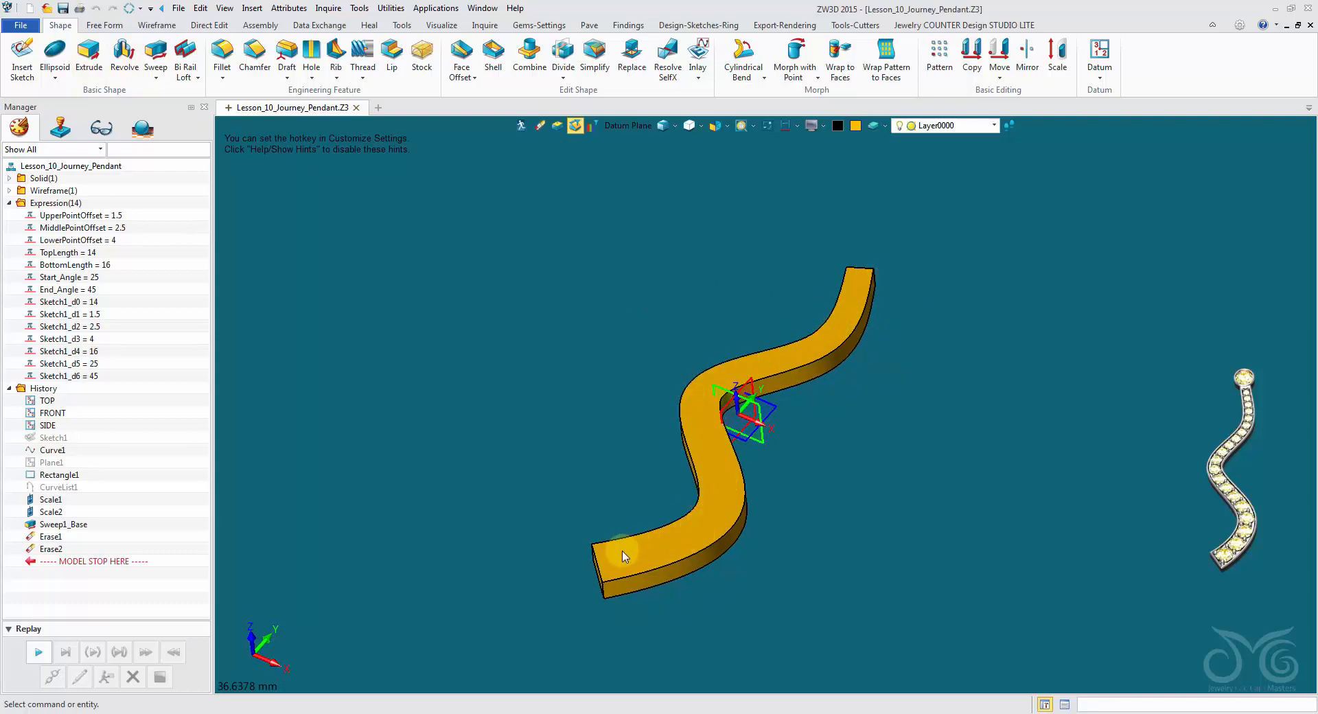
mouse_move(560, 506)
right_mouse_down()
mouse_move(567, 495)
mouse_move(559, 534)
mouse_move(549, 424)
mouse_move(567, 367)
mouse_move(549, 291)
right_mouse_up()
- Create a brown offset surface coincident with the swept body's upper face, keeping the original surface
left_click(104, 25)
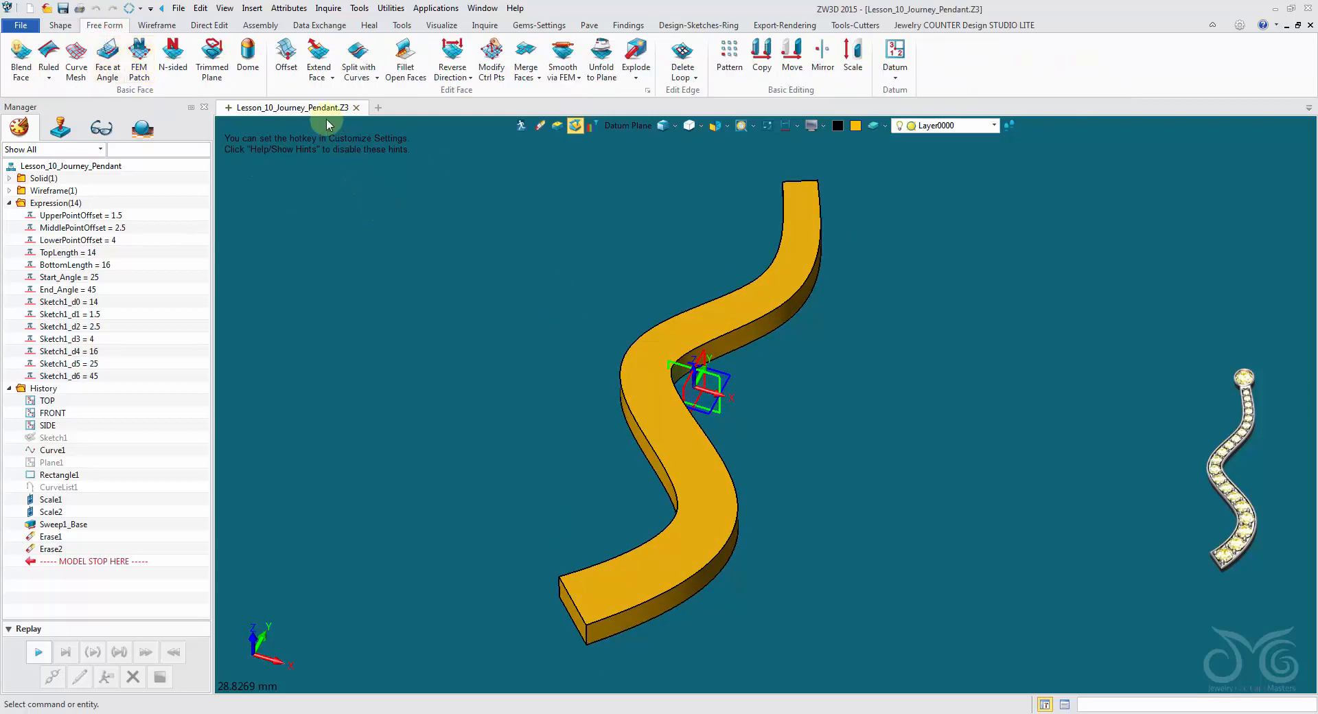
left_click(293, 67)
right_click_drag(535, 120, 645, 152)
left_click(794, 264)
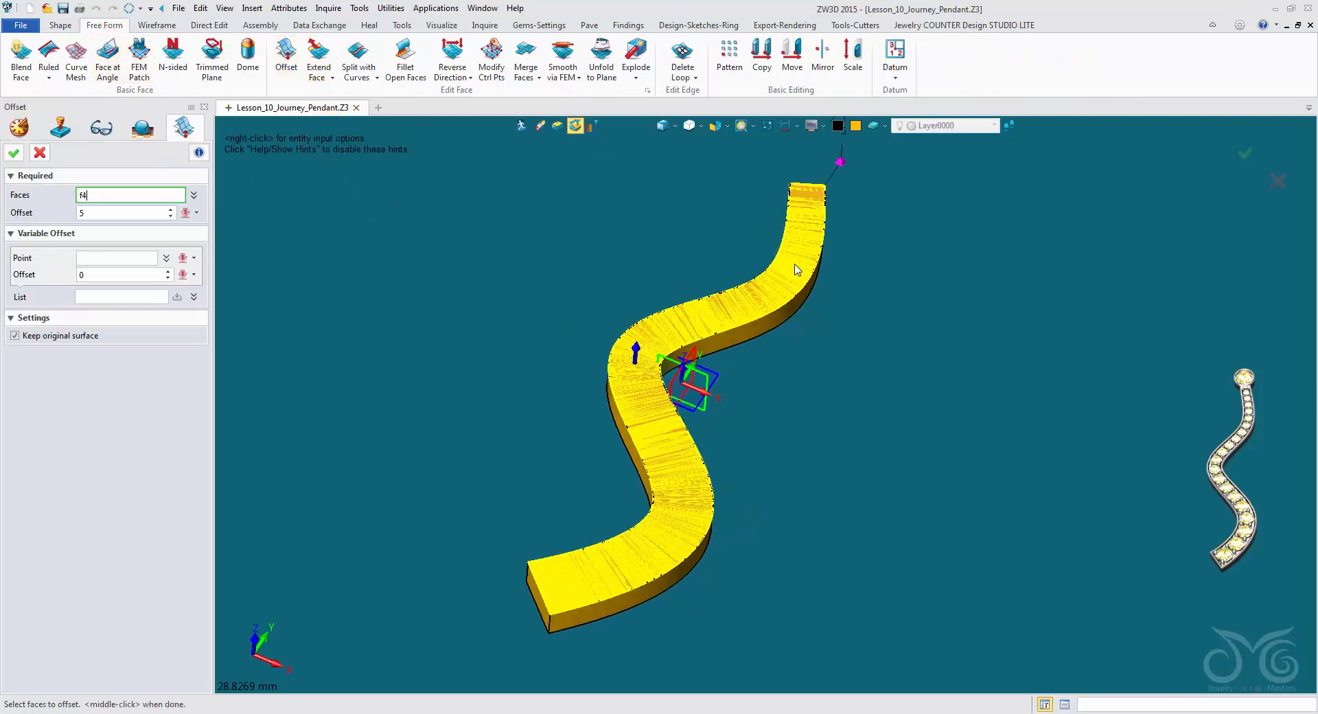
left_click(855, 125)
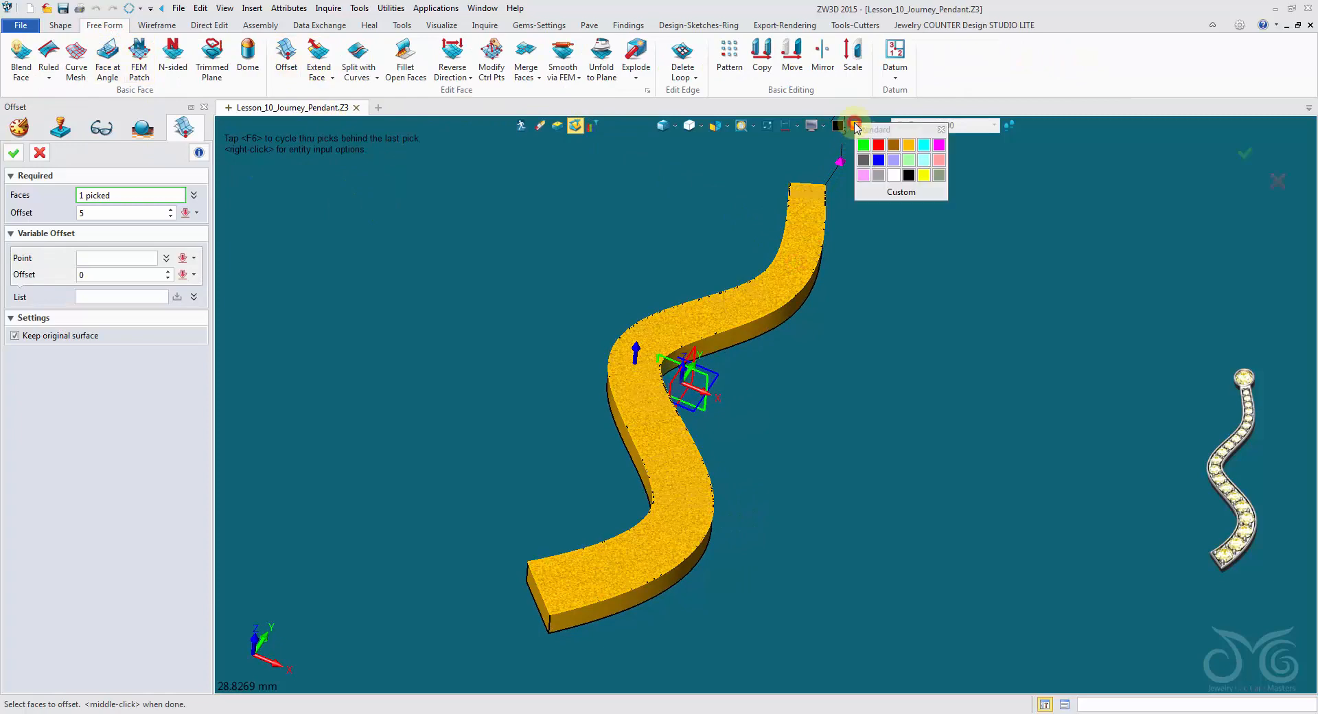
left_click(893, 142)
left_click(142, 213)
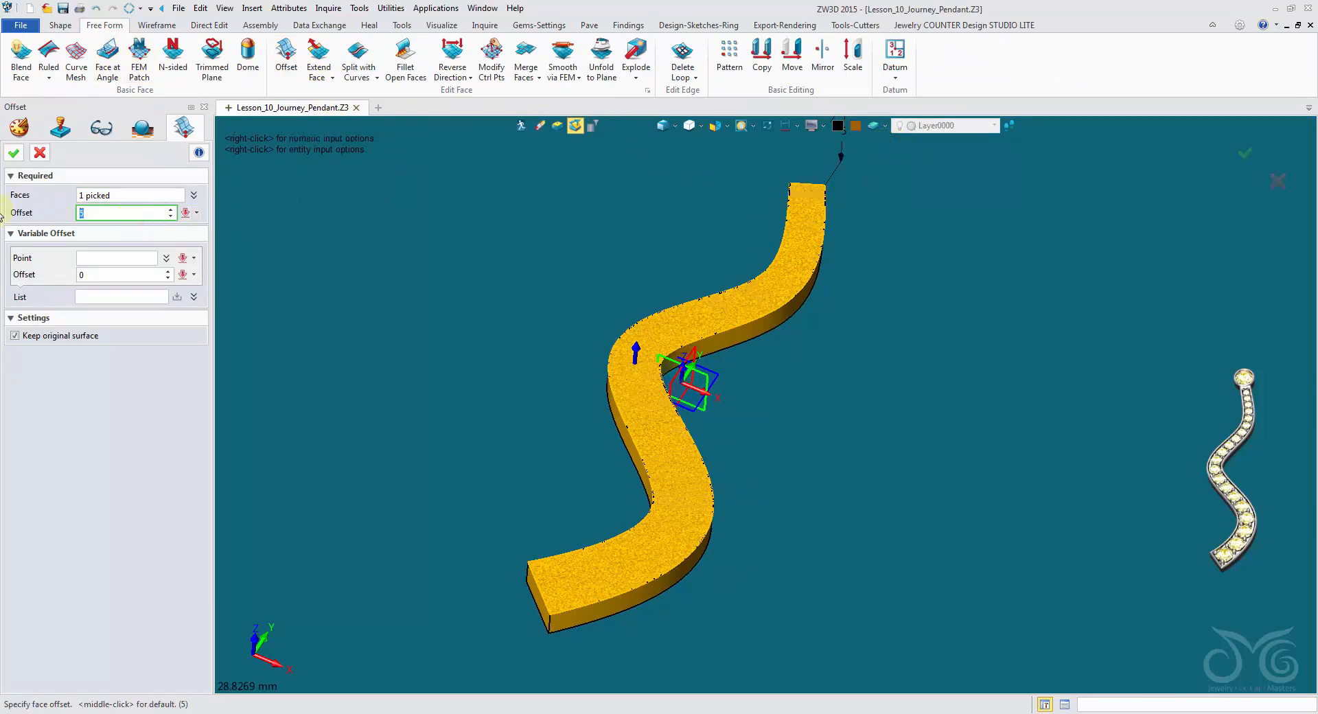
left_click(12, 155)
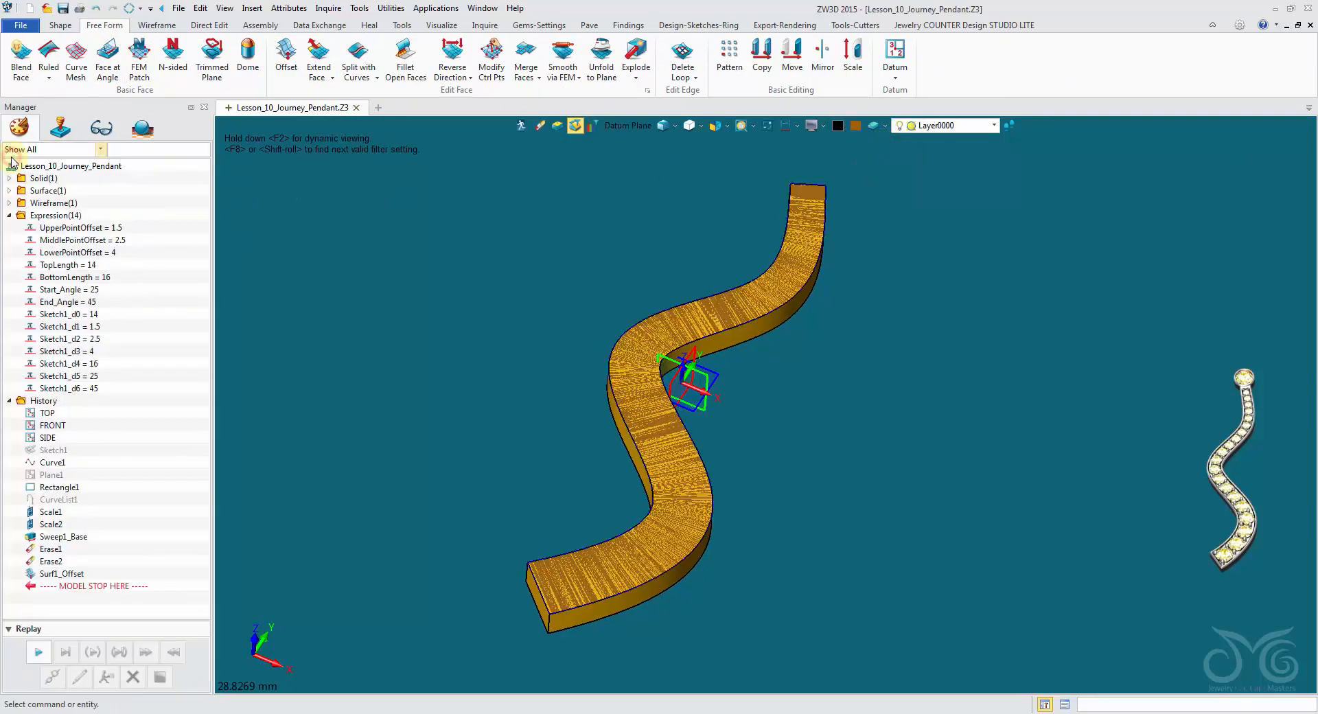
- Filter picking to shapes and blank the swept solid body, leaving only the offset surface displayed
right_click_drag(727, 466, 629, 127)
left_click(628, 127)
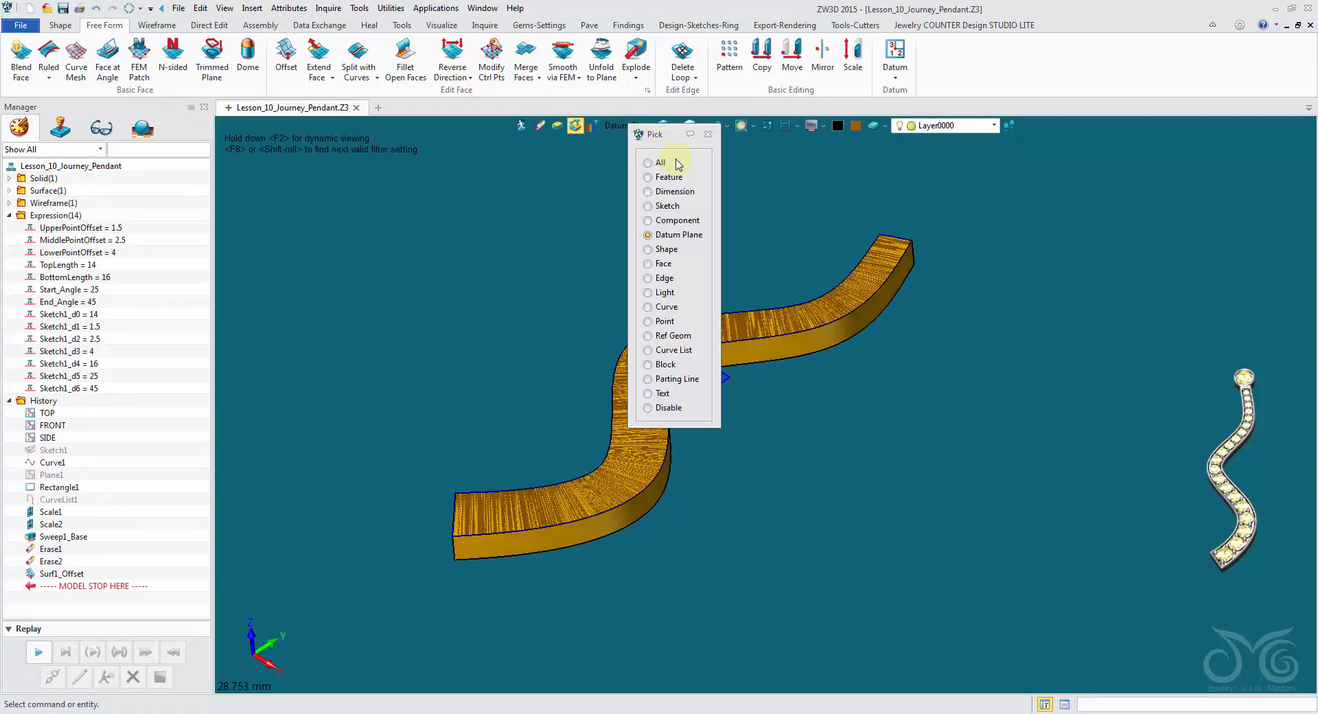
left_click(664, 249)
left_click(775, 353)
right_click(777, 354)
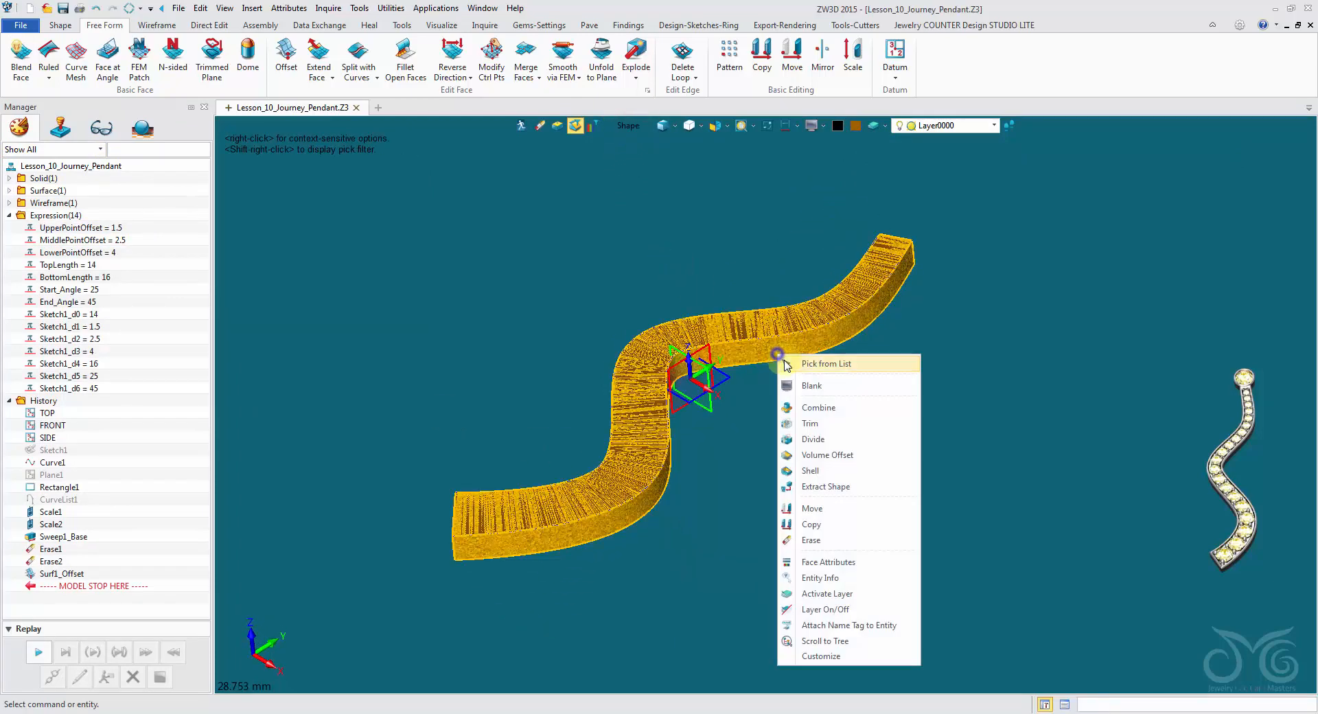
left_click(807, 385)
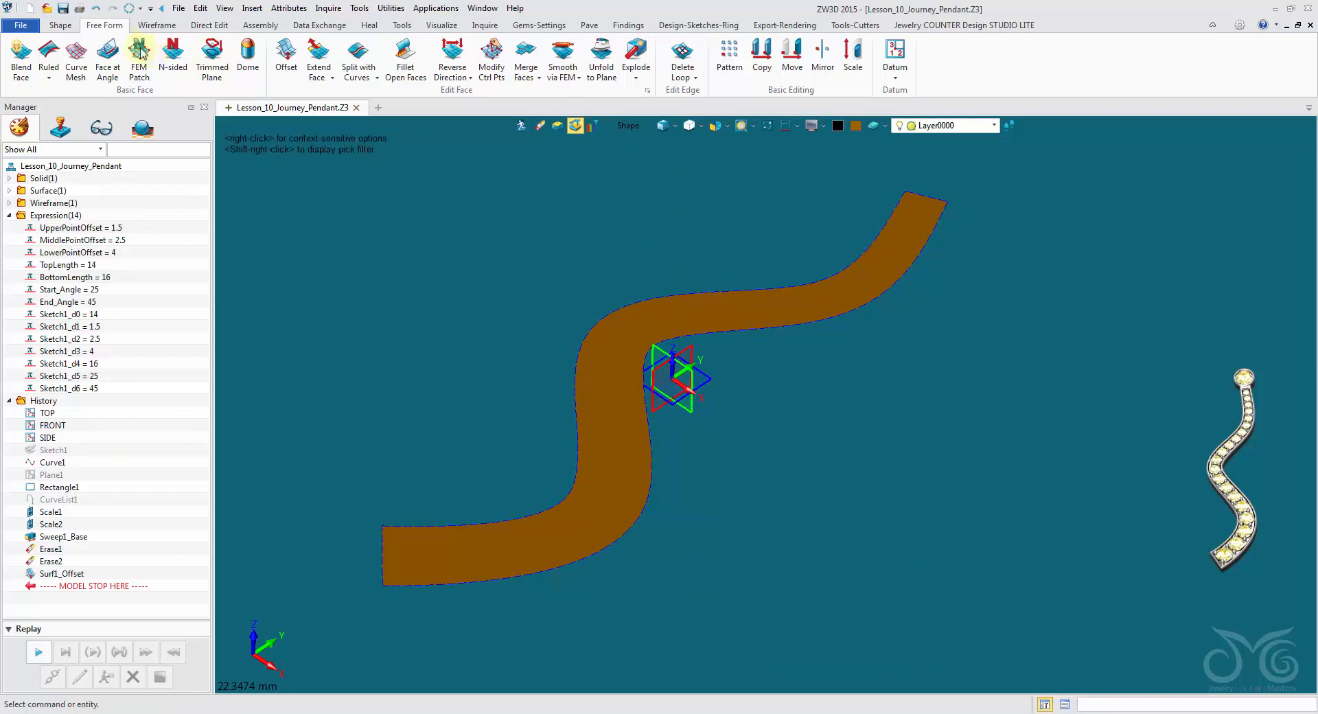
- Shell the wavy offset surface with a thickness of -0.25 to turn it into a thin solid
left_click(61, 26)
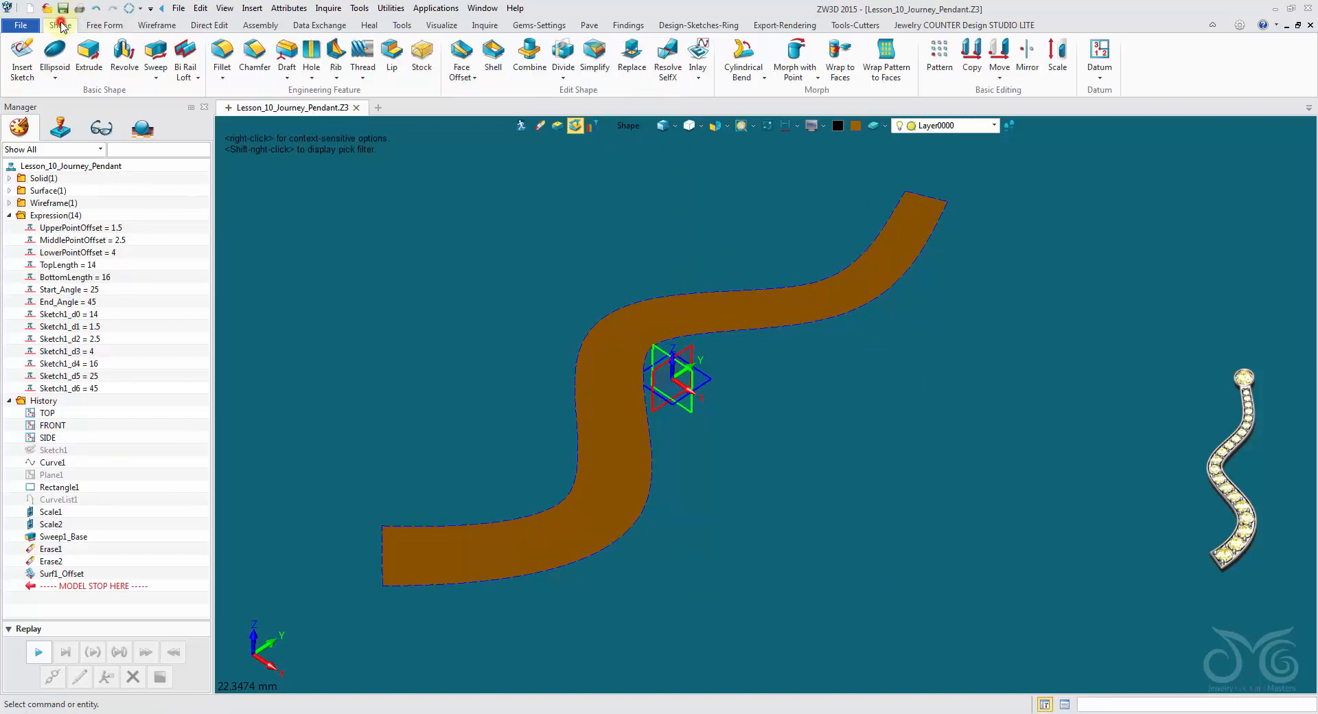
left_click(493, 55)
left_click(707, 298)
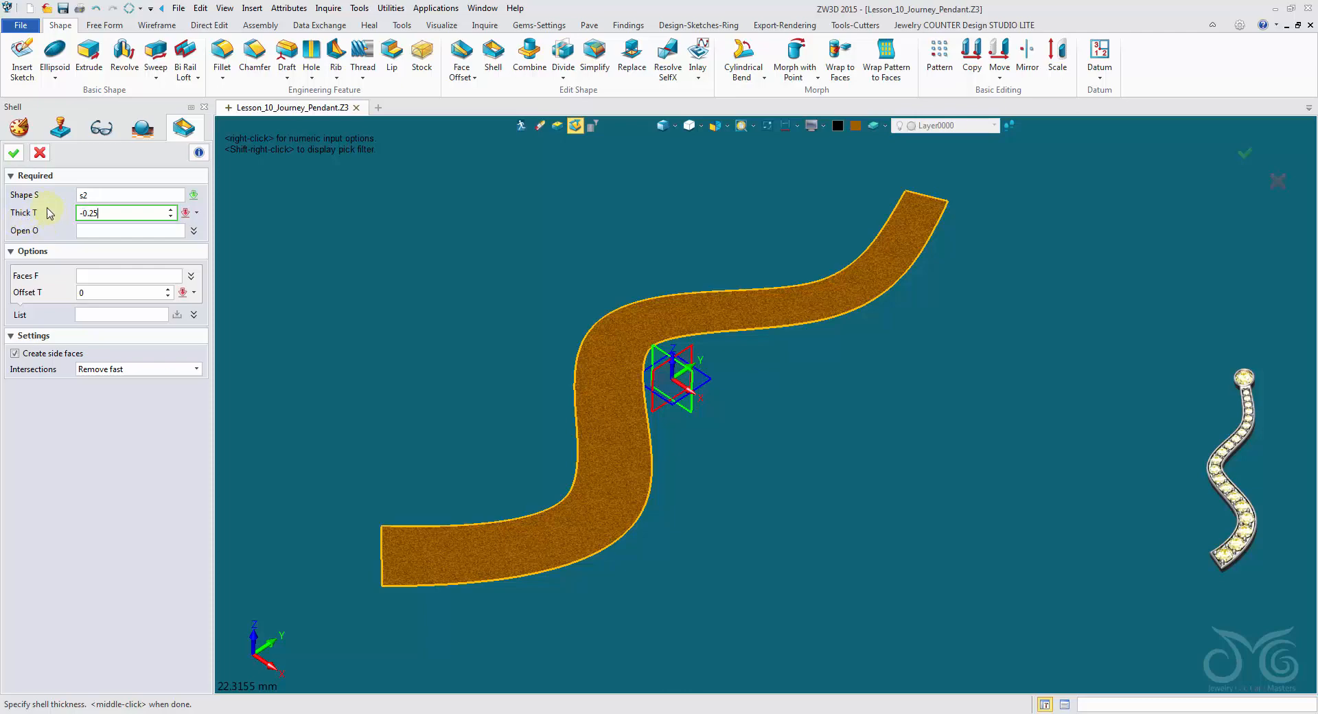
left_click(13, 154)
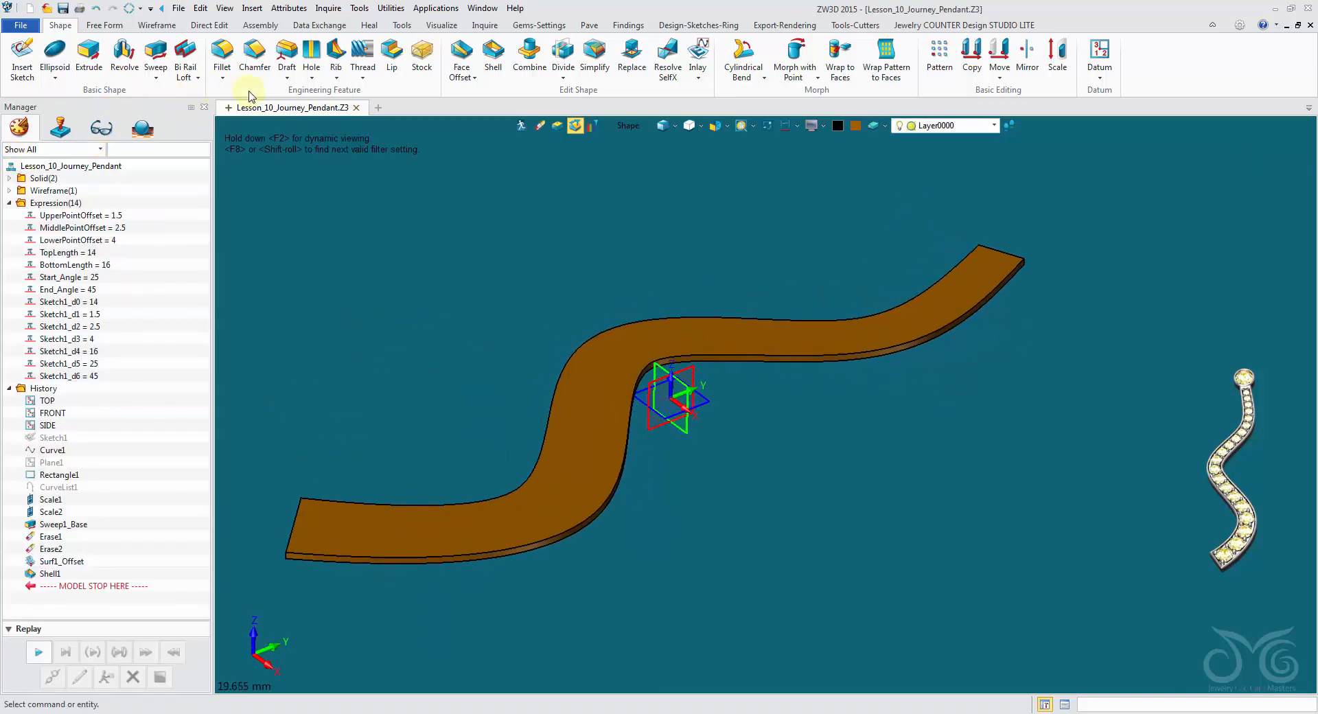
- Offset the top face of the thin wavy solid upward by 0.57 with side faces created
left_click(461, 51)
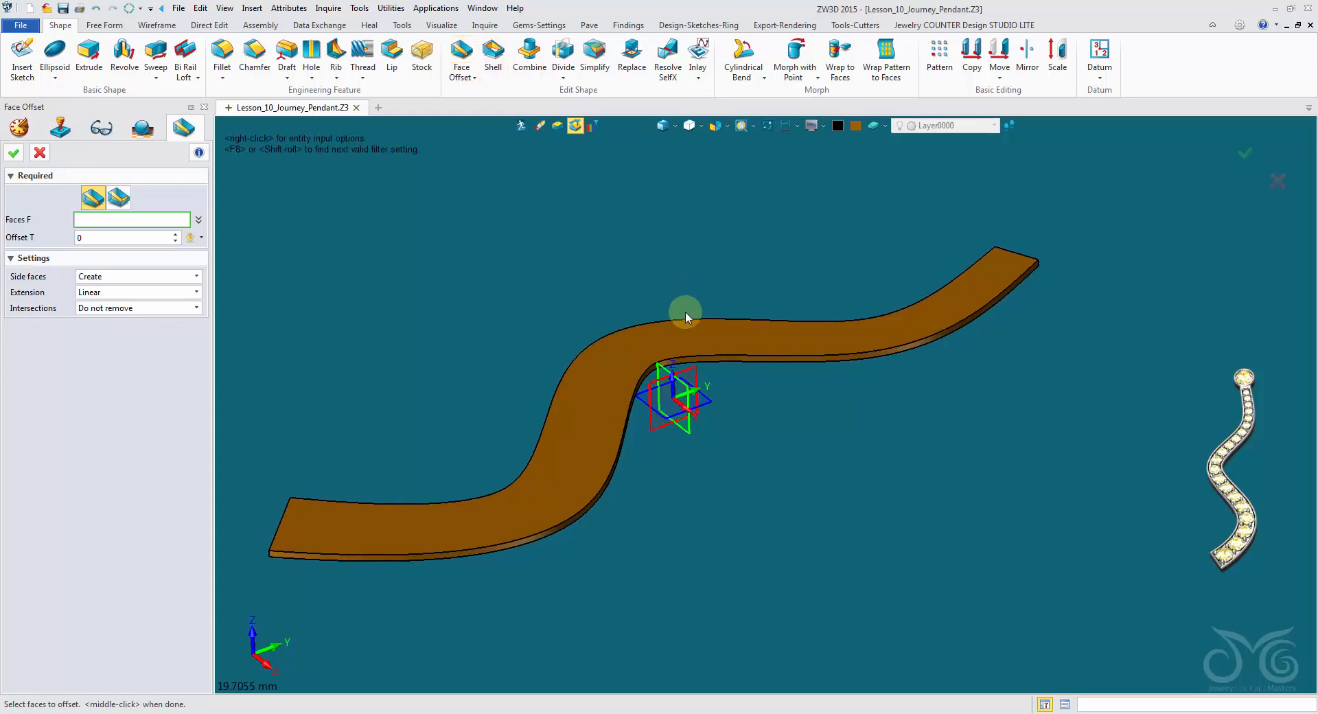
left_click(694, 339)
middle_click(1071, 237)
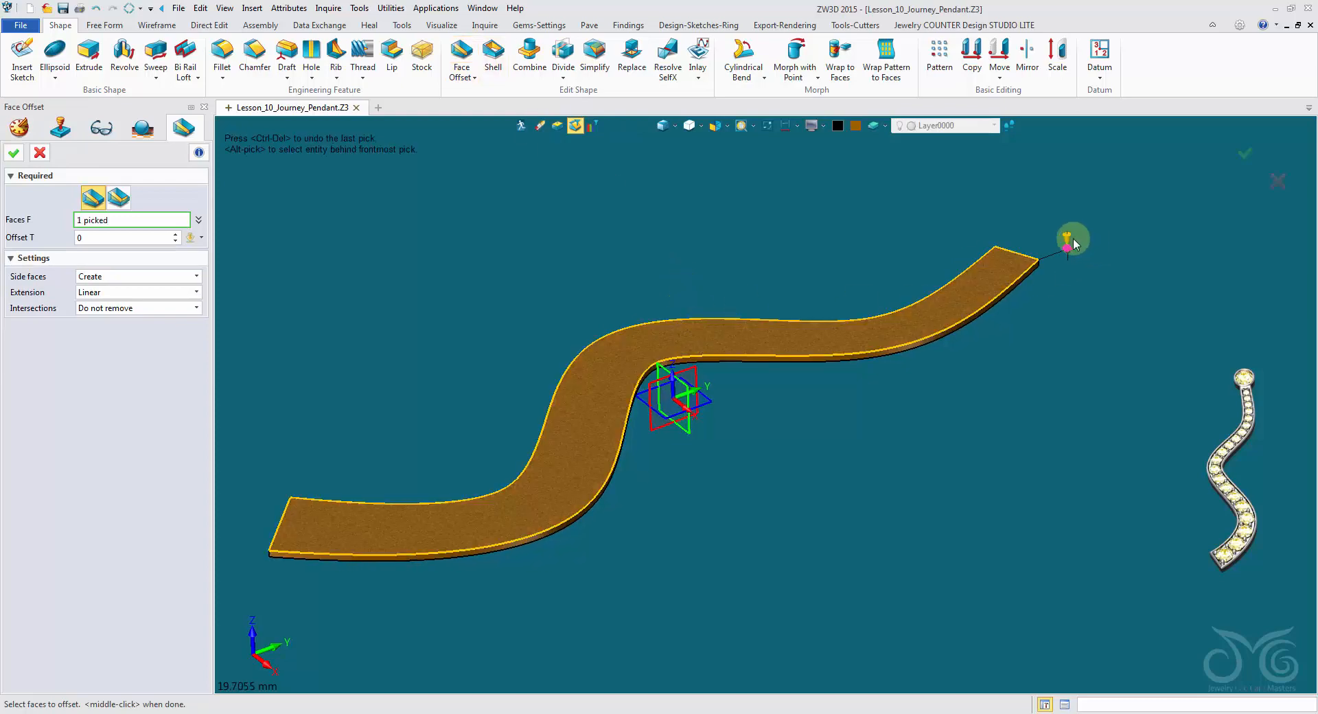
left_click_drag(1070, 237, 1071, 228)
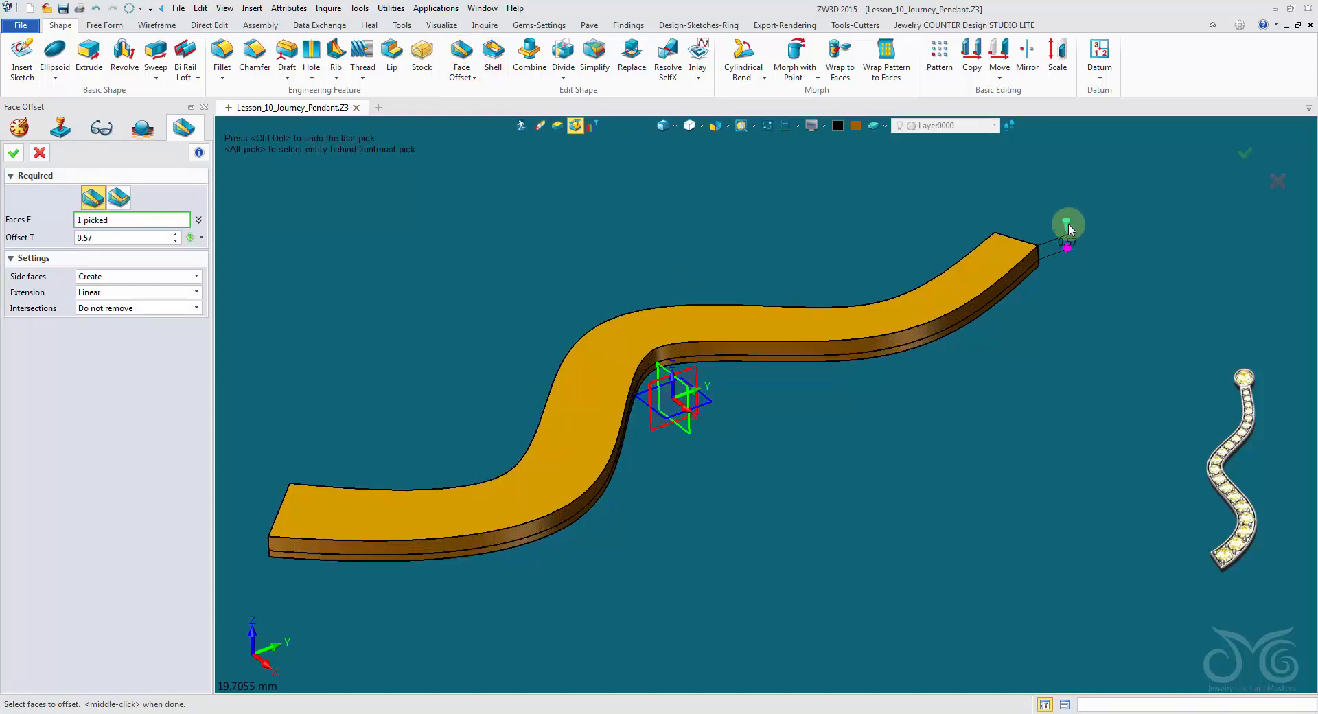
key("Up")
key("Up")
key("Up")
key("Up")
key("Up")
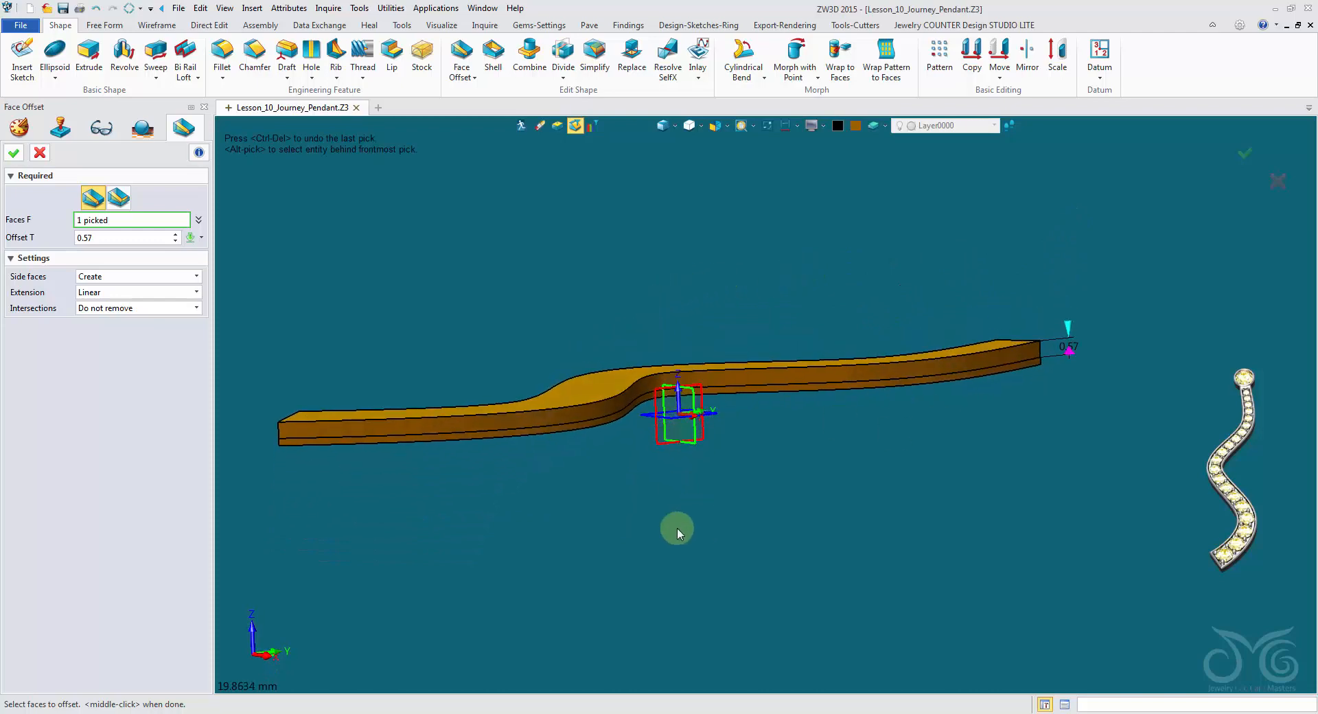
scroll(629, 534, "up", 3)
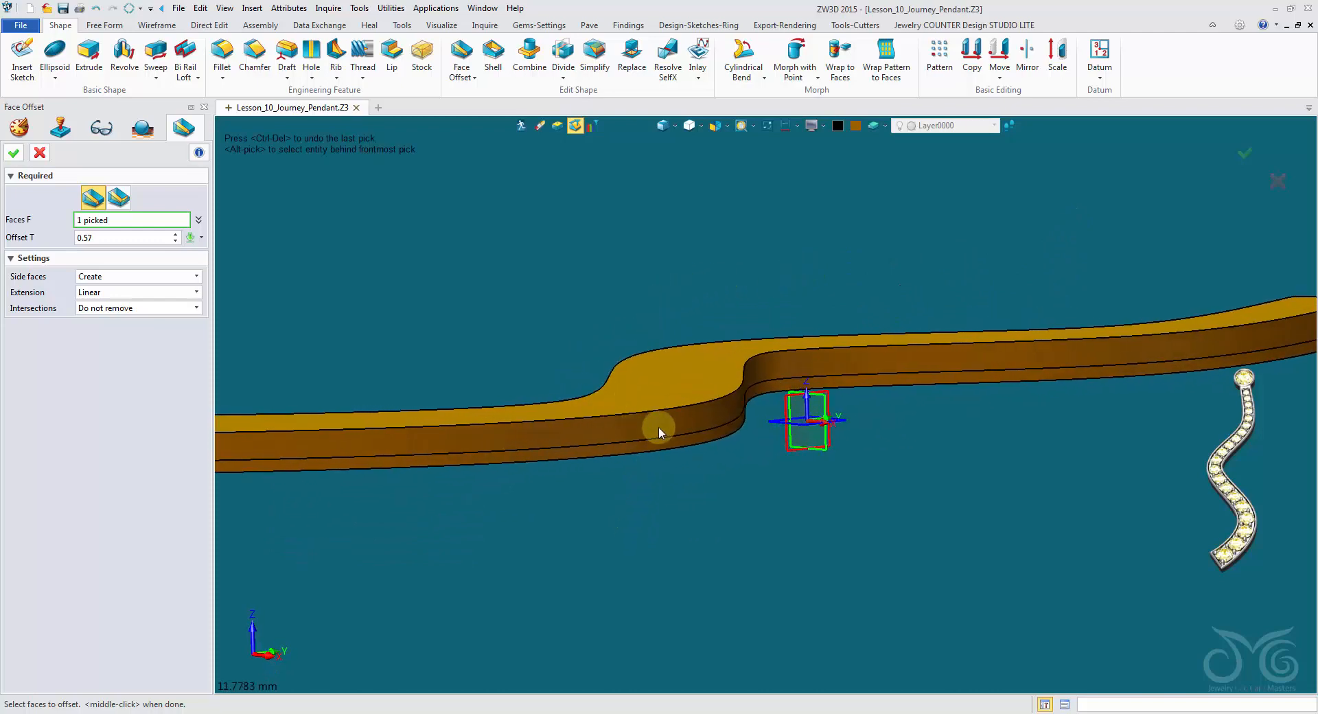
left_click(19, 148)
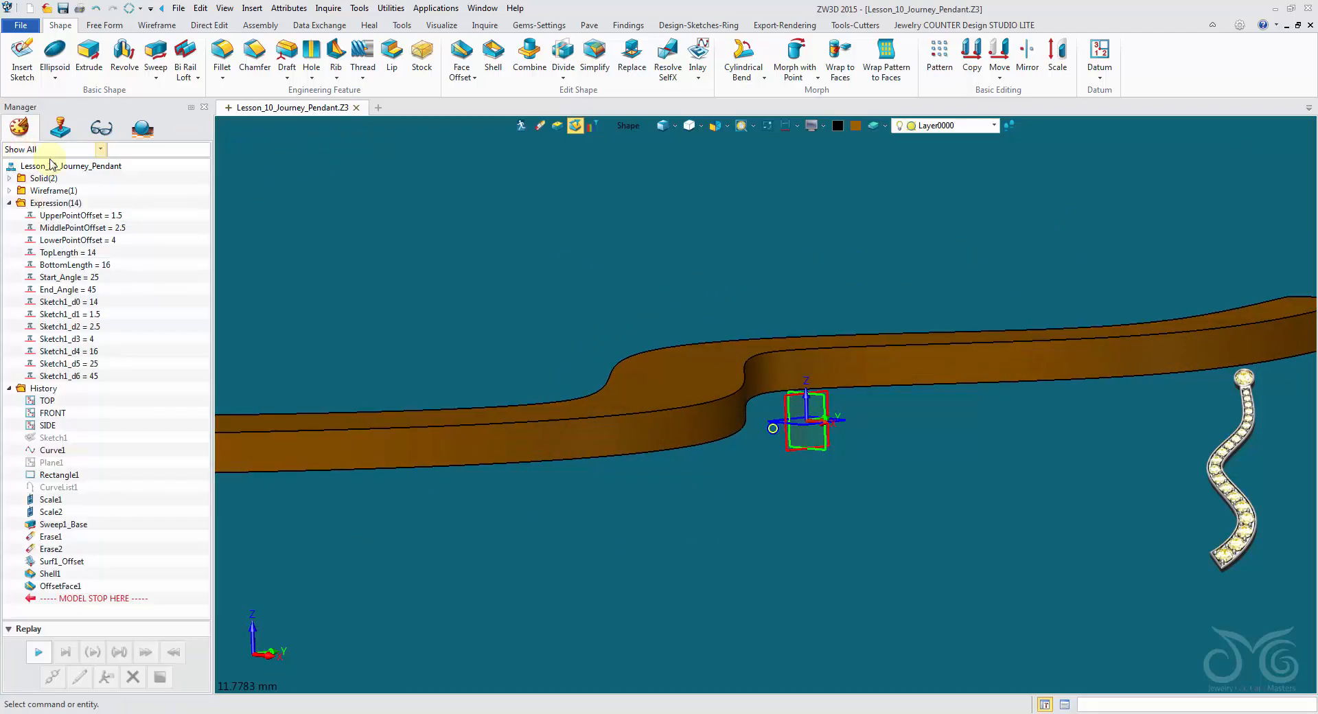
- Offset the two long side faces and both end faces of the wavy solid inward by a negative value
middle_click(410, 257)
left_click(419, 499)
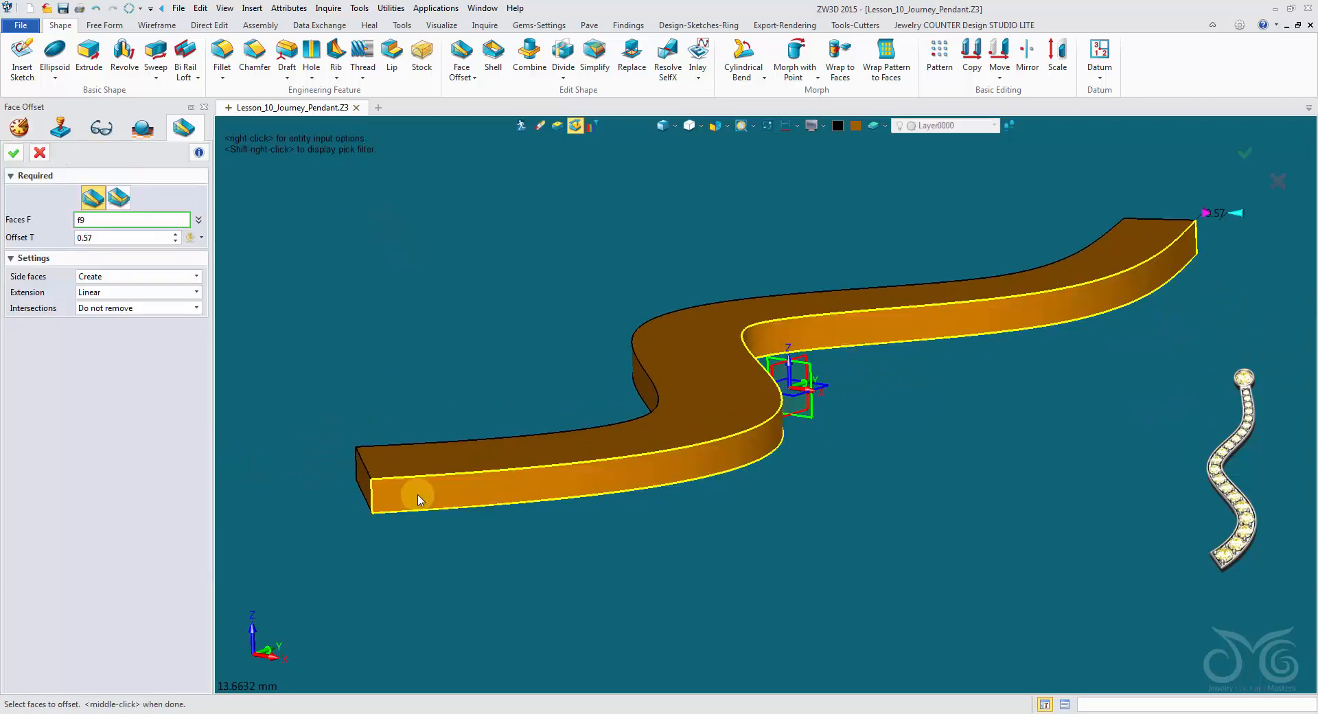
left_click(427, 492)
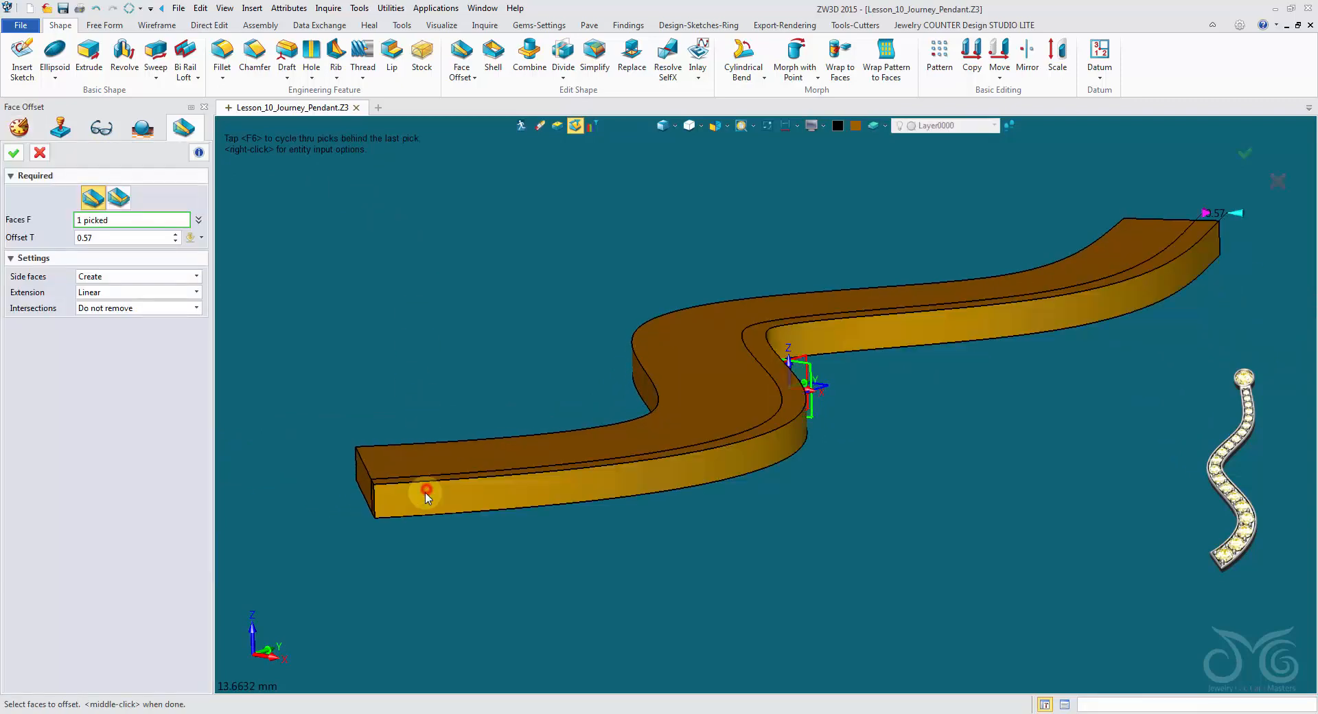
right_click_drag(426, 492, 385, 493)
left_click(414, 454)
left_click(640, 341)
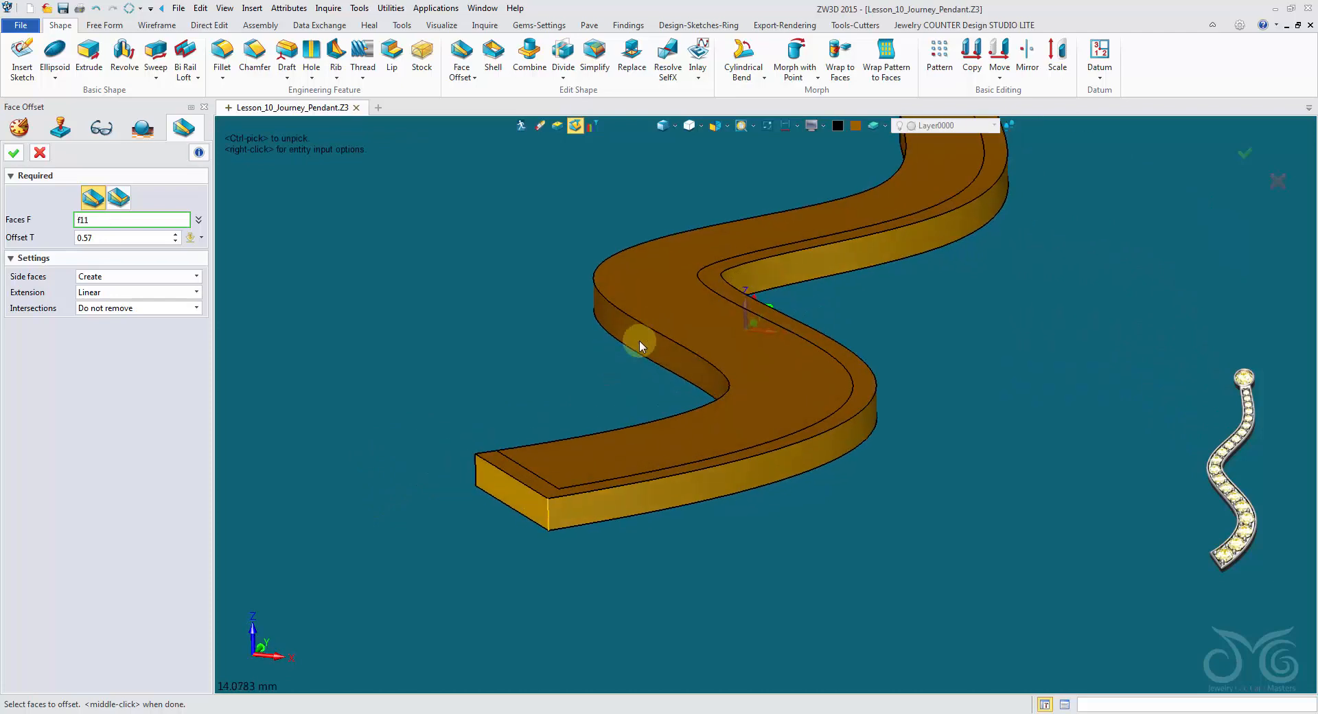
right_click_drag(646, 345, 164, 218)
left_click(450, 343)
left_click(134, 238)
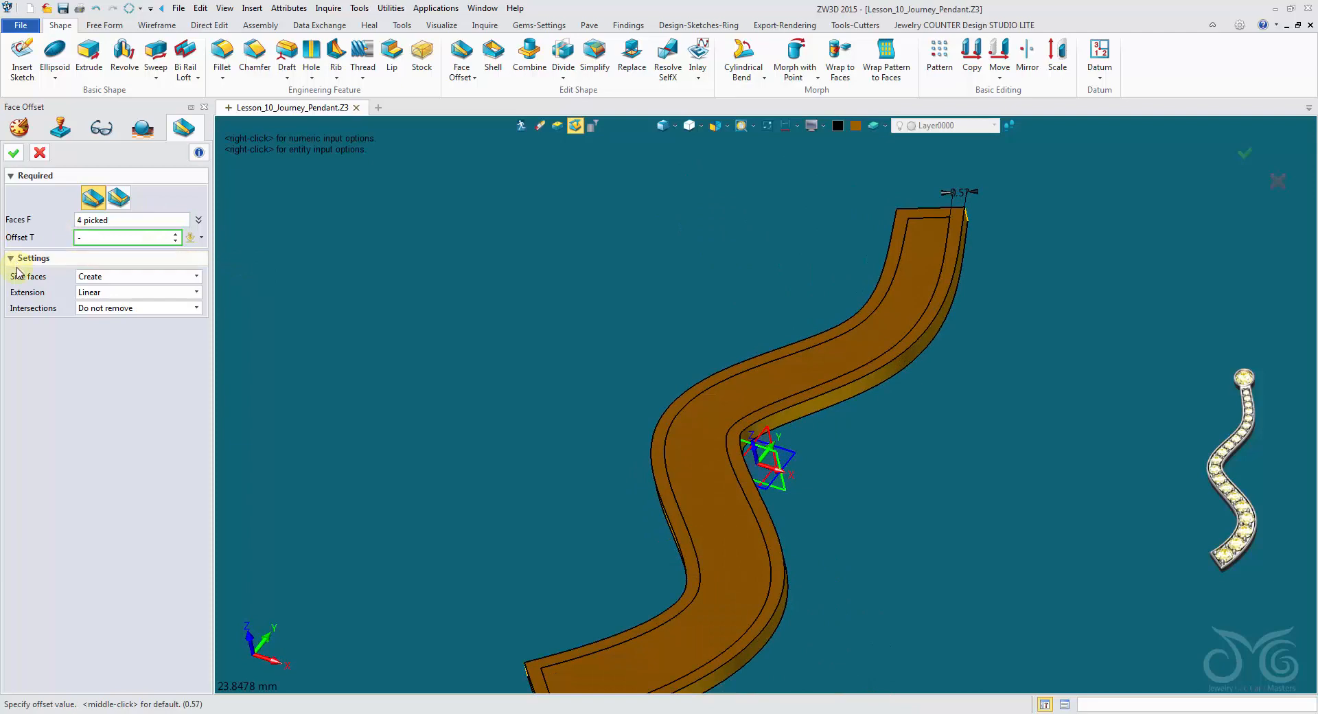
left_click(14, 153)
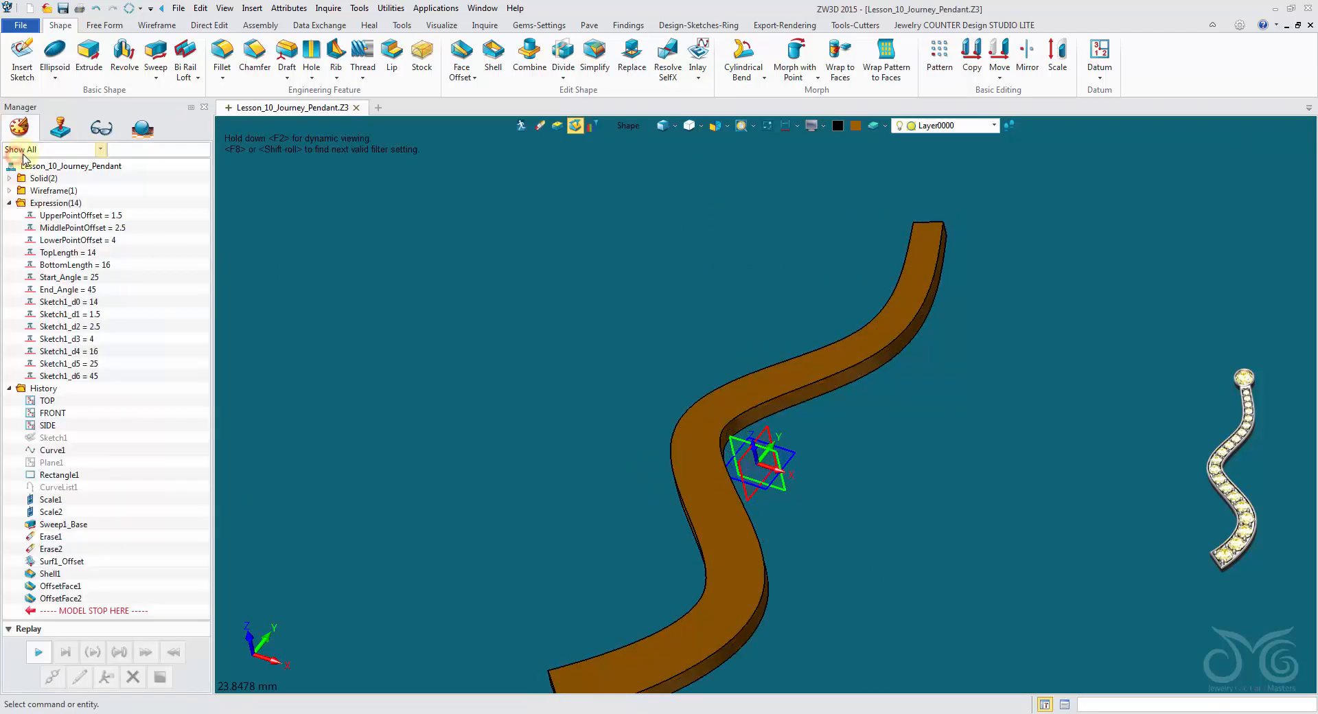
- Set up an edge chamfer with a 0.25 setback for the underside of the wavy body
middle_click_drag(1088, 669, 935, 540)
scroll(690, 382, "up", 3)
right_click_drag(689, 382, 450, 402)
scroll(659, 398, "up", 3)
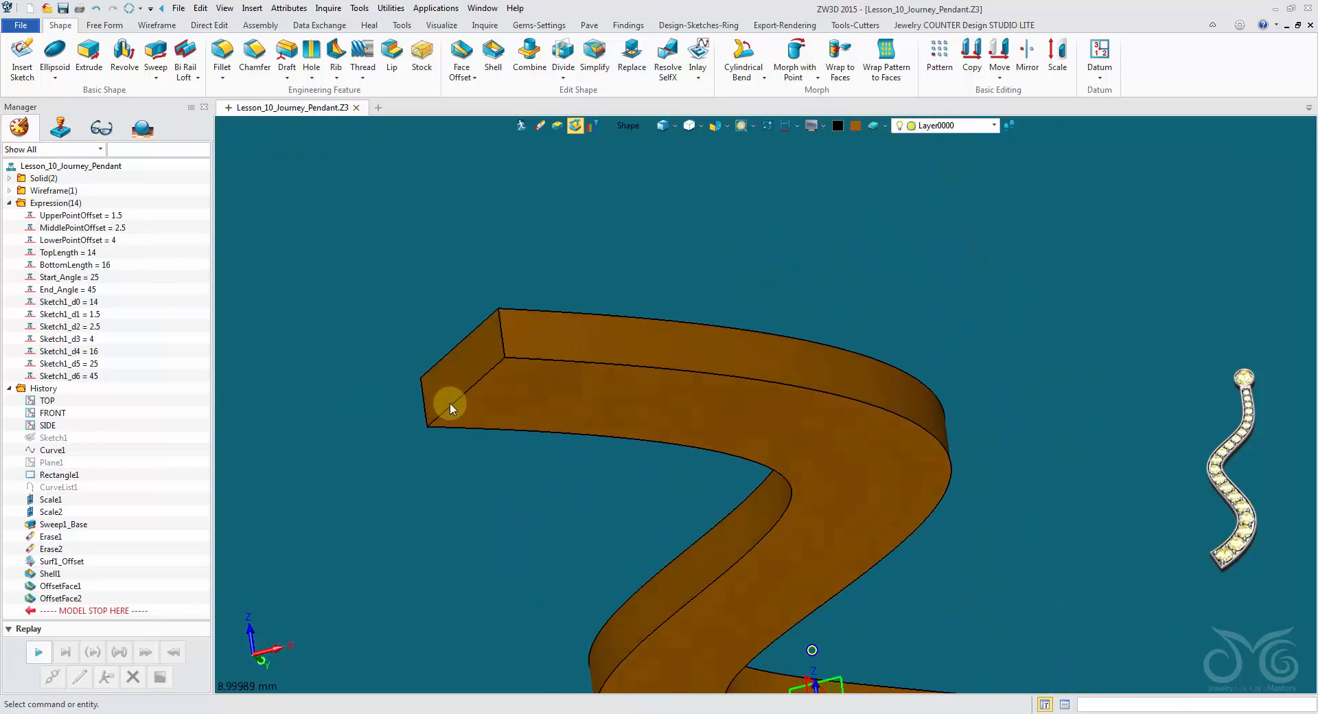
right_click_drag(517, 371, 153, 117)
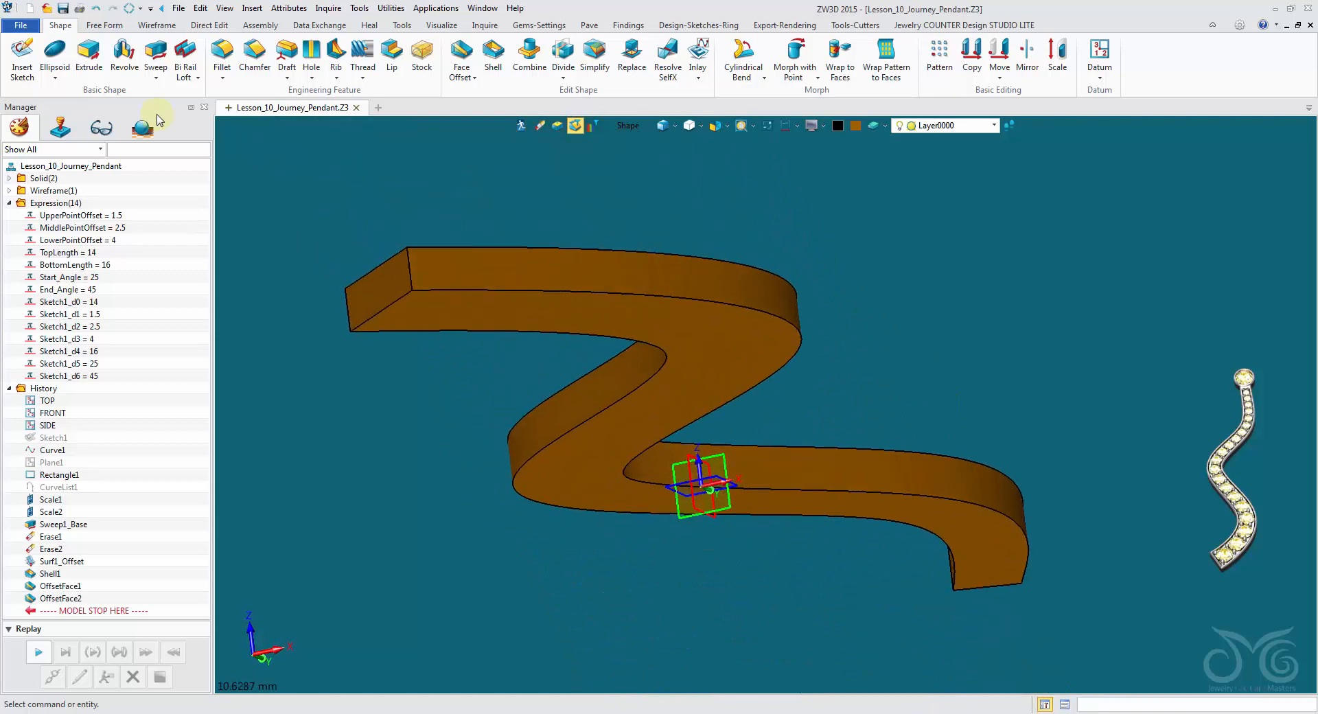
left_click(241, 55)
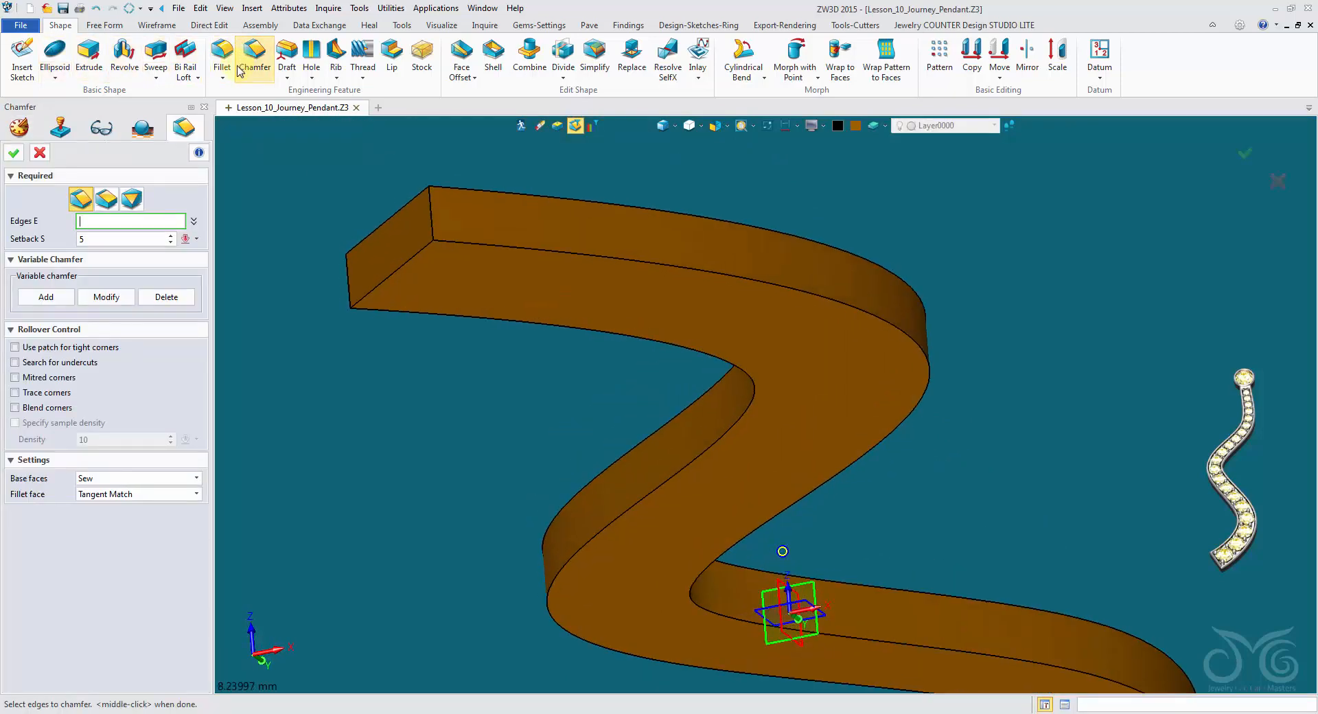
left_click(147, 237)
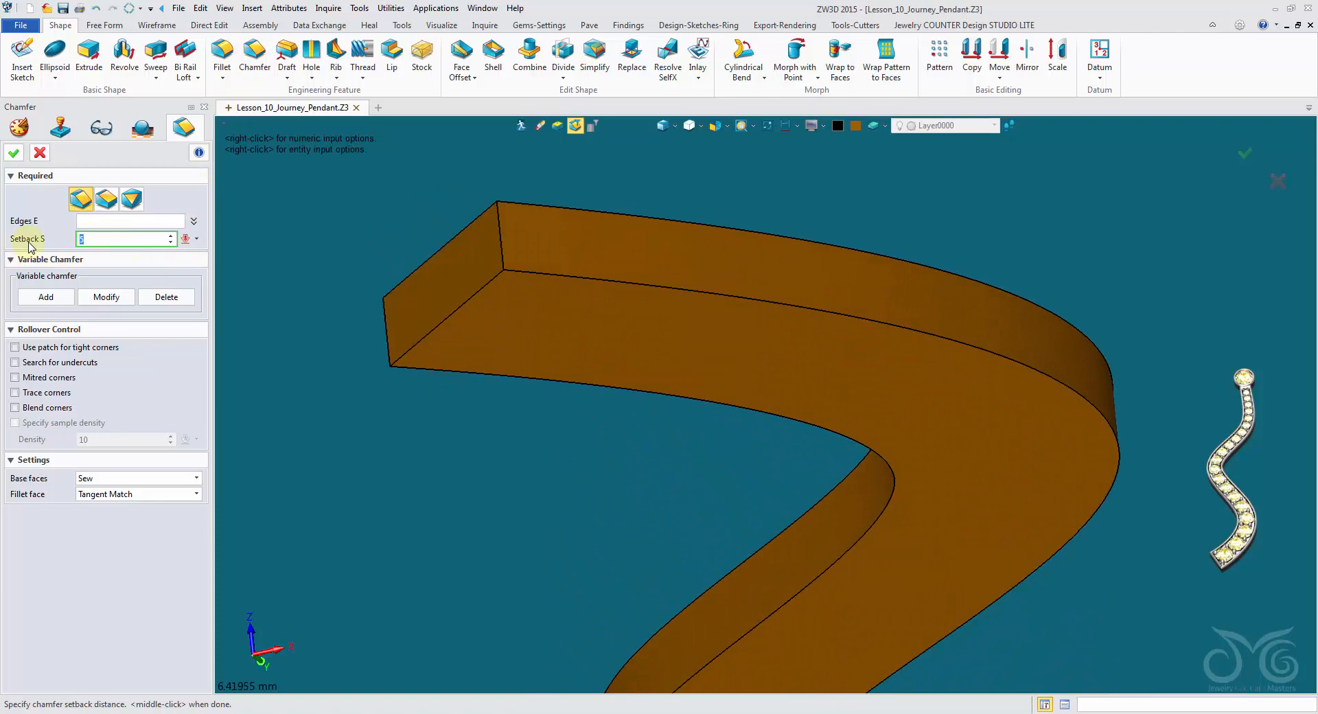
left_click(107, 226)
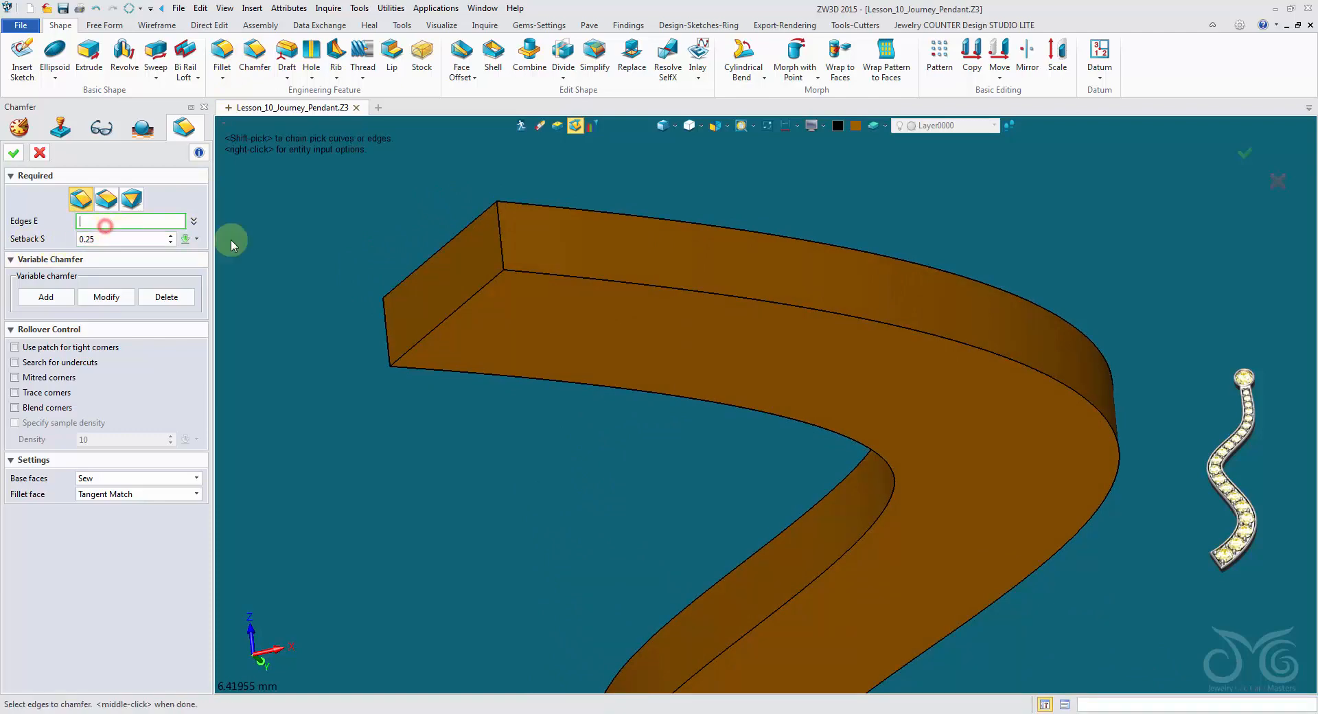
- Try the symmetric chamfer on one long underside edge and inspect its preview from the end of the body
left_click(544, 267)
mouse_move(390, 483)
right_mouse_down()
mouse_move(488, 317)
mouse_move(559, 300)
mouse_move(528, 315)
right_mouse_up()
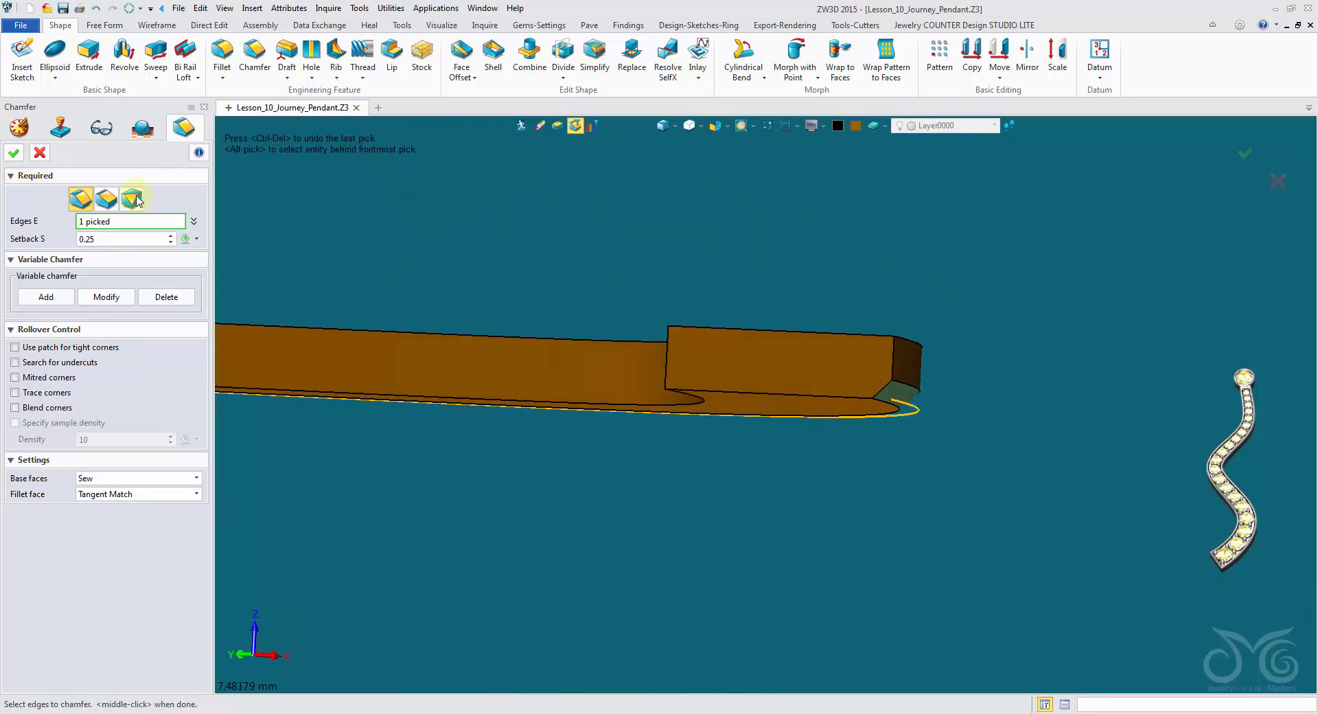
scroll(756, 402, "up", 3)
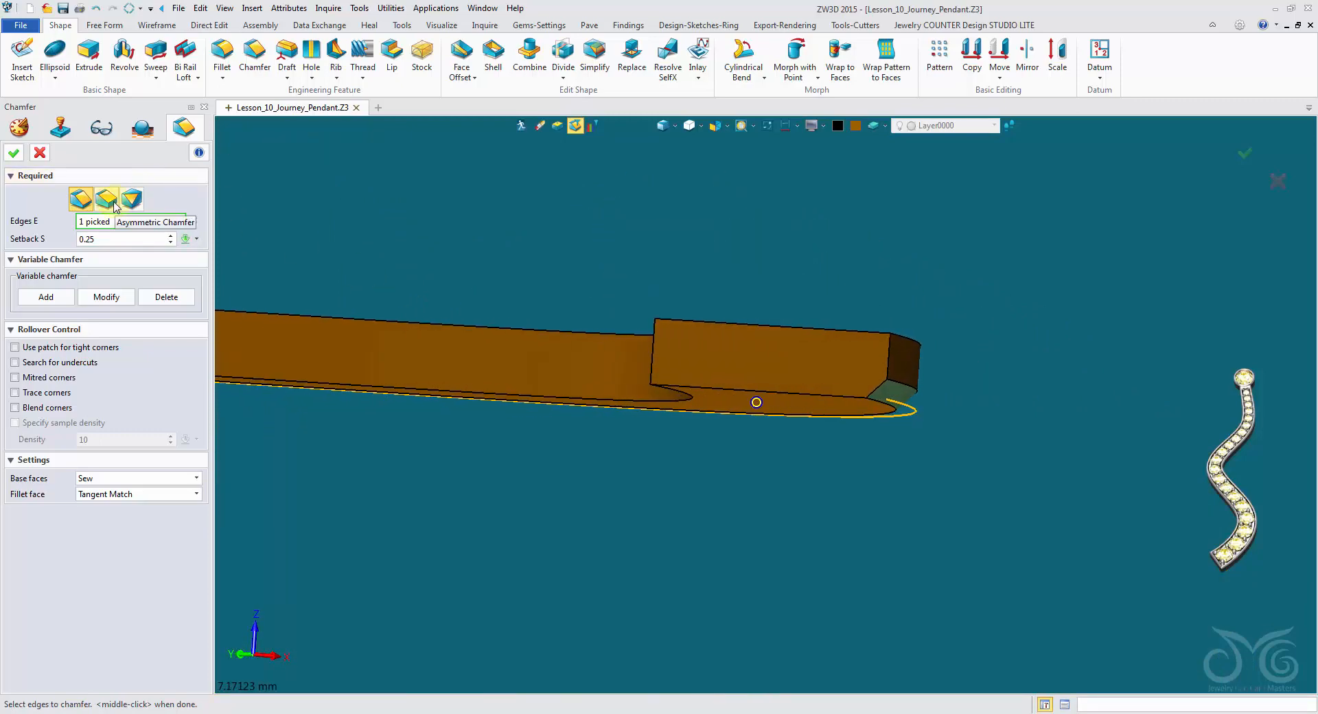
mouse_move(755, 403)
right_mouse_down()
mouse_move(726, 415)
mouse_move(920, 430)
mouse_move(944, 417)
mouse_move(990, 461)
right_mouse_up()
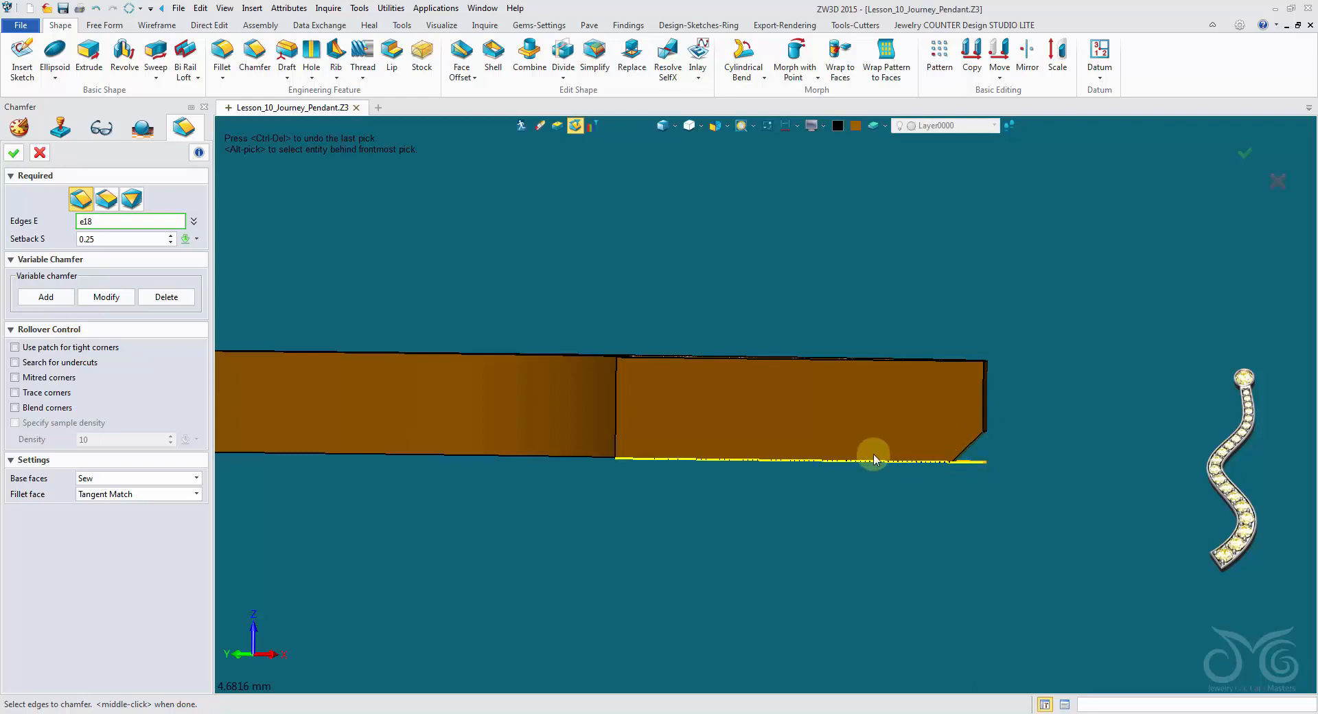
right_click_drag(874, 455, 104, 192)
- Switch to an asymmetric chamfer with a first setback of 0.25 and an angle of 70
left_click(107, 200)
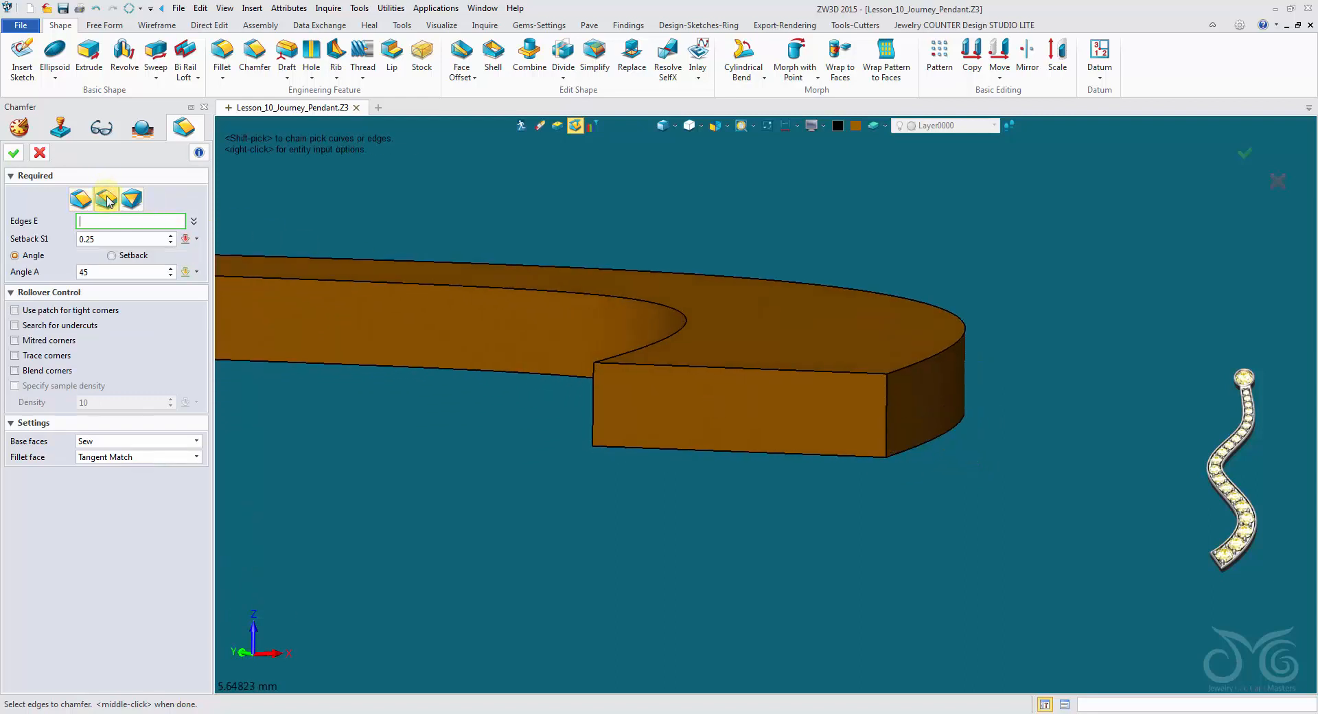
left_click(121, 236)
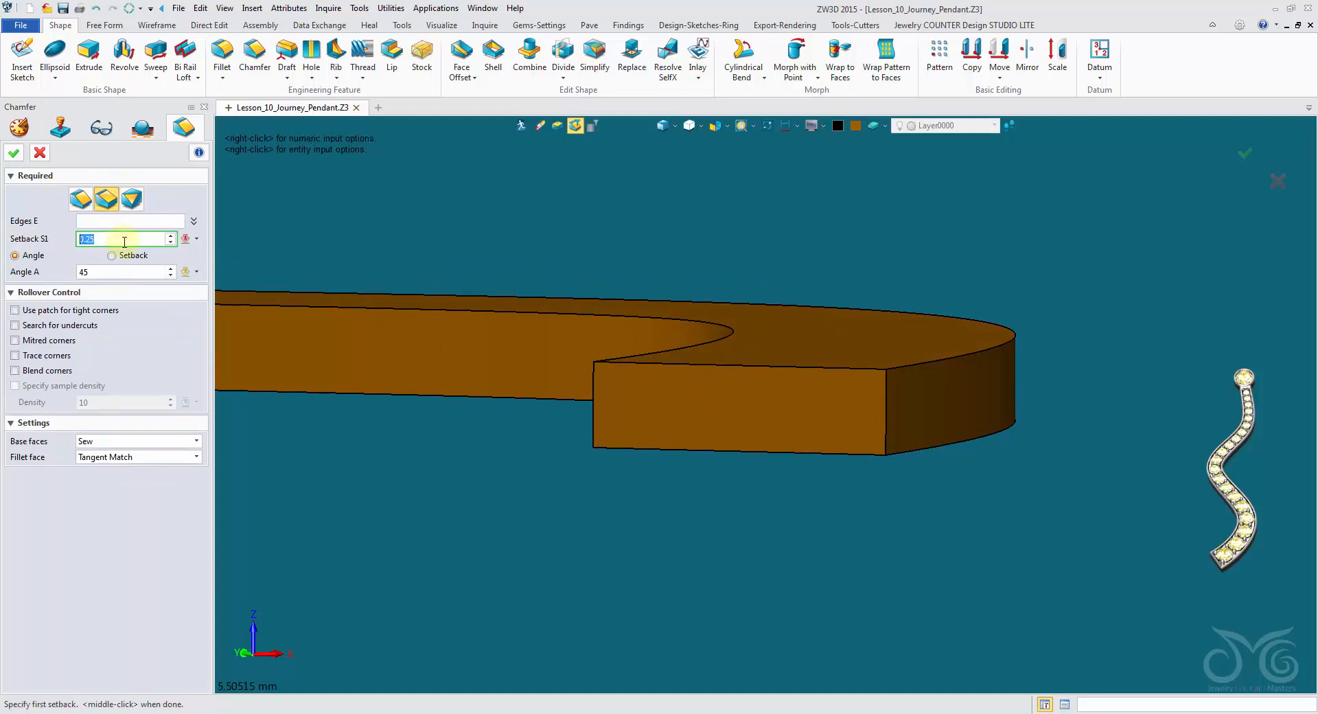
key("Tab")
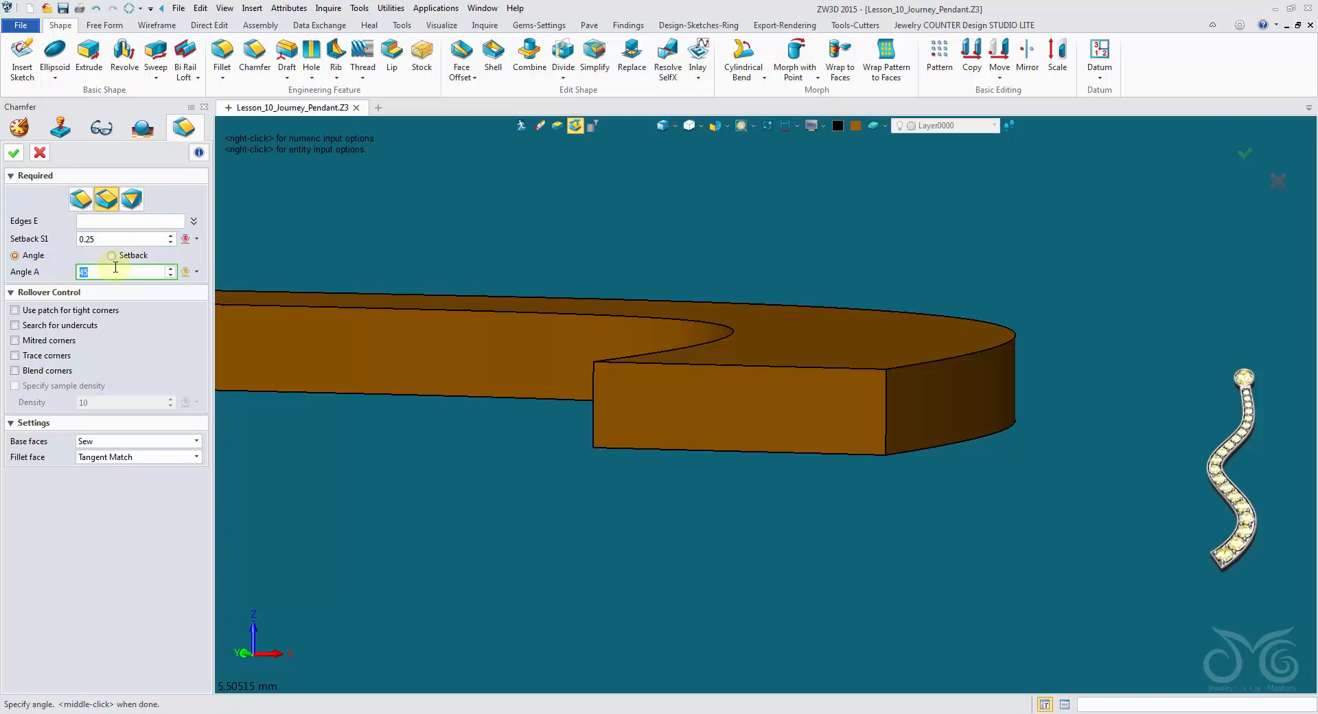
left_click(121, 240)
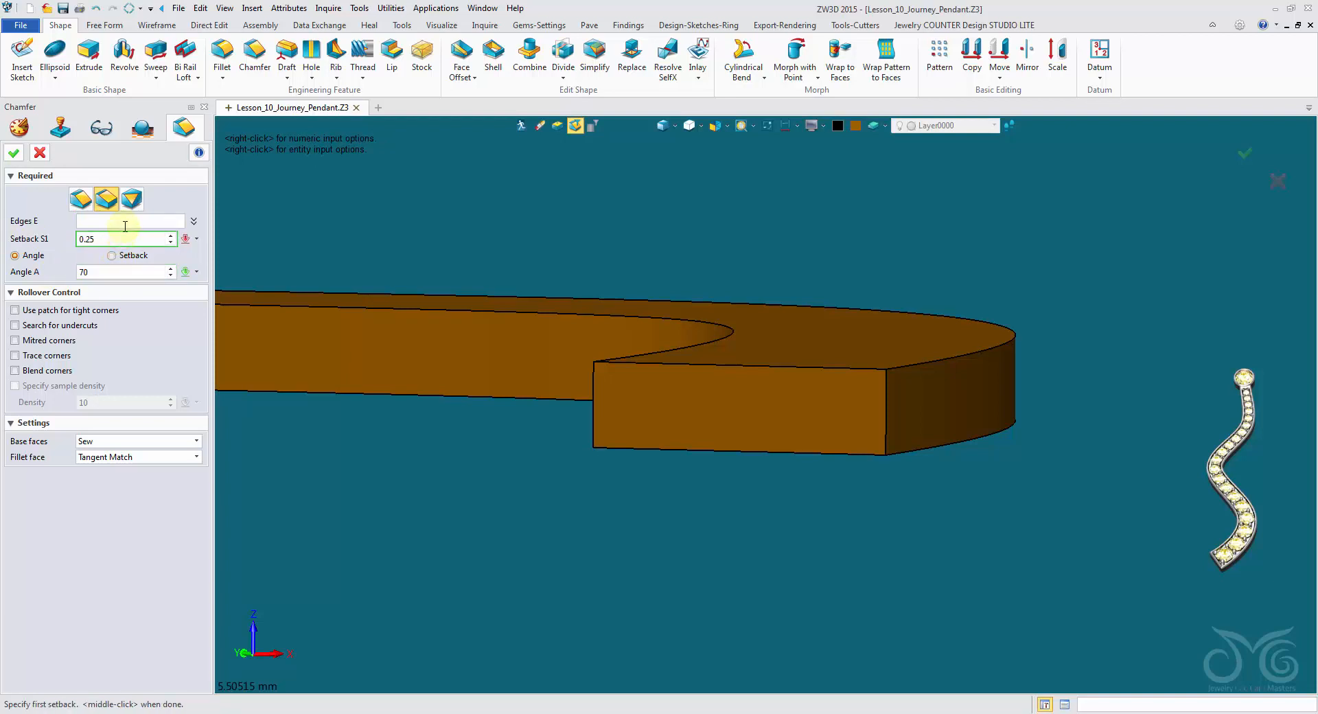
left_click(125, 226)
- Add the wide end's underside edge to the chamfer, with the underside face as its first side
middle_click_drag(776, 659, 721, 508)
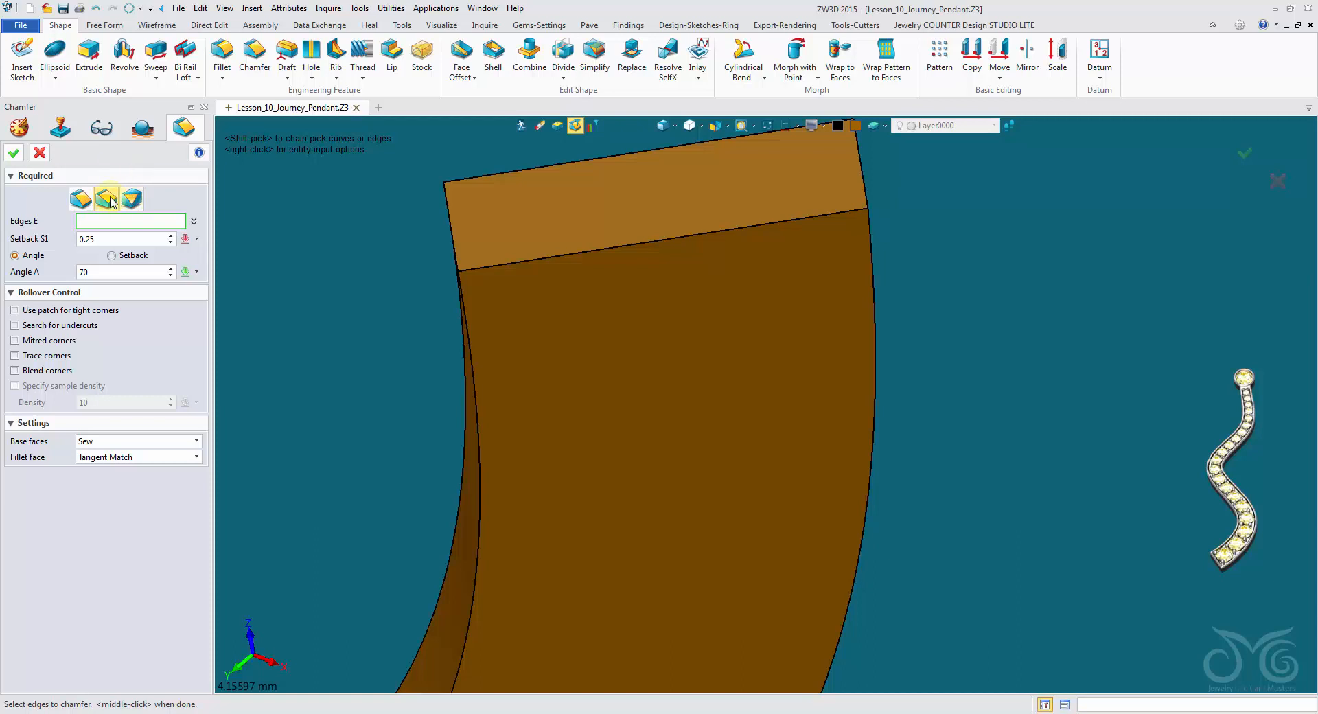
middle_click_drag(470, 333, 475, 341)
left_click(520, 266)
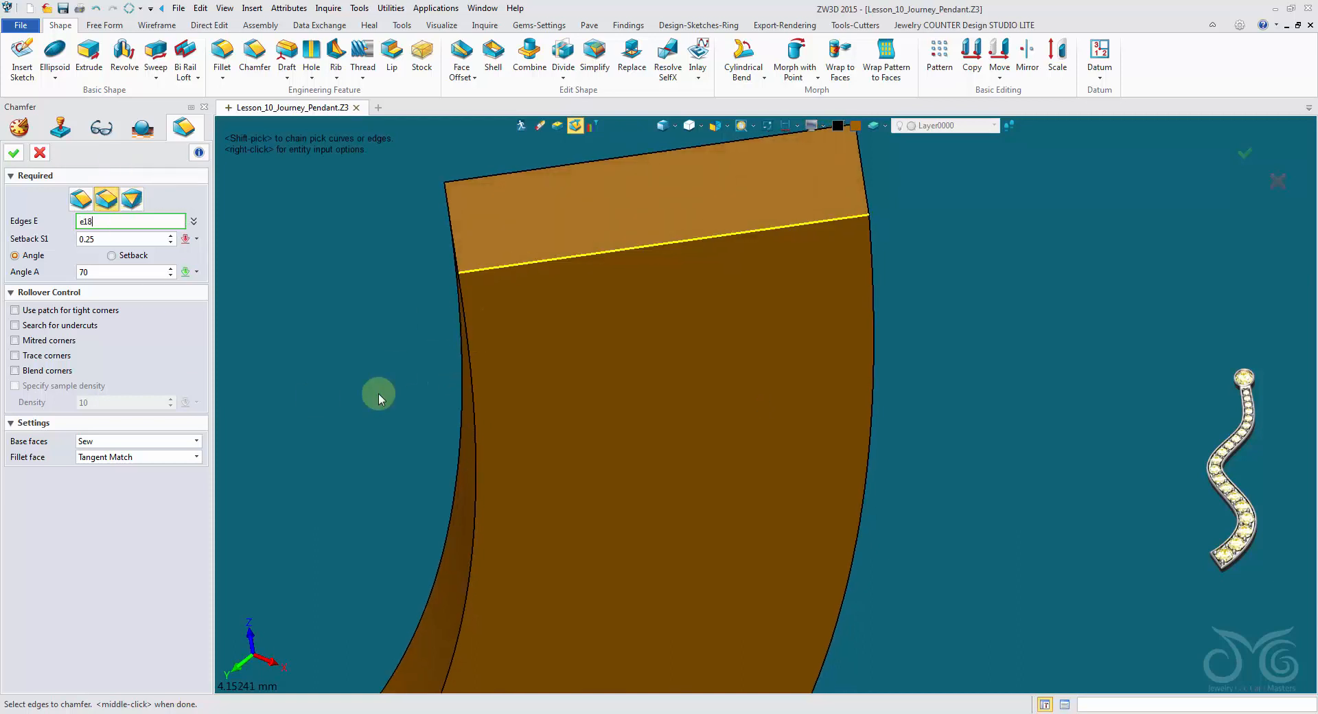
middle_click(295, 622)
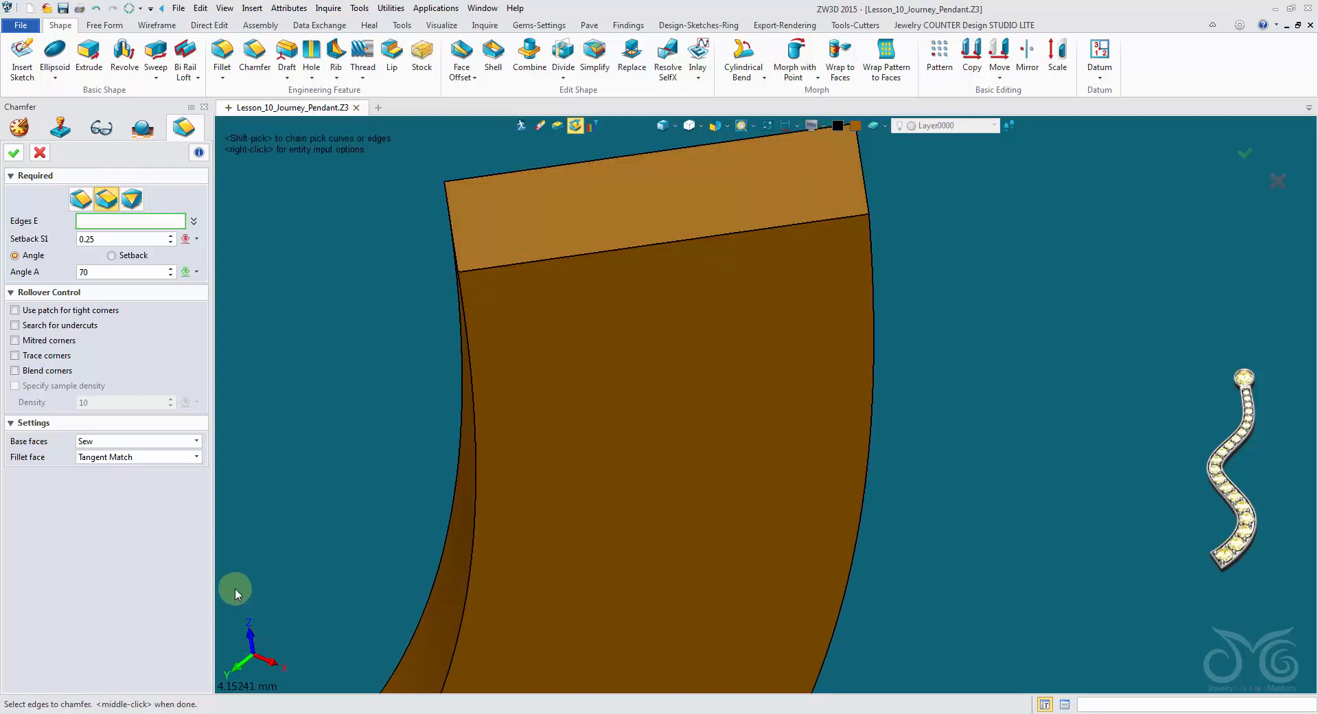
left_click(572, 259)
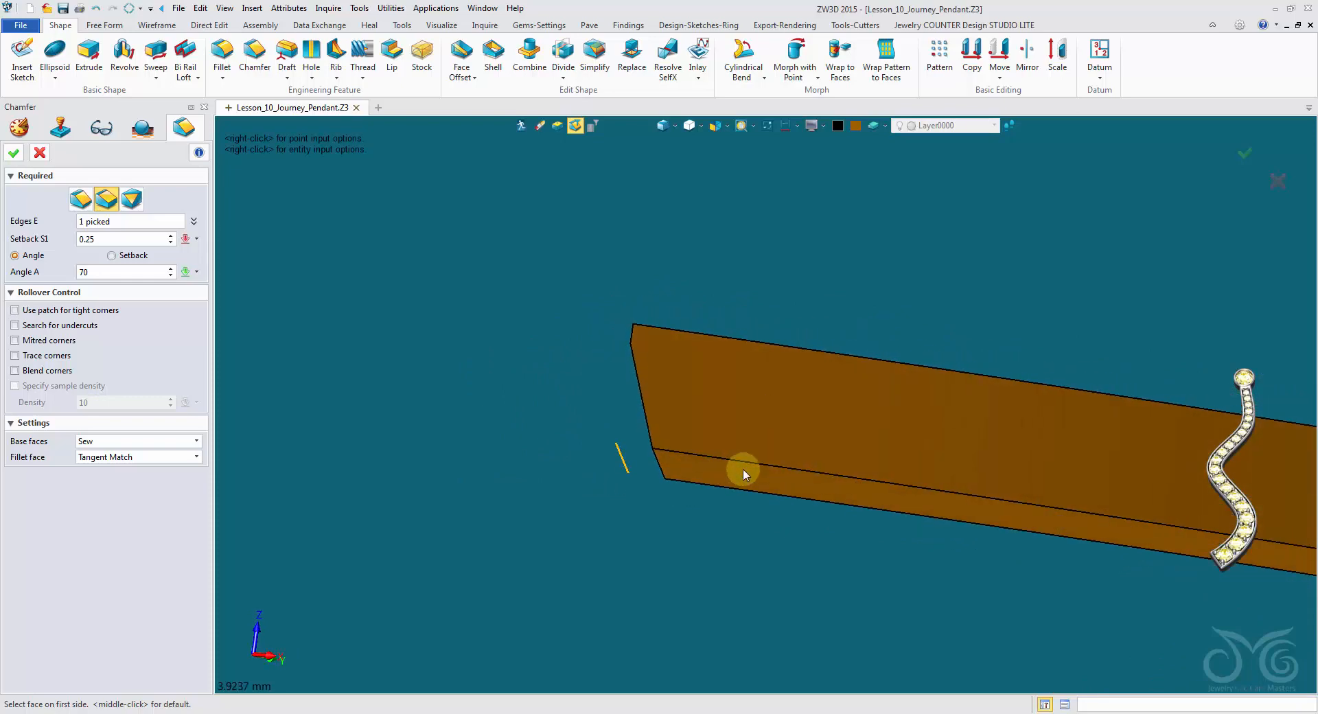
left_click(726, 473)
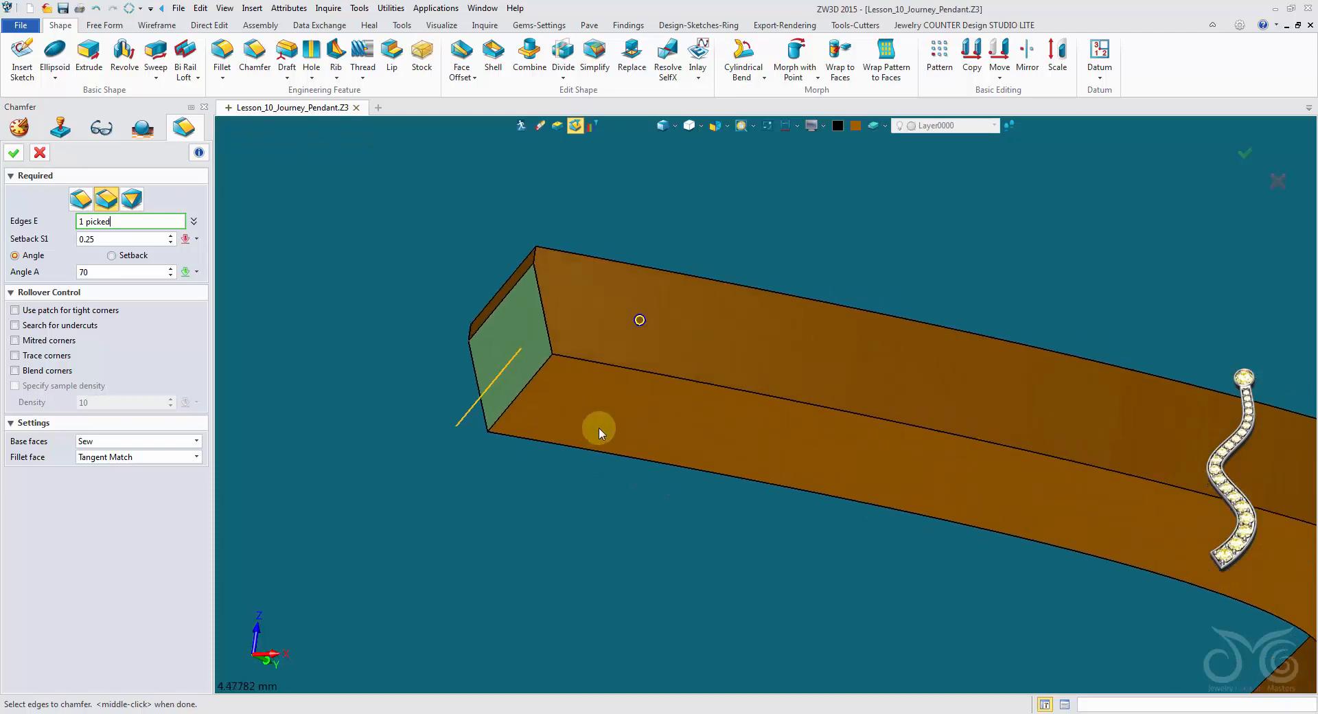
- Add both long underside edges to the chamfer, with the underside face as the first side for each
left_click(631, 373)
left_click(630, 389)
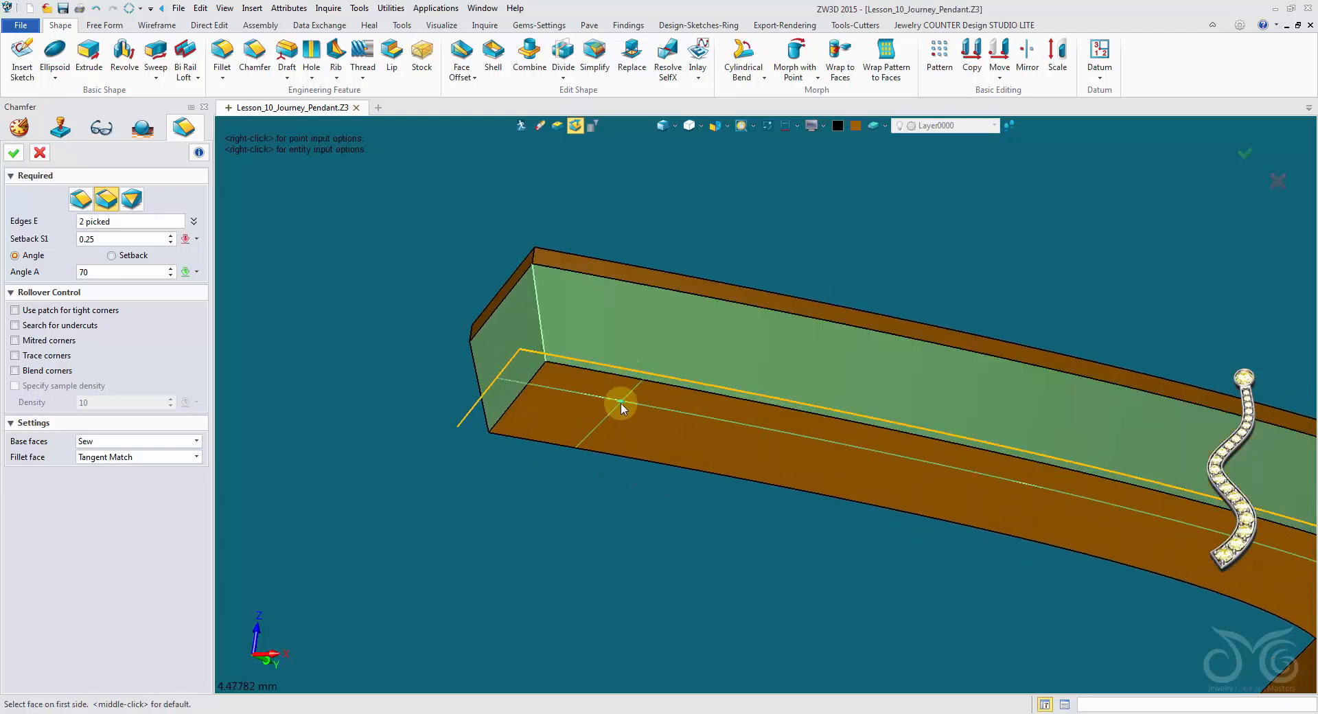
left_click(552, 508)
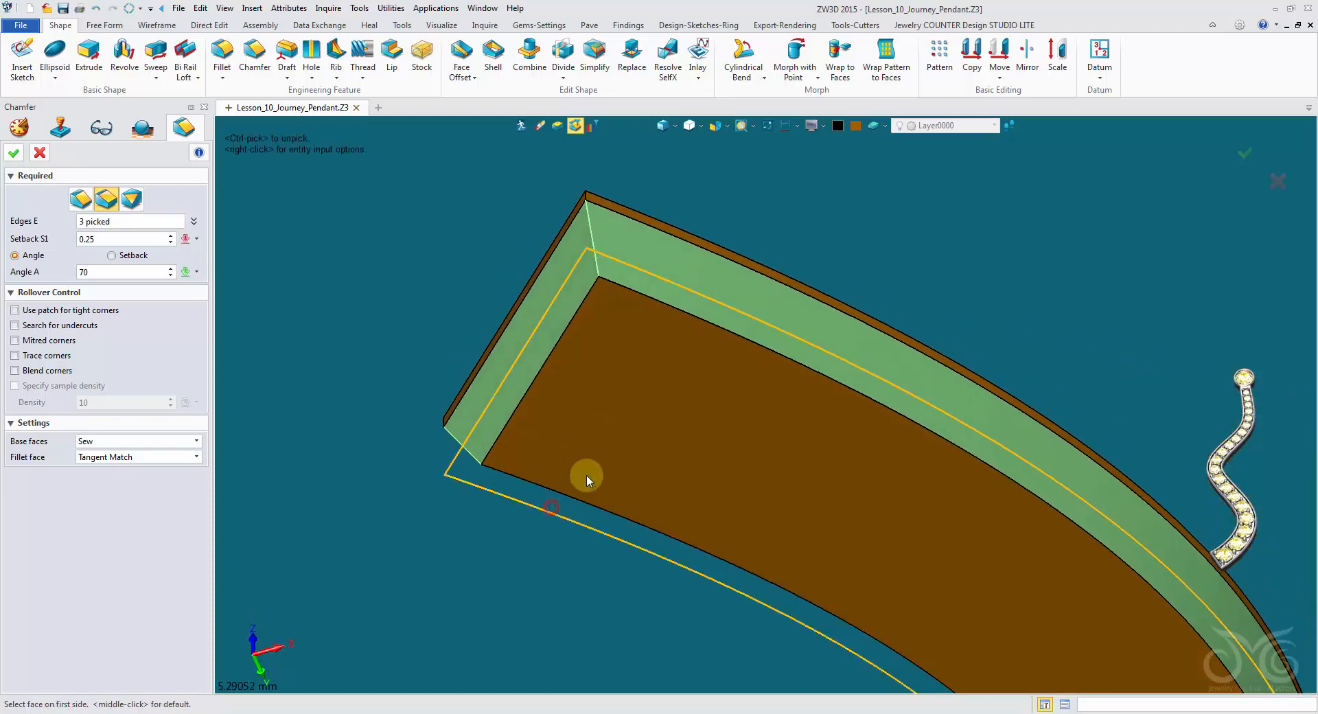
left_click(608, 454)
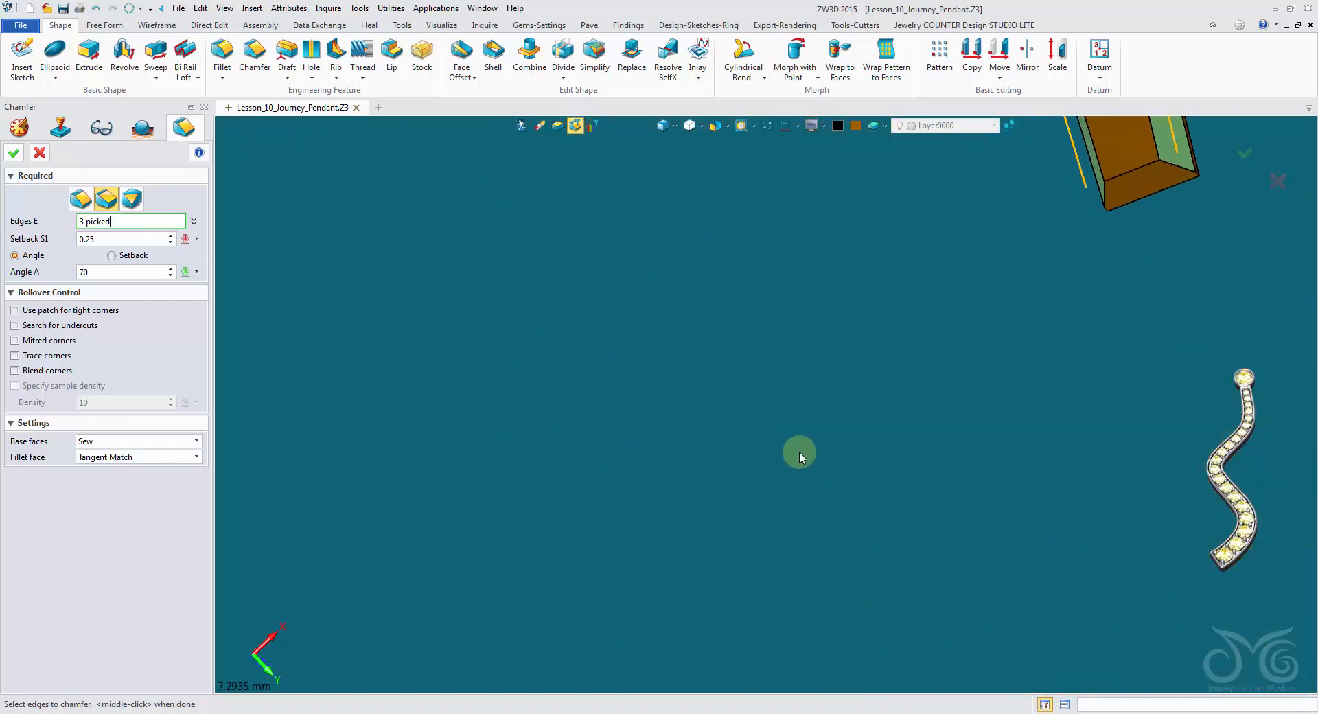
- Add the narrow end's underside edge with the underside face as its first side, and apply the asymmetric chamfer
left_click(997, 408)
middle_click(996, 405)
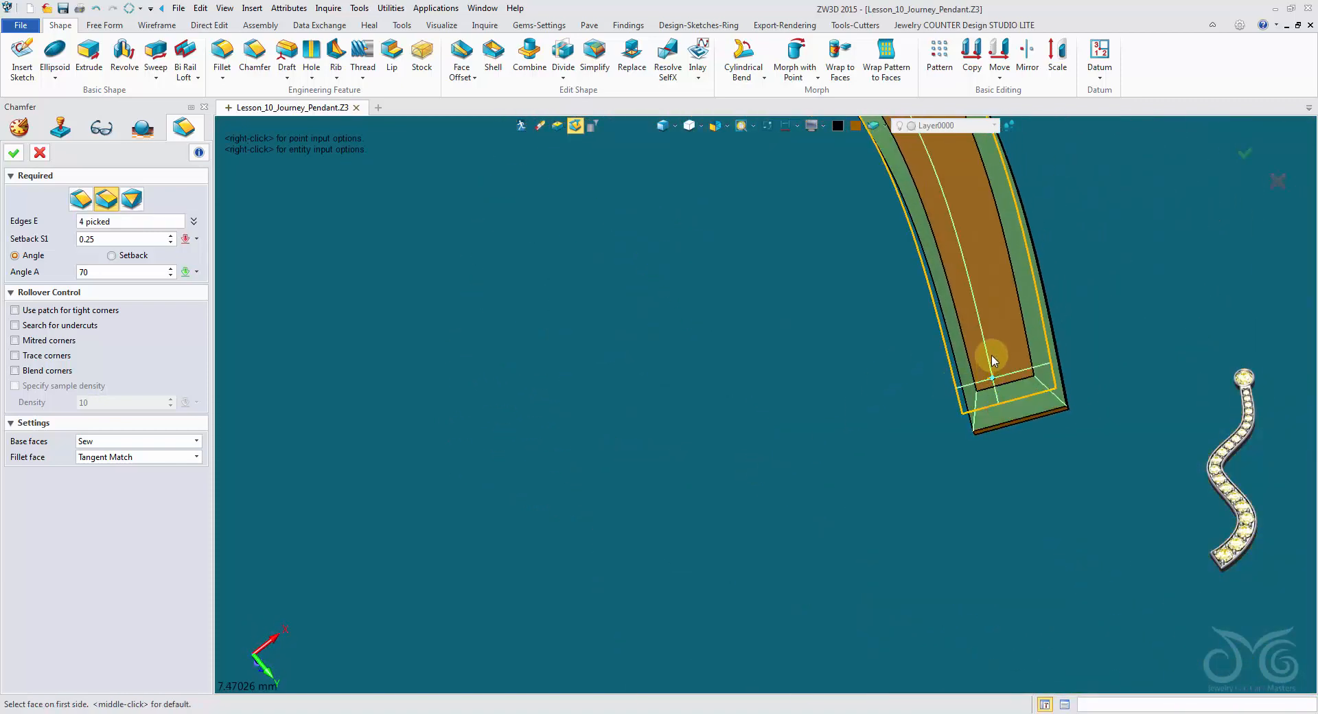
left_click(991, 355)
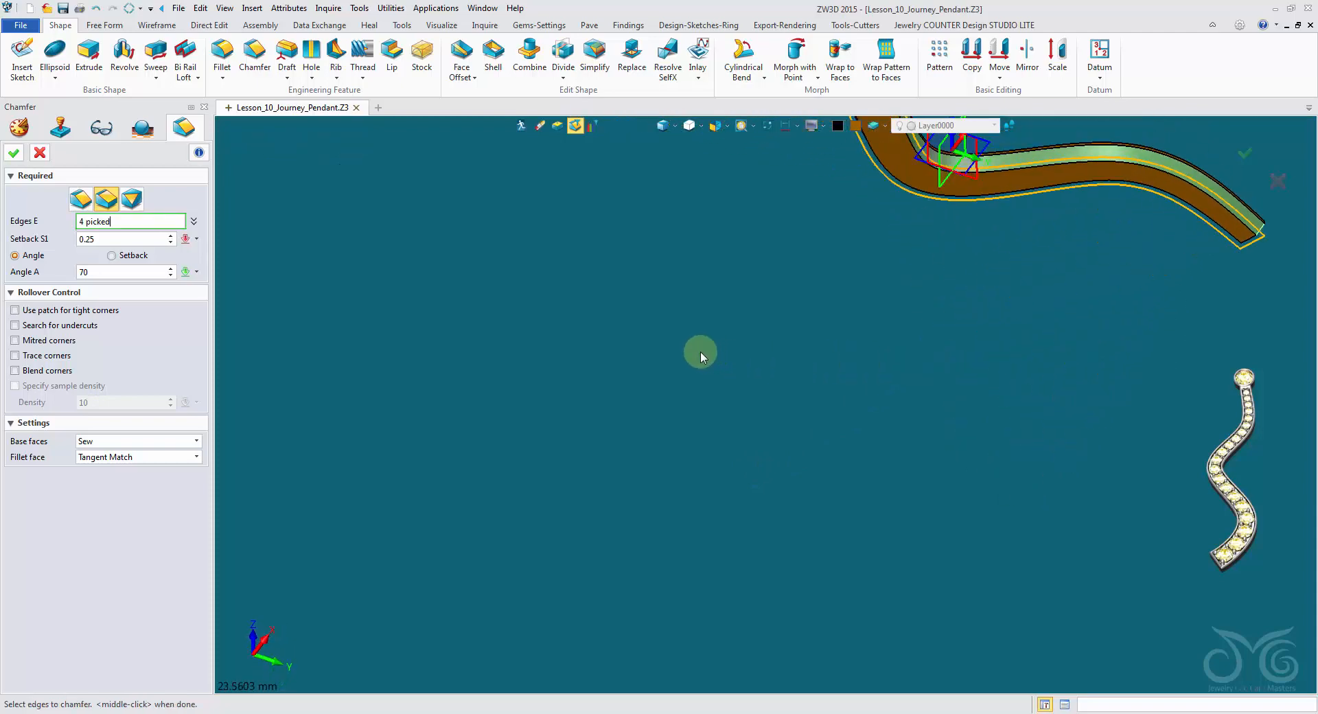
left_click(14, 152)
- Unblank the hidden wavy base body beneath the chamfered body
right_click(403, 264)
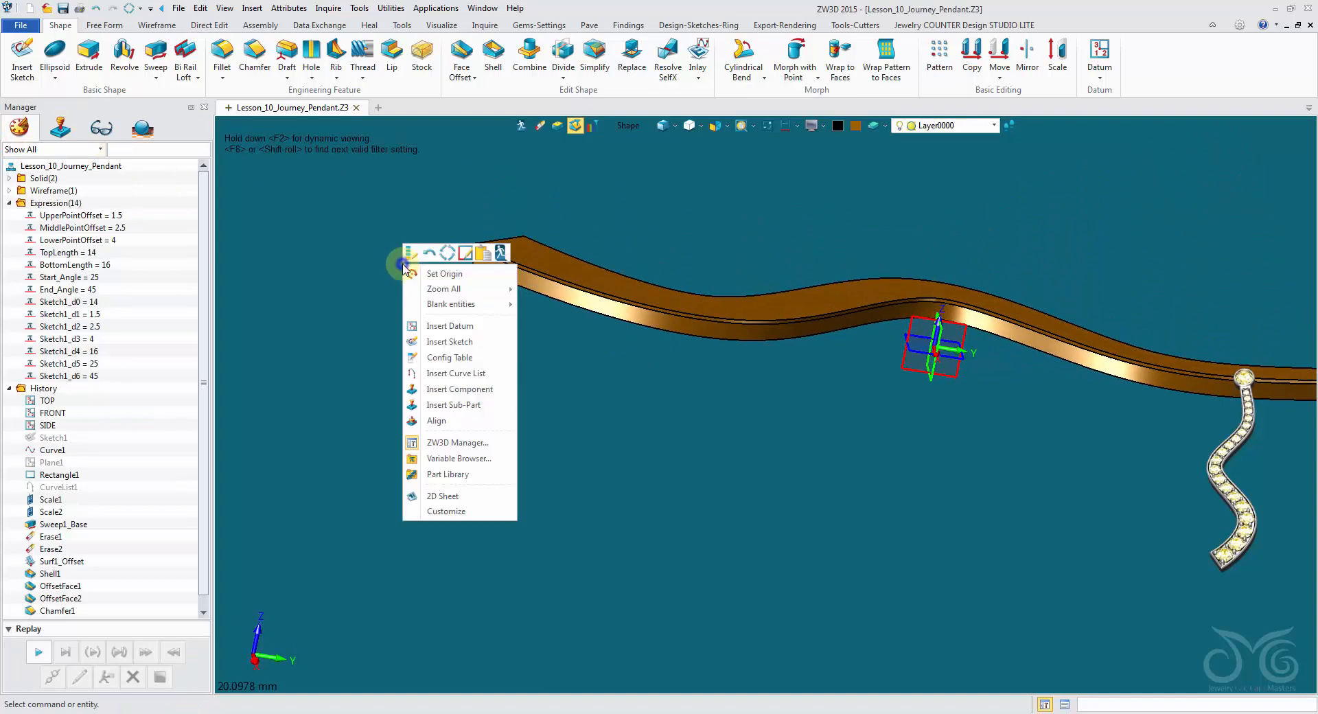
mouse_move(465, 316)
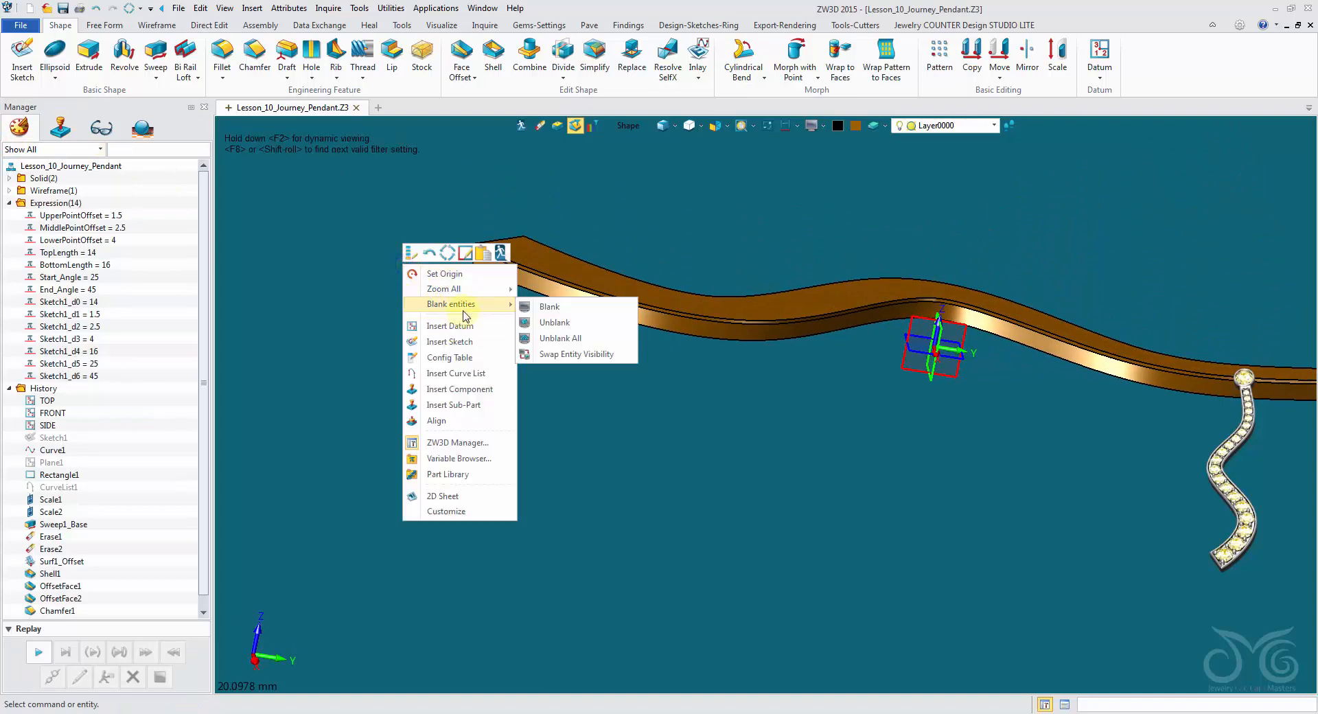
left_click(553, 321)
left_click(537, 315)
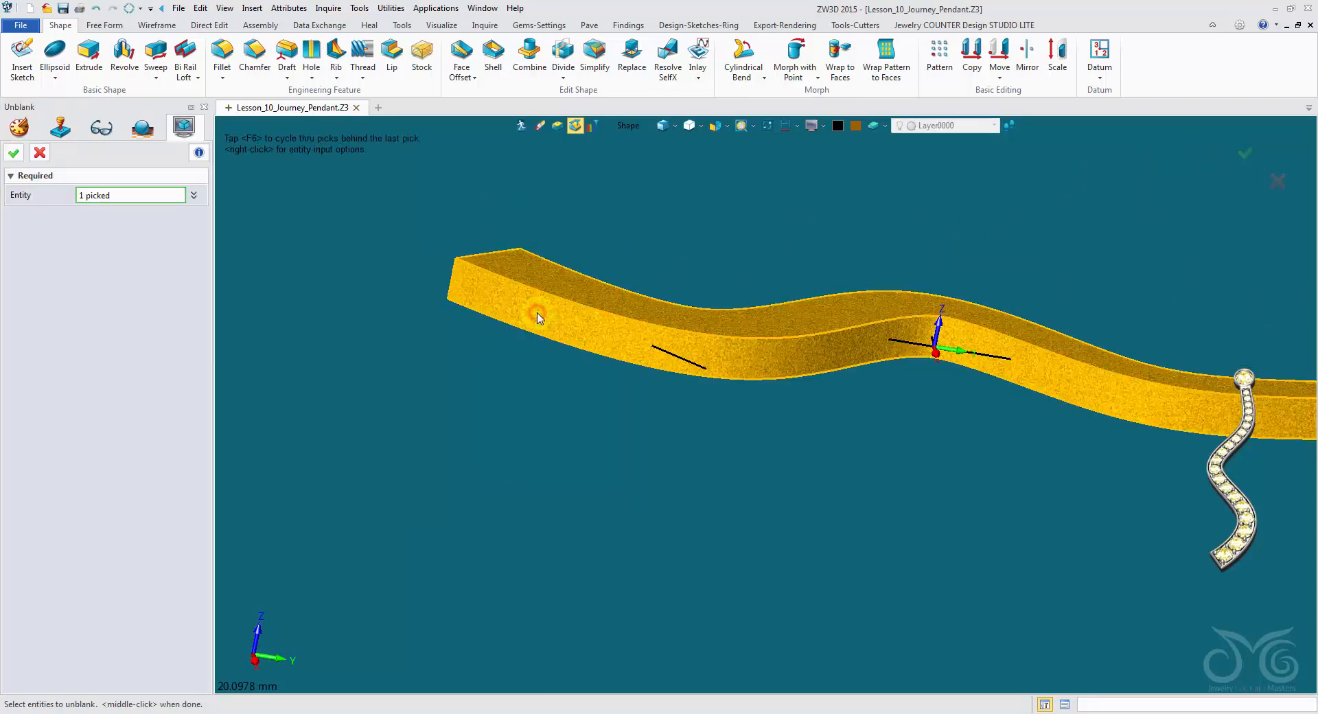
left_click(24, 153)
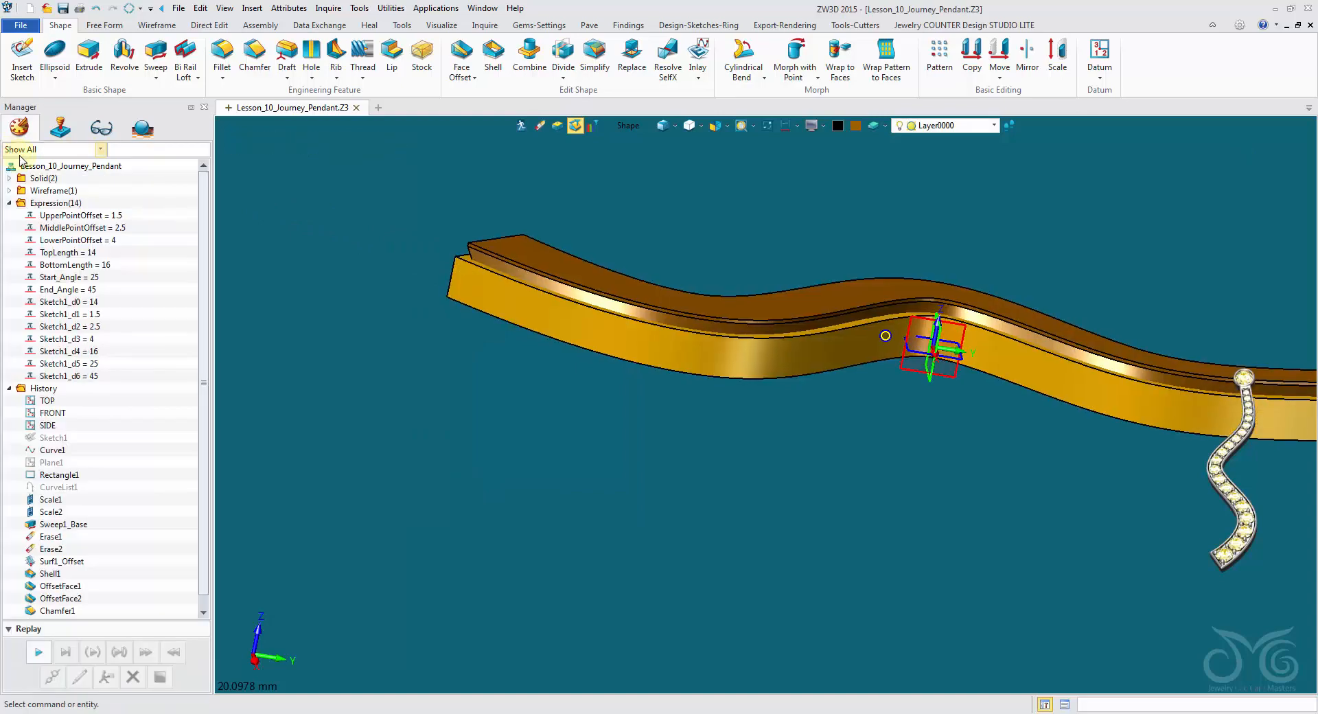
- Redefine the underside chamfer, accepting the history replay, and set its first setback to 0.2
mouse_move(149, 266)
right_mouse_down()
mouse_move(296, 302)
mouse_move(303, 254)
right_mouse_up()
right_click(293, 242)
left_click(297, 231)
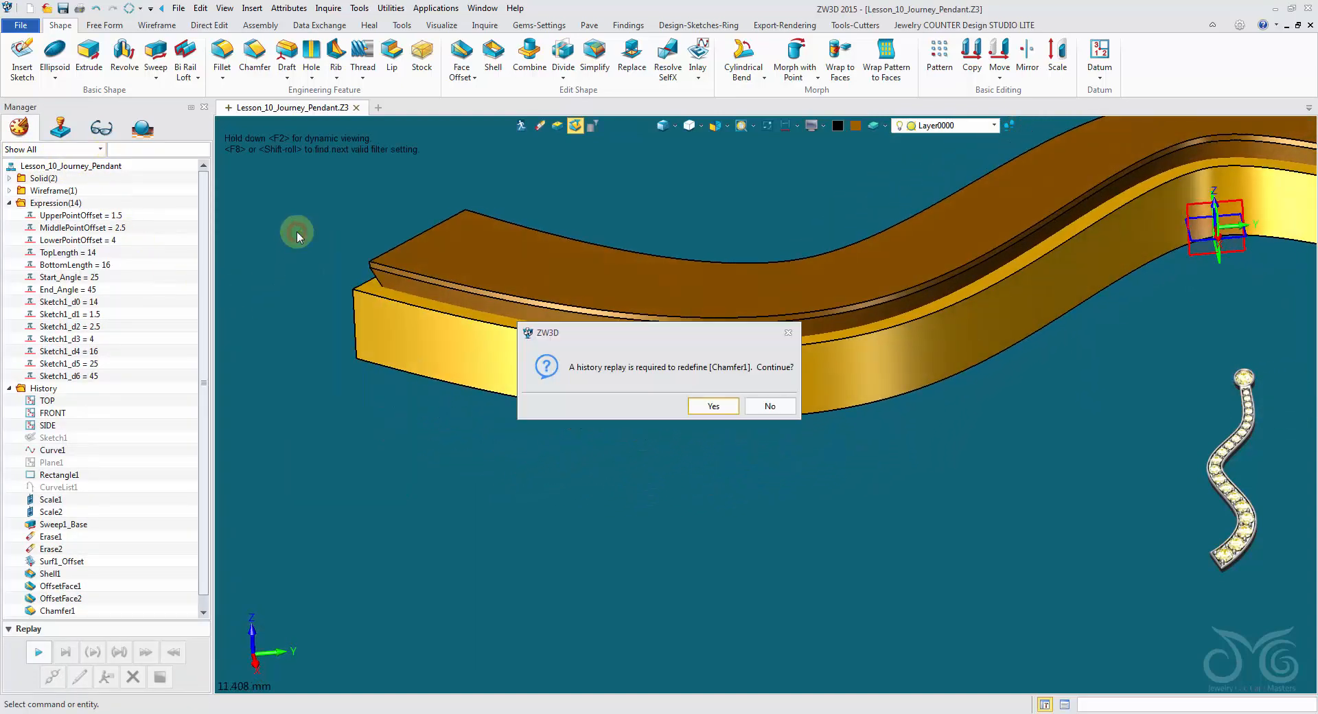
left_click(707, 410)
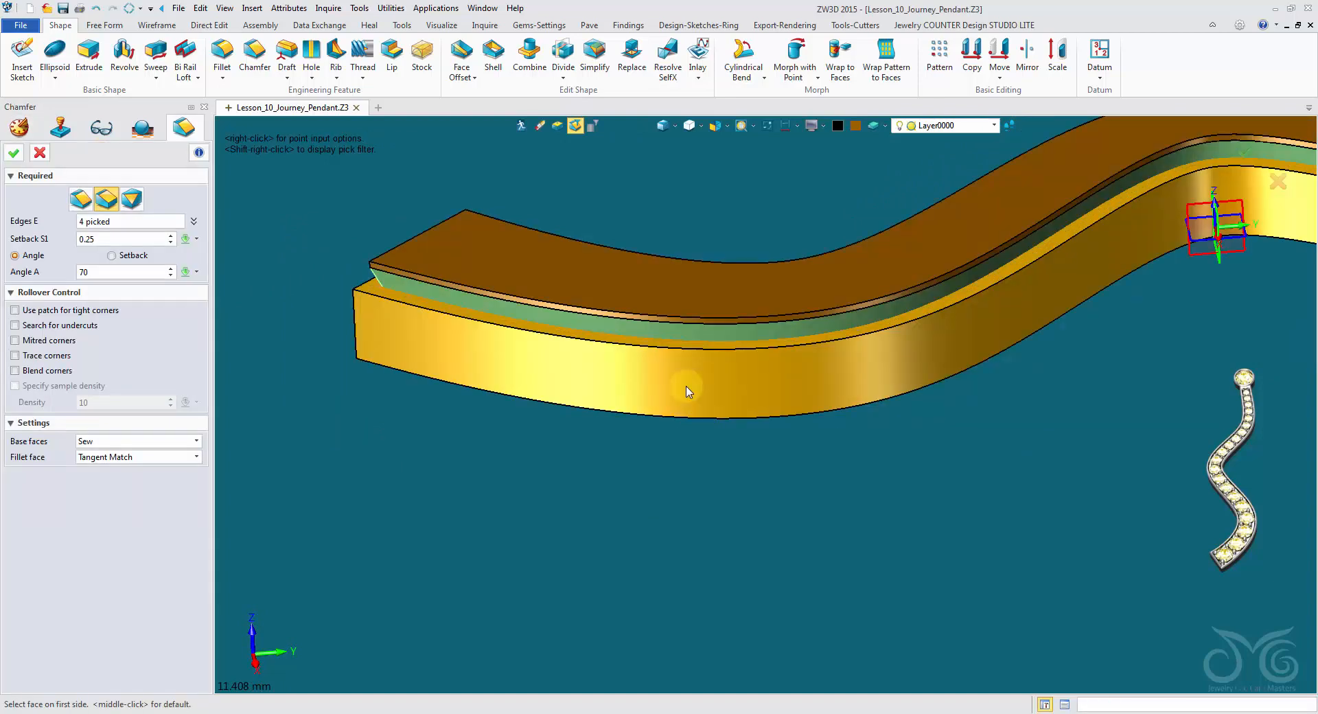
right_click_drag(689, 388, 570, 374)
scroll(425, 350, "up", 4)
scroll(356, 341, "up", 1)
mouse_move(343, 336)
right_mouse_down()
mouse_move(182, 279)
mouse_move(149, 252)
right_mouse_up()
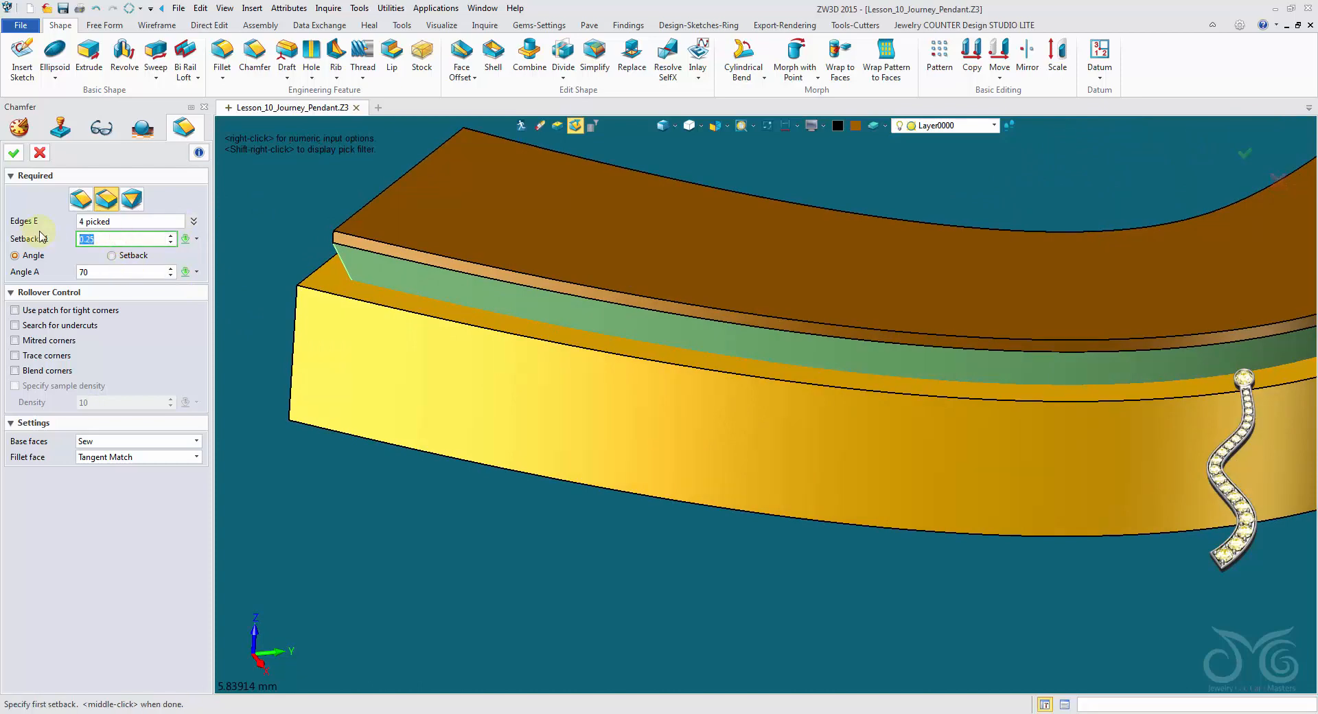
- Lower the chamfer angle to 52, checking the gap to the base body's rim at the corners, and apply the redefinition
left_click(104, 272)
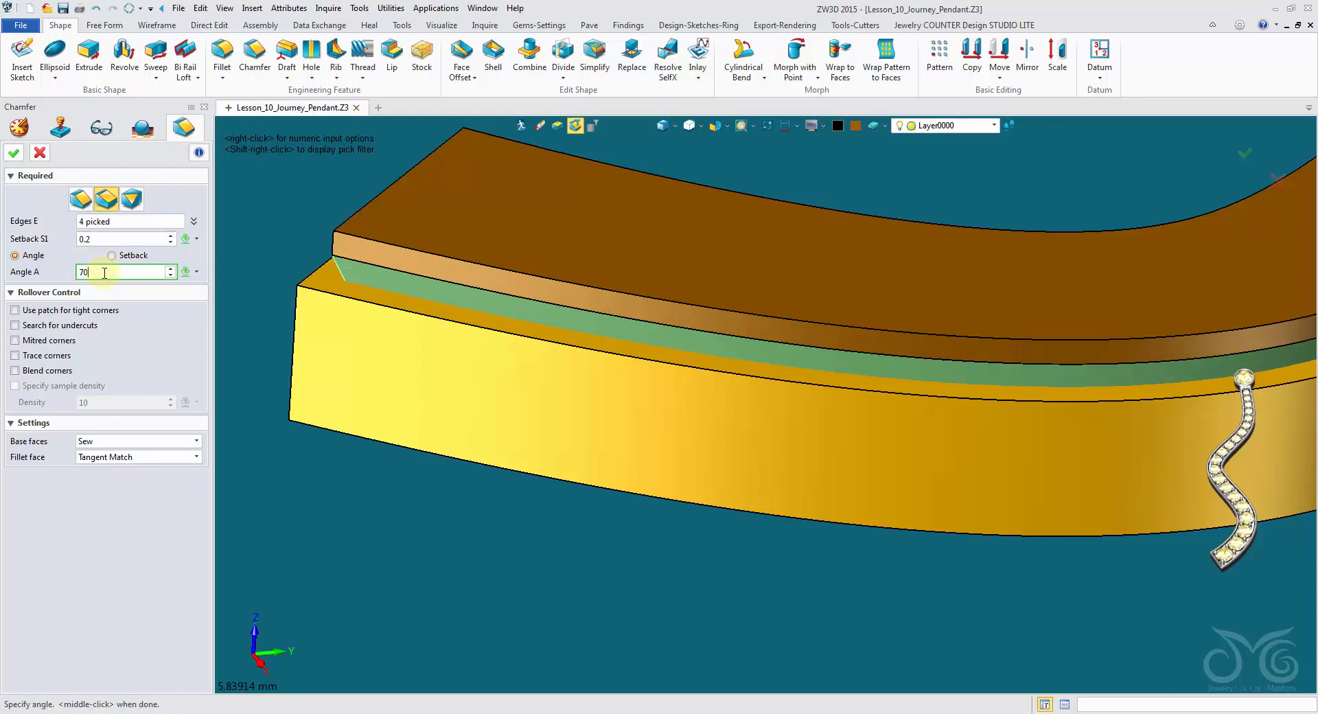
scroll(104, 274, "down", 5)
scroll(412, 333, "up", 6)
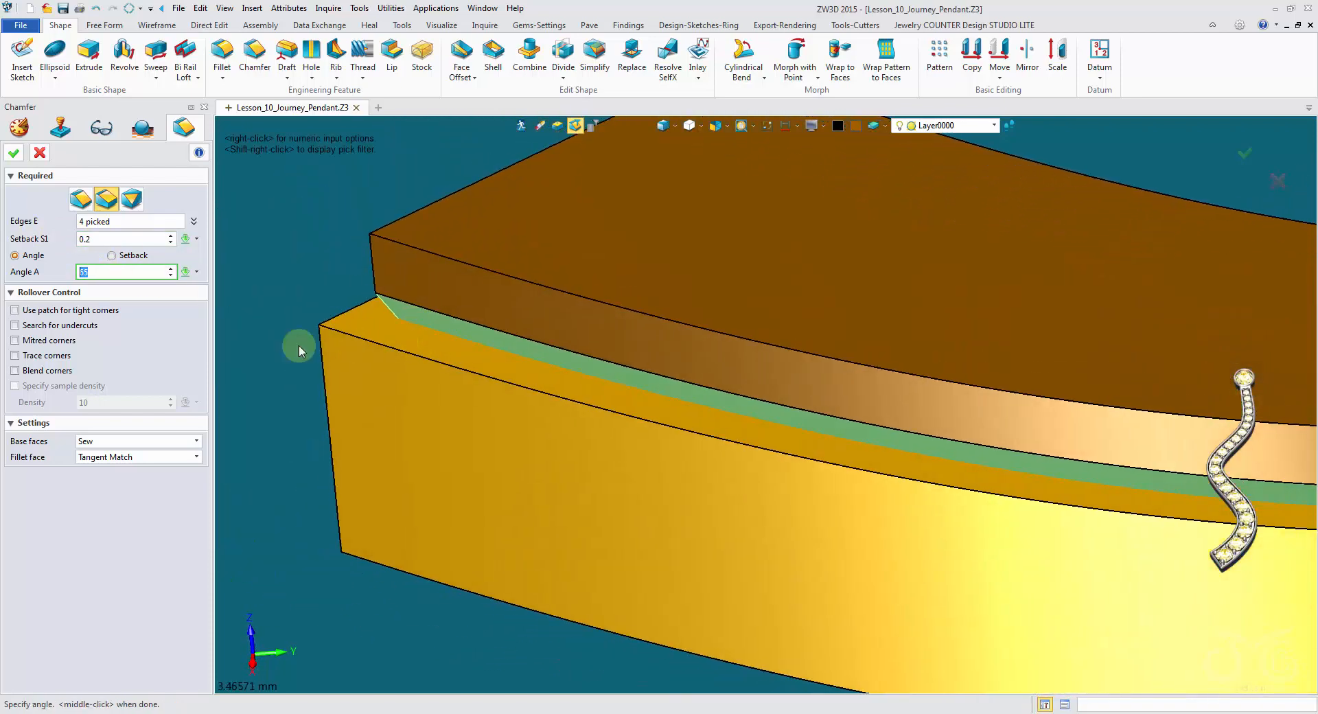
scroll(130, 272, "down", 3)
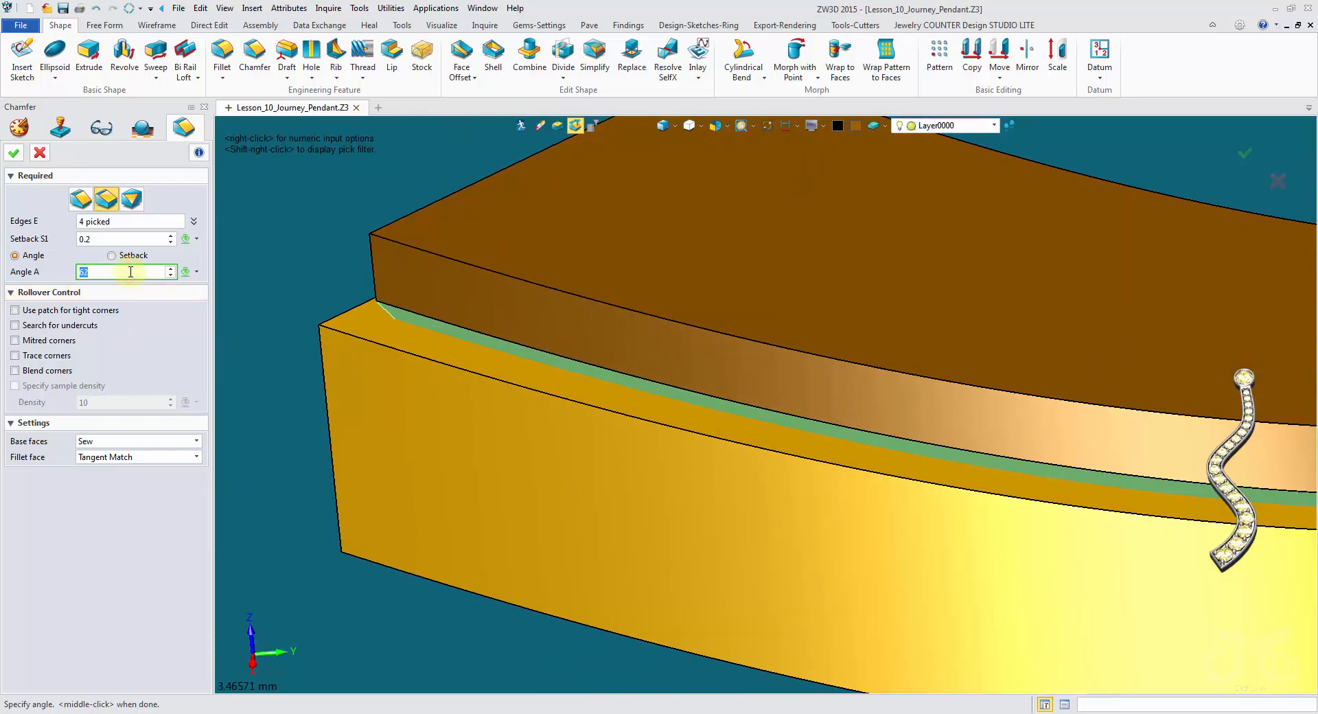
scroll(131, 272, "down", 7)
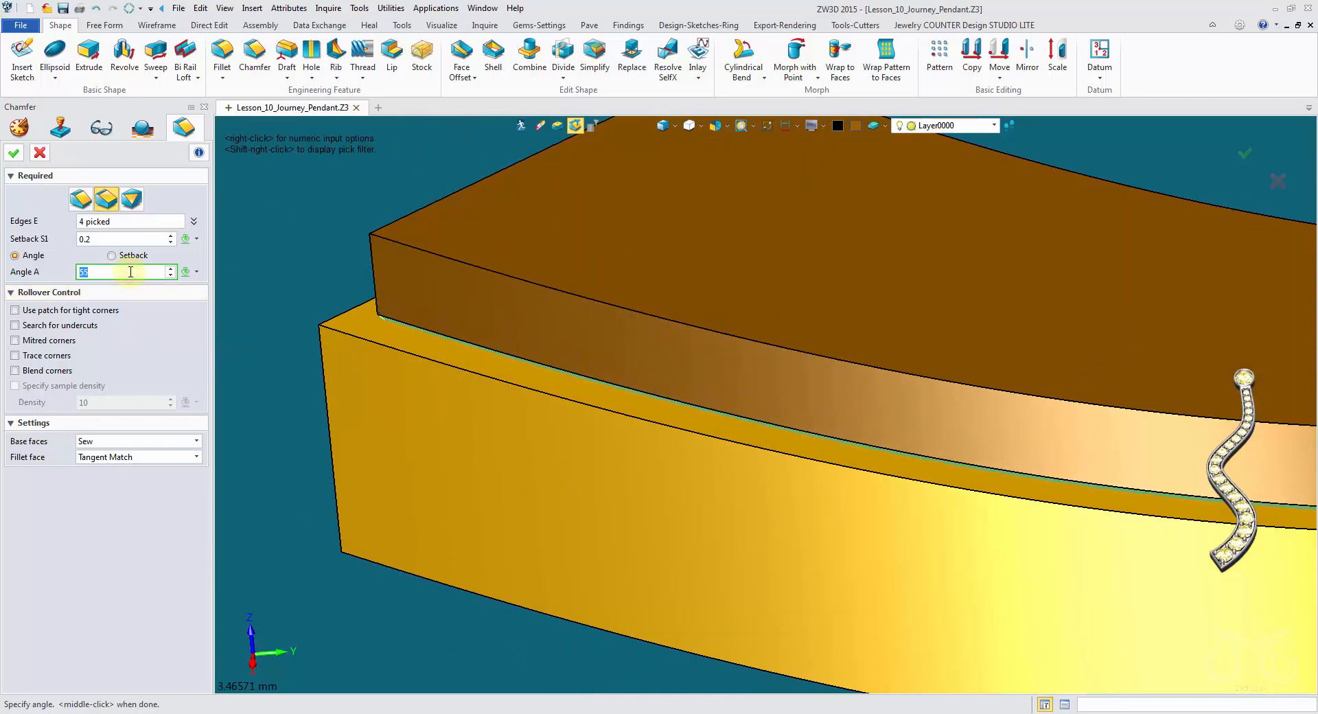
scroll(130, 271, "down", 2)
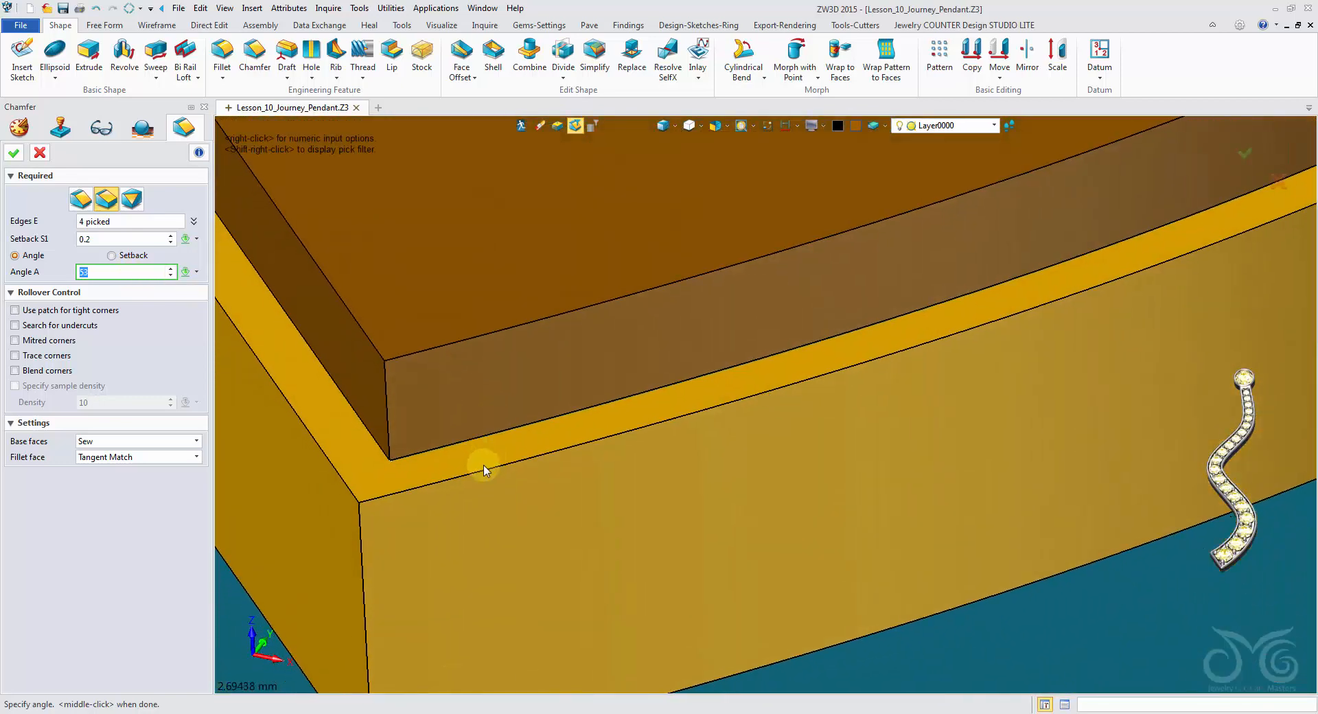
middle_click_drag(484, 470, 685, 549)
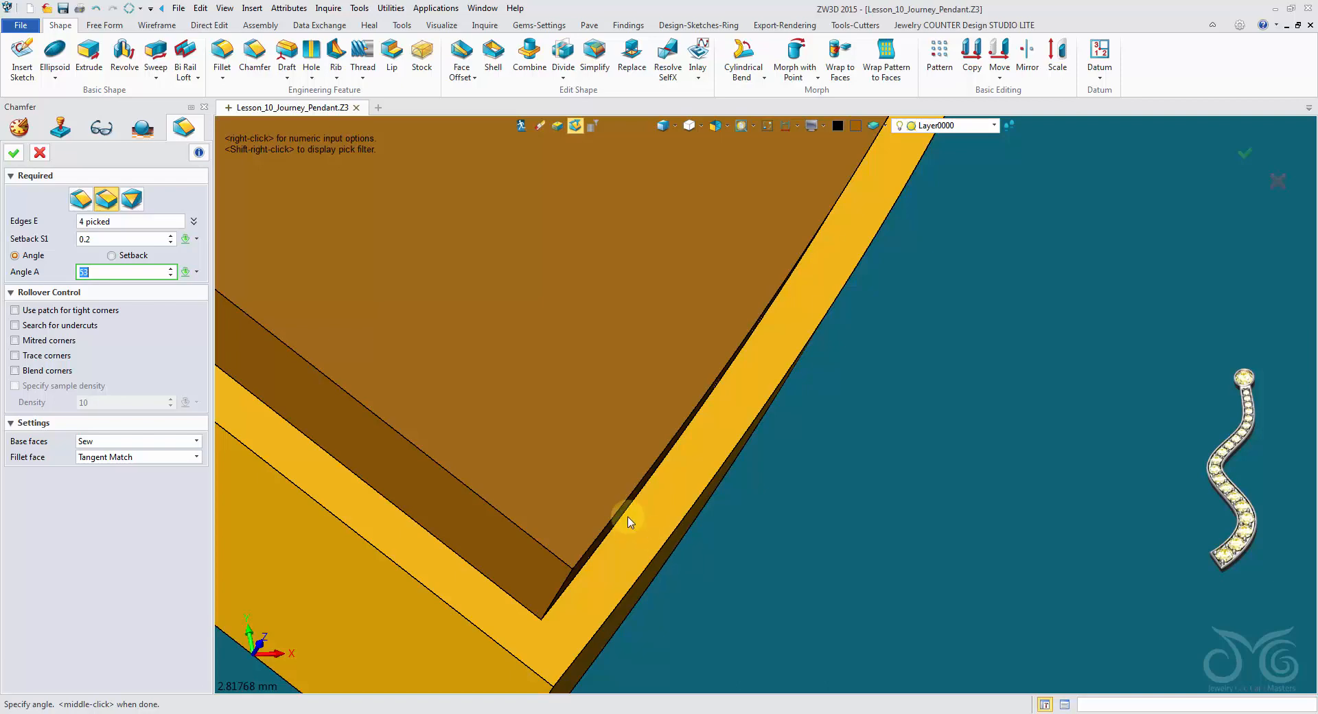
mouse_move(645, 526)
right_mouse_down()
mouse_move(671, 553)
mouse_move(752, 562)
mouse_move(268, 355)
mouse_move(168, 294)
mouse_move(132, 293)
right_mouse_up()
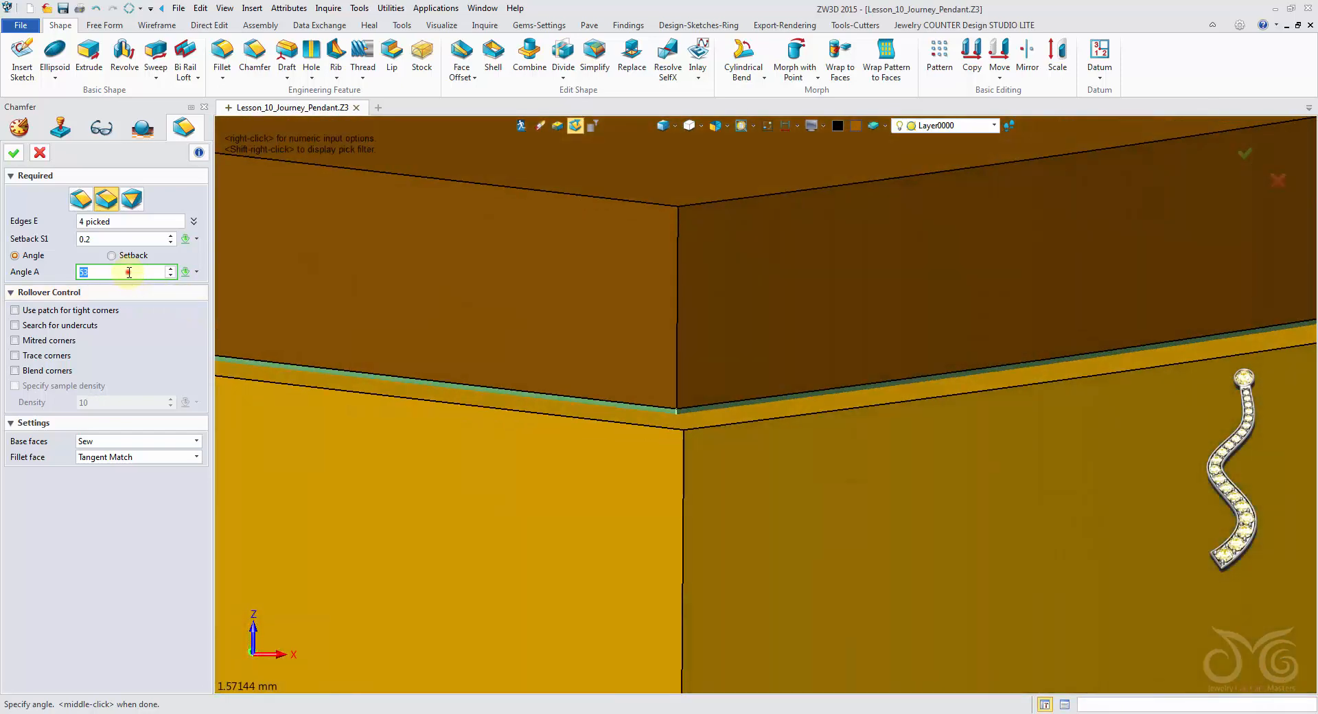
scroll(129, 272, "down", 2)
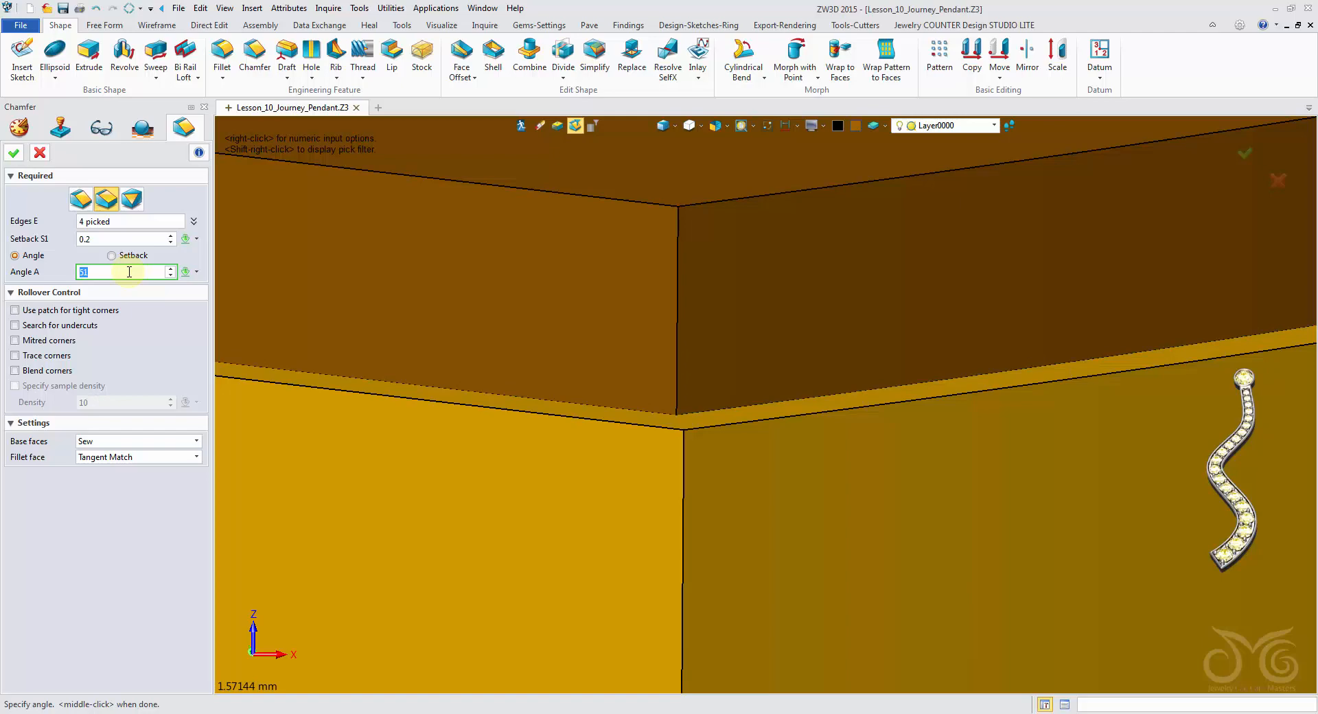
scroll(129, 272, "up", 1)
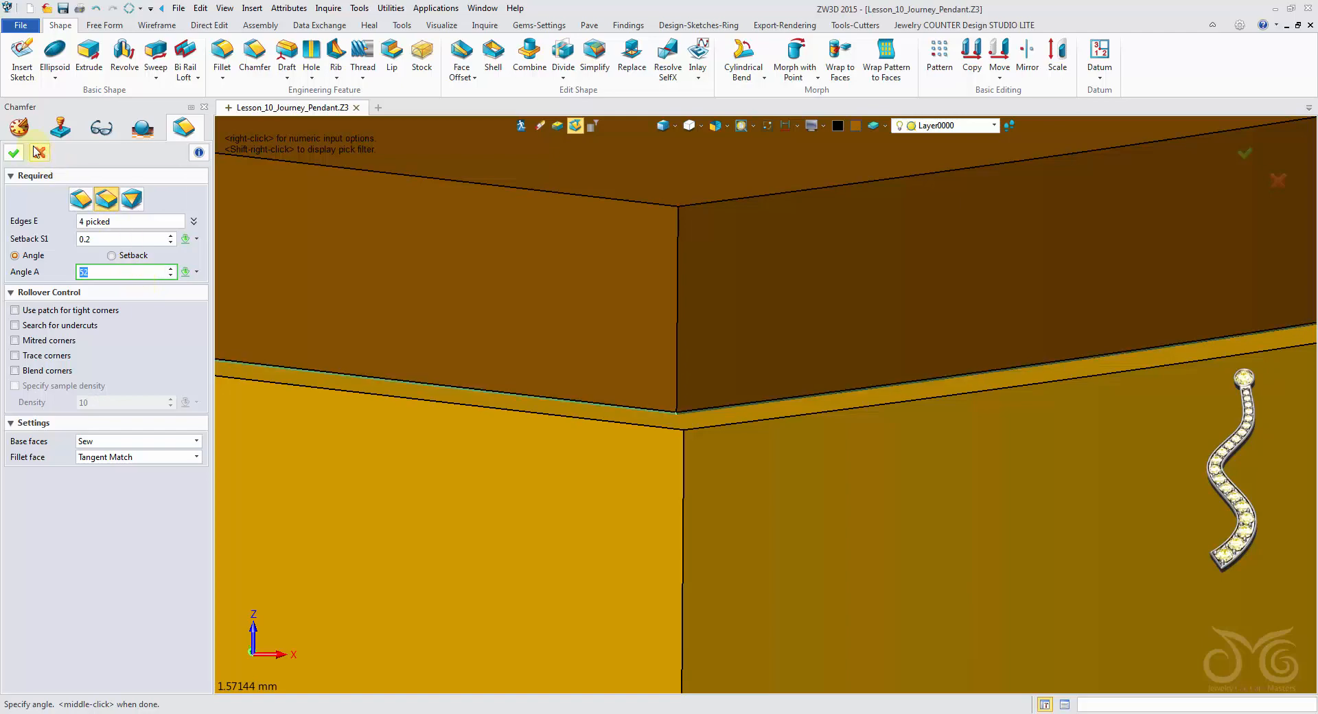
left_click(13, 156)
- Subtract the chamfered upper body from the wavy base body with Combine, without keeping the removed shape
scroll(817, 337, "down", 4)
mouse_move(817, 336)
right_mouse_down()
mouse_move(835, 436)
mouse_move(715, 245)
mouse_move(540, 98)
right_mouse_up()
left_click(530, 60)
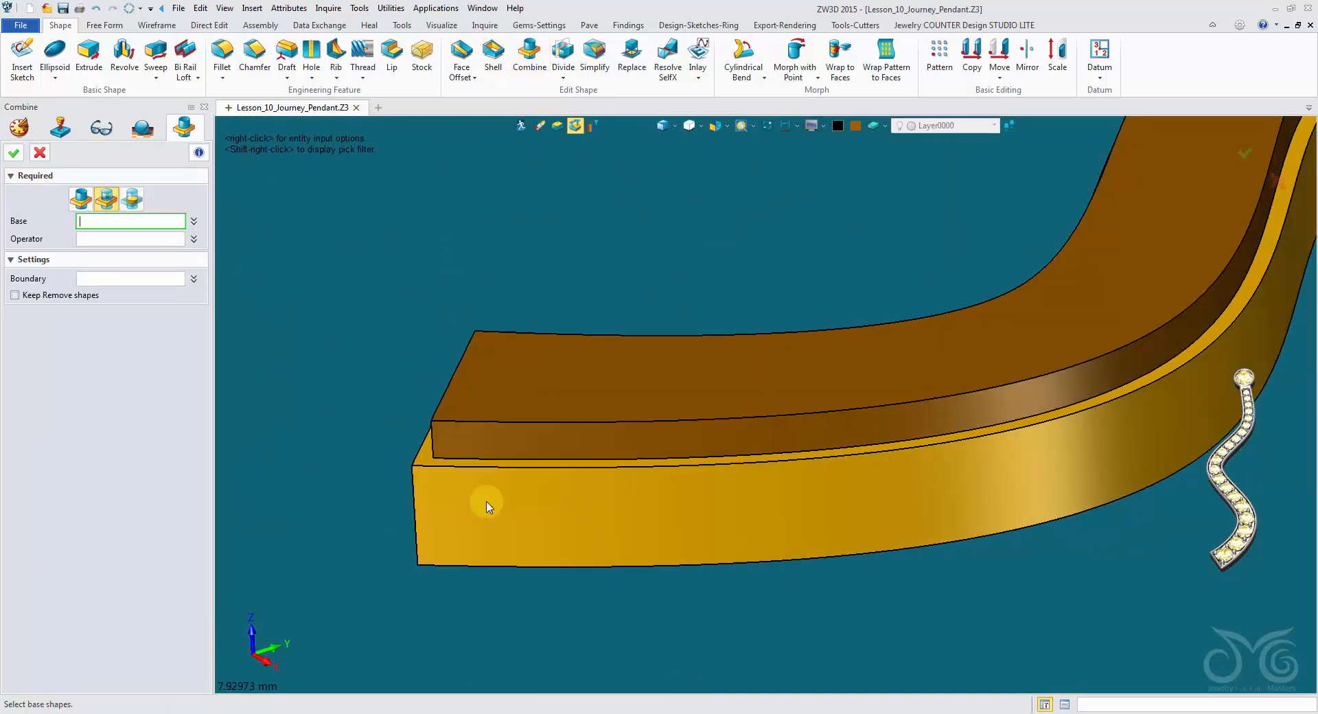
left_click(517, 547)
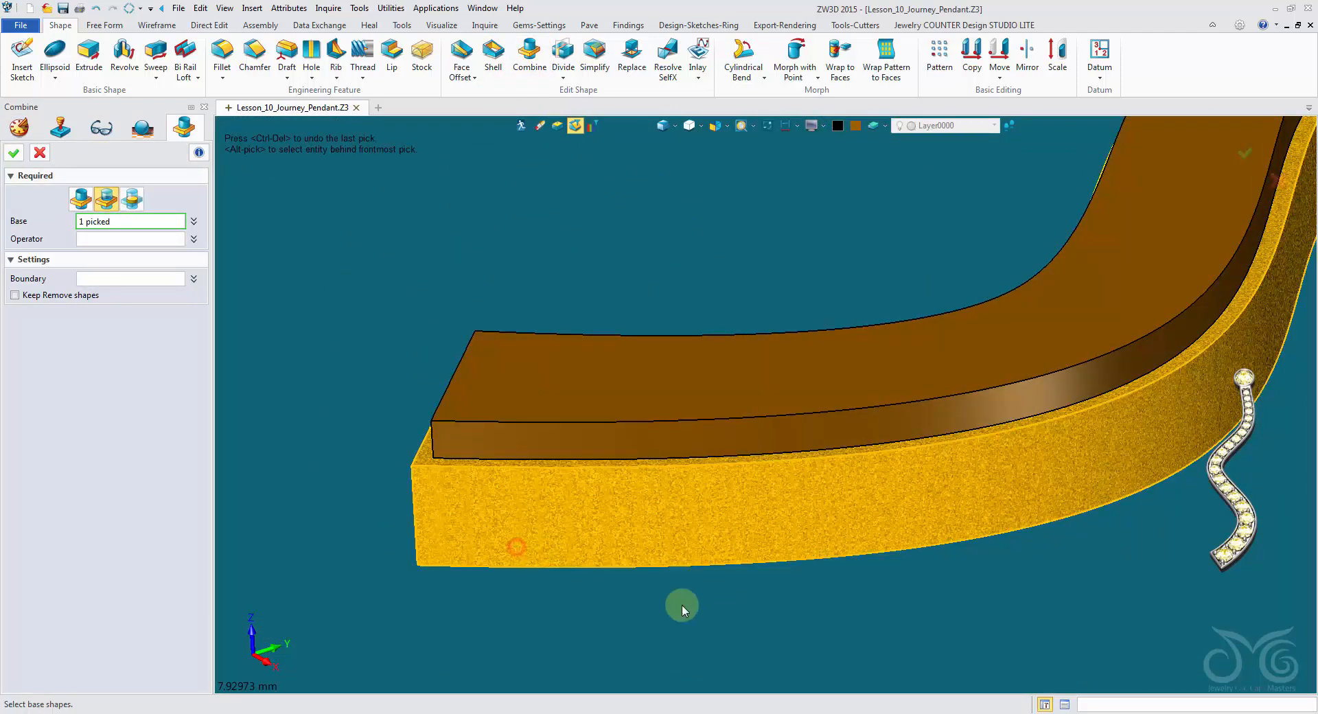
left_click(110, 238)
left_click(470, 422)
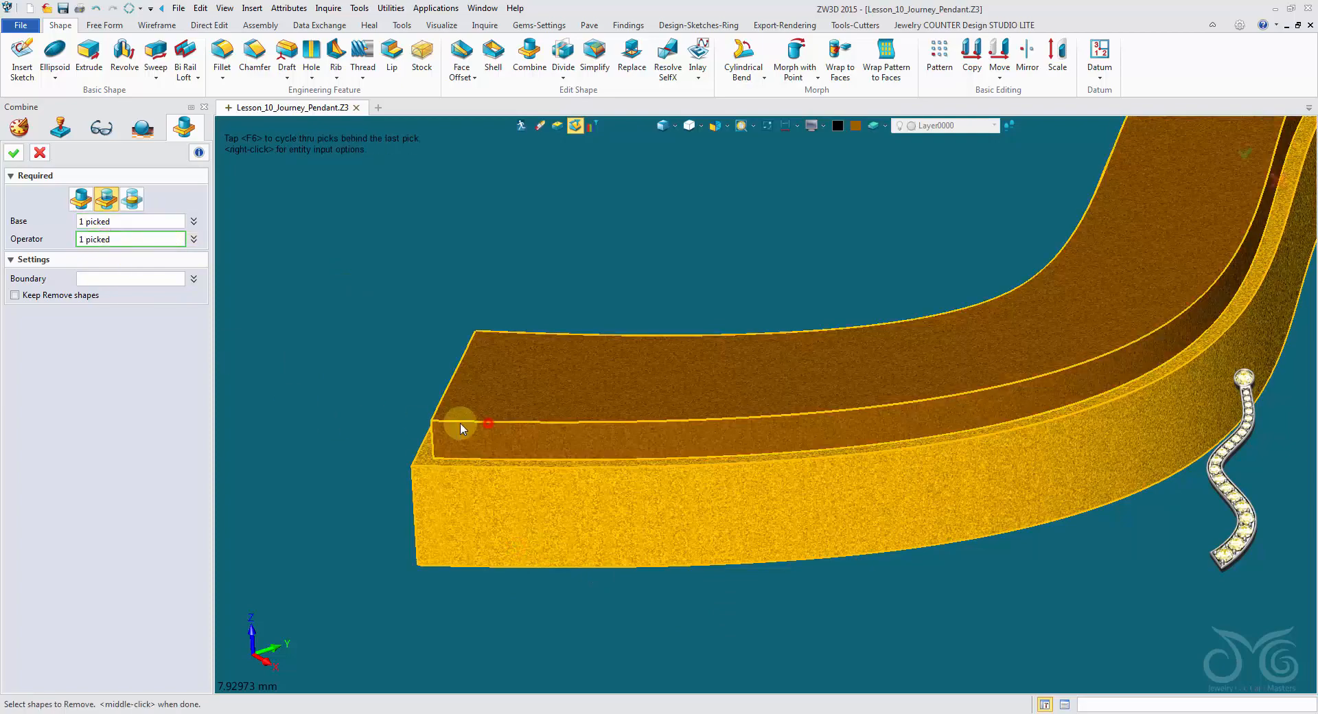
right_click_drag(462, 427, 267, 321)
scroll(286, 353, "down", 5)
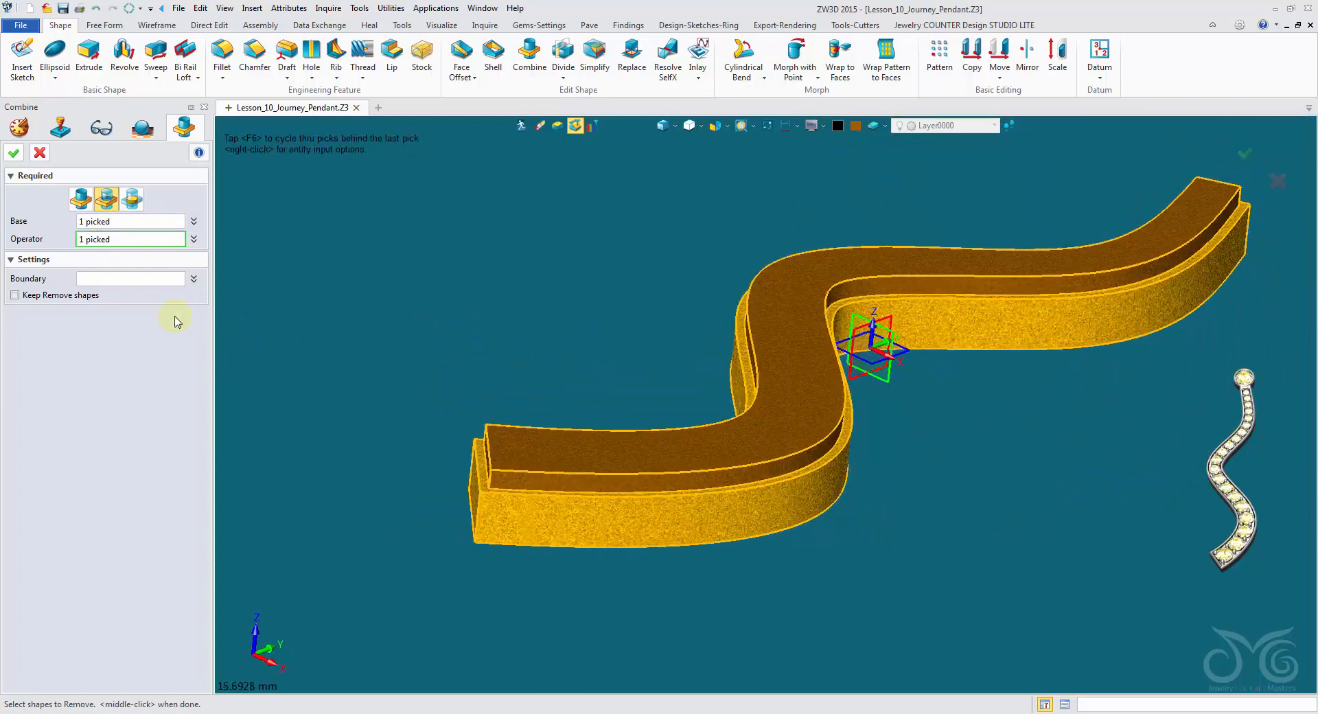
left_click(15, 154)
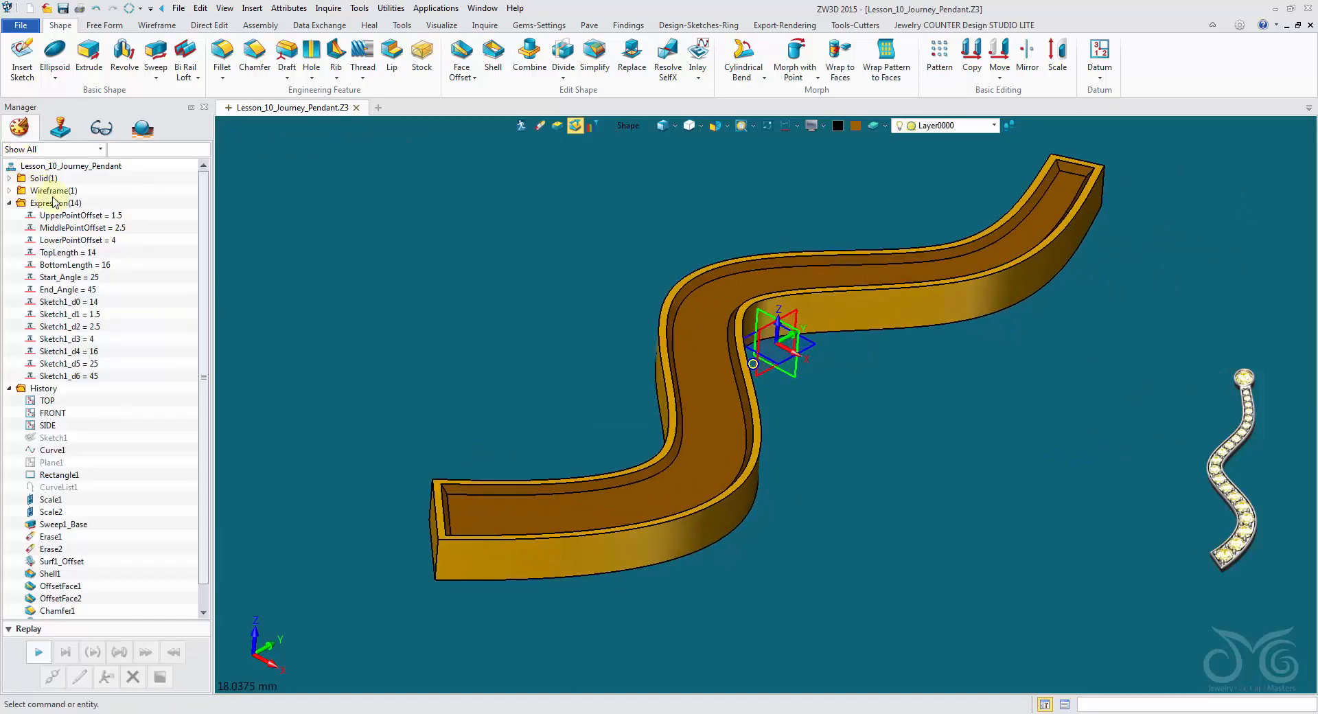
- Start a point-to-point distance measurement at the channel's narrow end and limit picking to edges
scroll(698, 205, "up", 2)
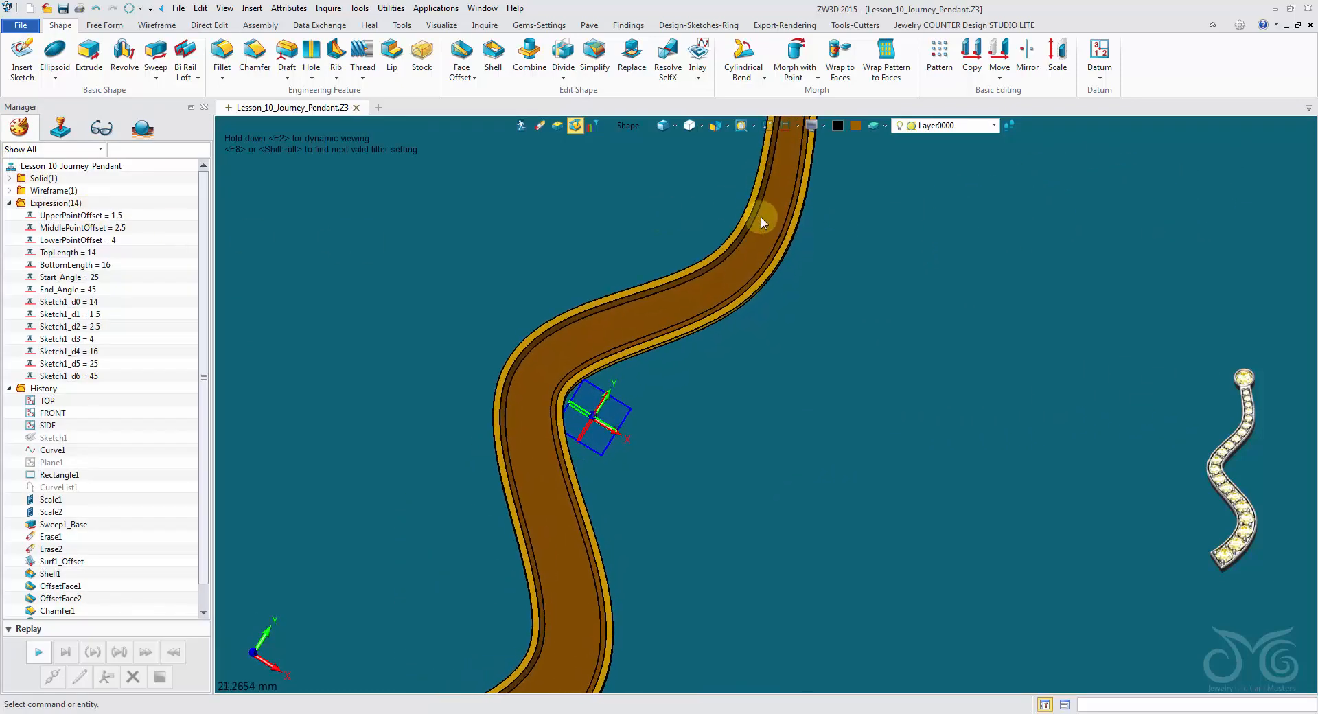
right_click_drag(803, 264, 782, 177)
scroll(783, 177, "down", 4)
scroll(653, 135, "up", 5)
right_click_drag(652, 135, 675, 239)
scroll(695, 155, "up", 5)
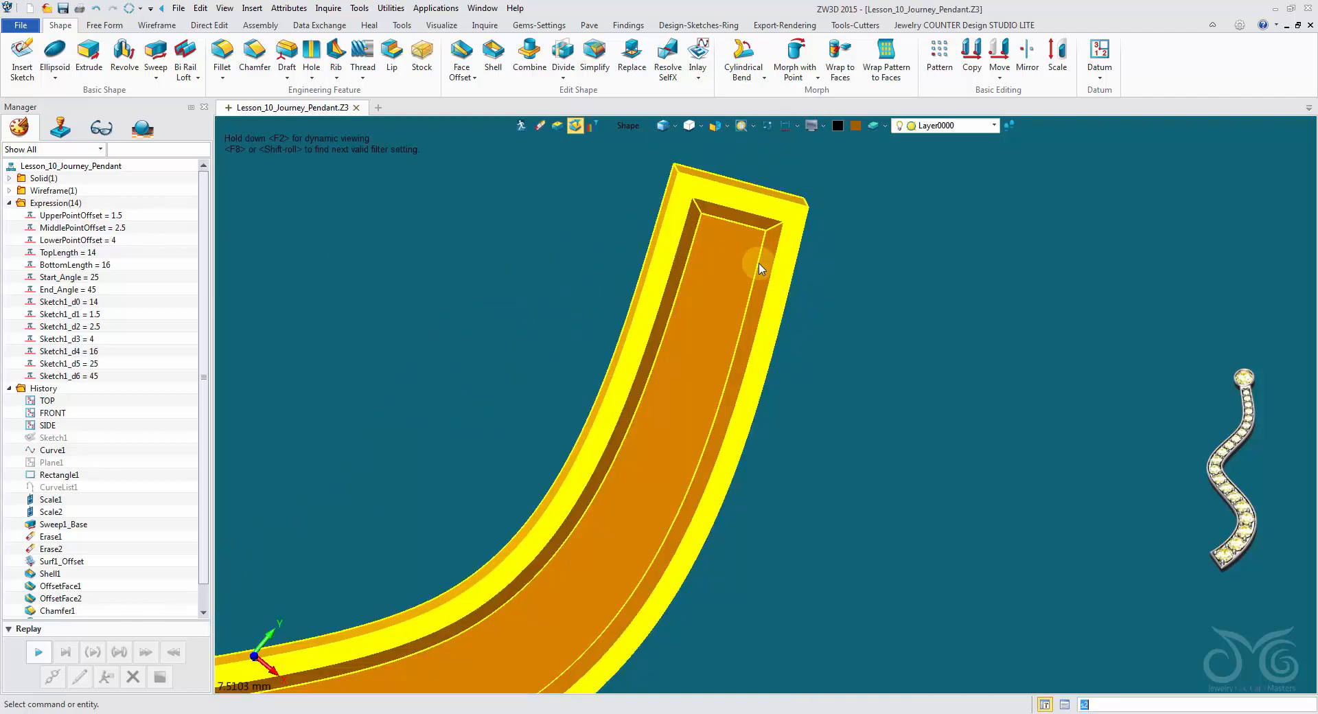
left_click(485, 25)
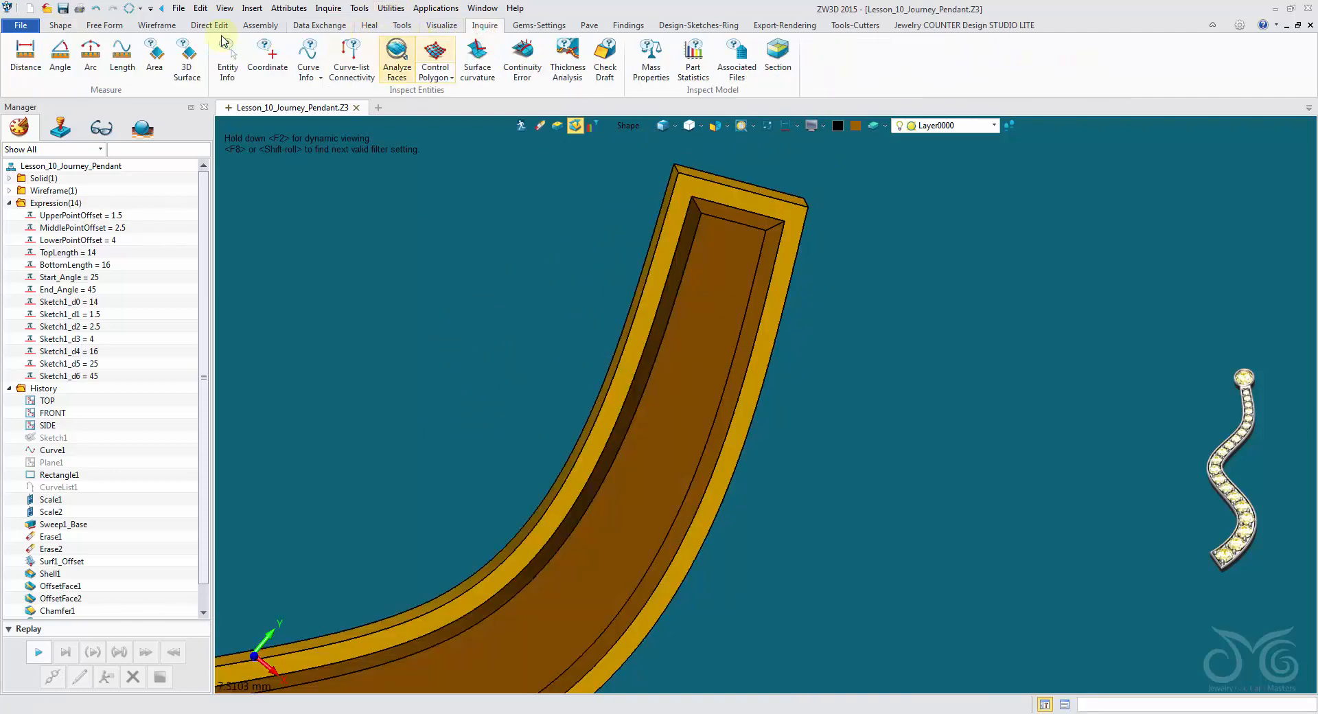
left_click(26, 59)
left_click(529, 294)
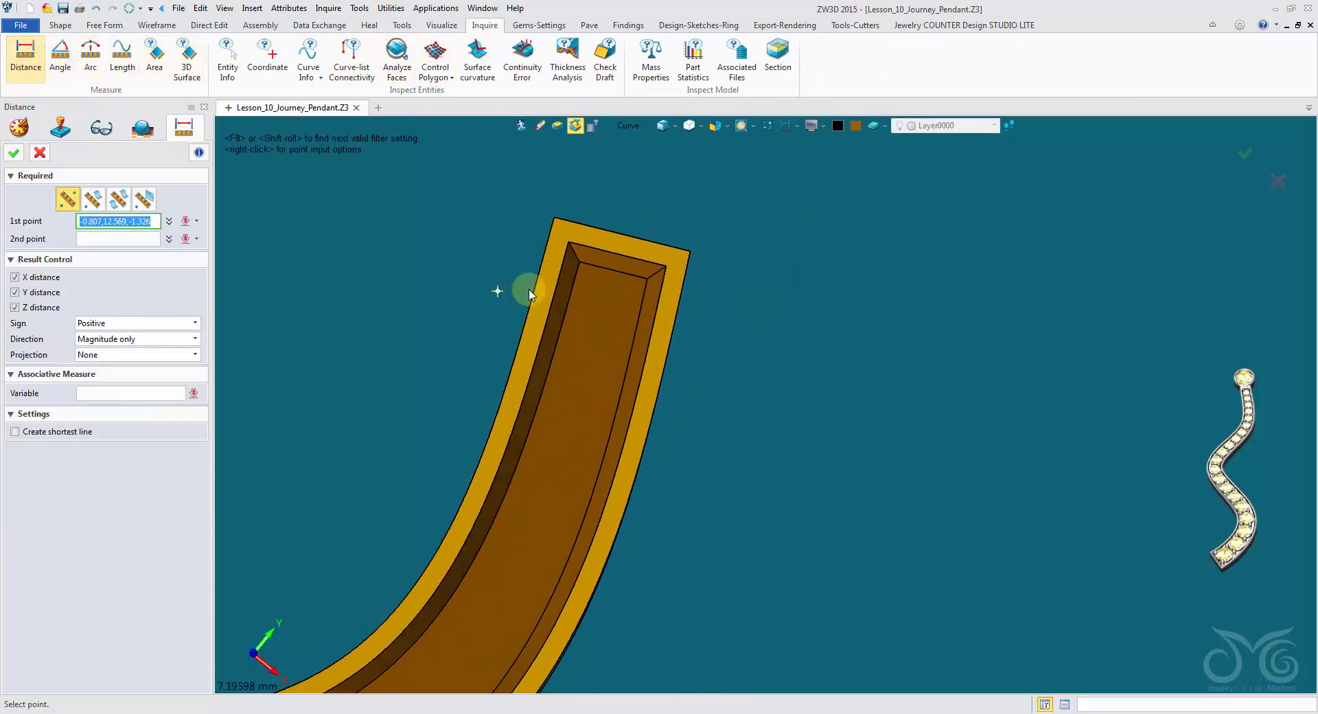
left_click(628, 126)
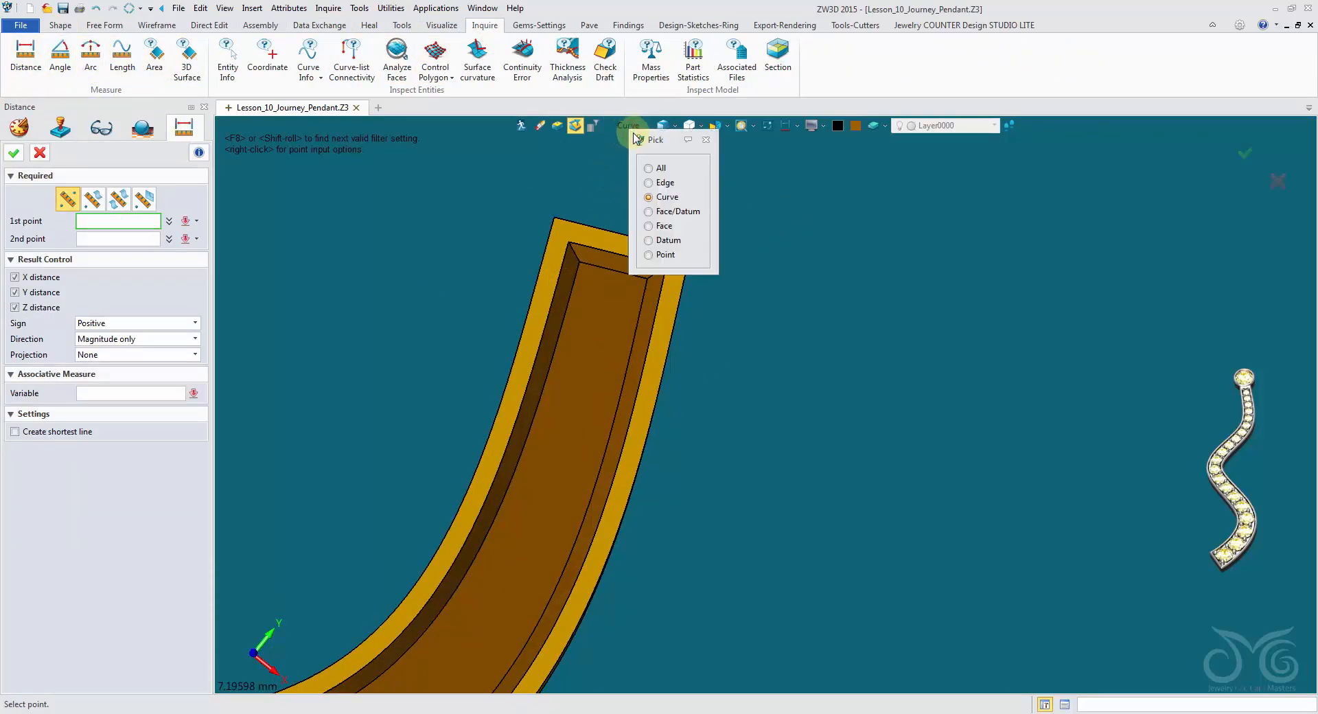
left_click(649, 183)
- Measure the width of the channel floor between its long edges near the narrow end
left_click(620, 249)
left_click(574, 286)
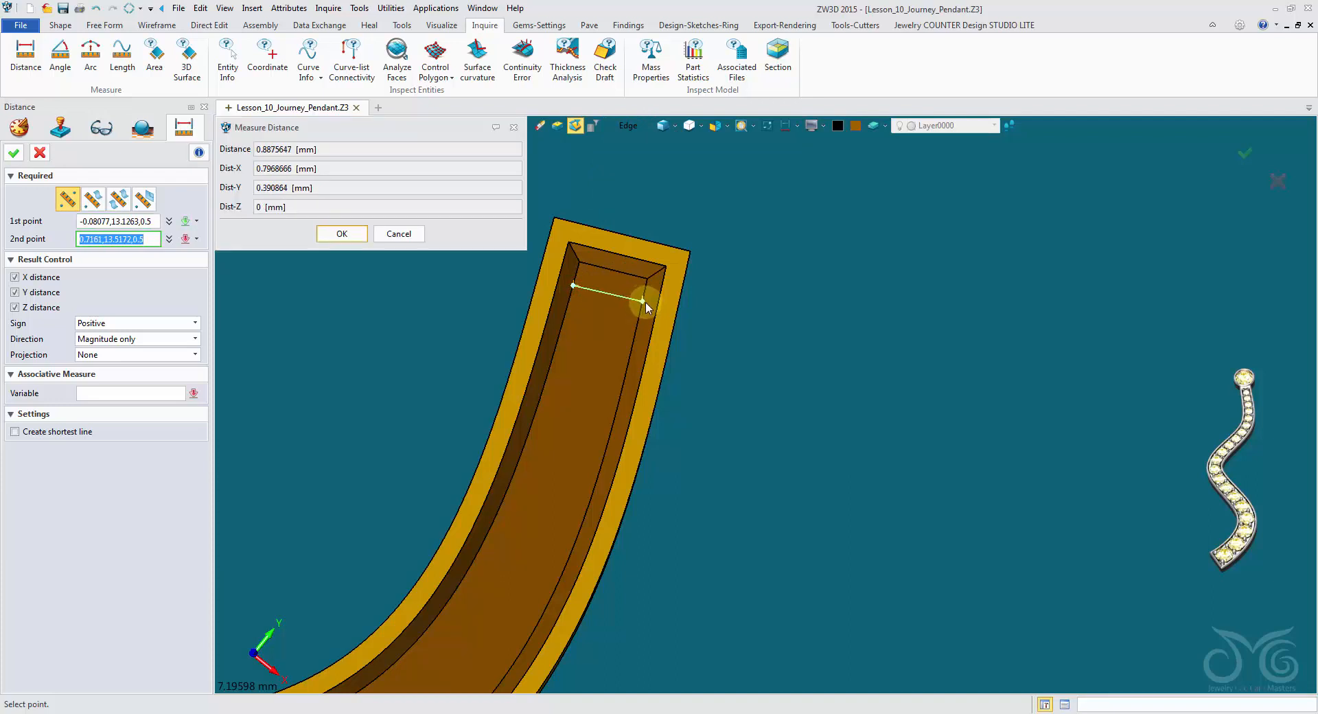
right_click_drag(645, 302, 644, 314)
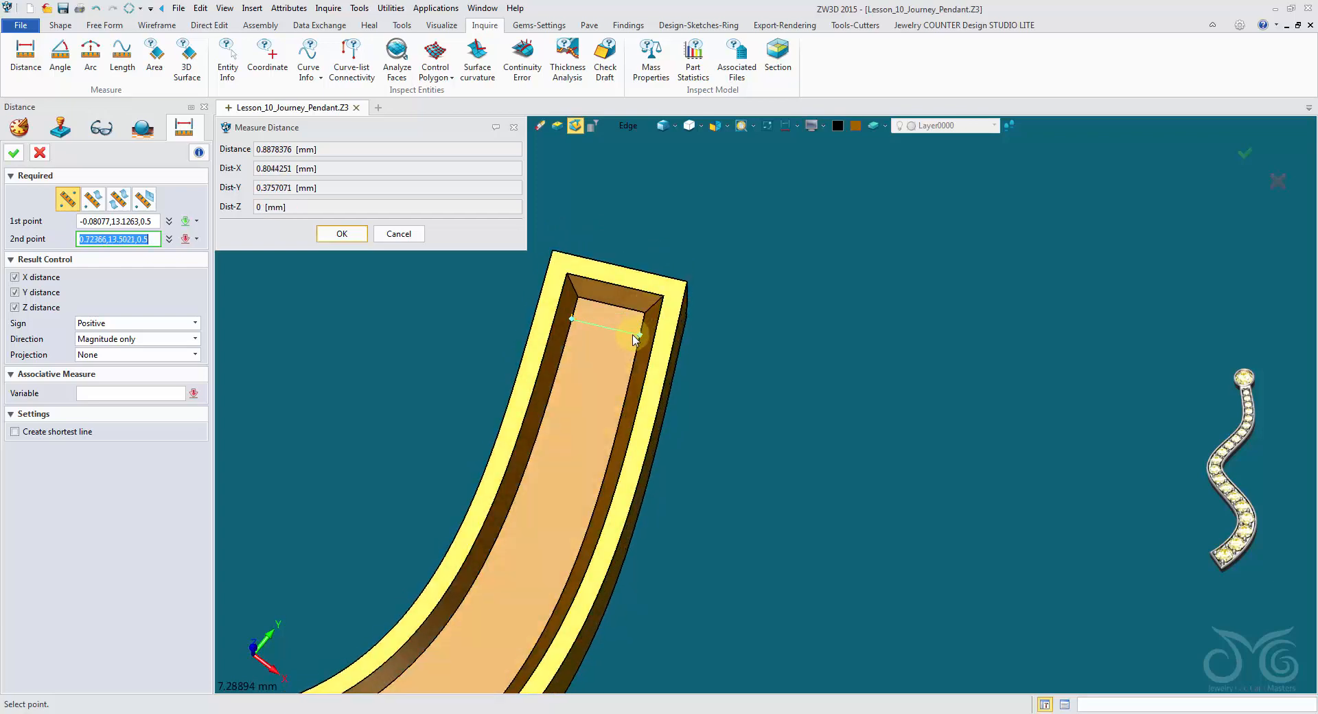
left_click(399, 238)
- Fit the whole pendant body in view and examine the recessed channel along its length
mouse_move(407, 248)
right_mouse_down()
mouse_move(358, 260)
mouse_move(344, 311)
mouse_move(358, 346)
right_mouse_up()
scroll(359, 252, "down", 1)
scroll(358, 251, "down", 2)
scroll(344, 311, "down", 2)
scroll(358, 346, "down", 2)
key("ctrl+a")
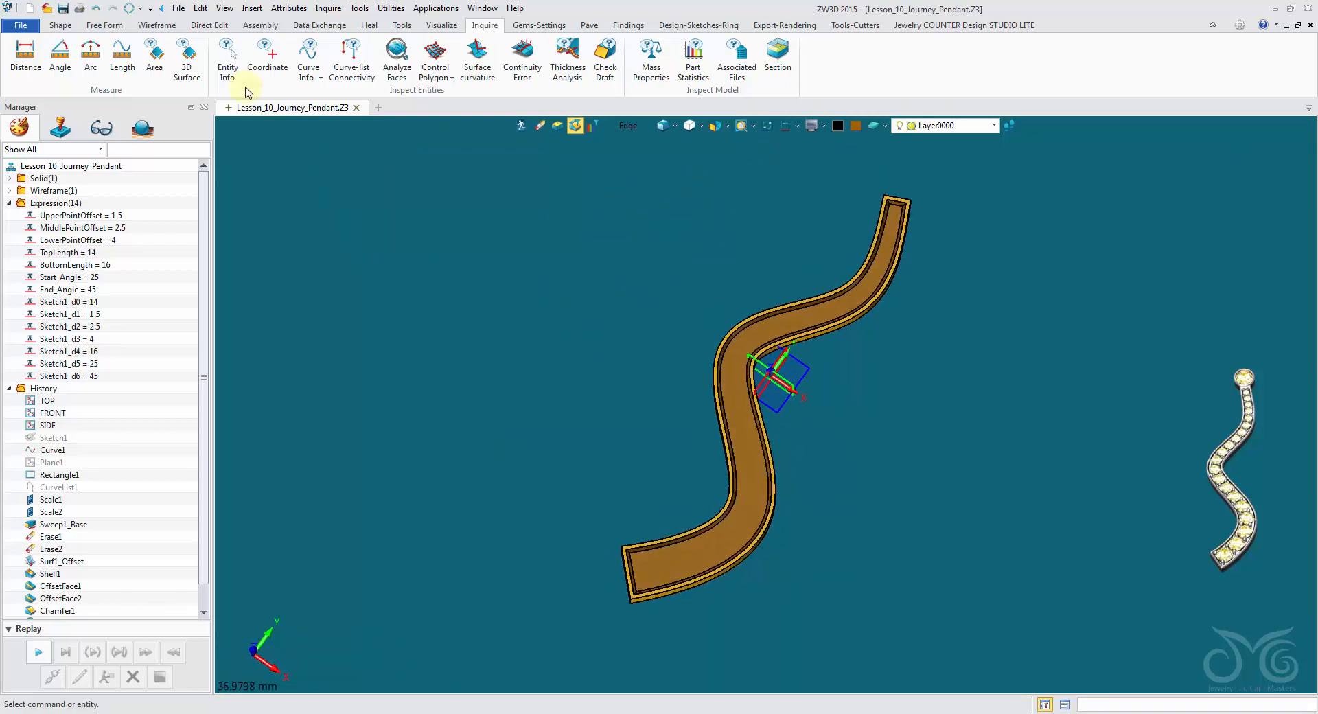
right_click_drag(357, 494, 368, 466)
scroll(363, 446, "up", 1)
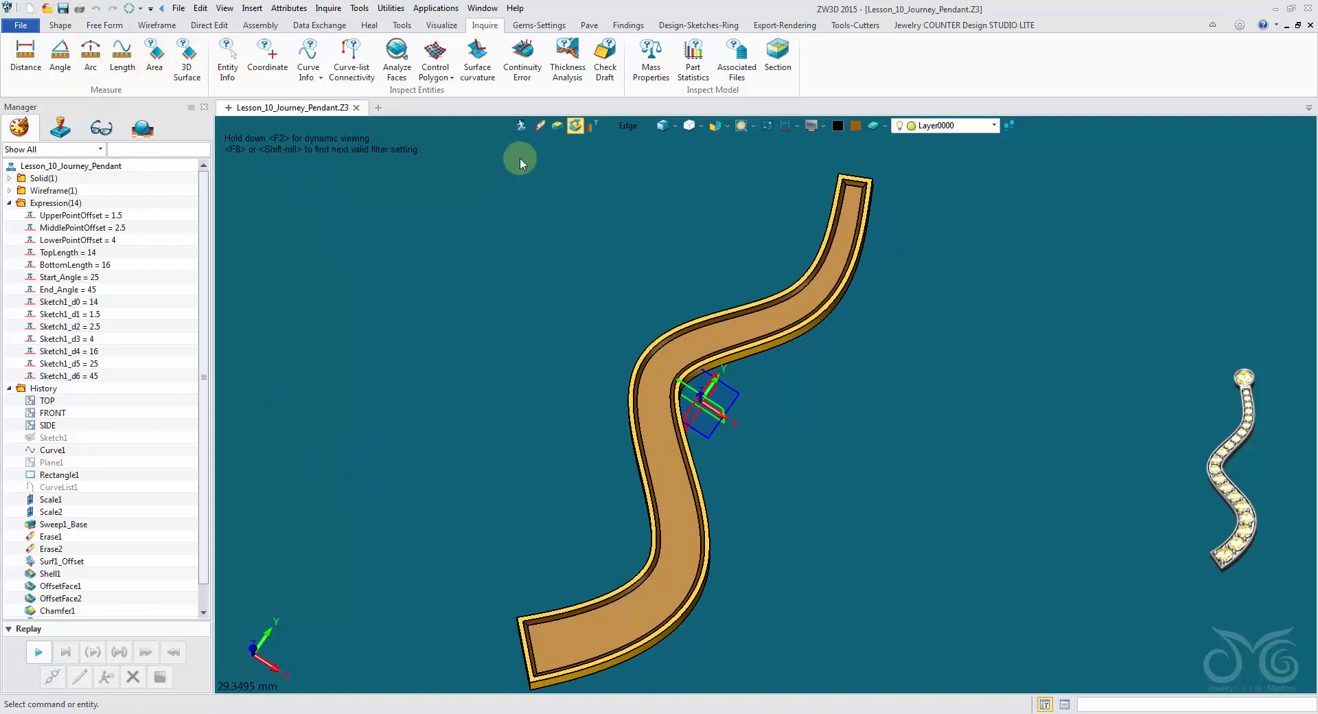
- Start Gem btw. 2 Curves using the channel floor's two long edges as curves and the floor face as the surface
left_click(589, 25)
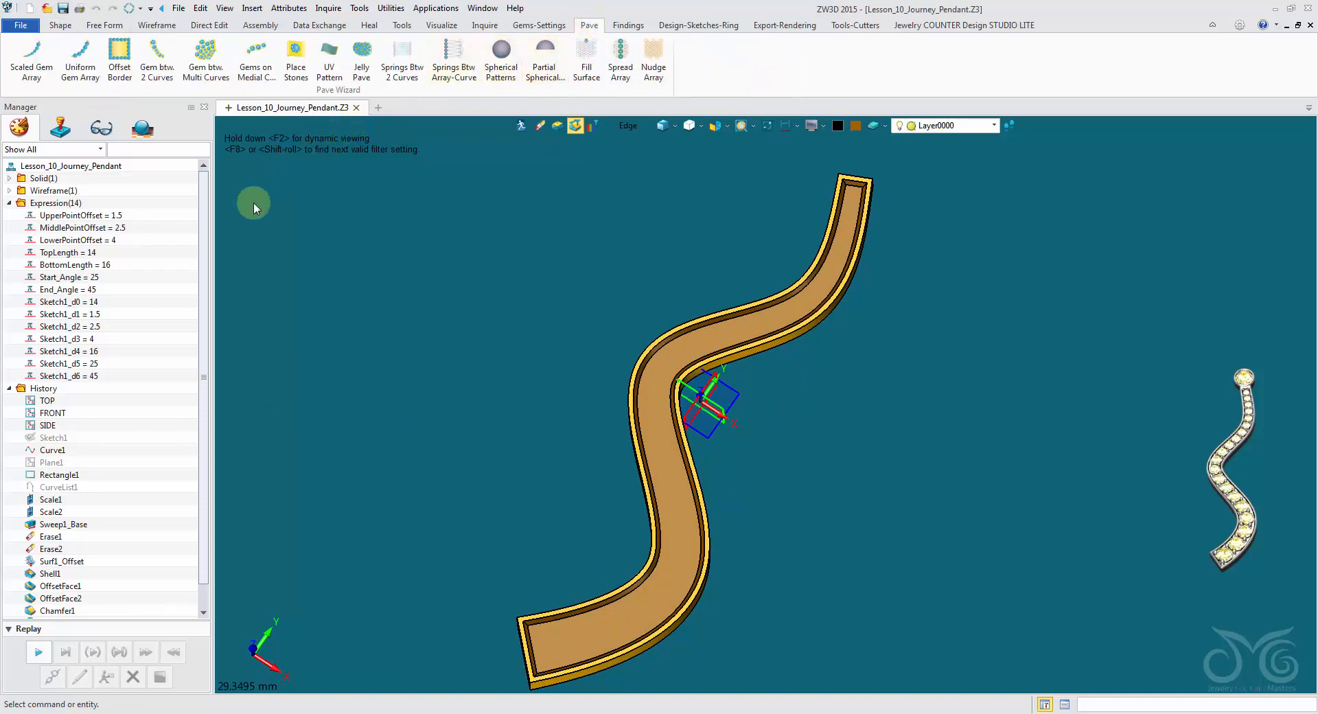
left_click(172, 80)
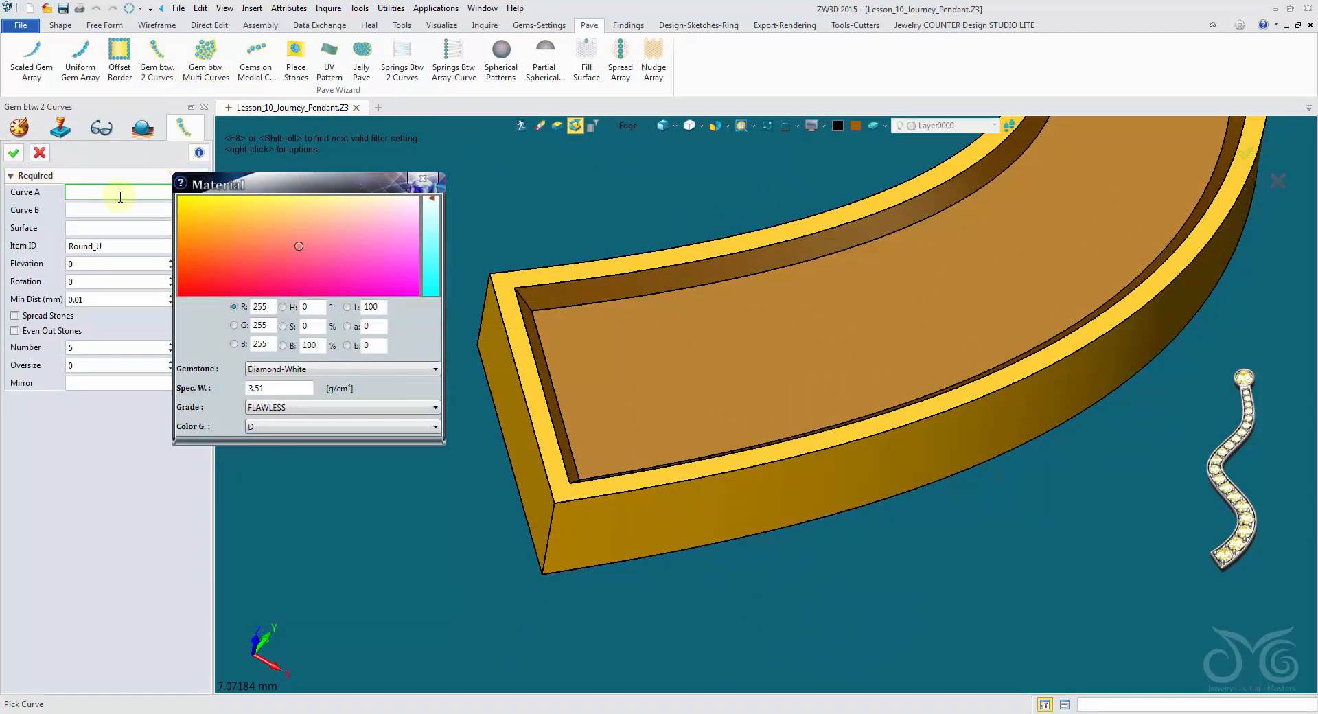
left_click(626, 130)
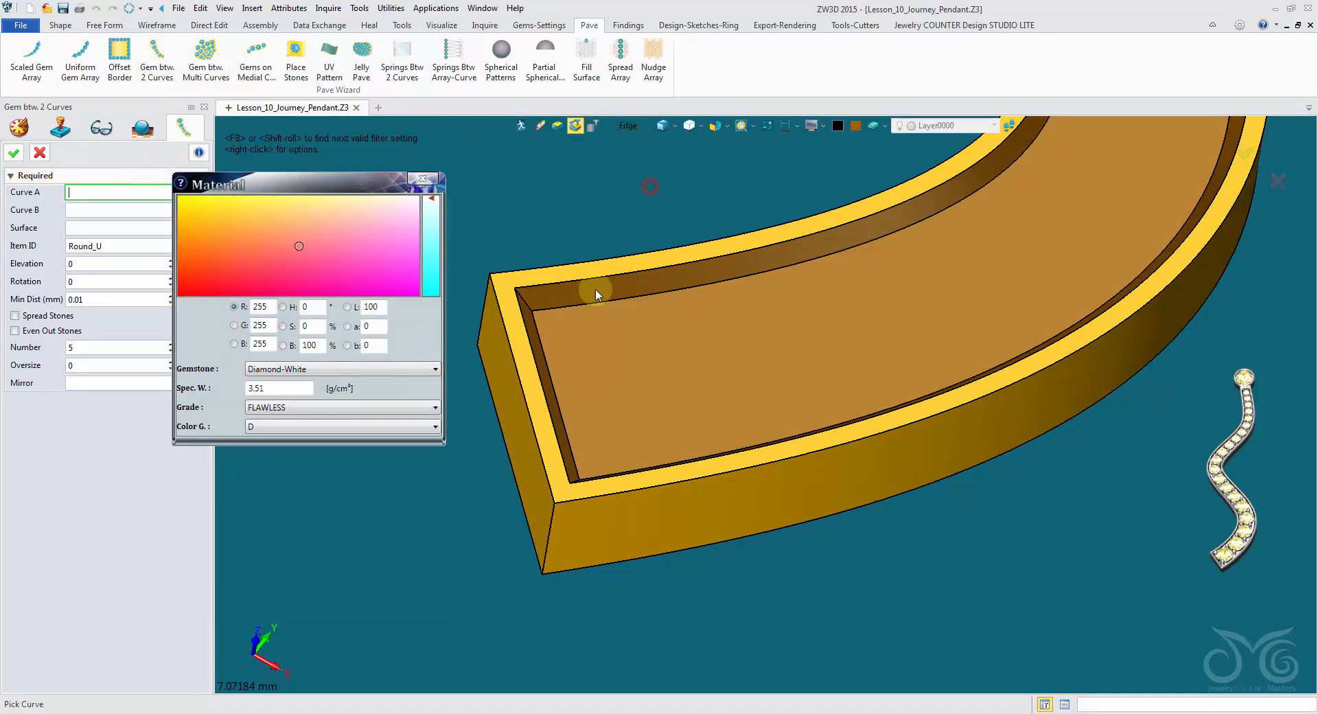
left_click(577, 299)
right_click_drag(584, 323, 630, 446)
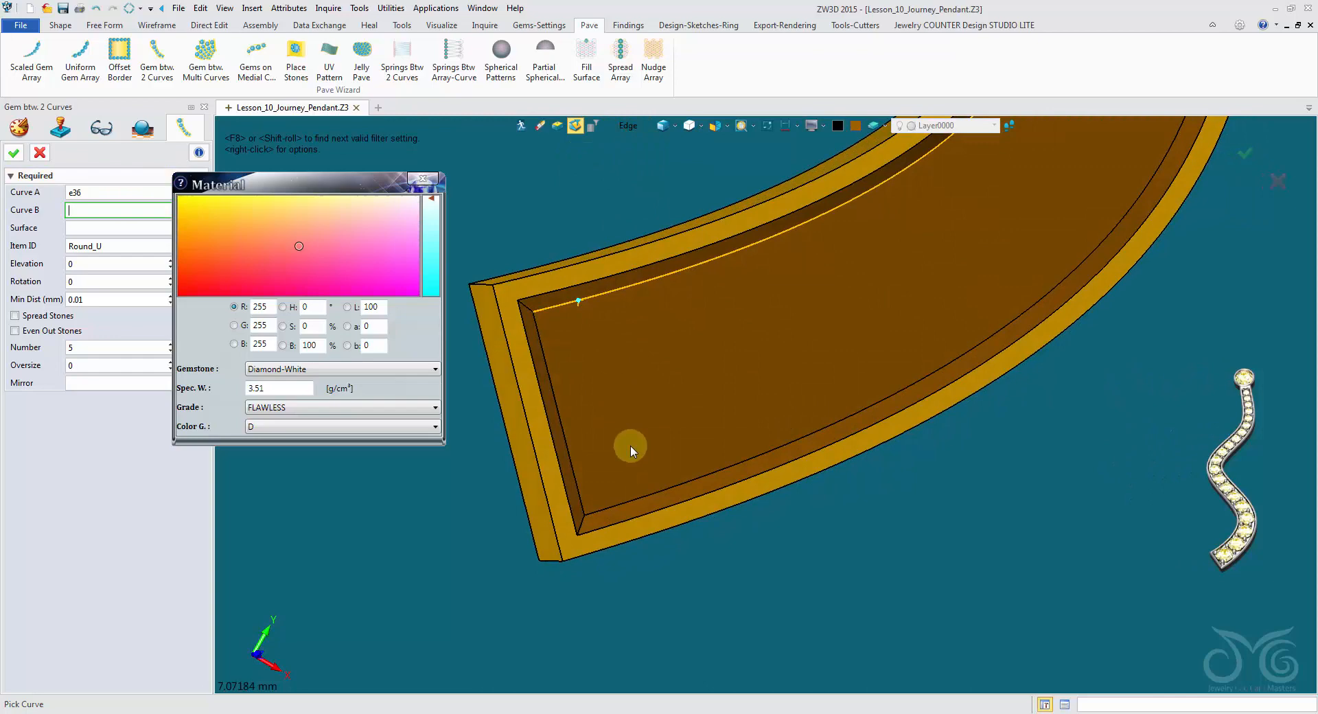
left_click(623, 499)
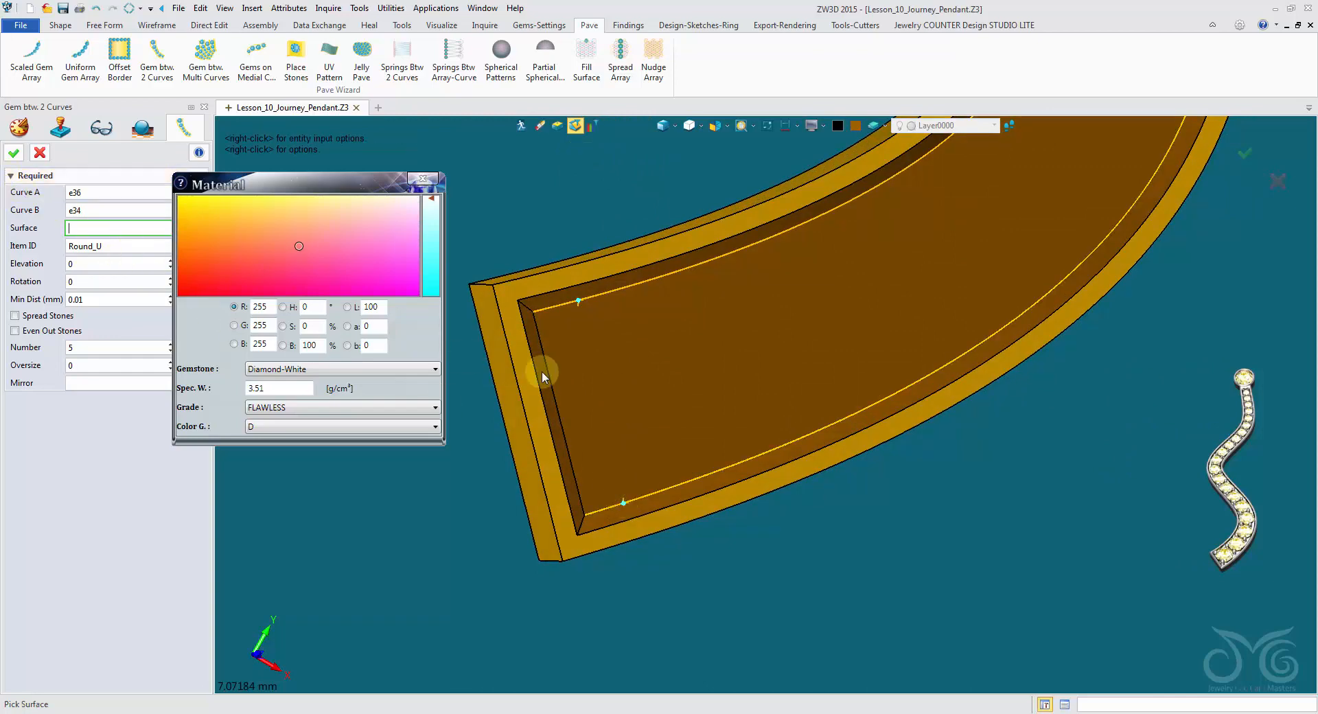
left_click(623, 384)
- Set the gem array to 30 stones at 0.2 elevation, with Spread Stones and Even Out Stones enabled
scroll(591, 382, "down", 3)
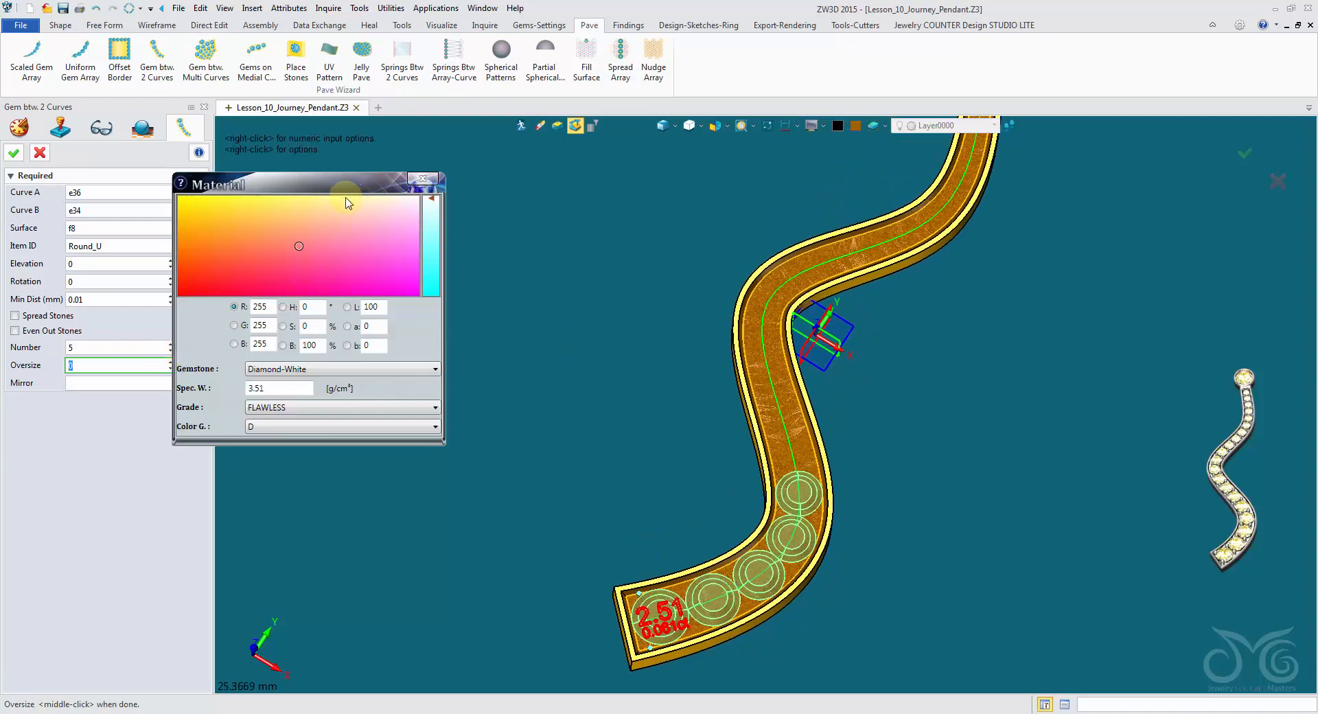
left_click_drag(343, 190, 424, 181)
left_click(505, 169)
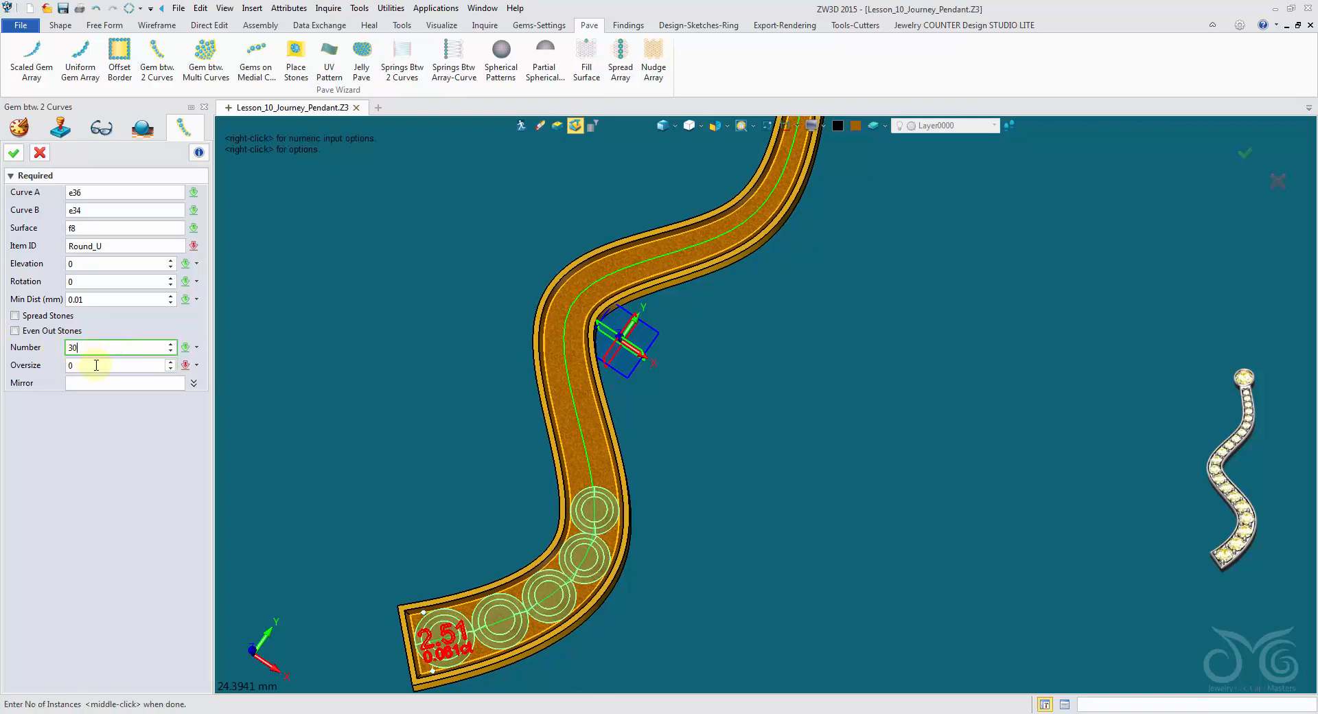
left_click(107, 297)
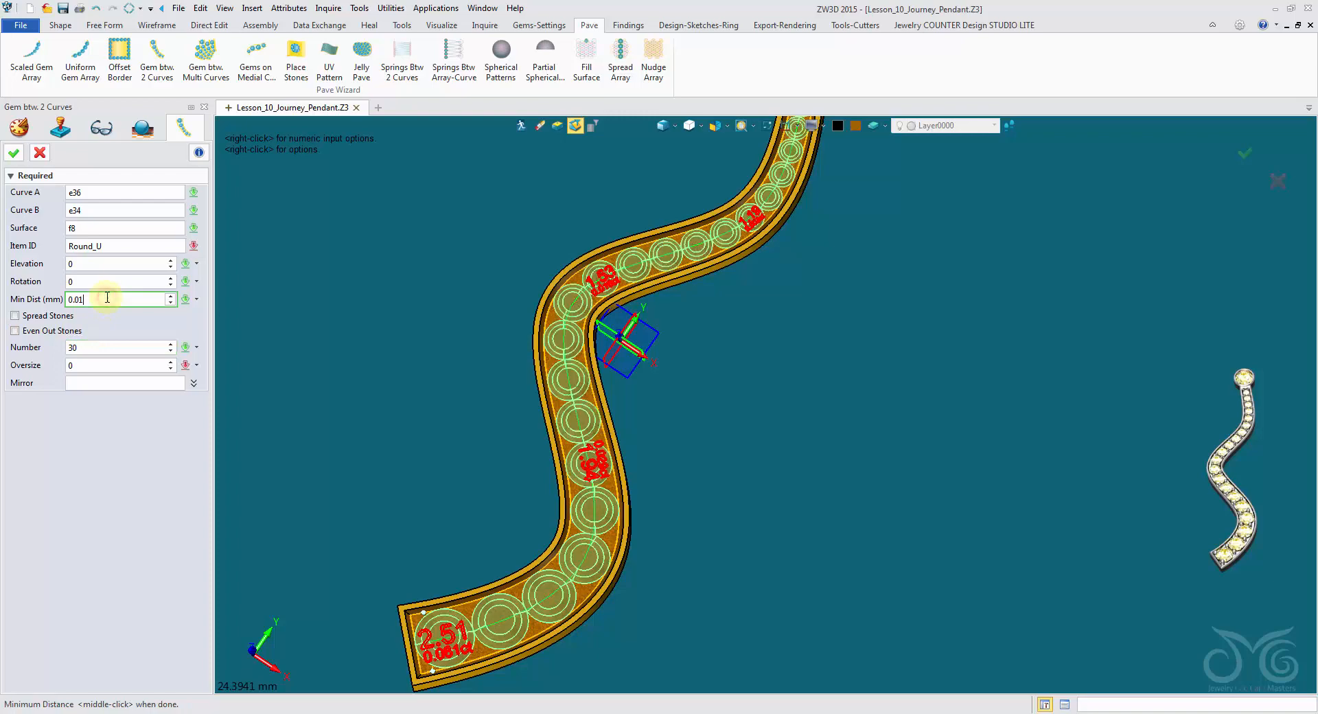
left_click(111, 267)
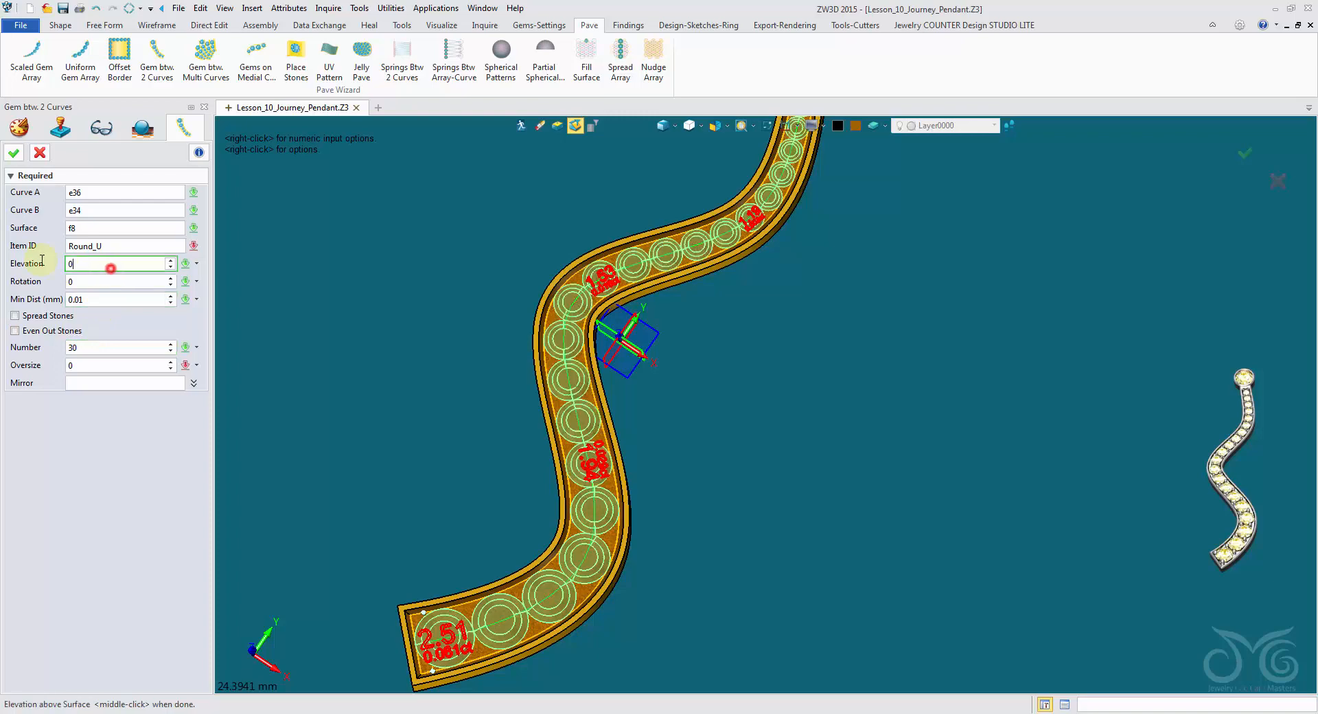
left_click(103, 283)
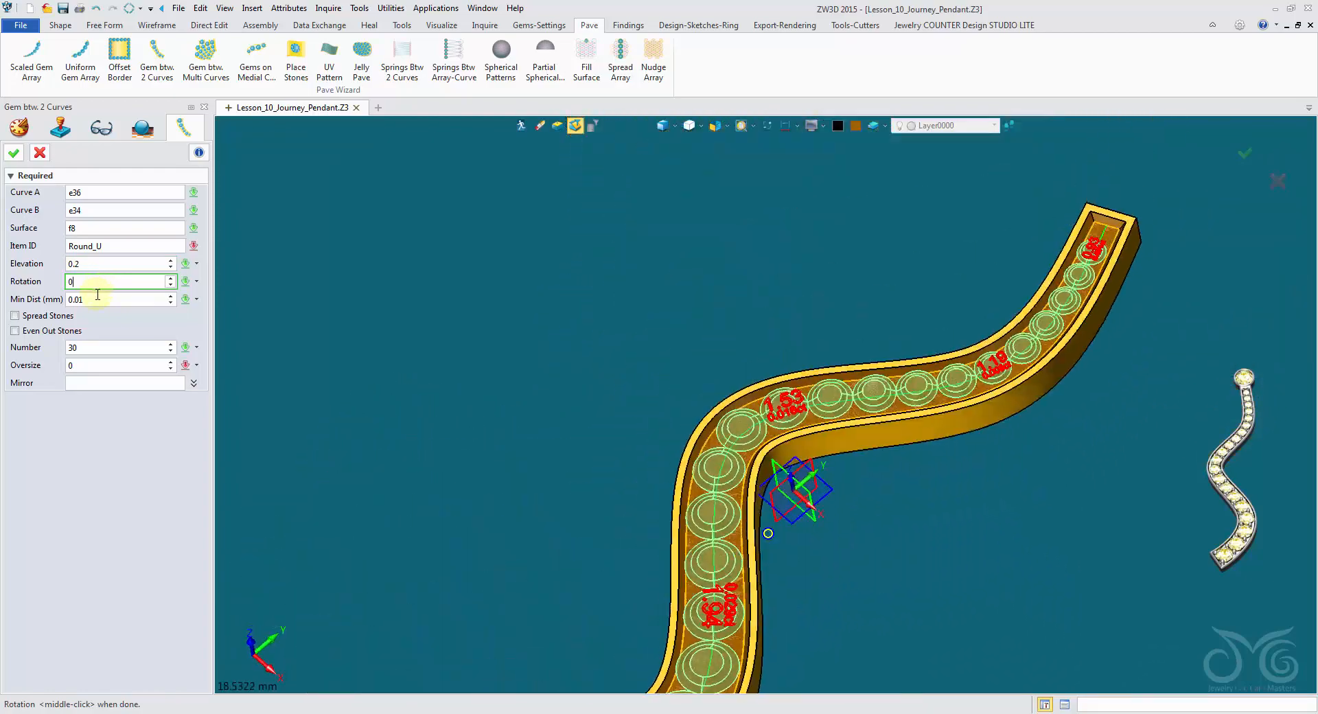
left_click(33, 318)
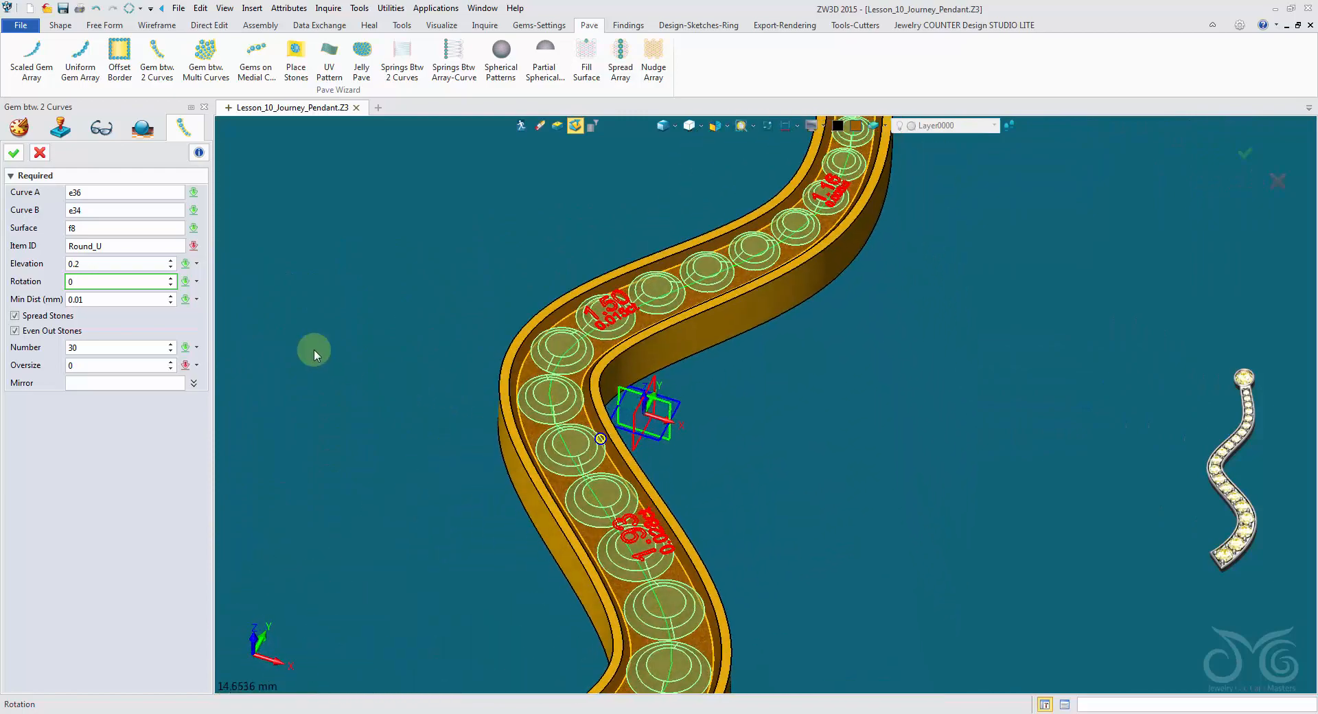
- Set the linear step size to 0.01 and the minimum stone distance to 0.1 mm, and create the gem row
right_click(372, 322)
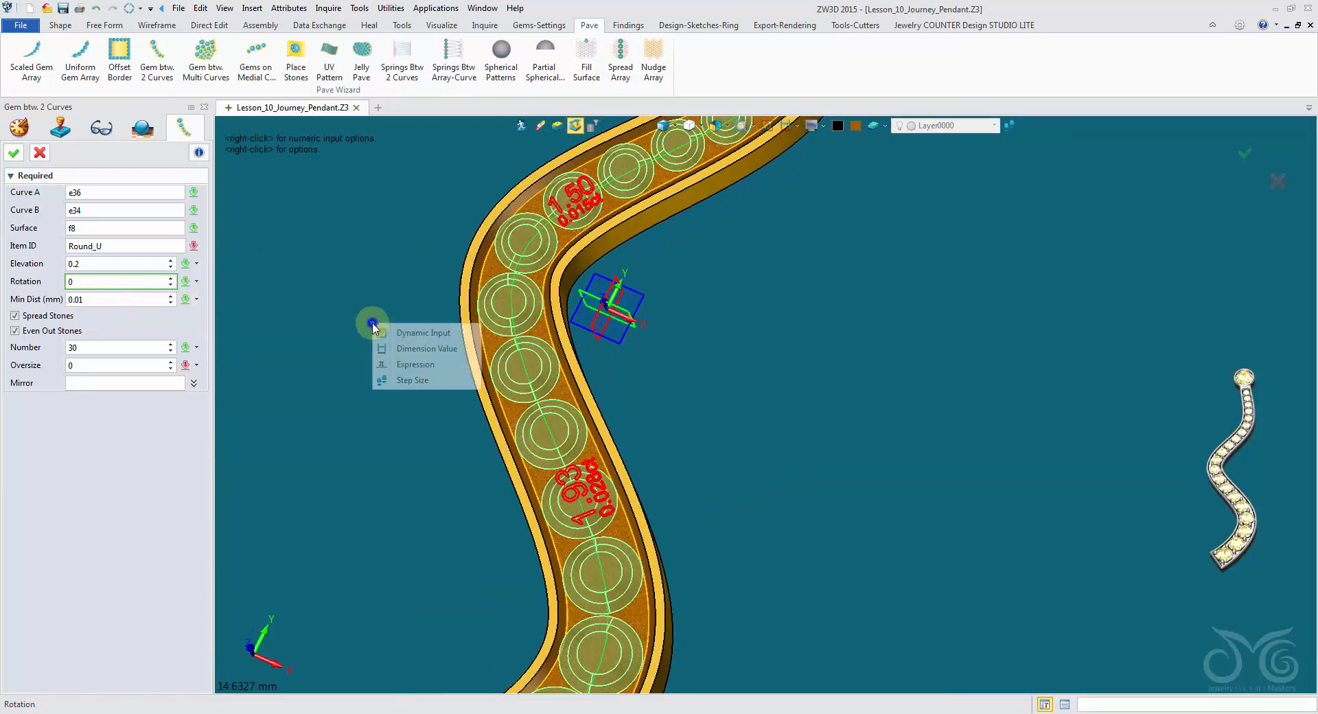
left_click(396, 378)
type("0.01")
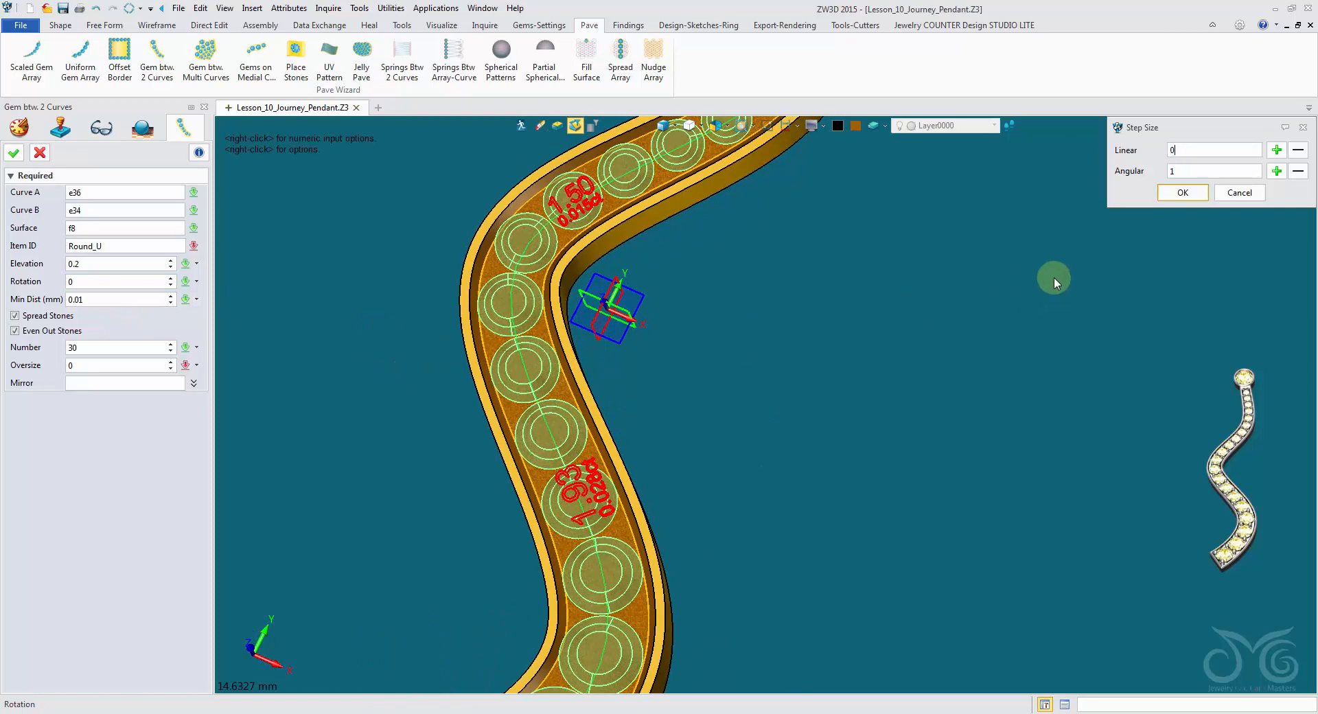
left_click(1182, 192)
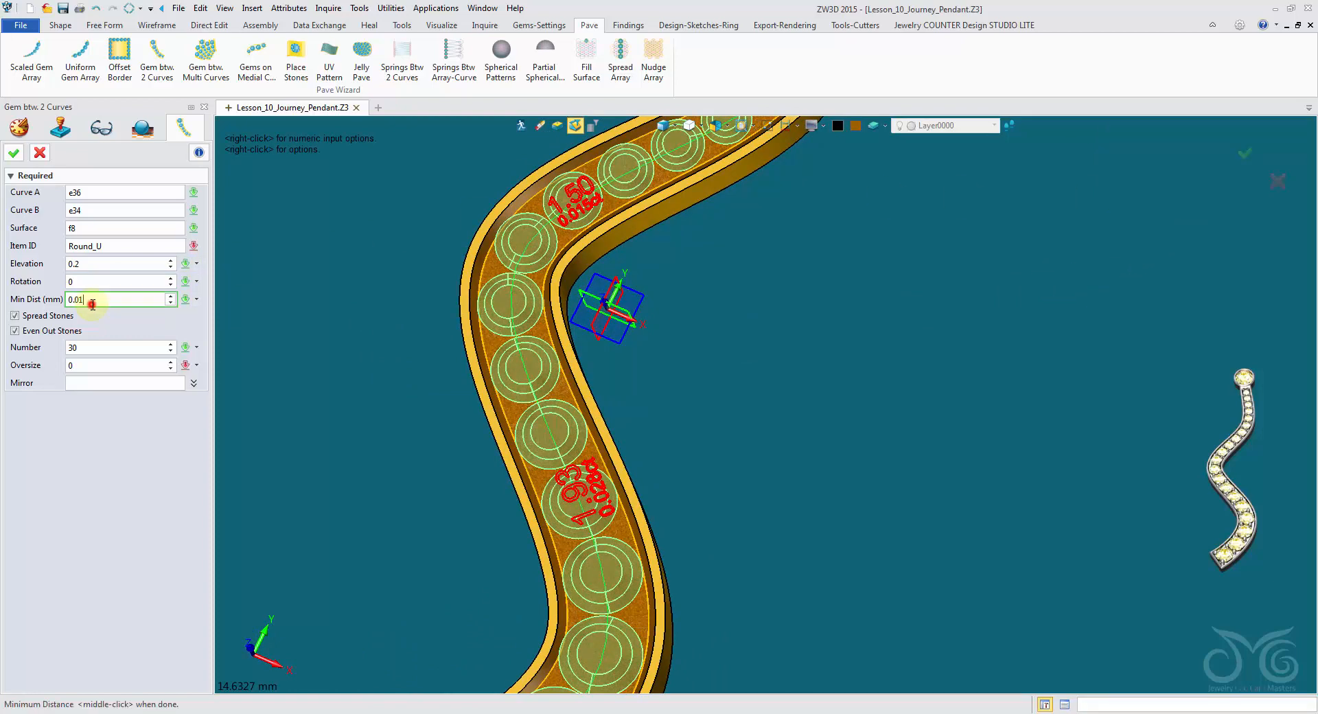
scroll(94, 305, "up", 1)
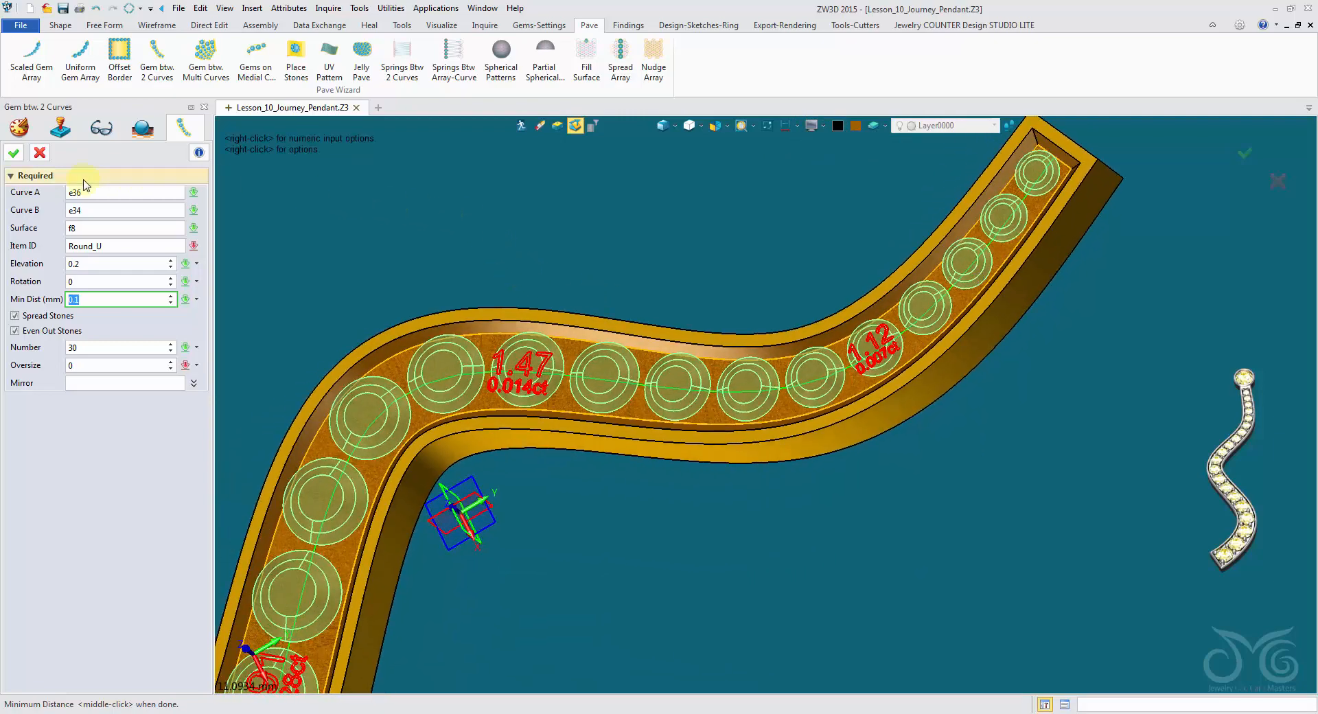
left_click(14, 152)
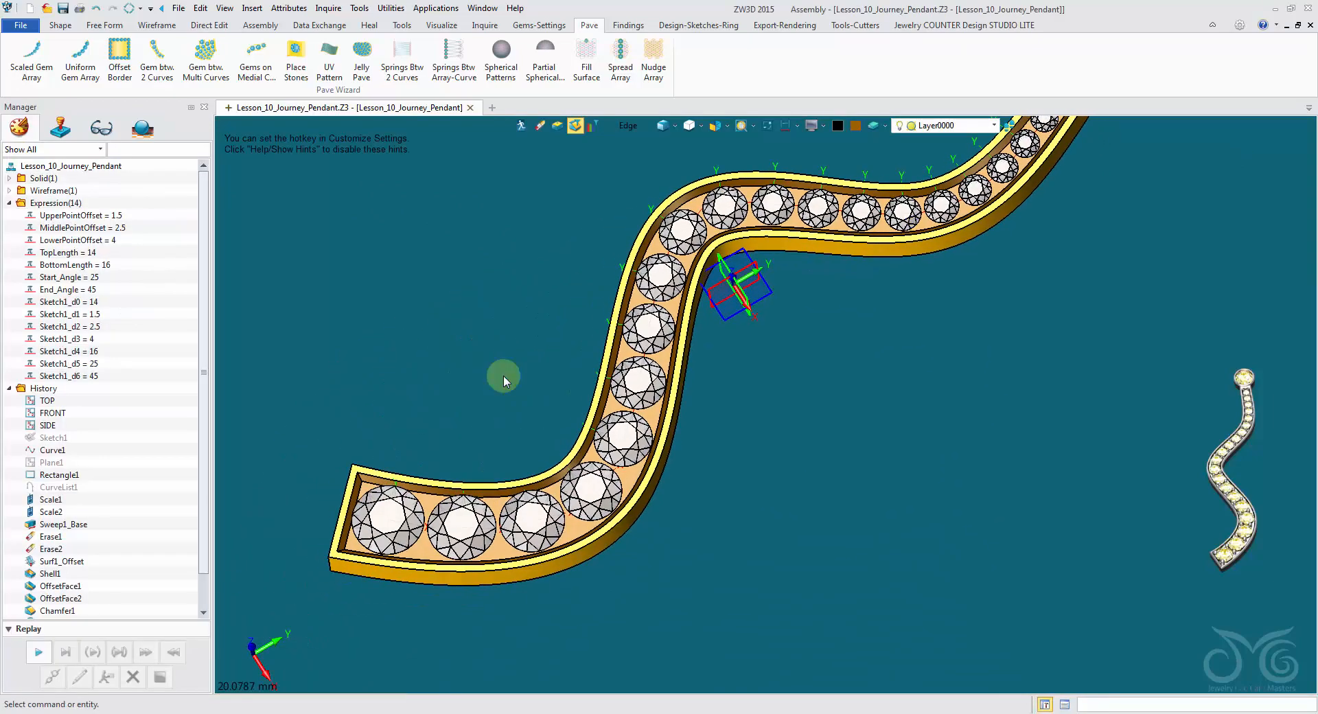
- Hide the JCD datums layer and save the pendant file
left_click(994, 125)
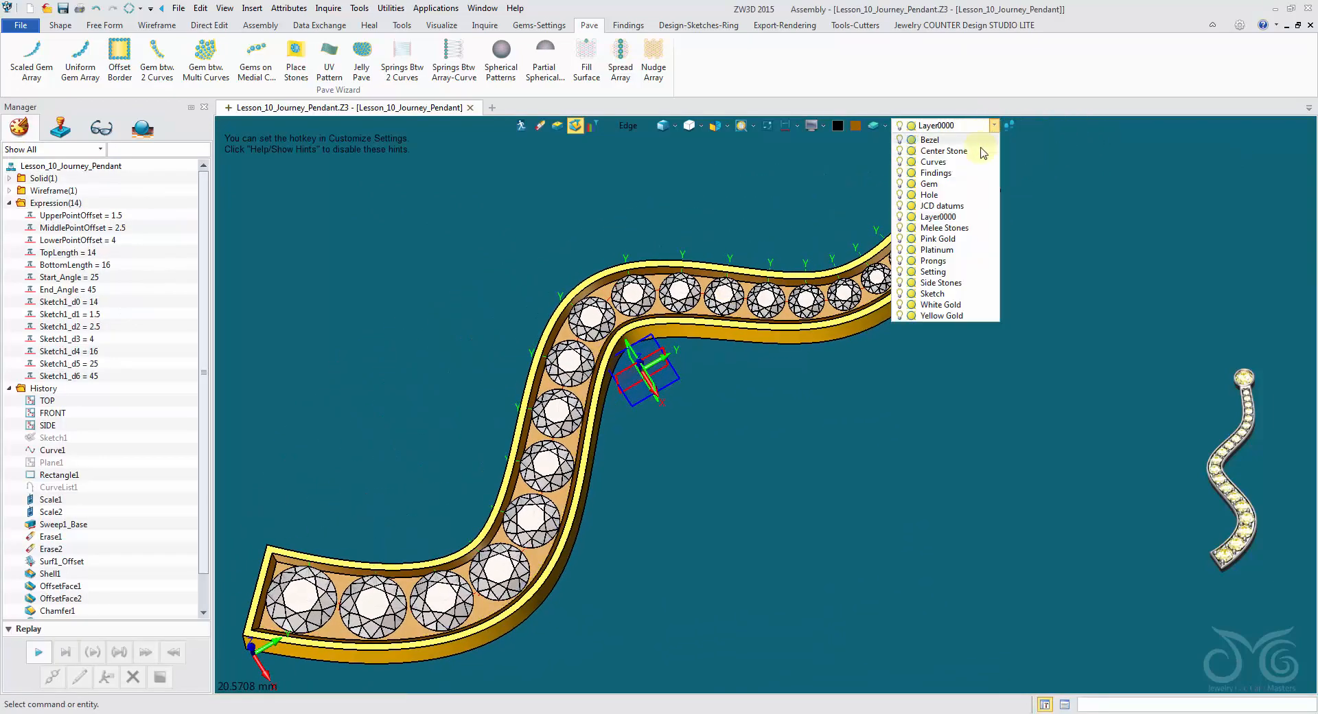
left_click(900, 205)
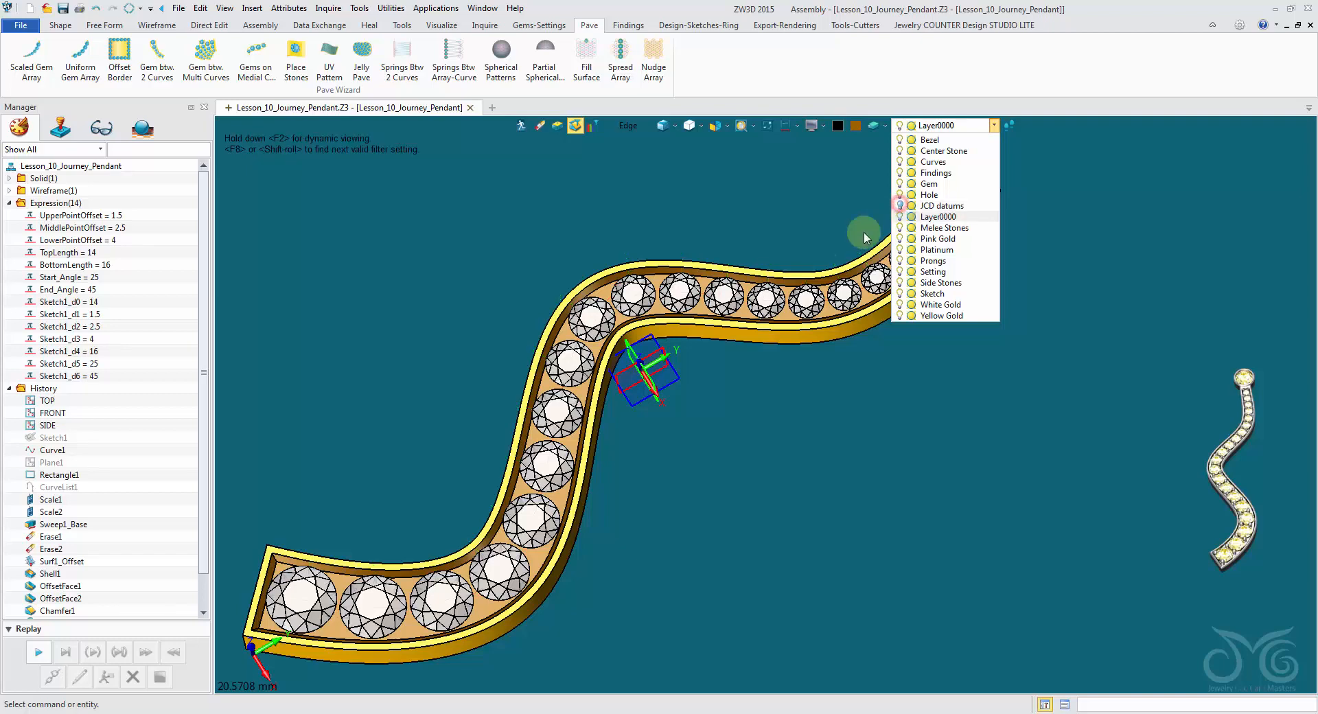
left_click(782, 423)
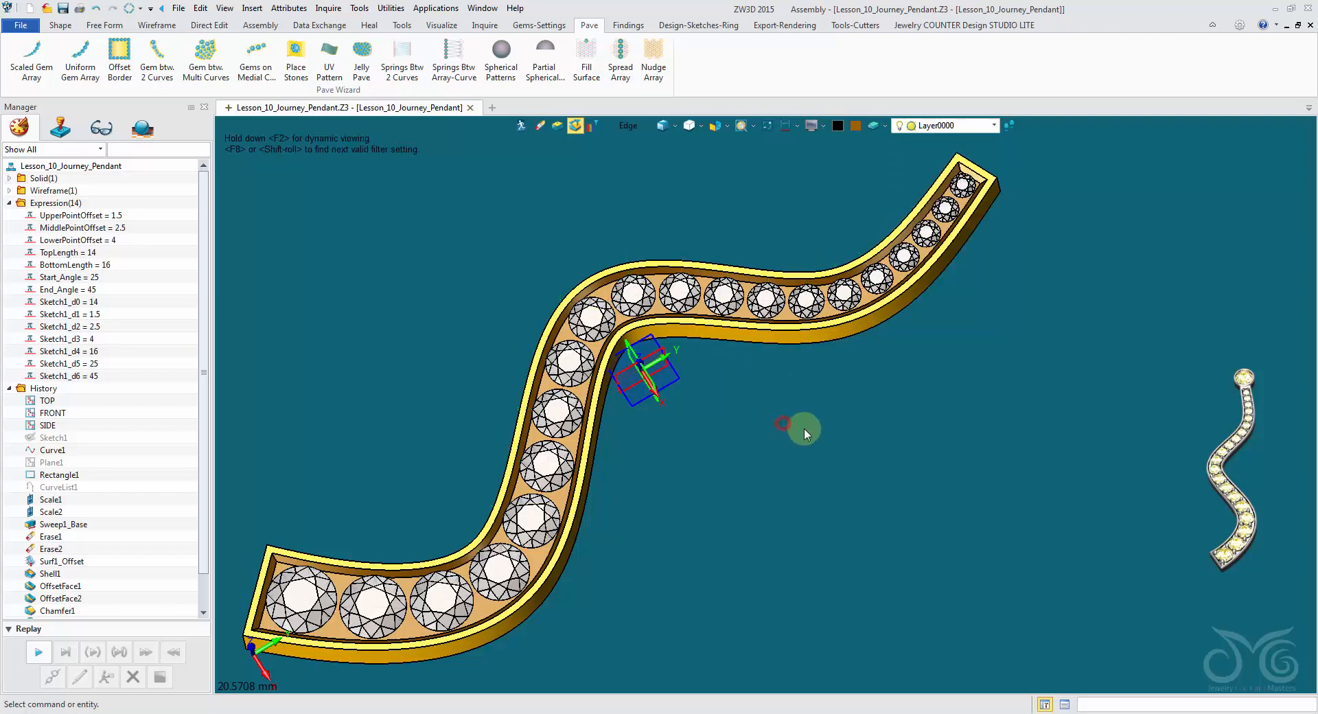
left_click(63, 9)
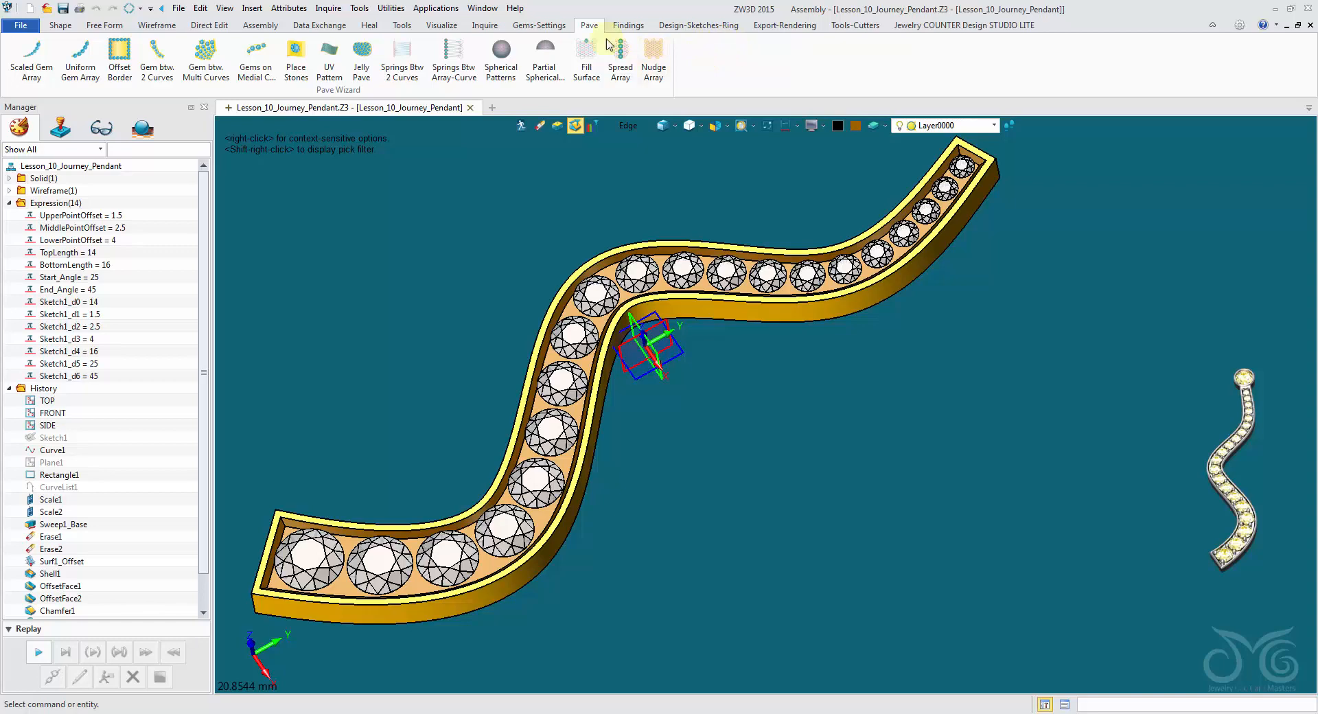
- Start Scaled Prongs and, with picking limited to features, select the whole gem row as the stones
left_click(531, 25)
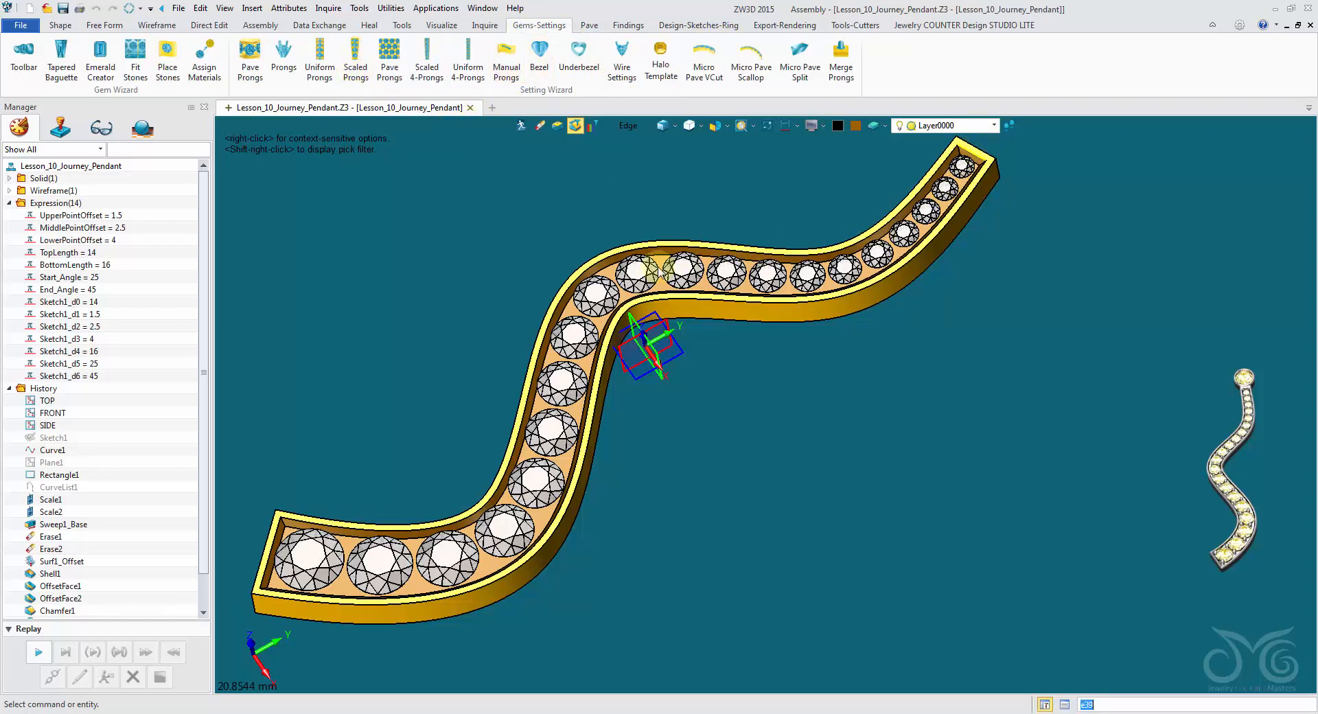
left_click(357, 65)
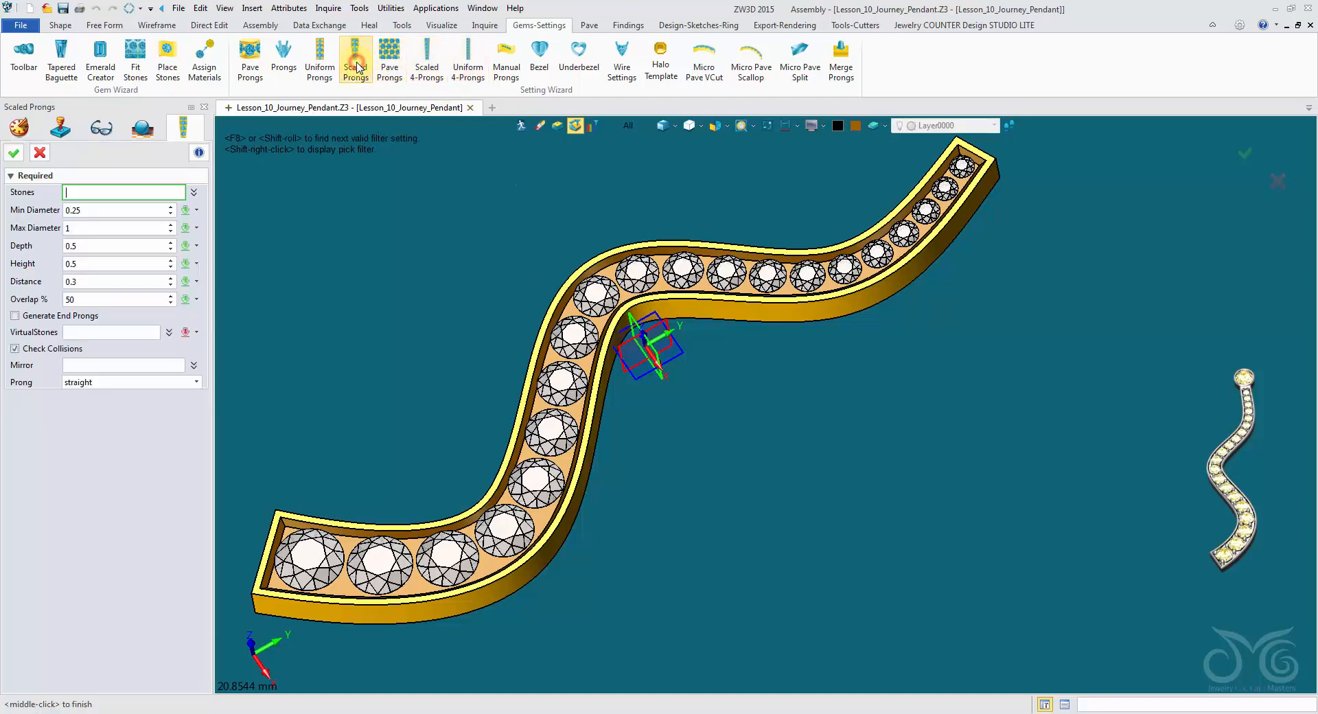
left_click(630, 127)
left_click(664, 182)
left_click(633, 274)
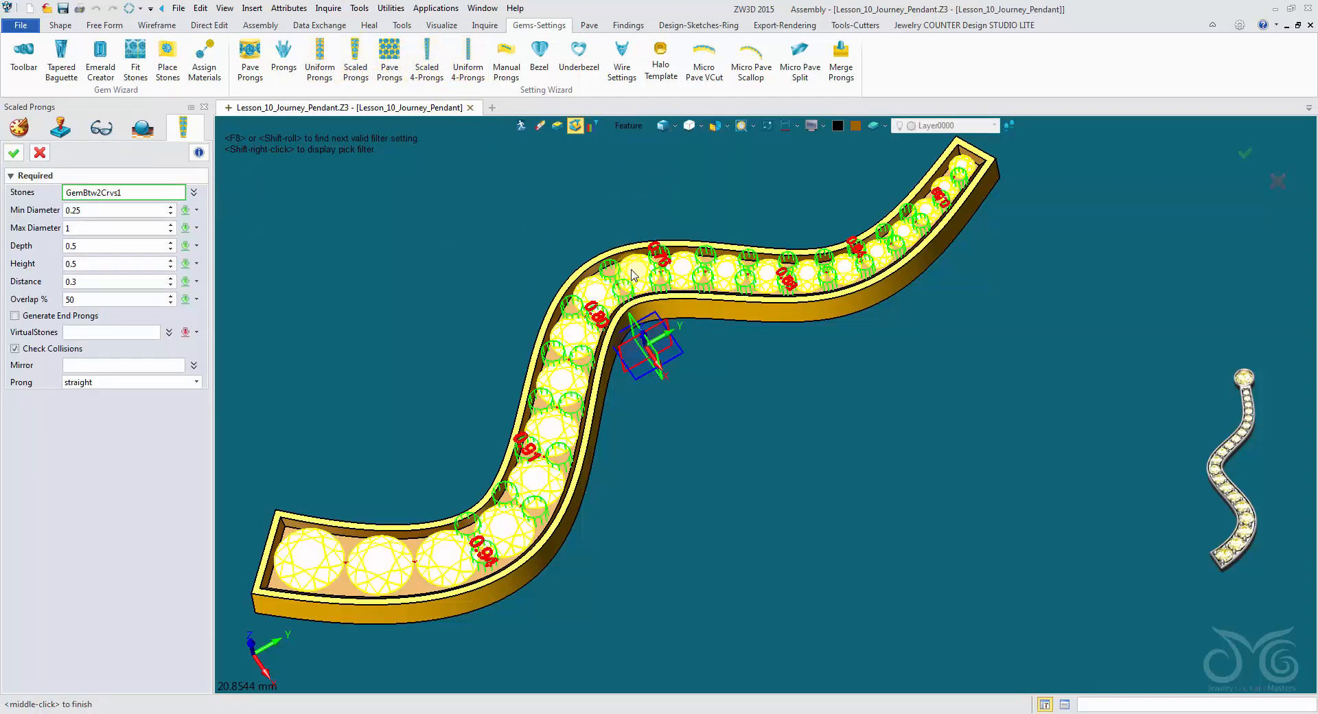
scroll(631, 273, "up", 3)
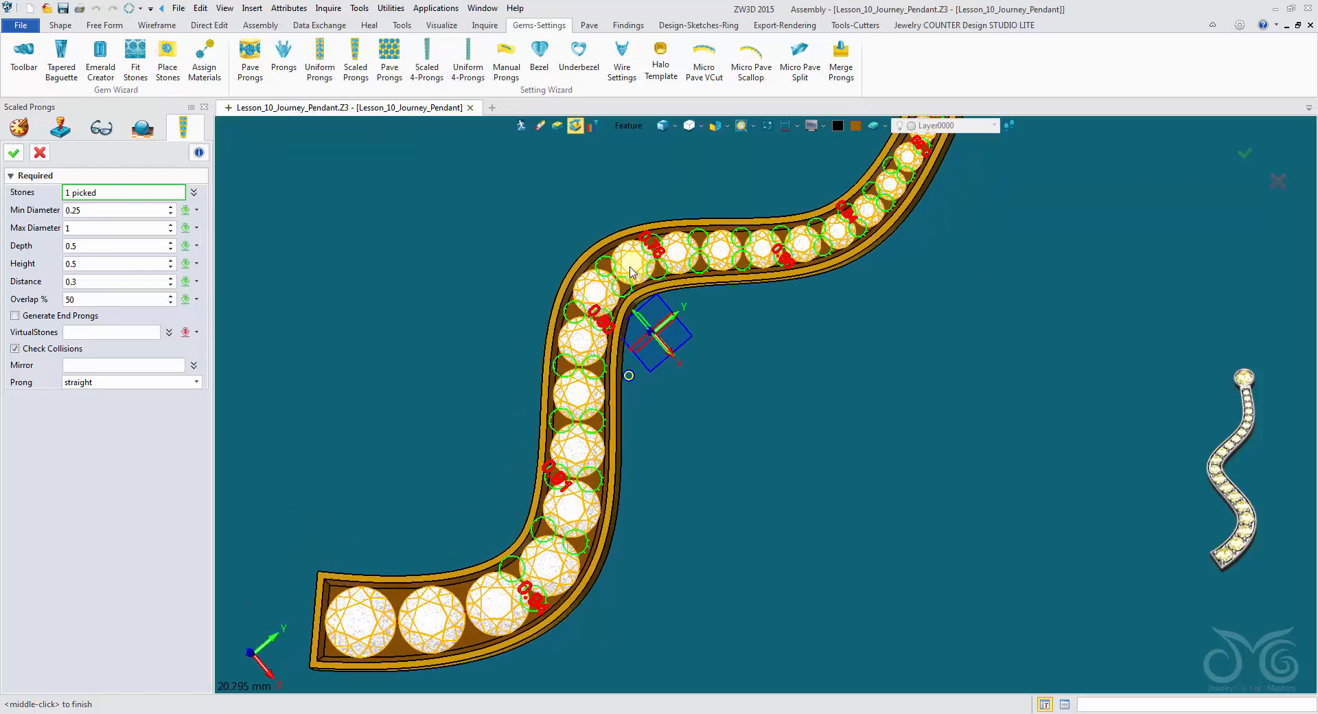
- Set the scaled prongs to 25% overlap and 0.35 height, create them, and dismiss the component editor without changes
left_click(110, 303)
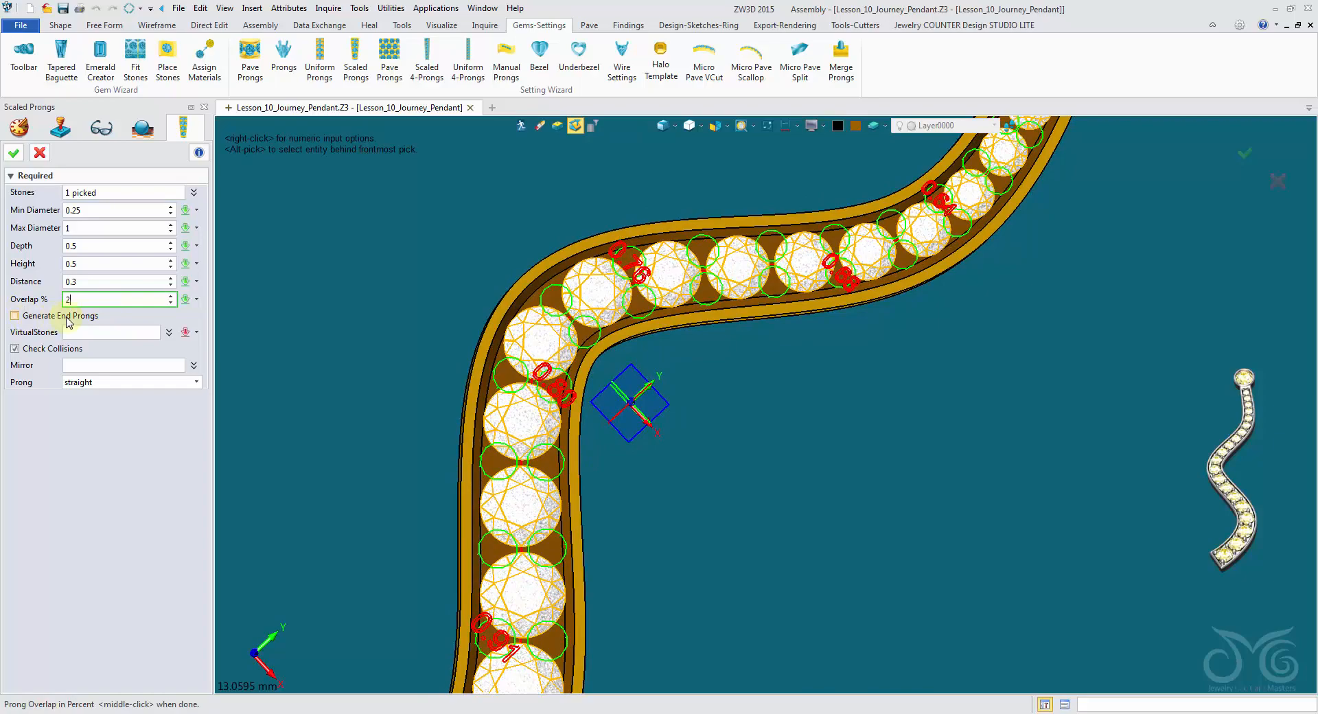
left_click(96, 286)
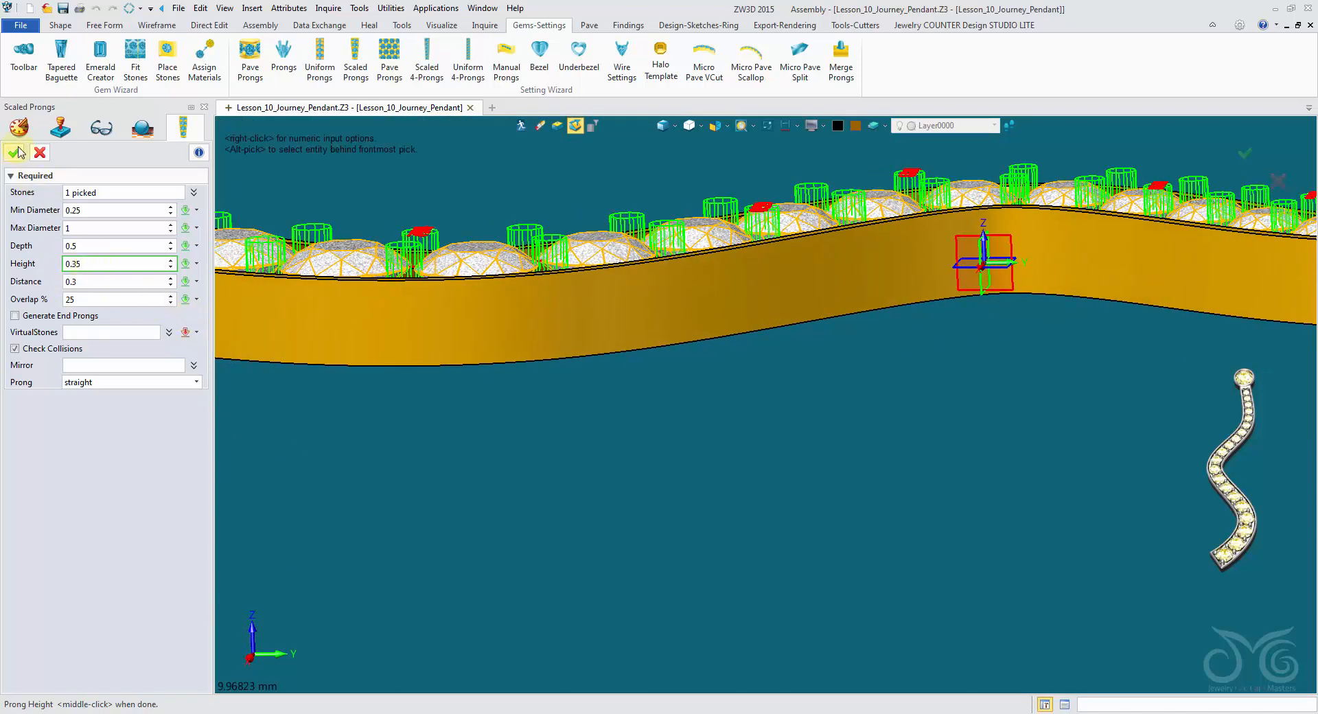
middle_click(308, 378)
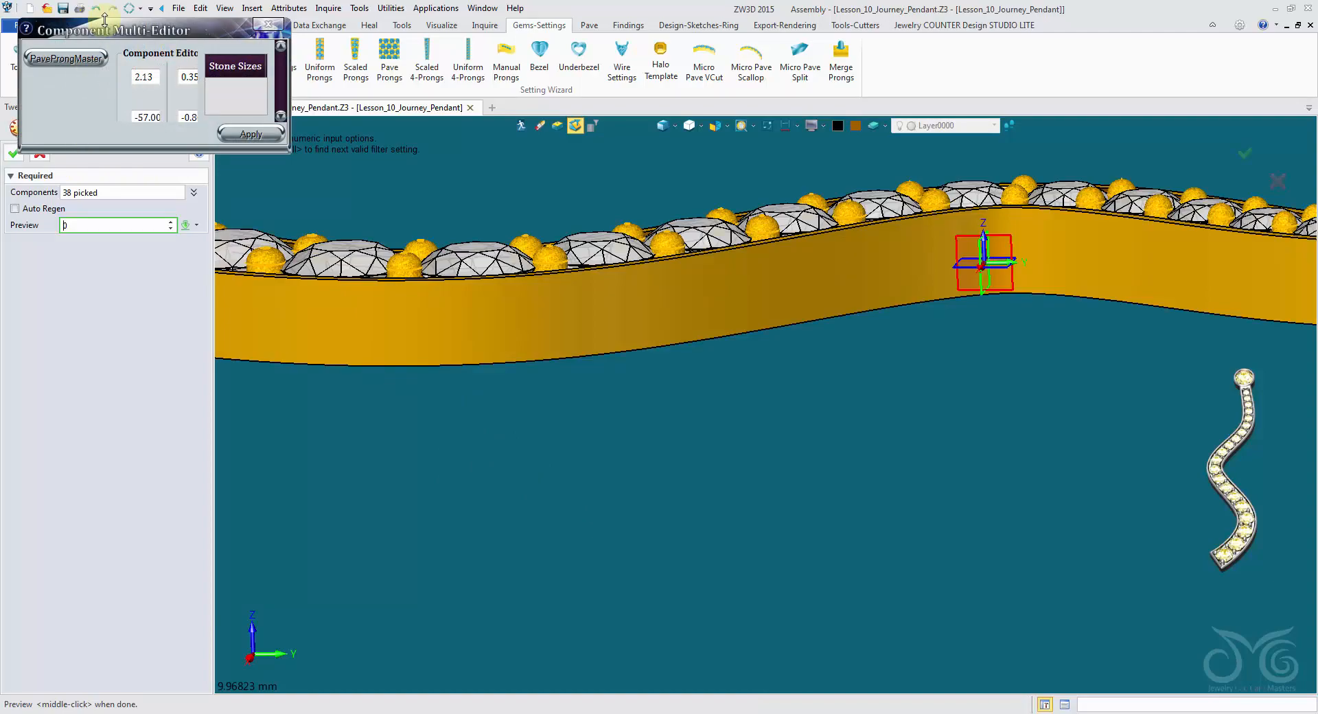
left_click_drag(105, 19, 116, 279)
left_click(39, 154)
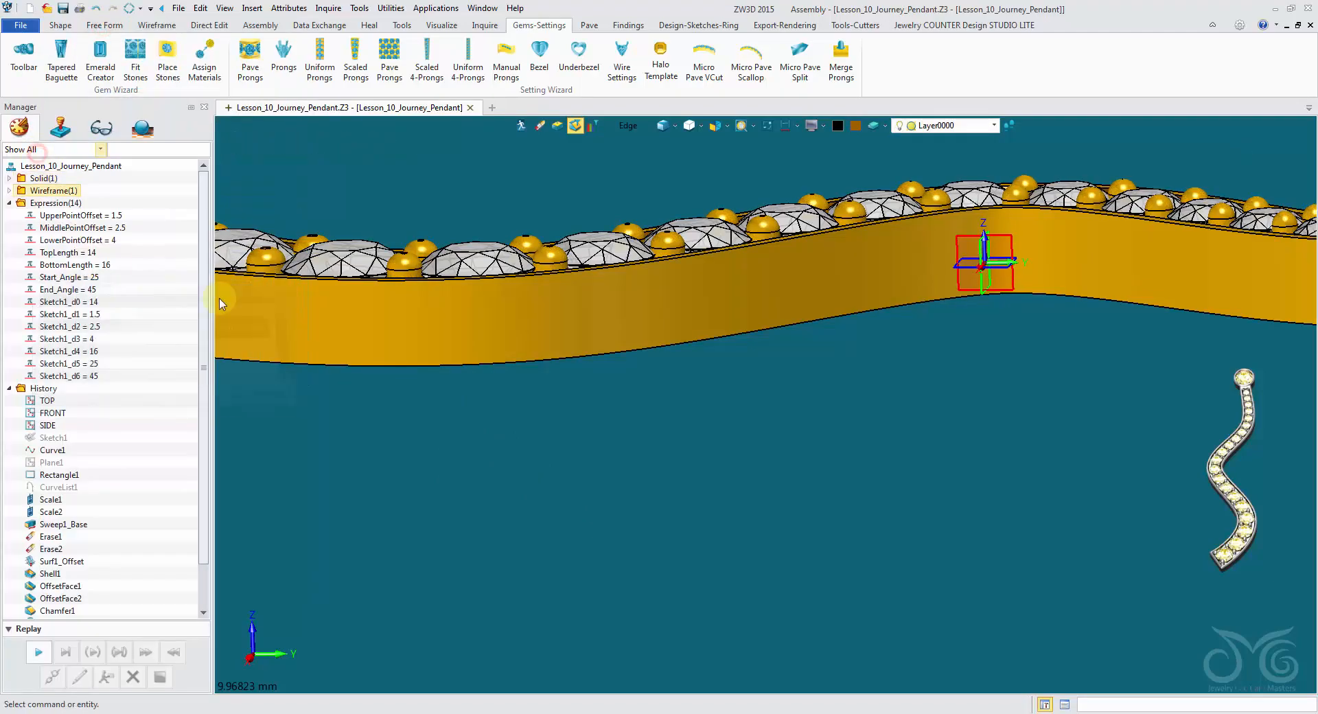
- Start a Pilot Cutter at scale 1 and 0.1 mm elevation on the gem row in the channel
right_click_drag(582, 438, 584, 429)
scroll(584, 438, "down", 3)
scroll(584, 430, "down", 1)
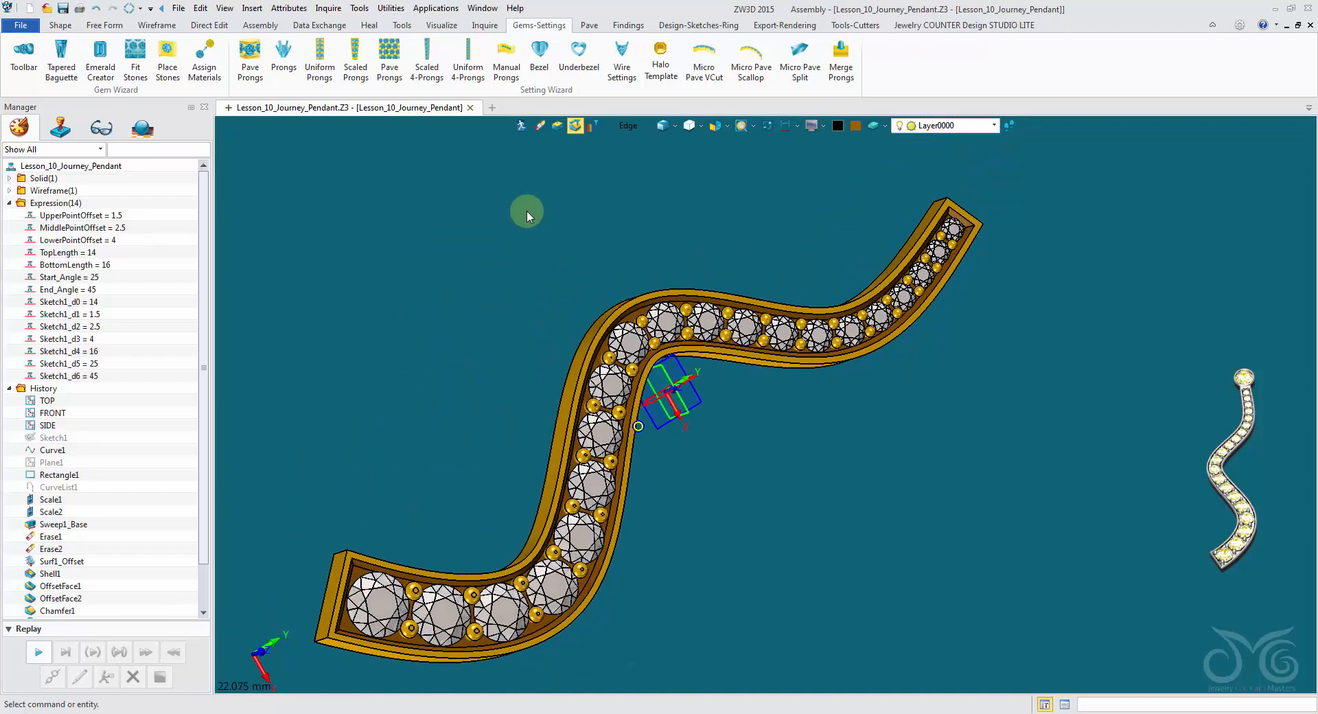
scroll(535, 203, "up", 3)
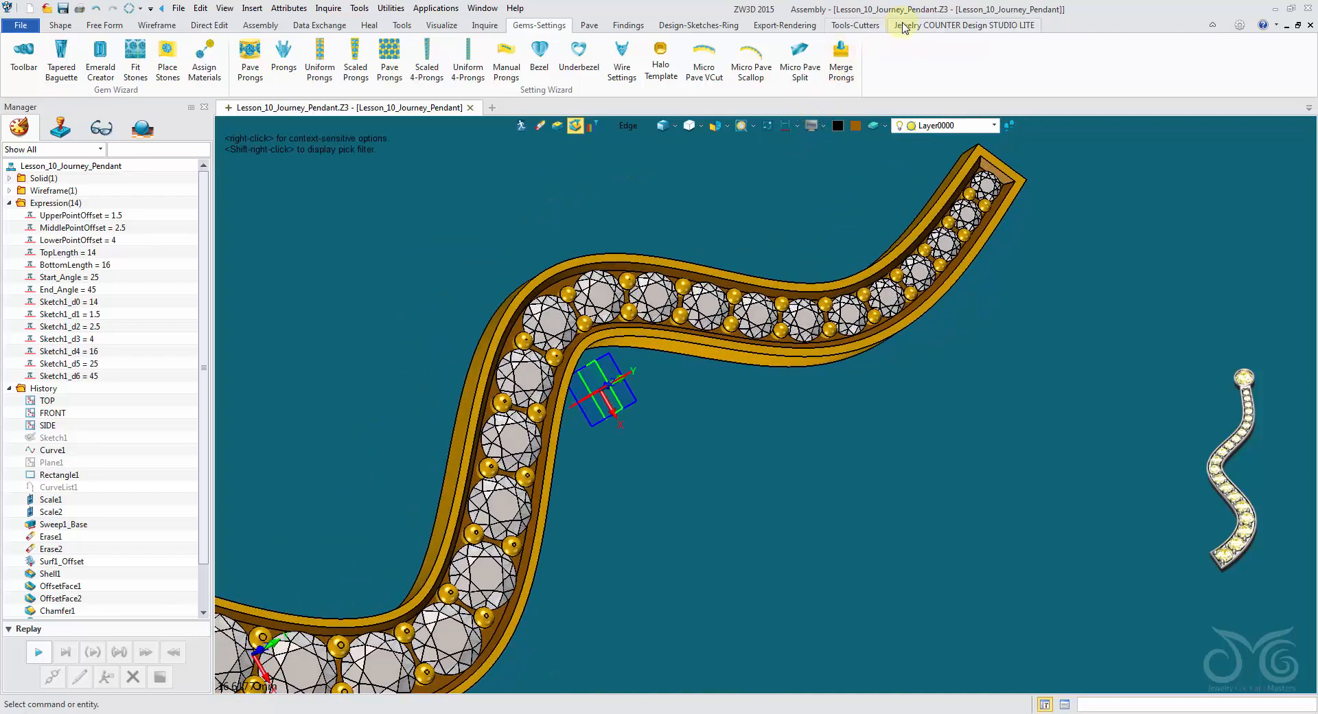
left_click(878, 26)
left_click(631, 69)
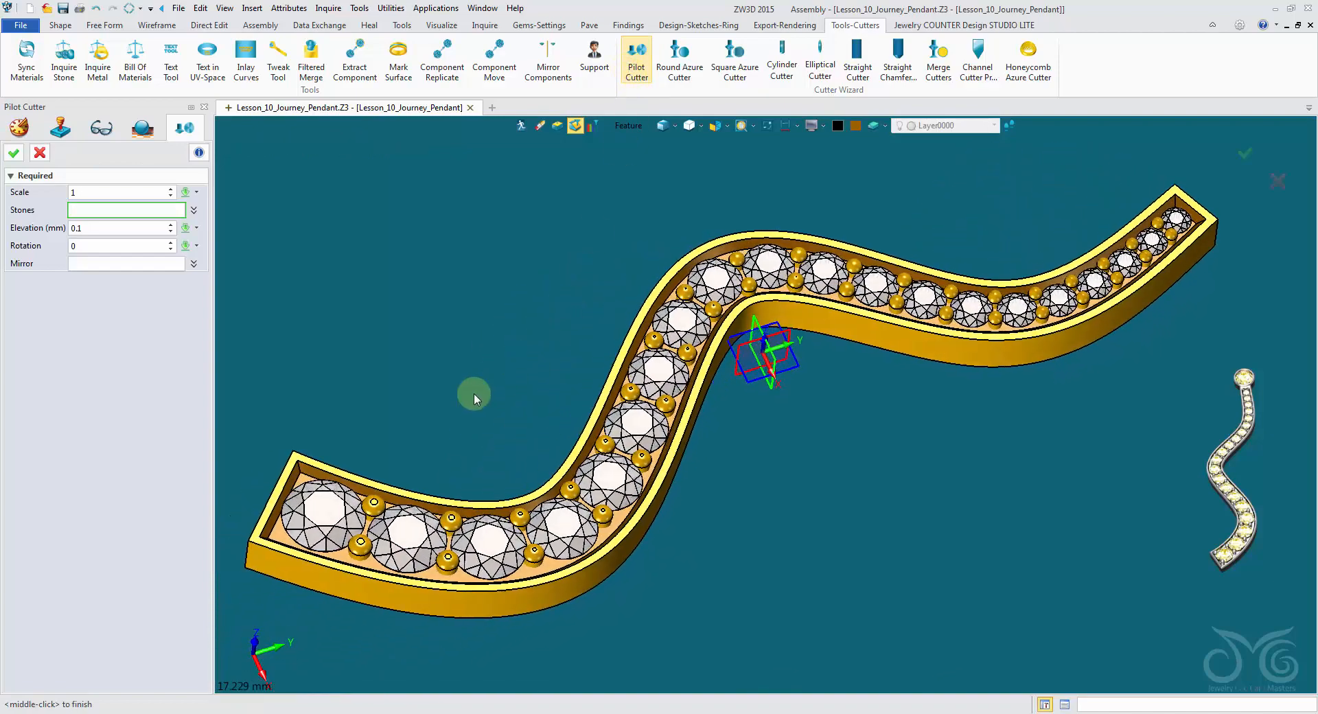
middle_click(340, 501)
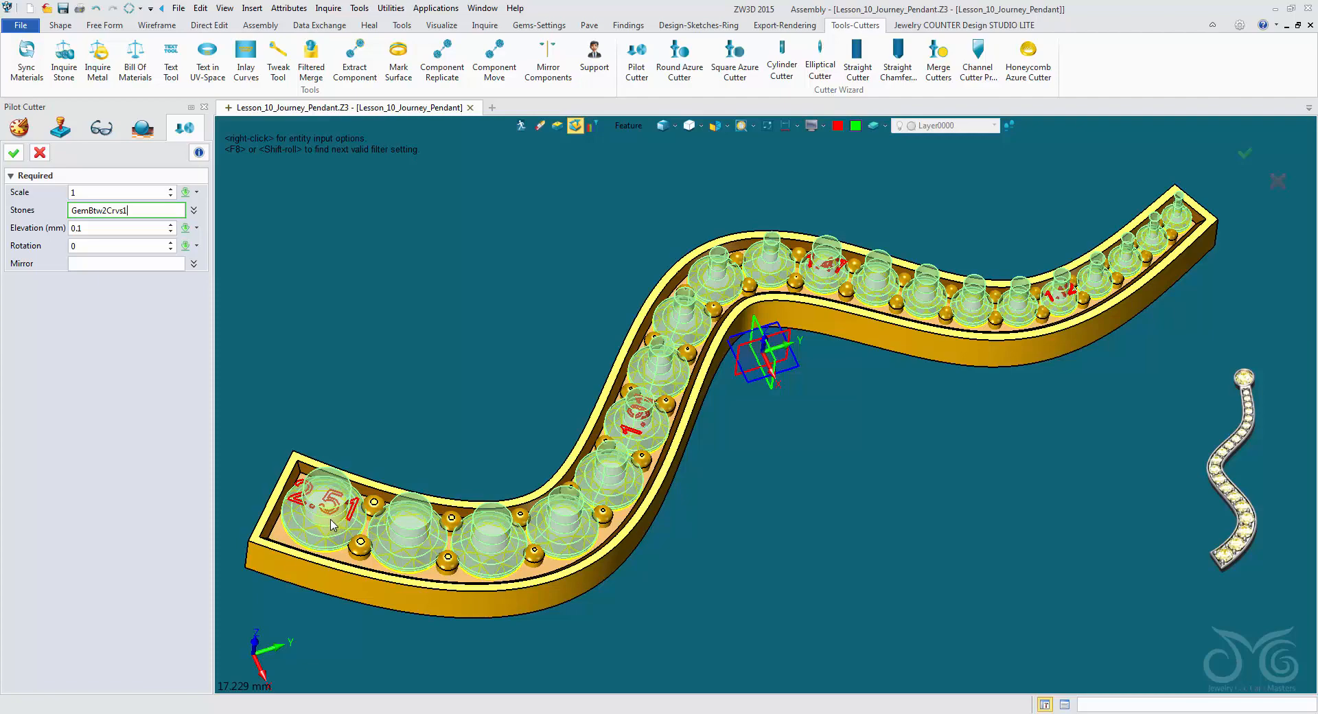
- Switch to wireframe display and examine how the pilot cutter previews sit around the stones along the channel
right_click_drag(416, 480, 431, 409)
scroll(445, 443, "up", 1)
scroll(445, 443, "up", 2)
scroll(439, 392, "up", 2)
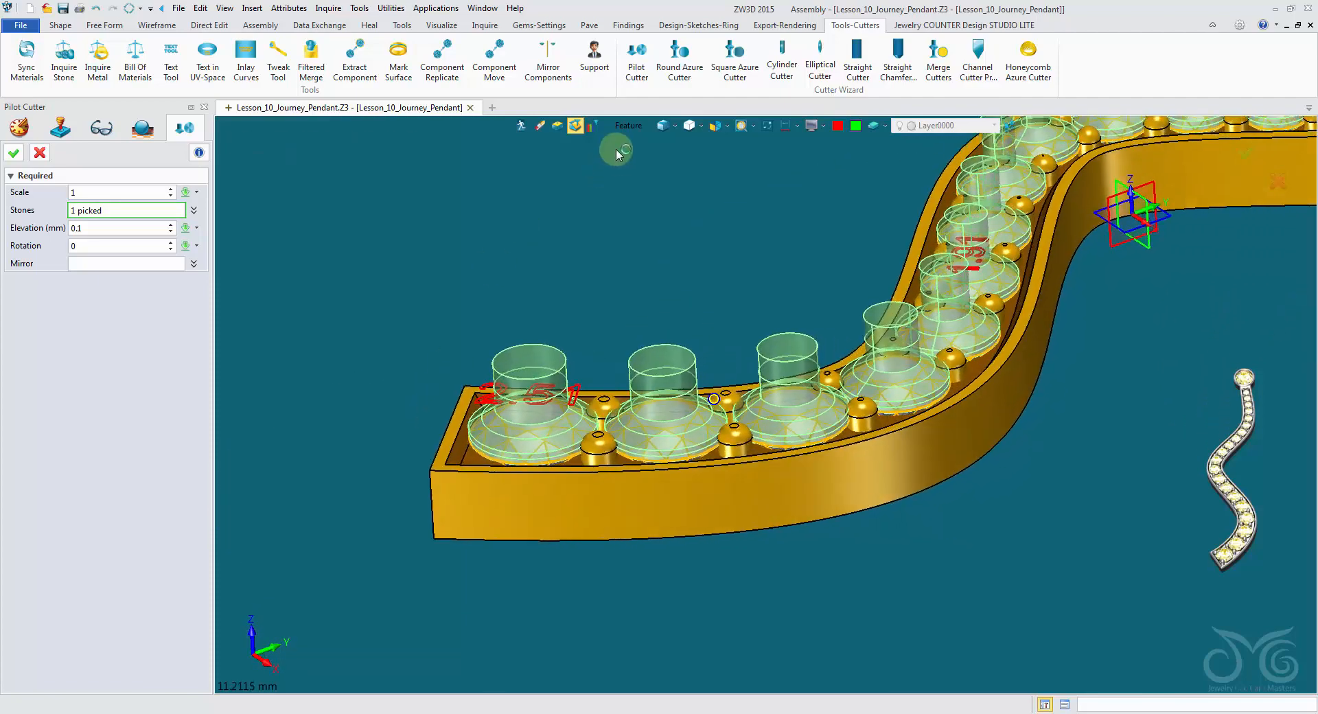
scroll(615, 149, "up", 4)
mouse_move(629, 140)
right_mouse_down()
mouse_move(659, 132)
mouse_move(643, 144)
right_mouse_up()
left_click(658, 129)
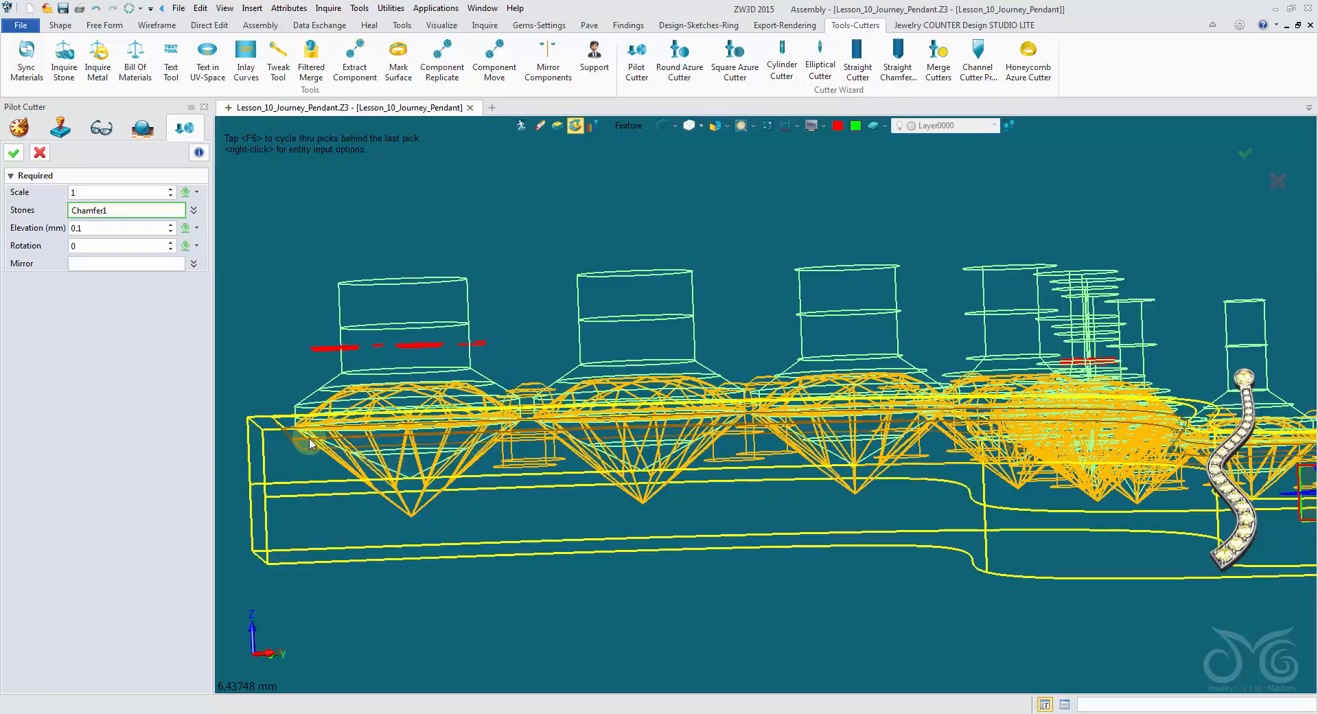
mouse_move(403, 446)
right_mouse_down()
mouse_move(829, 447)
mouse_move(1125, 377)
mouse_move(1057, 397)
mouse_move(1160, 410)
right_mouse_up()
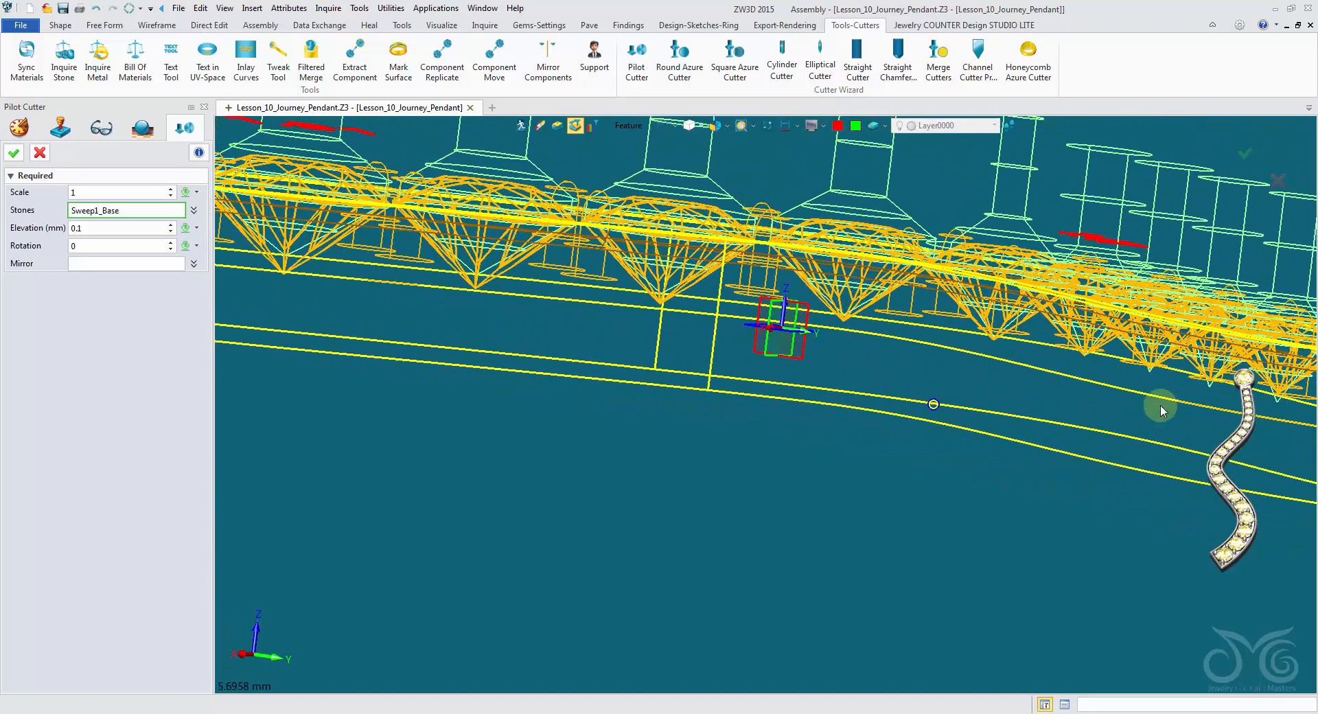
scroll(1160, 409, "down", 2)
middle_click_drag(275, 347, 461, 351)
left_click(462, 356)
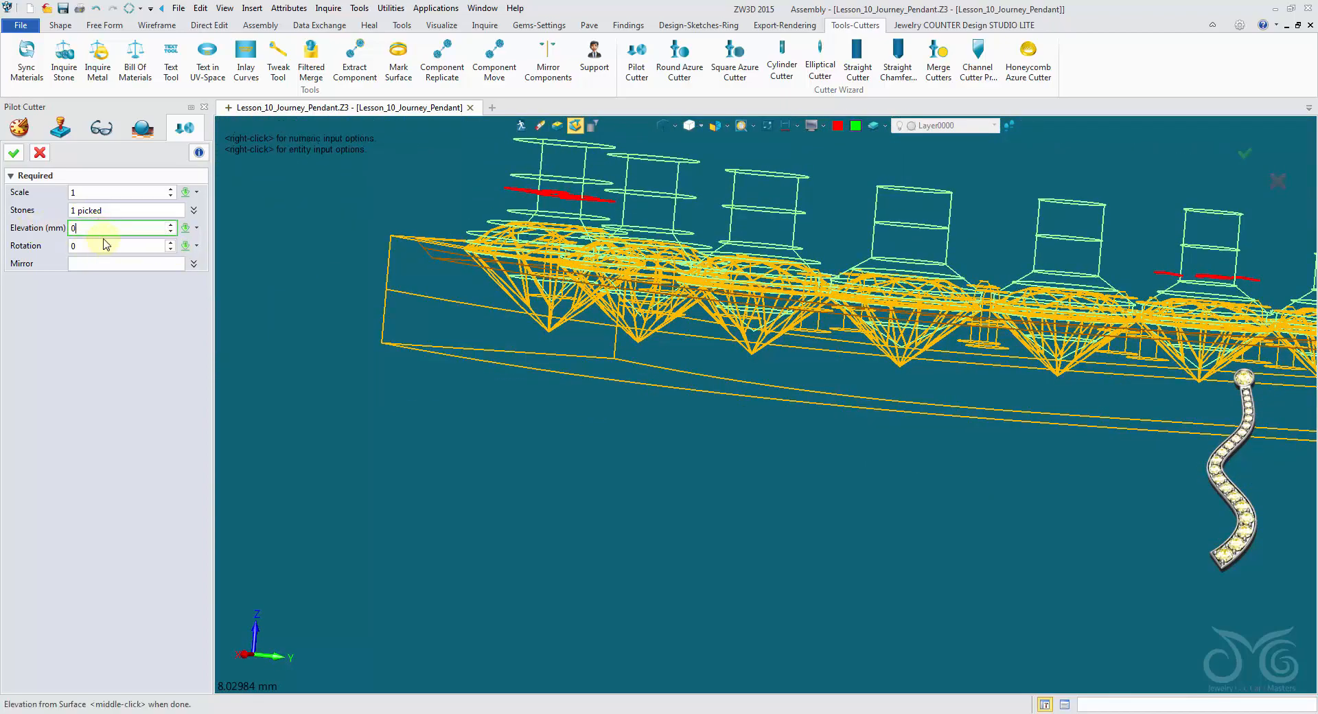
- Set the pilot cutter elevation to 0 mm, keep rotation at 0, and create the cutters for the gem row
left_click(102, 245)
scroll(669, 303, "up", 4)
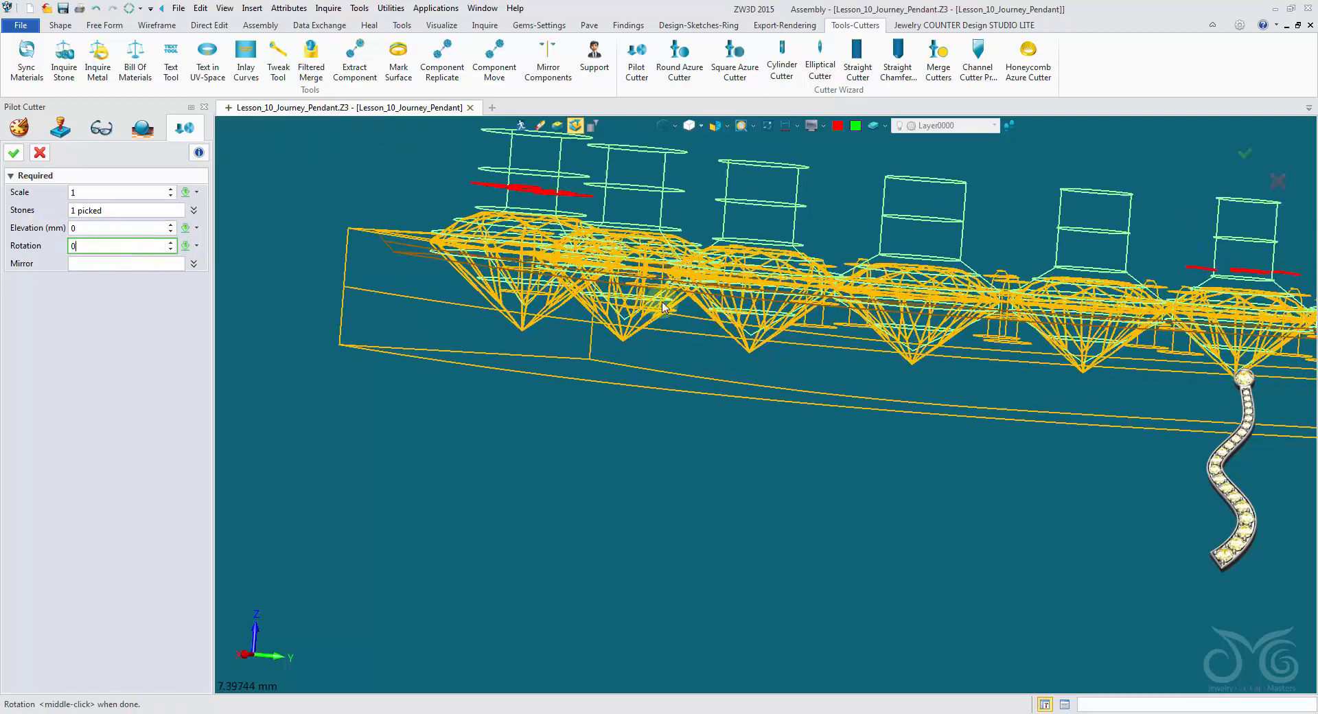
scroll(669, 299, "down", 3)
mouse_move(670, 297)
right_mouse_down()
mouse_move(962, 324)
mouse_move(1175, 231)
mouse_move(471, 259)
right_mouse_up()
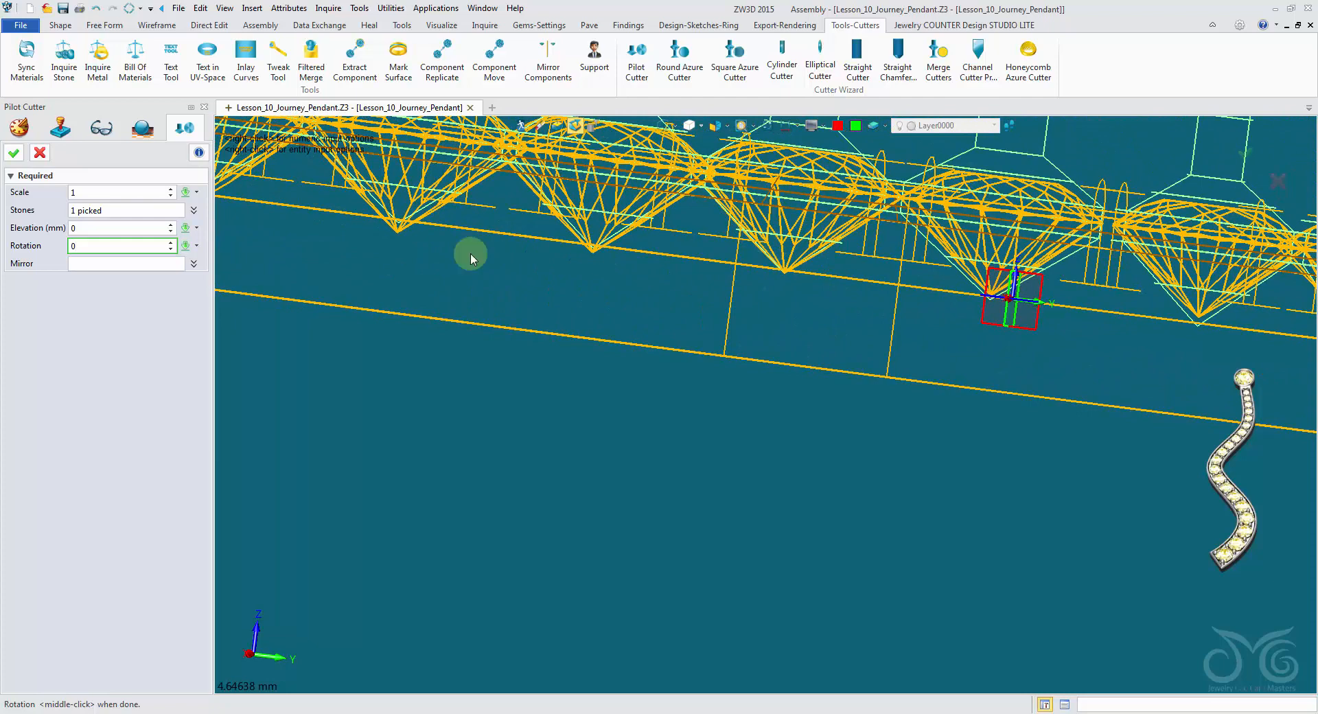
left_click(18, 156)
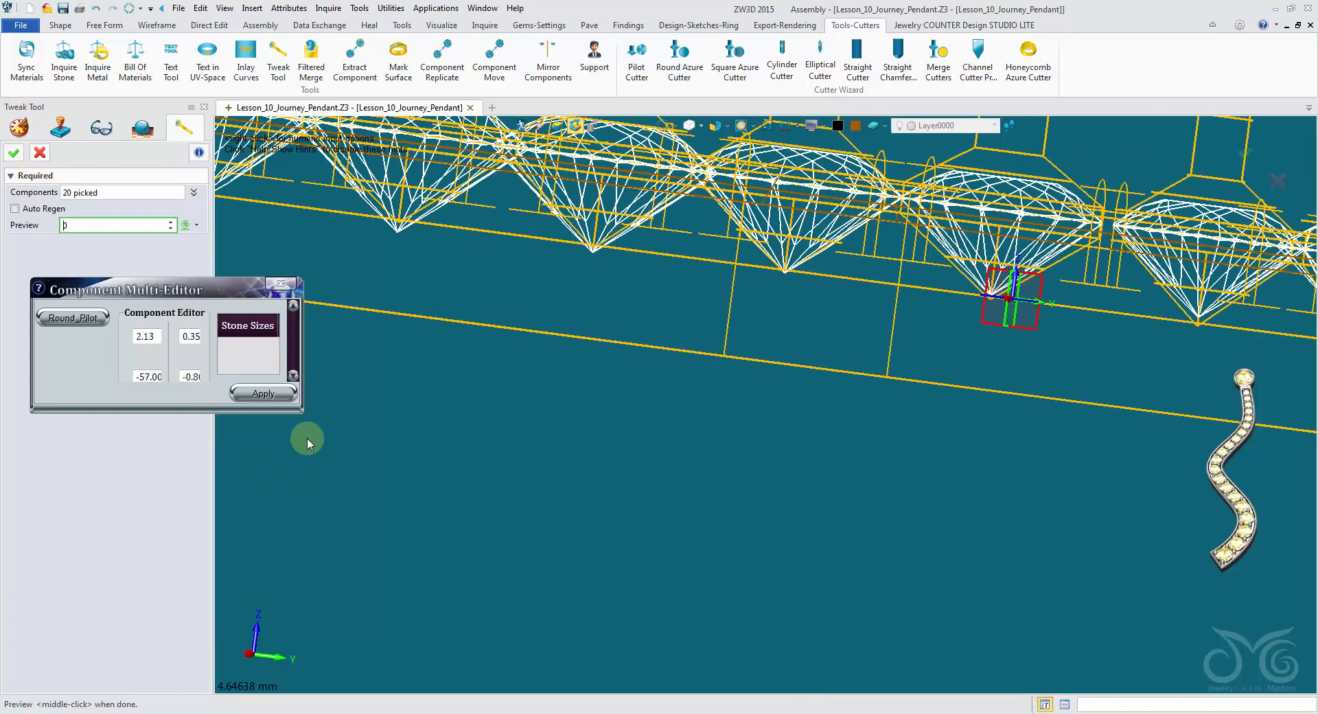
- Enlarge the component editor, load the Round_Pilot parameters, set Pavilion to -0.80 for all the pilot cutters, and accept the tweak
left_click_drag(302, 414, 639, 583)
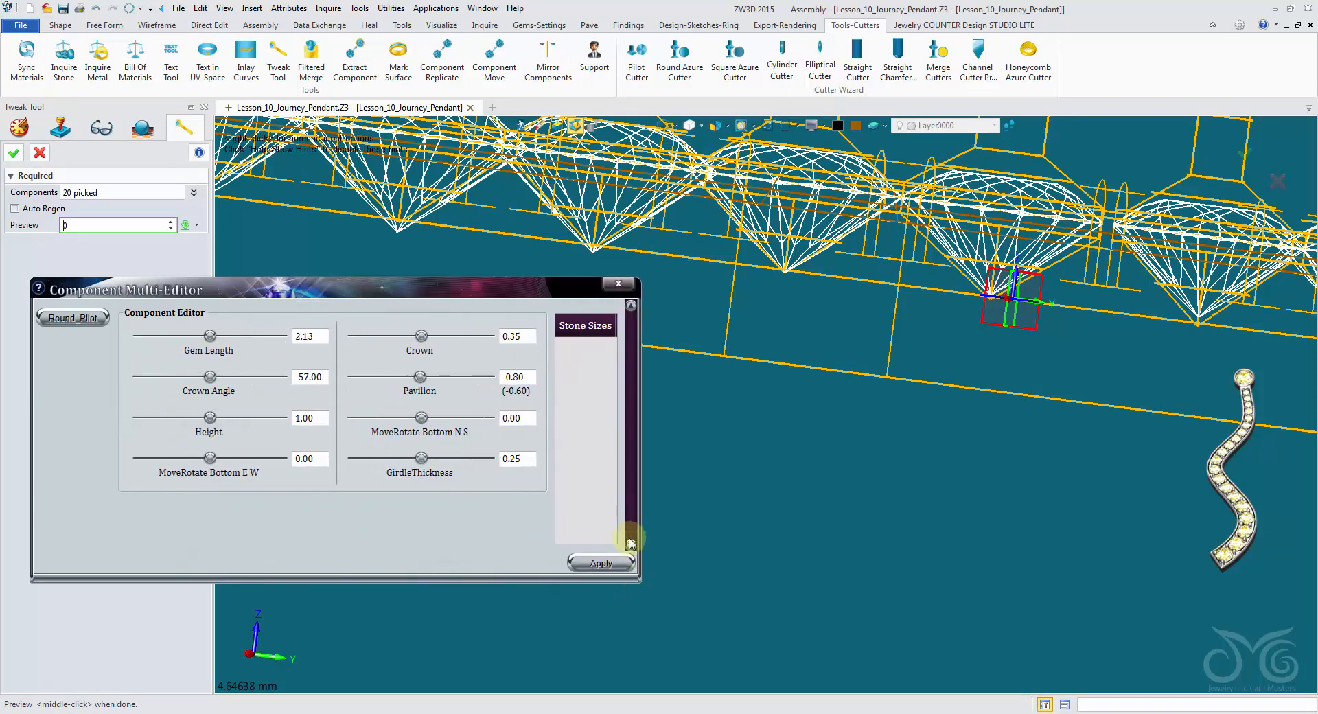
left_click(97, 325)
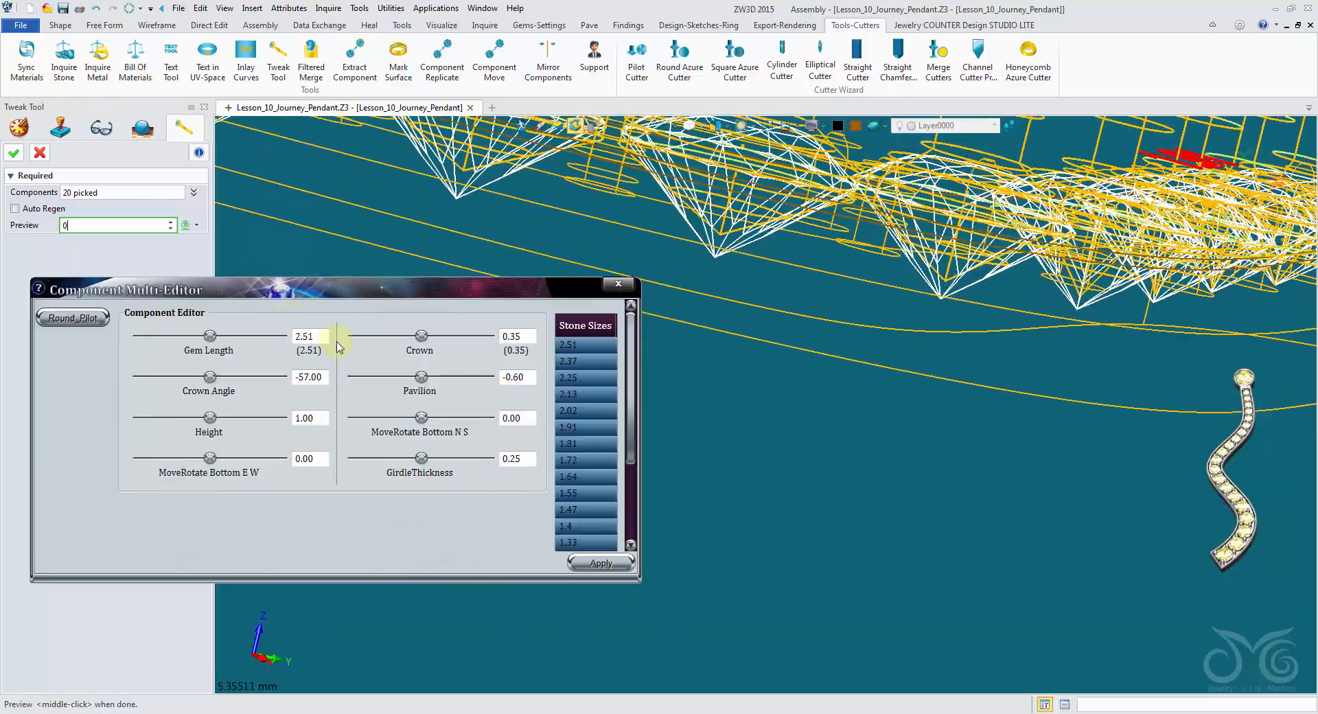
middle_click_drag(943, 357, 645, 333)
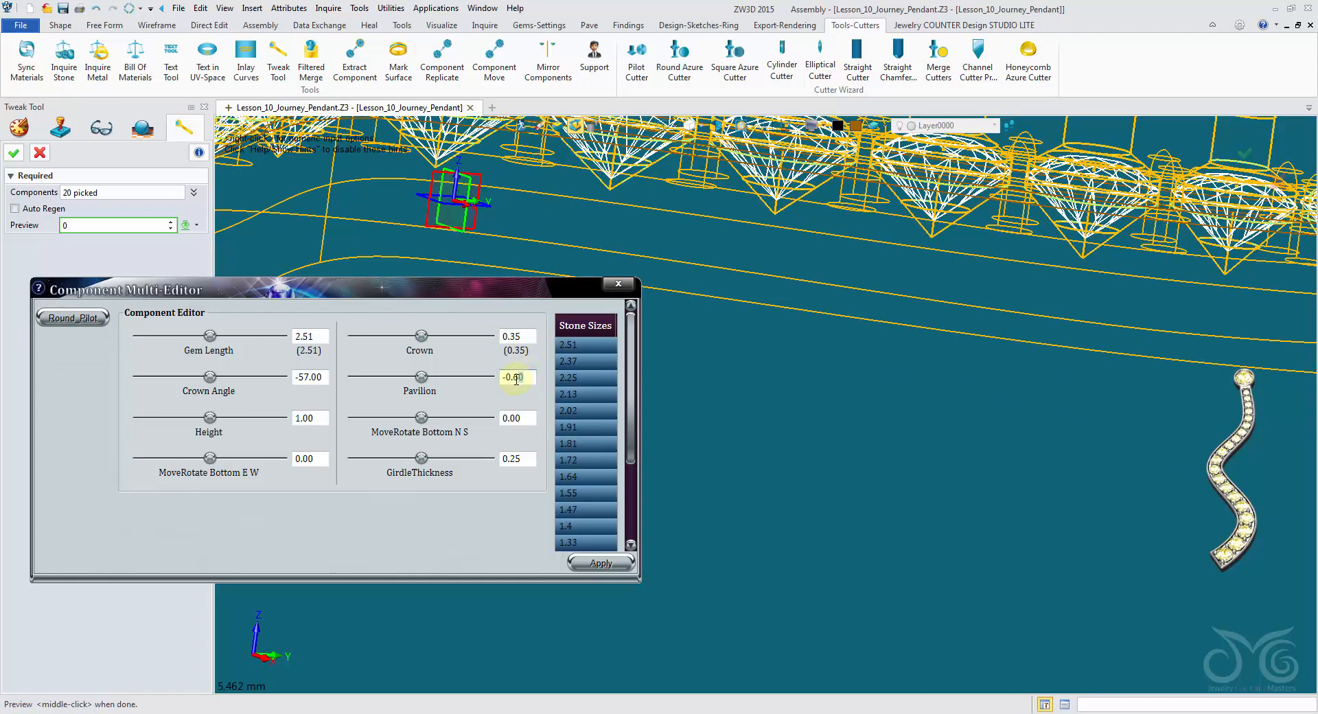
left_click(579, 565)
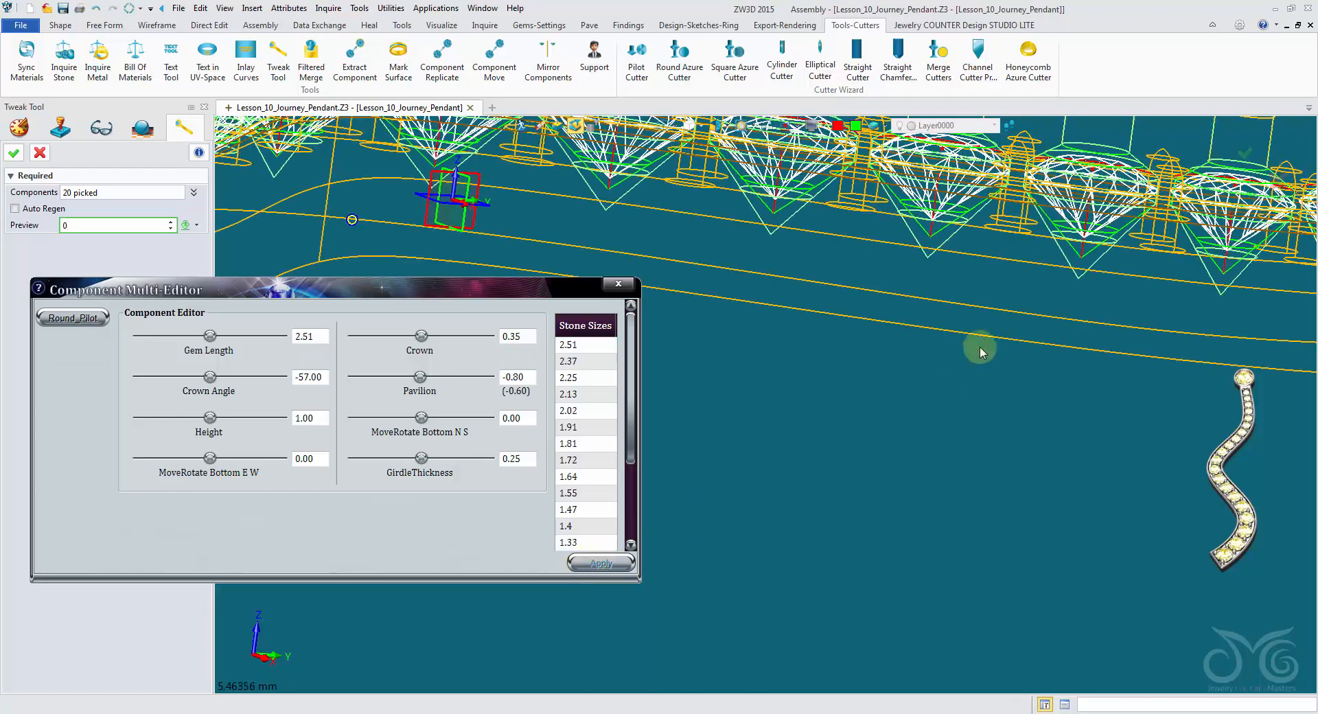
middle_click_drag(1014, 325, 1002, 289)
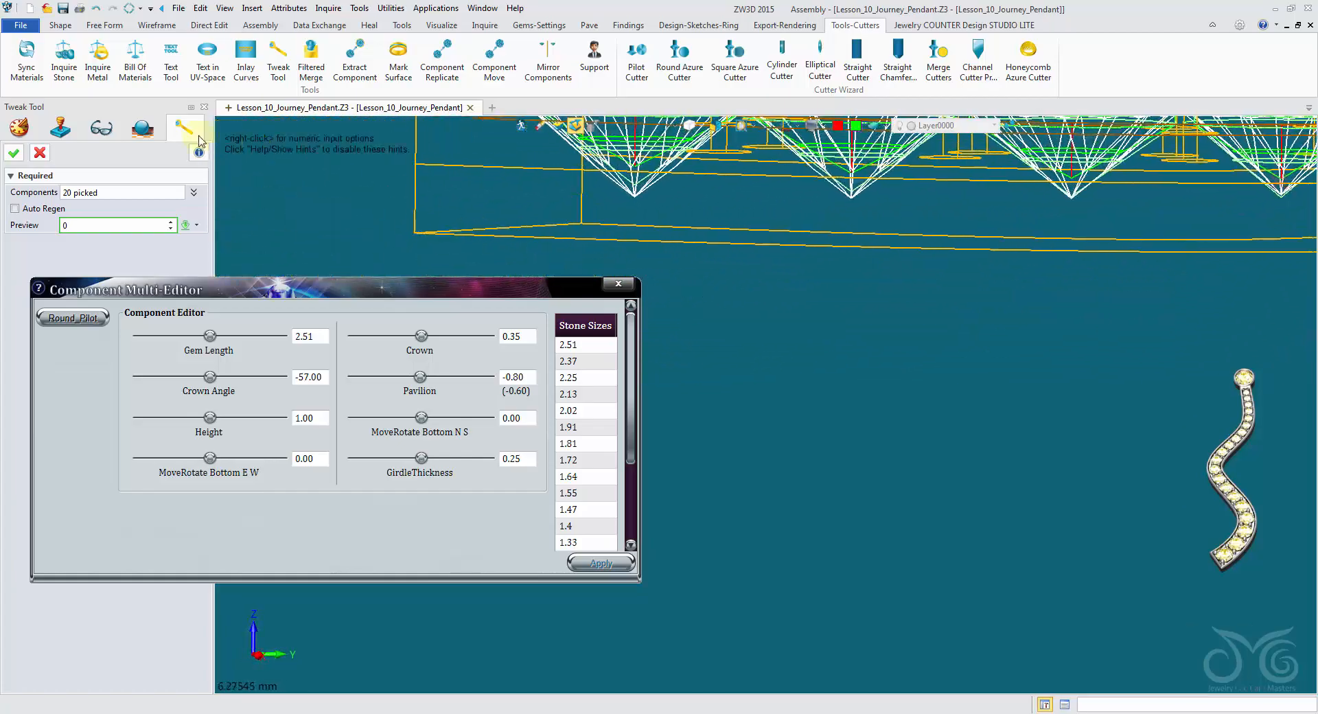
left_click(17, 154)
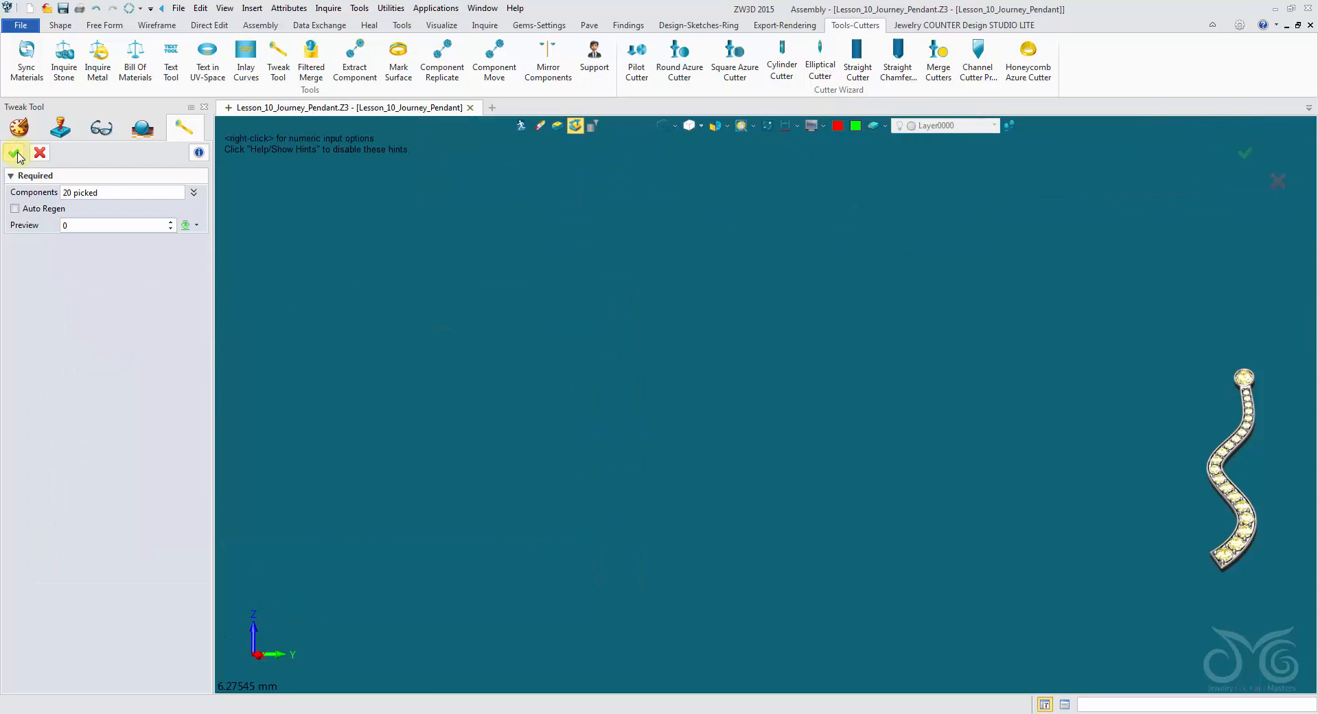
left_click(15, 153)
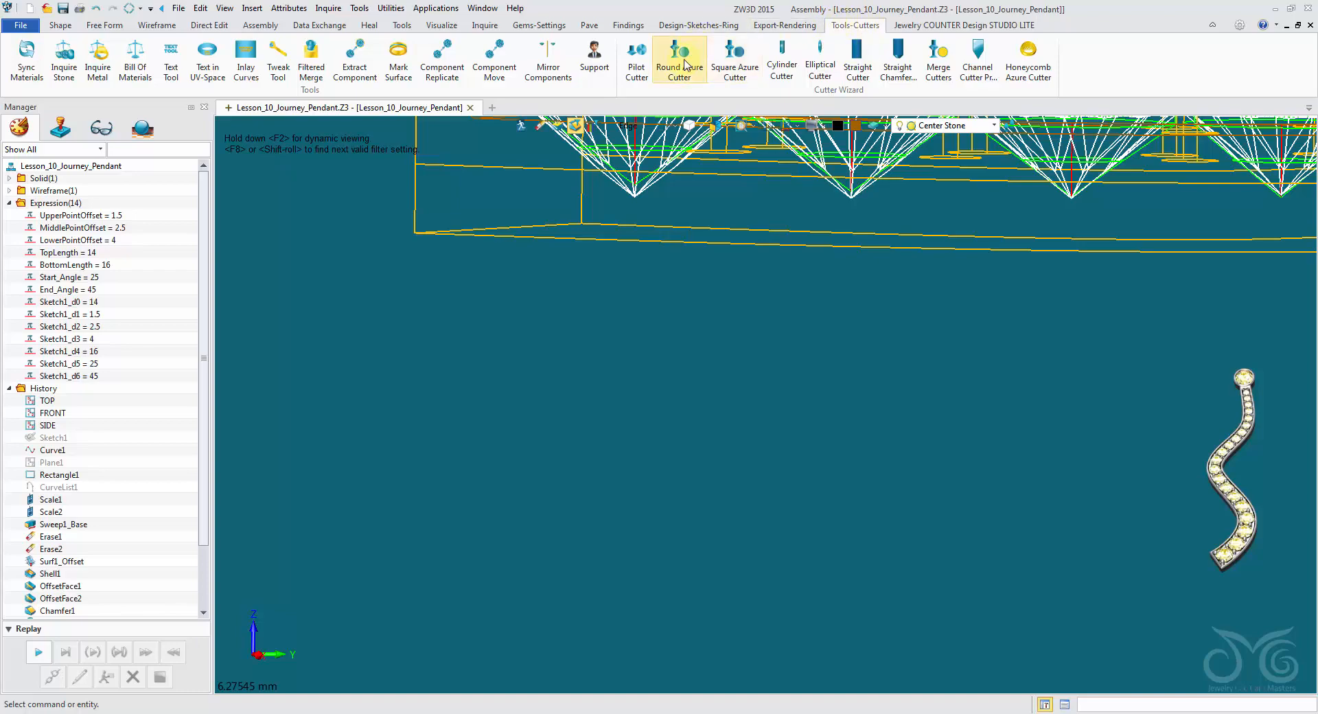
- Start the Tweak Tool with picking limited to components and select the pilot cutter of the largest stone in shaded display
left_click(279, 75)
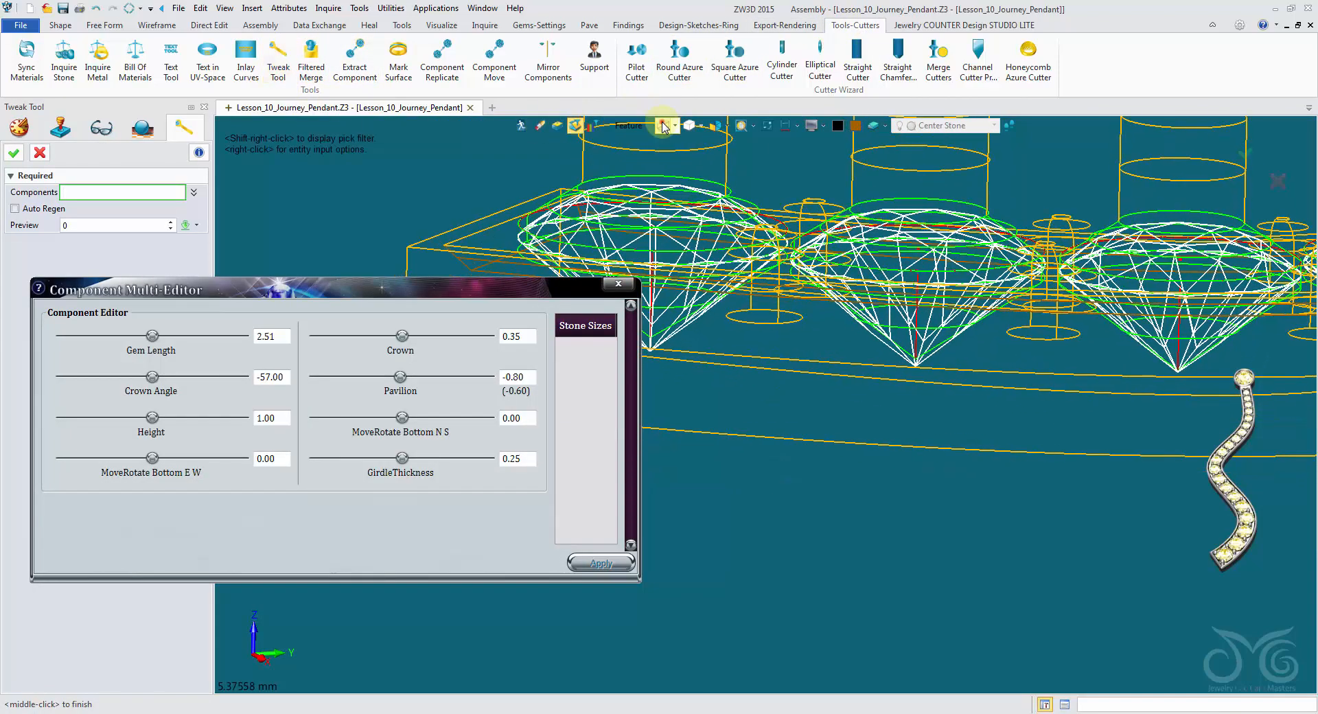
left_click(626, 129)
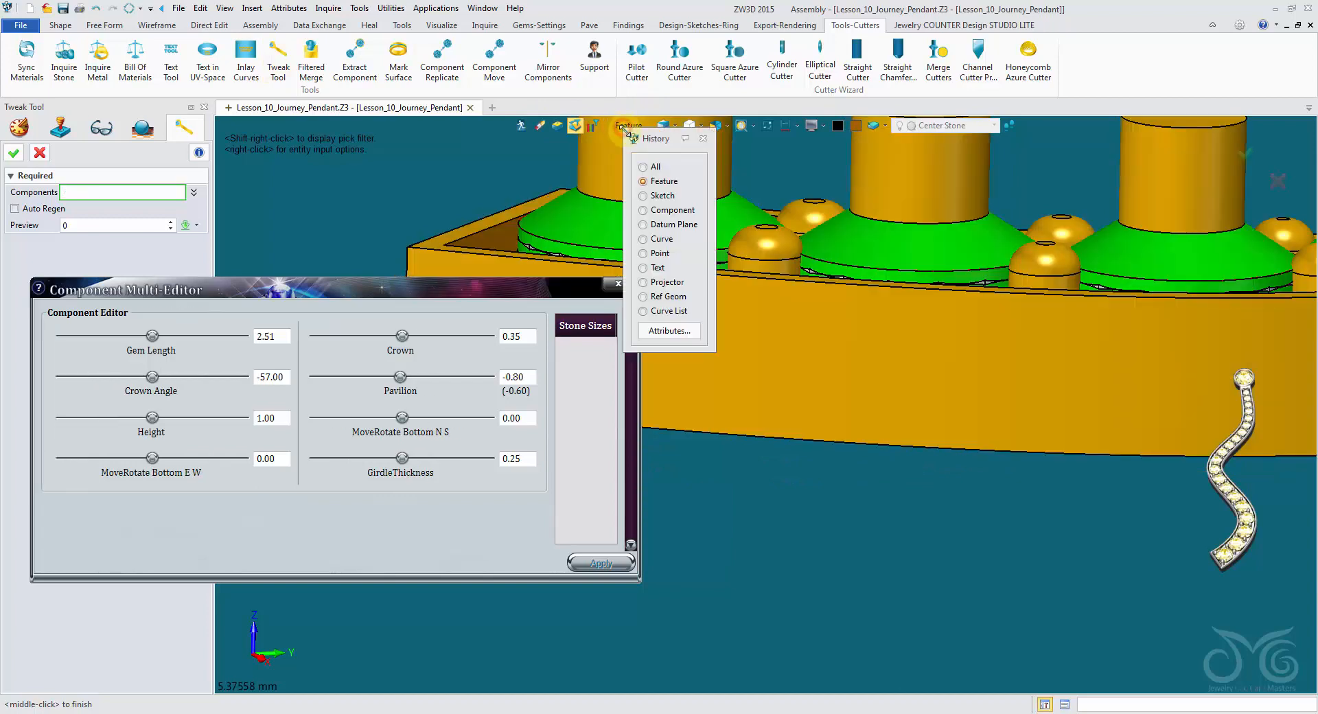
left_click(653, 211)
left_click(654, 174)
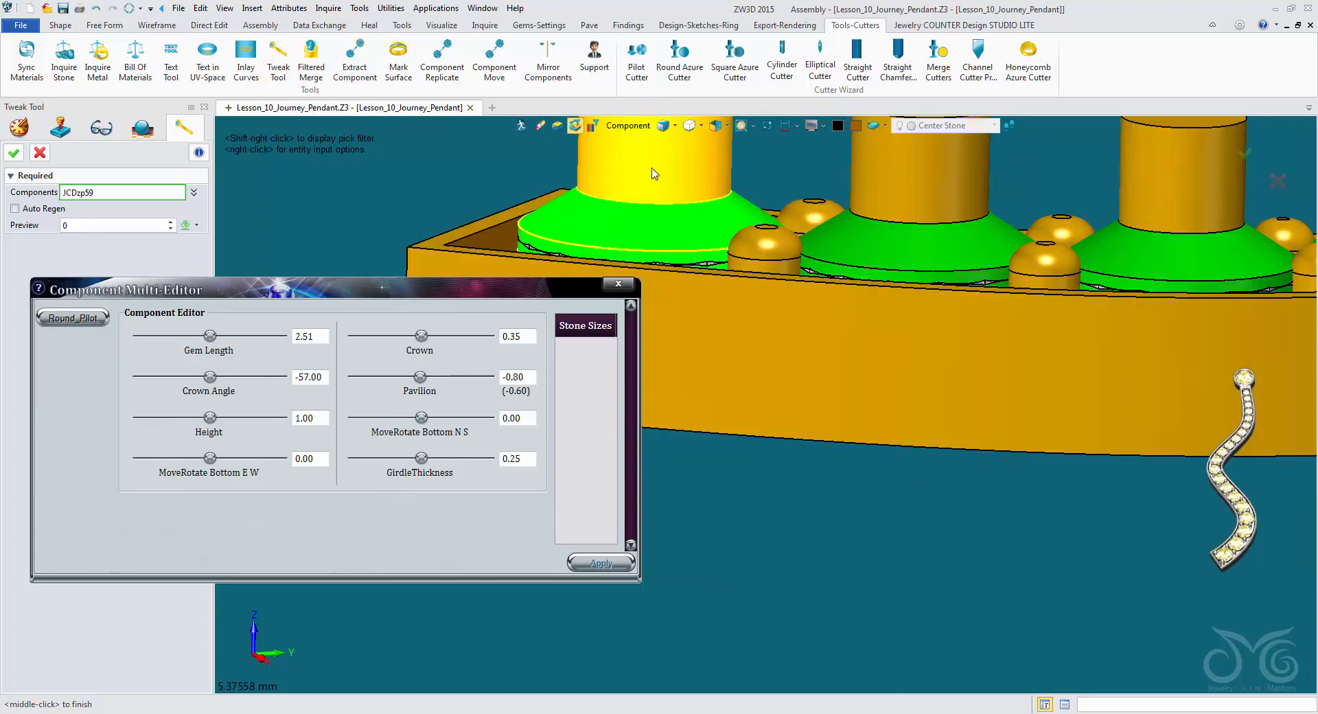
left_click(616, 167)
right_click_drag(617, 167, 618, 146)
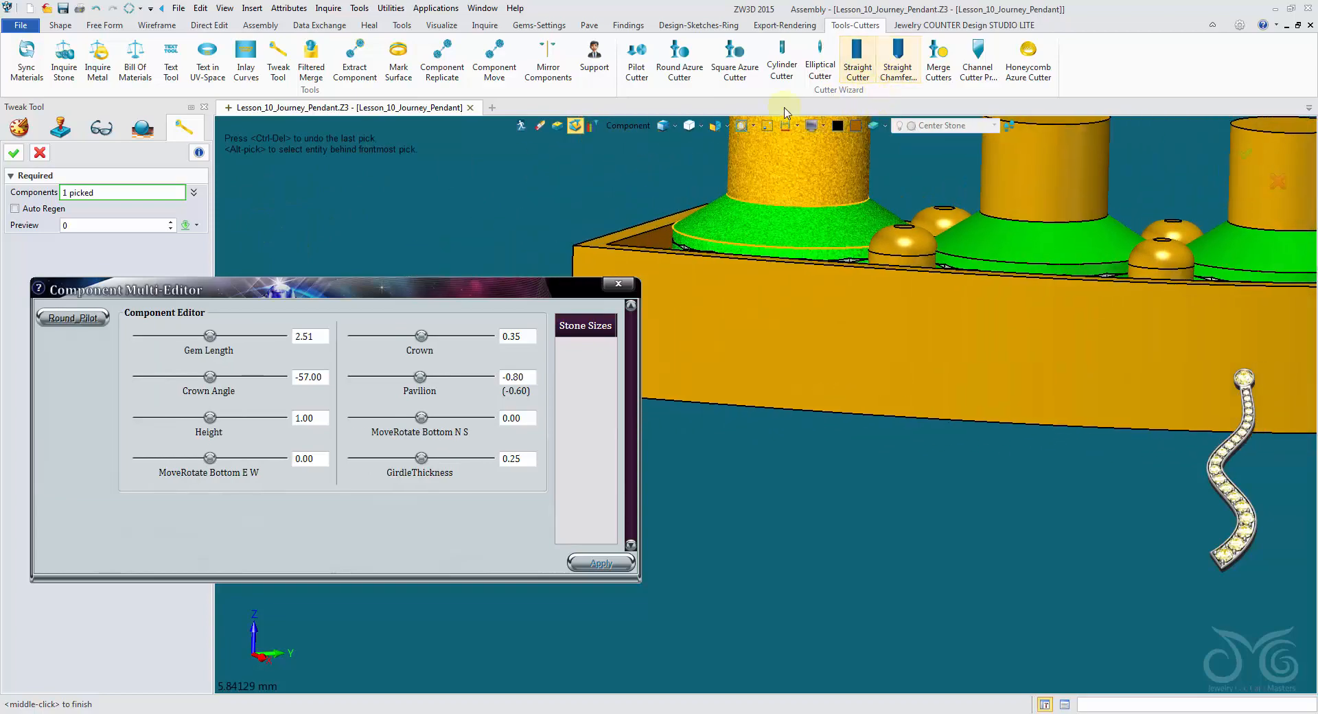
- In wireframe display, load the selected cutter's Round_Pilot parameters, try Pavilion -0.90, and set it to -1.00
left_click(661, 127)
right_click_drag(791, 415, 782, 371)
scroll(782, 371, "up", 3)
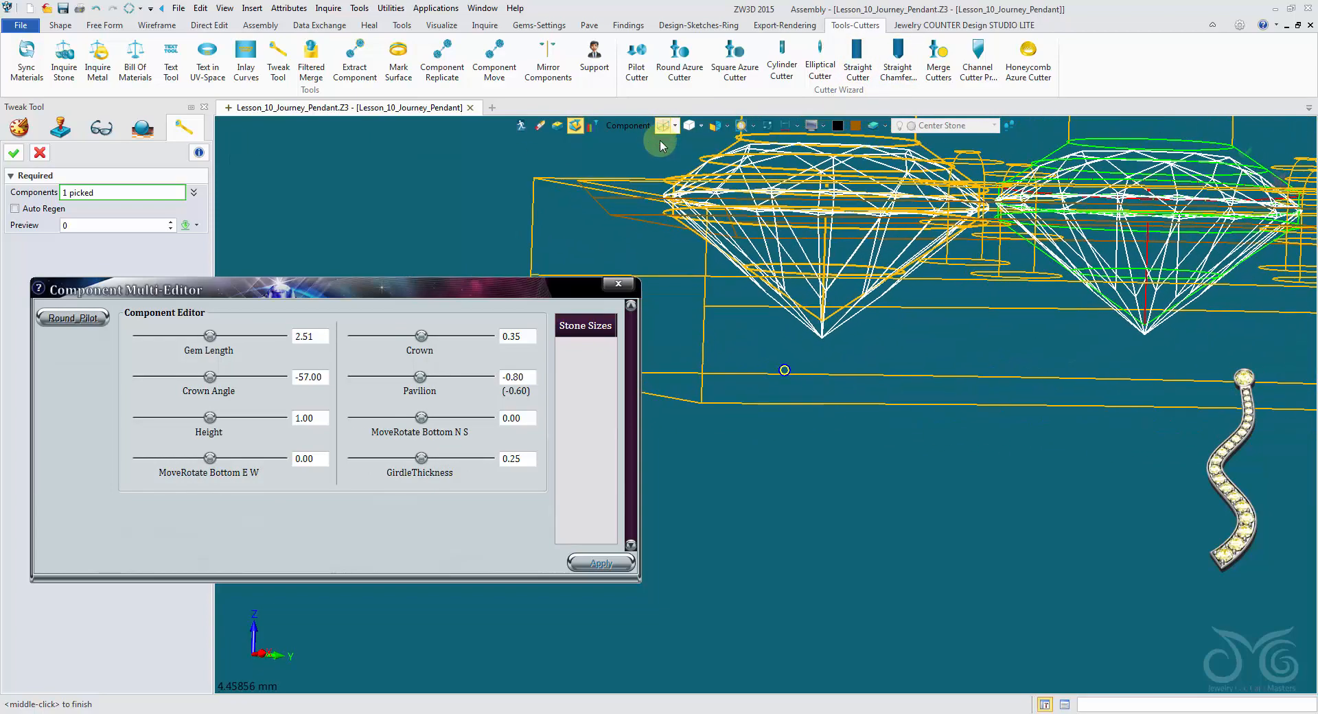
left_click(88, 320)
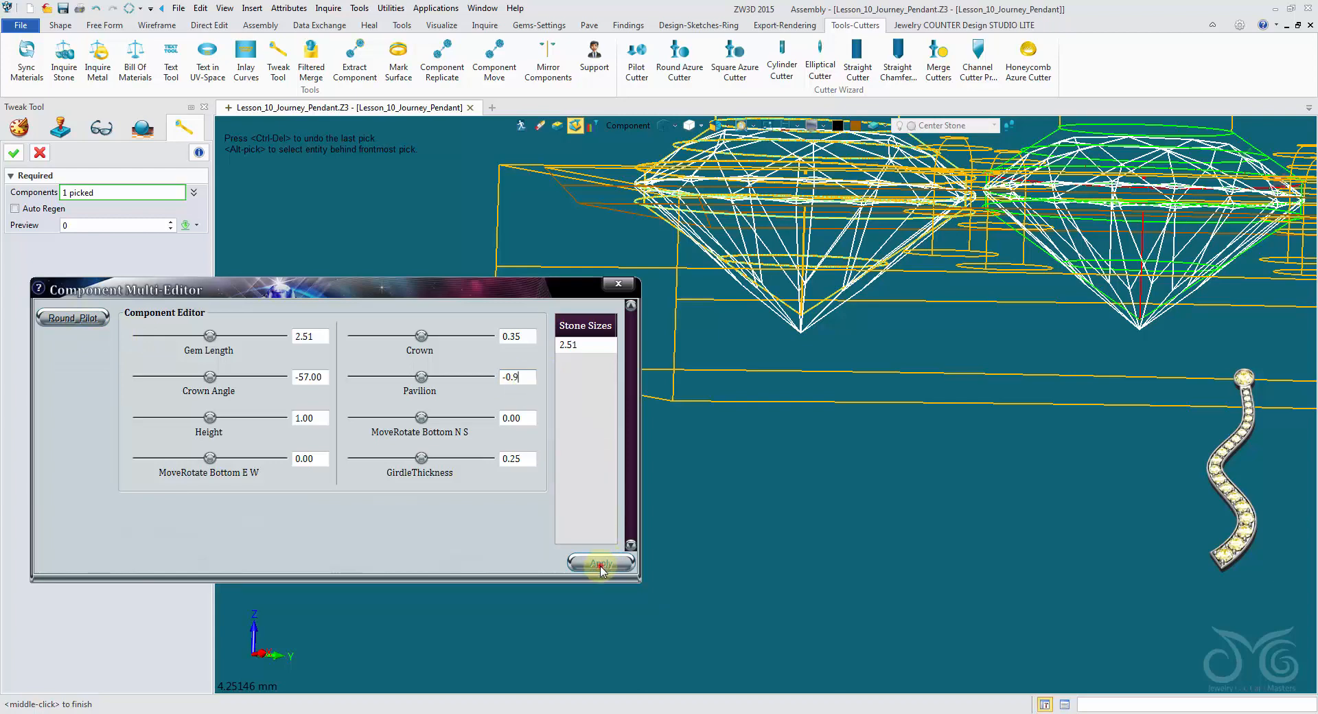
left_click(601, 565)
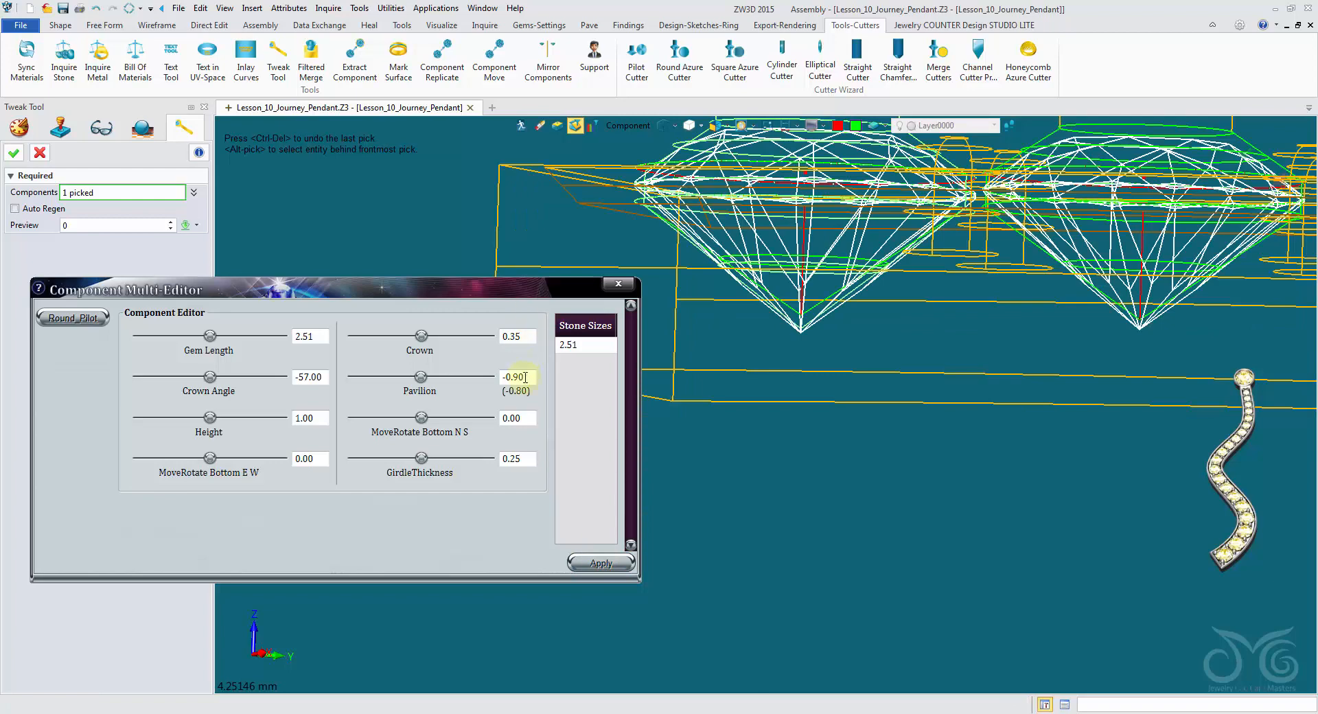
left_click(602, 563)
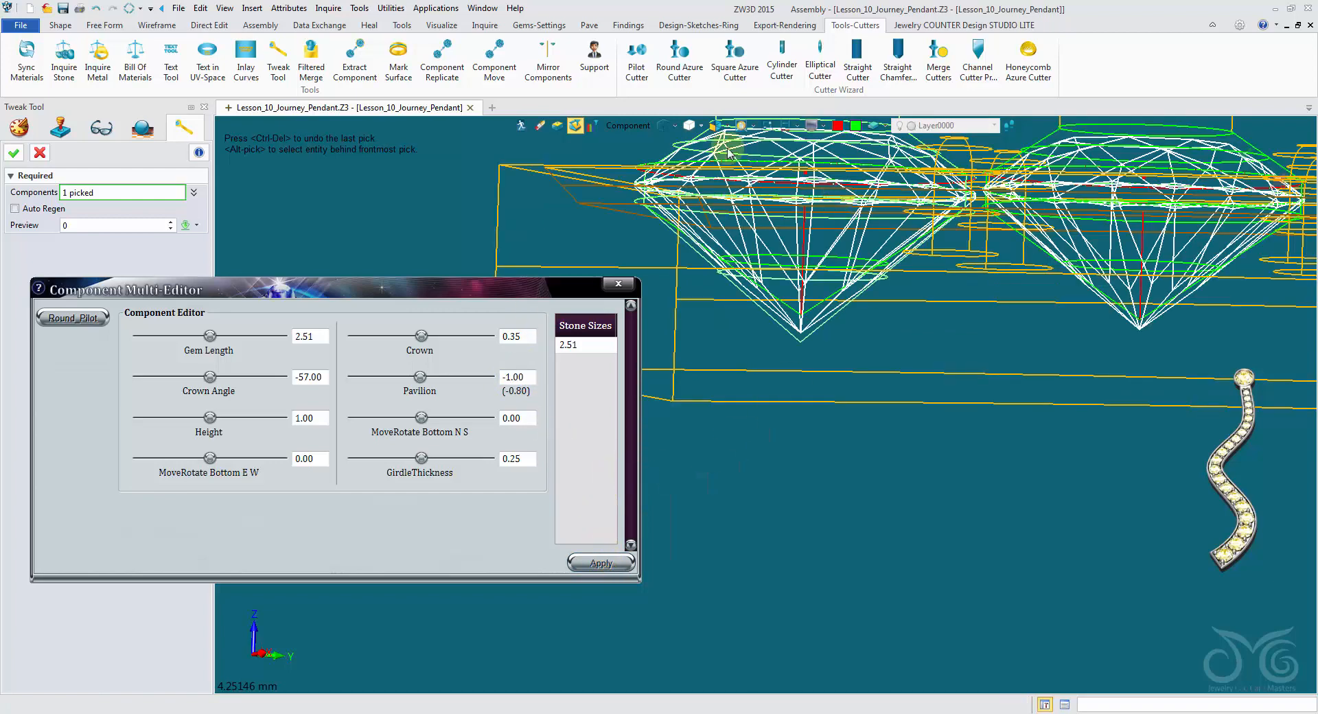
- Check the largest cutter's depth against its stone's tip and accept the tweak
mouse_move(834, 322)
right_mouse_down()
mouse_move(758, 348)
mouse_move(827, 321)
right_mouse_up()
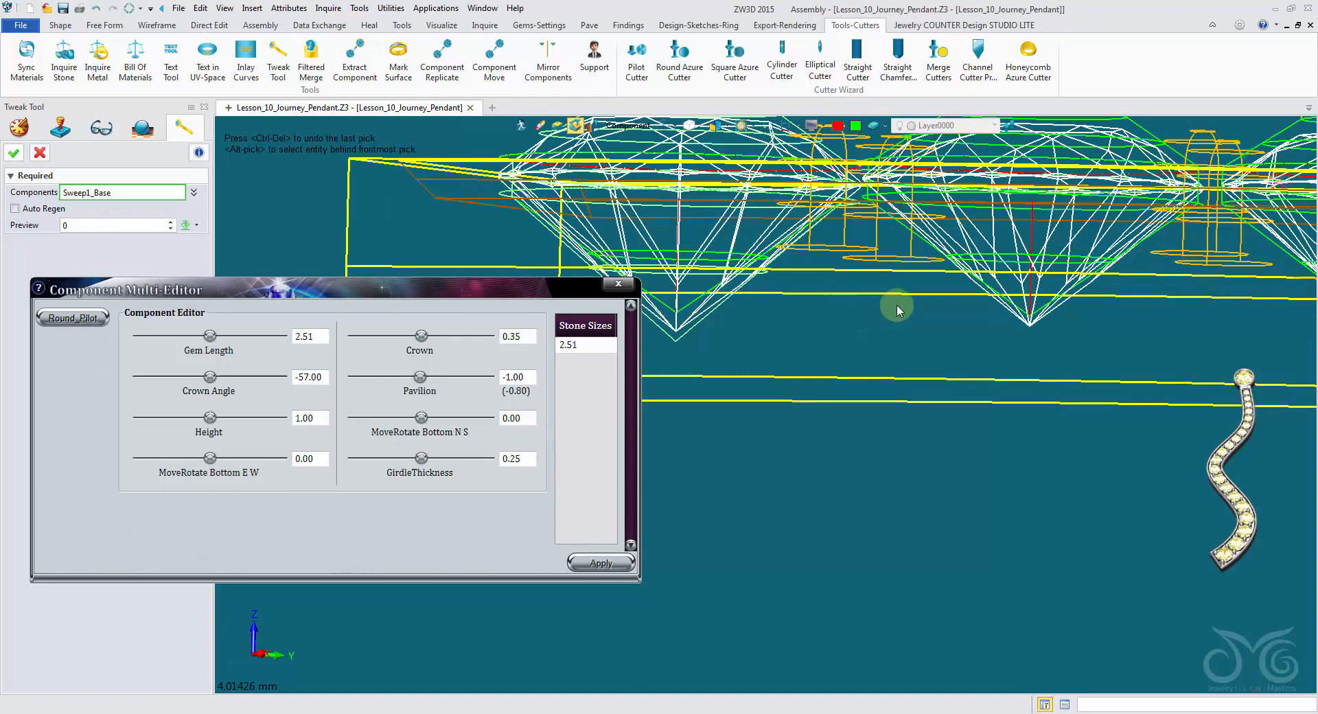
left_click(602, 260)
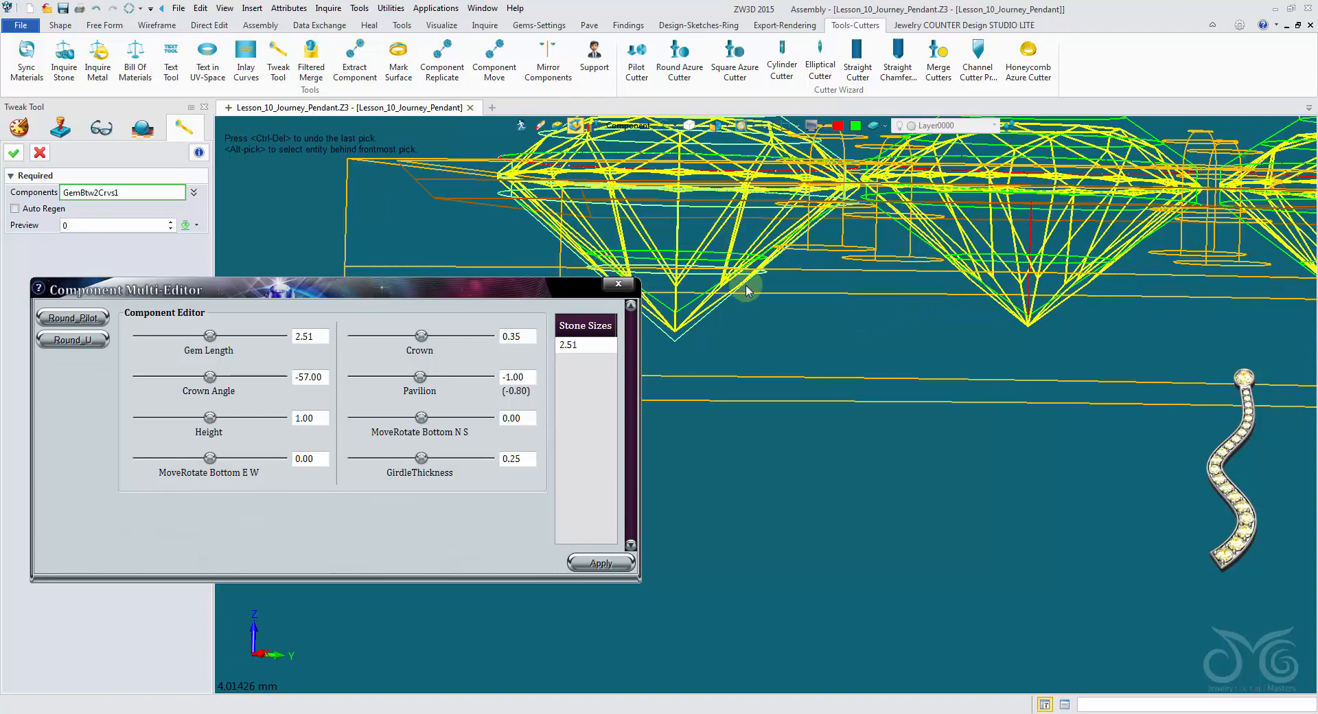
right_click_drag(894, 527, 880, 514)
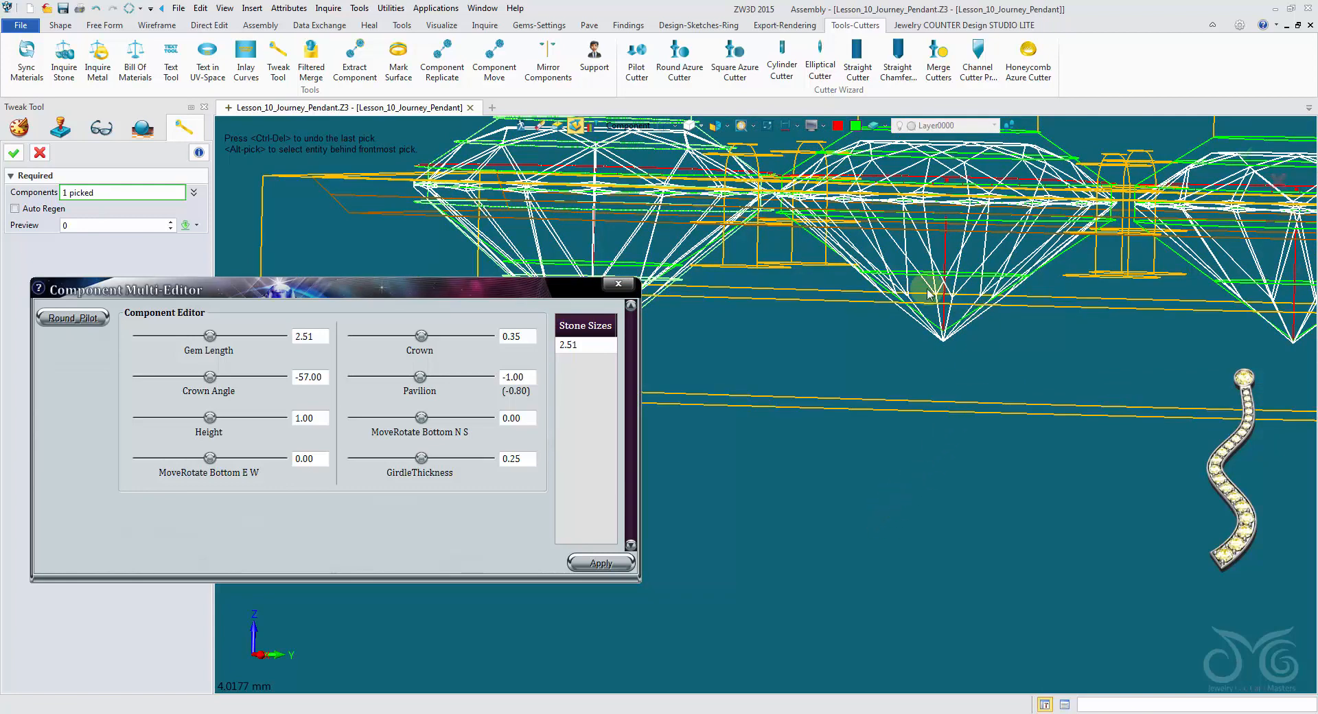
left_click(950, 336)
right_click_drag(951, 337, 859, 477)
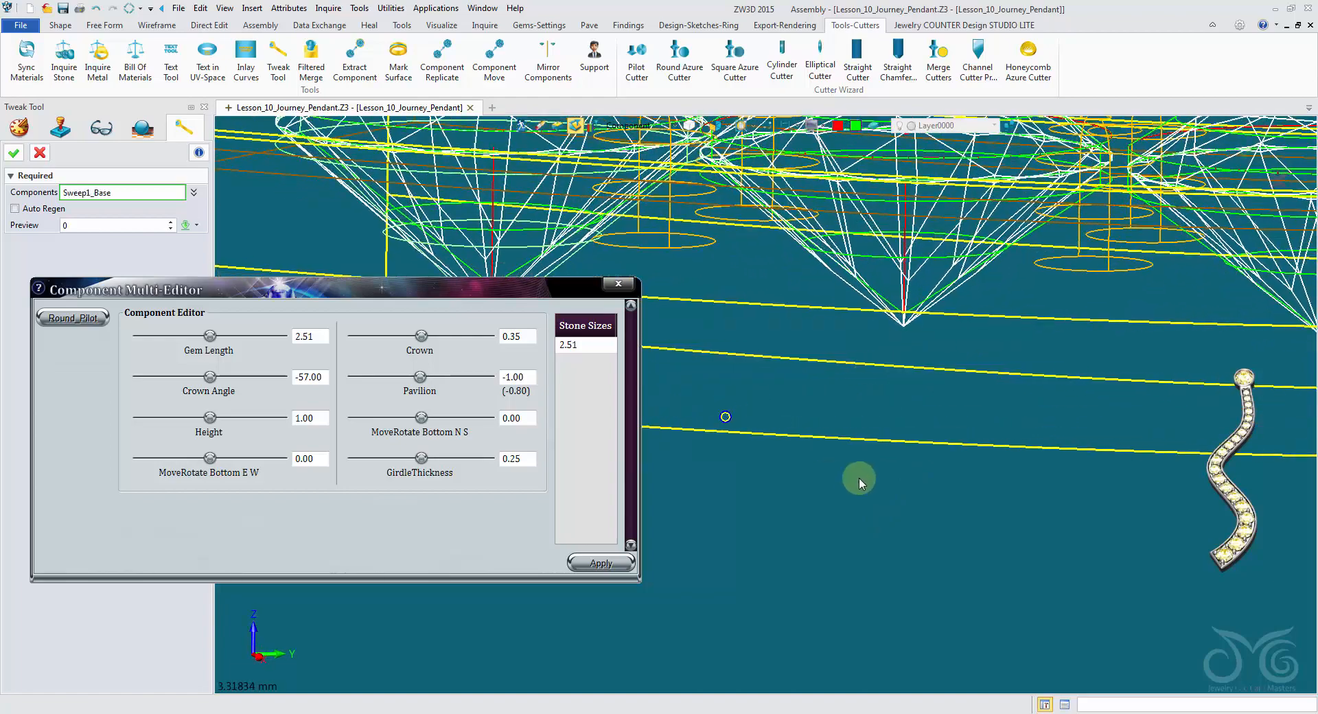
scroll(859, 476, "up", 3)
left_click(11, 152)
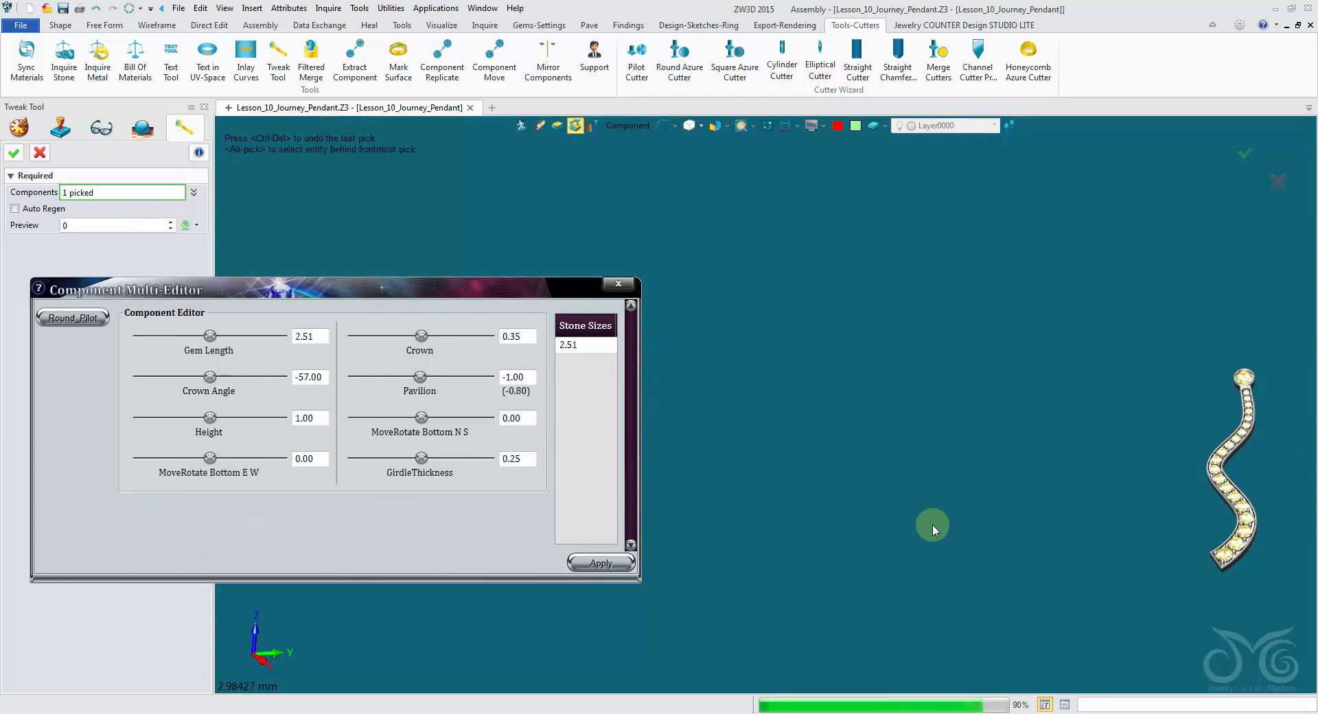
left_click(14, 152)
- Start the Tweak Tool and select the next two pilot cutters along from the largest in shaded display
scroll(954, 332, "up", 5)
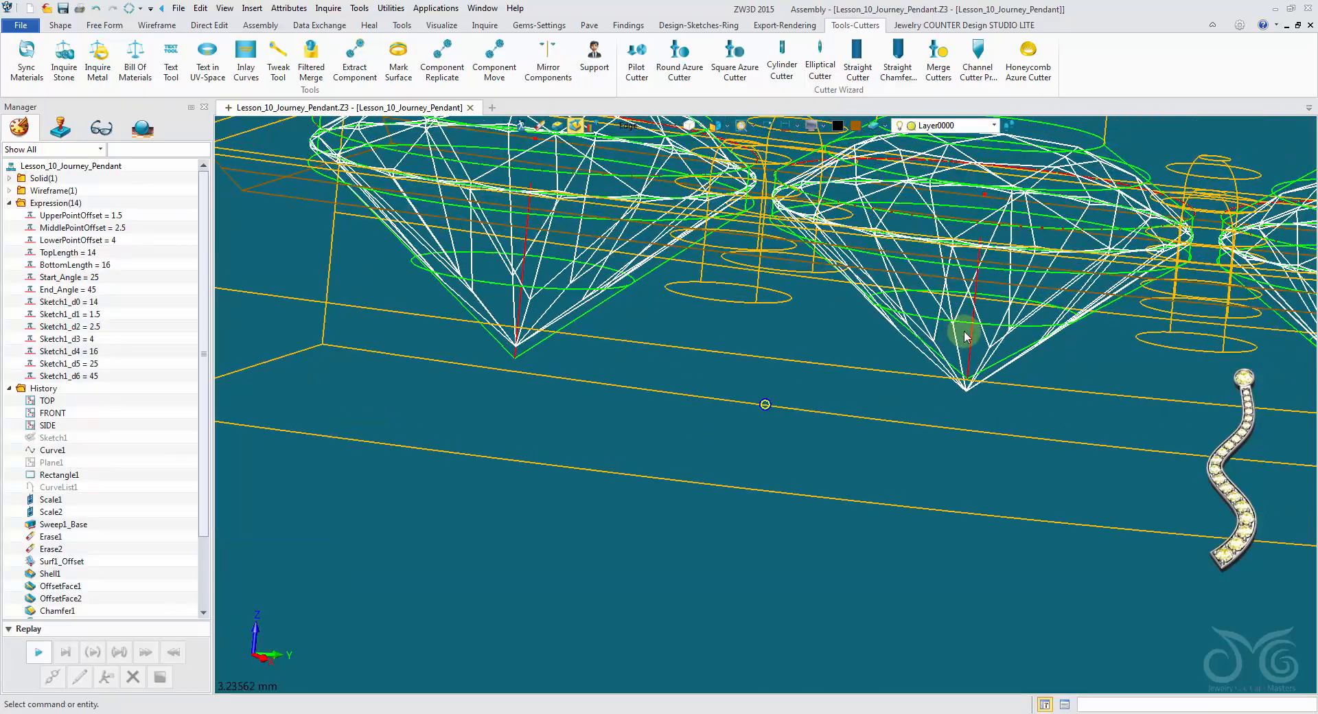
right_click_drag(965, 332, 702, 347)
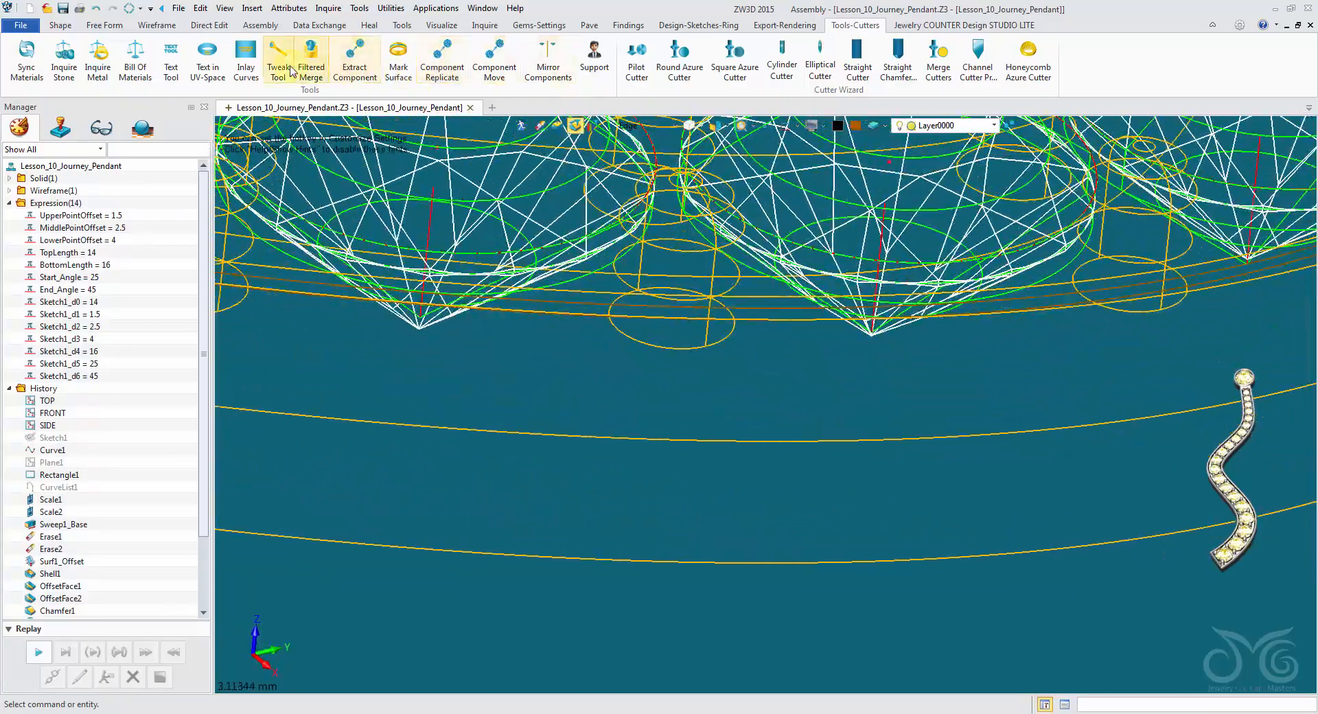
left_click(290, 69)
right_click_drag(549, 233, 533, 177)
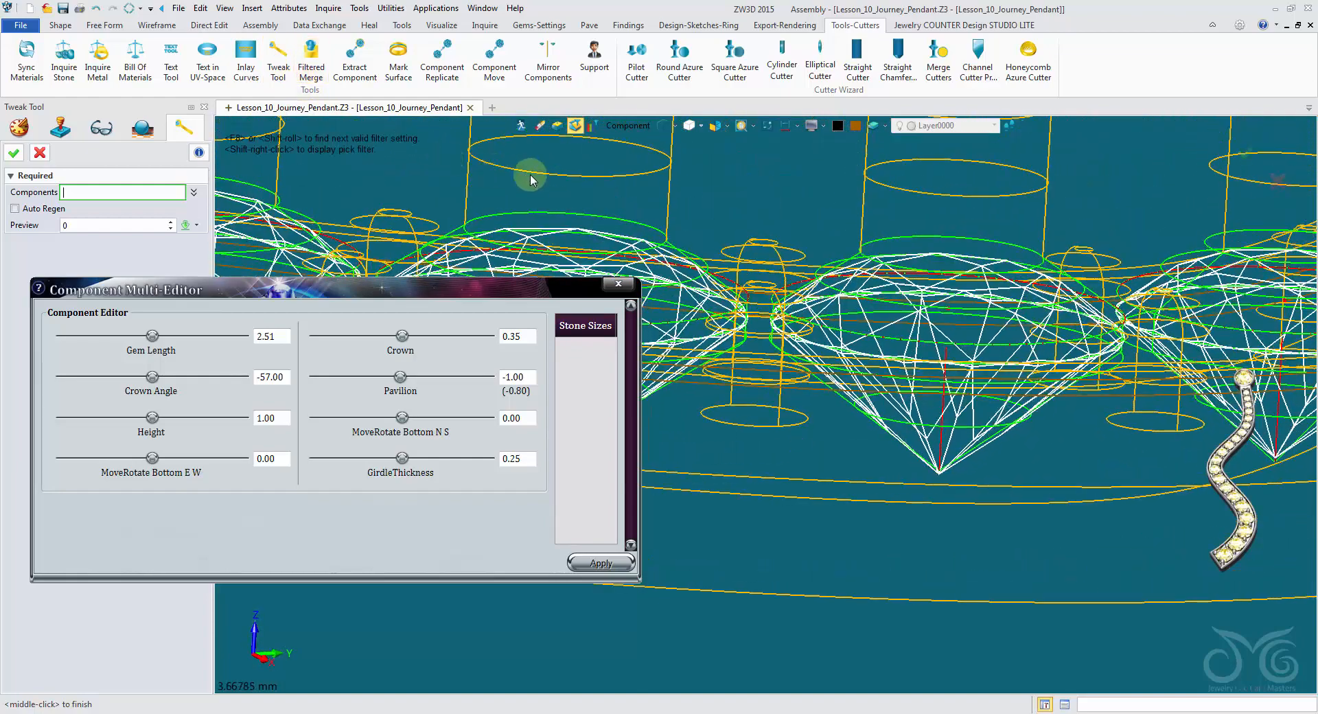
left_click(569, 177)
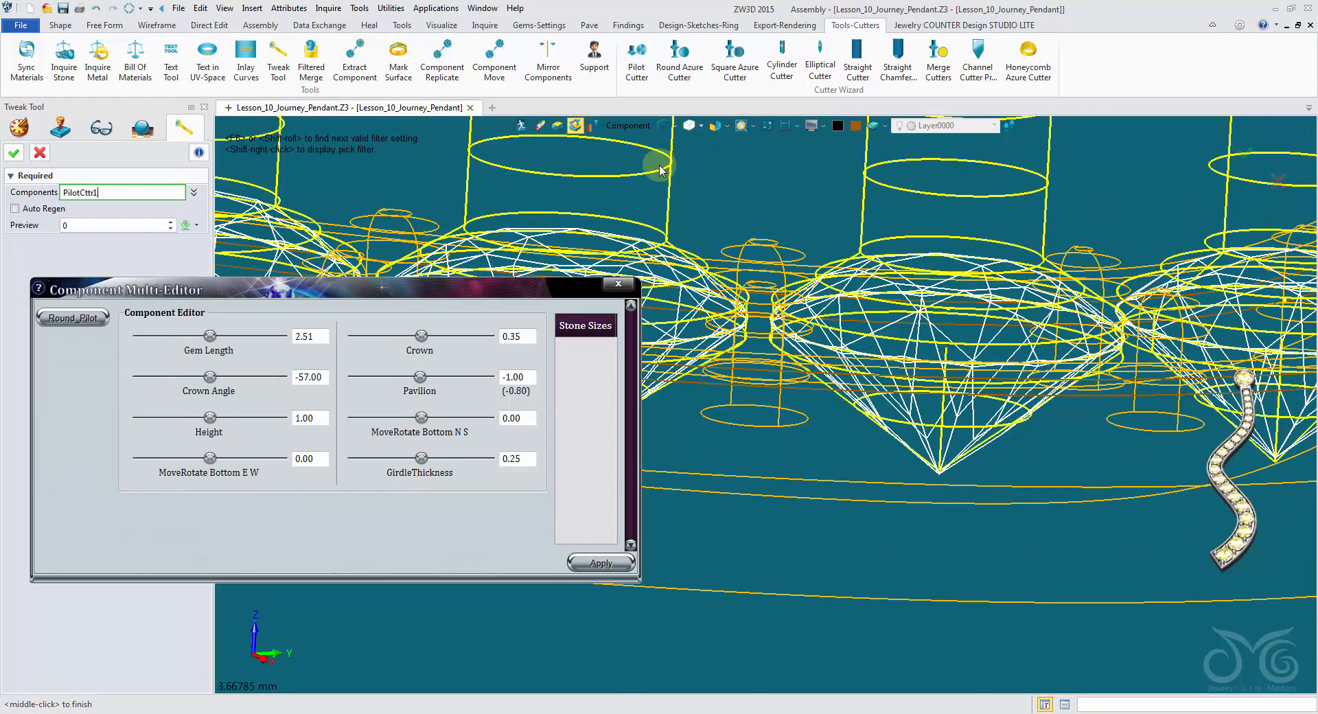
left_click(788, 163)
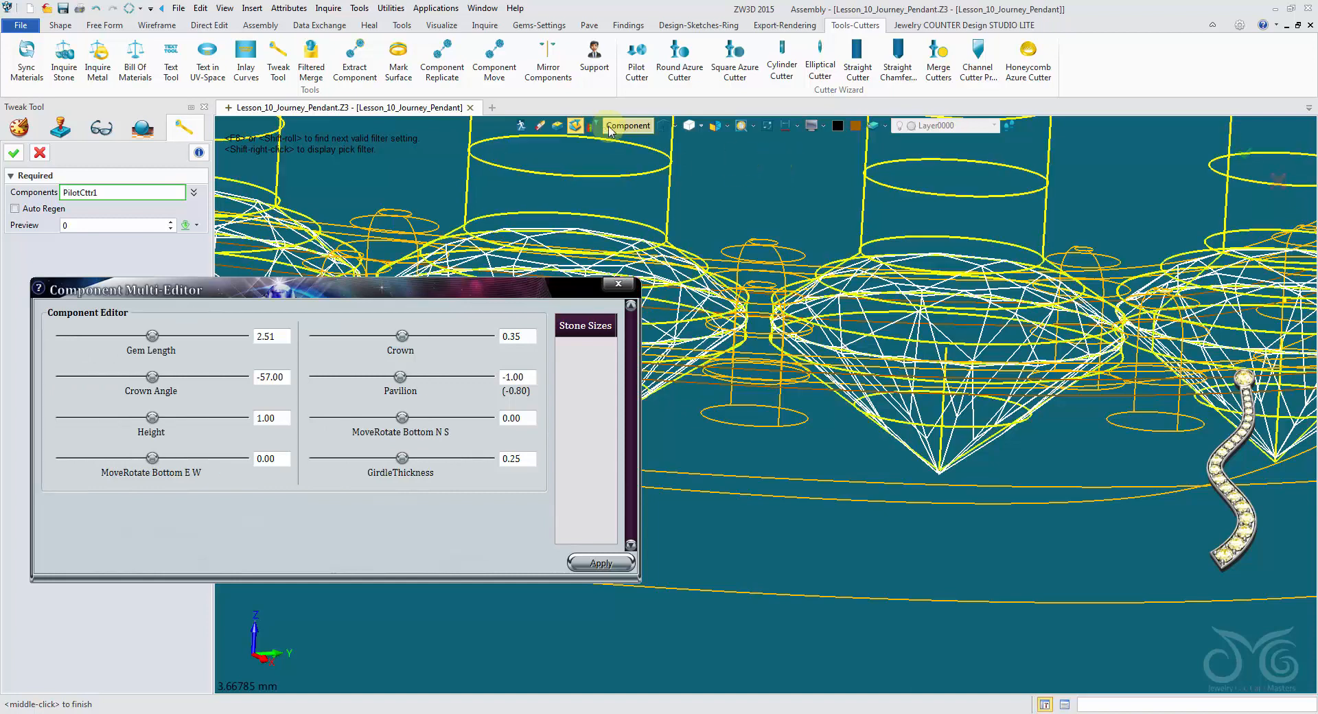
left_click(662, 130)
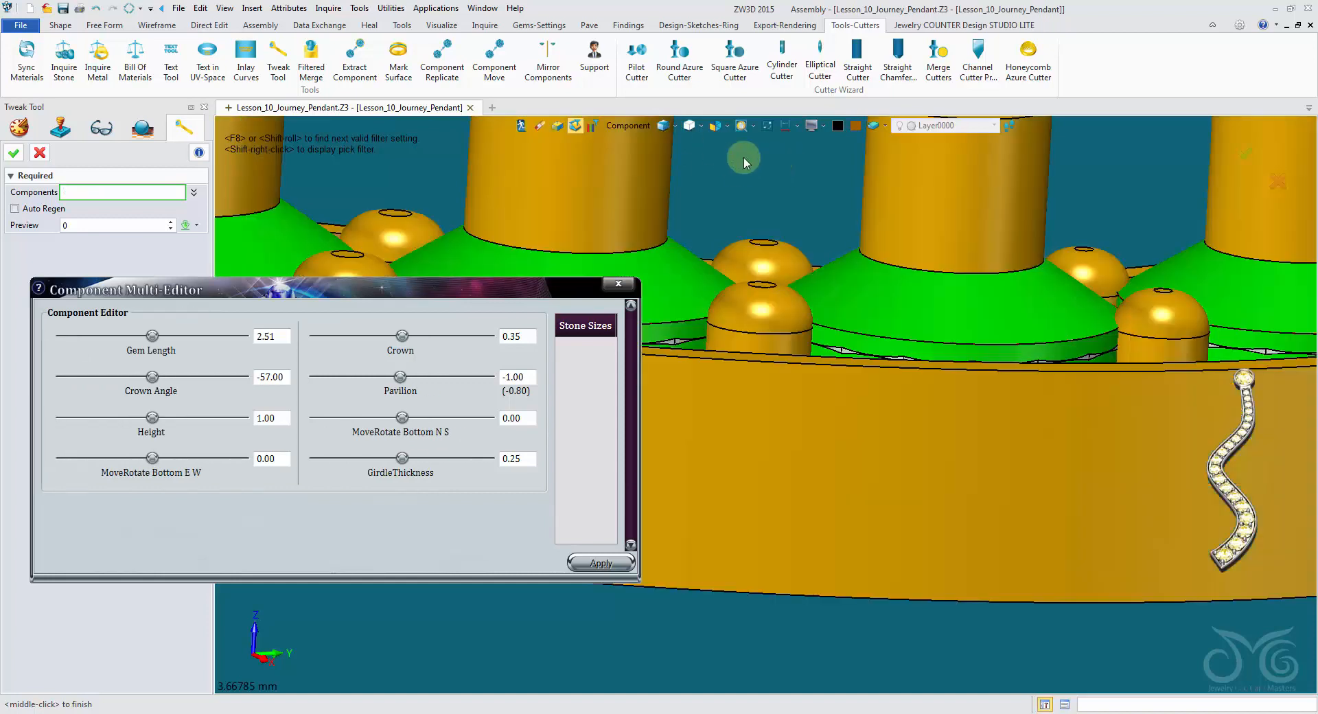
left_click(637, 182)
left_click(934, 227)
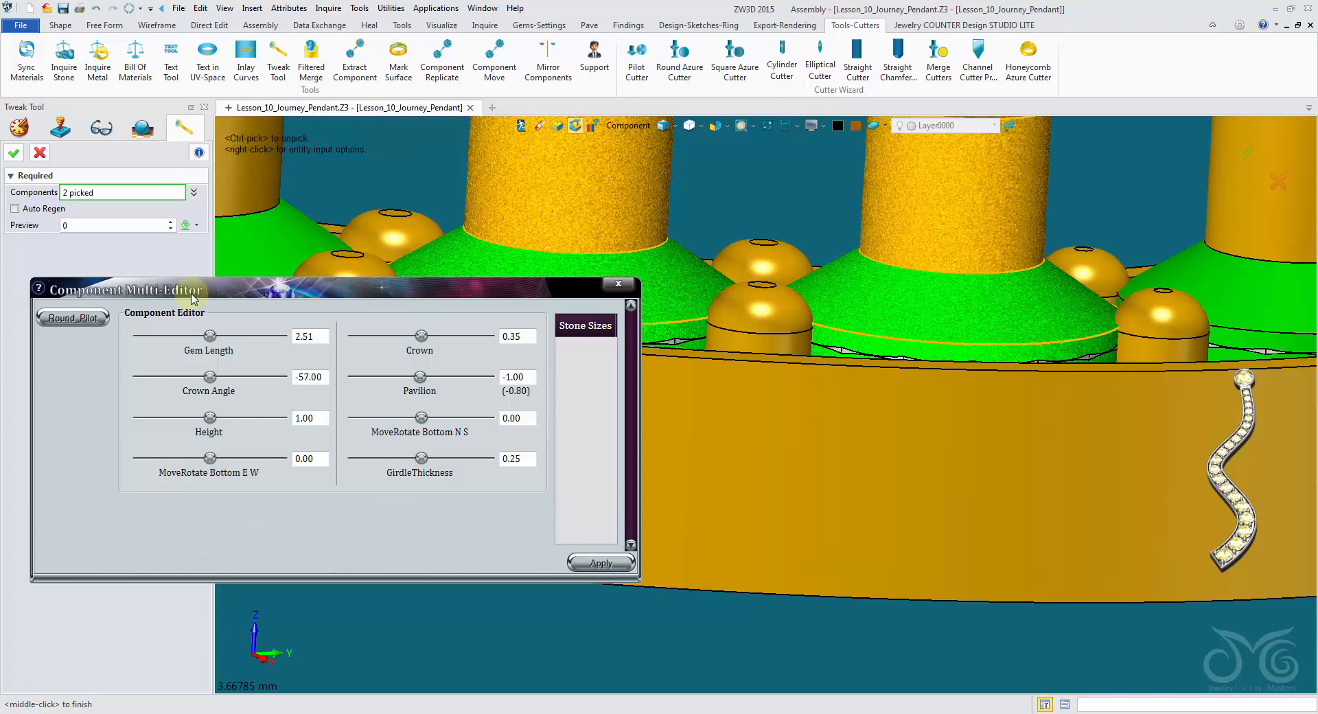
- In wireframe display, load the Round_Pilot parameters, set Pavilion to -0.90 for stone sizes 2.37 and 2.25, and accept the tweak
left_click(86, 319)
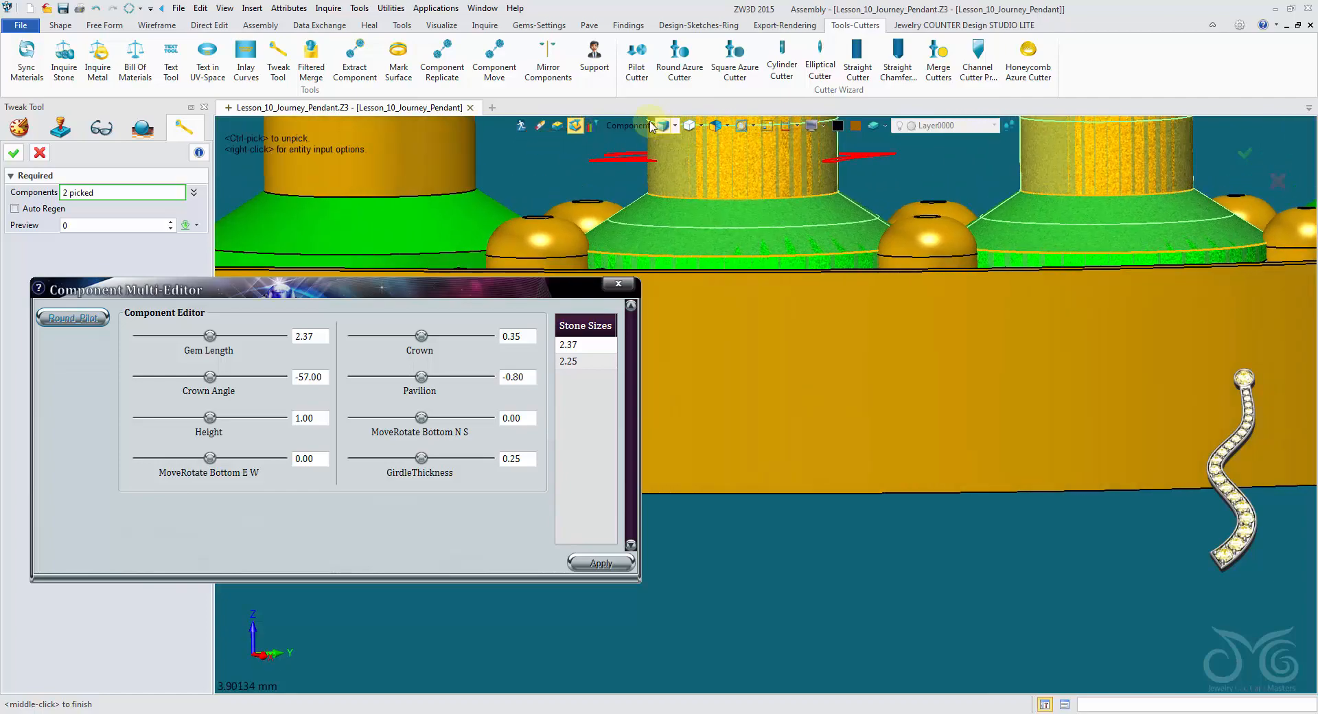
left_click(661, 126)
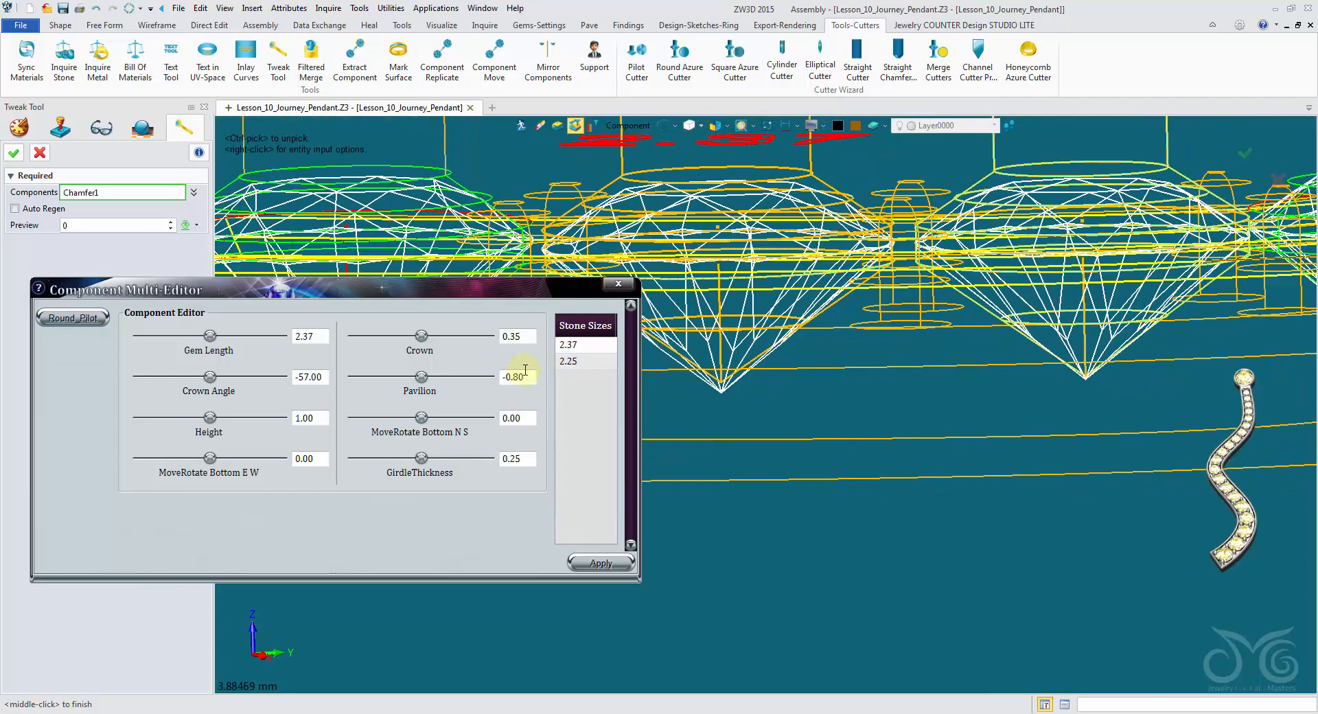
left_click(67, 318)
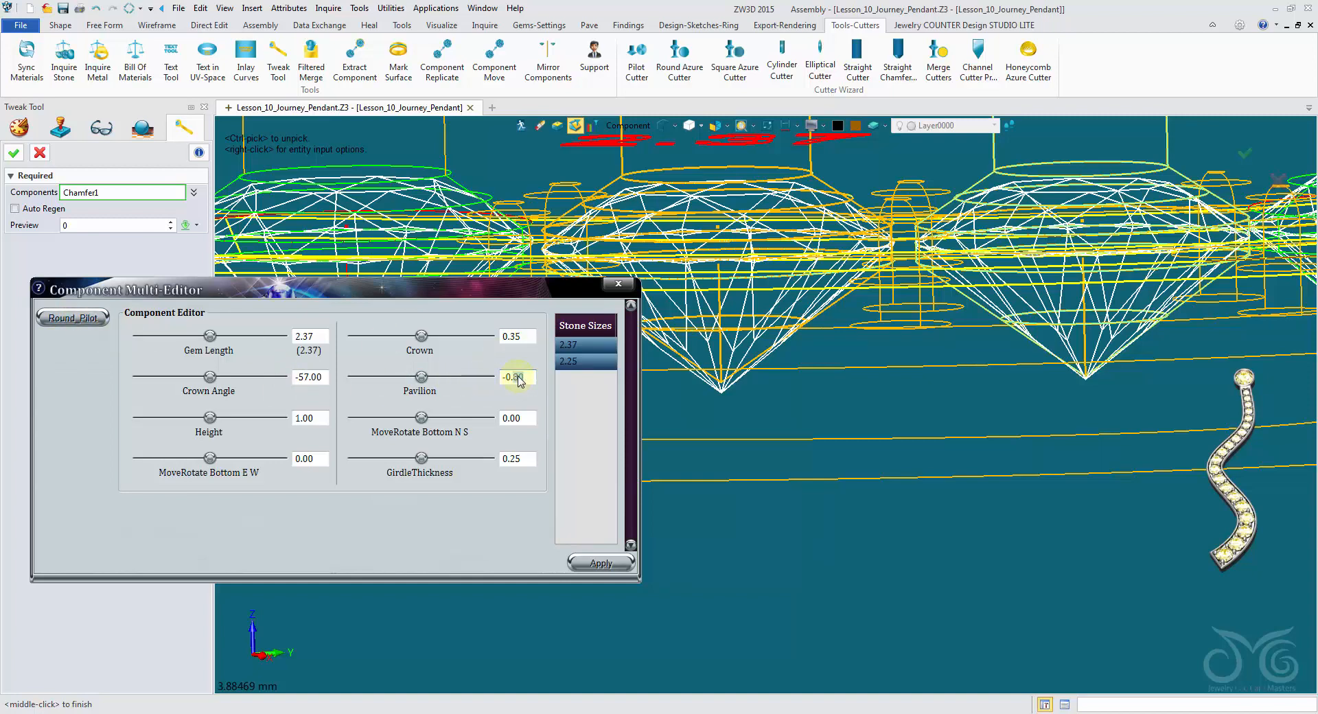
left_click(583, 567)
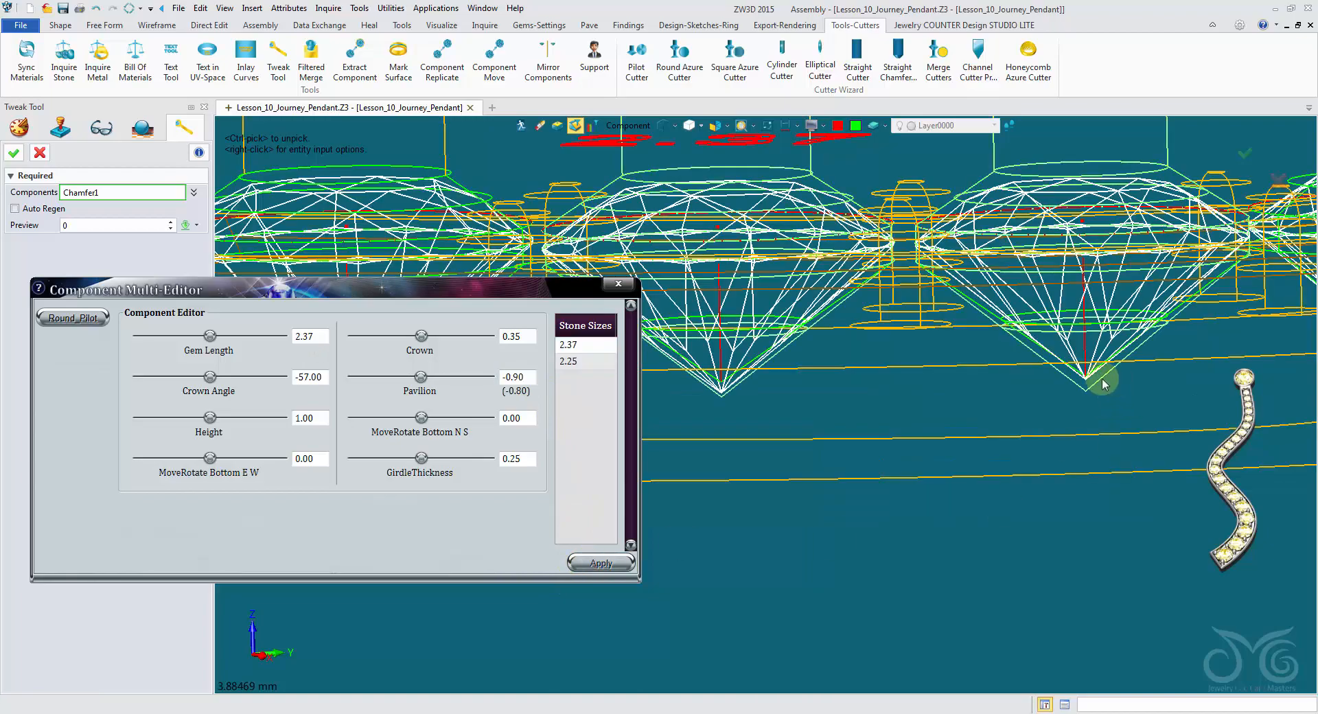
middle_click_drag(1102, 378, 1186, 295)
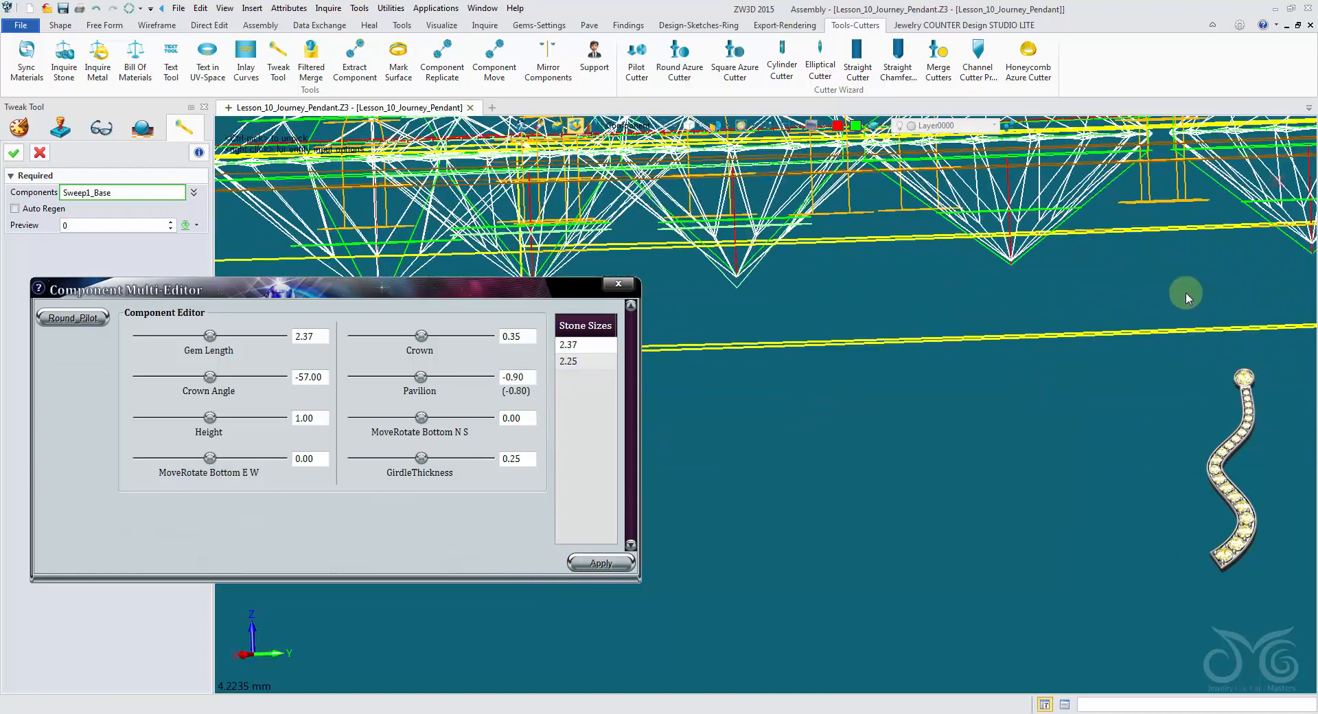
right_click_drag(1188, 299, 1182, 297)
left_click(12, 155)
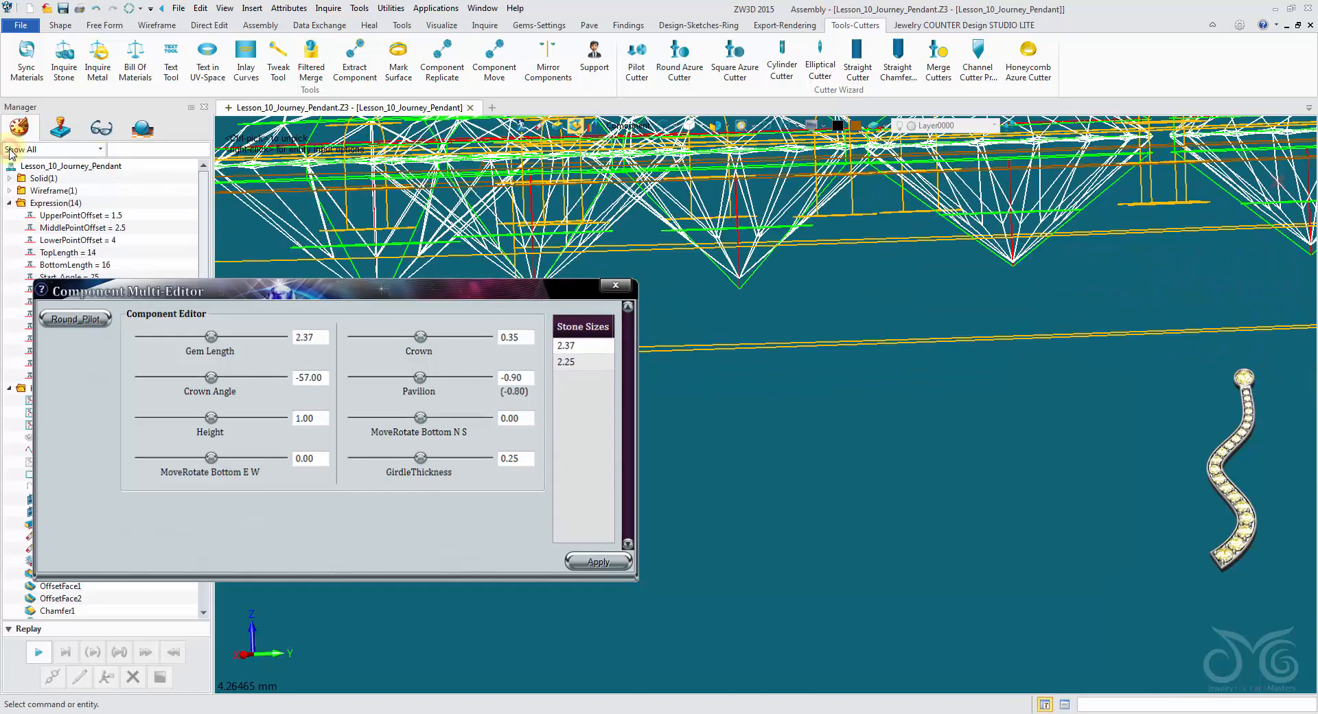
- Return to shaded display, start Merge Cutters and pick the third pilot cutter from the wide end of the pendant
mouse_move(549, 361)
right_mouse_down()
mouse_move(485, 320)
mouse_move(666, 134)
right_mouse_up()
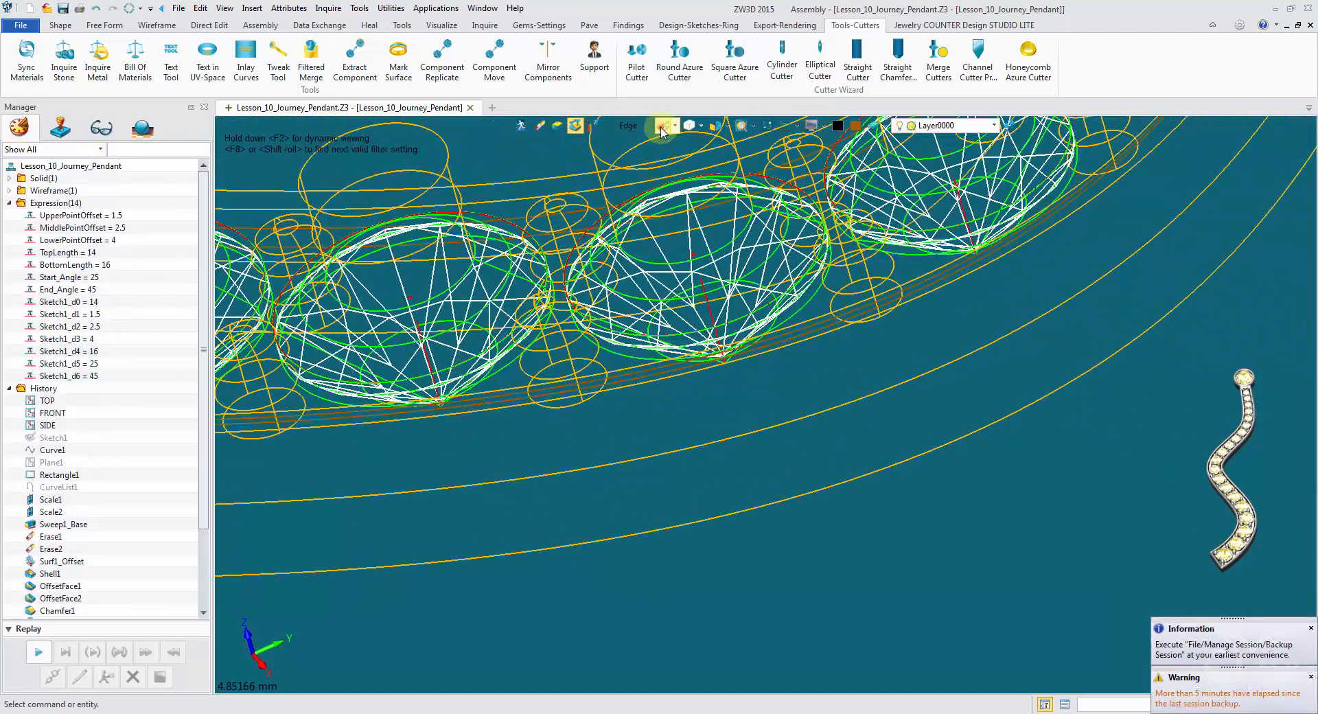
left_click(662, 126)
scroll(662, 128, "down", 4)
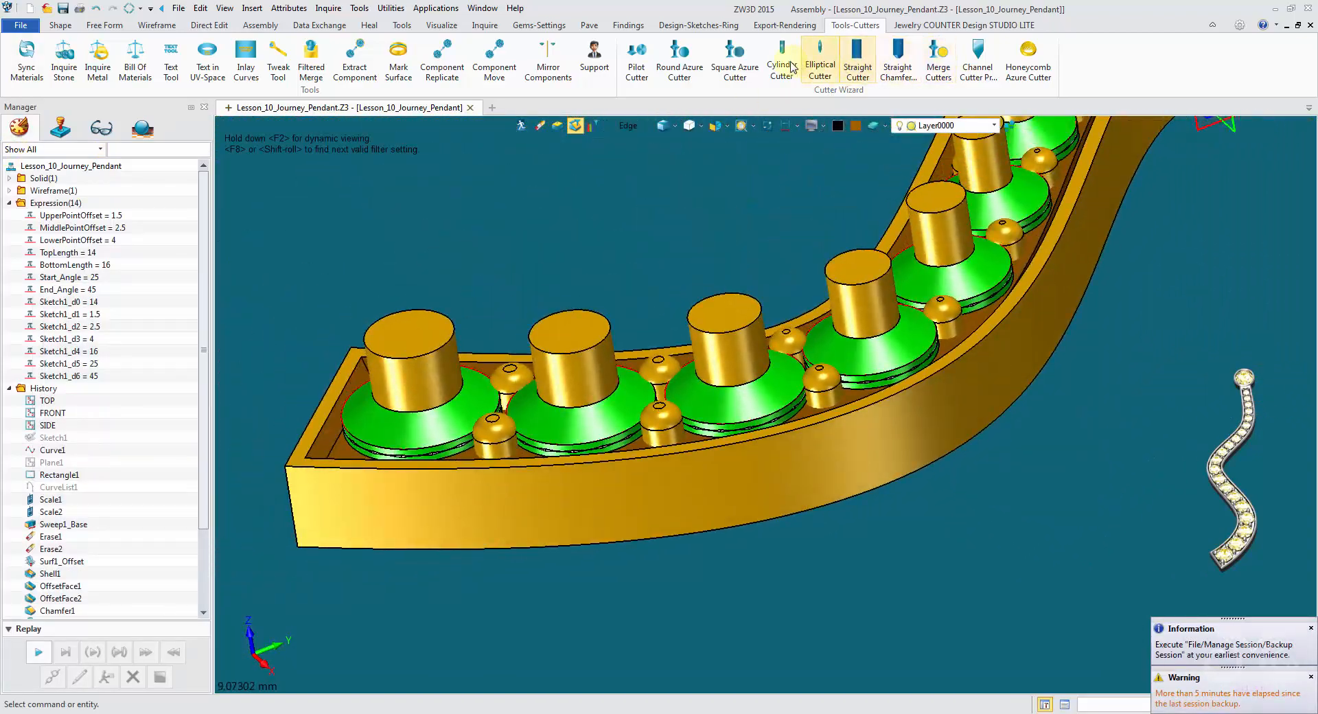
left_click(926, 80)
scroll(839, 137, "down", 2)
right_click_drag(823, 144, 728, 214)
left_click(621, 414)
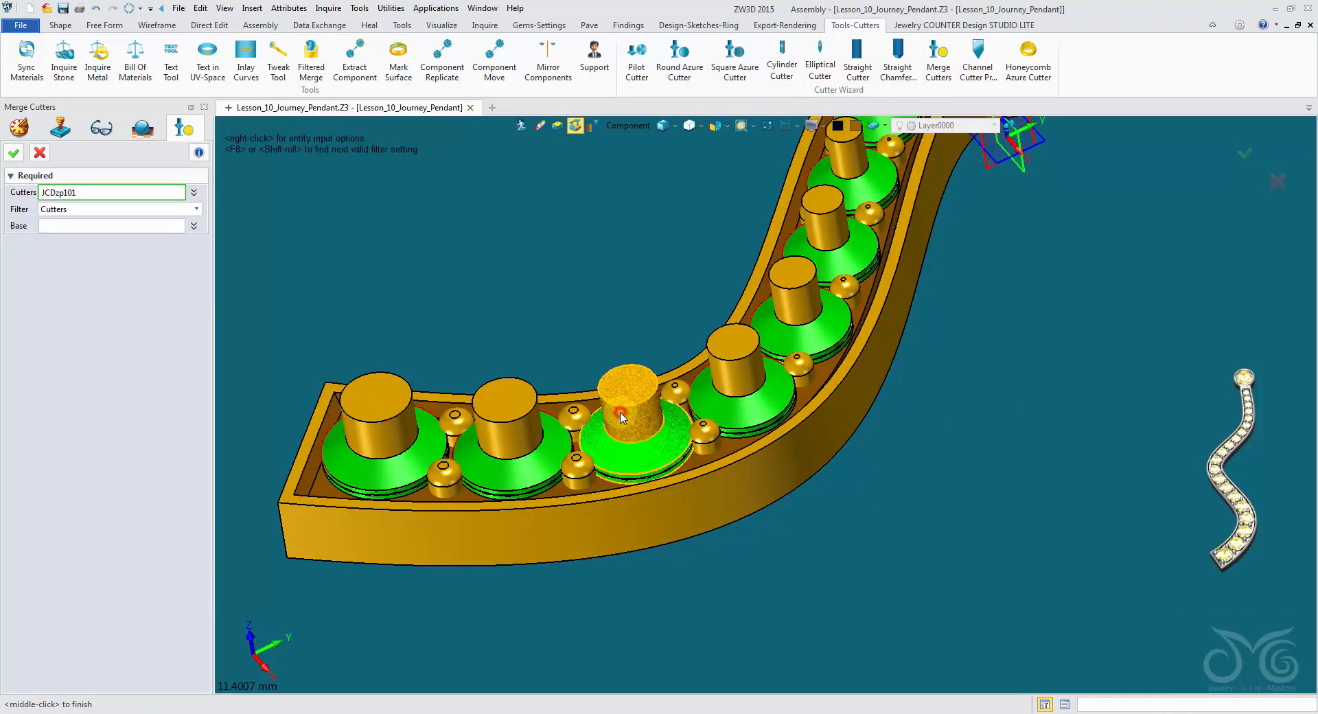
left_click(627, 125)
left_click(671, 180)
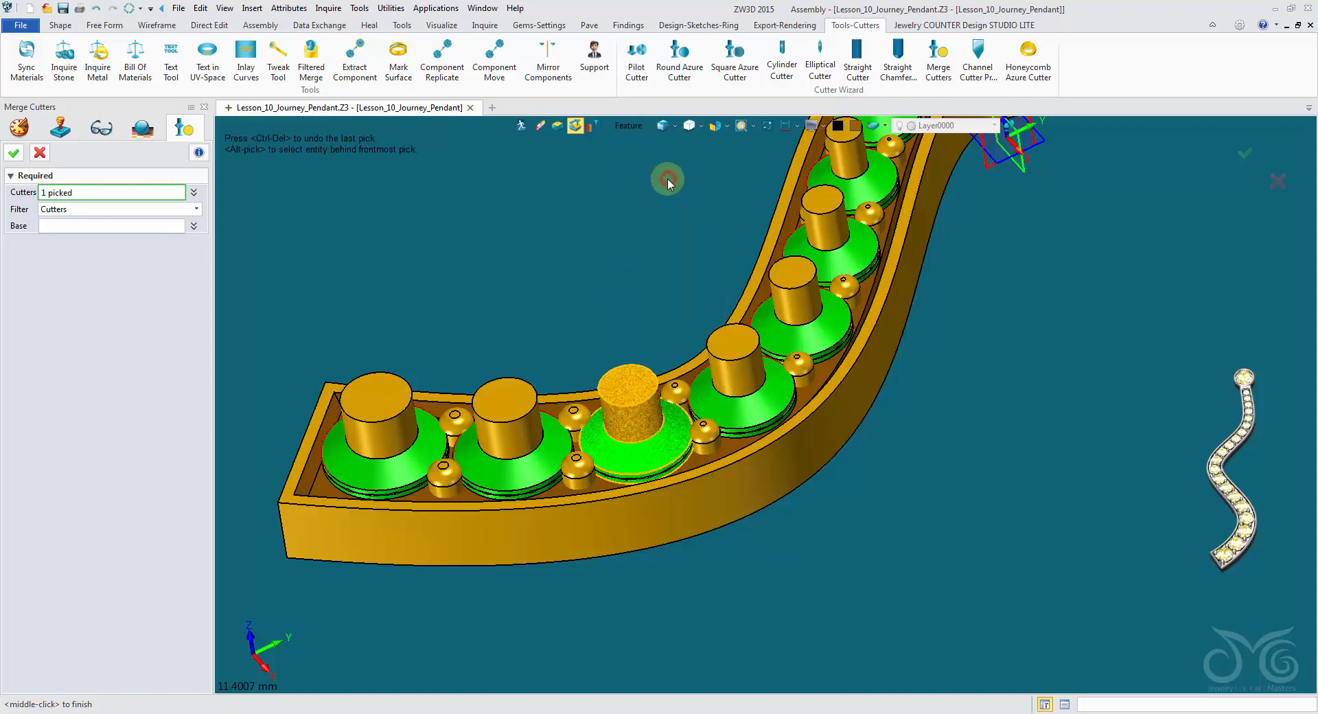
left_click(627, 128)
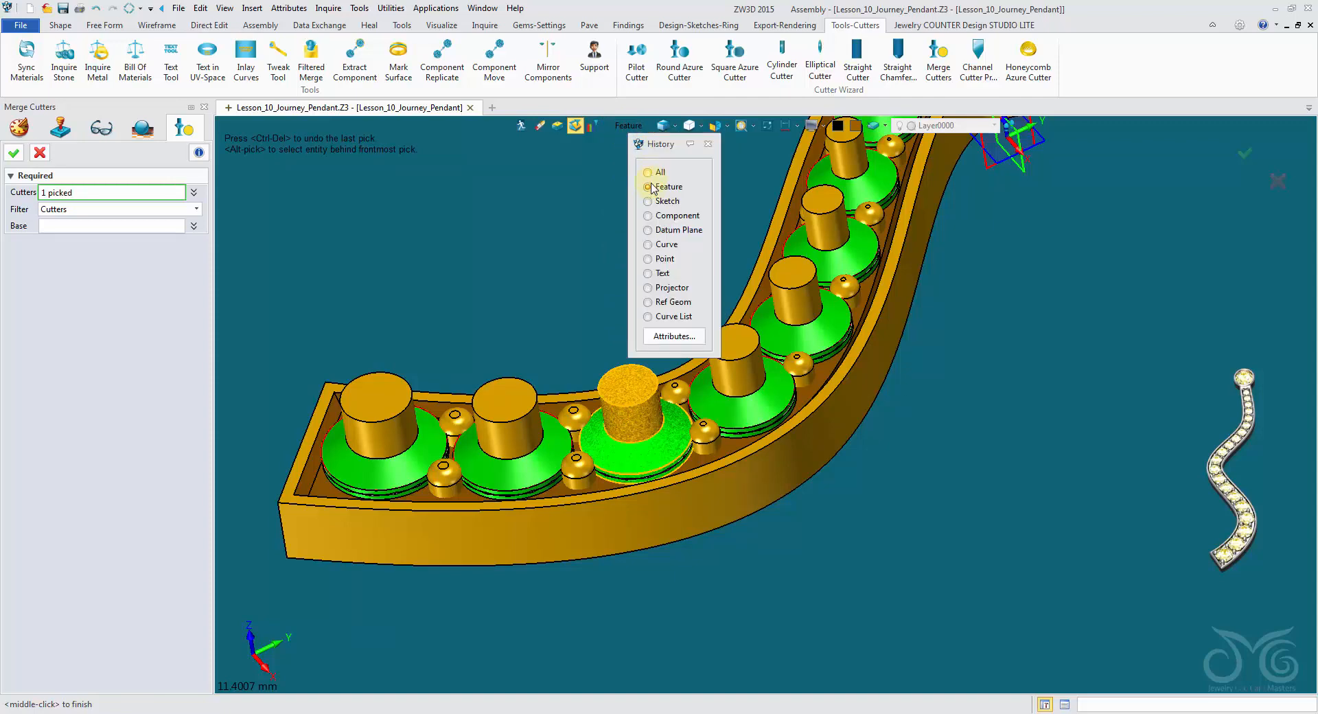
left_click(655, 215)
- With picking set to All and the Cutters filter, window-select the whole model and merge the cutters using the pendant channel as base
scroll(653, 216, "down", 5)
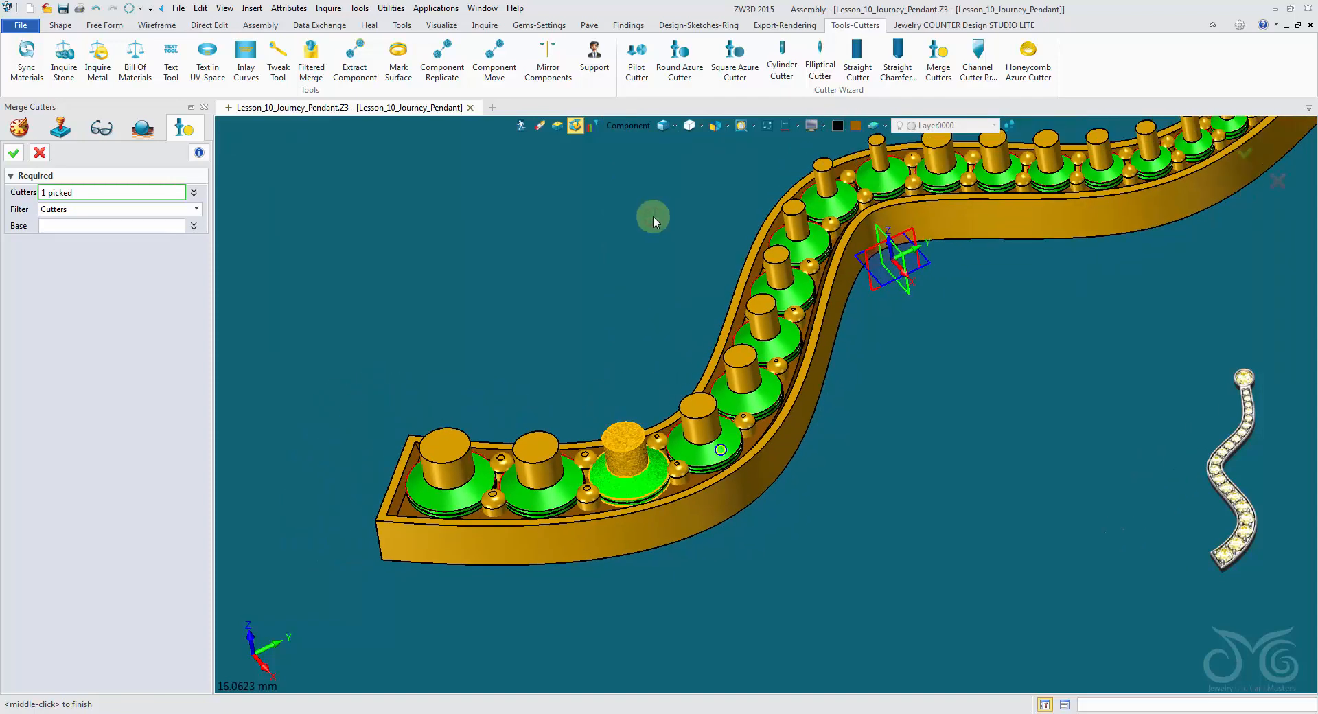
left_click(609, 127)
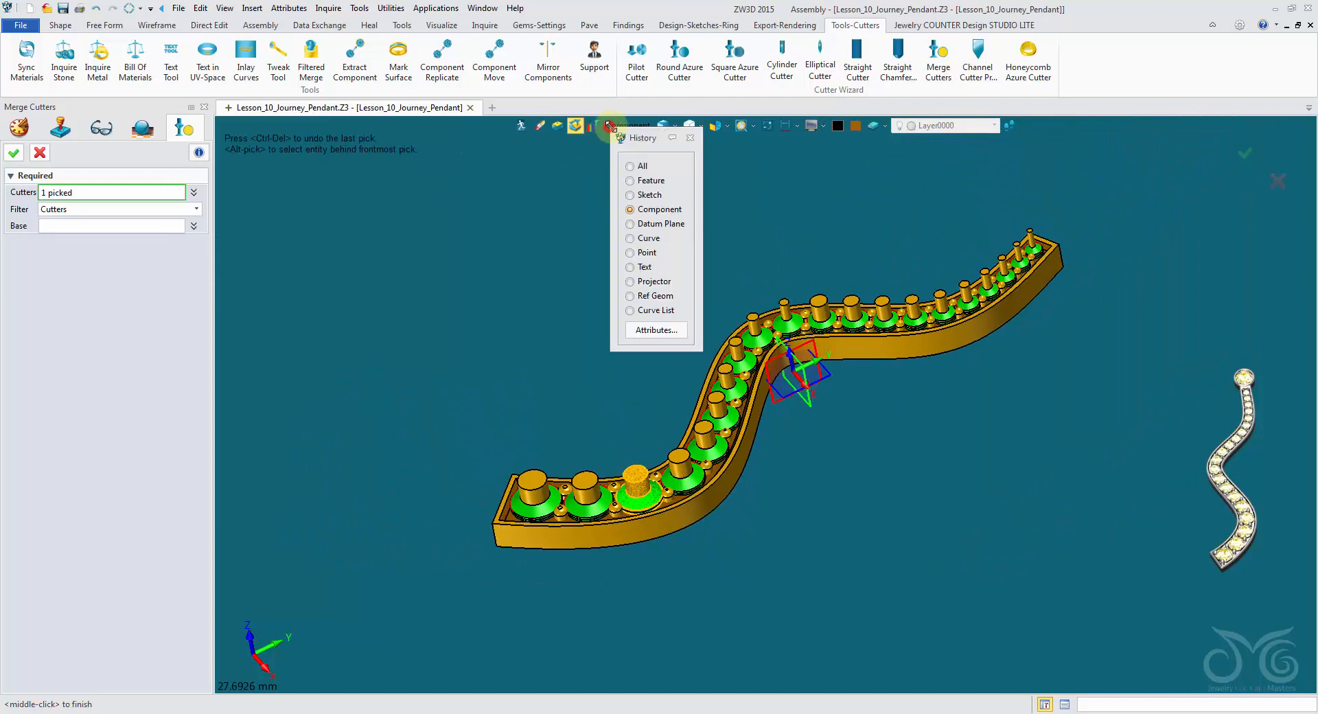
left_click(630, 167)
left_click_drag(365, 162, 1197, 637)
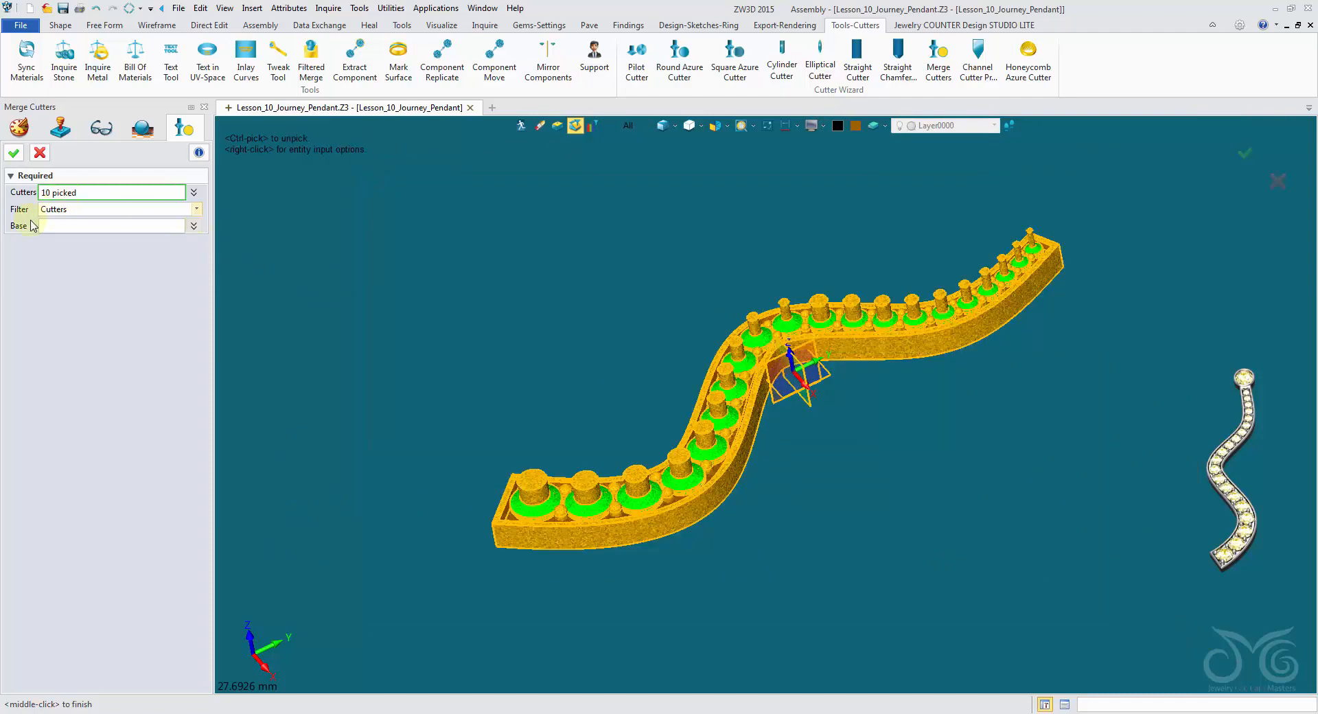
right_click_drag(439, 559, 461, 490)
left_click(556, 469)
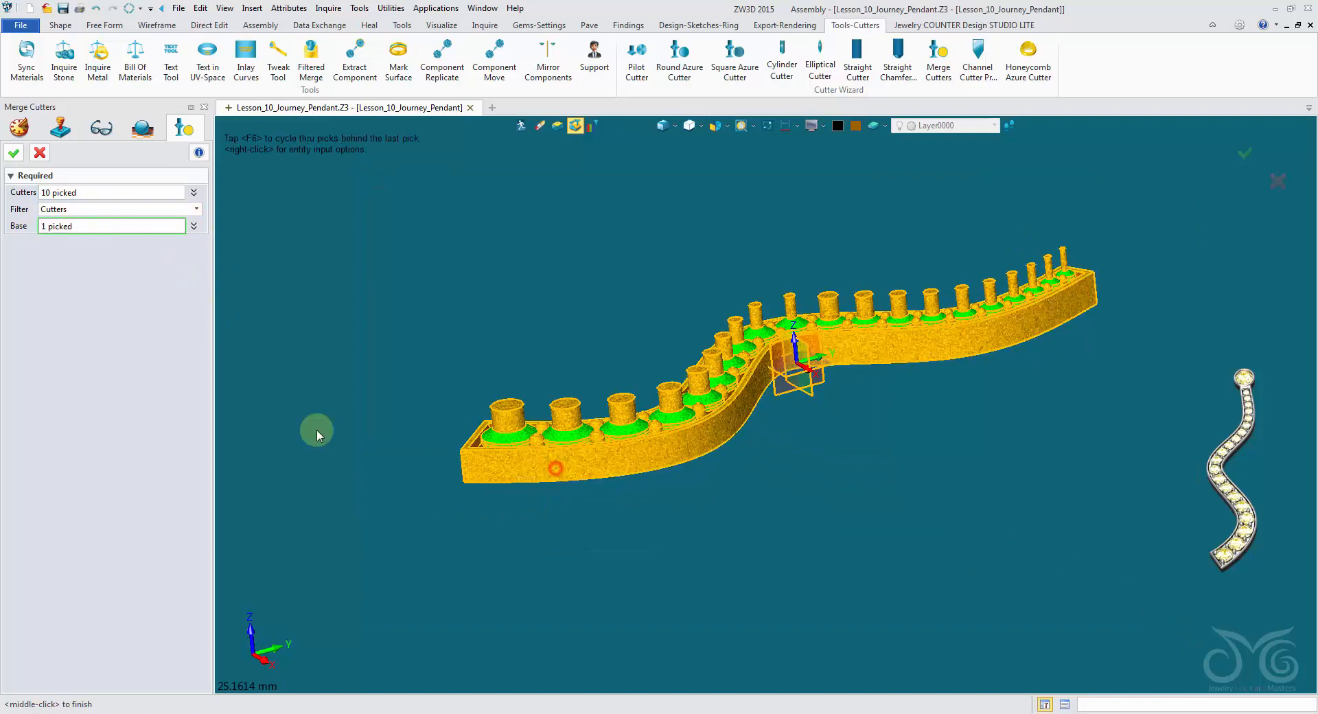
left_click(18, 151)
- Temporarily hide the Melee Stones layer to inspect the cut stone seats from above, and show the layer again
right_click_drag(399, 283, 484, 245)
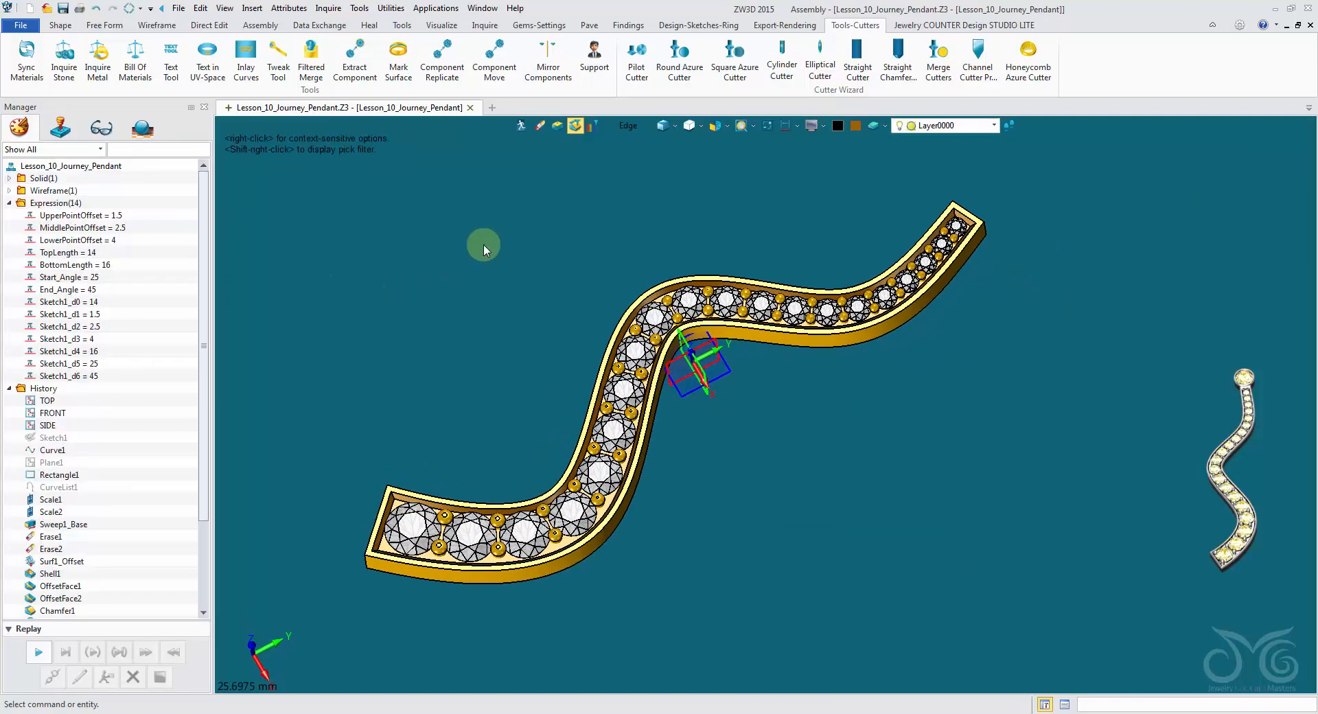
left_click(957, 128)
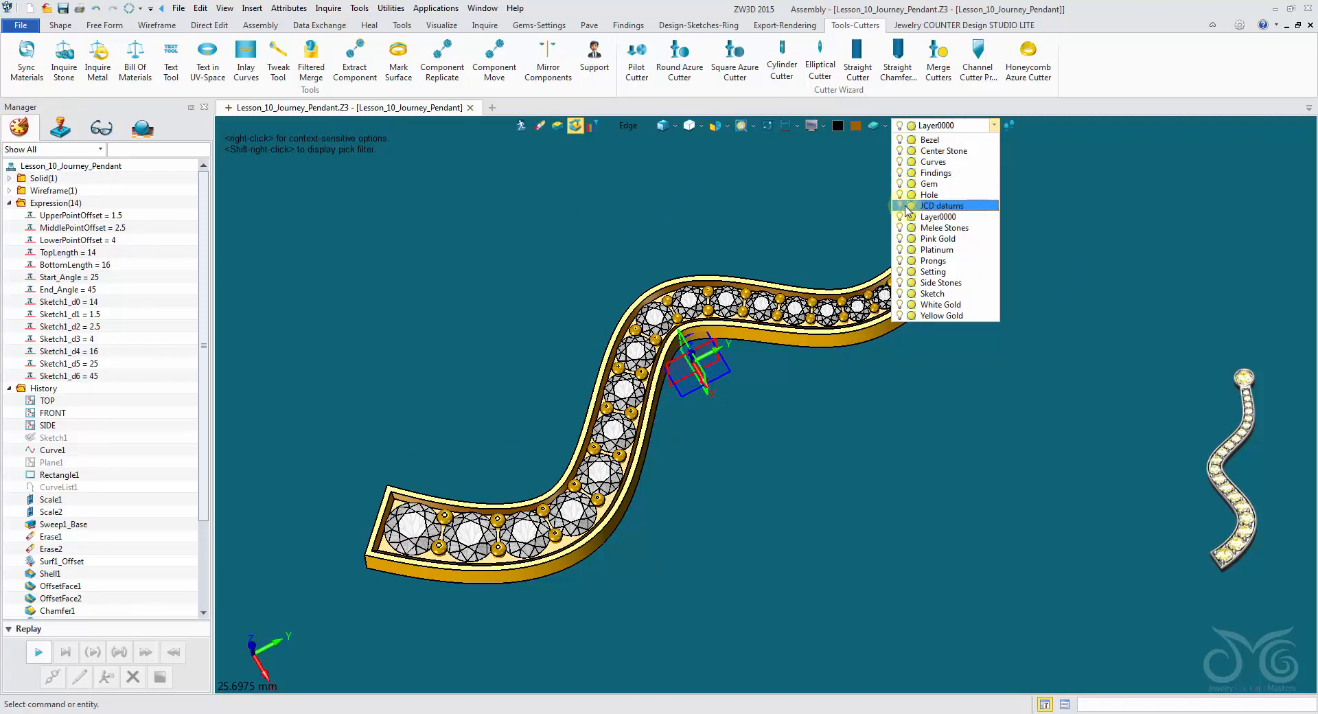
left_click(903, 229)
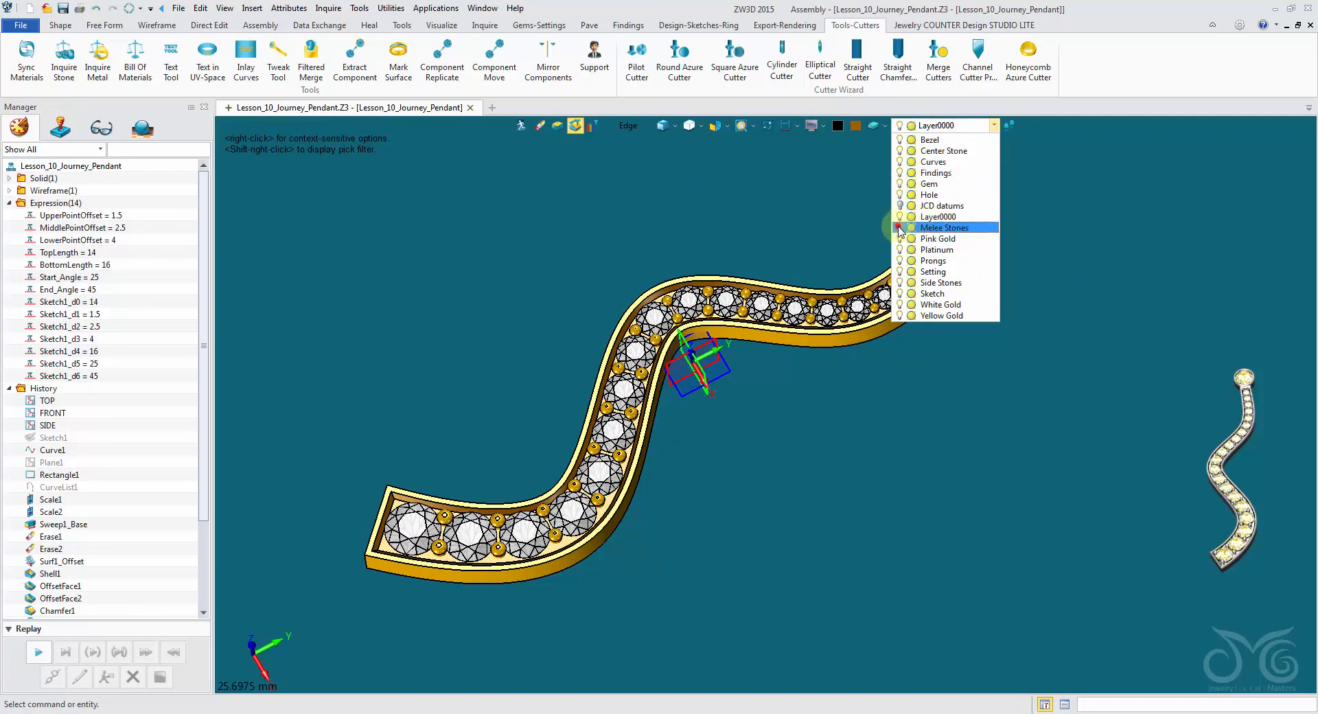
left_click(899, 227)
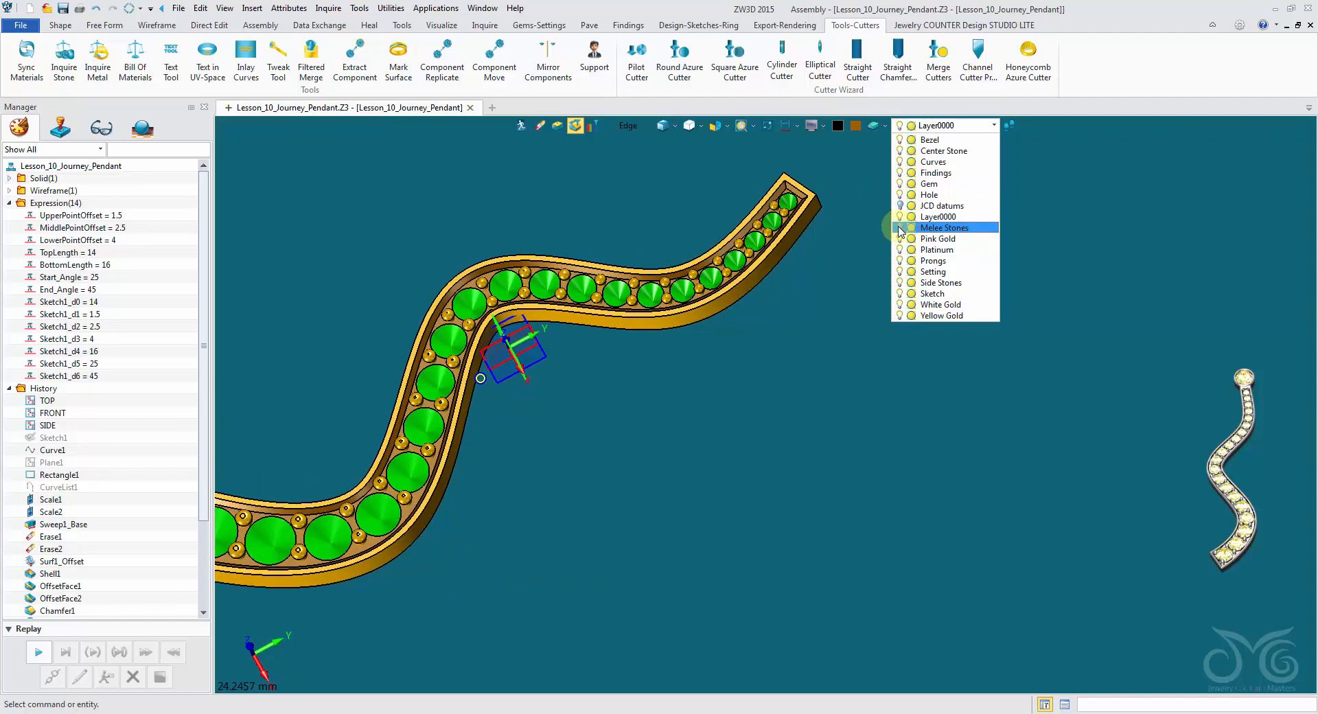
left_click(899, 228)
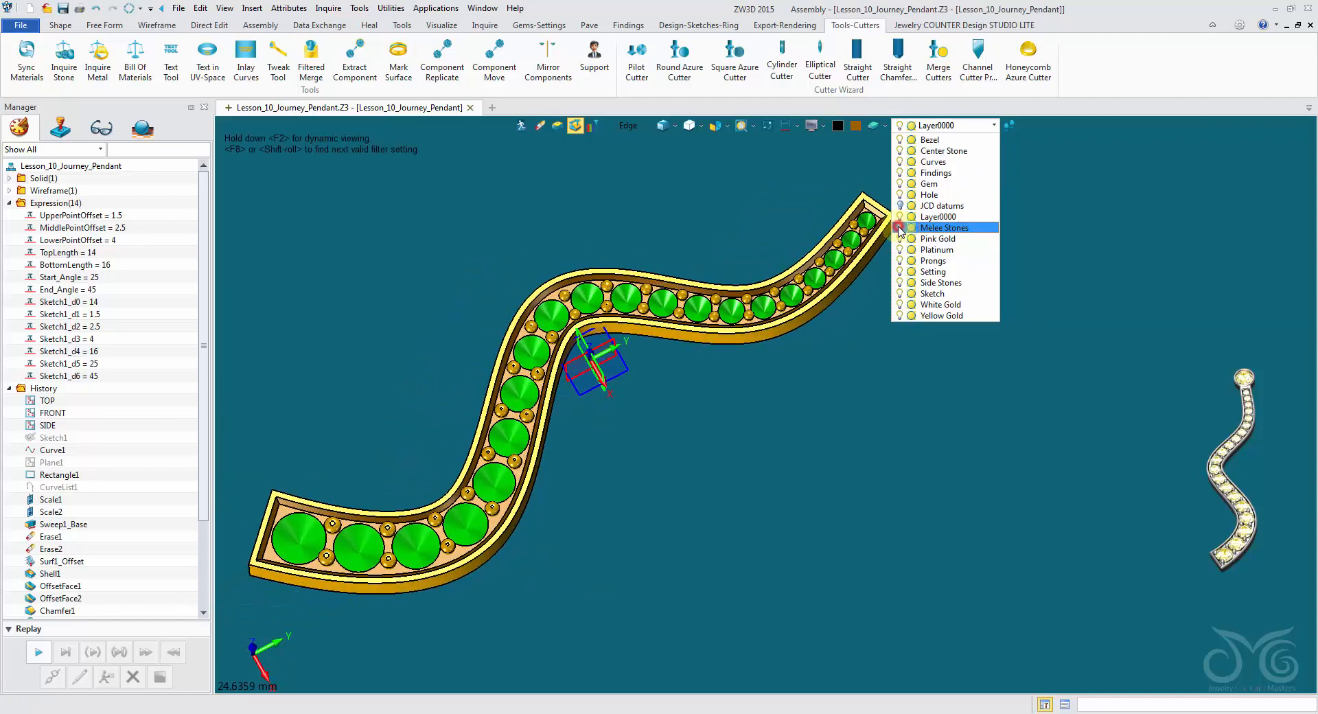
left_click(873, 401)
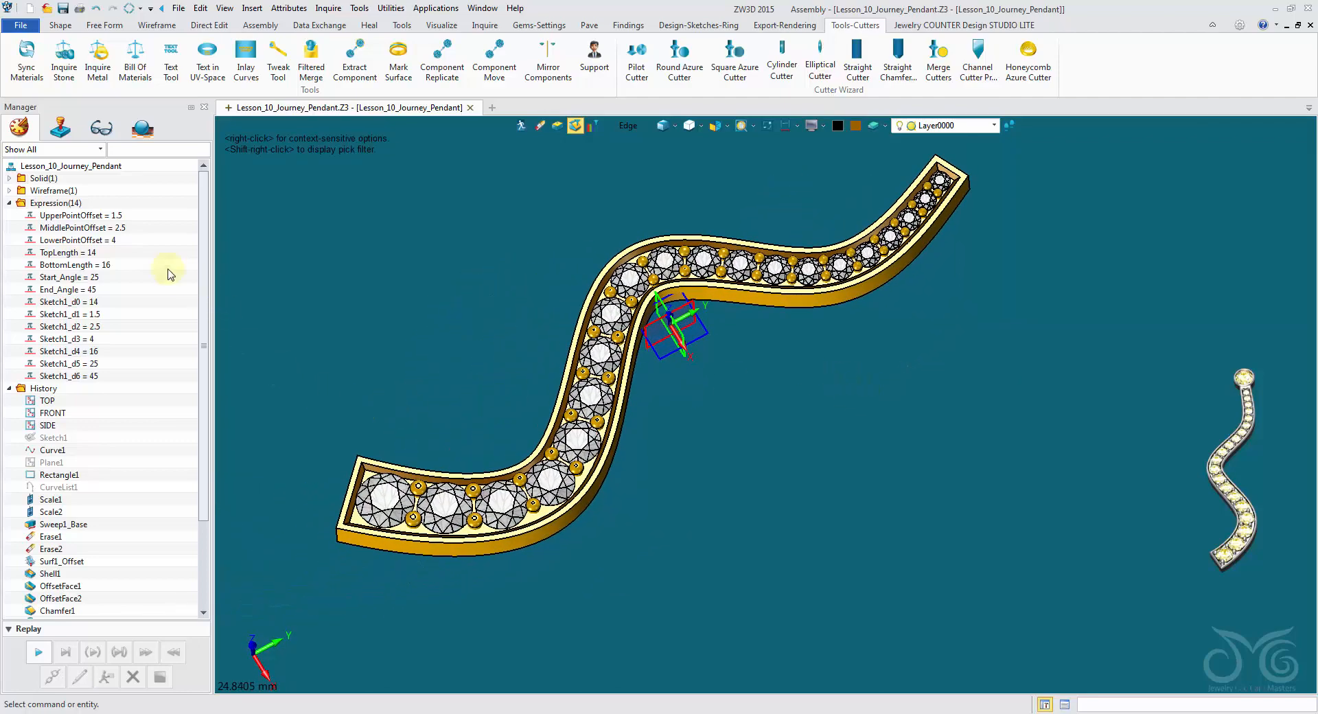
- Collapse the Expression list in the model history and save the pendant file
left_click(9, 203)
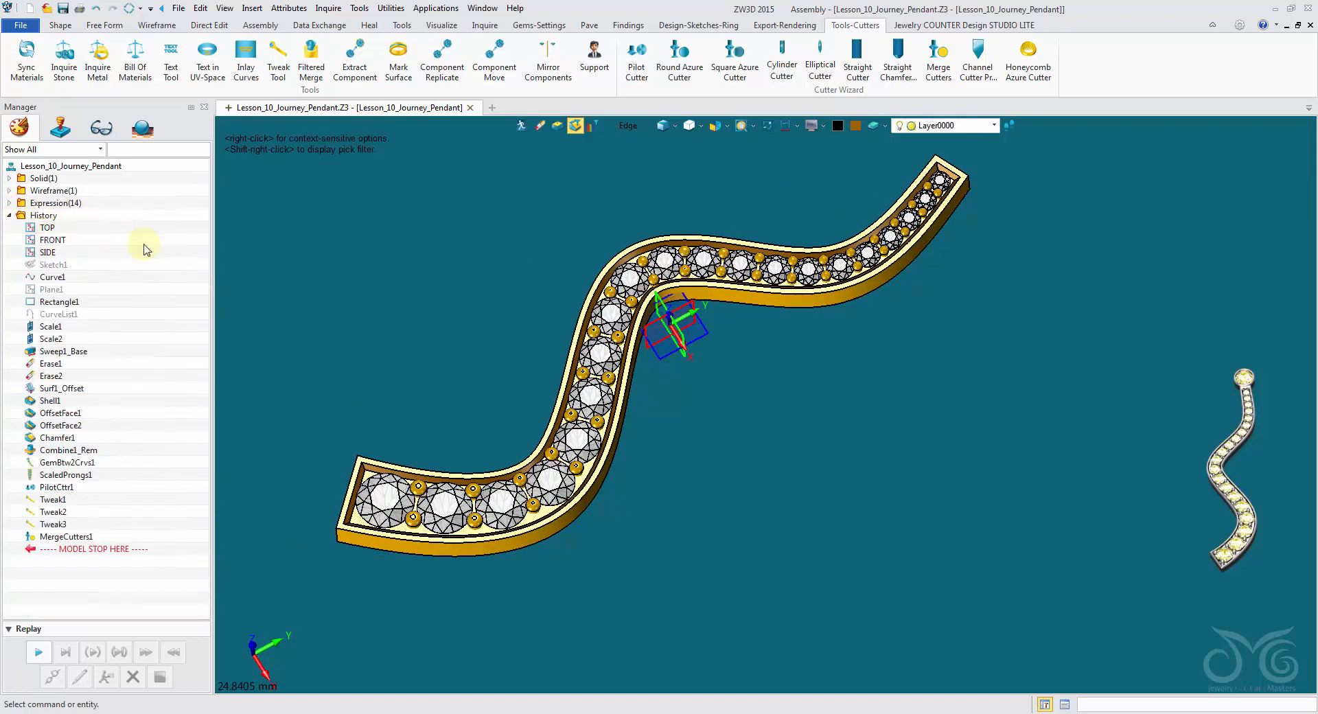
left_click(63, 10)
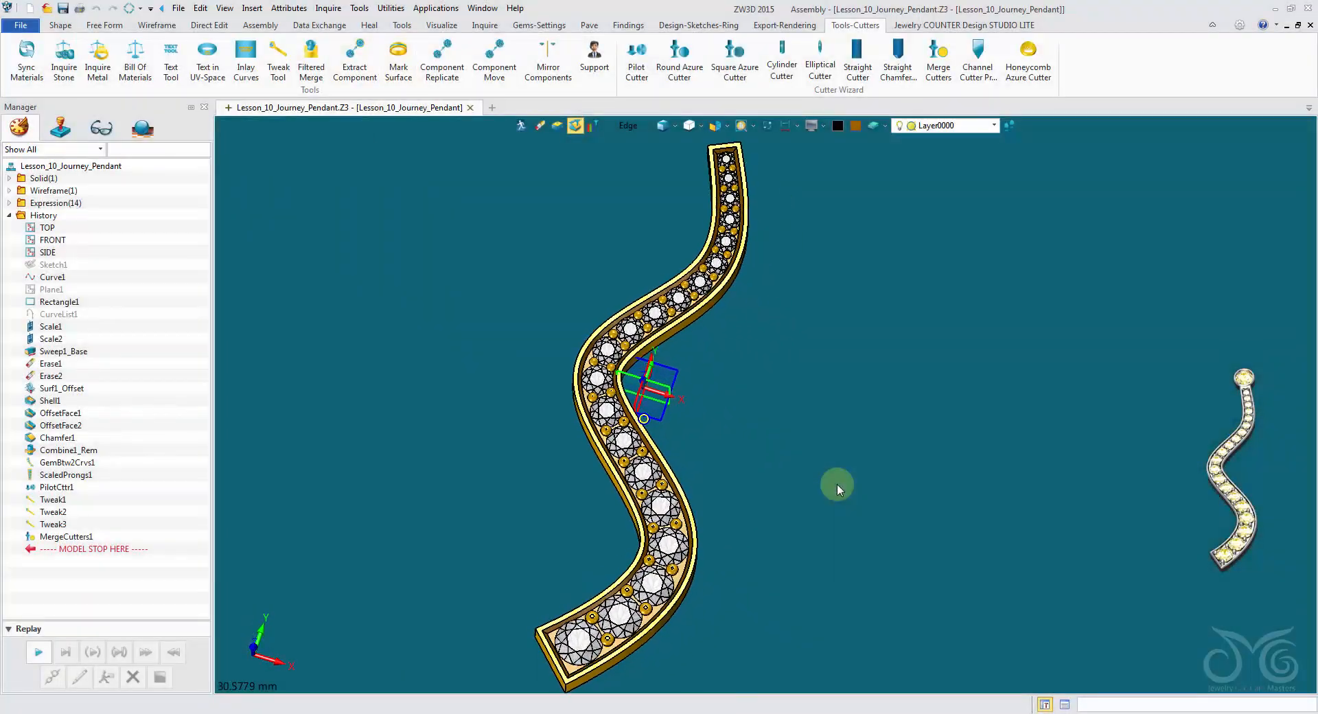
- In the part attributes' driving parameters, set End_Angle to 60 and apply it to the pendant
left_click(283, 8)
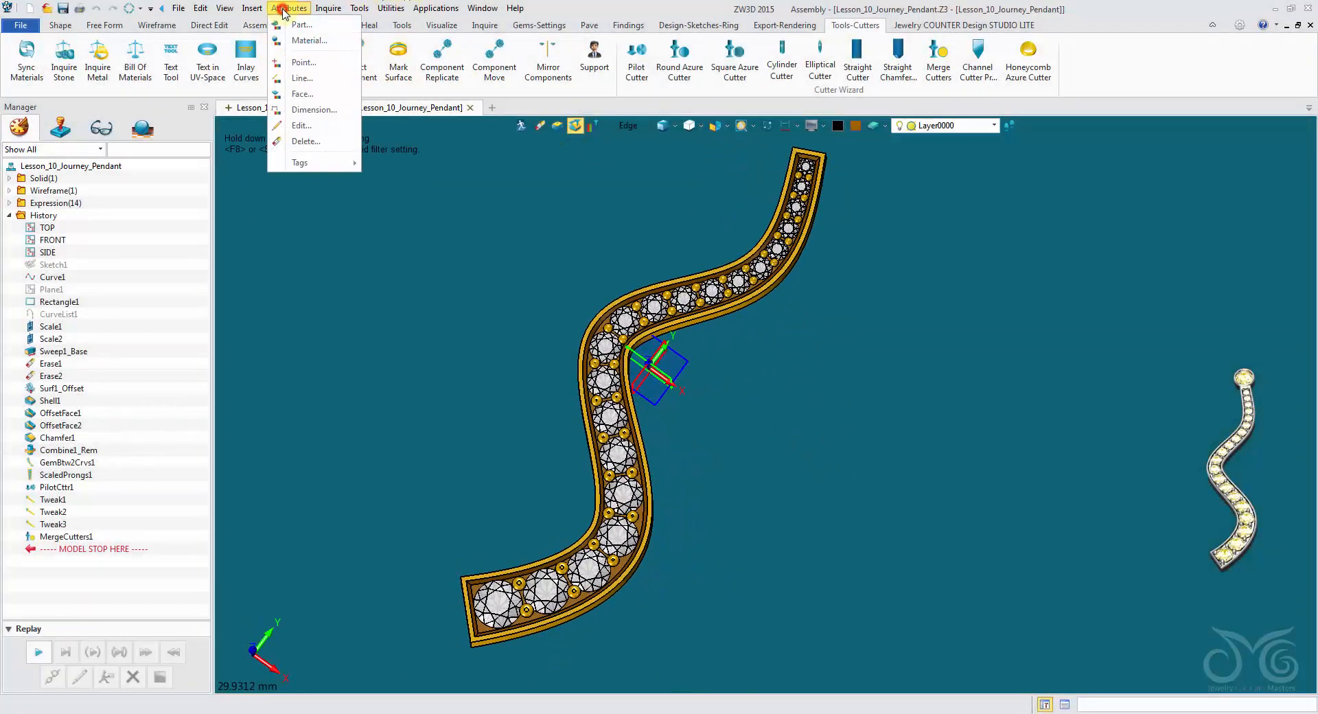
left_click(302, 25)
left_click(422, 149)
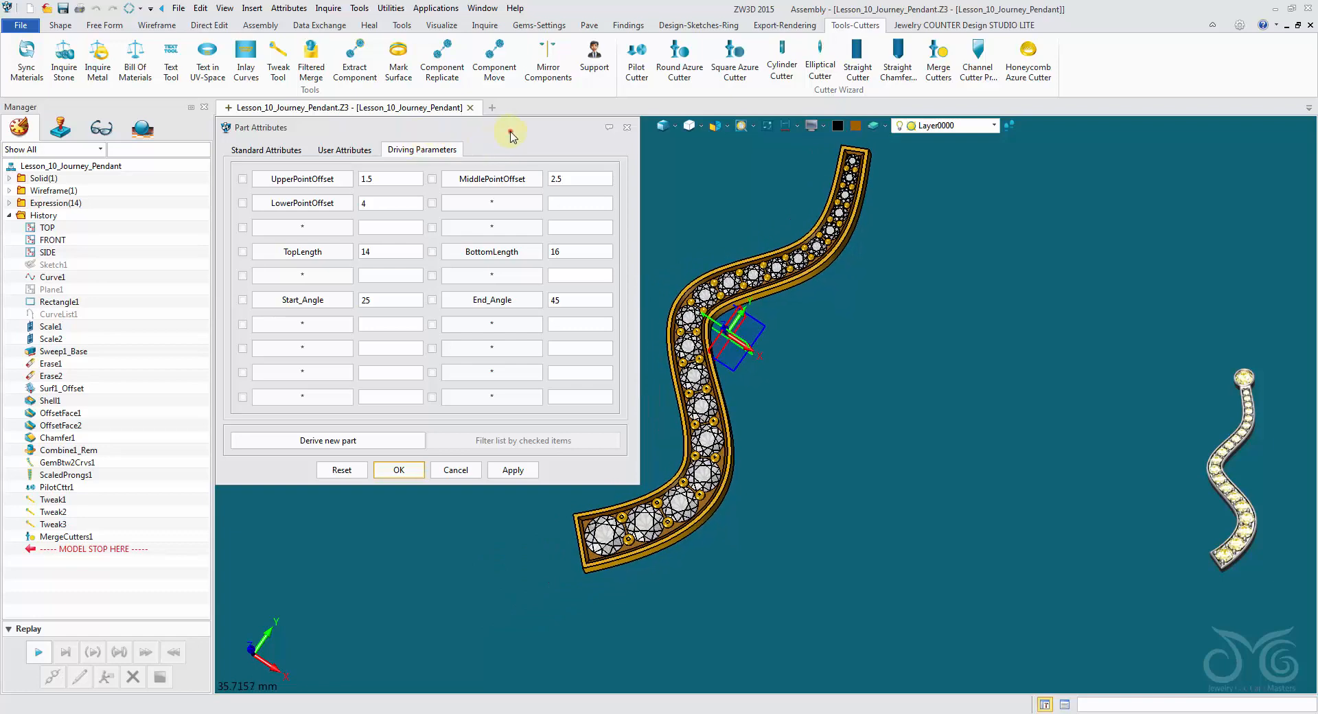
left_click_drag(510, 135, 406, 123)
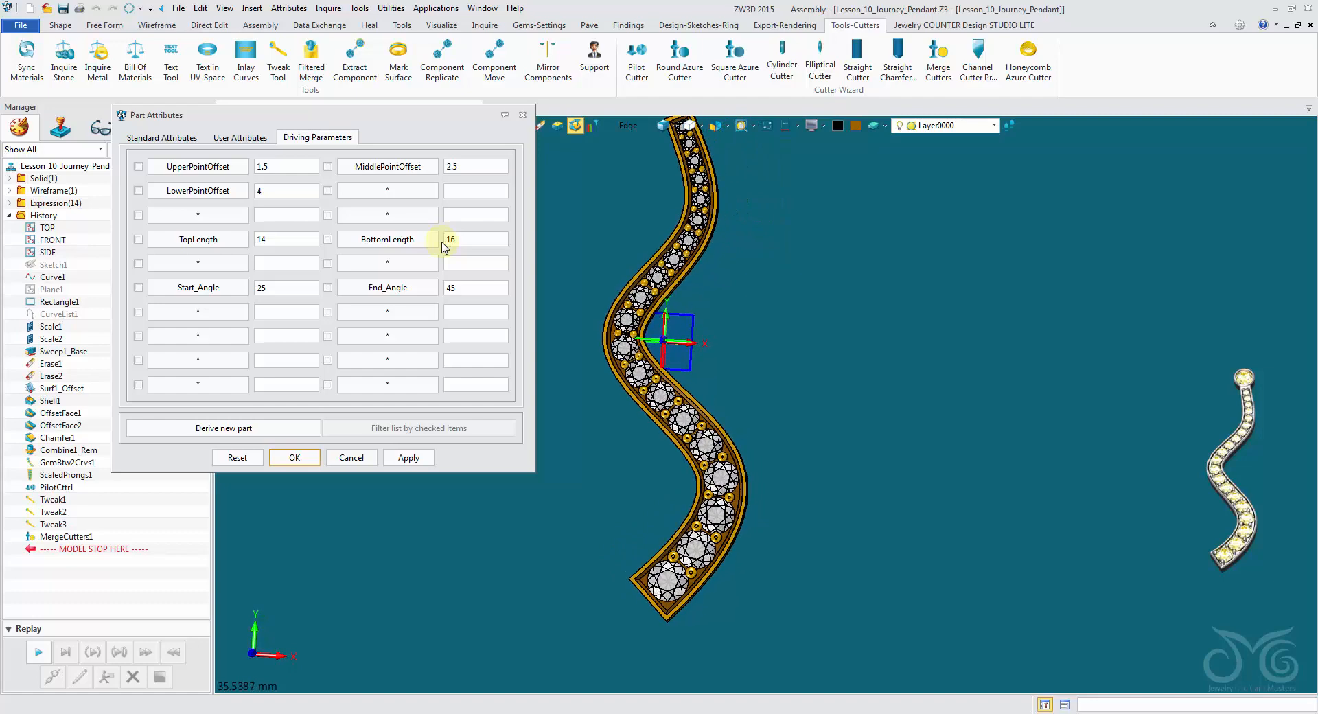
double_click(483, 294)
type("60")
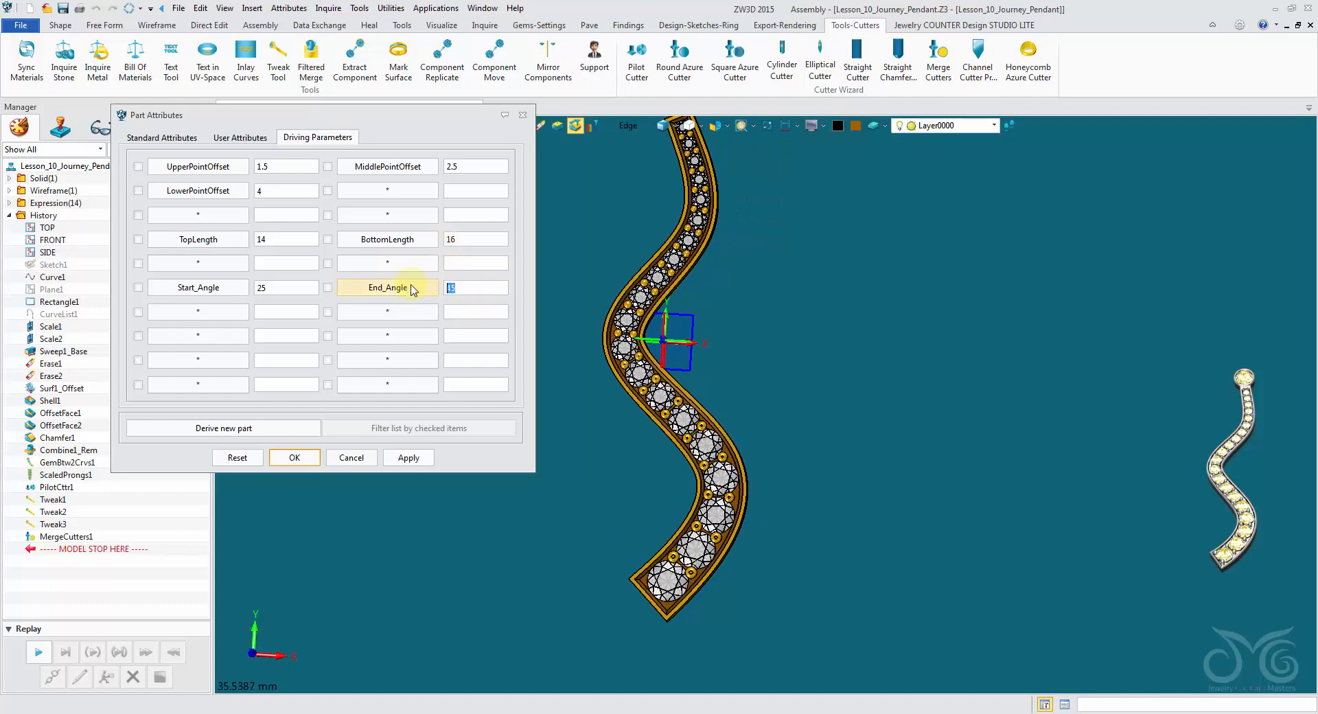
left_click(423, 461)
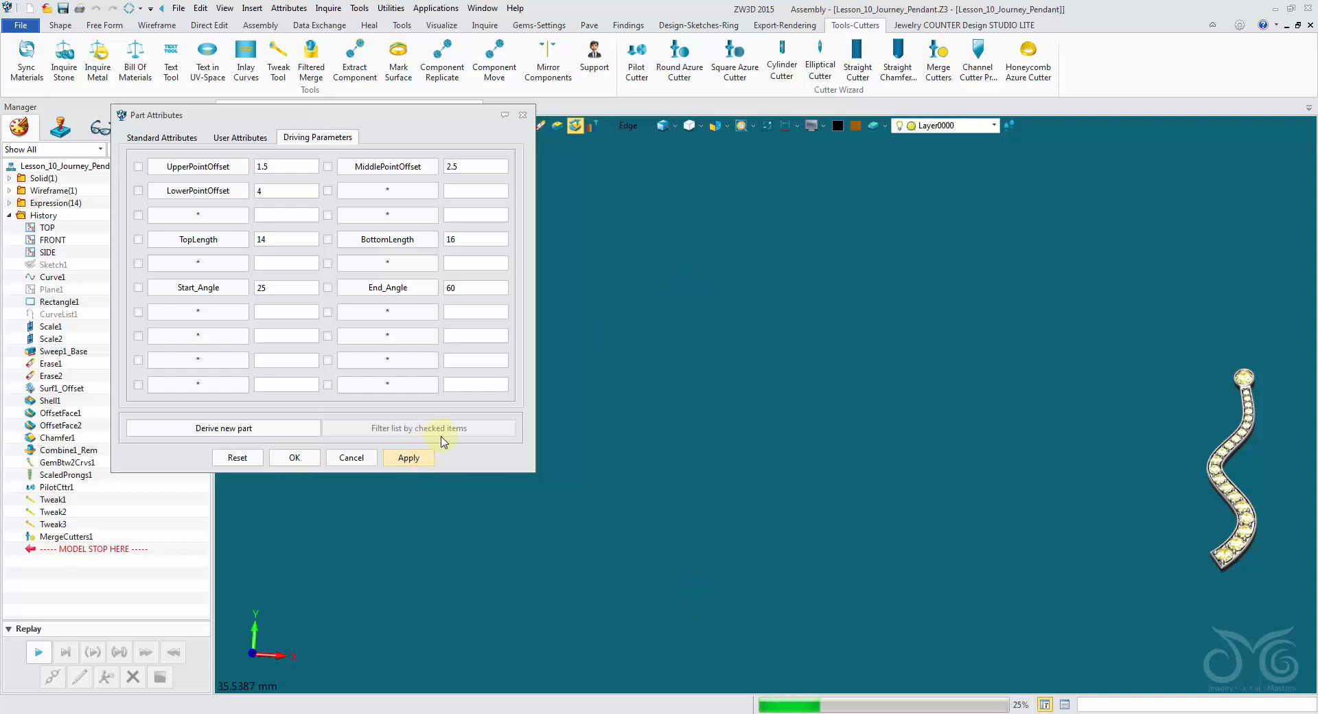
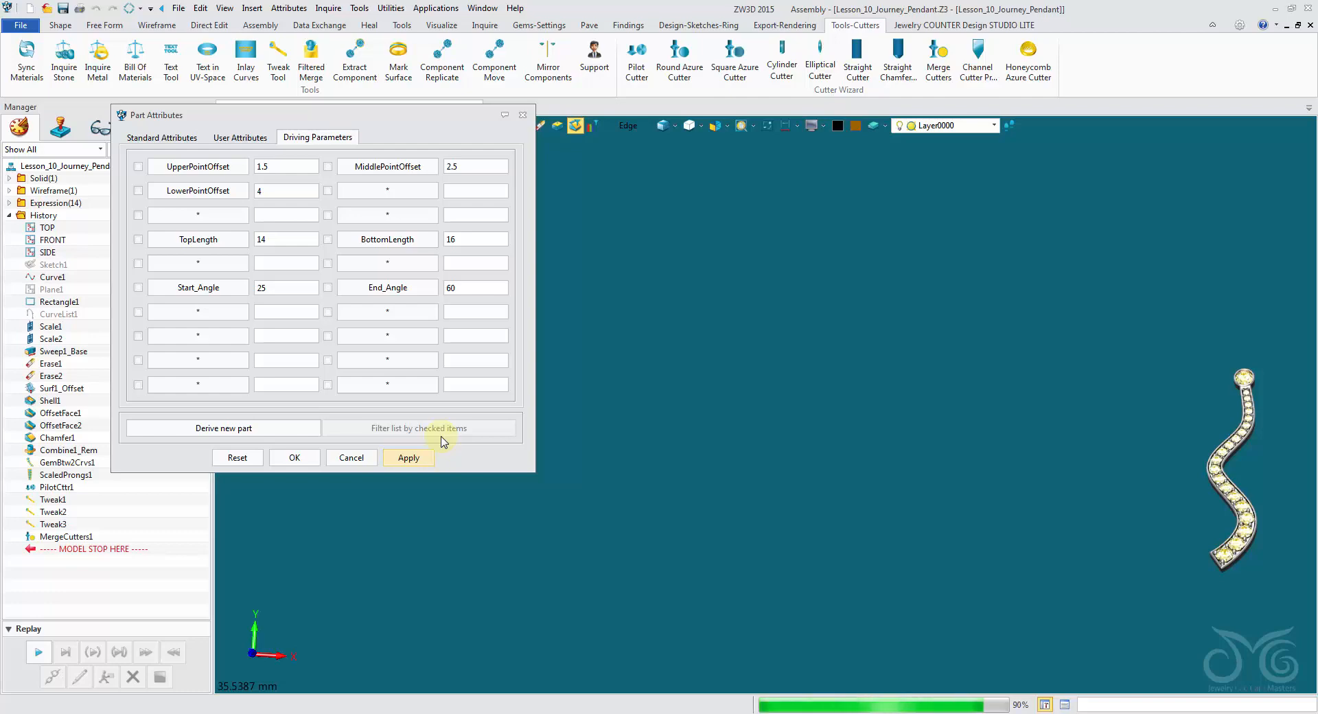
- Roll the model history back to just after Combine1_Rem and skip all the gem, prong, cutter, tweak and merge features below it
scroll(567, 508, "down", 3)
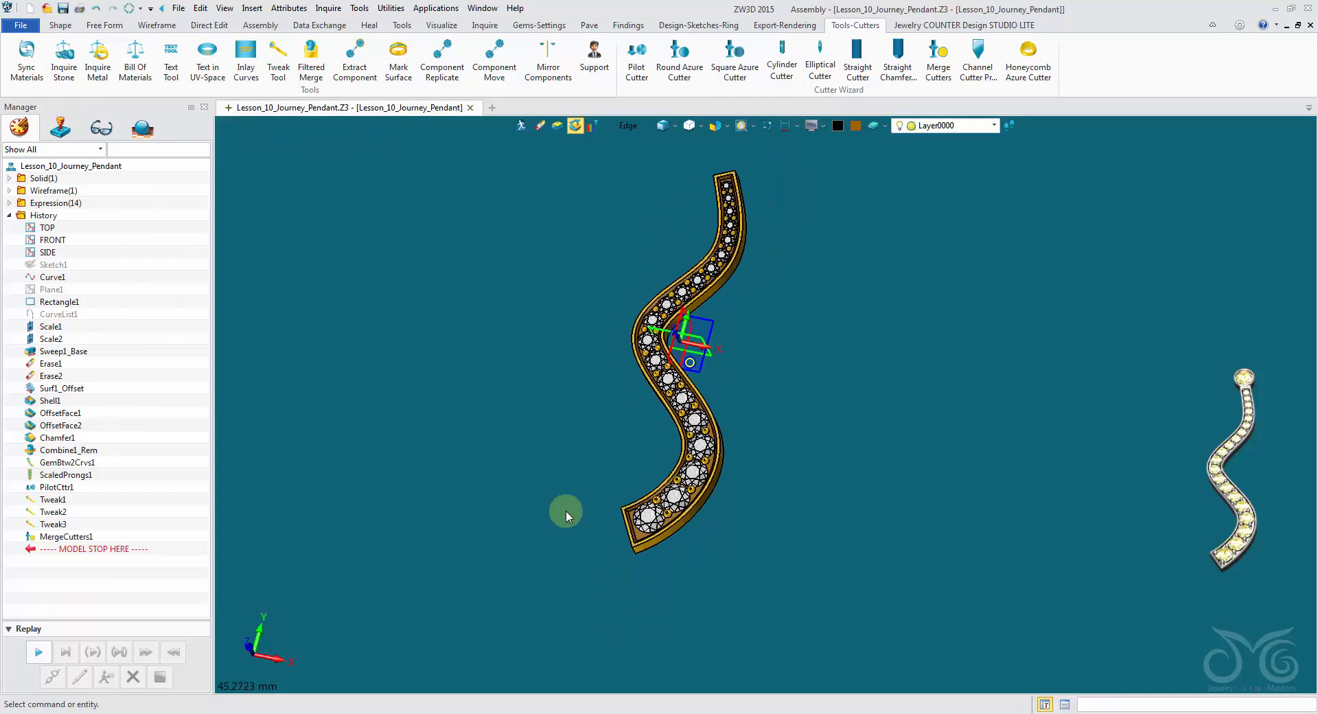
middle_click_drag(566, 517, 545, 498)
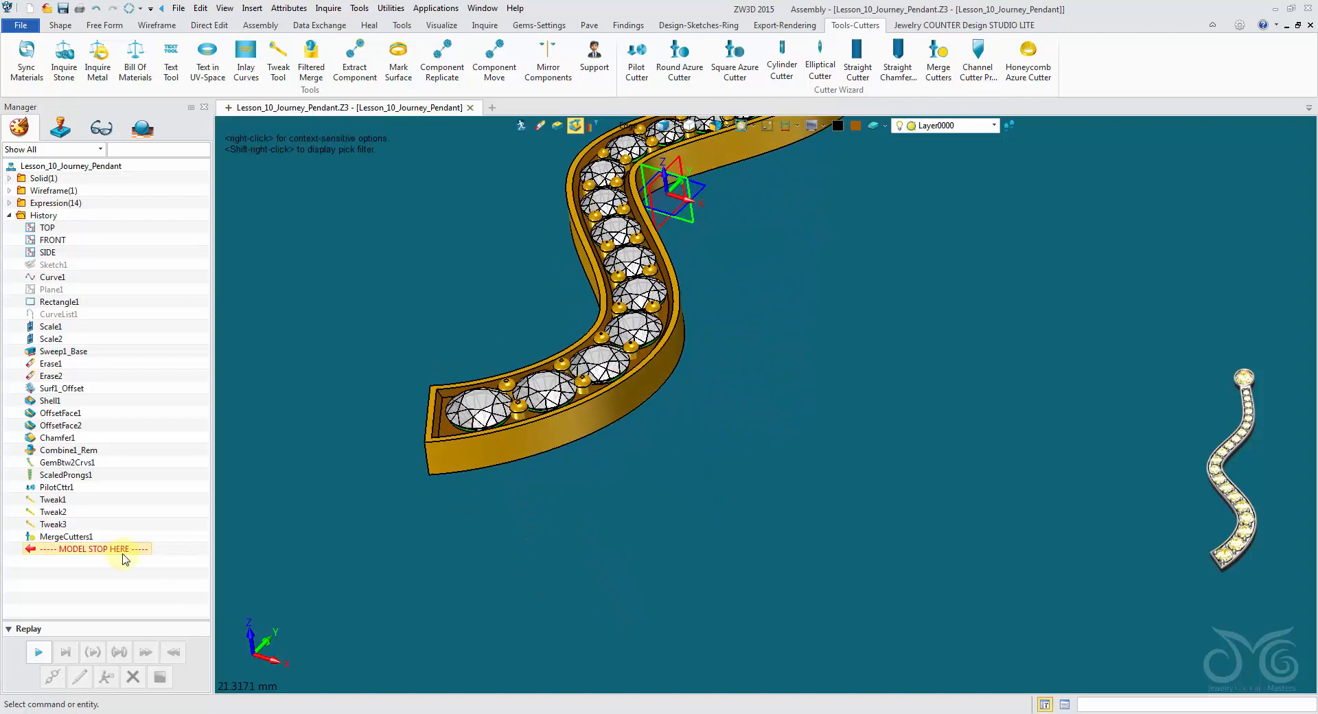
left_click_drag(118, 524, 157, 480)
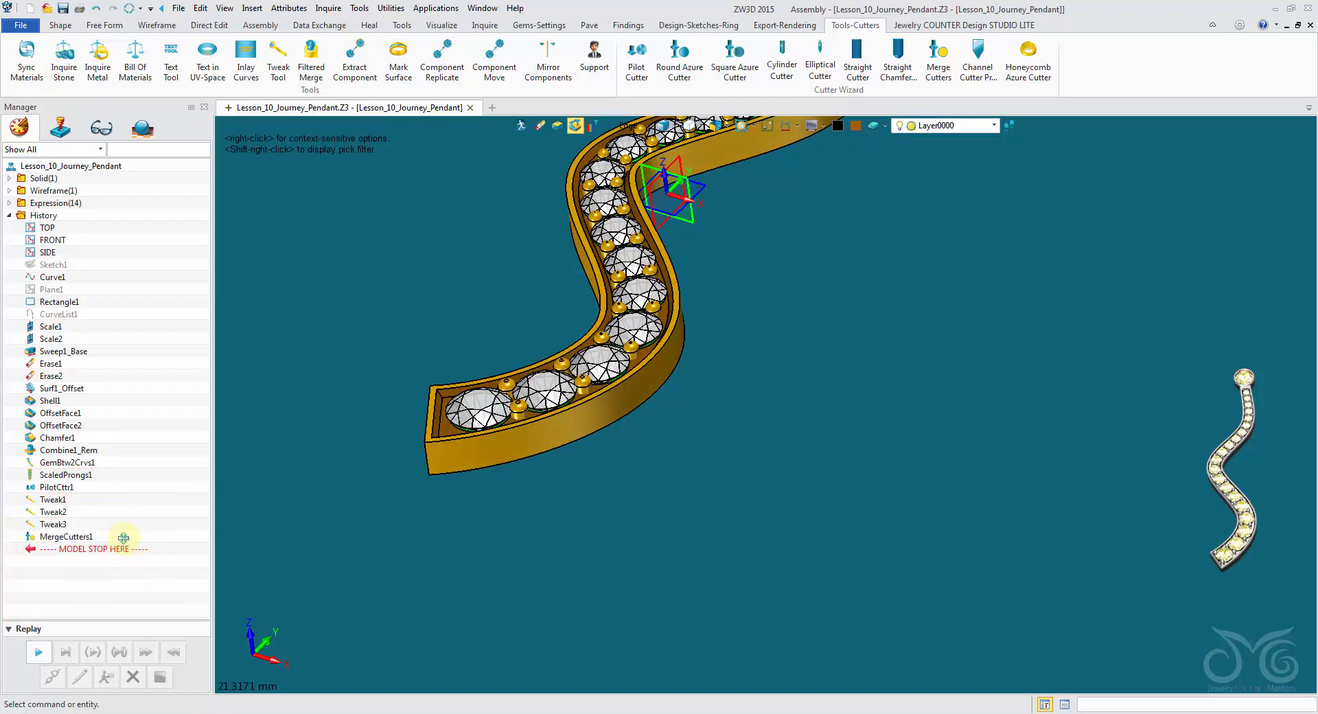
mouse_move(123, 538)
left_mouse_down()
mouse_move(184, 471)
mouse_move(132, 548)
left_mouse_up()
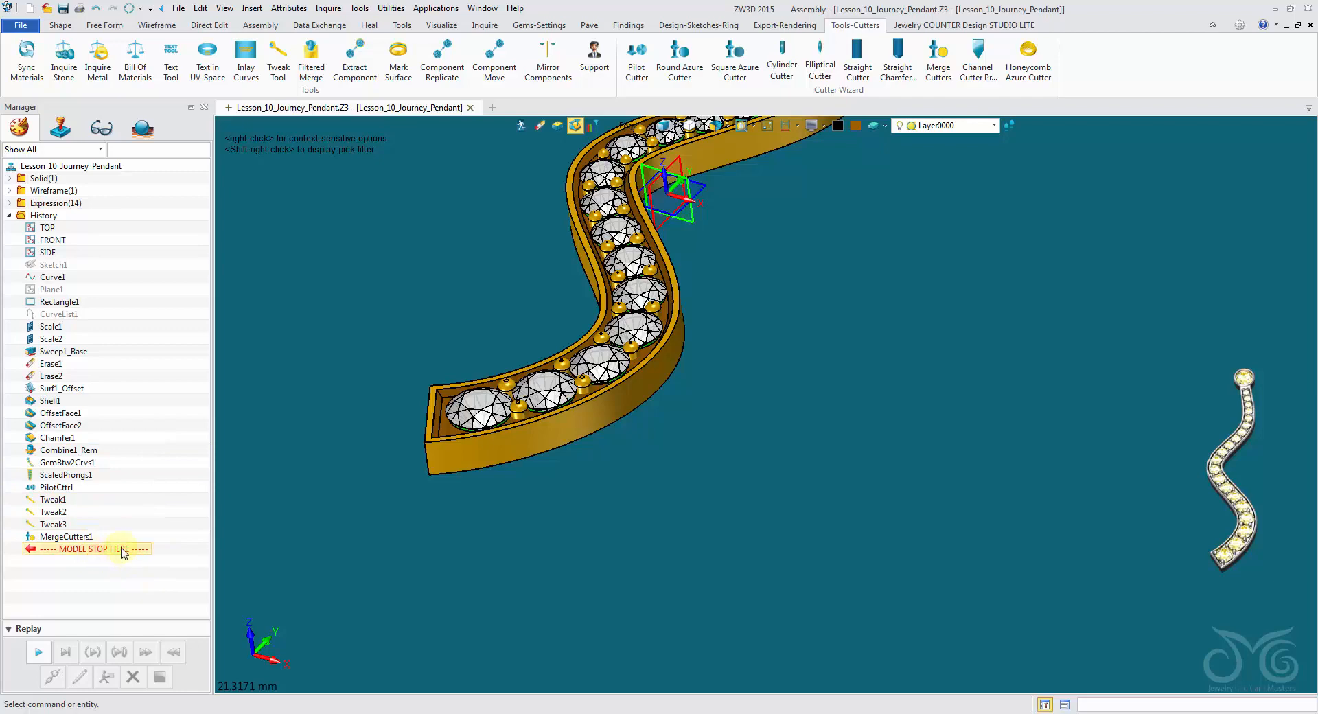
left_click_drag(105, 554, 171, 489)
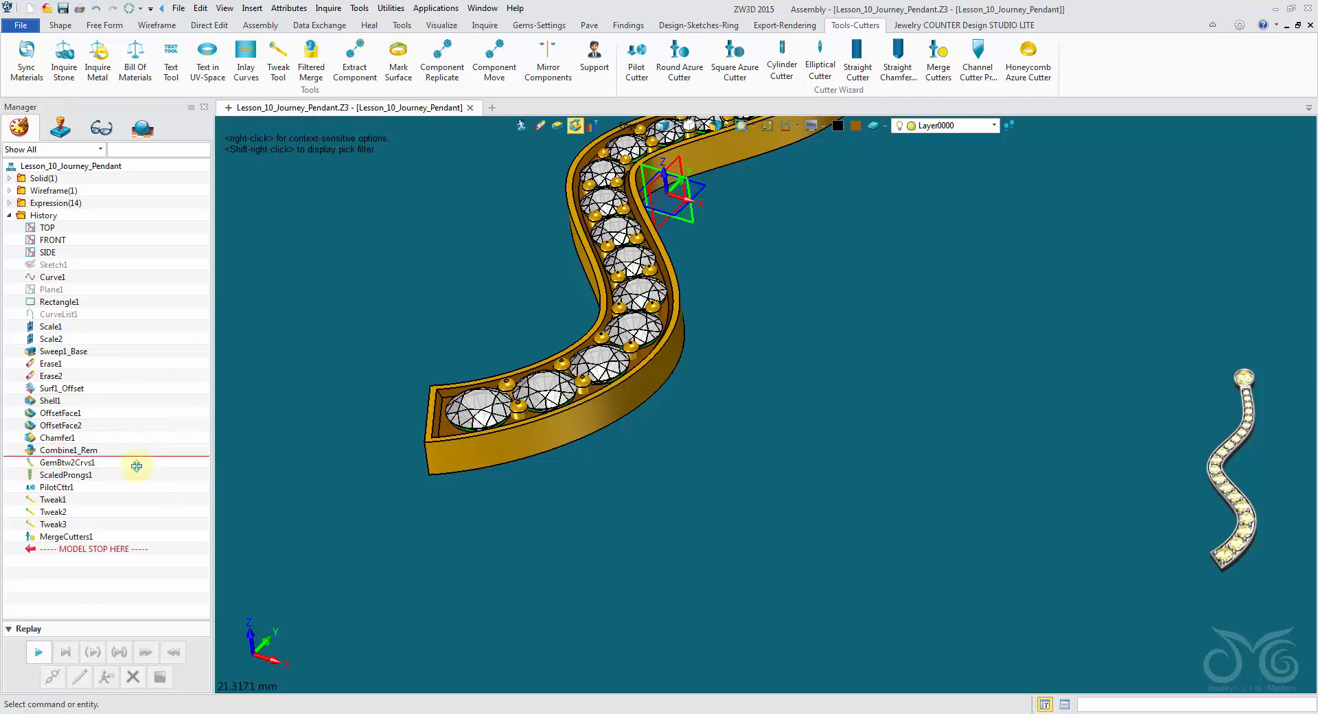
left_click_drag(139, 457, 137, 457)
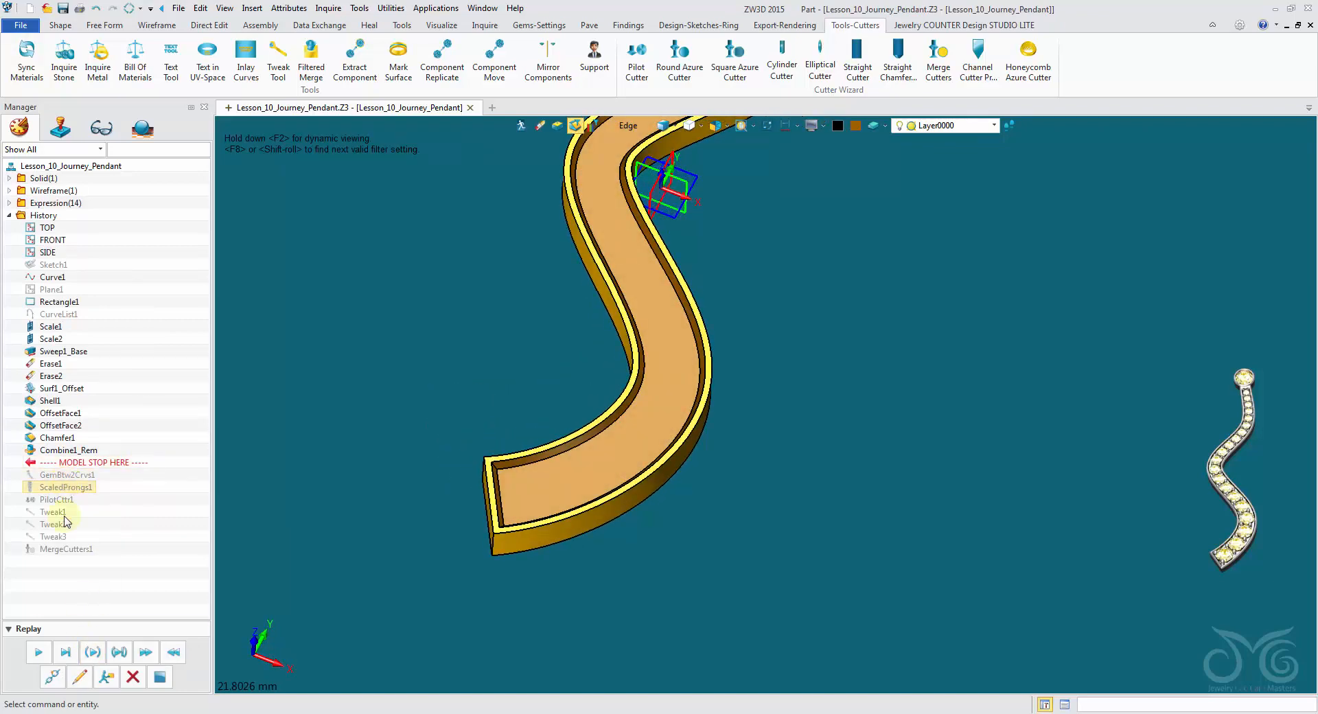
left_click(93, 653)
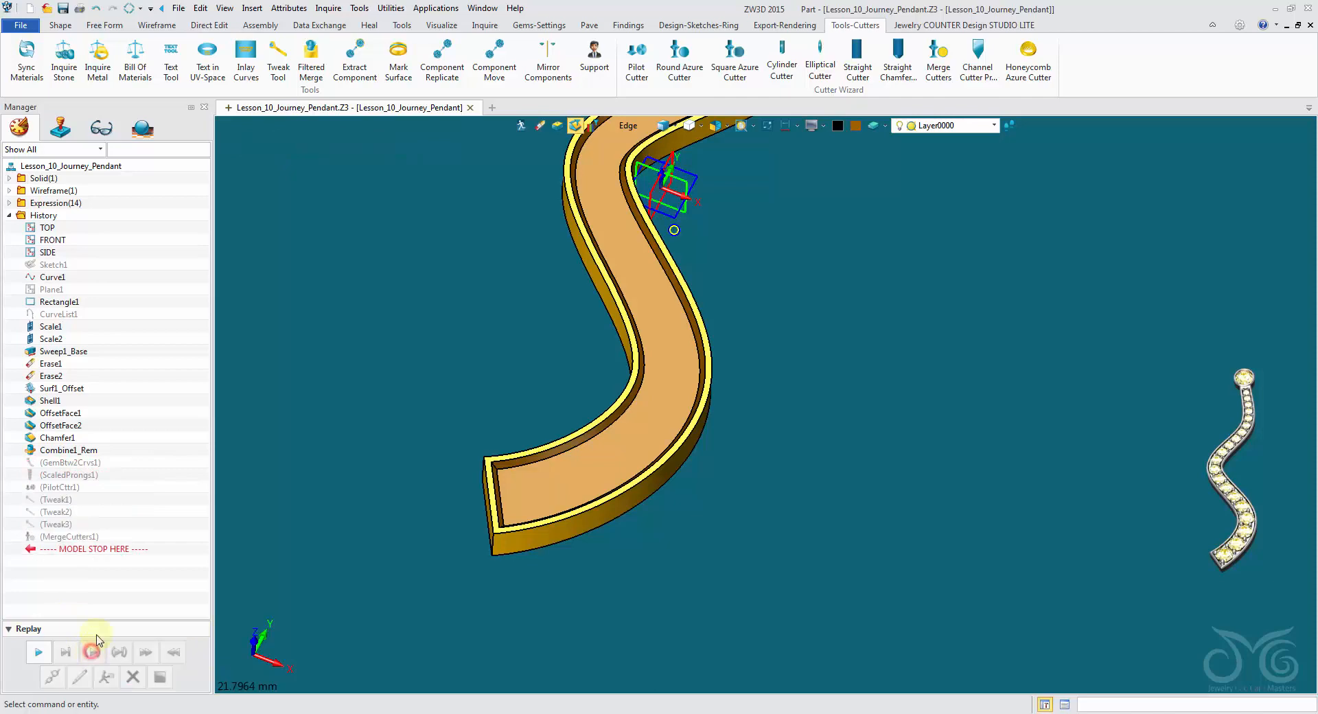
- In the part attributes' driving parameters, set End_Angle to 70, apply it to the bare channel and close the attributes
left_click(290, 8)
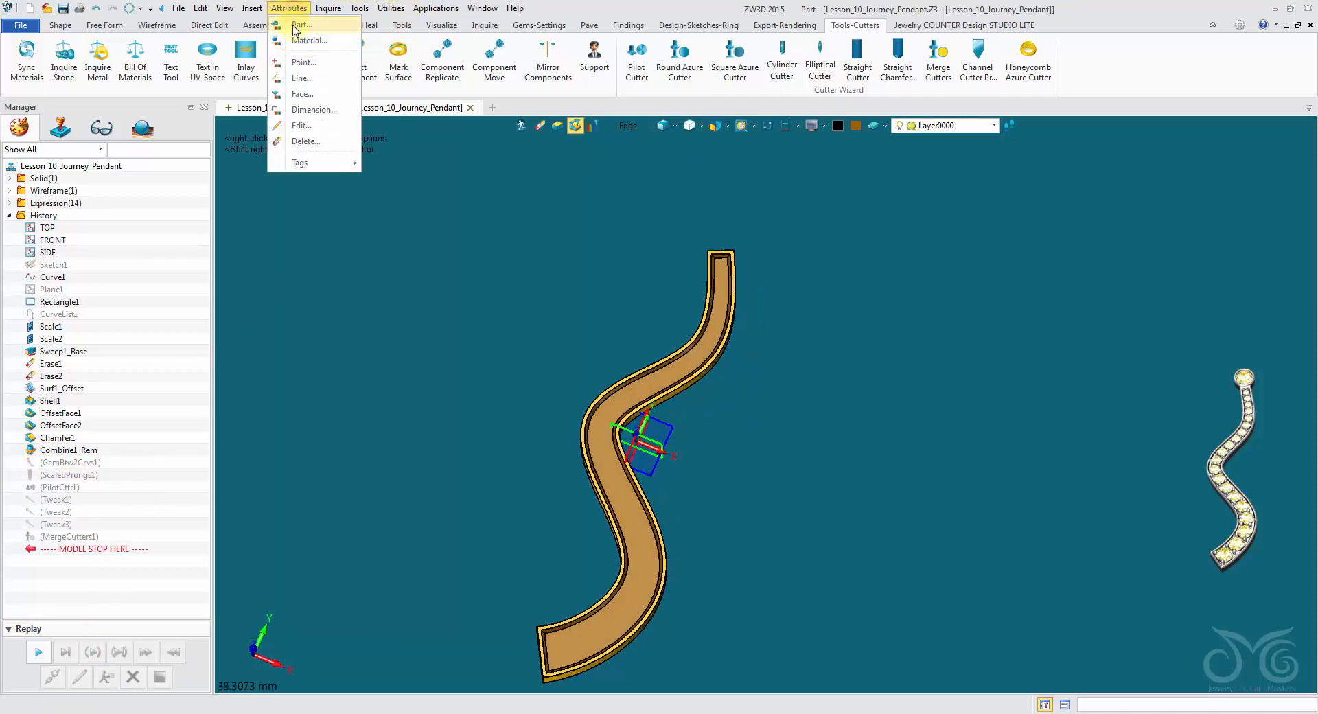
left_click(294, 26)
left_click(439, 151)
left_click_drag(528, 135, 348, 124)
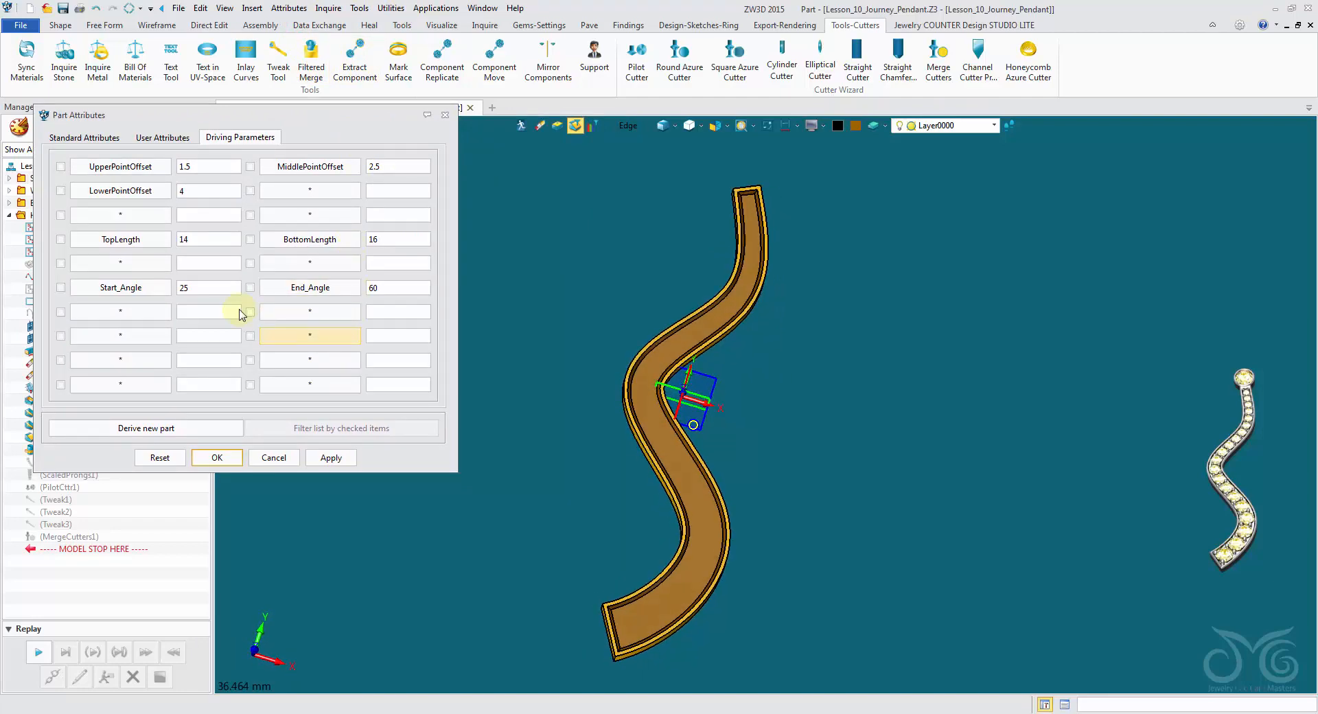
double_click(393, 286)
type("7")
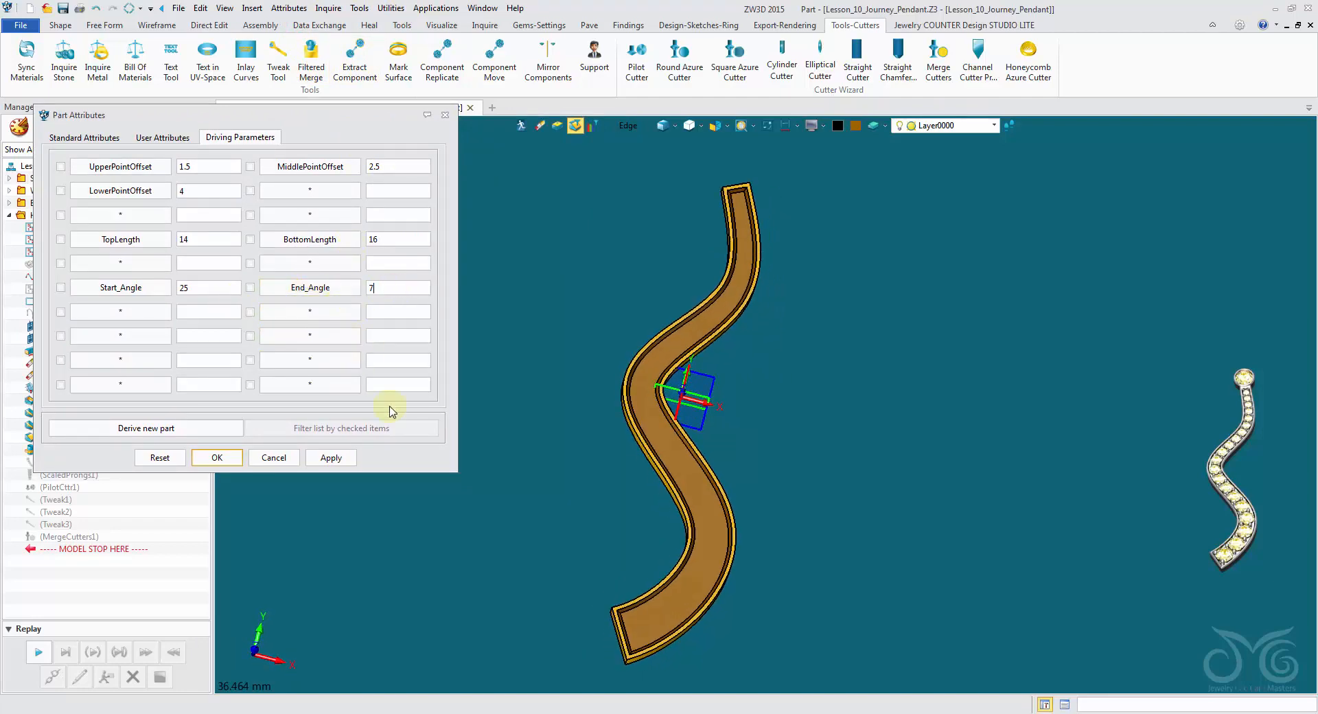
left_click(328, 457)
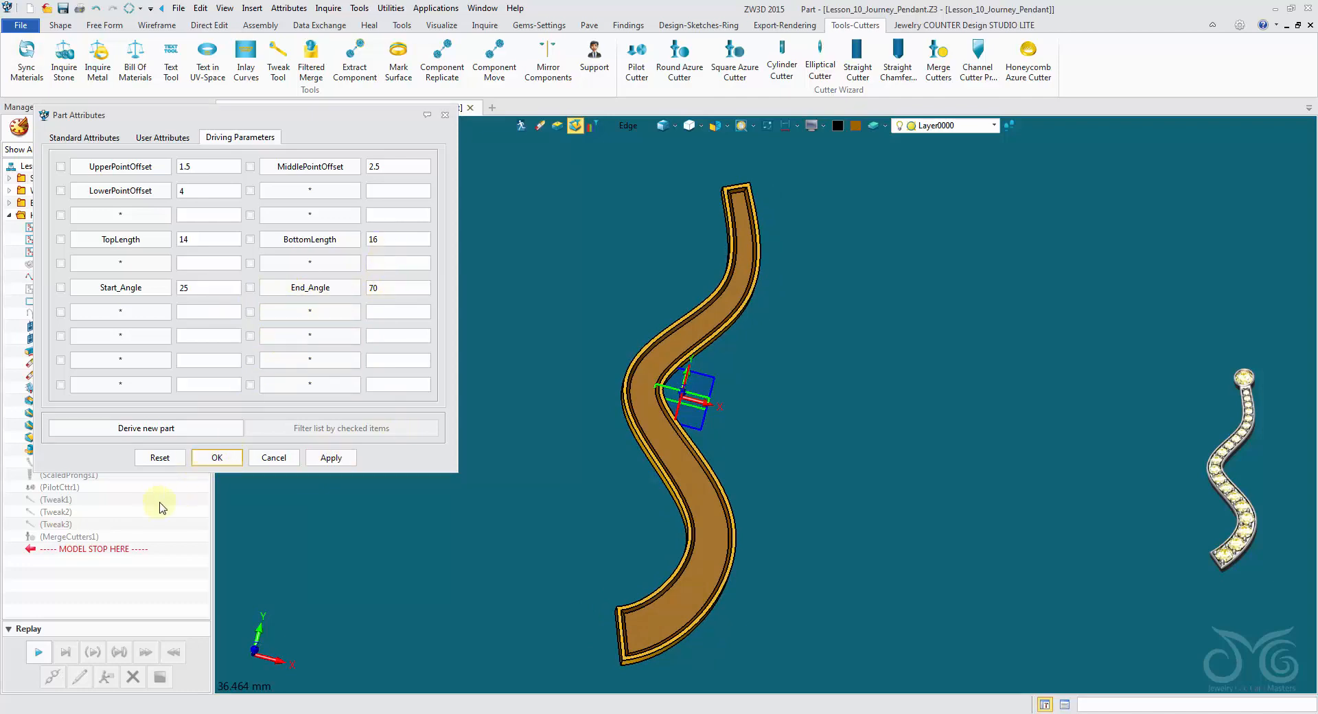
left_click(217, 457)
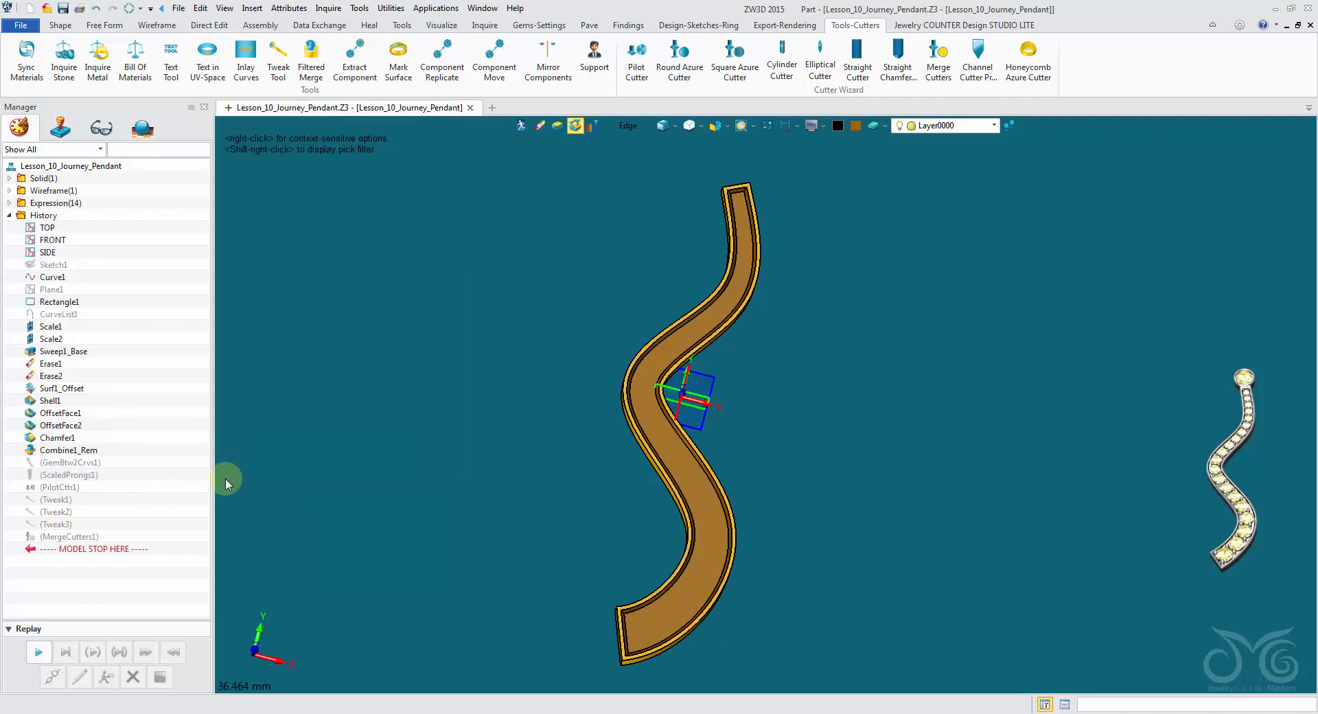
- Unsuppress all the skipped features in the history to rebuild the gems, prongs and cutters on the reshaped channel
right_click(123, 571)
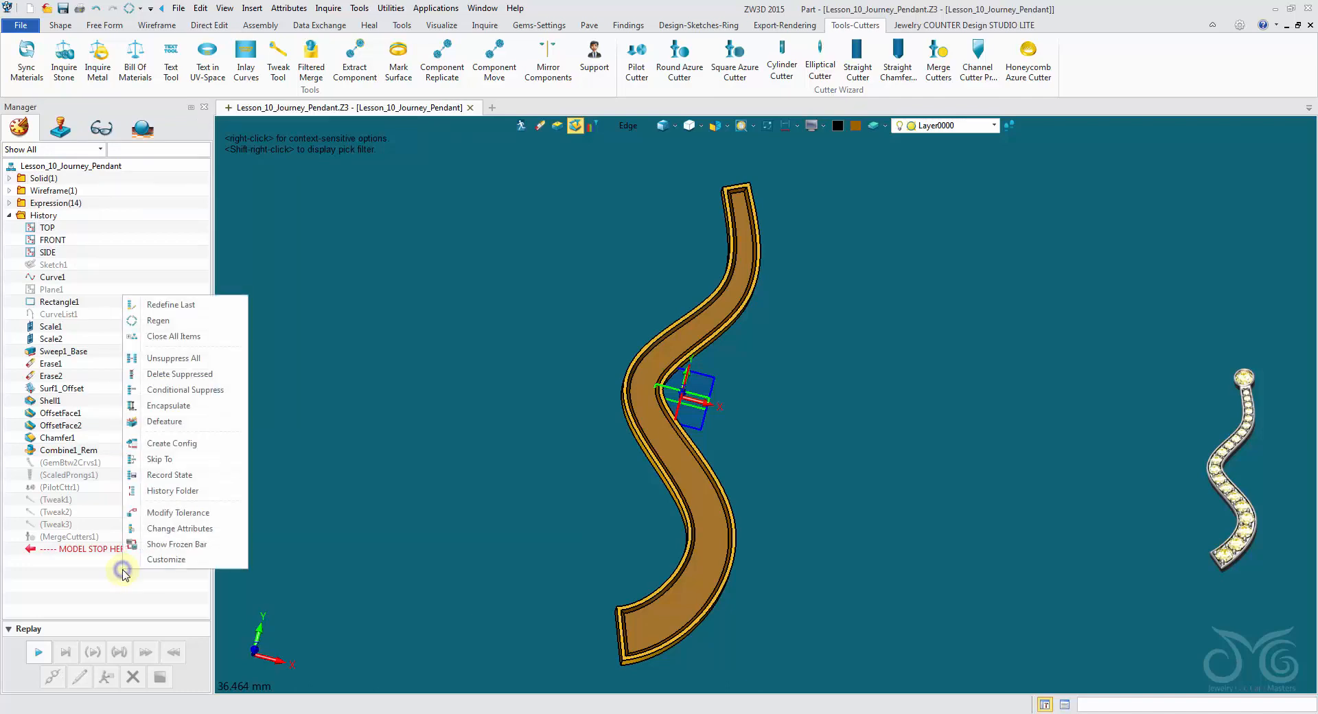
left_click(198, 358)
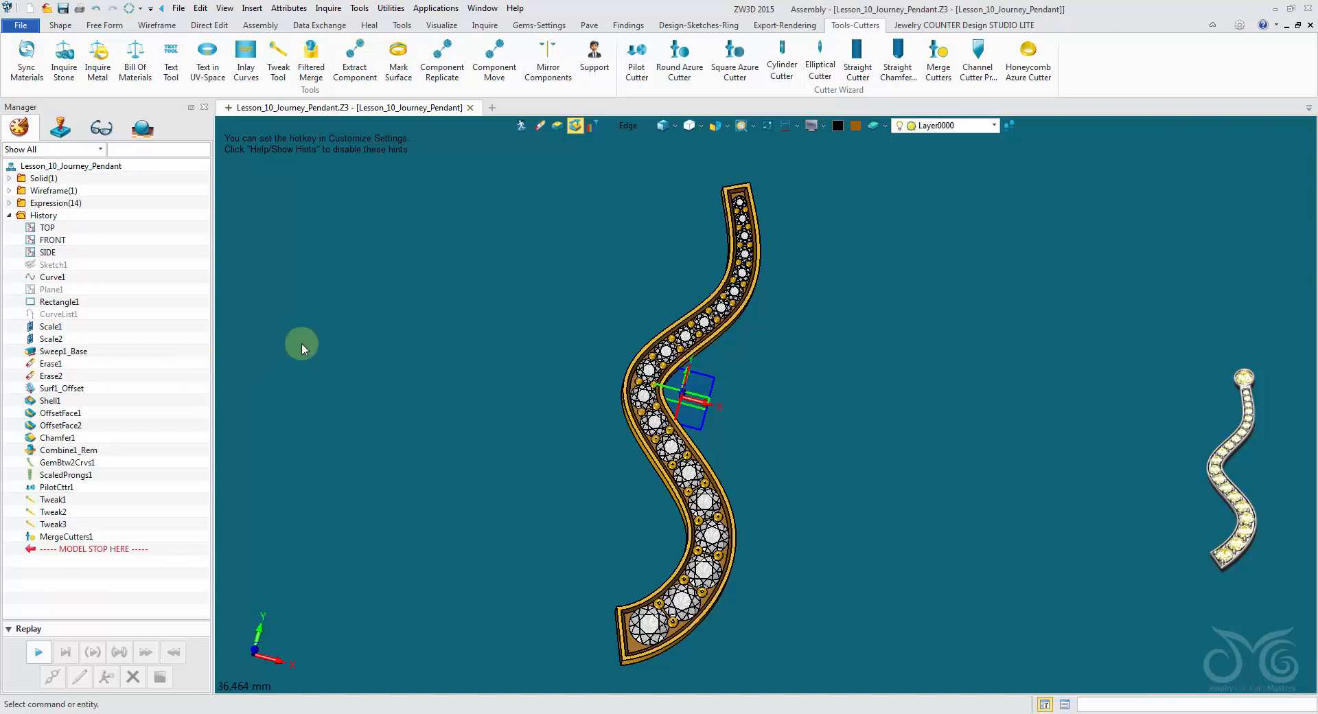
right_click_drag(655, 236, 600, 150)
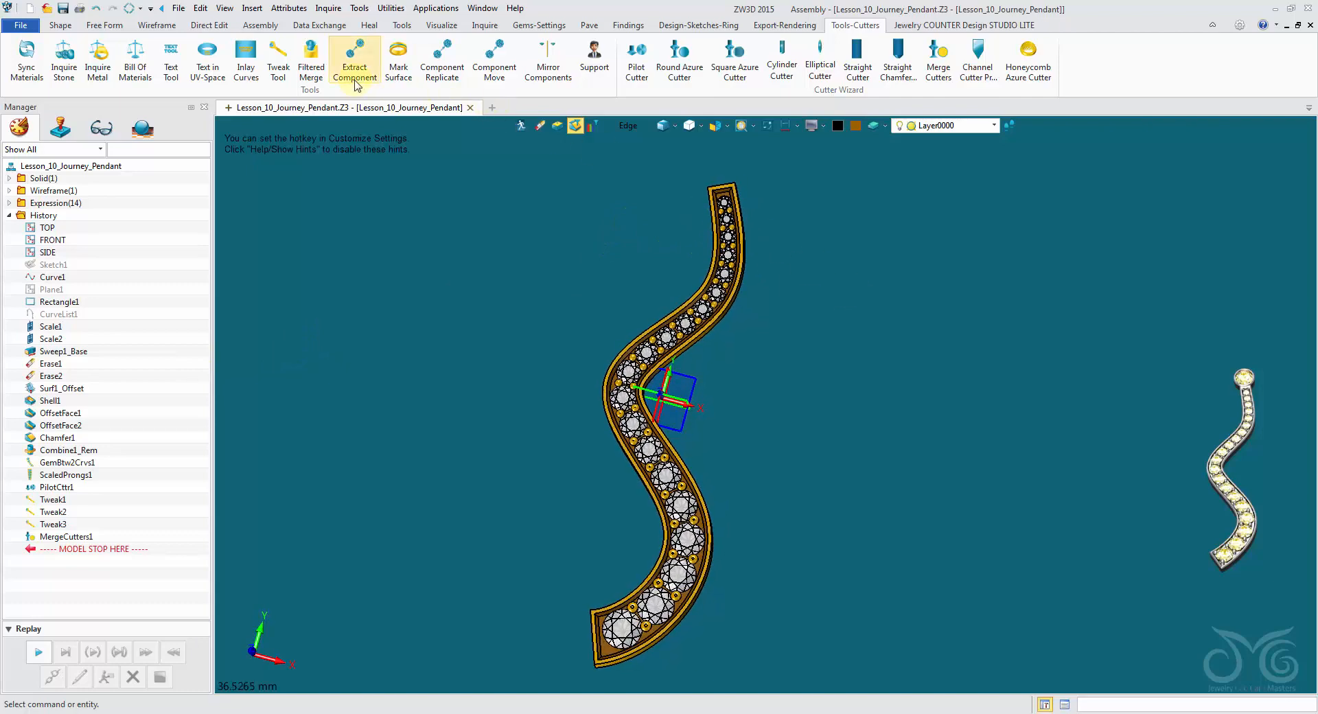
- Replicate the prong beside the smallest diamond onto two points in the corners at the channel's narrow end, with elevation and rotation 0
left_click(440, 69)
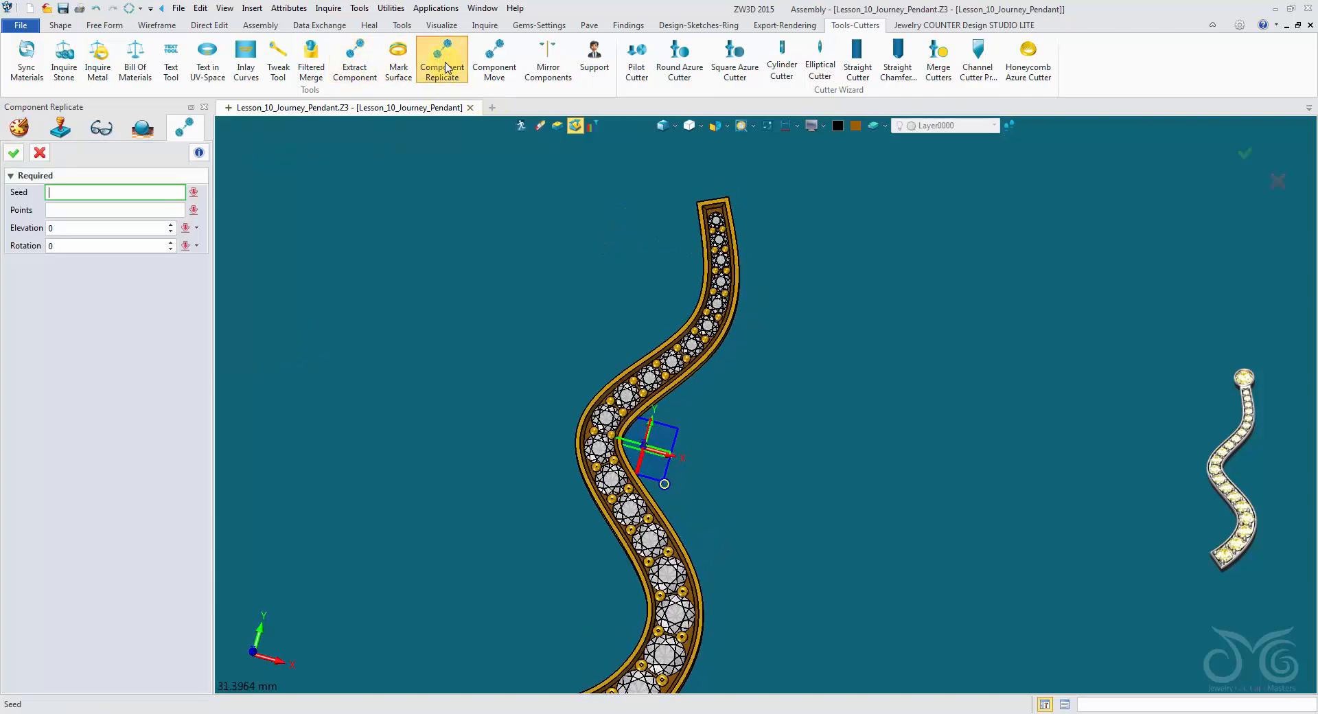
scroll(483, 134, "up", 5)
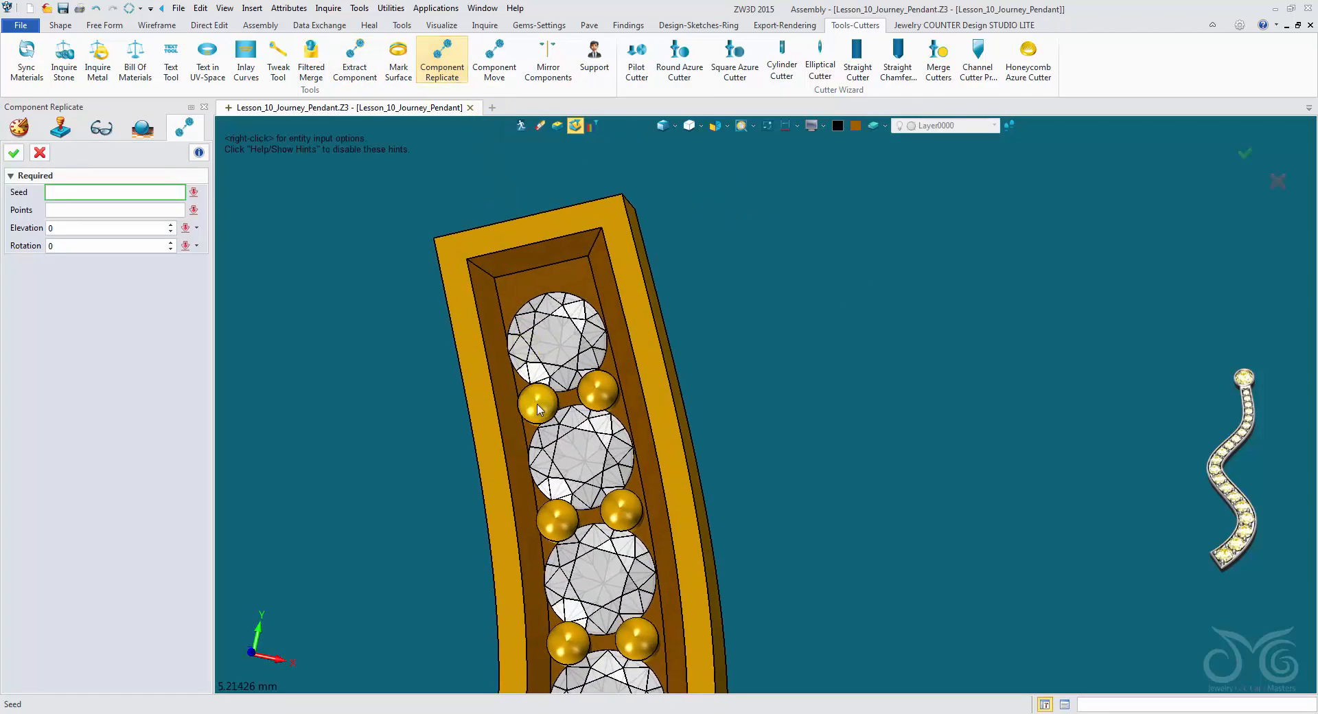
left_click(539, 410)
right_click_drag(539, 408, 542, 406)
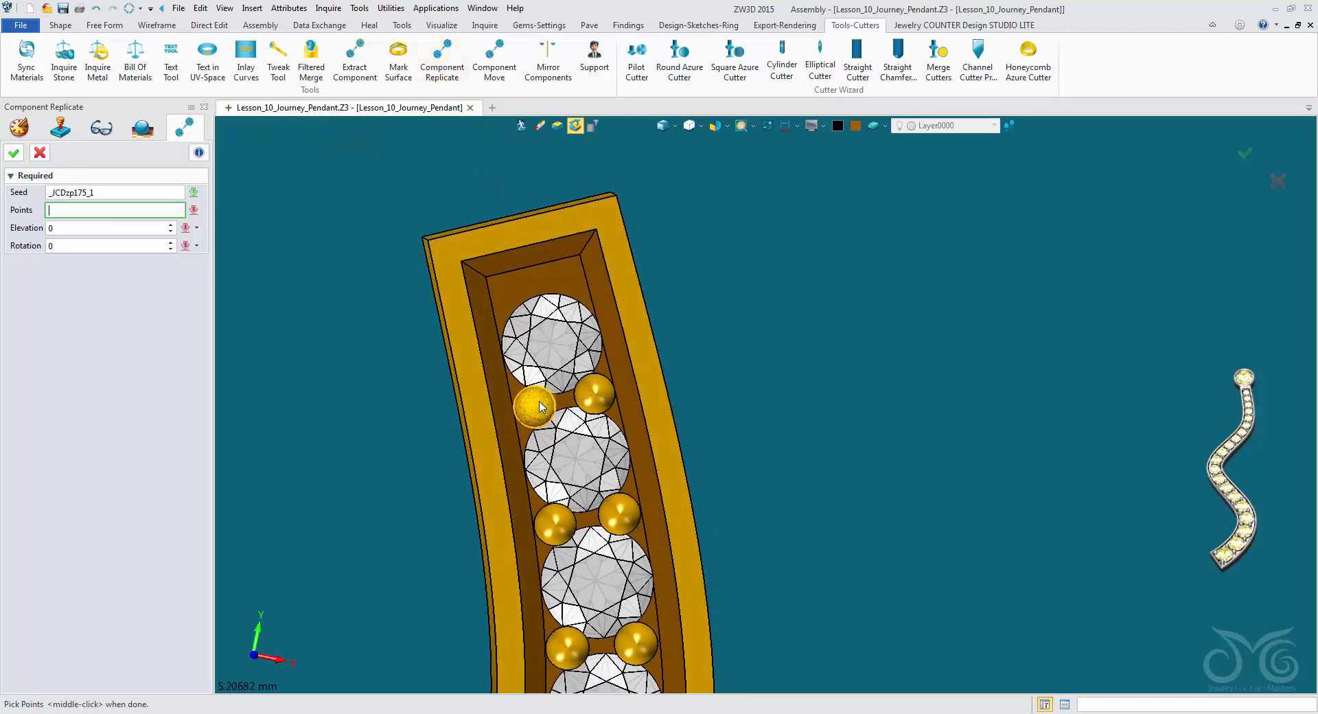
left_click(508, 296)
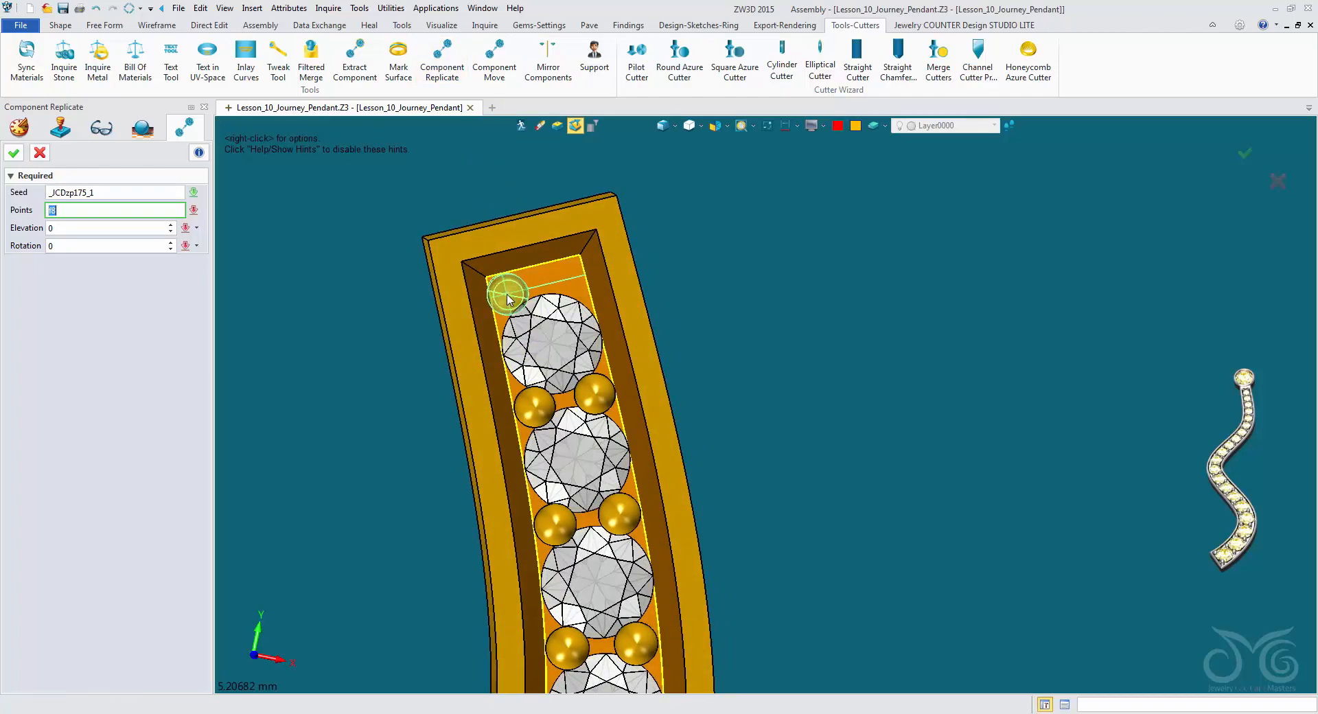
left_click(509, 297)
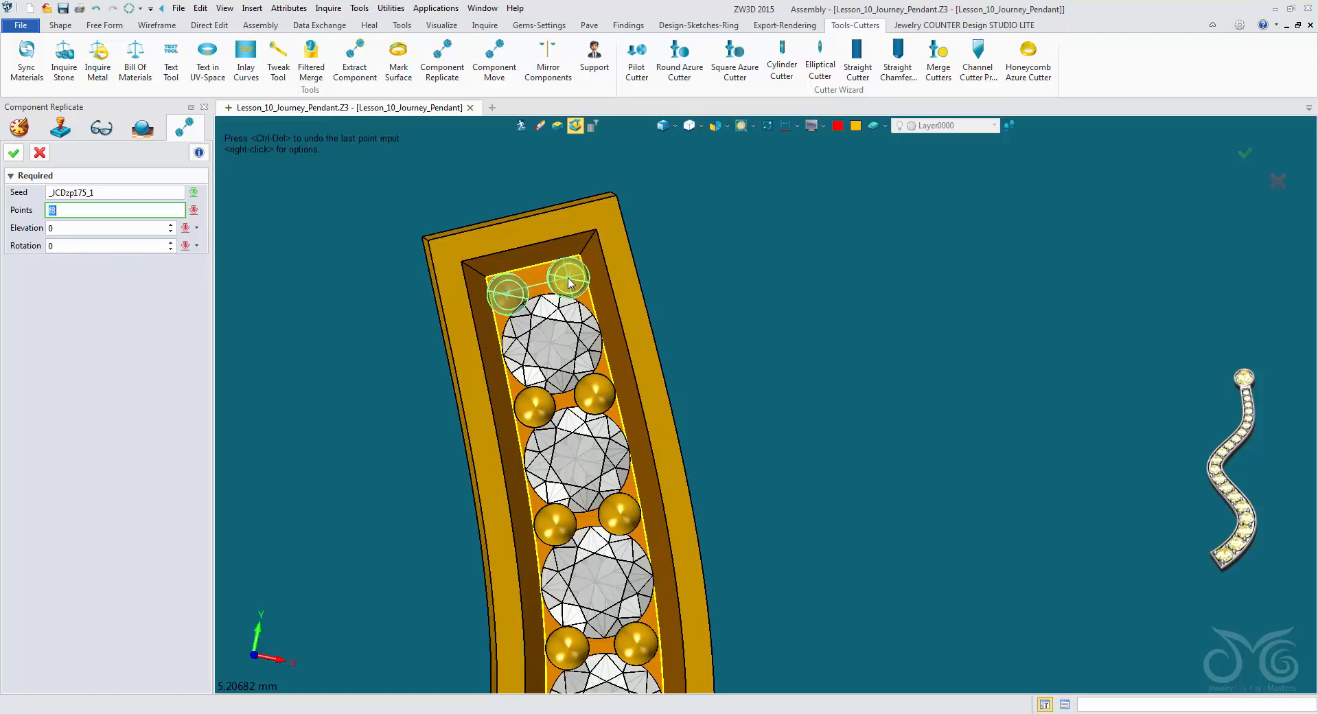
left_click(568, 281)
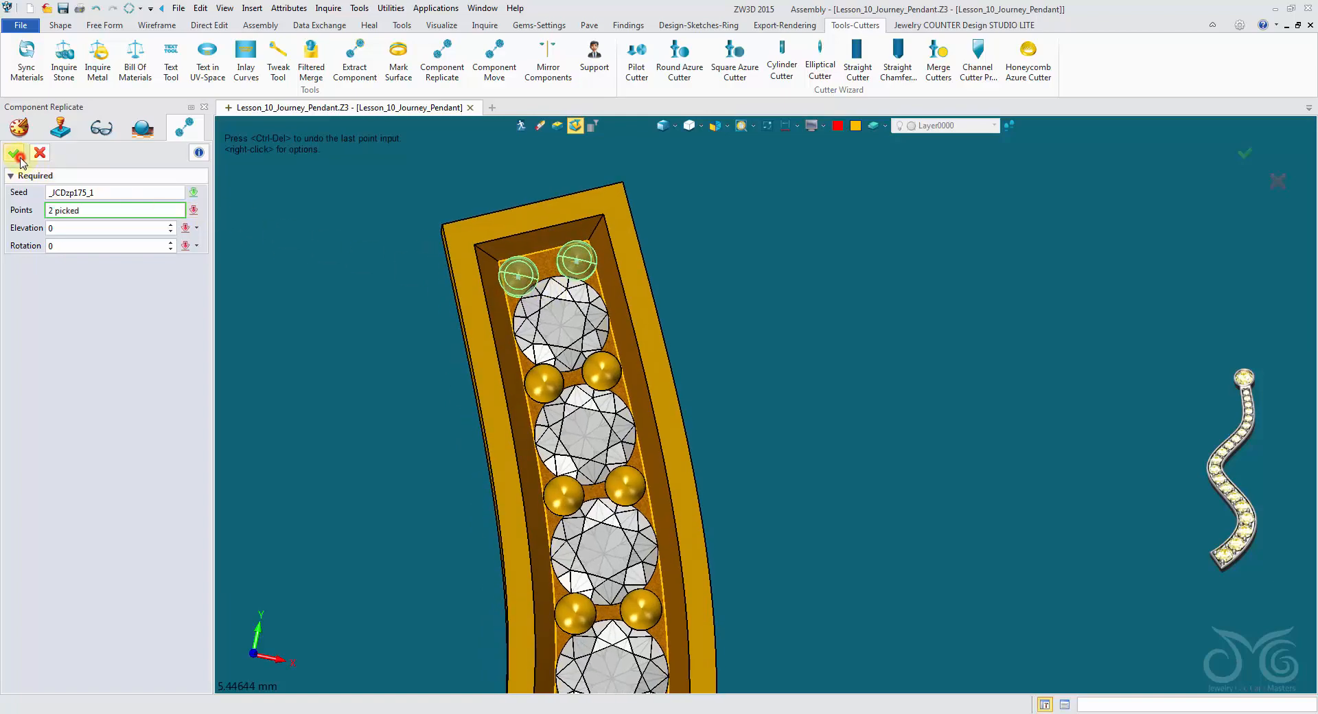
left_click(20, 158)
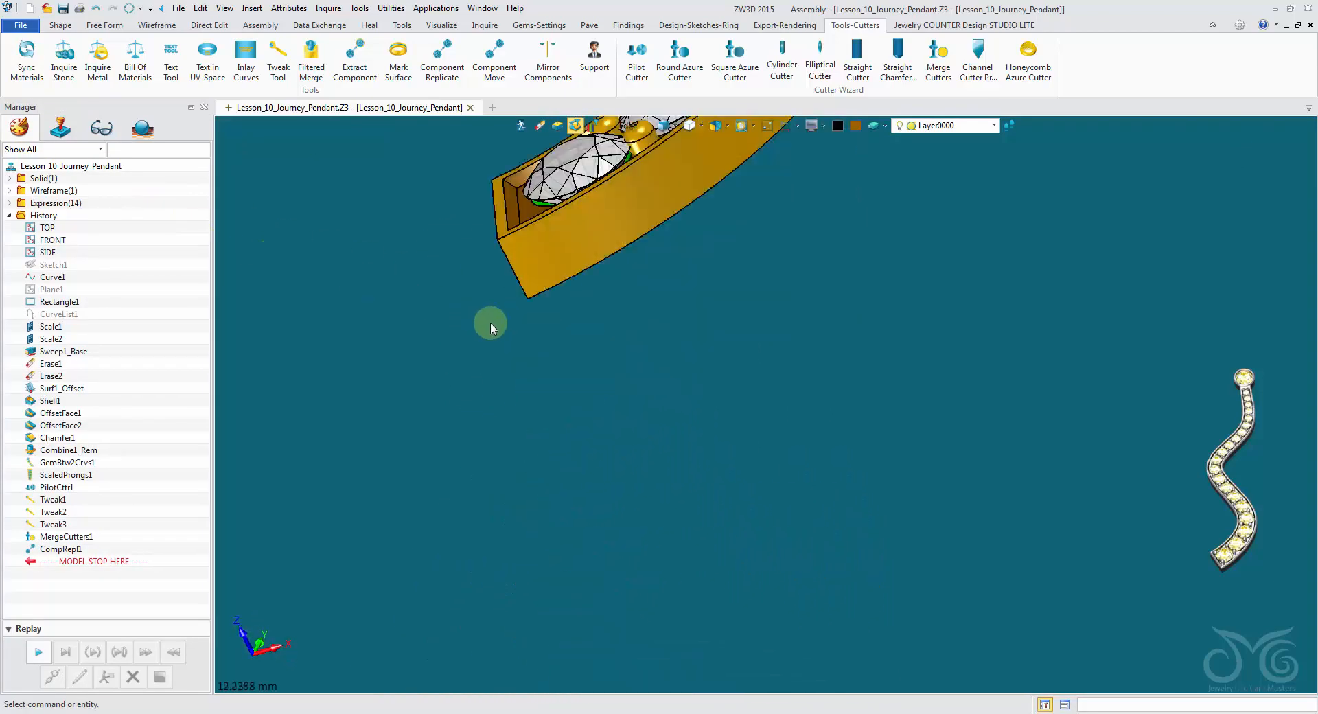
- Replicate the prong beside the largest diamond onto two points in the corners at the channel's wide end, with elevation and rotation 0
middle_click(533, 308)
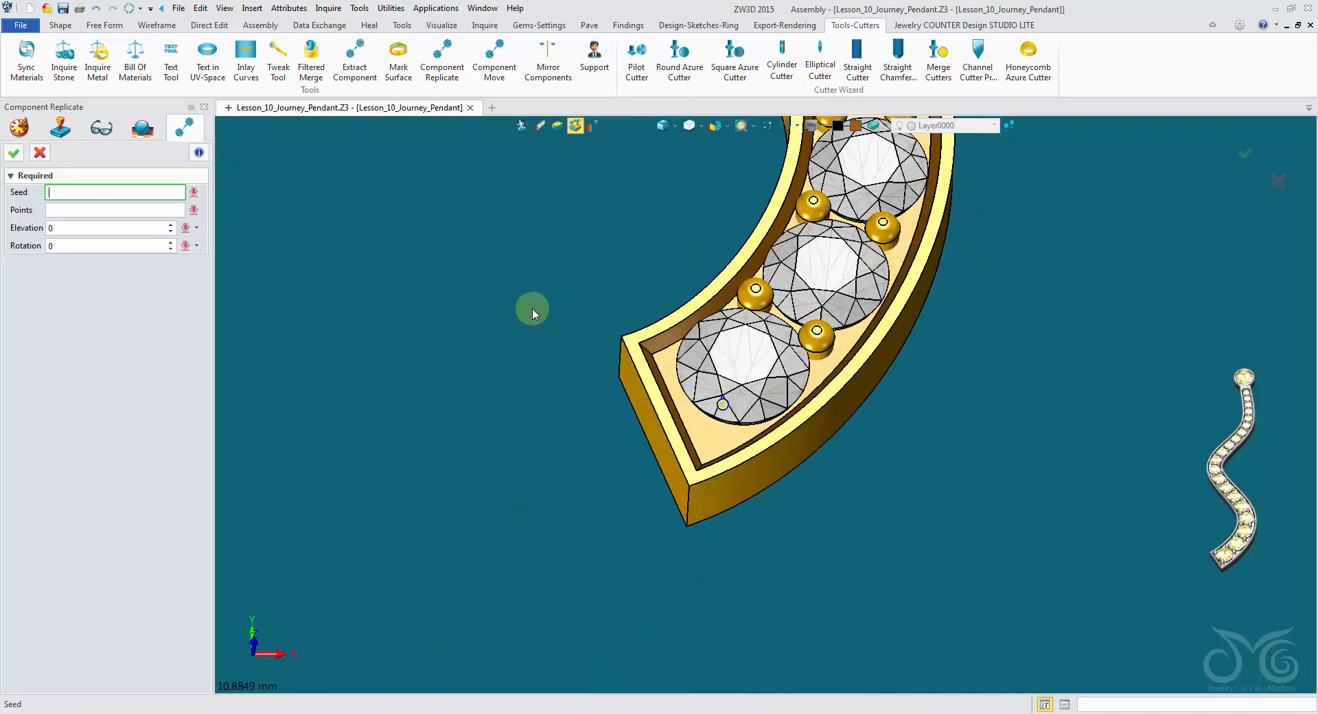
left_click(735, 334)
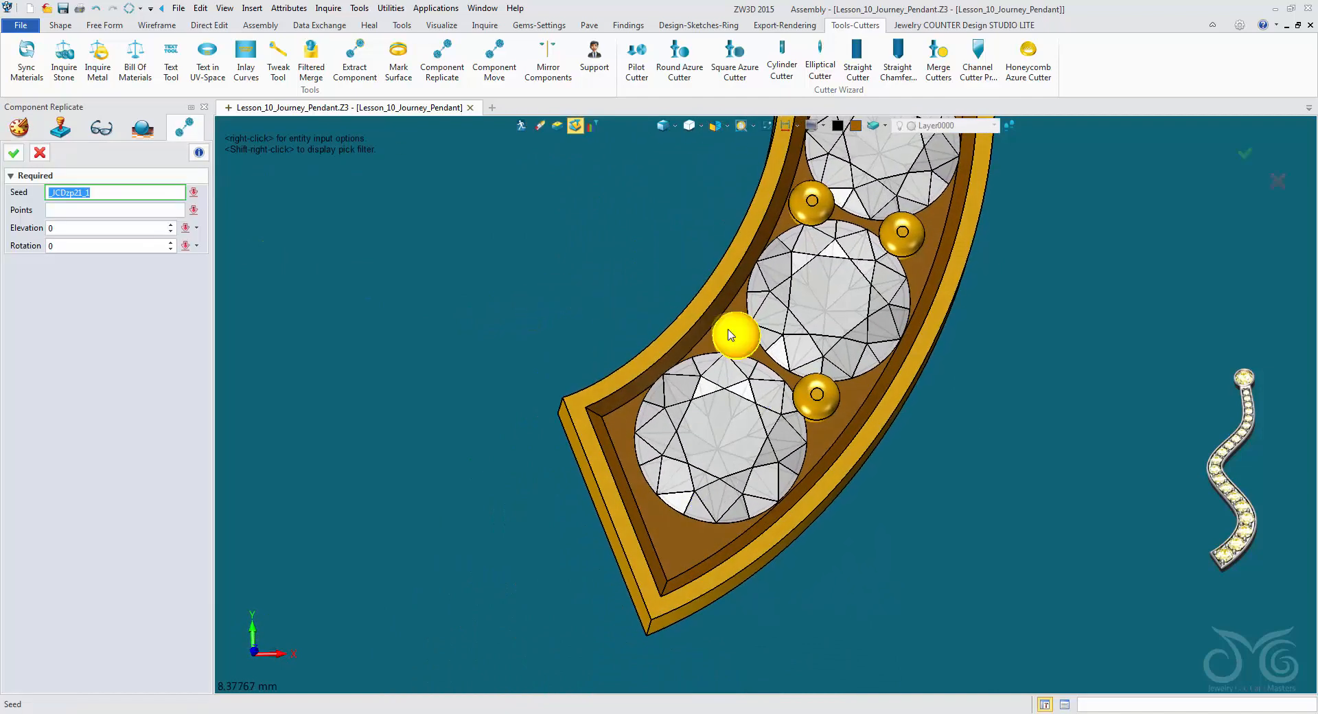
left_click(621, 427)
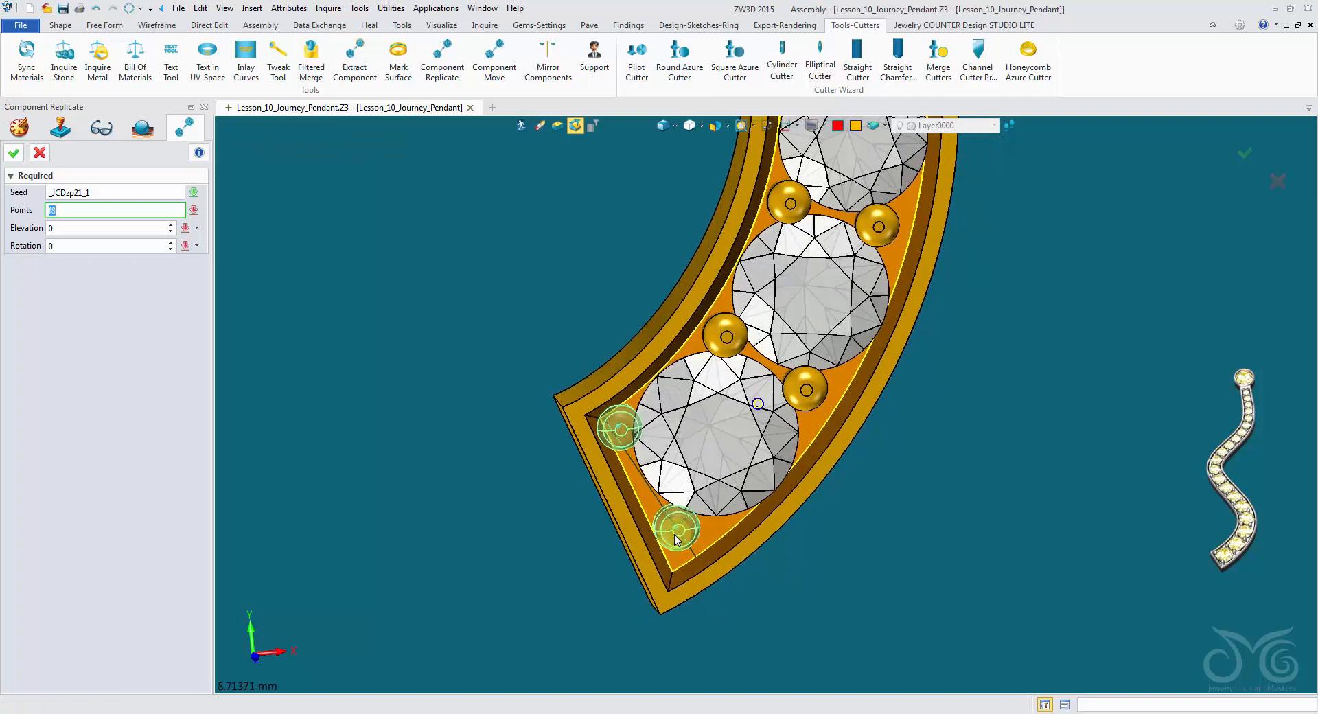
right_click_drag(675, 535, 799, 499)
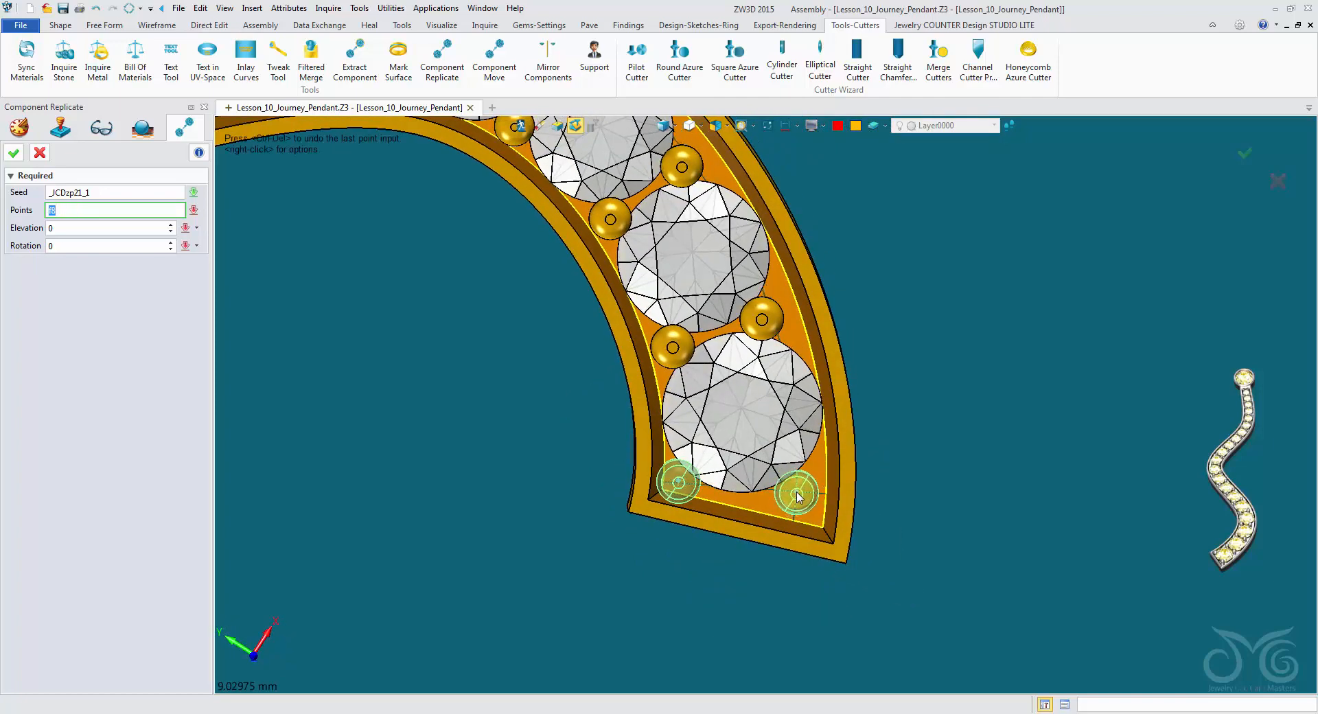
left_click(796, 491)
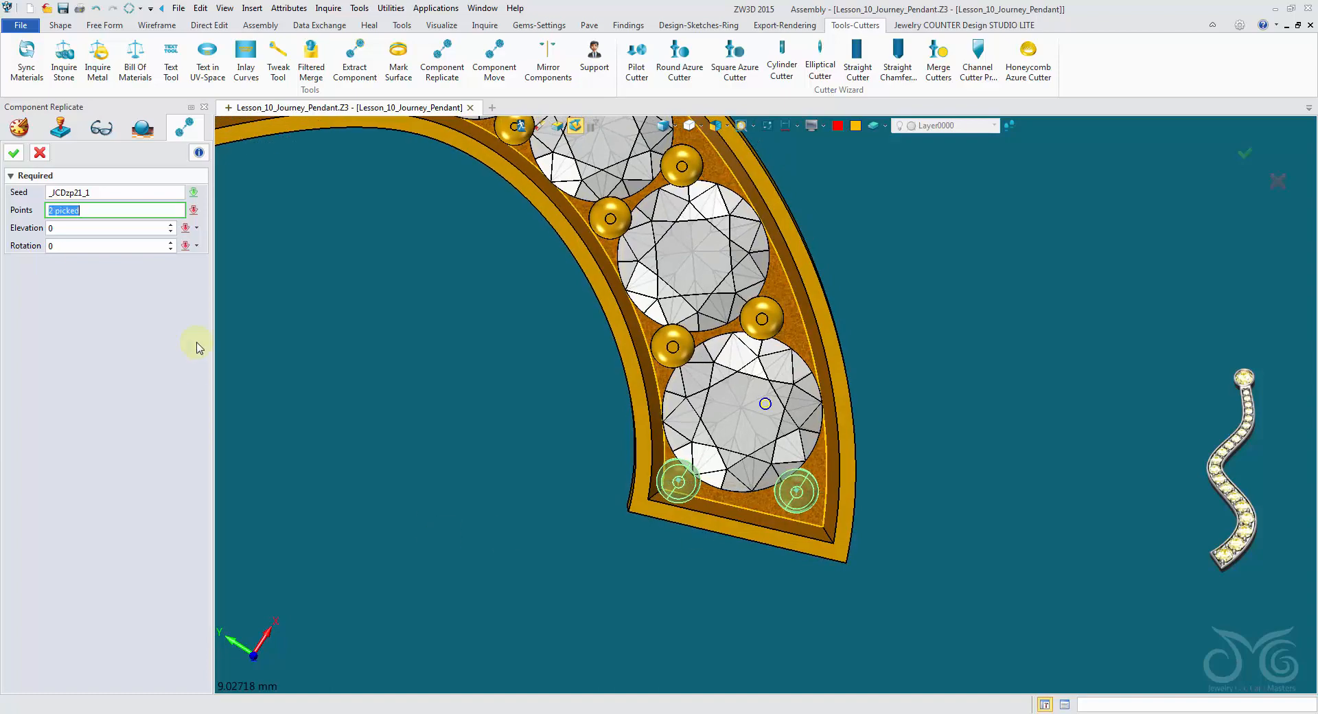
left_click(15, 153)
- Merge the scaled prongs and both sets of replicated end prongs with the channel as base, using the Prongs filter
right_click_drag(549, 361, 906, 117)
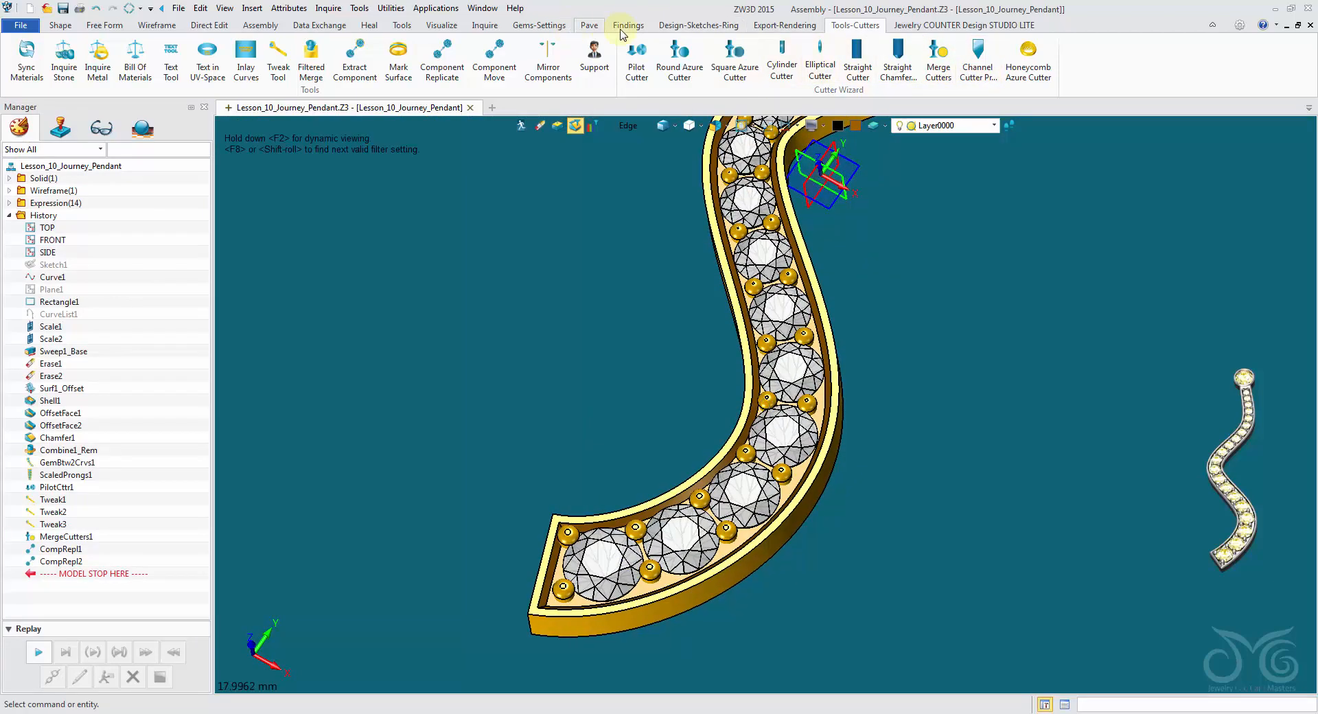
left_click(535, 28)
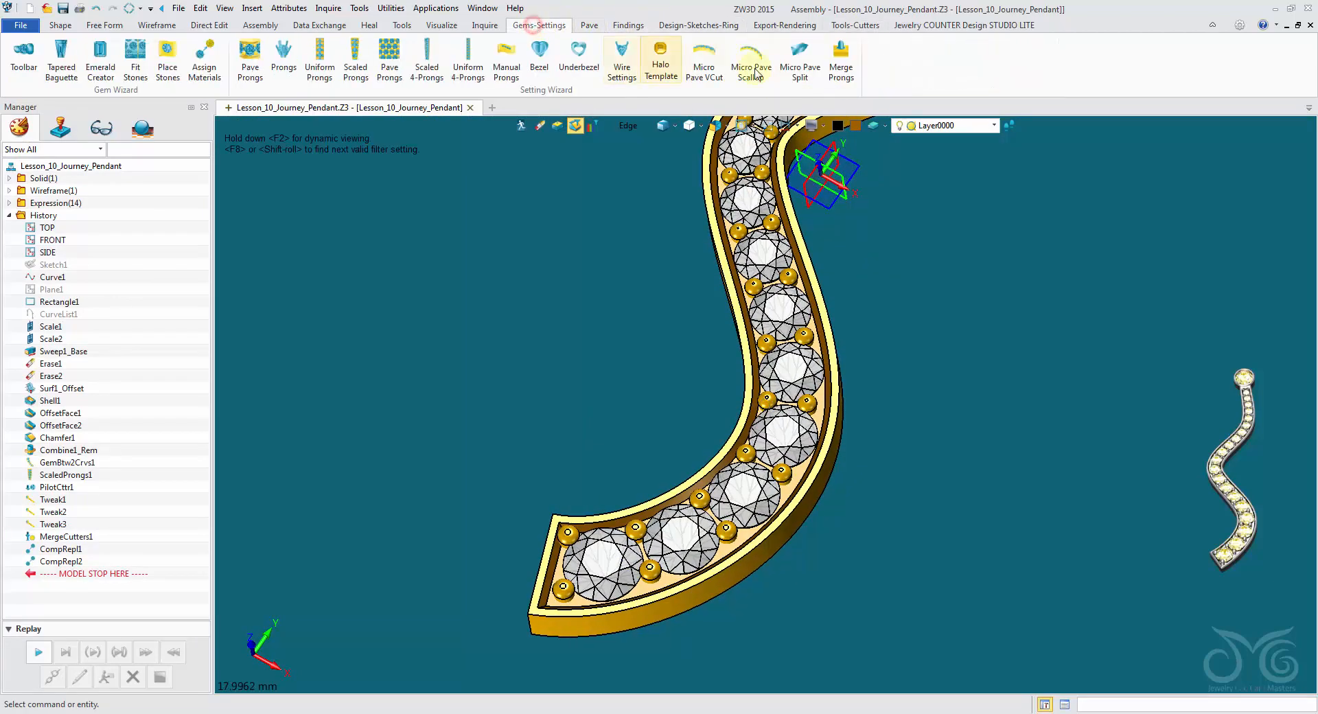
left_click(839, 67)
left_click(630, 125)
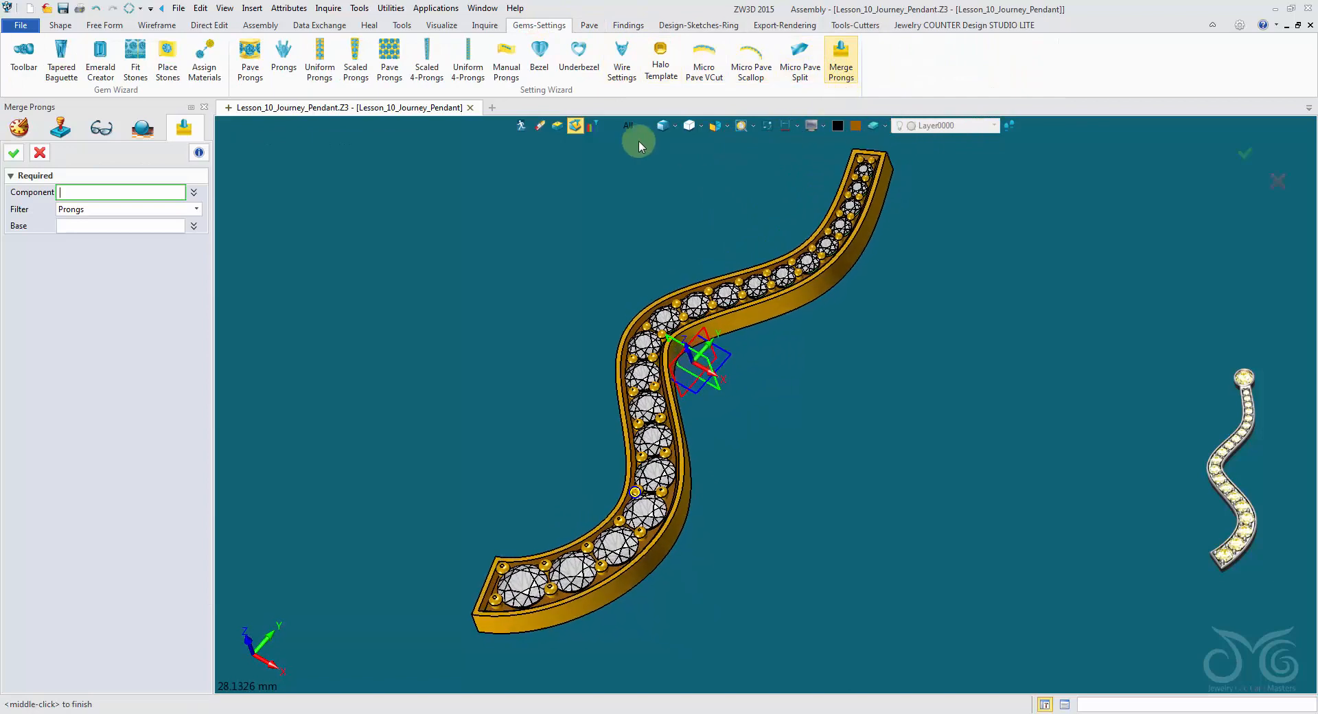
left_click(677, 180)
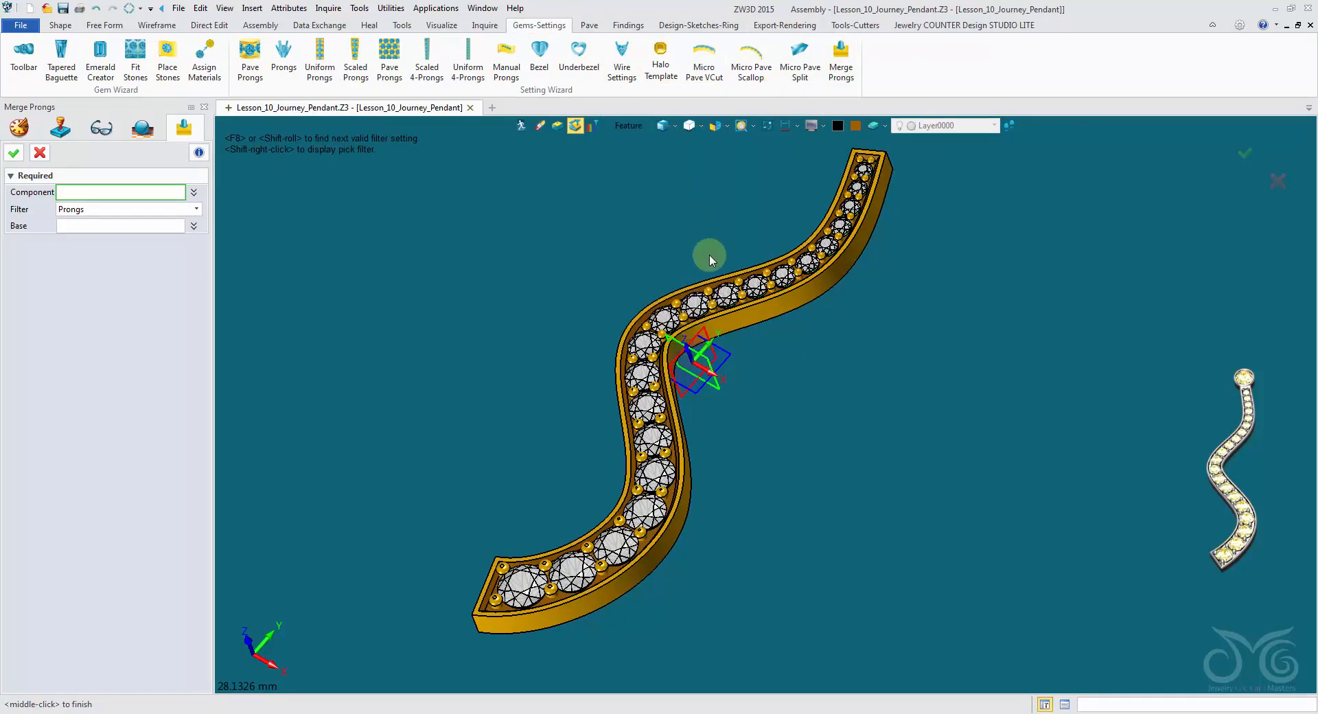
left_click(745, 302)
left_click(882, 154)
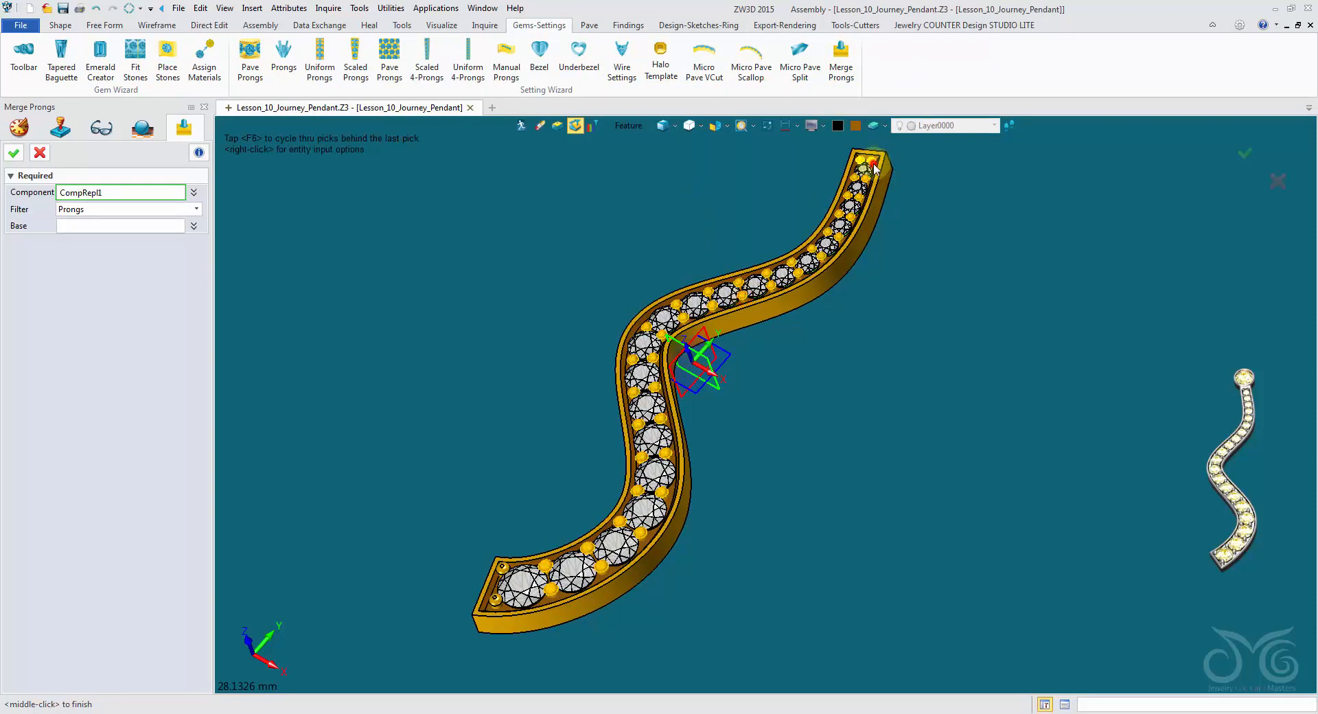
left_click(497, 597)
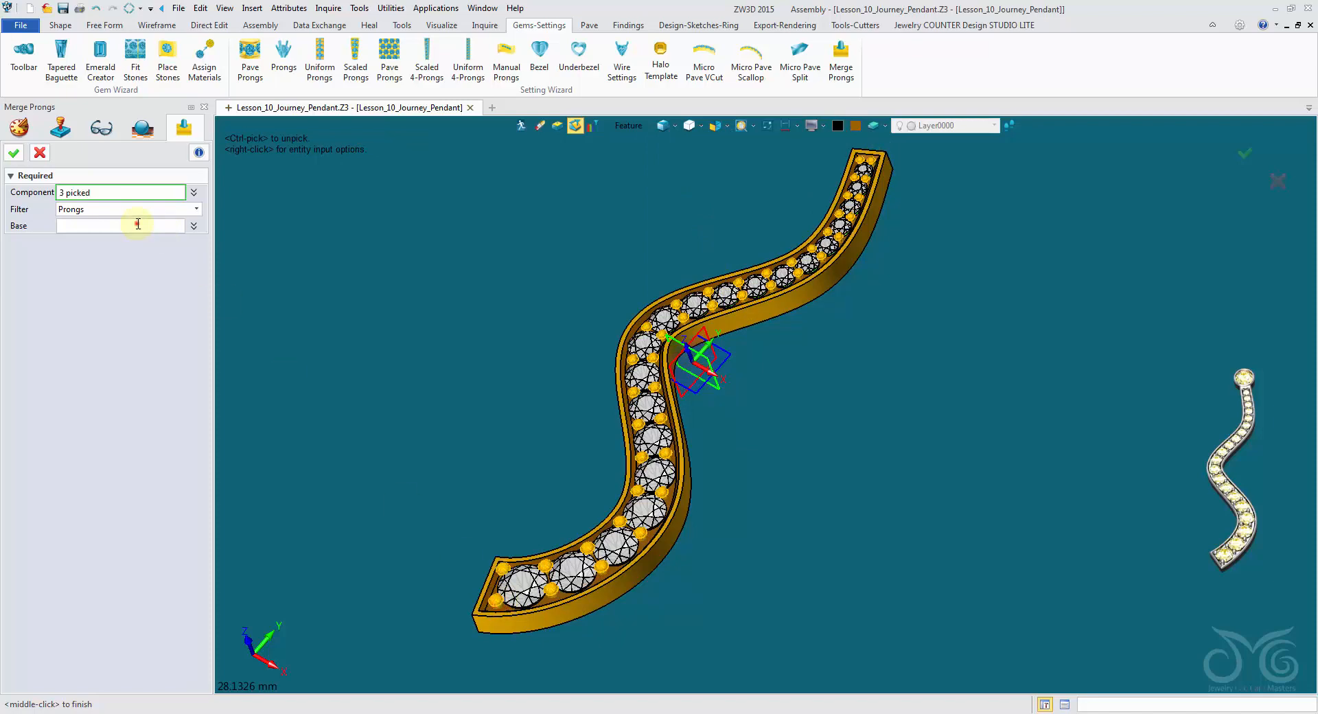
left_click(668, 443)
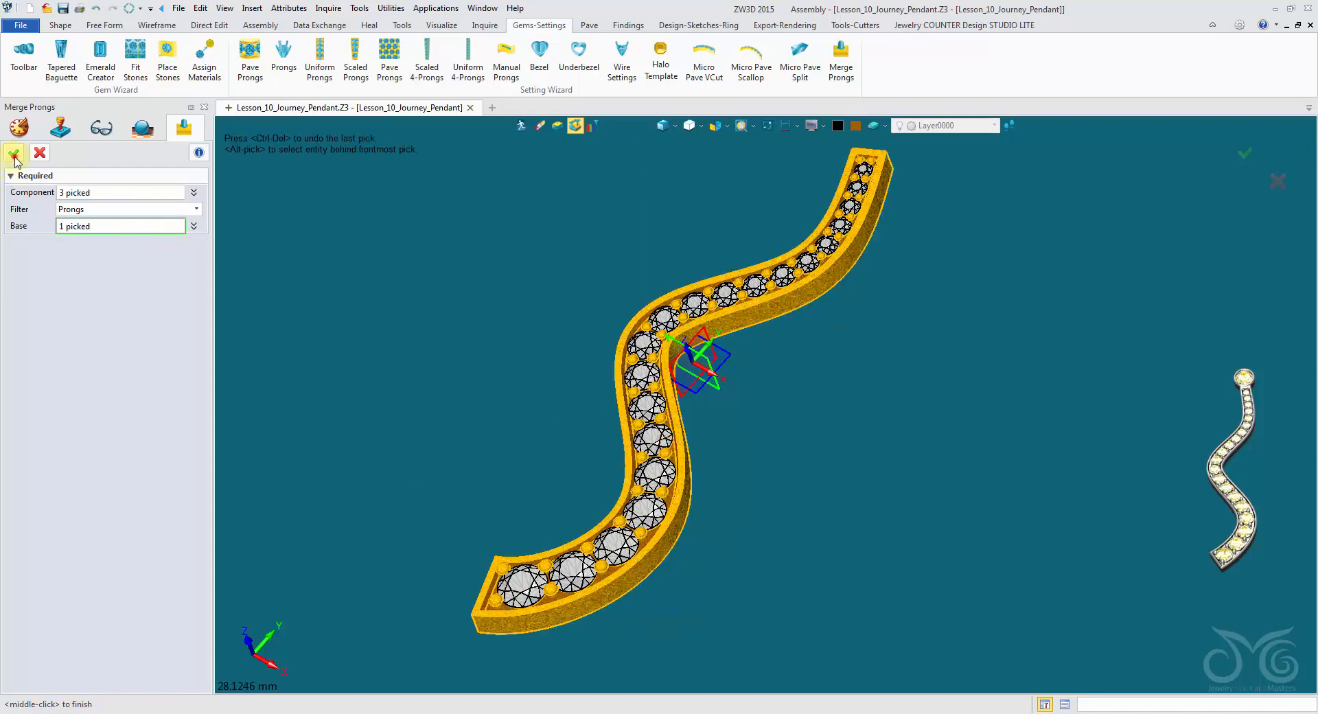
left_click(14, 153)
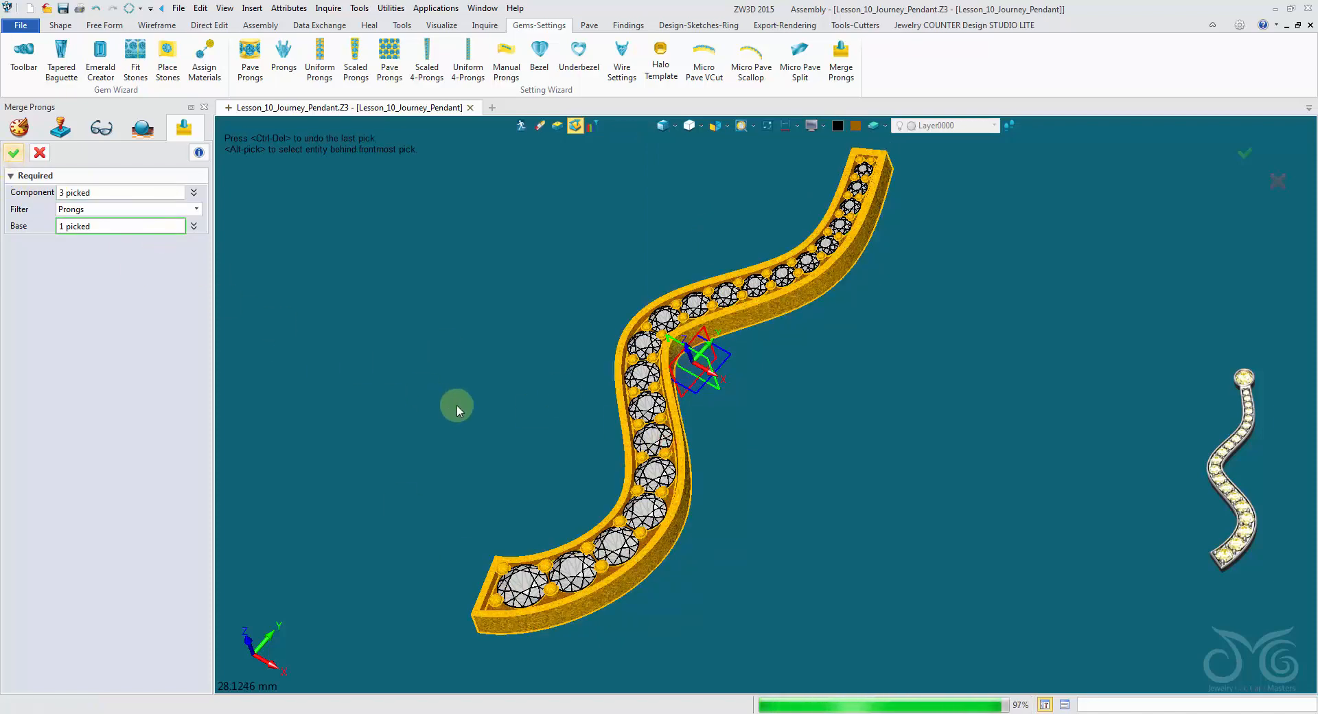
- Restrict picking to shapes, recolour the merged pendant body grey and save the file
left_click(628, 127)
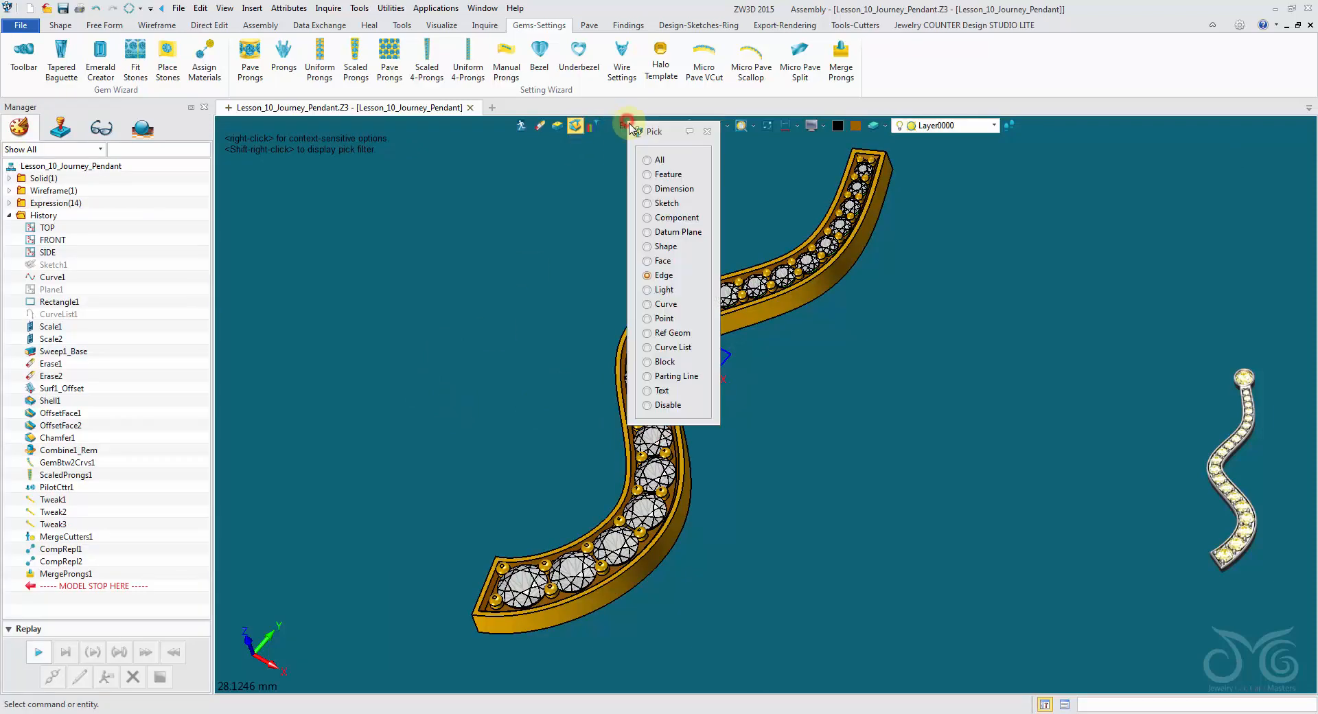
left_click(669, 246)
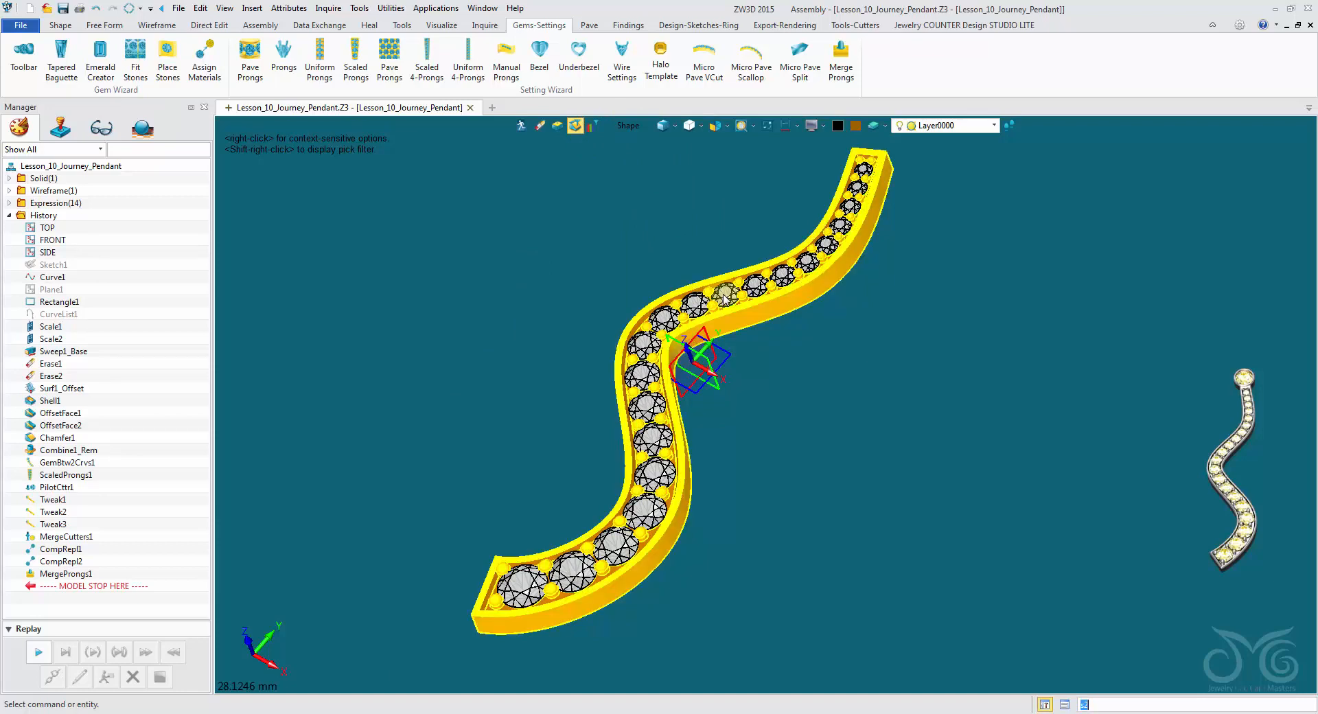
left_click(855, 155)
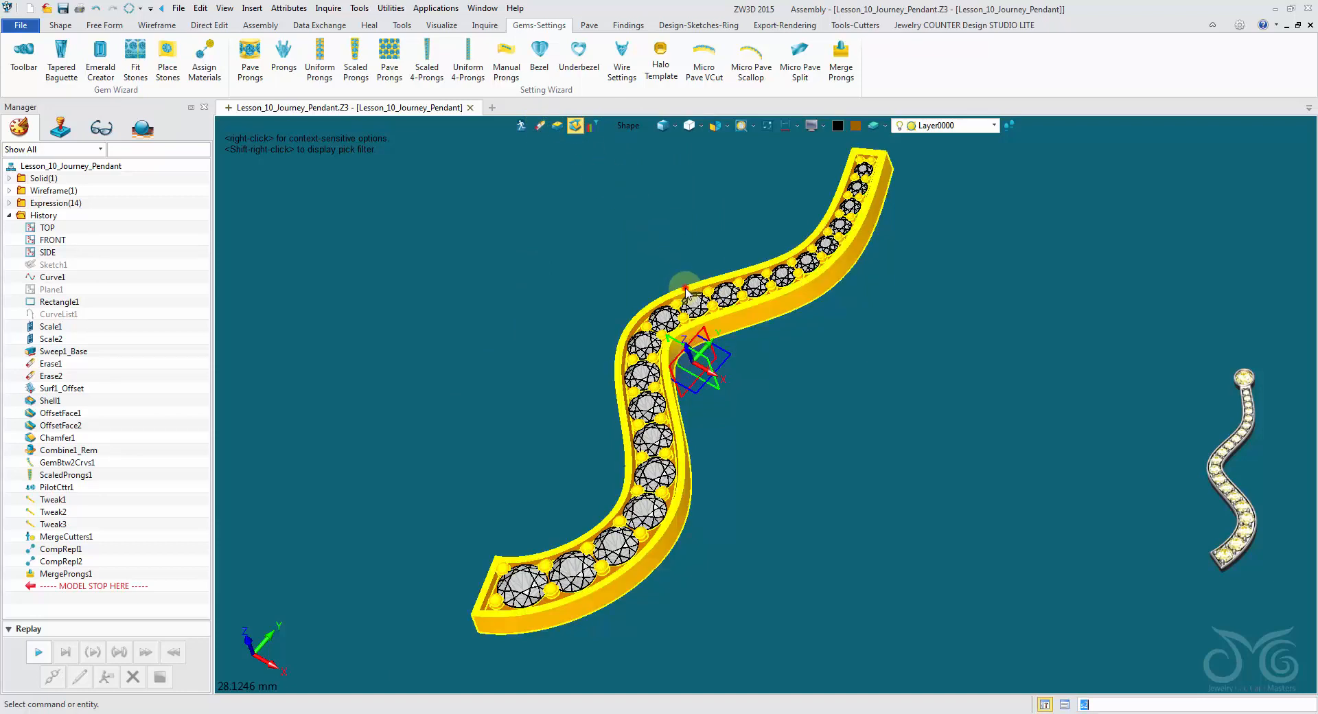
left_click(856, 131)
left_click(884, 183)
right_click_drag(887, 192, 858, 271)
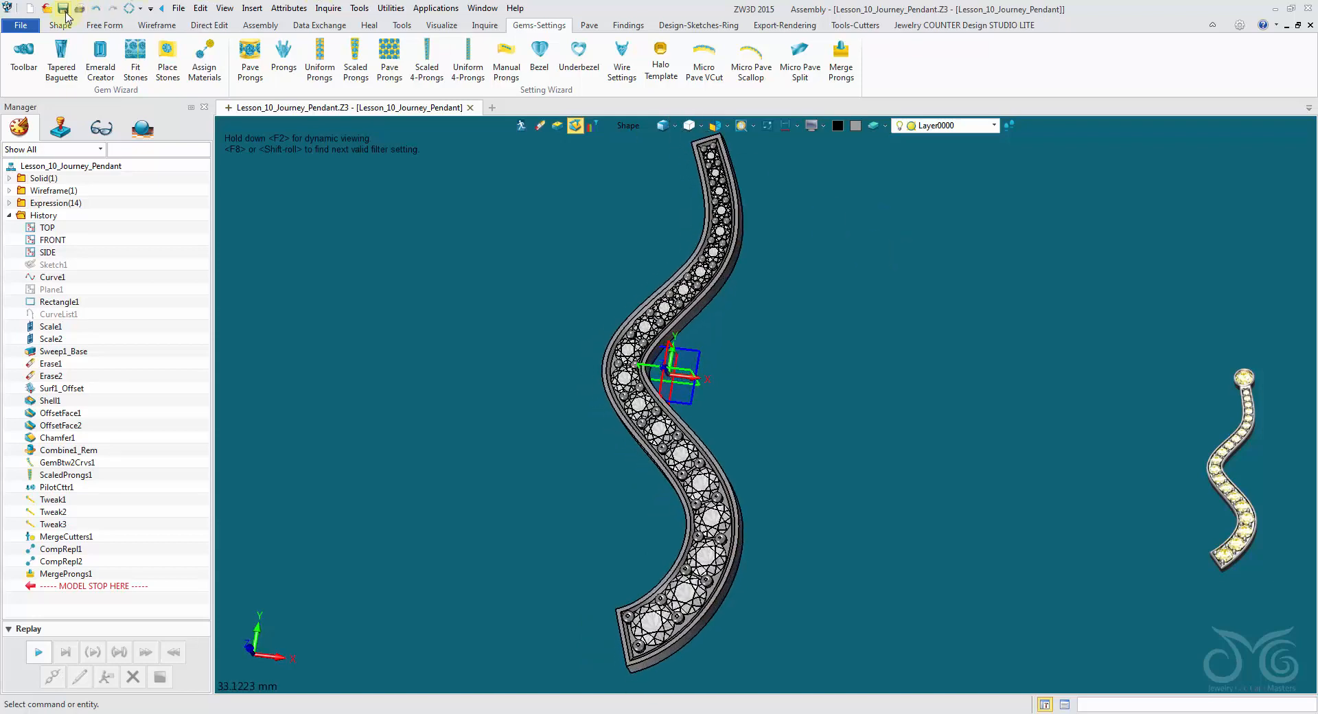
left_click(62, 8)
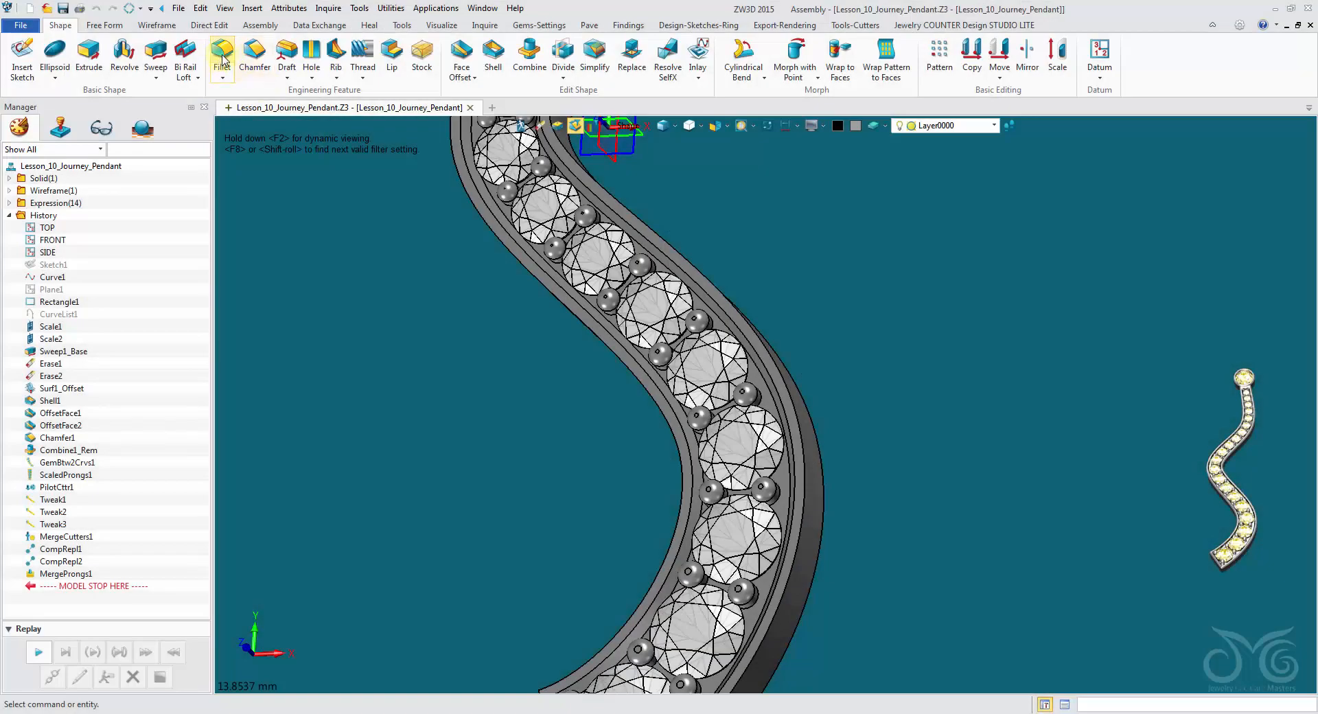
- Start a fillet with radius 0.1 and pick the eight outer edges around the channel's top and underside, including both ends
left_click(222, 60)
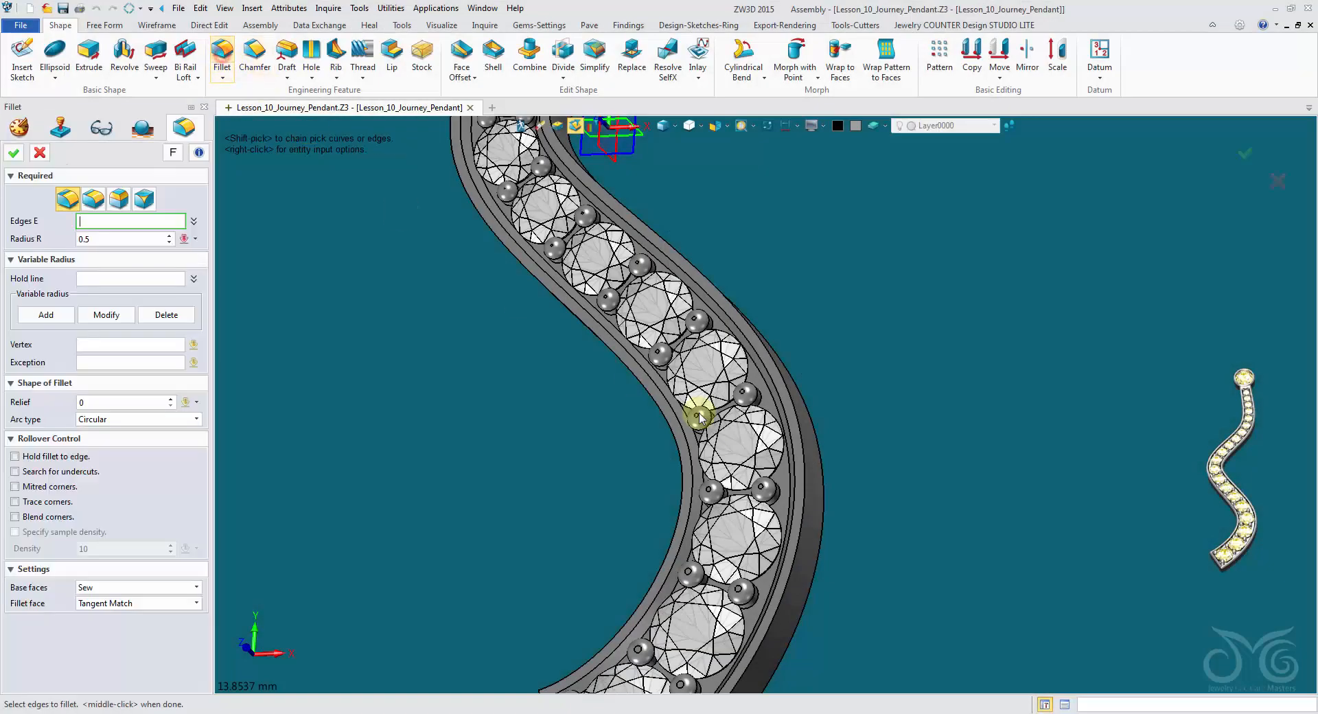
middle_click(299, 275)
left_click(138, 239)
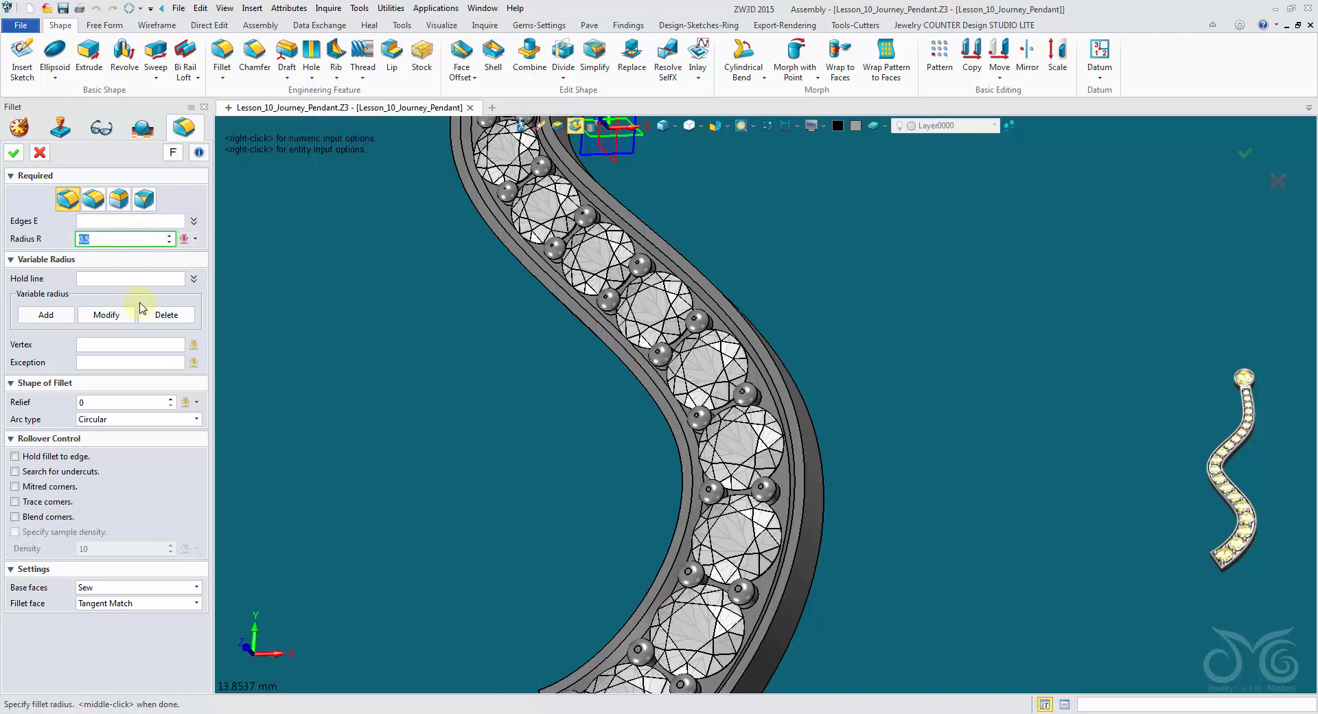
left_click(97, 223)
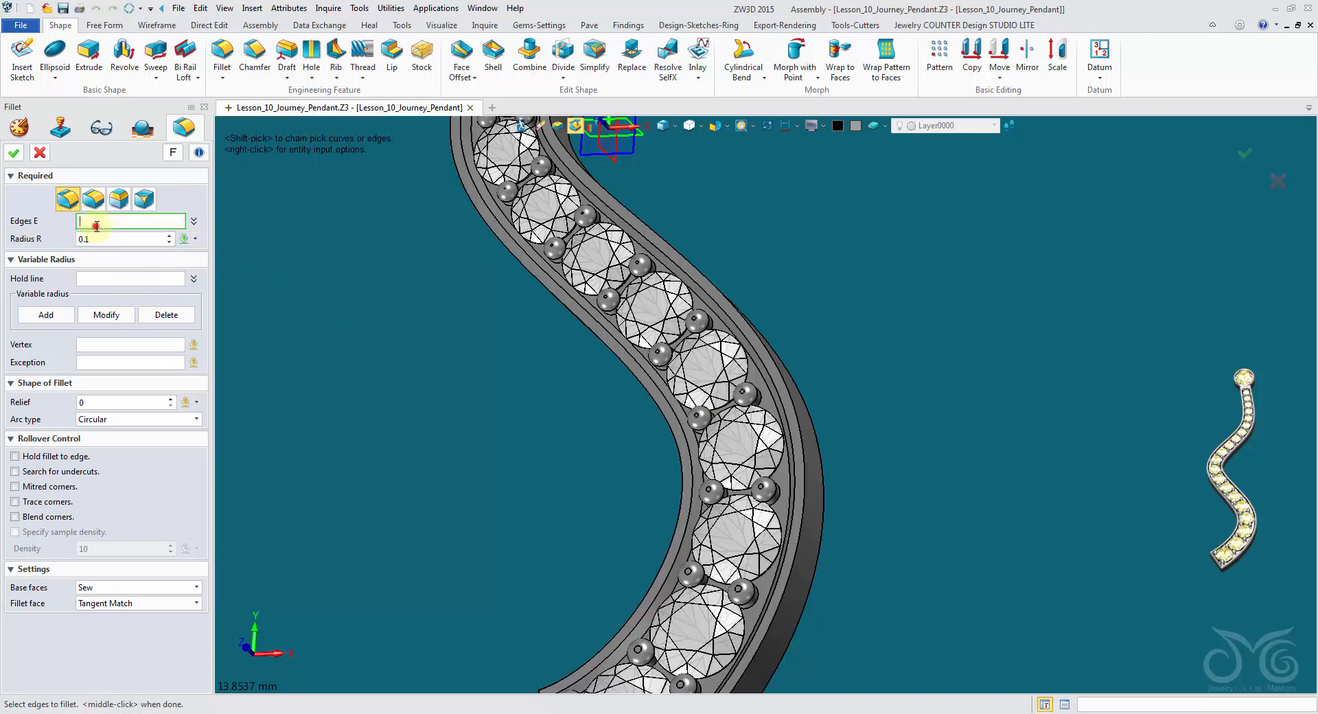
left_click(804, 542)
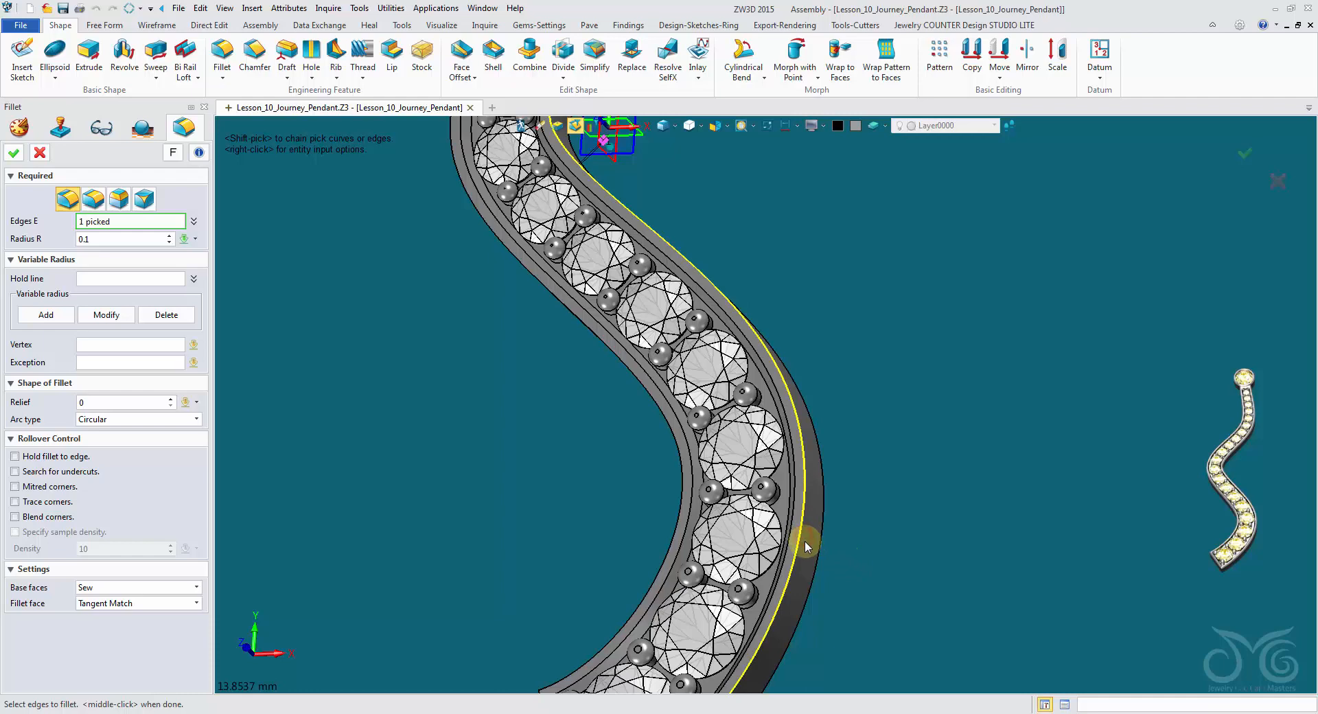
middle_click_drag(715, 550, 548, 556)
left_click(683, 522)
left_click(589, 569)
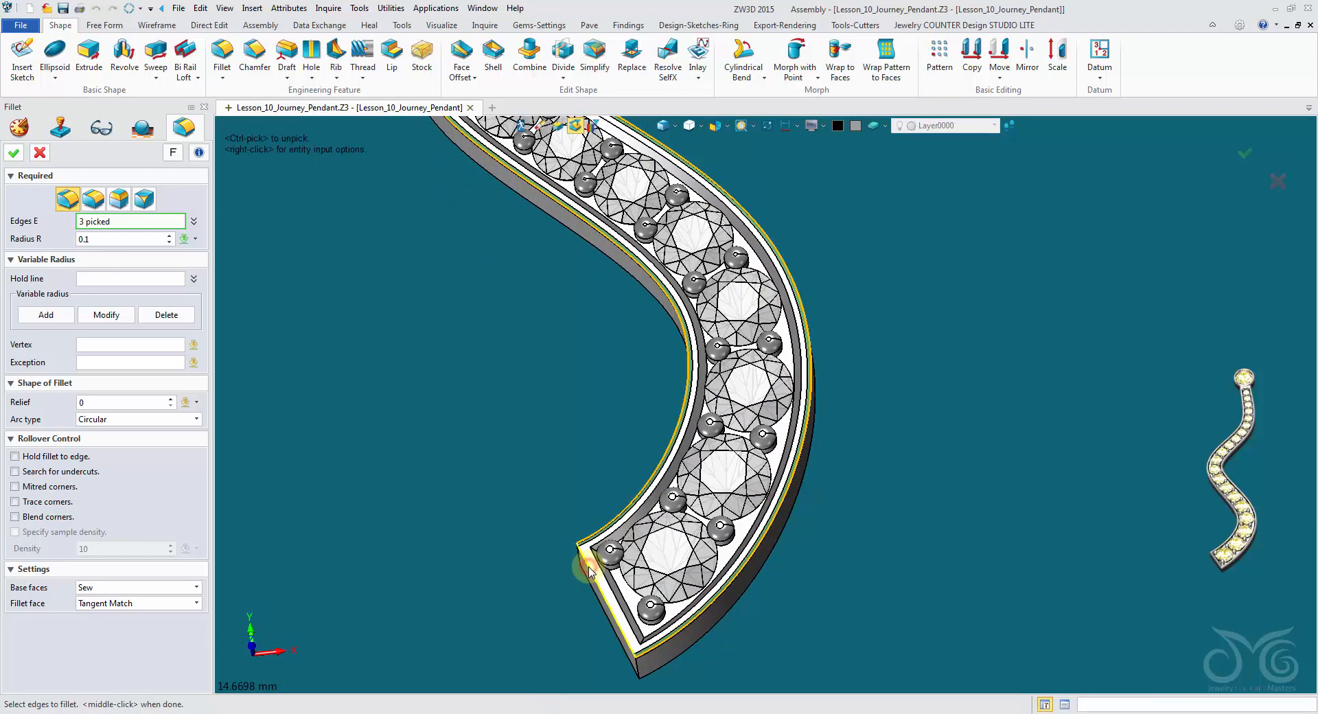
right_click_drag(591, 573, 574, 294)
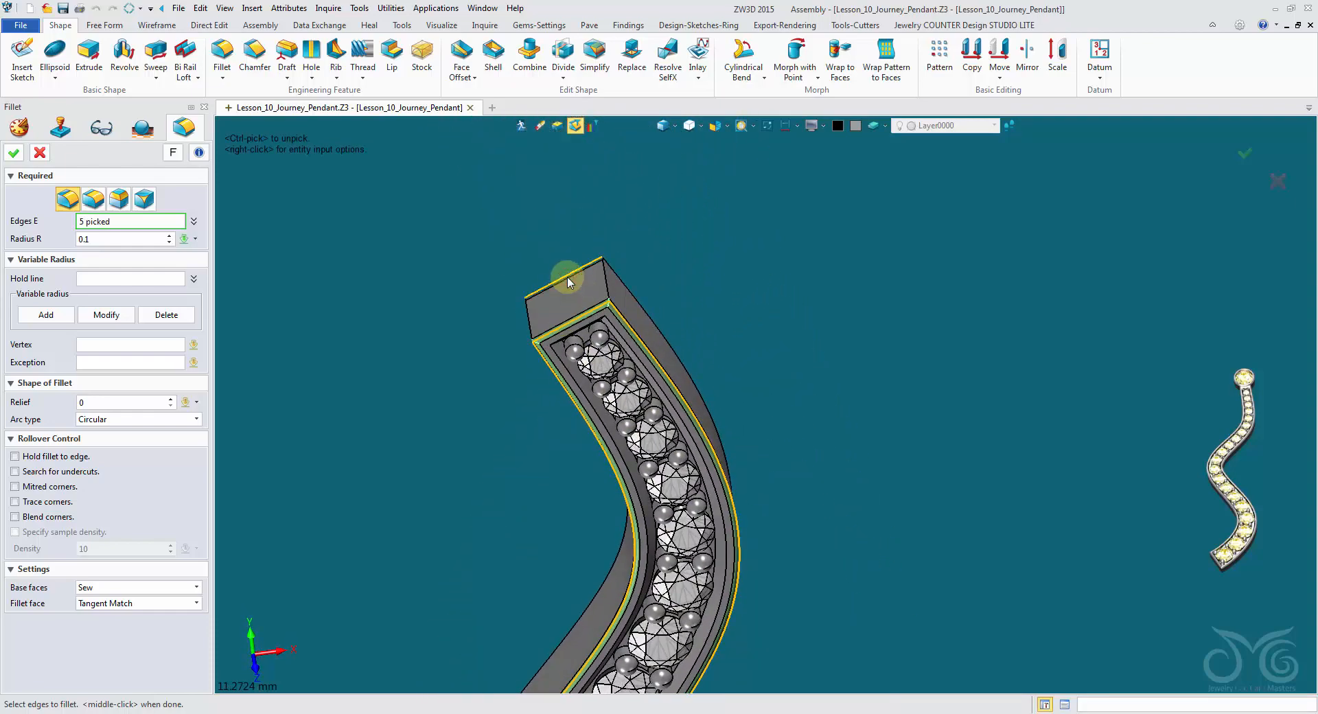
right_click_drag(649, 295, 838, 403)
scroll(925, 377, "down", 3)
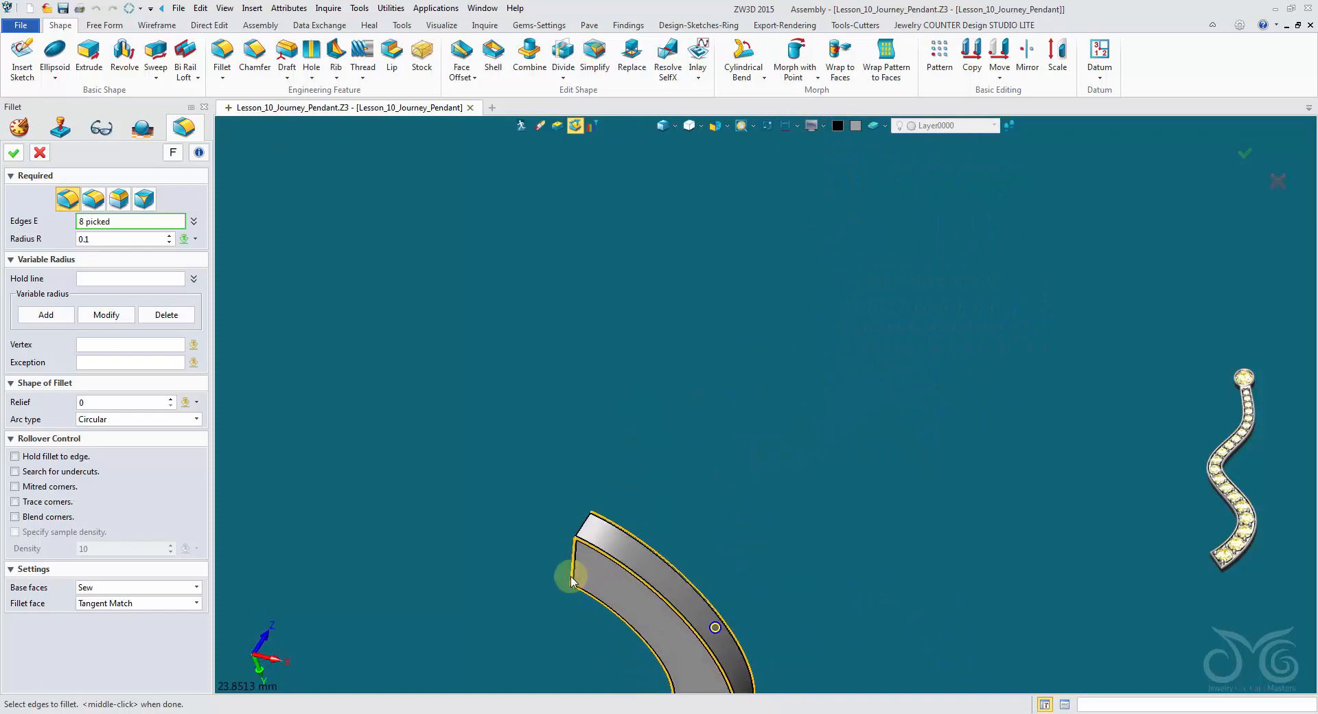
- Increase the fillet radius to 0.24 for the eight picked channel edges
left_click(115, 239)
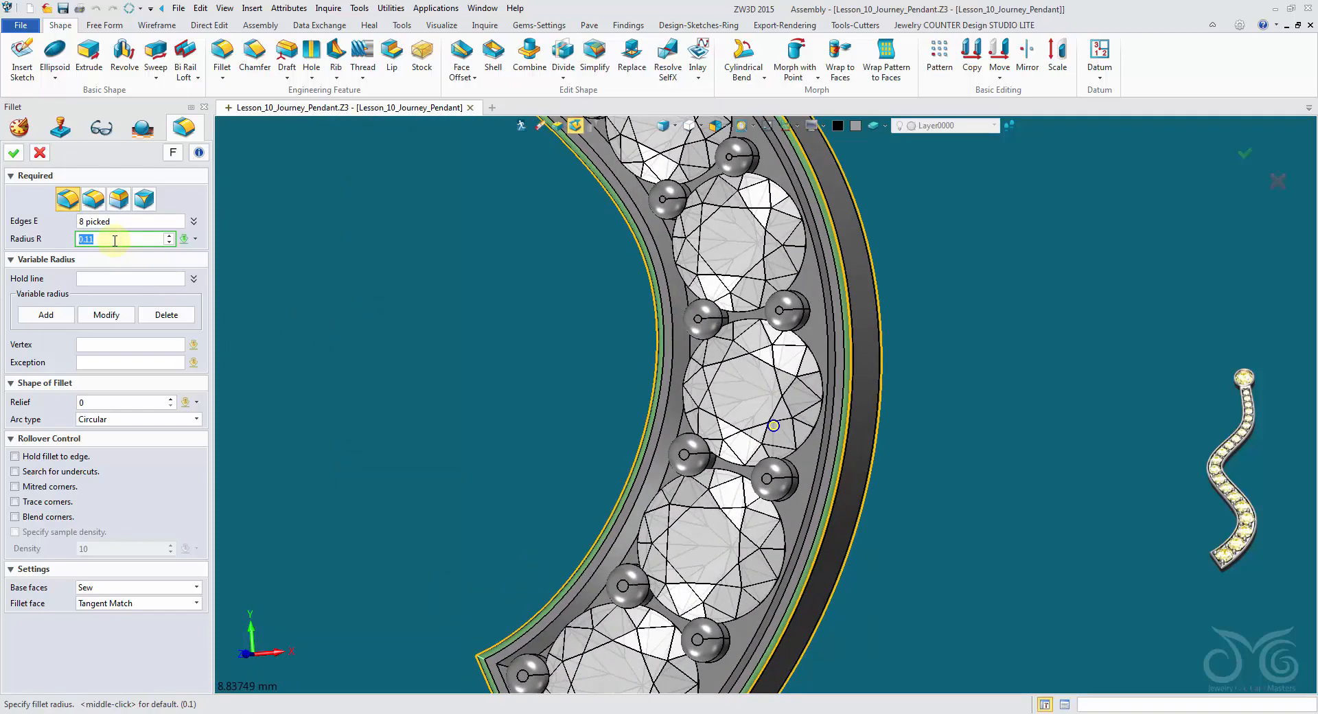
scroll(115, 240, "up", 1)
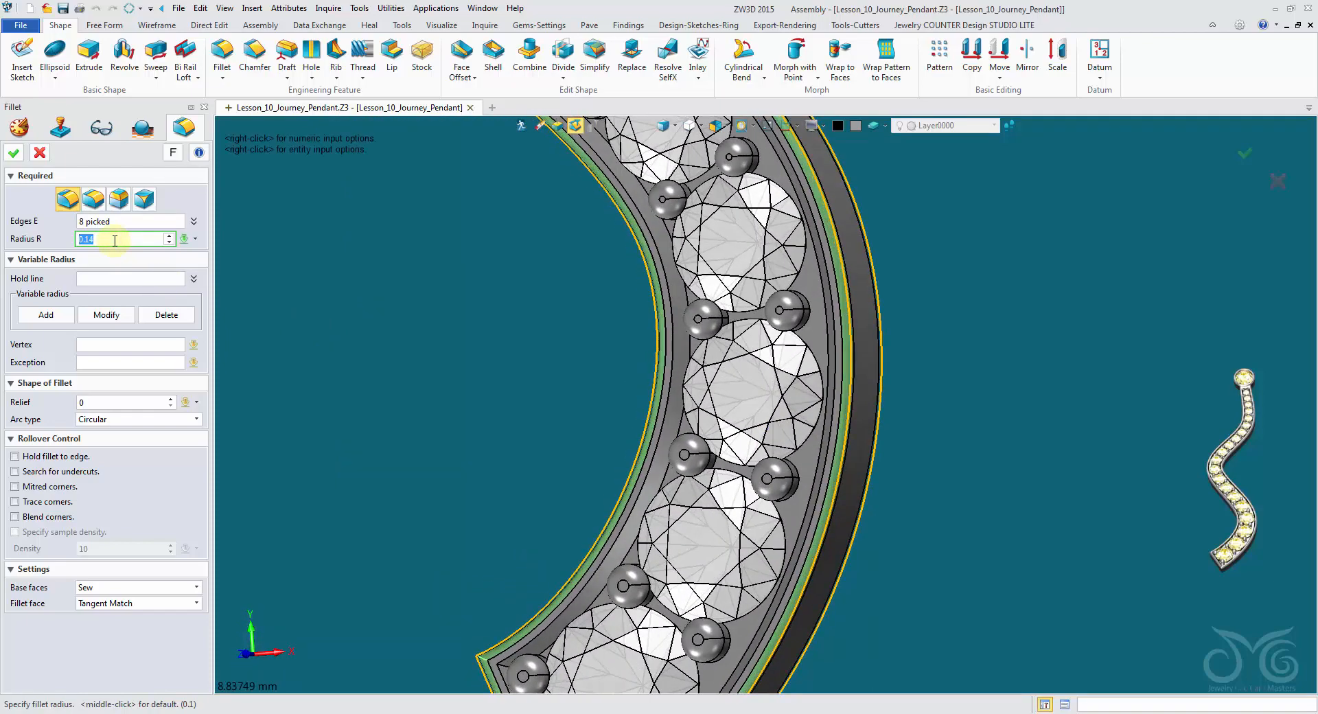
scroll(114, 241, "up", 1)
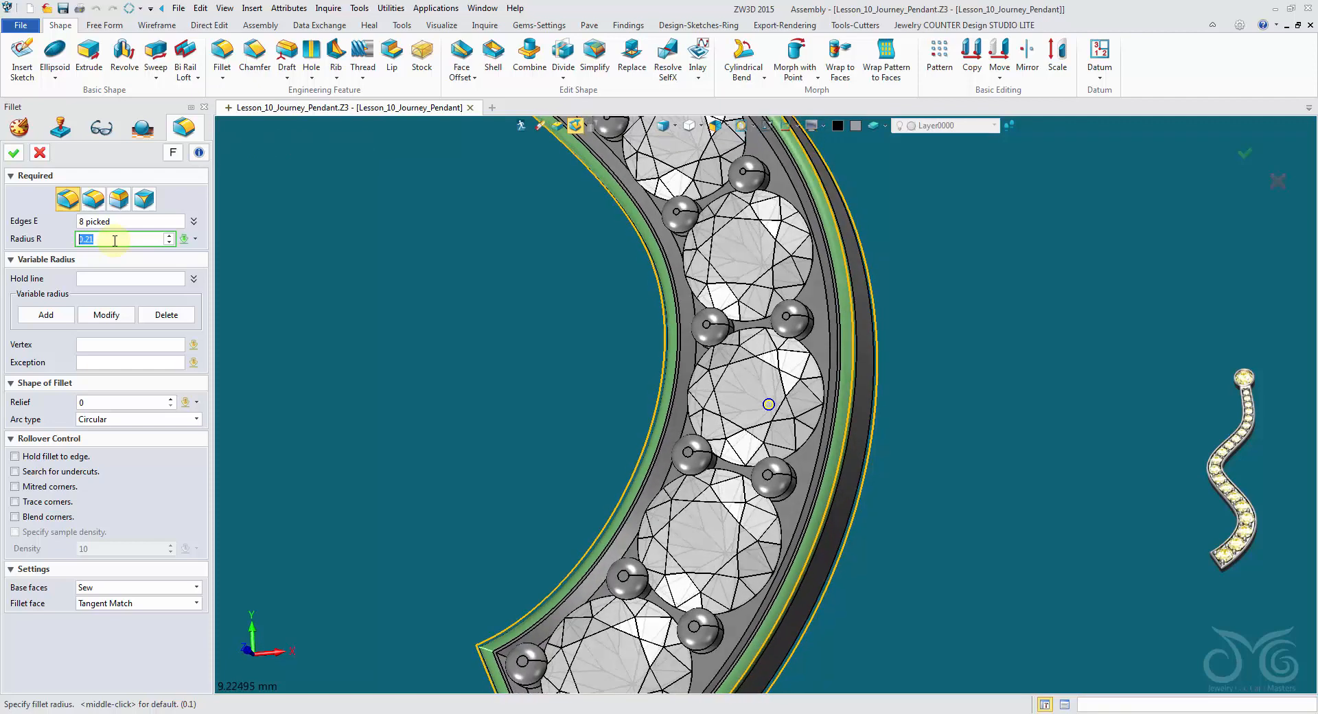
scroll(115, 240, "up", 1)
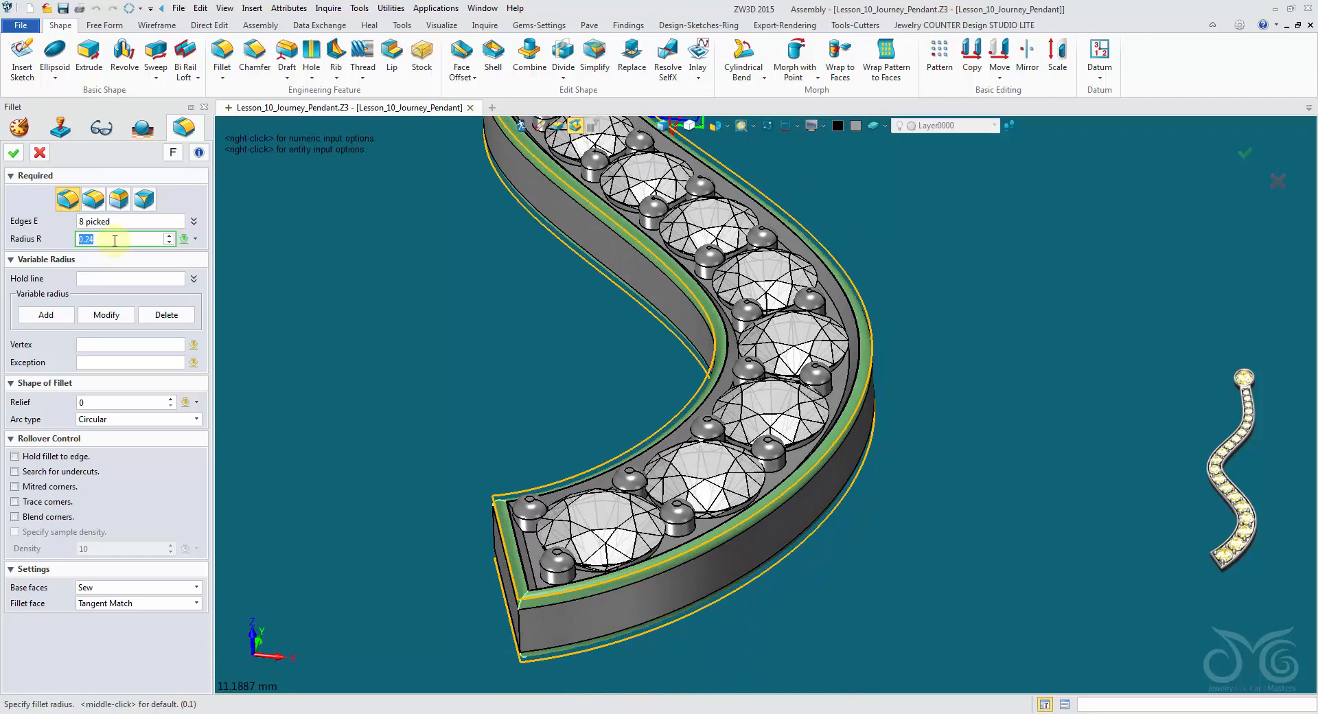
scroll(114, 240, "up", 1)
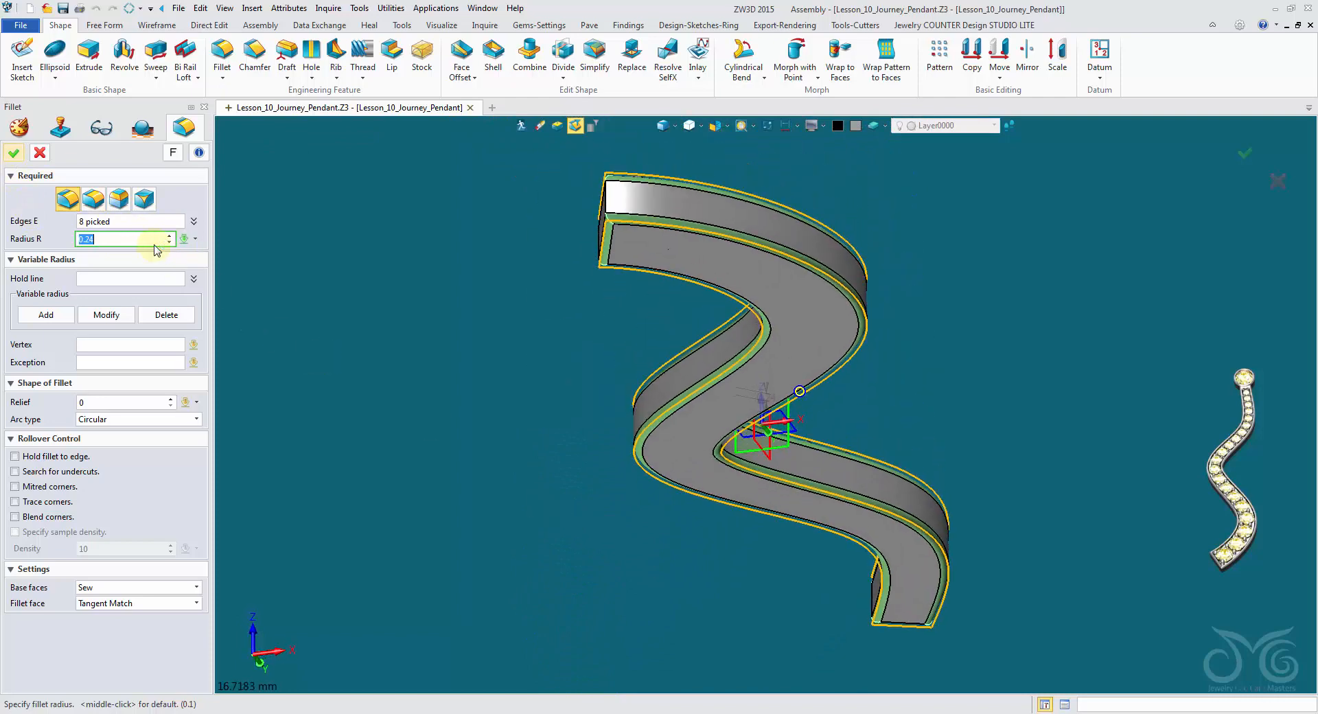
- Add two vertical corner edges of the channel's end to the fillet and complete it
left_click(151, 221)
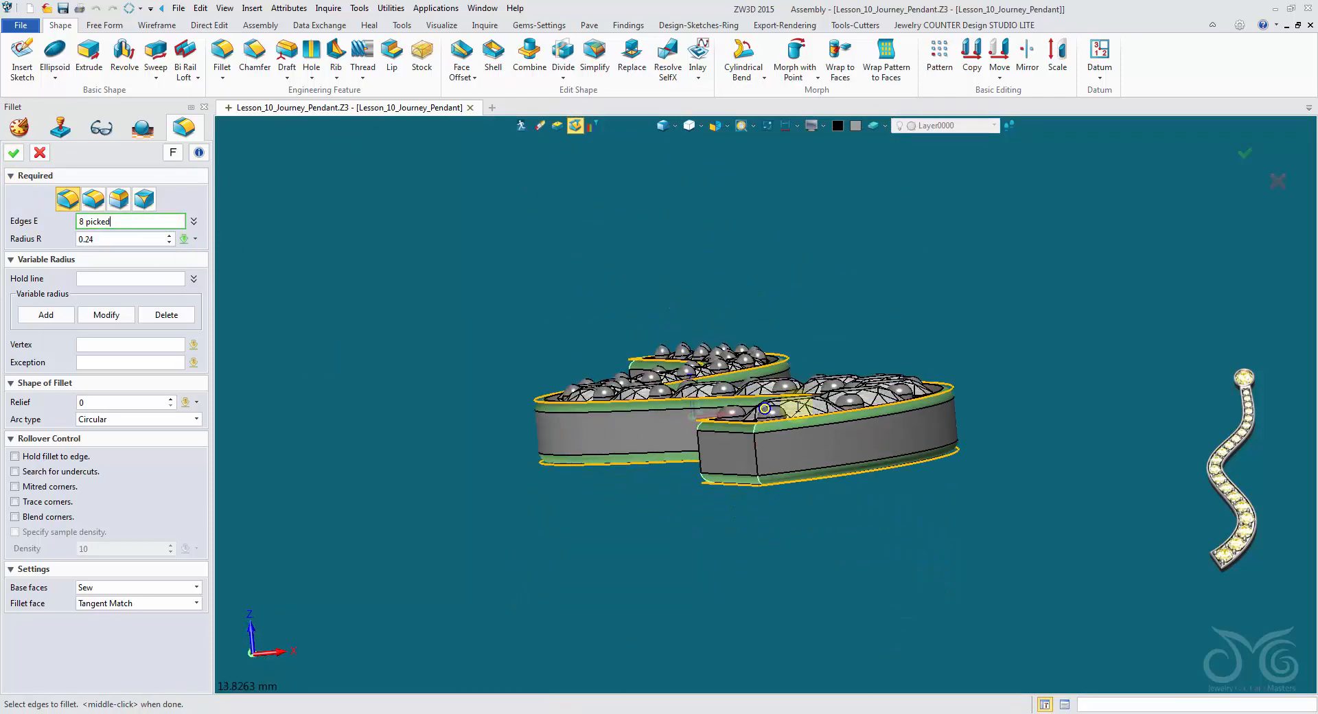
left_click(764, 471)
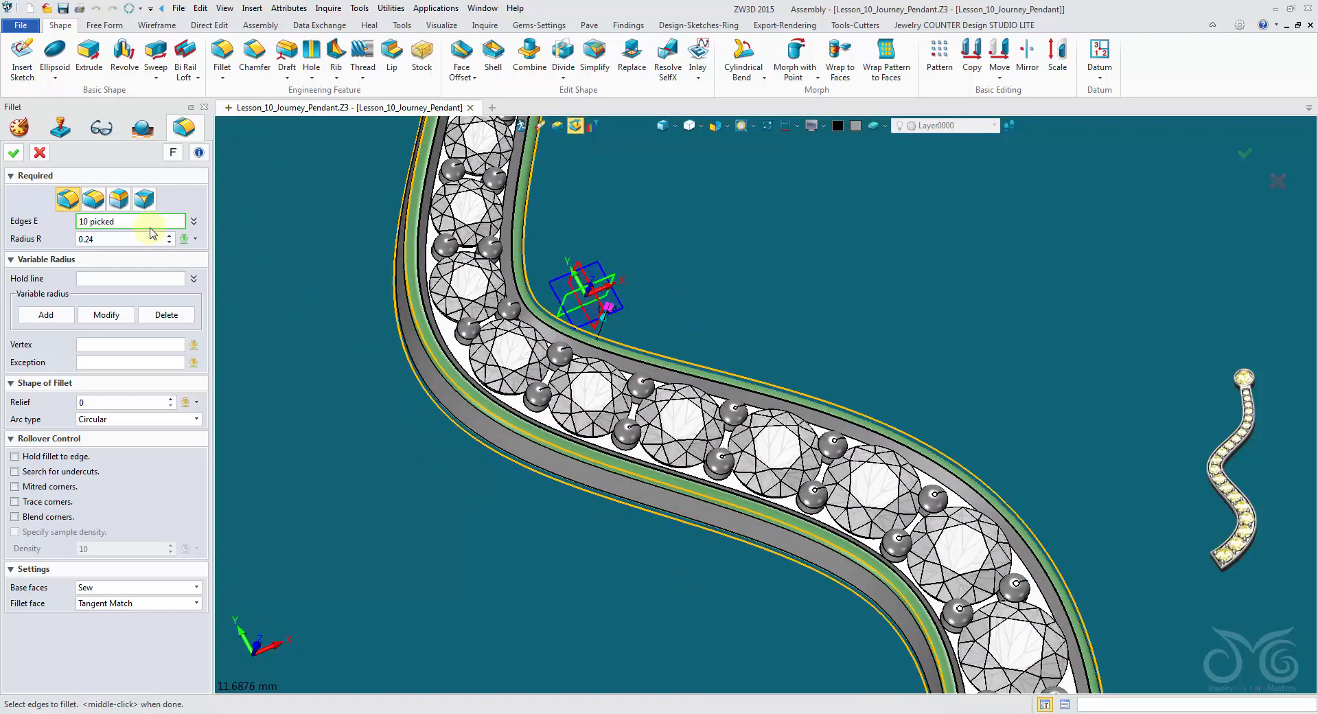
middle_click(482, 535)
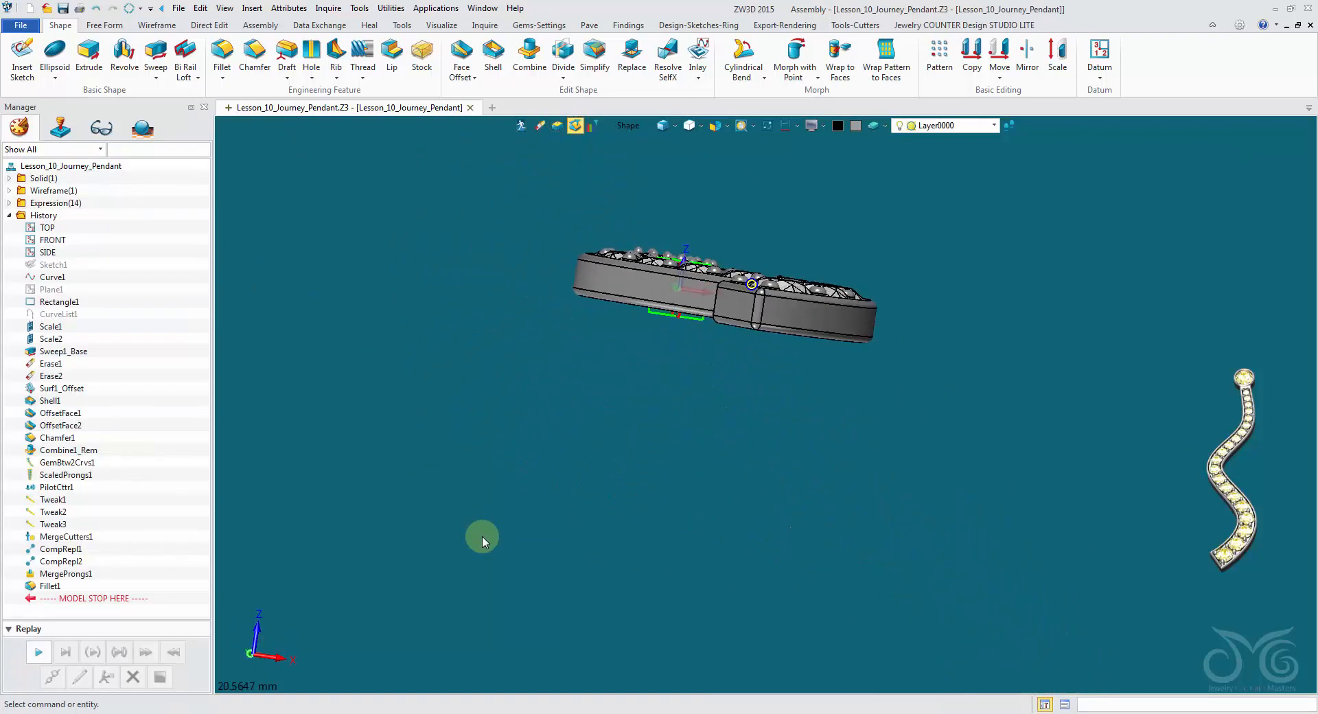